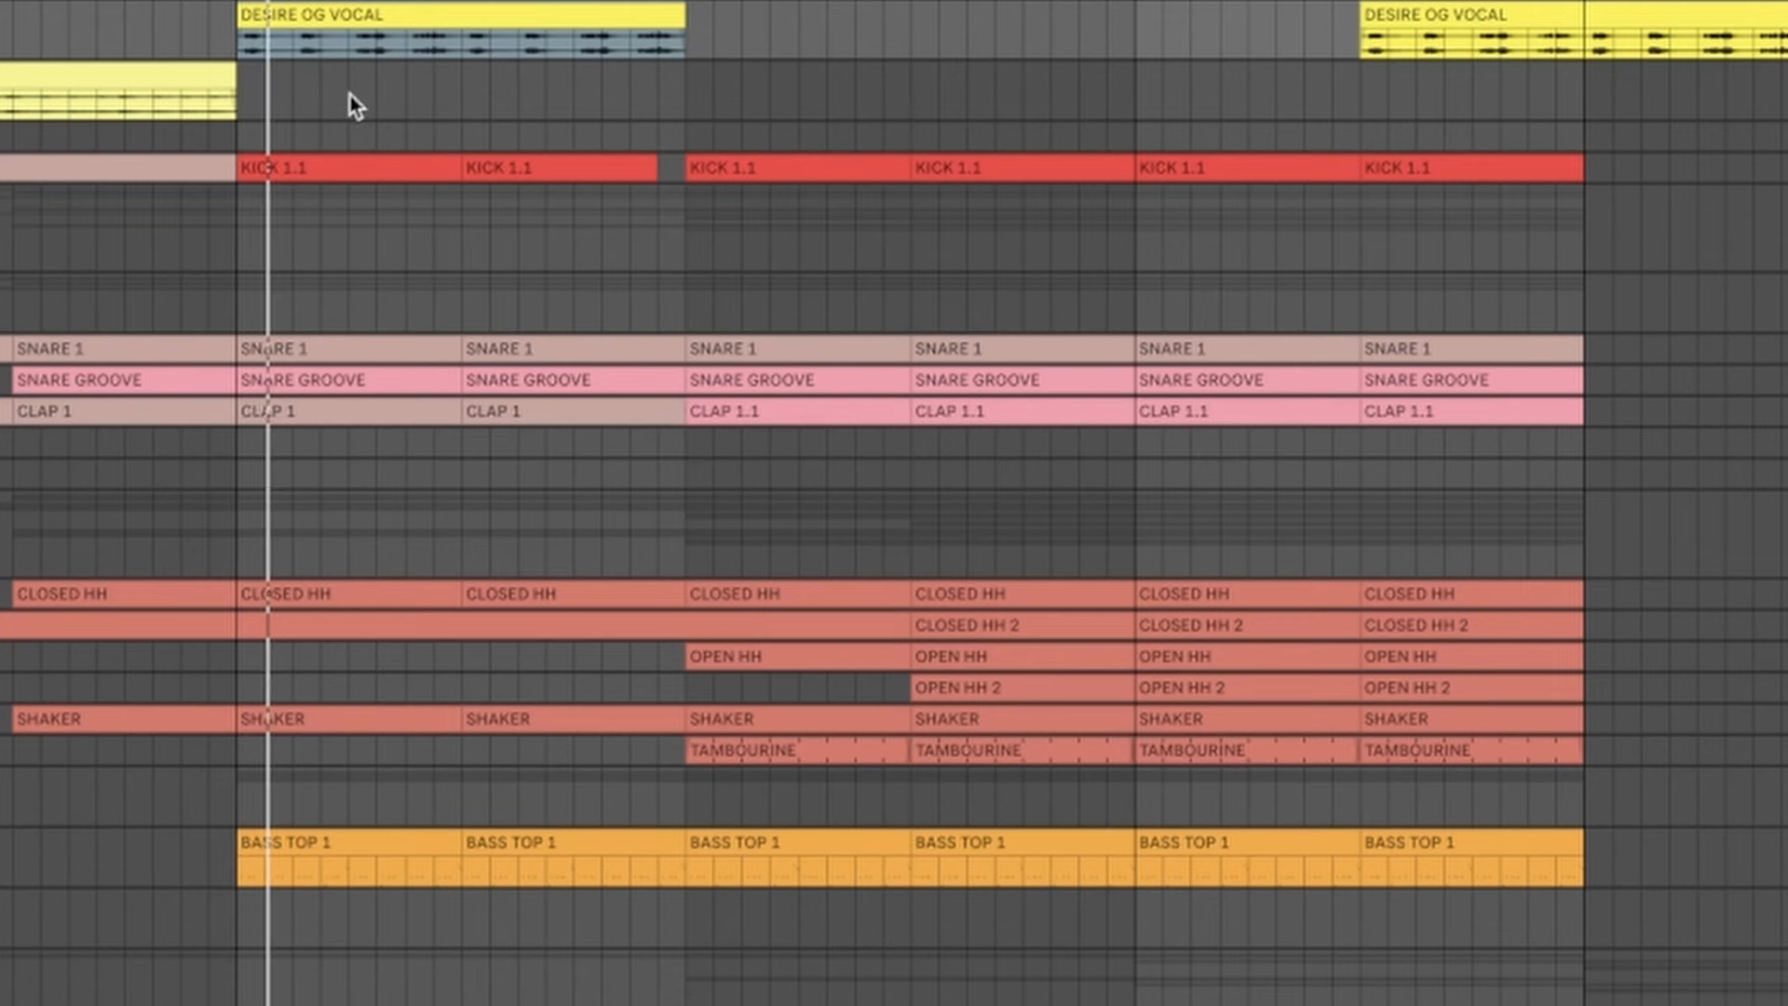
Step: Enlarge the main vocal track and audition the DESIRE OG VOCAL clip in the BASS IN section from partway through
{"action": "key", "text": "plus"}
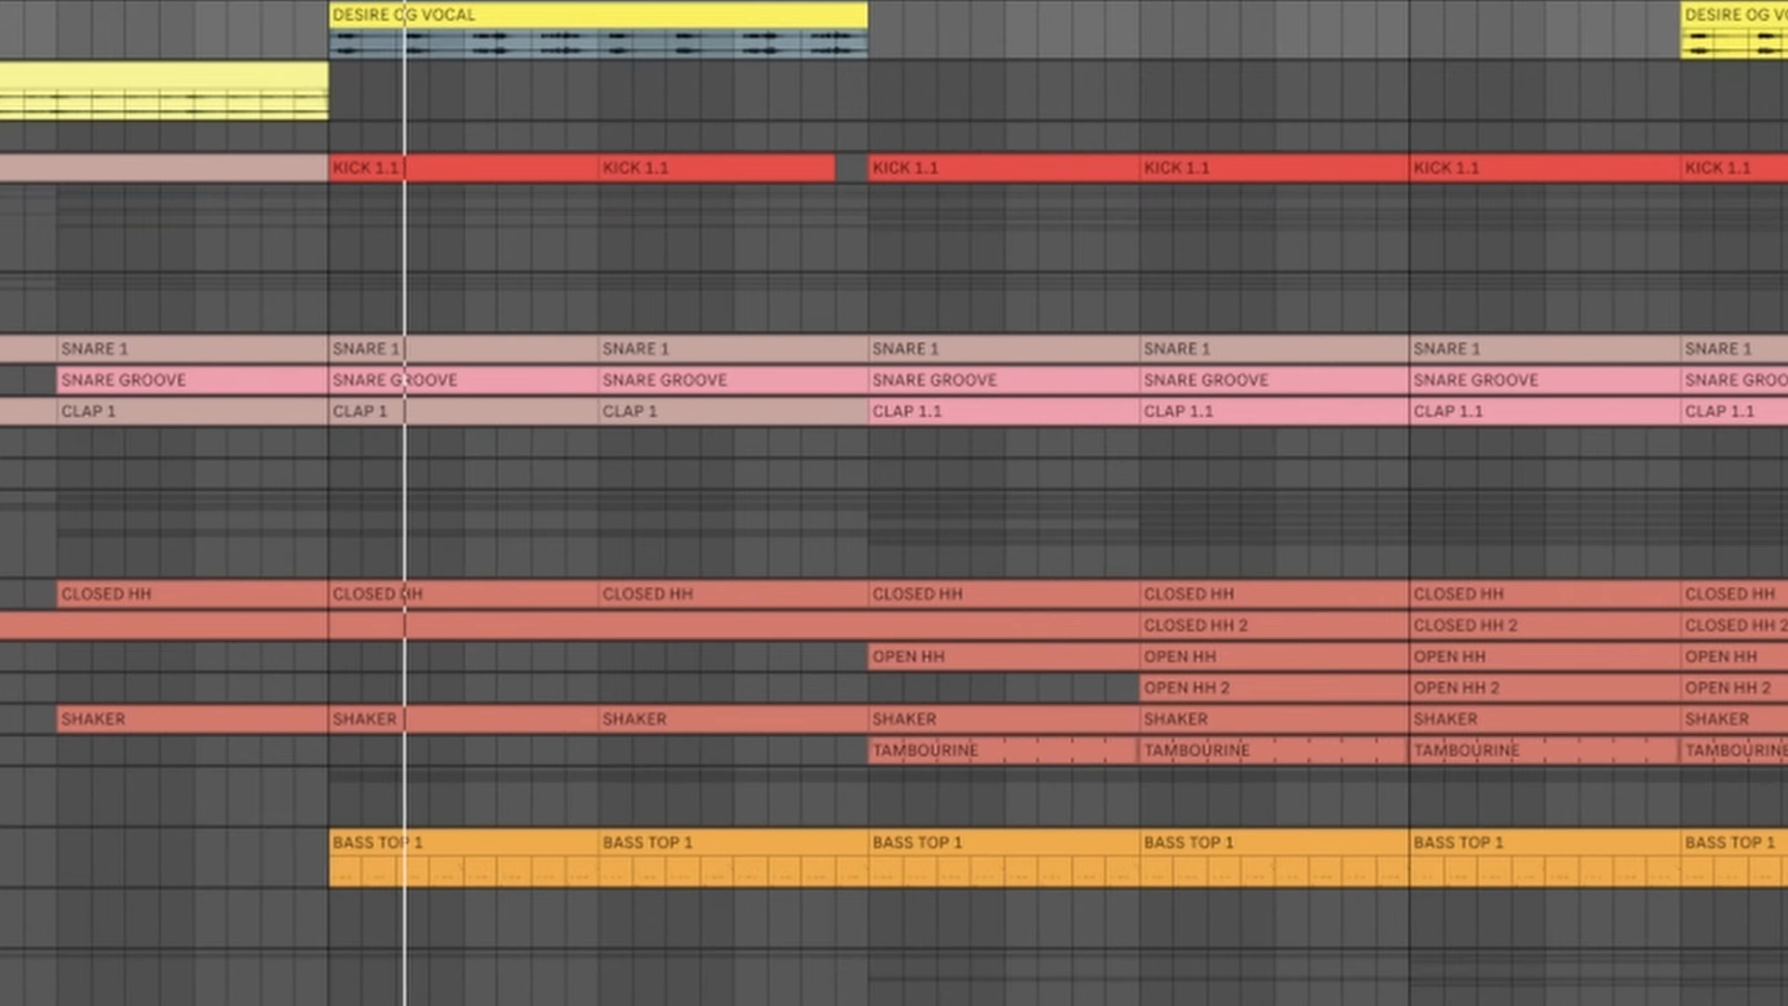
{"action": "key", "text": "alt+plus"}
{"action": "key", "text": "alt+plus"}
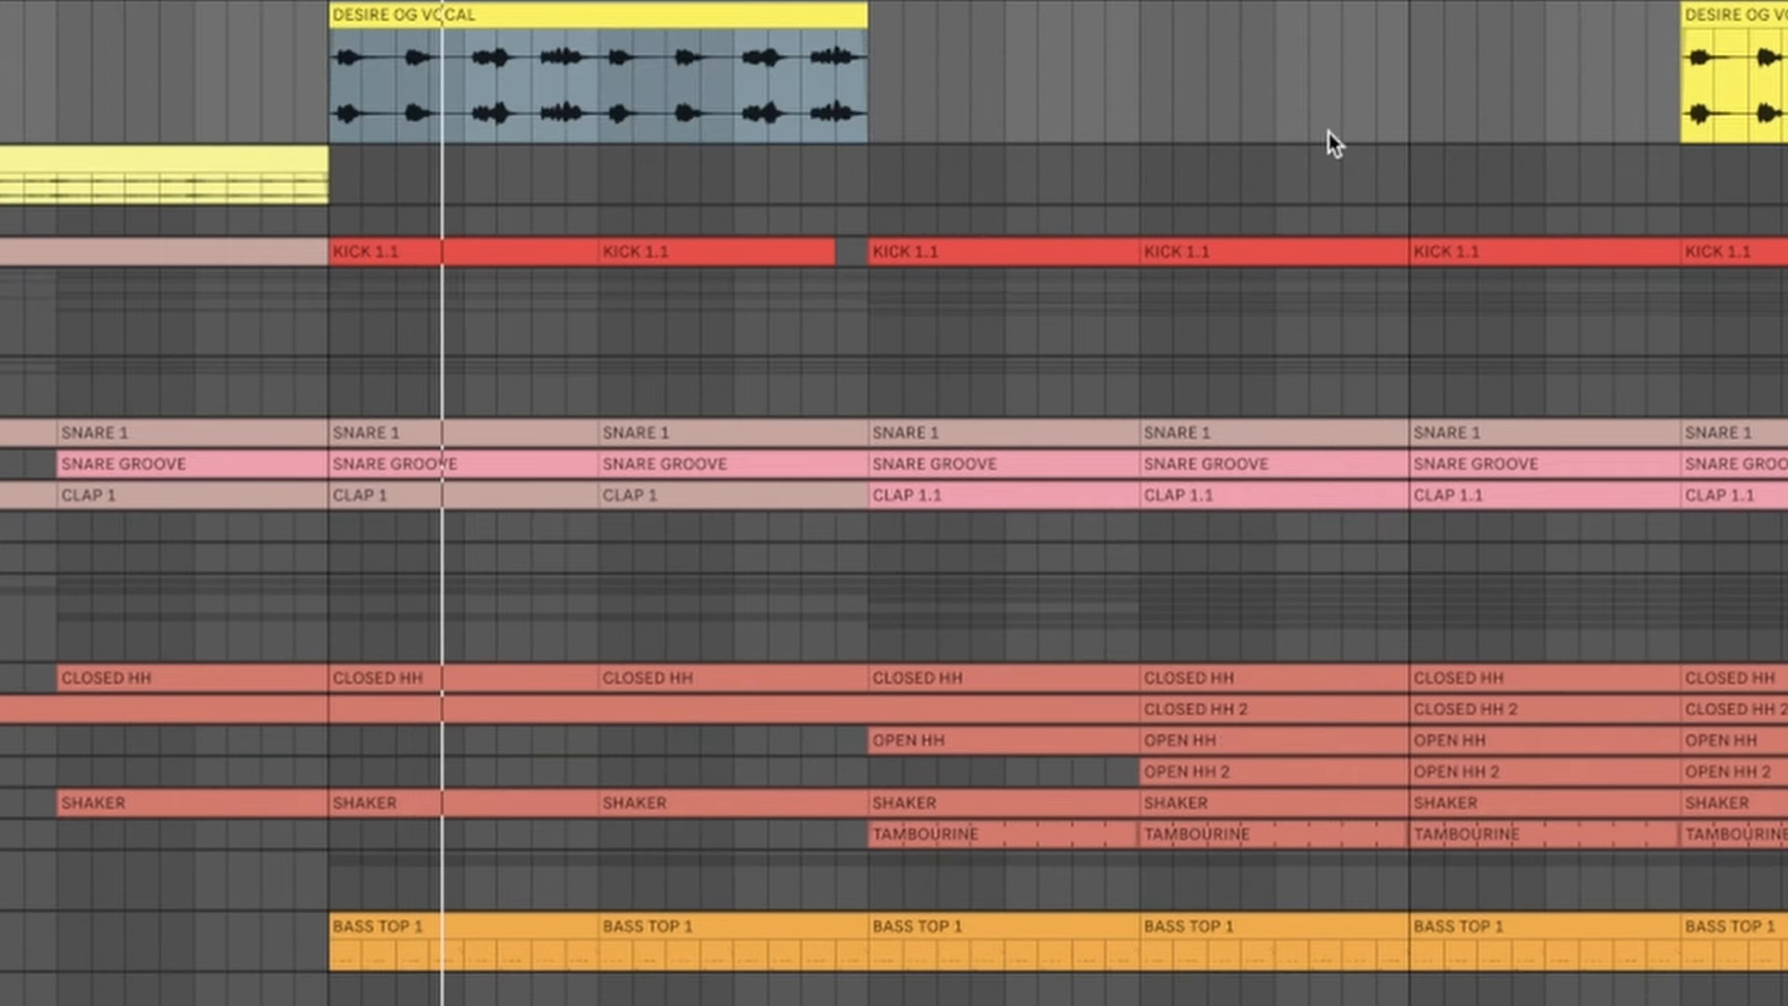
{"action": "key", "text": "plus"}
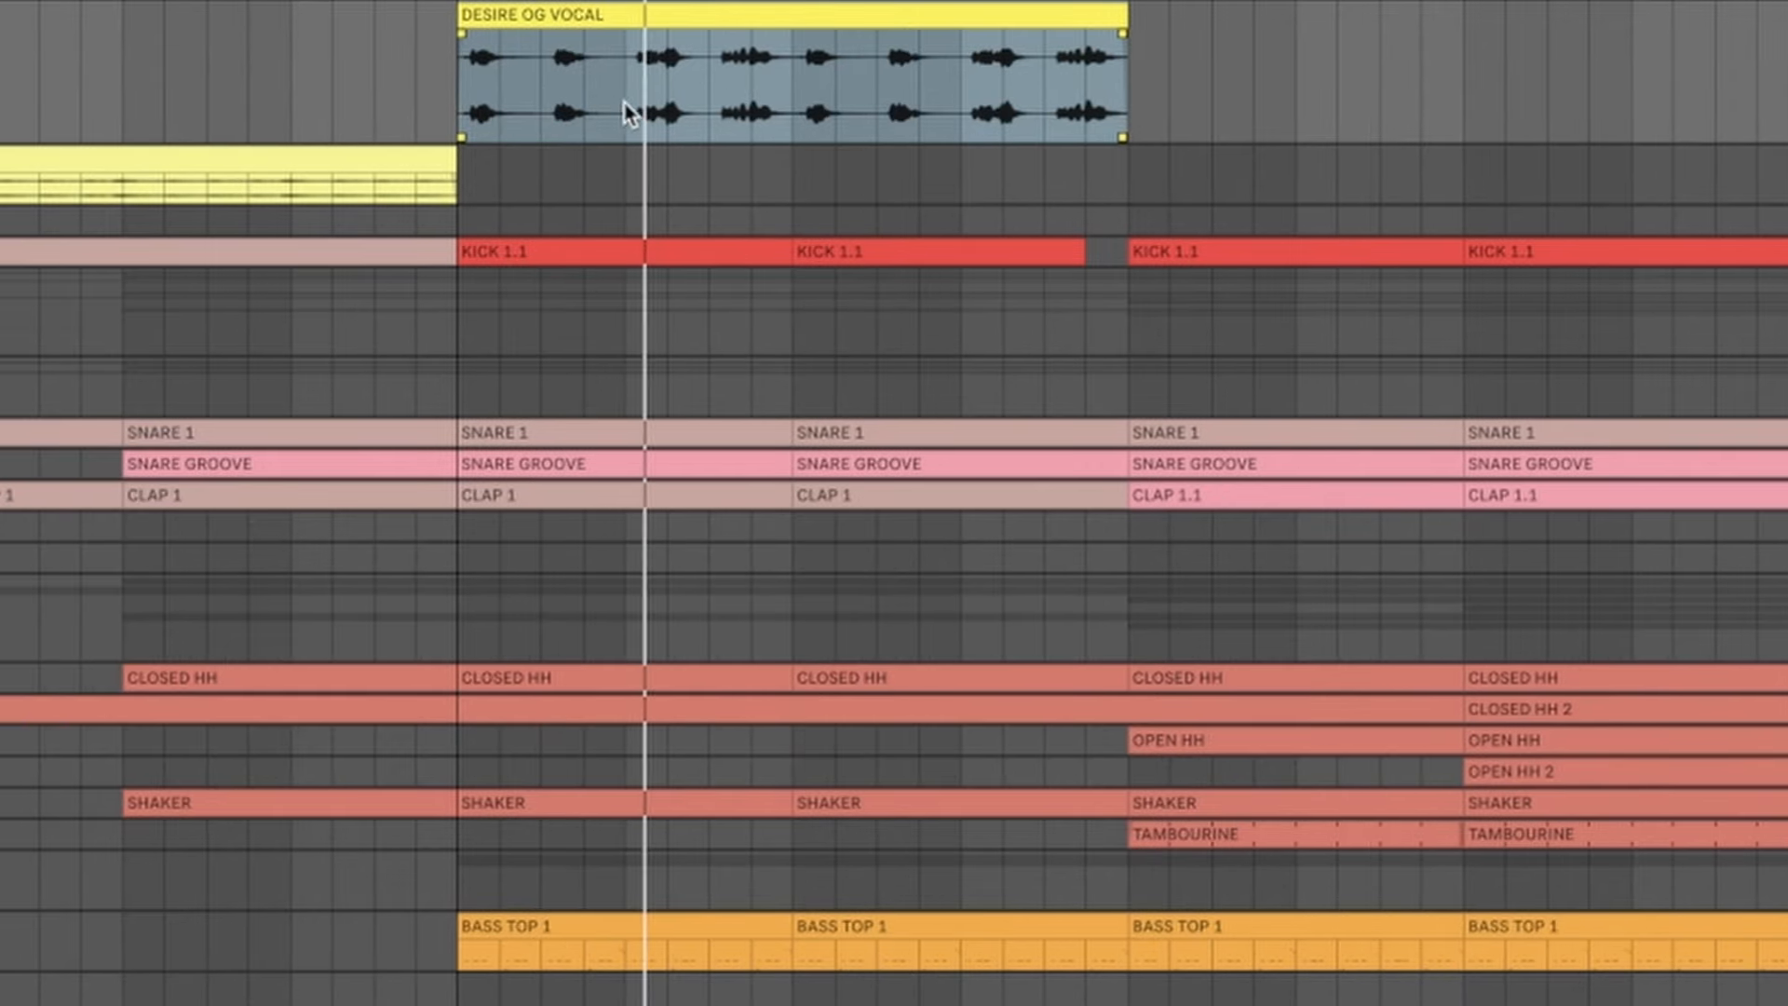
{"action": "left_click", "coordinate": [723, 118]}
{"action": "key", "text": "plus"}
{"action": "key", "text": "plus"}
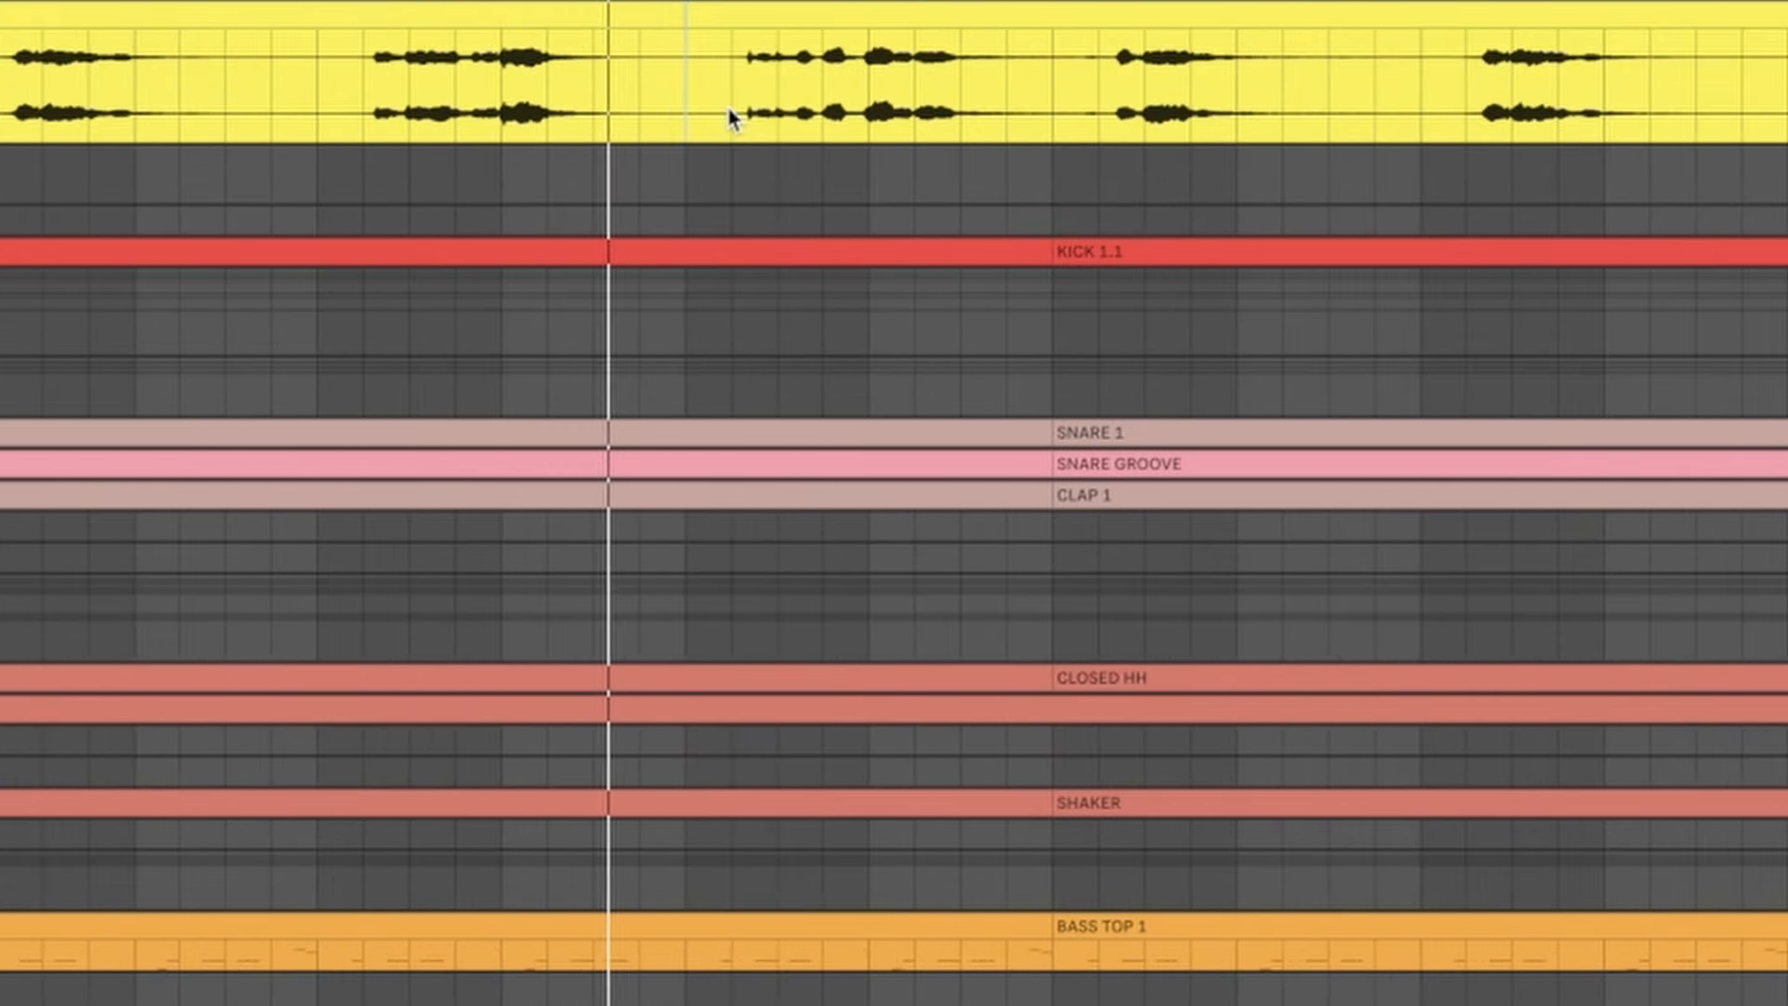
{"action": "left_click", "coordinate": [729, 111]}
{"action": "key", "text": "space"}
{"action": "key", "text": "space"}
{"action": "key", "text": "minus"}
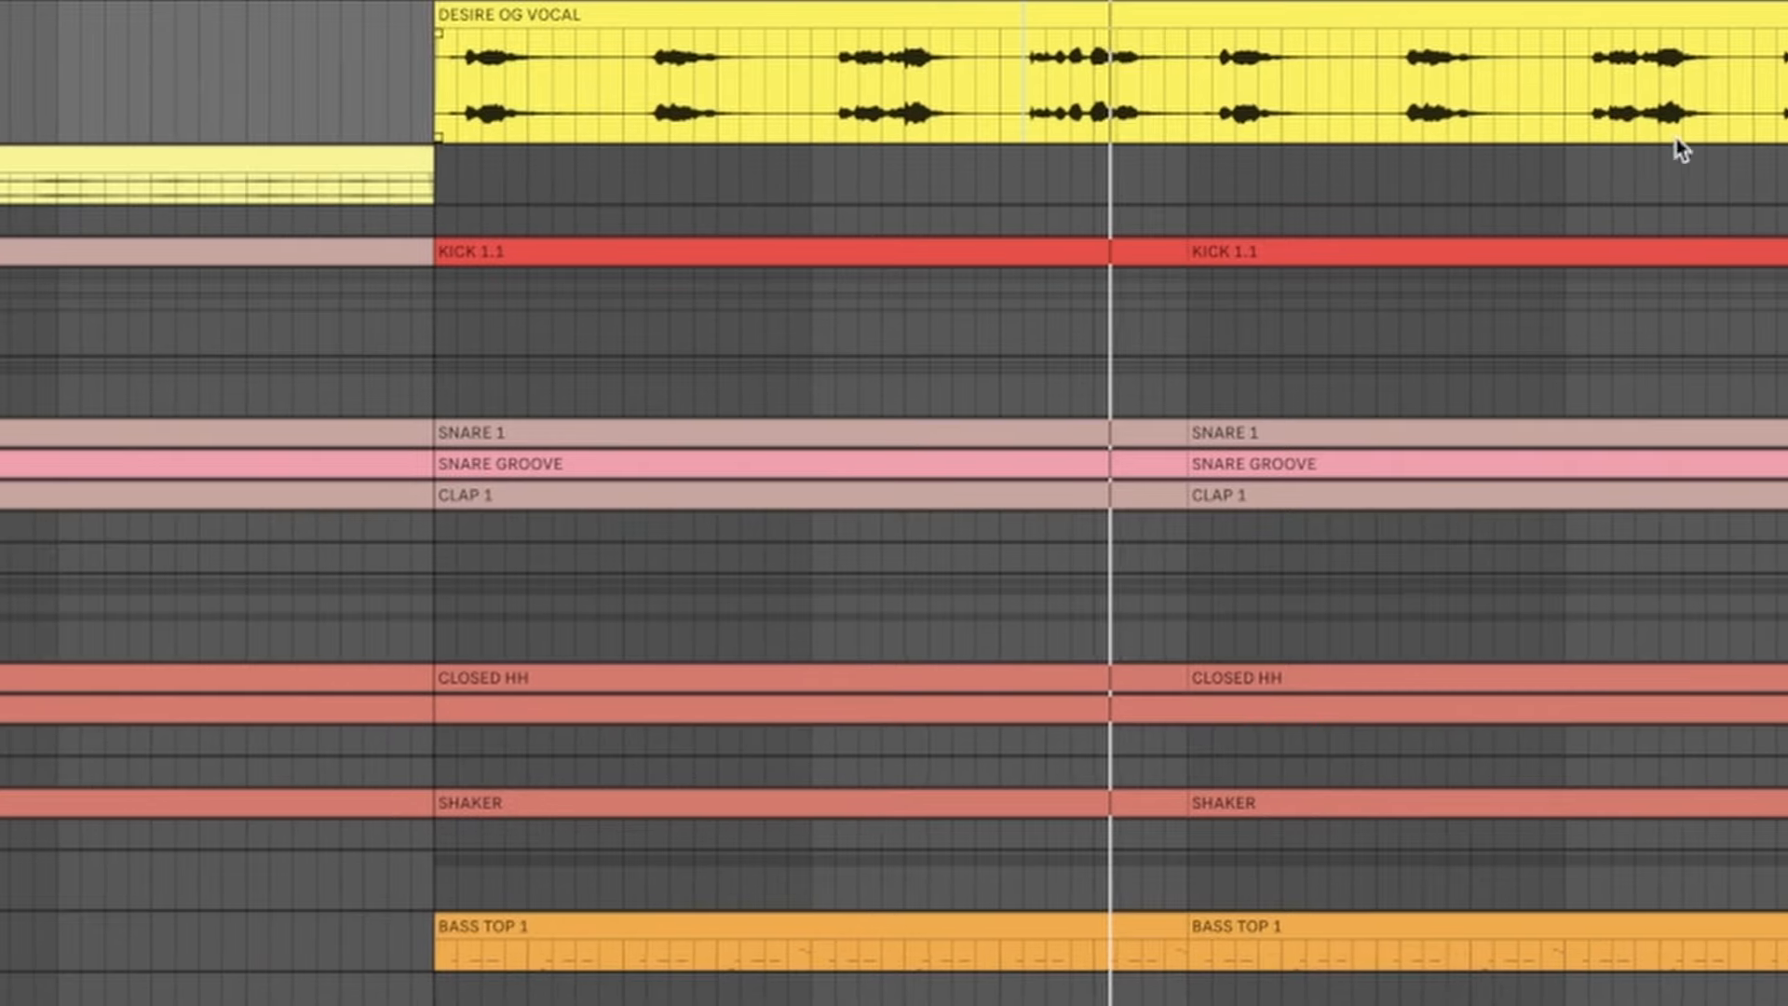
{"action": "key", "text": "minus"}
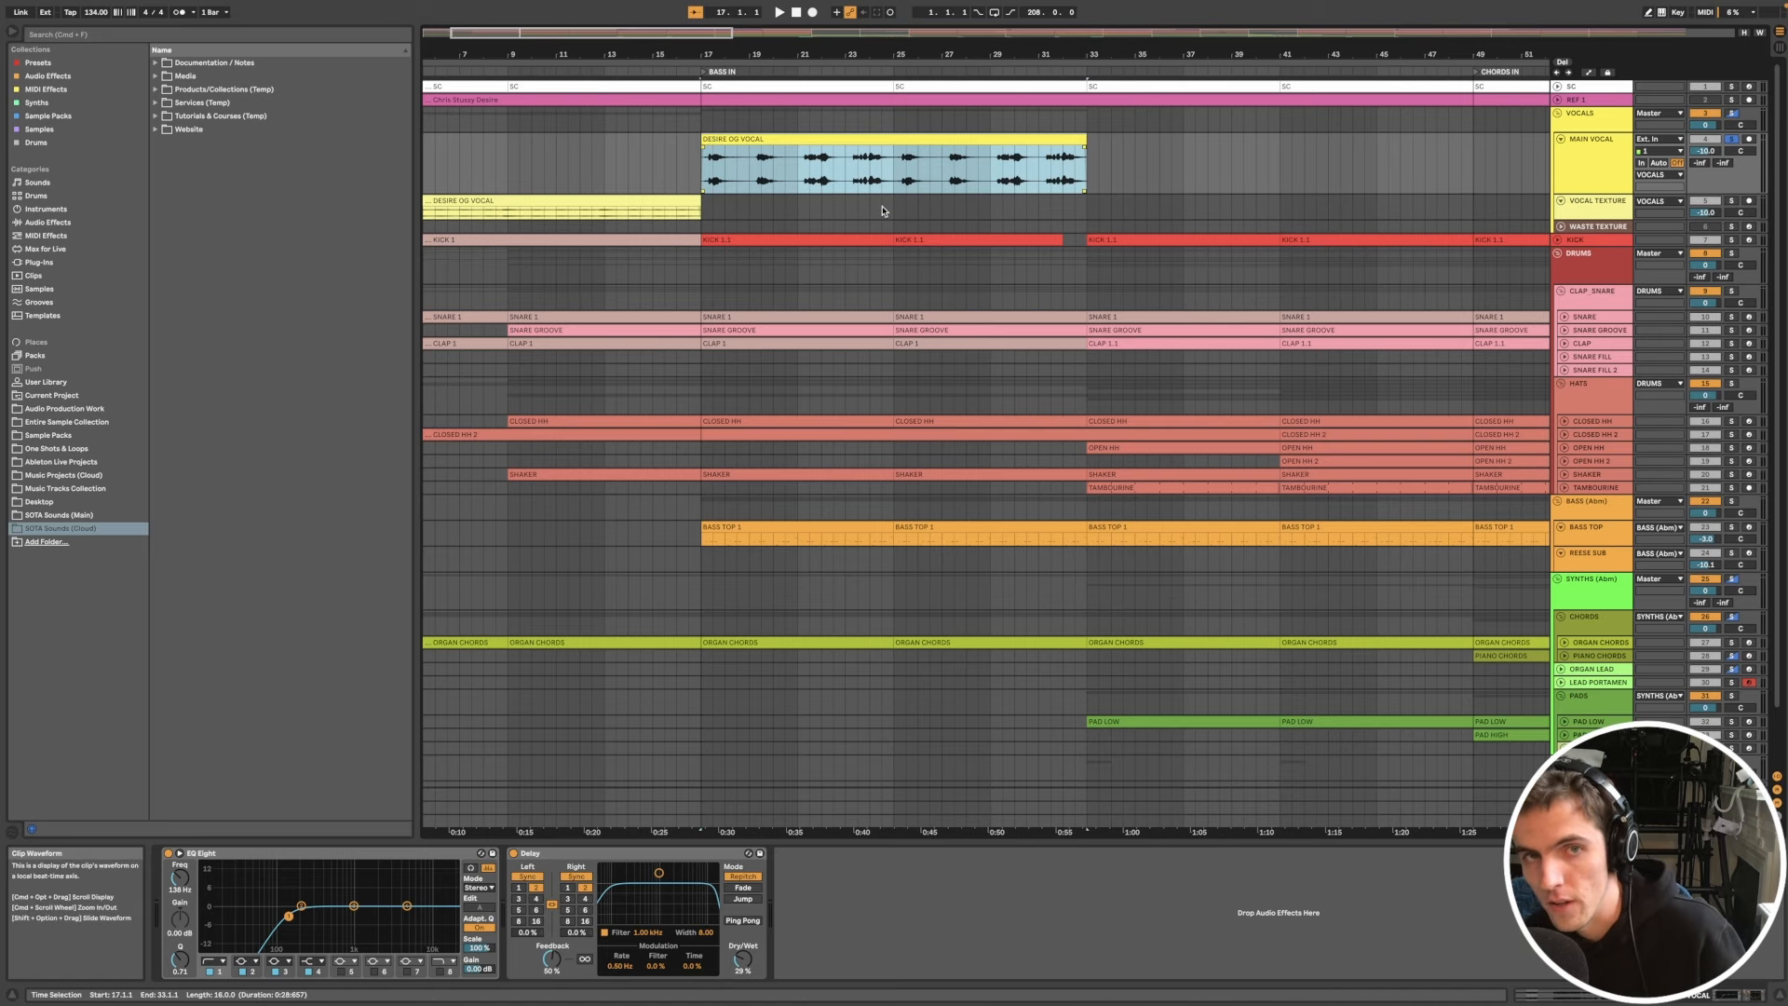
Step: Try extending the BASS IN main vocal clip across the arrangement to reveal the full original vocal
{"action": "scroll", "coordinate": [883, 210], "scroll_direction": "down", "scroll_amount": 2}
{"action": "scroll", "coordinate": [883, 211], "scroll_direction": "right", "scroll_amount": 4}
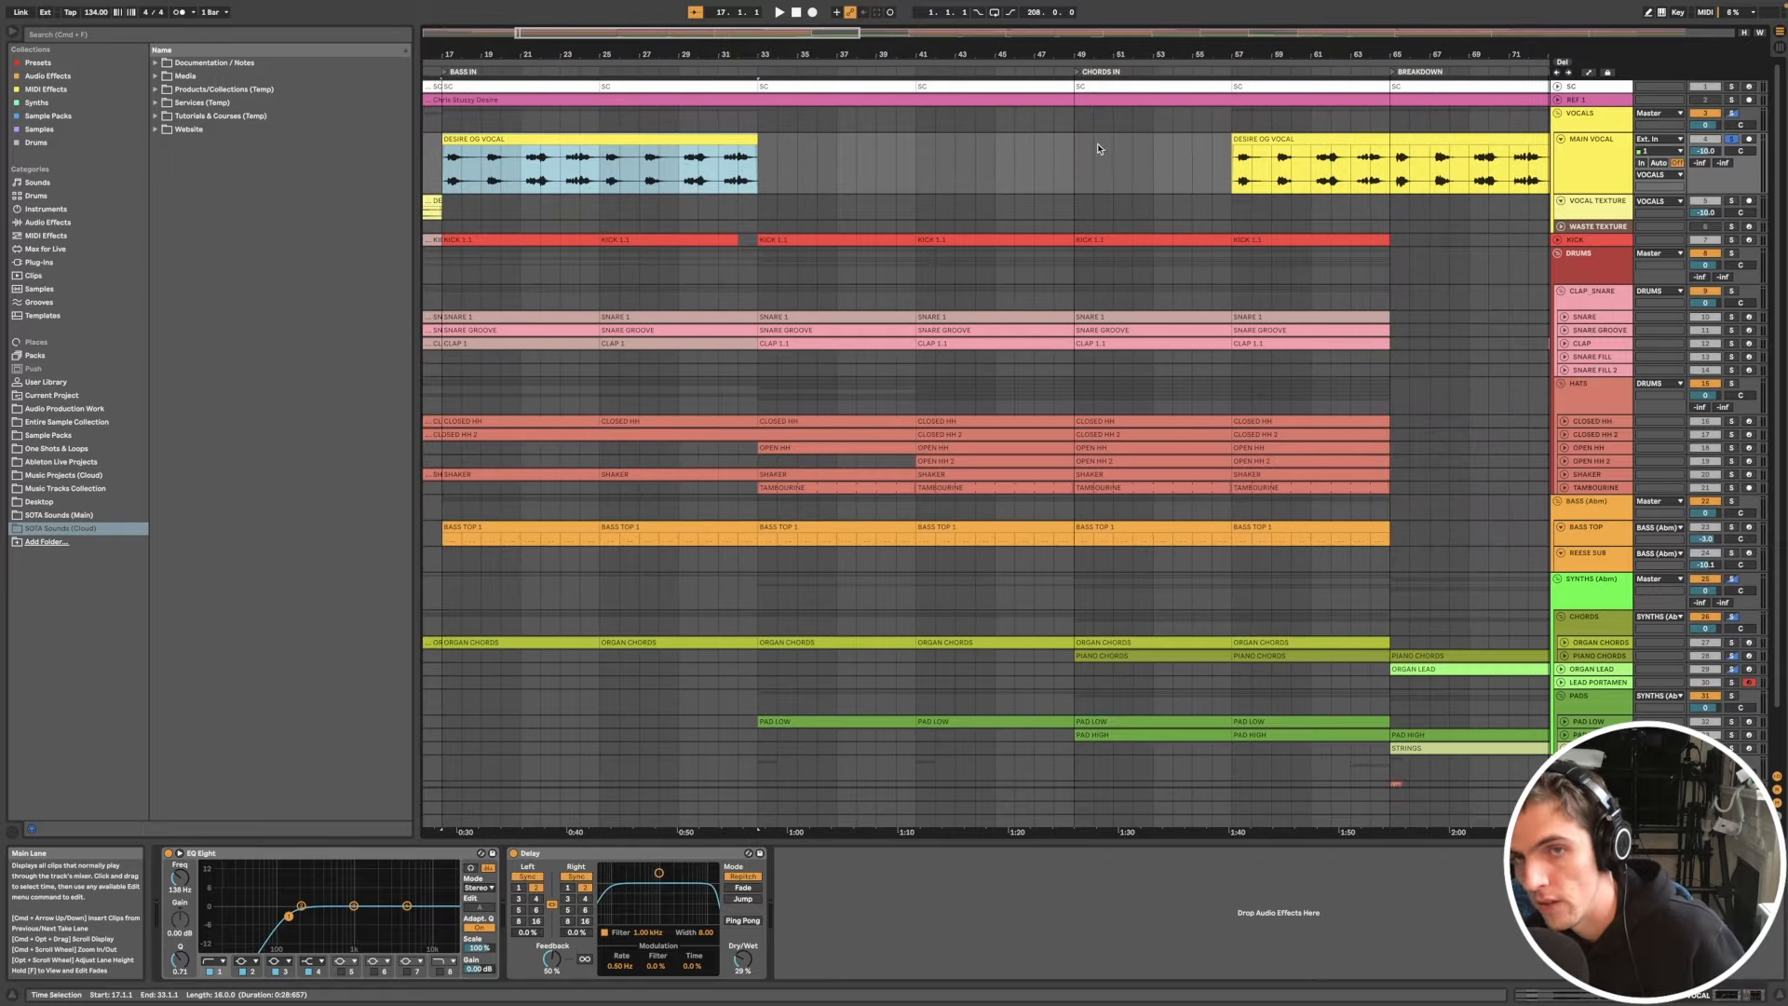
{"action": "left_click", "coordinate": [1257, 140]}
{"action": "scroll", "coordinate": [1148, 196], "scroll_direction": "down", "scroll_amount": 1}
{"action": "scroll", "coordinate": [1150, 195], "scroll_direction": "down", "scroll_amount": 3}
{"action": "left_click", "coordinate": [466, 140]}
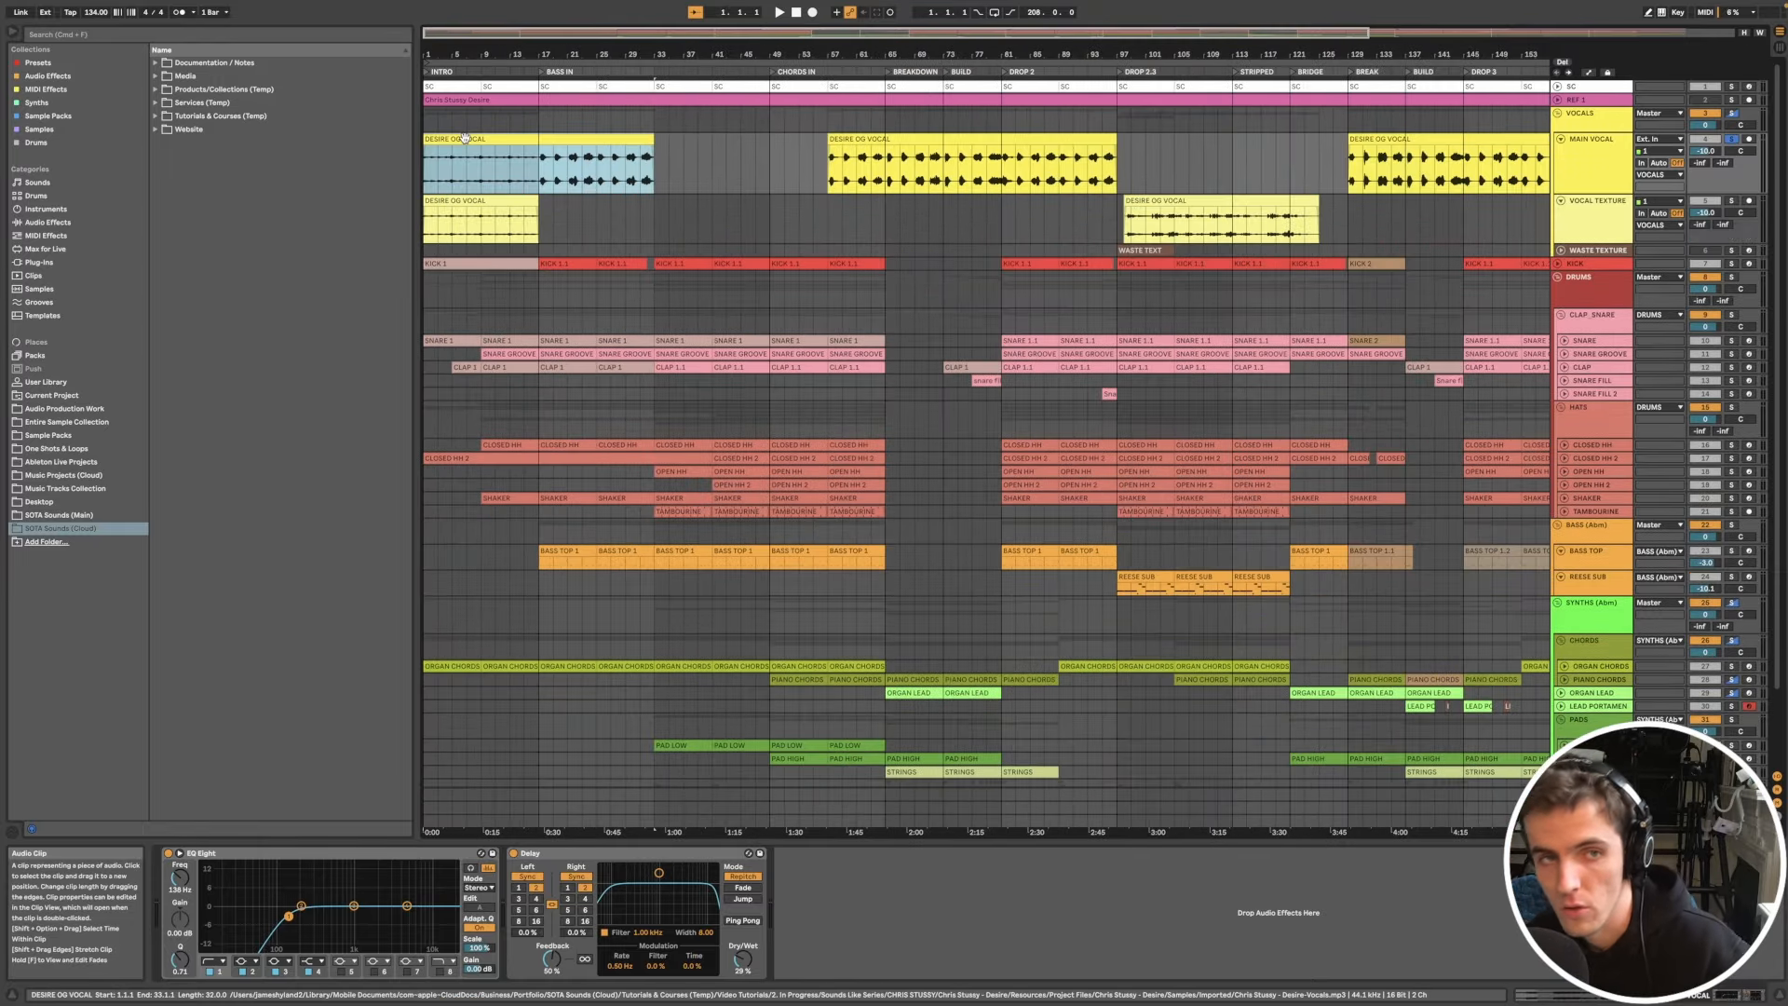
{"action": "left_click_drag", "start_coordinate": [654, 139], "coordinate": [1176, 139]}
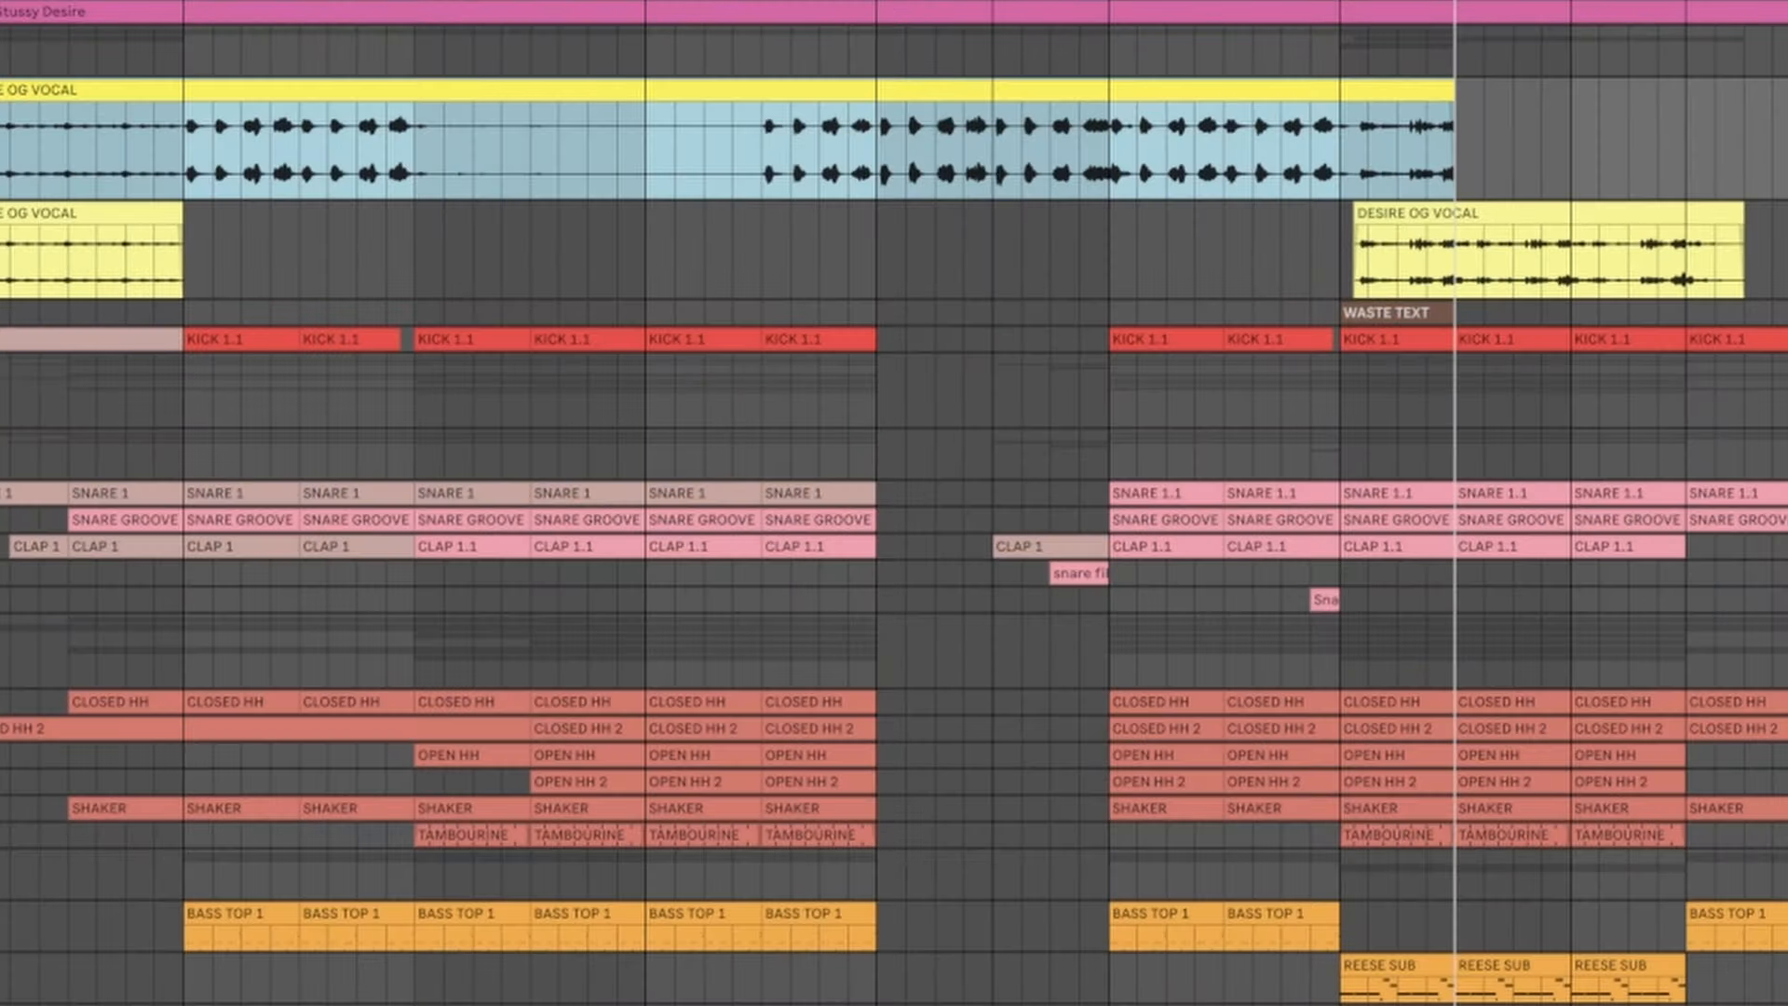
{"action": "left_click_drag", "start_coordinate": [1455, 124], "coordinate": [1760, 124]}
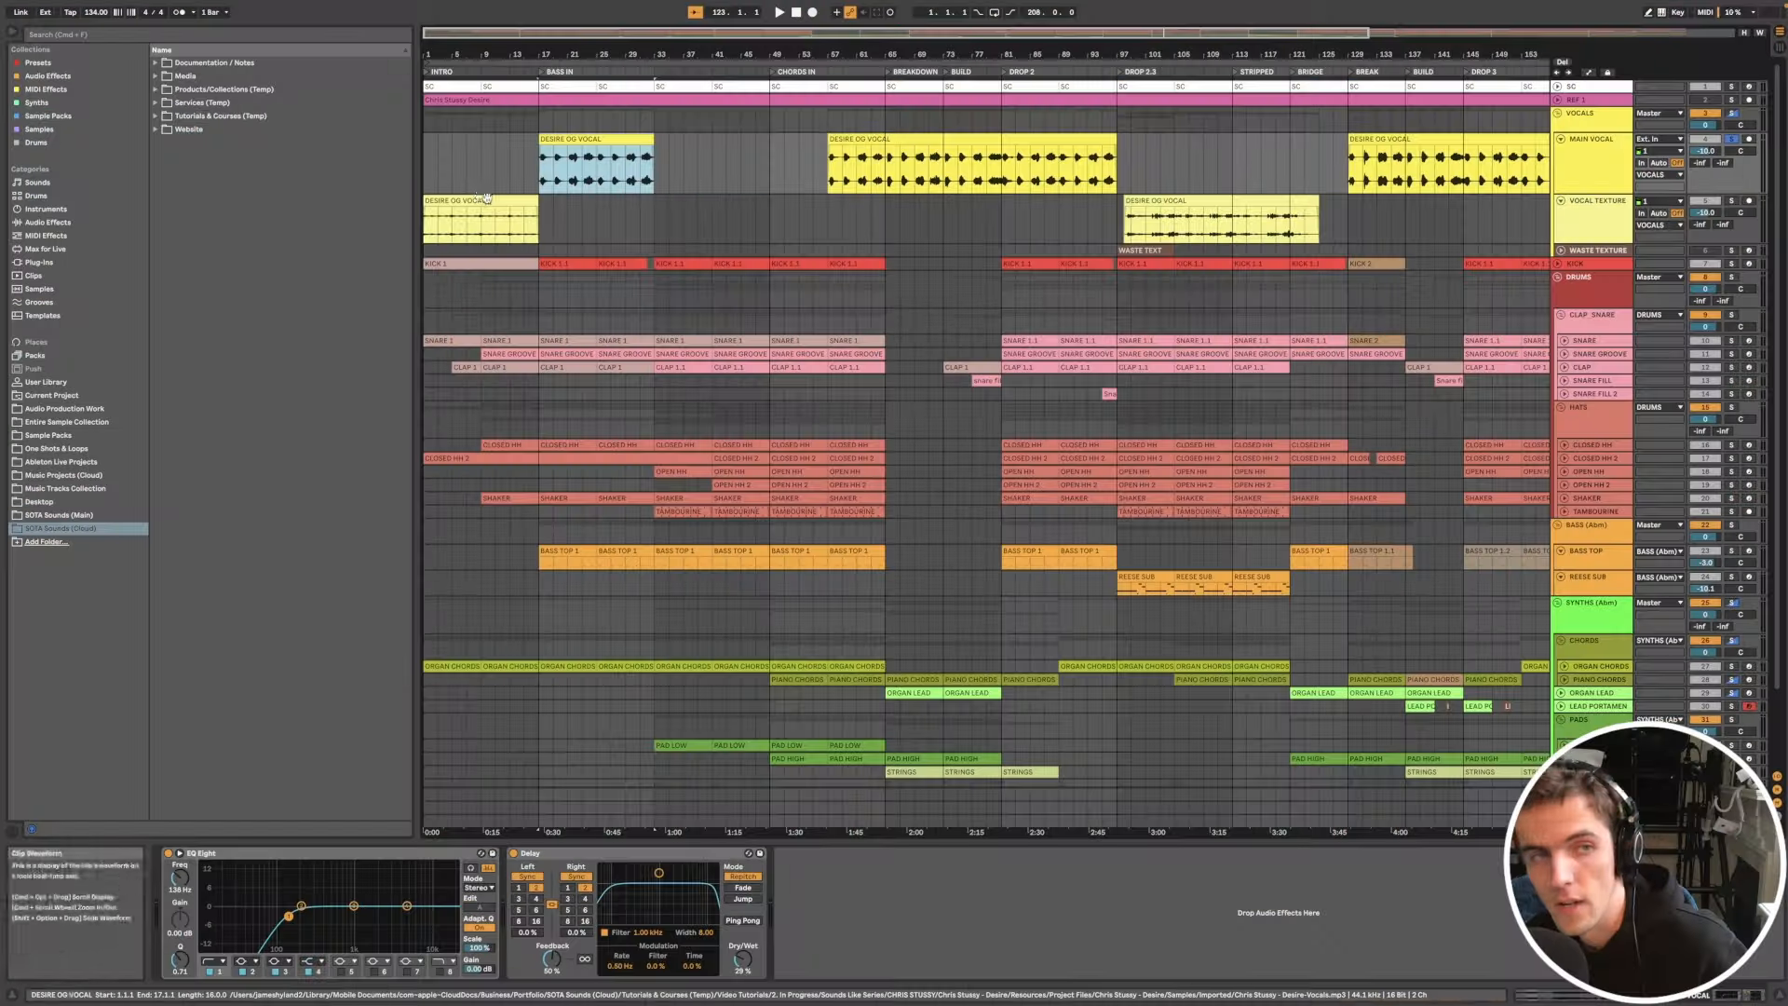
Step: Examine the intro clip on the VOCAL TEXTURE track and the main vocal clip that starts at bar 57
{"action": "left_click", "coordinate": [480, 199]}
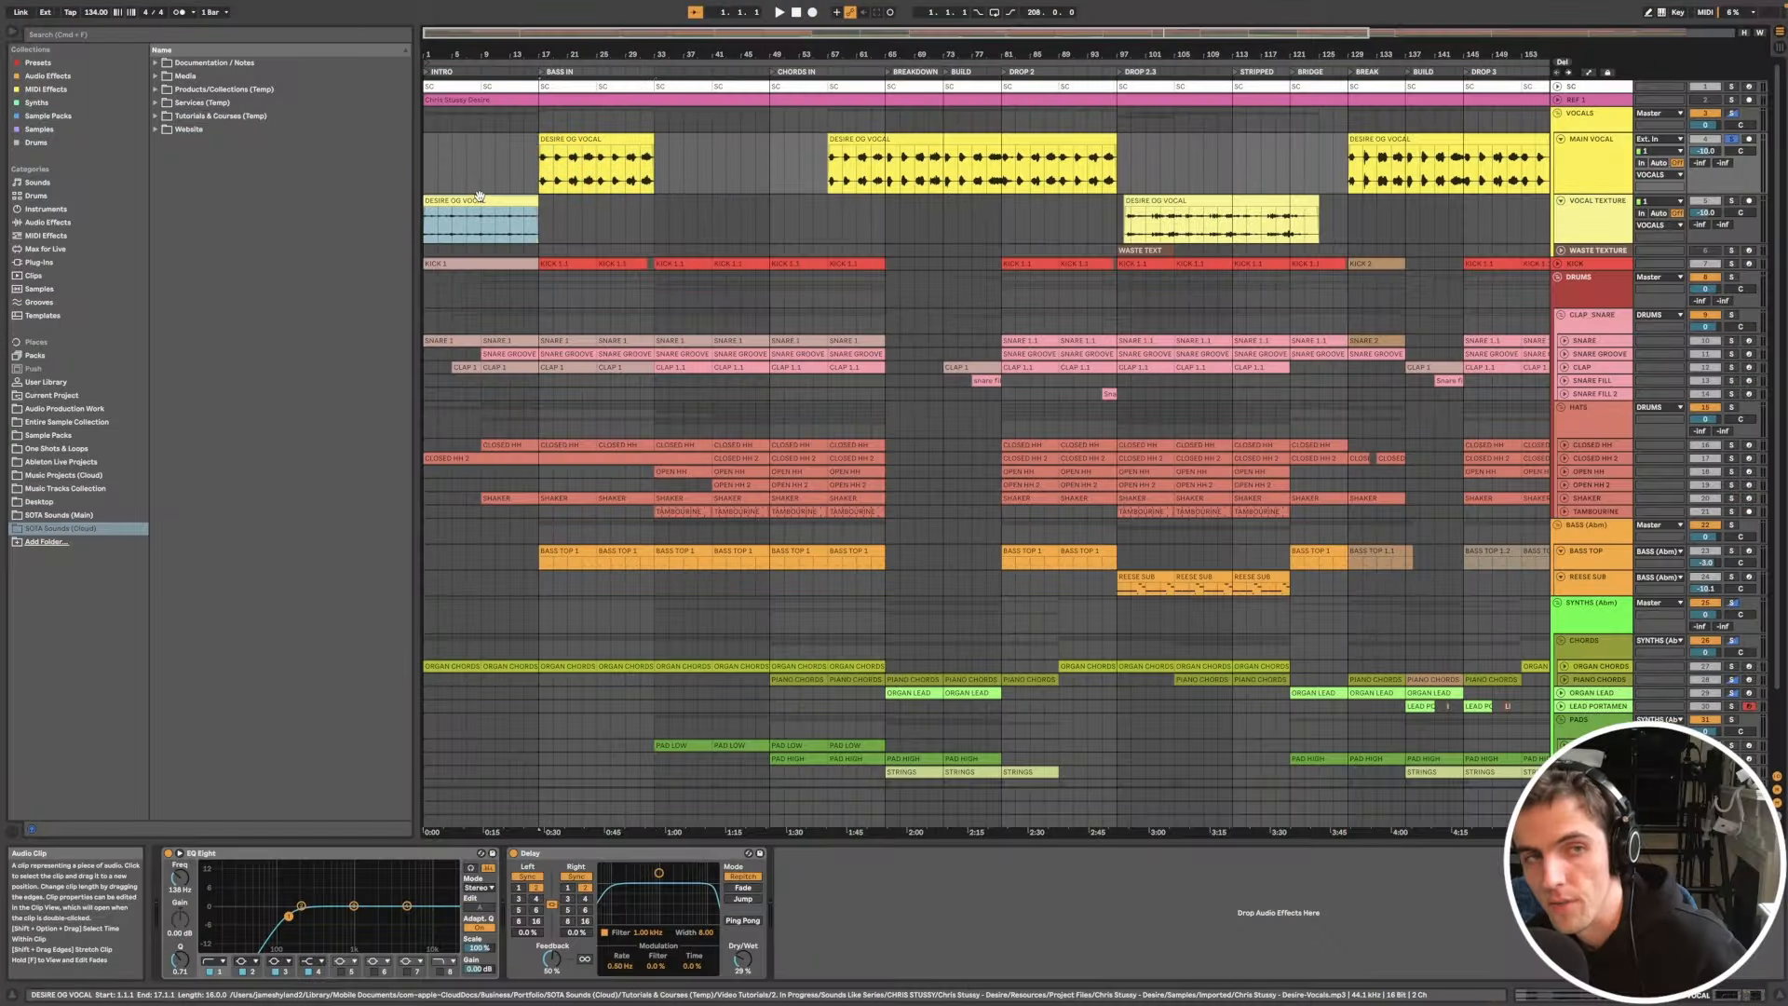
{"action": "left_click", "coordinate": [917, 152]}
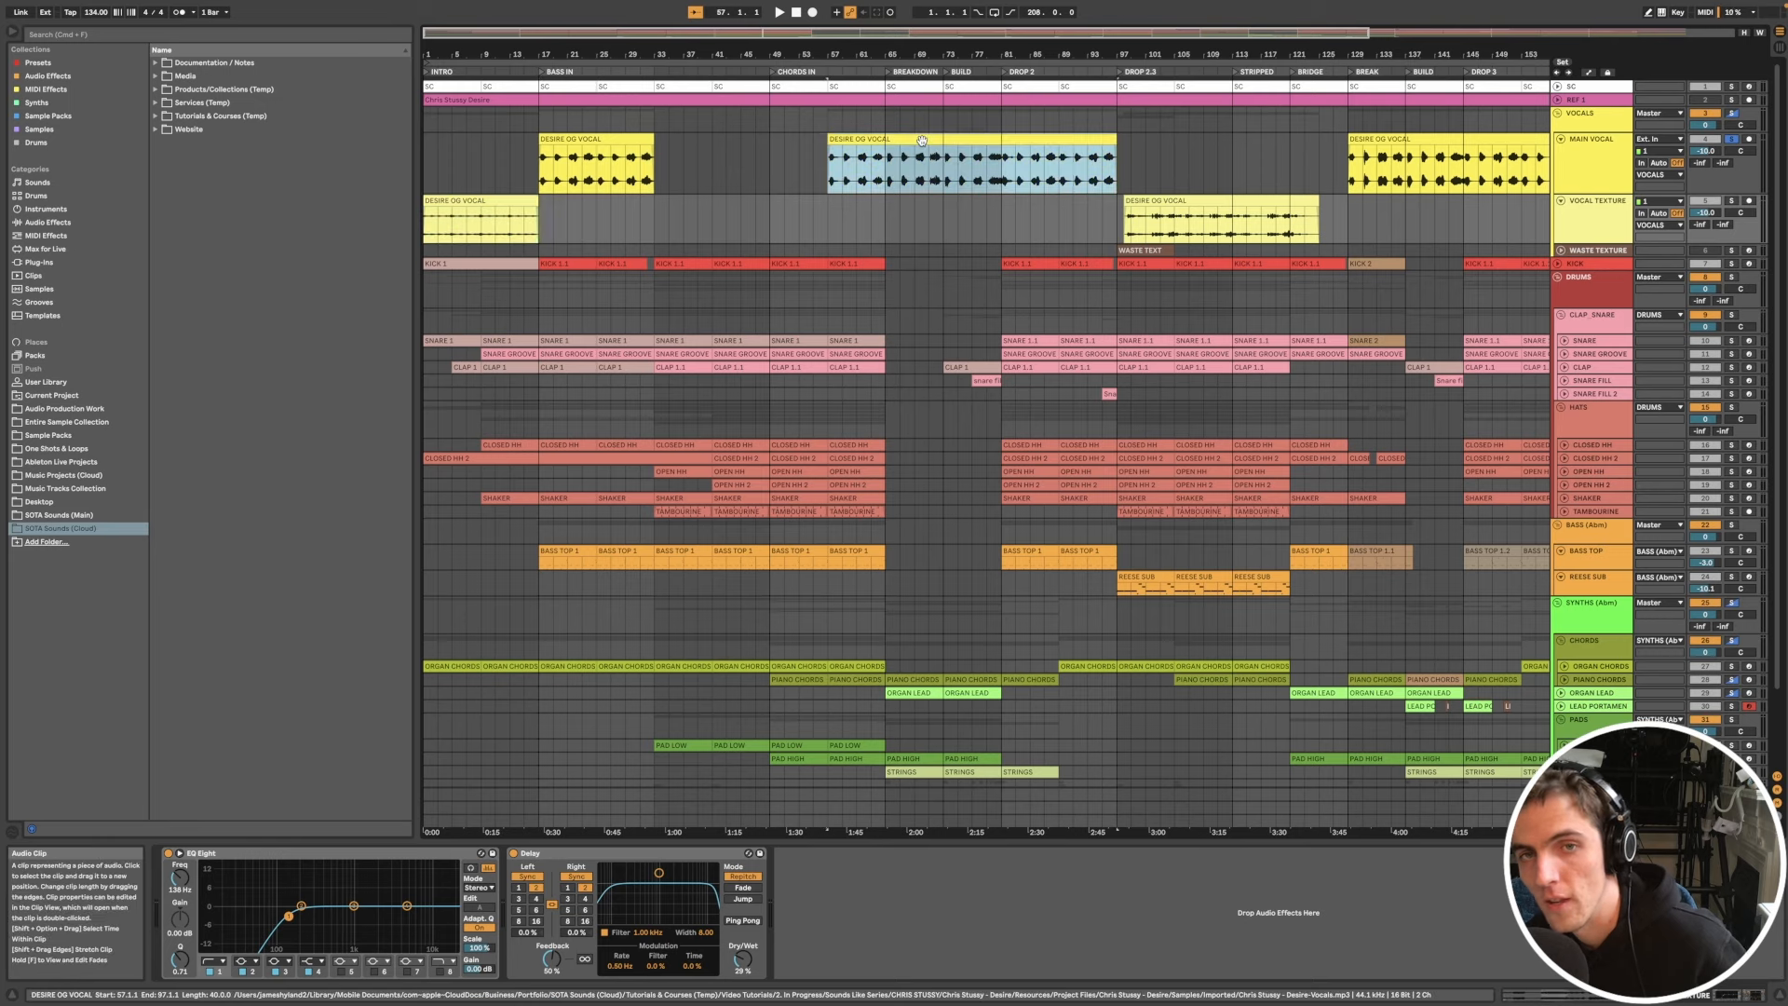
{"action": "scroll", "coordinate": [1232, 154], "scroll_direction": "right", "scroll_amount": 3}
{"action": "scroll", "coordinate": [1231, 153], "scroll_direction": "right", "scroll_amount": 3}
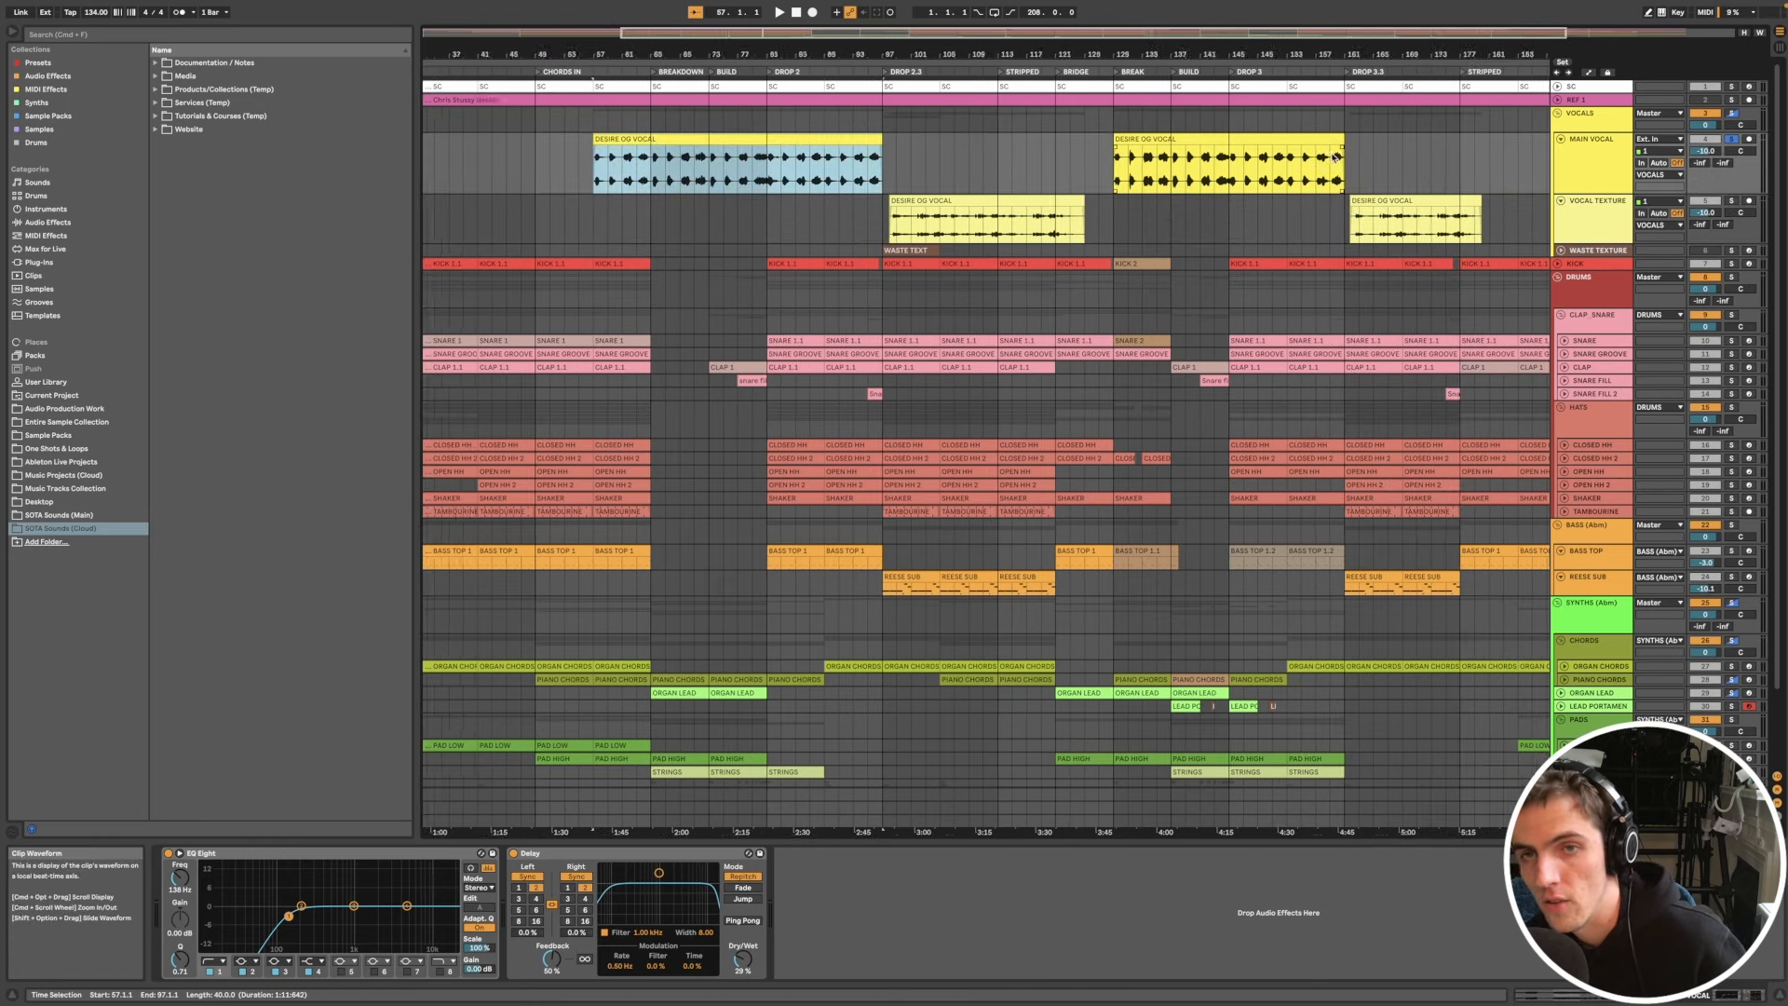
Step: Audition the main vocal clip in the BREAK section from several points
{"action": "scroll", "coordinate": [1231, 153], "scroll_direction": "down", "scroll_amount": 2}
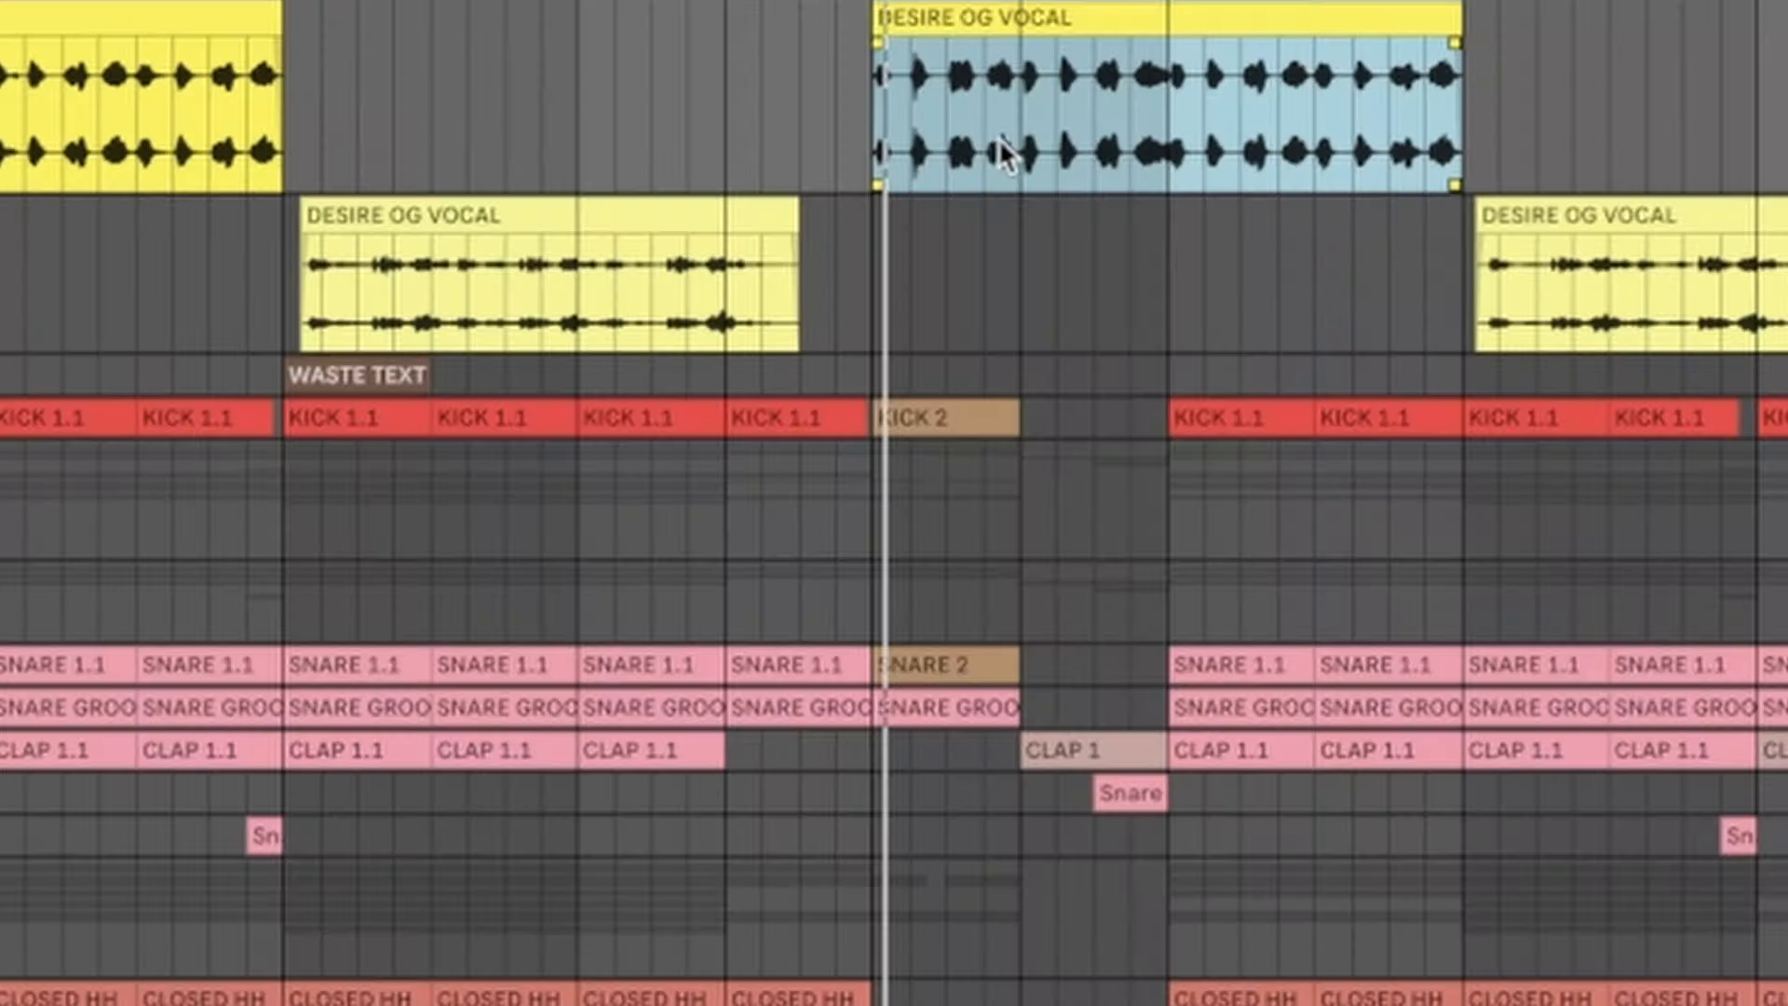
{"action": "key", "text": "plus"}
{"action": "key", "text": "plus"}
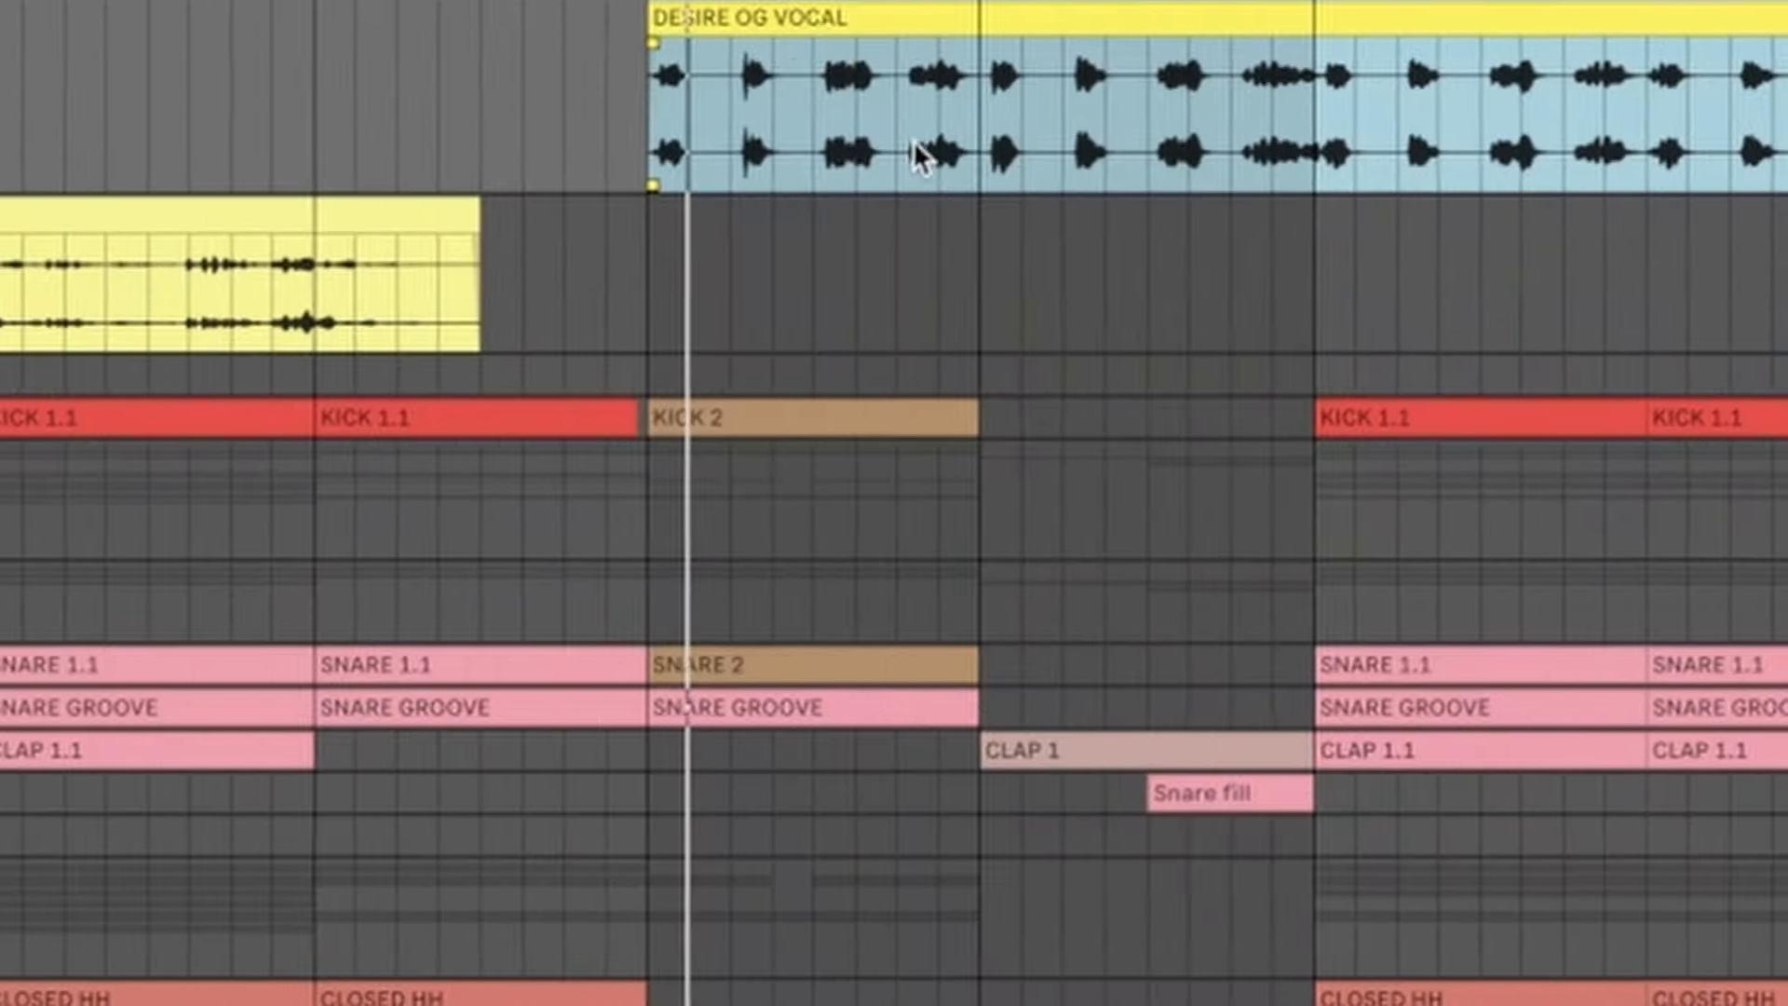
{"action": "left_click", "coordinate": [805, 157]}
{"action": "key", "text": "space"}
{"action": "key", "text": "space"}
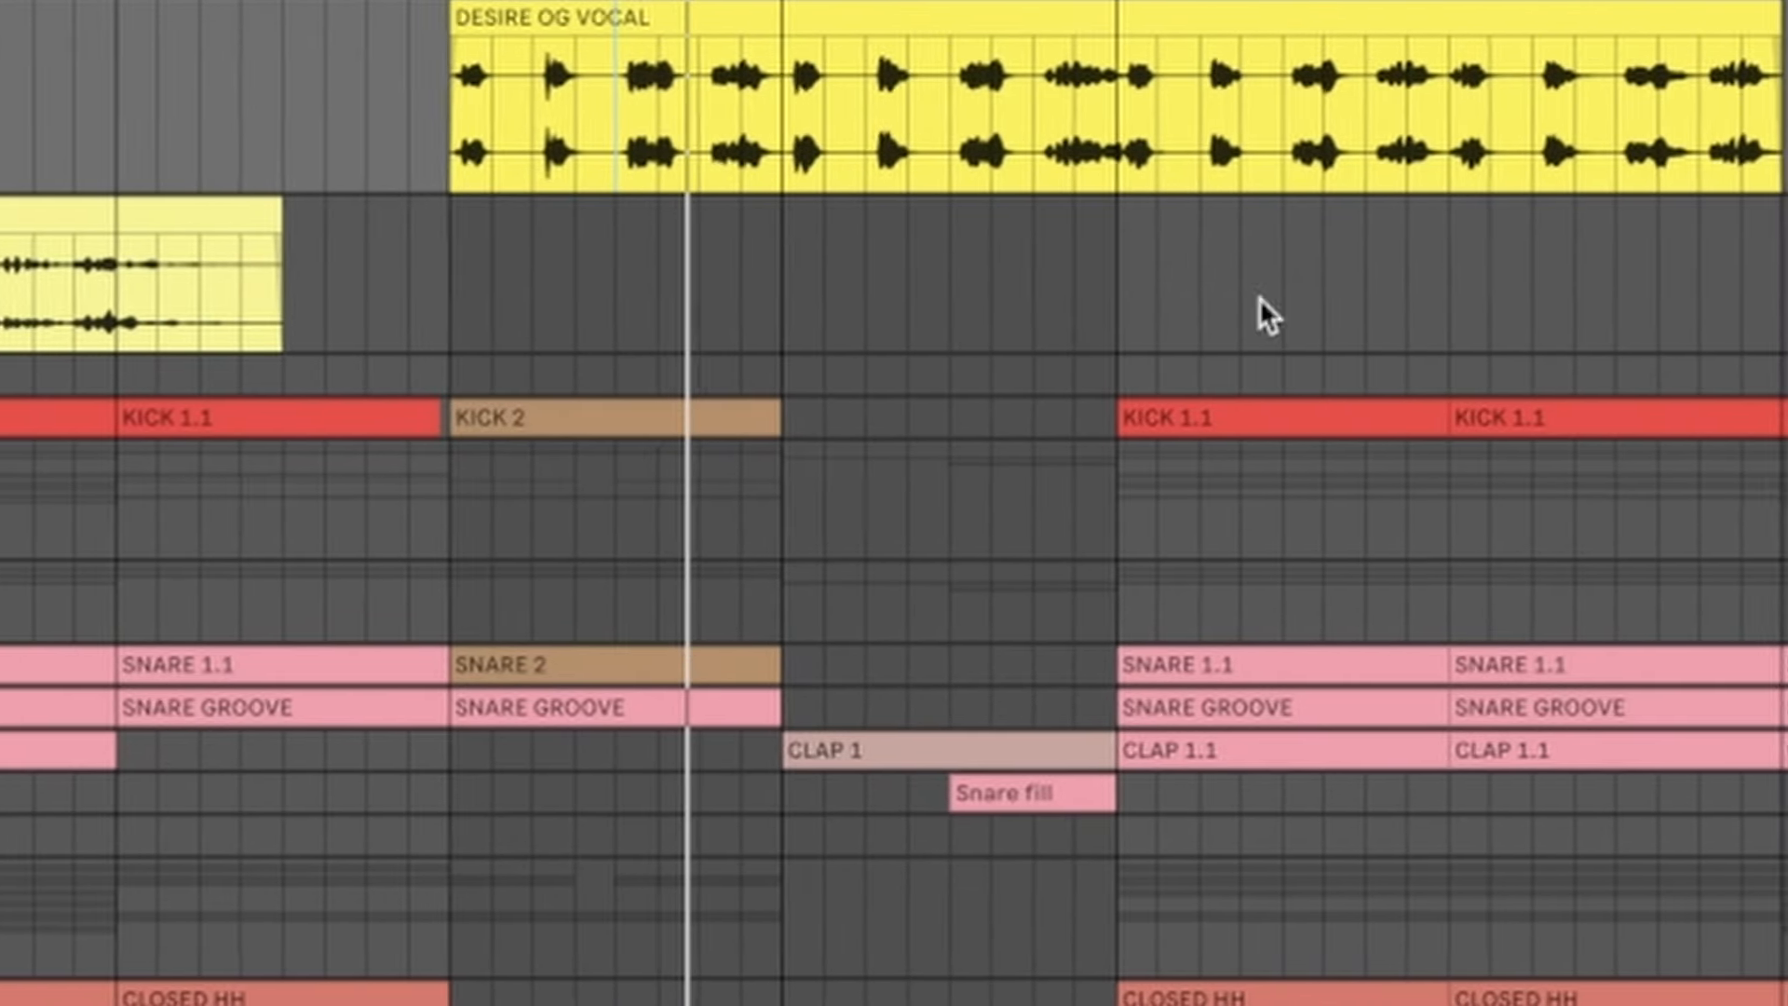
{"action": "left_click", "coordinate": [1071, 158]}
{"action": "key", "text": "space"}
{"action": "key", "text": "space"}
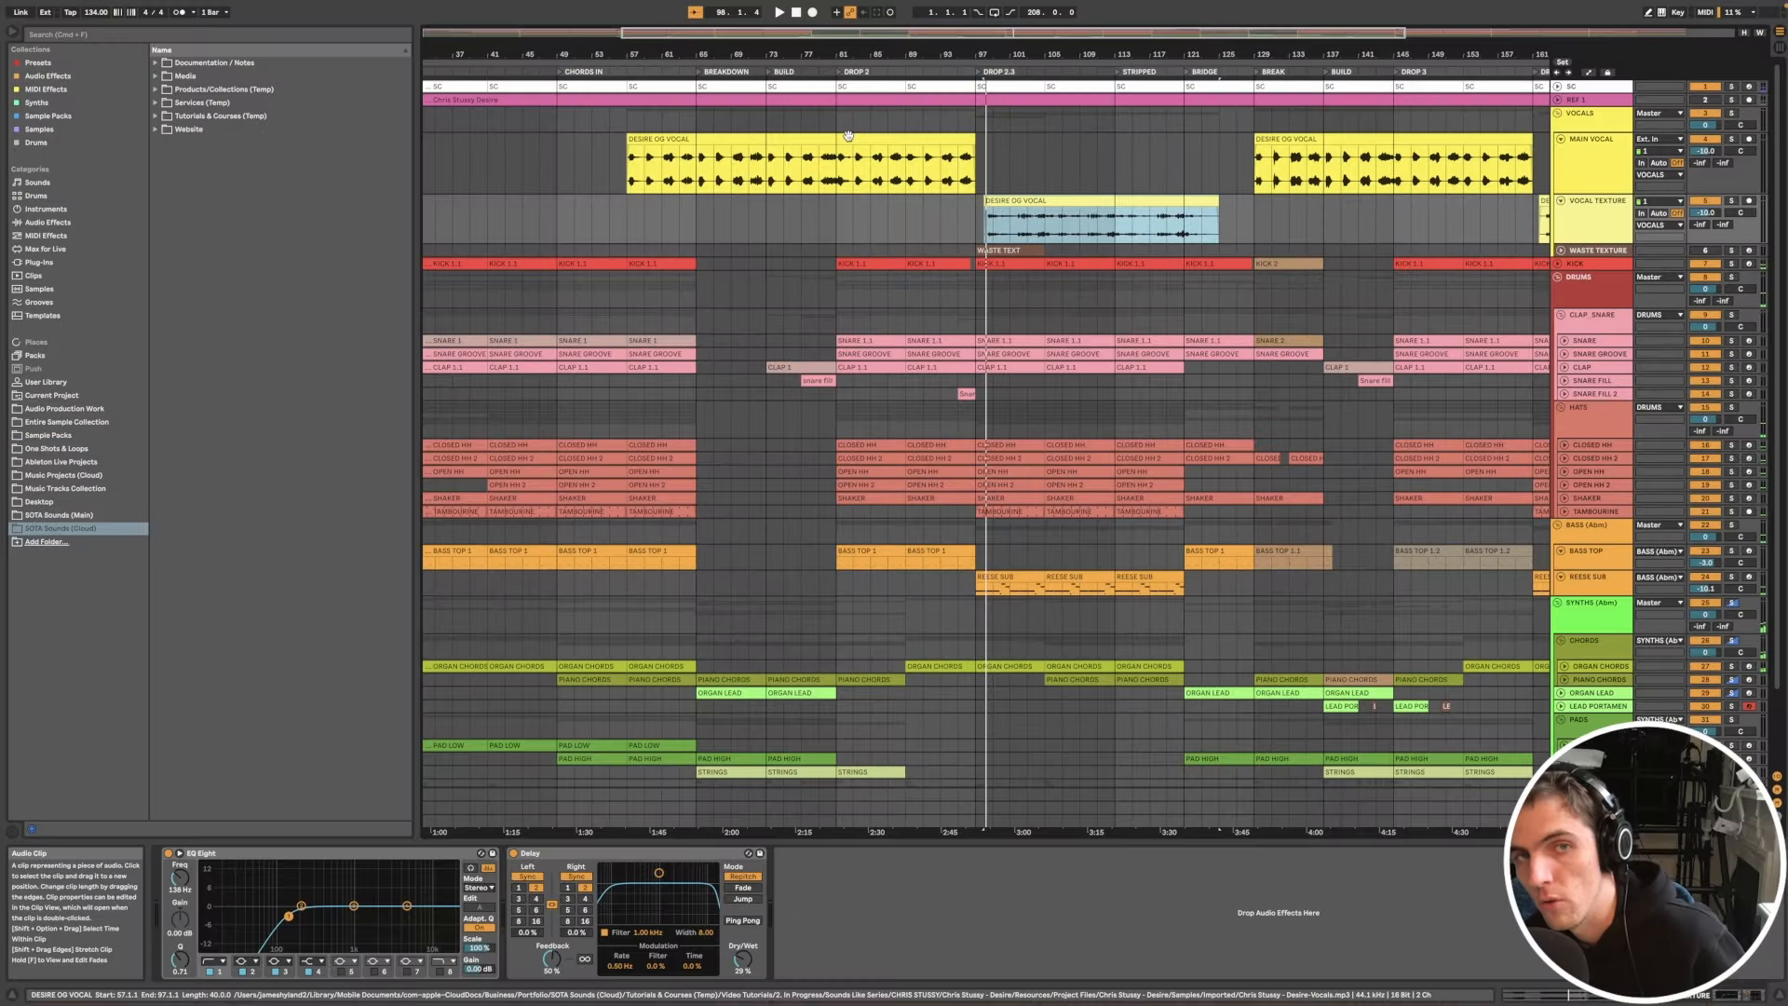
Step: Compare the main vocal clip ending at bar 97 with the VOCAL TEXTURE clip starting at bar 98, auditioning the texture phrases
{"action": "left_click", "coordinate": [846, 138]}
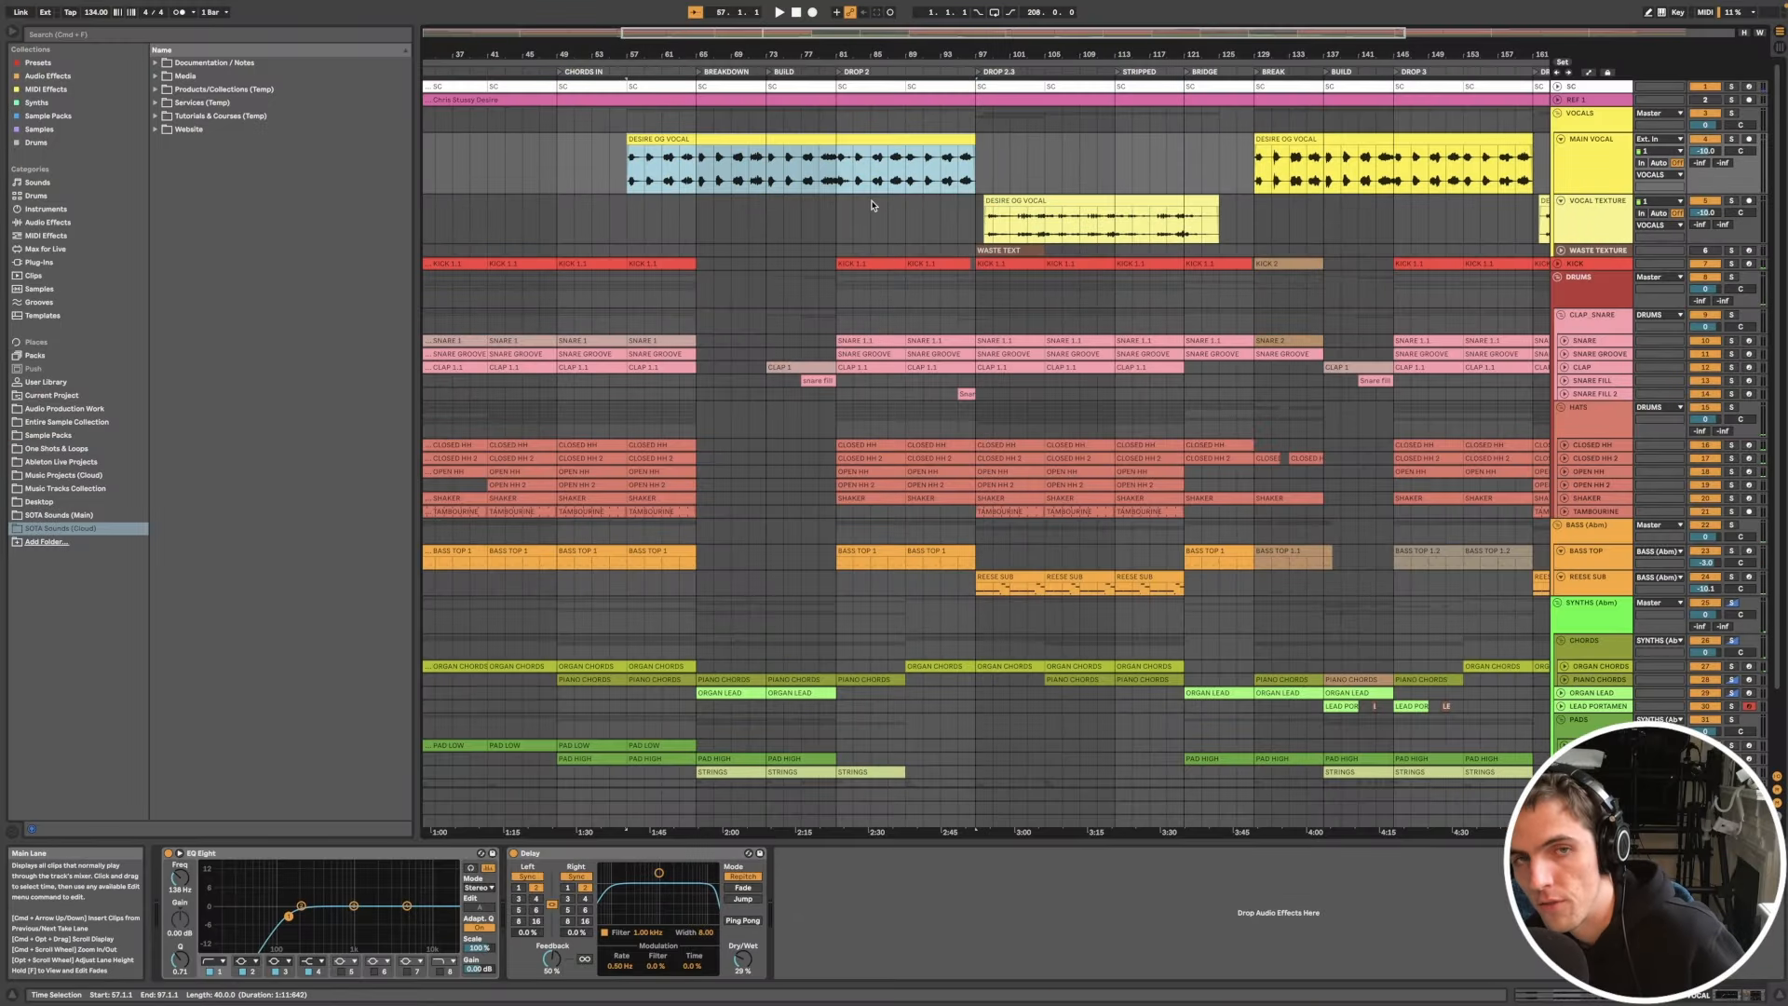
{"action": "scroll", "coordinate": [873, 206], "scroll_direction": "up", "scroll_amount": 5}
{"action": "scroll", "coordinate": [1108, 200], "scroll_direction": "down", "scroll_amount": 3}
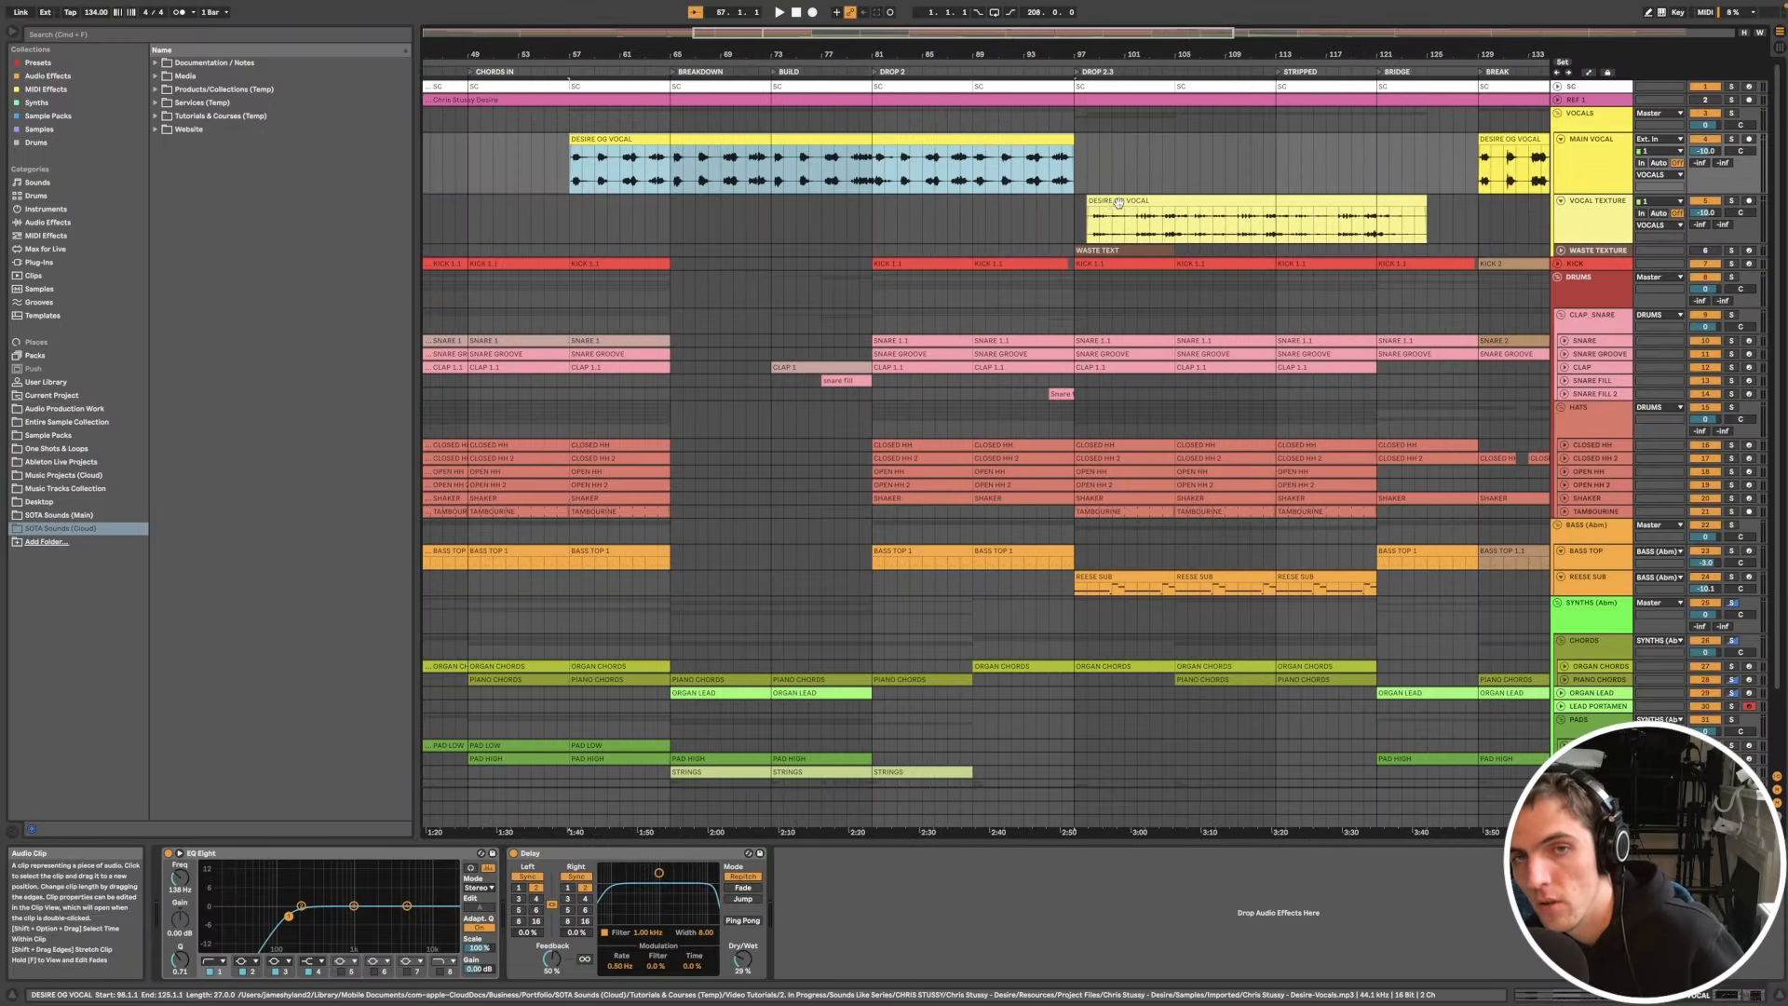
{"action": "left_click", "coordinate": [1118, 203]}
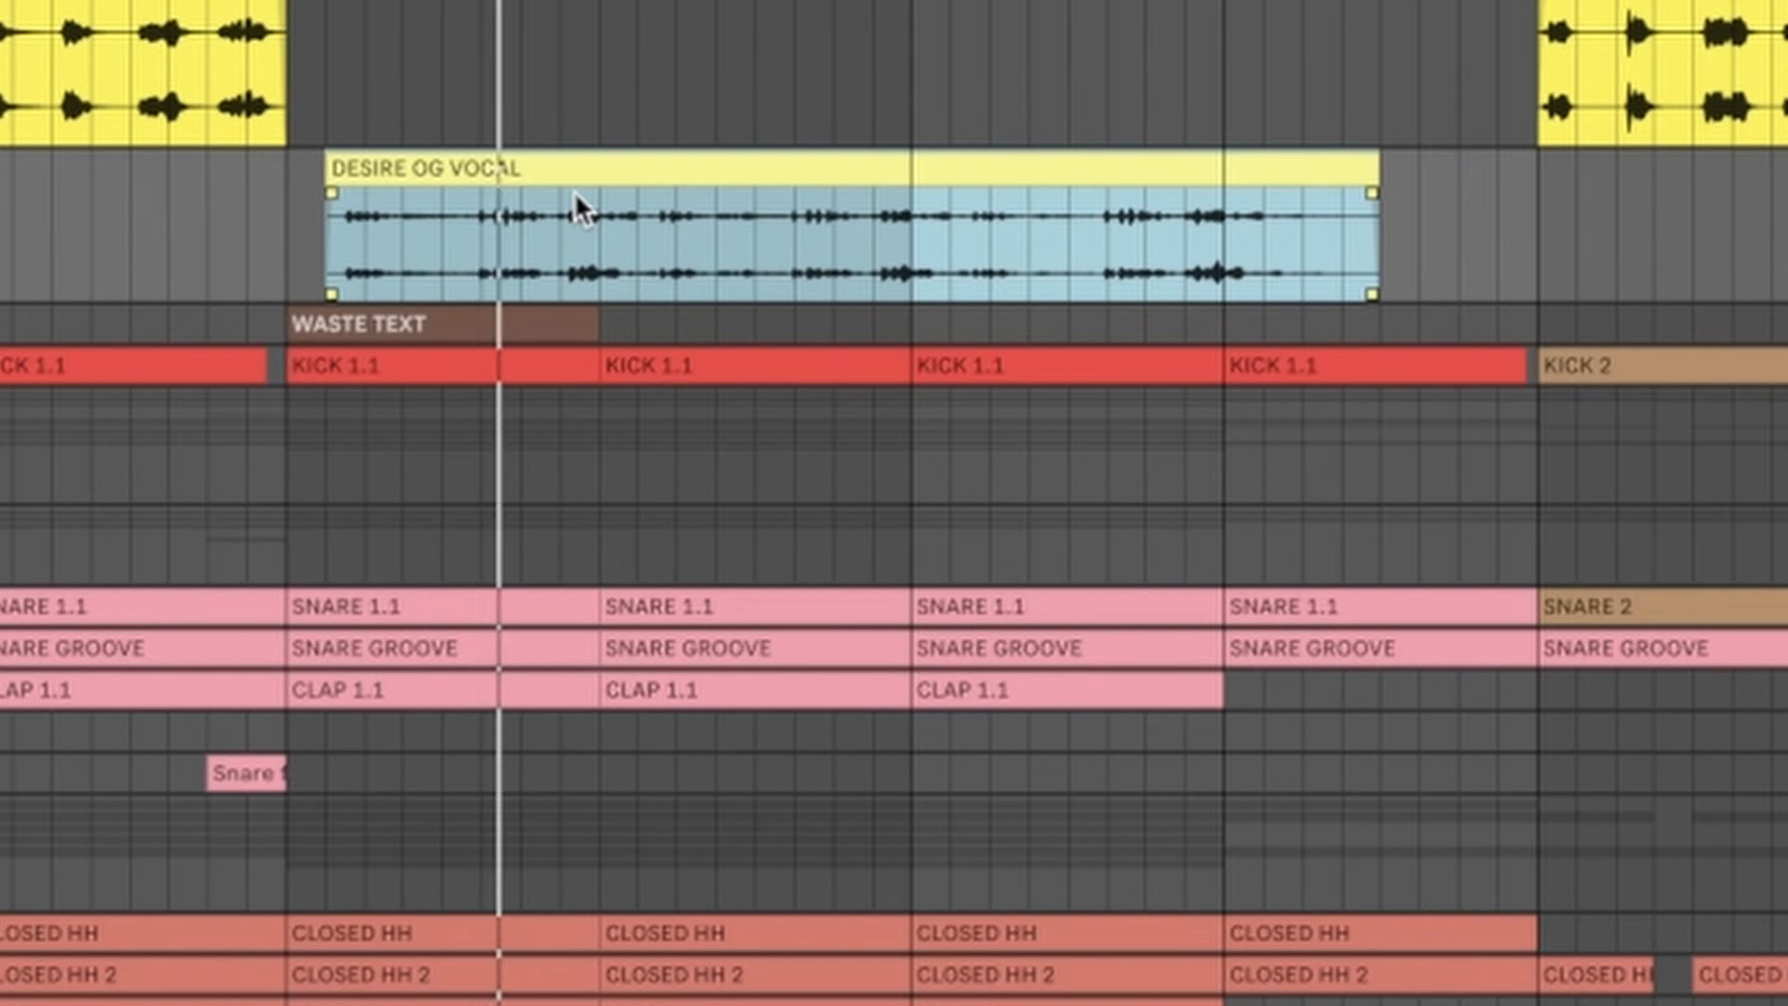
{"action": "scroll", "coordinate": [589, 203], "scroll_direction": "up", "scroll_amount": 2}
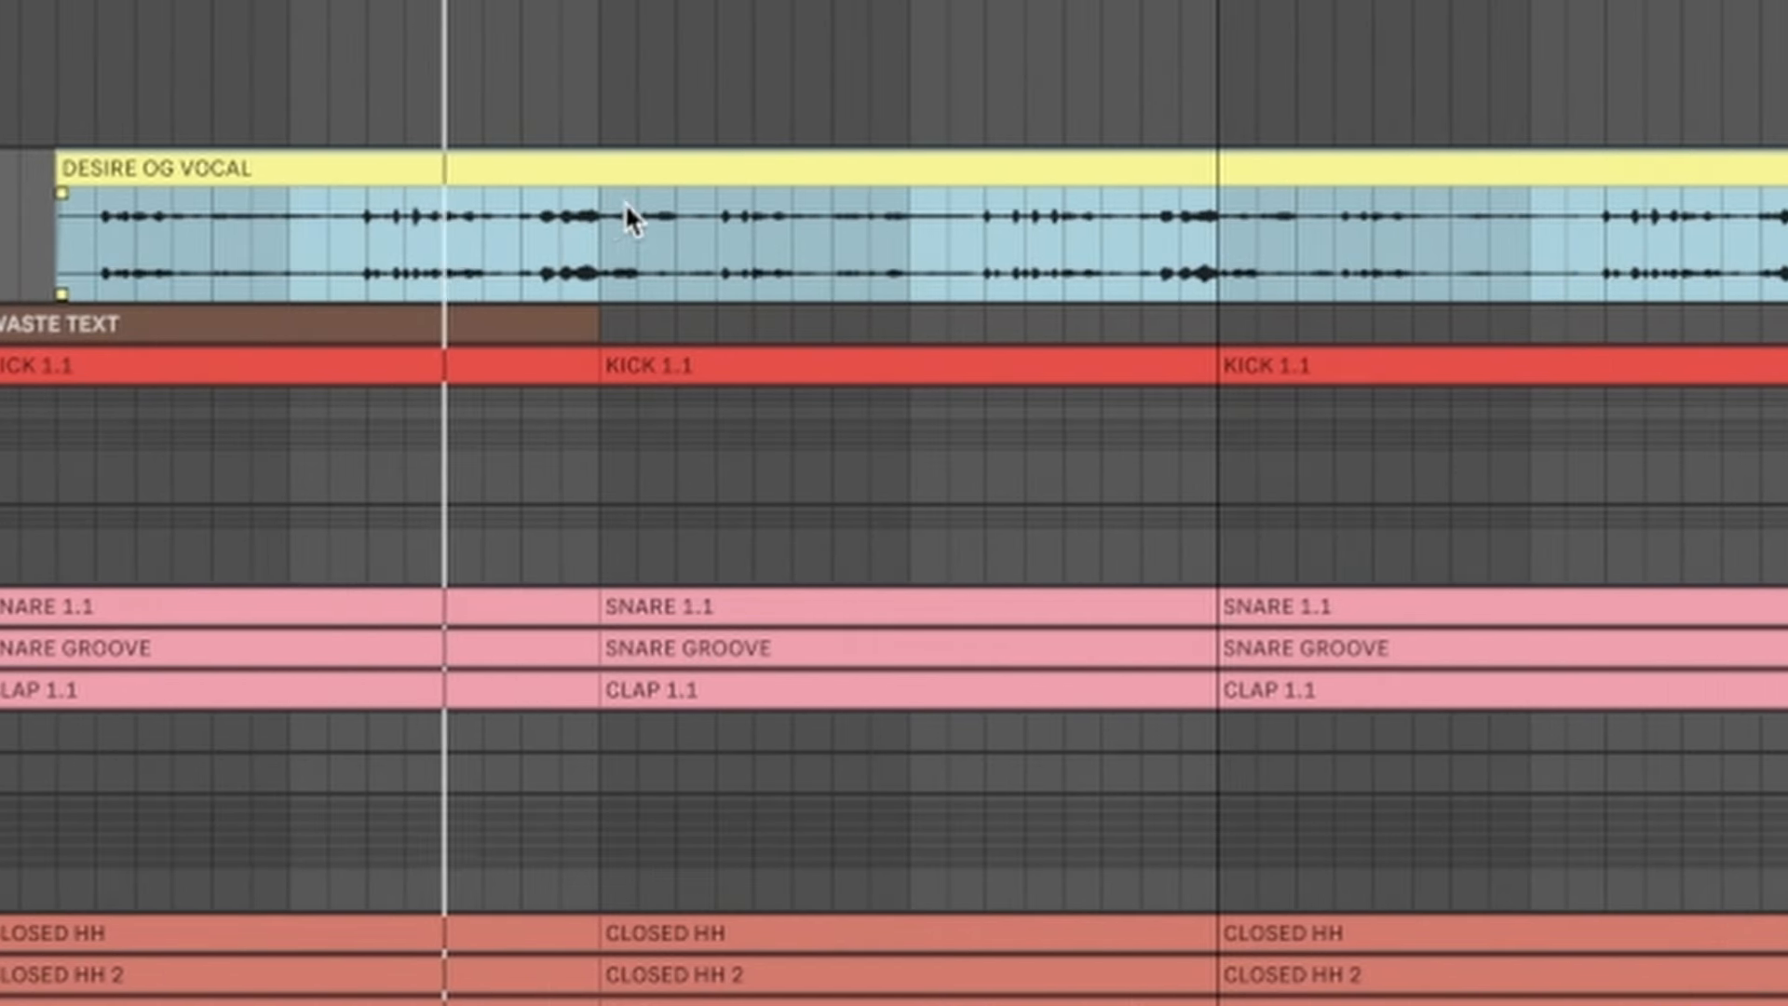
{"action": "left_click", "coordinate": [523, 268]}
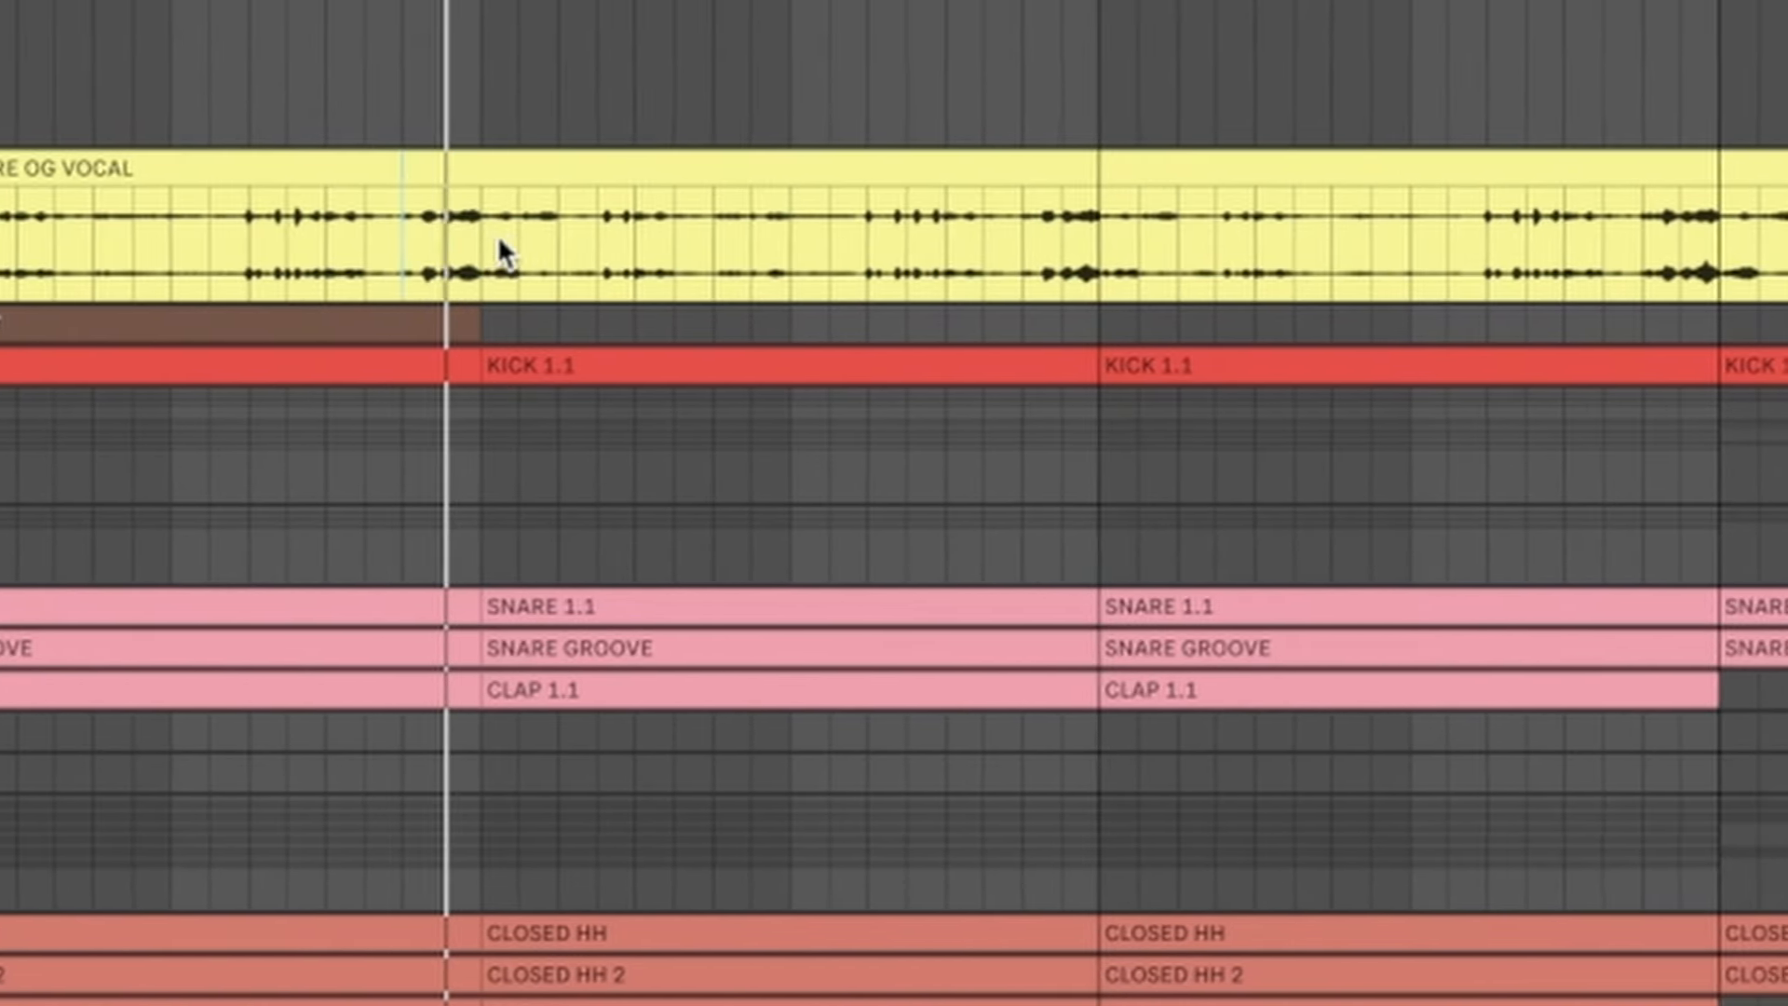
{"action": "scroll", "coordinate": [499, 240], "scroll_direction": "left", "scroll_amount": 3}
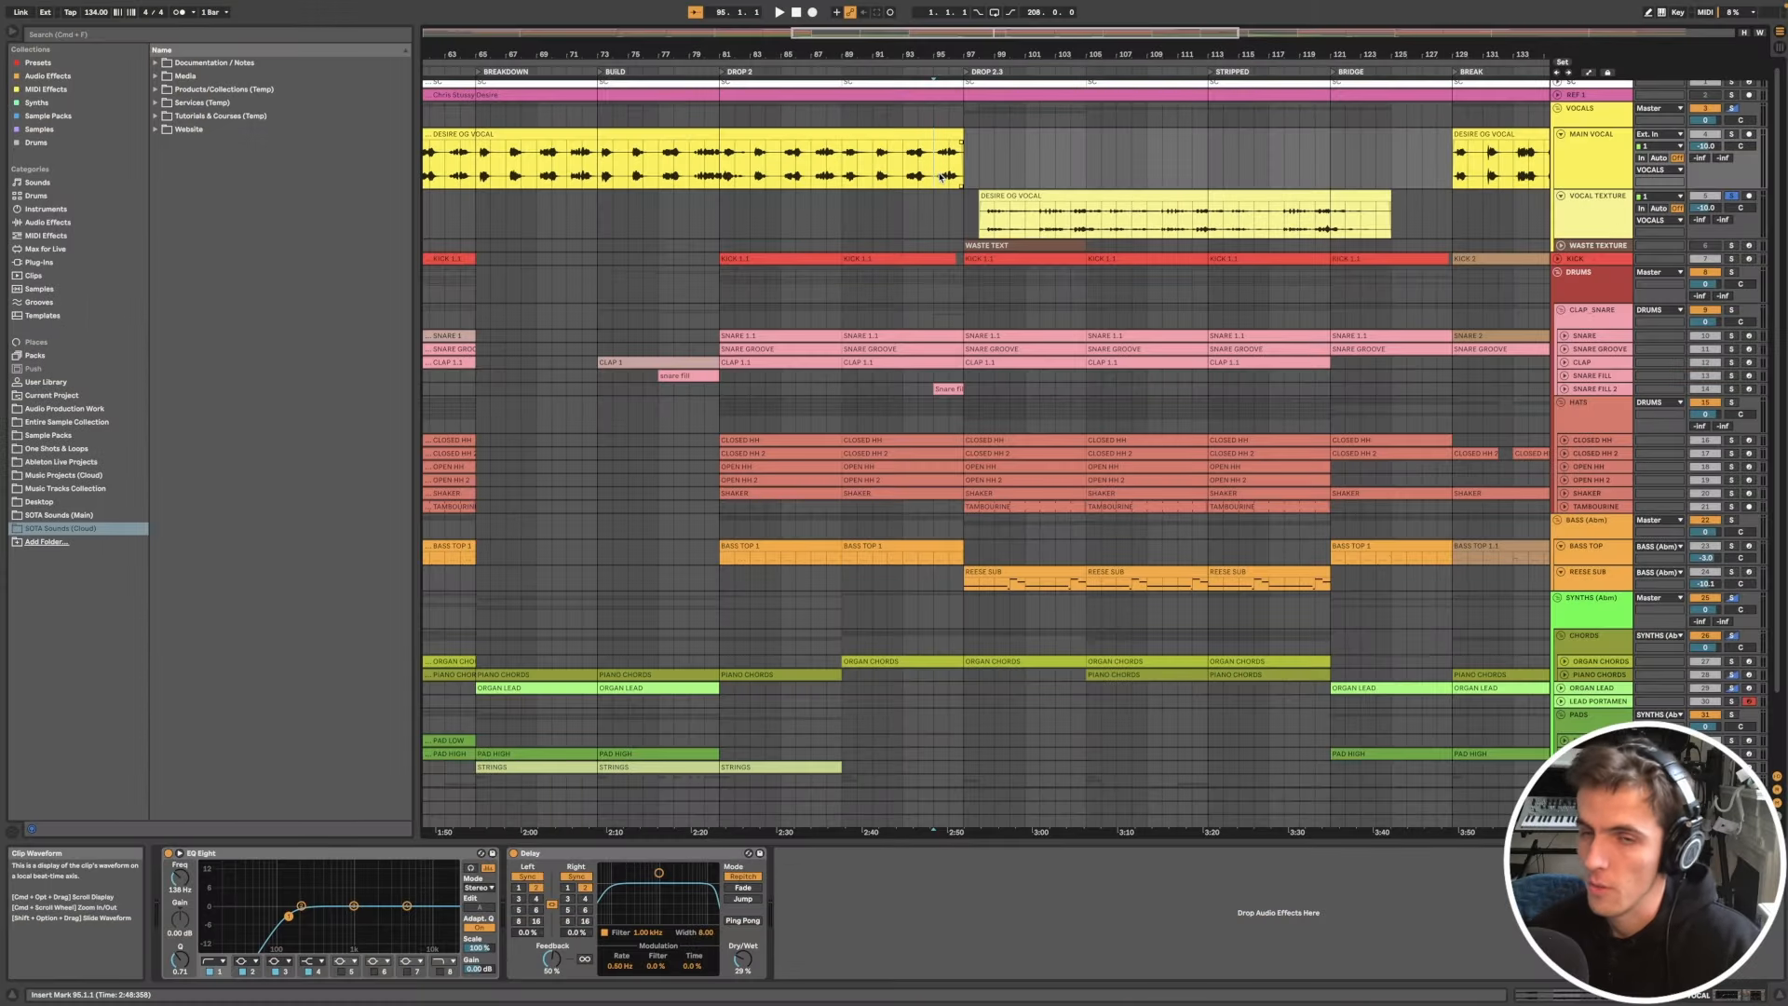
{"action": "left_click", "coordinate": [989, 194]}
{"action": "left_click", "coordinate": [946, 161]}
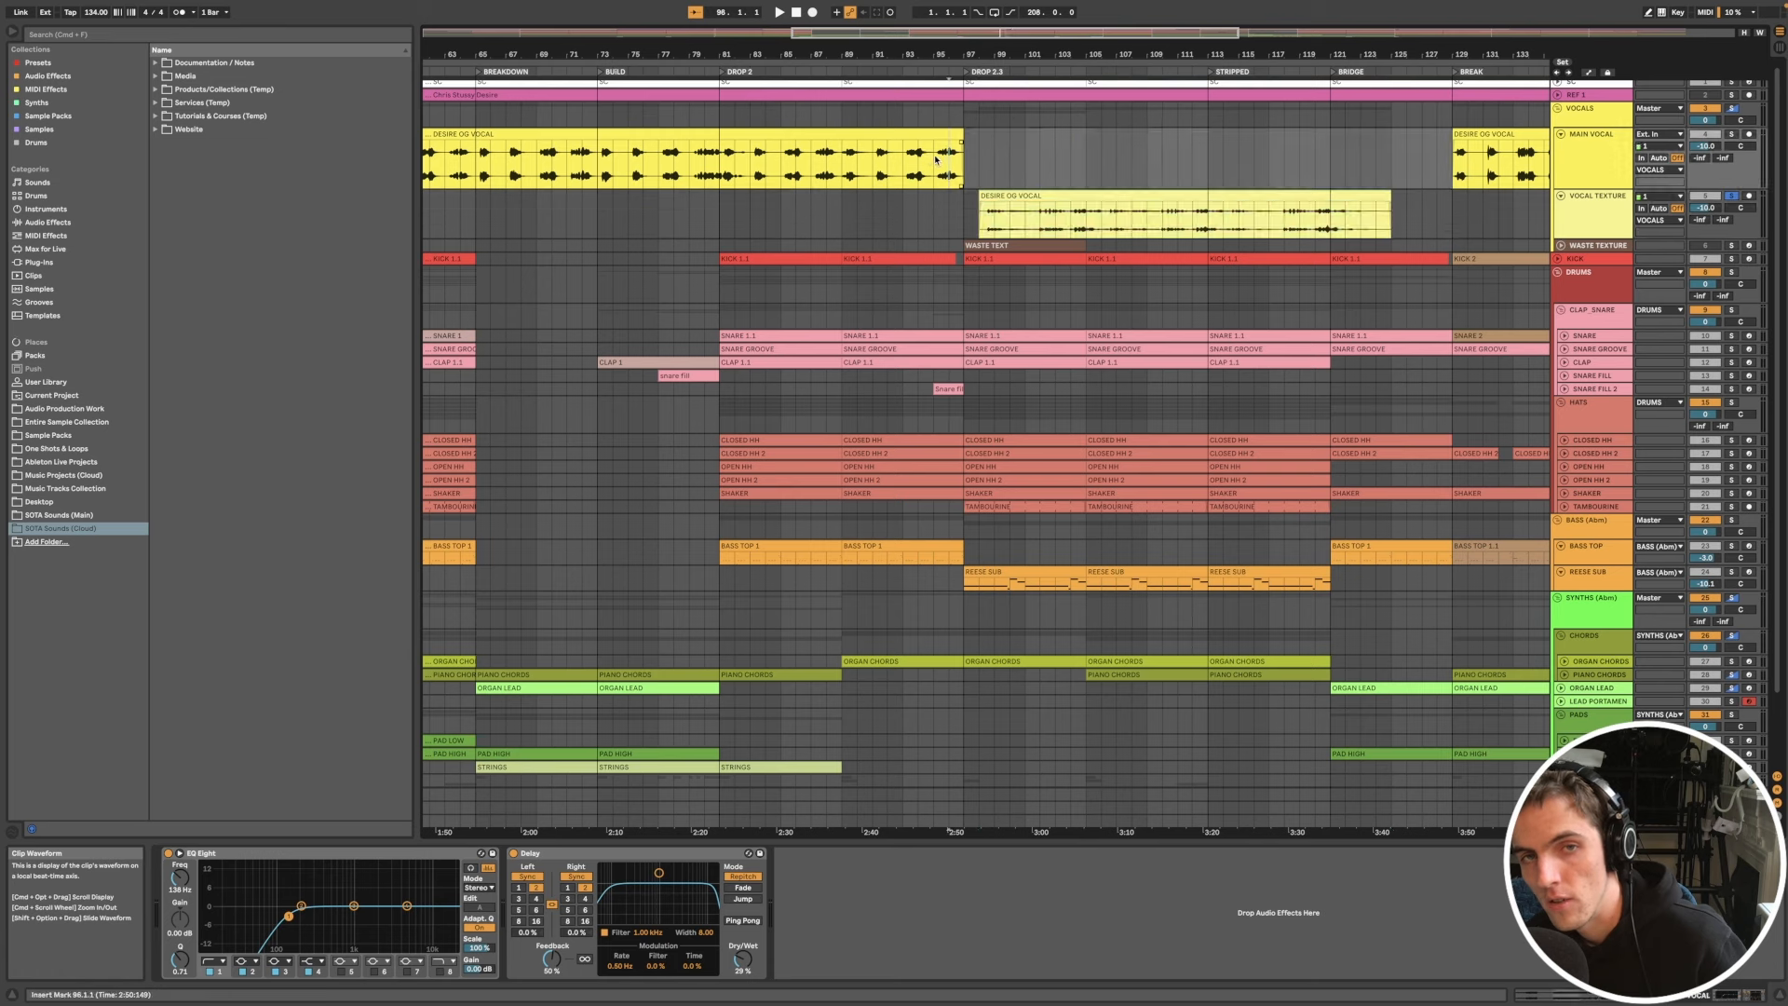
Step: Show the WASTE TEXTURE track's sampler and switch its Desire-Vocals sample to Slice mode to inspect the slices
{"action": "left_click", "coordinate": [1604, 220]}
{"action": "left_click", "coordinate": [1596, 245]}
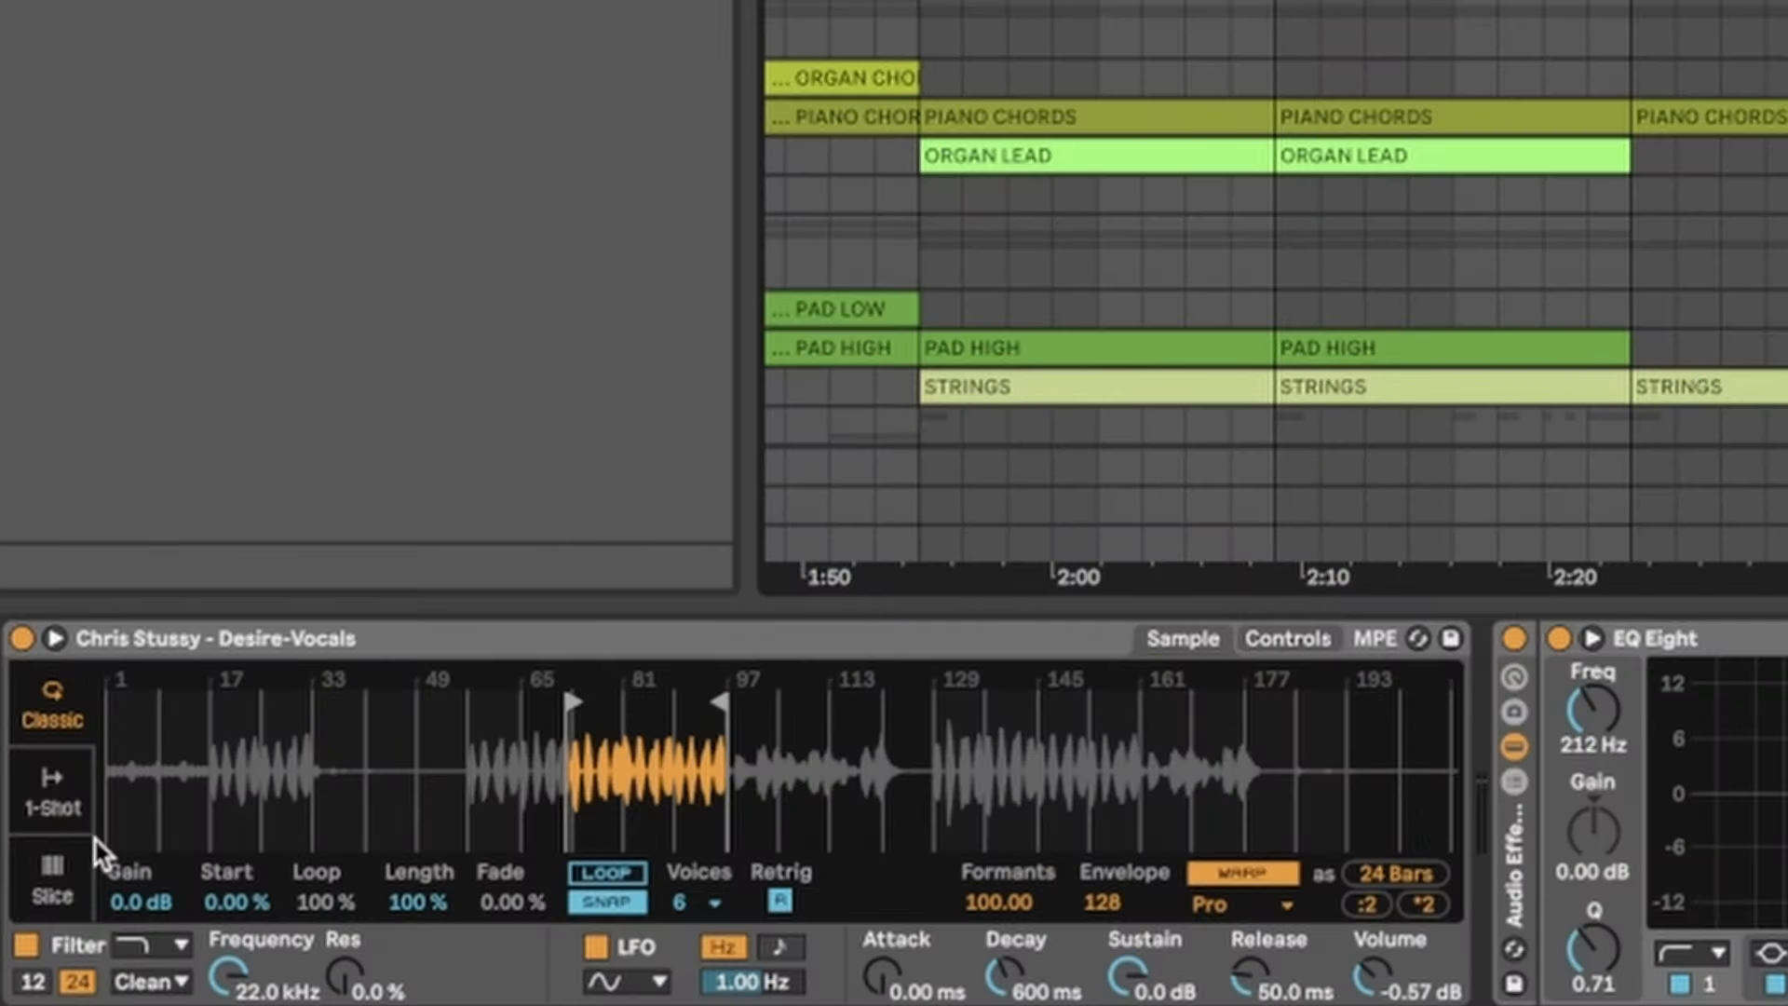
{"action": "left_click", "coordinate": [41, 875]}
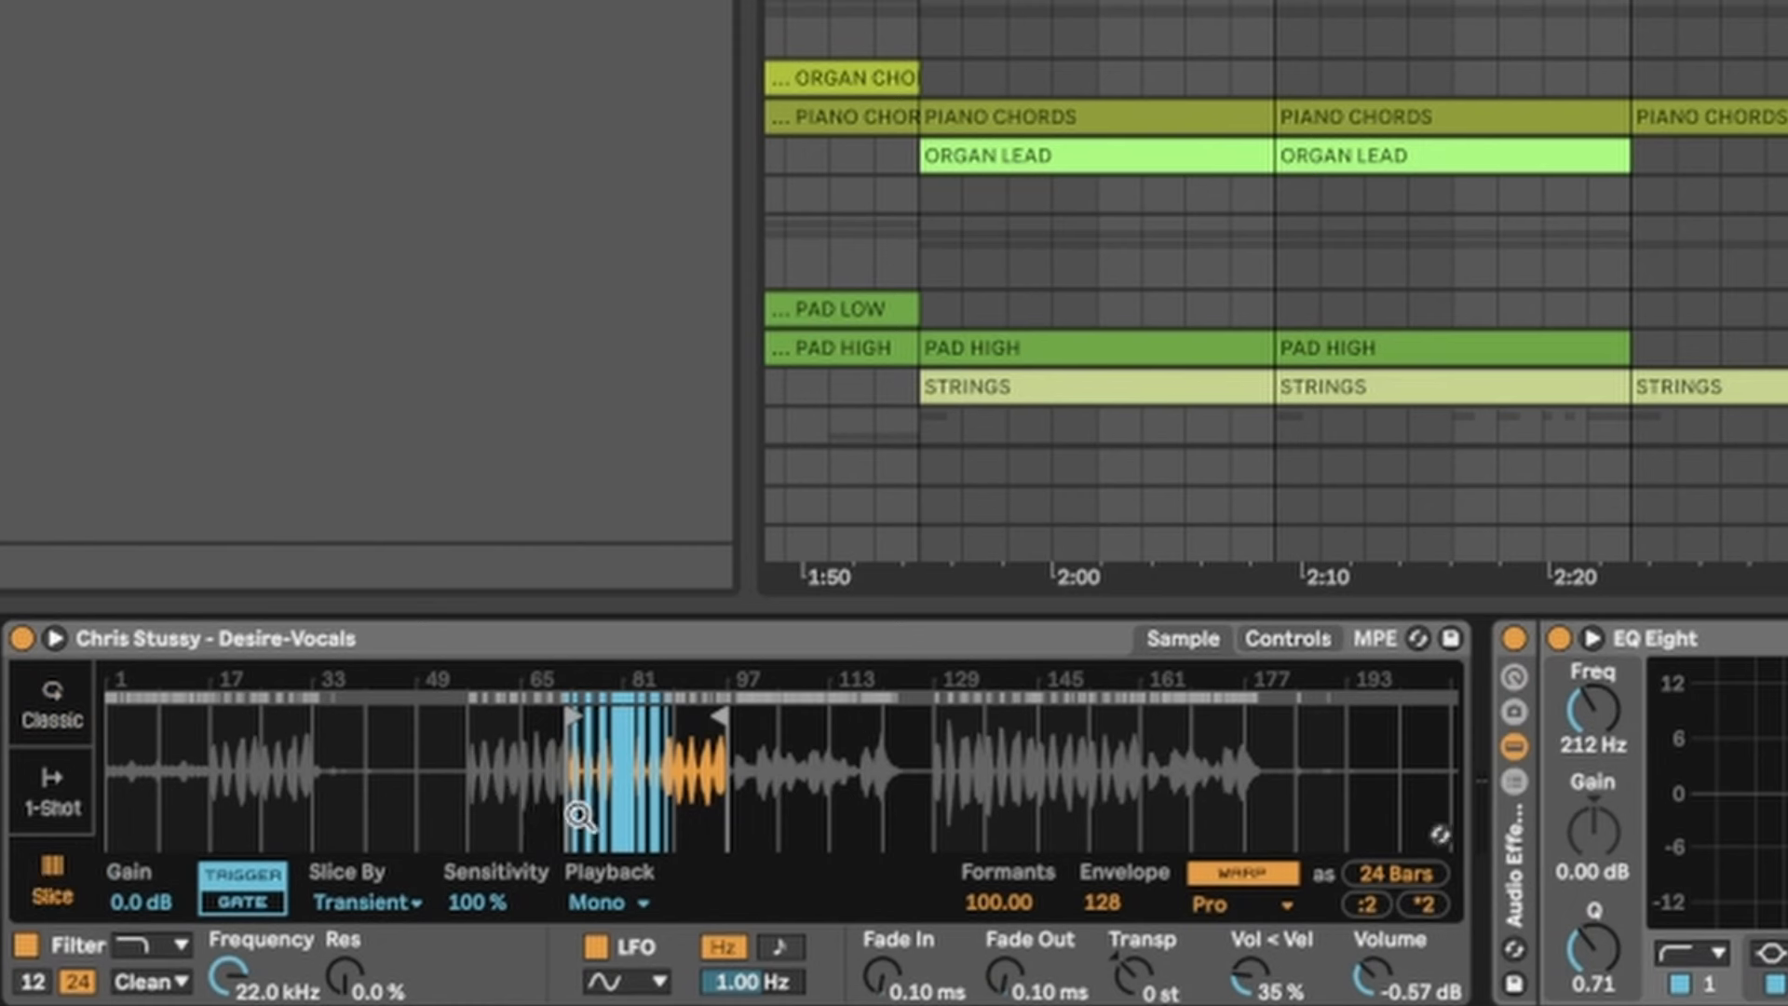
{"action": "scroll", "coordinate": [586, 813], "scroll_direction": "up", "scroll_amount": 5}
{"action": "scroll", "coordinate": [581, 779], "scroll_direction": "down", "scroll_amount": 10}
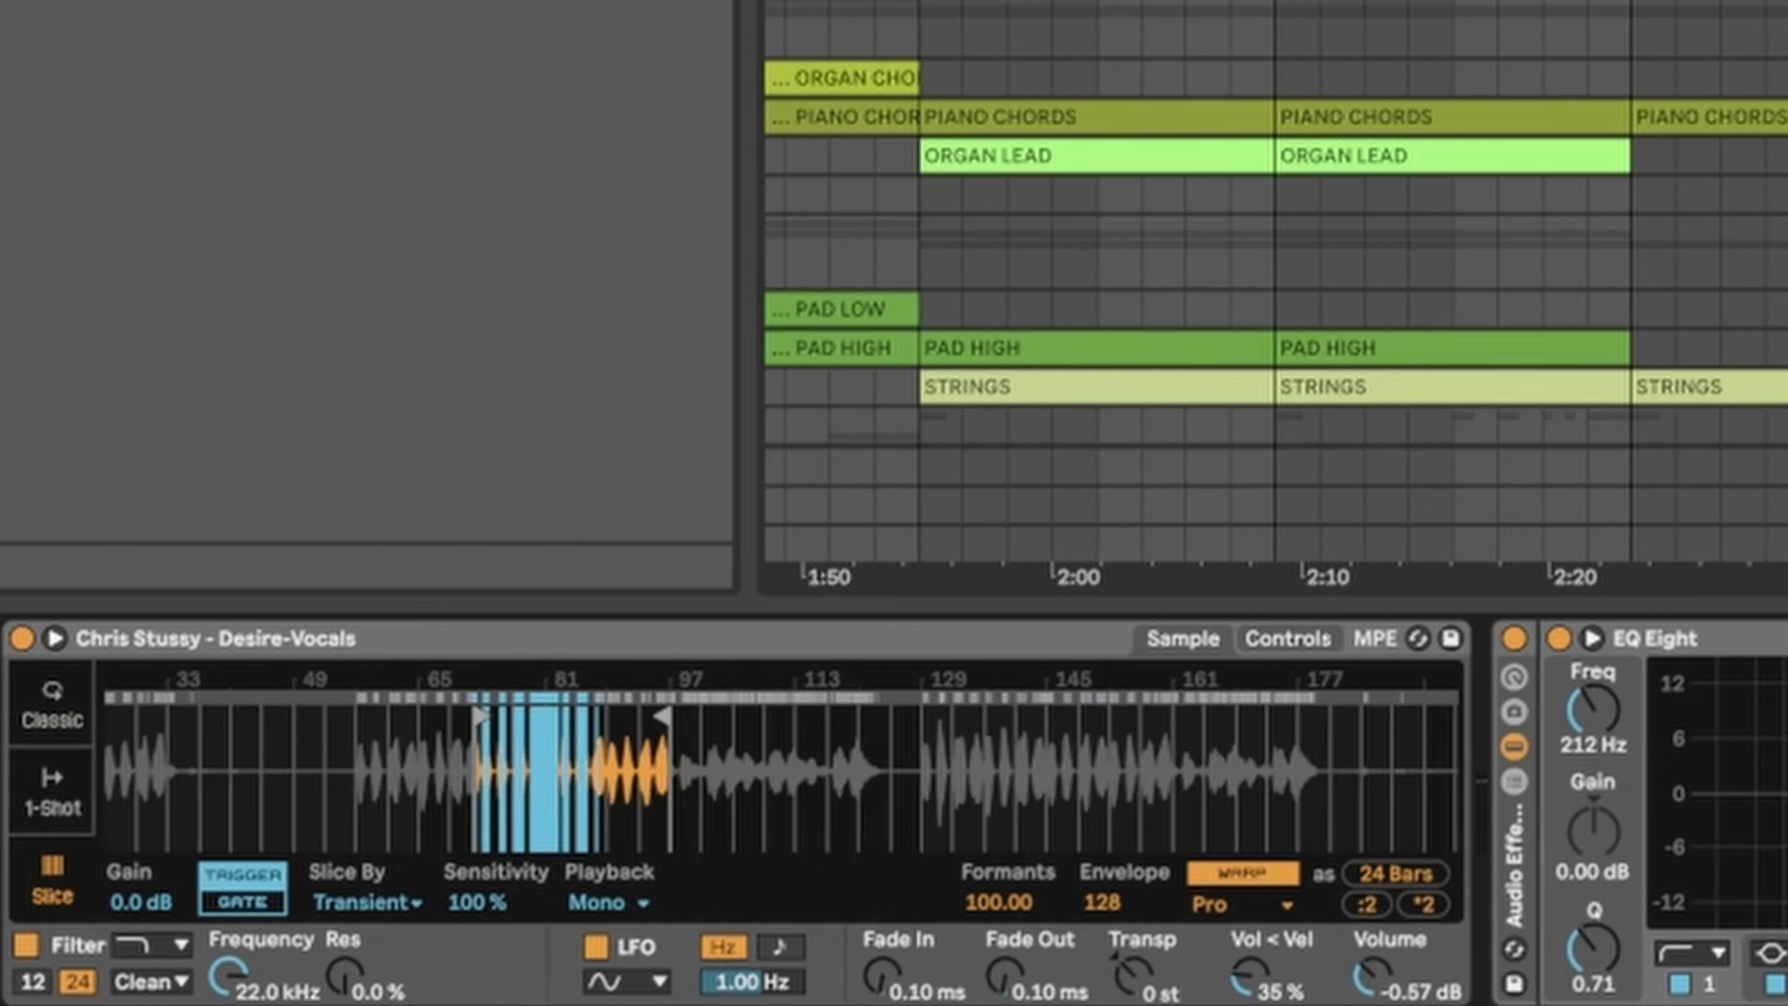
Step: Return the sampler to Classic mode and inspect the start of the sample region up close
{"action": "left_click", "coordinate": [49, 705]}
{"action": "scroll", "coordinate": [184, 773], "scroll_direction": "up", "scroll_amount": 5}
{"action": "scroll", "coordinate": [256, 782], "scroll_direction": "up", "scroll_amount": 3}
{"action": "scroll", "coordinate": [256, 784], "scroll_direction": "up", "scroll_amount": 2}
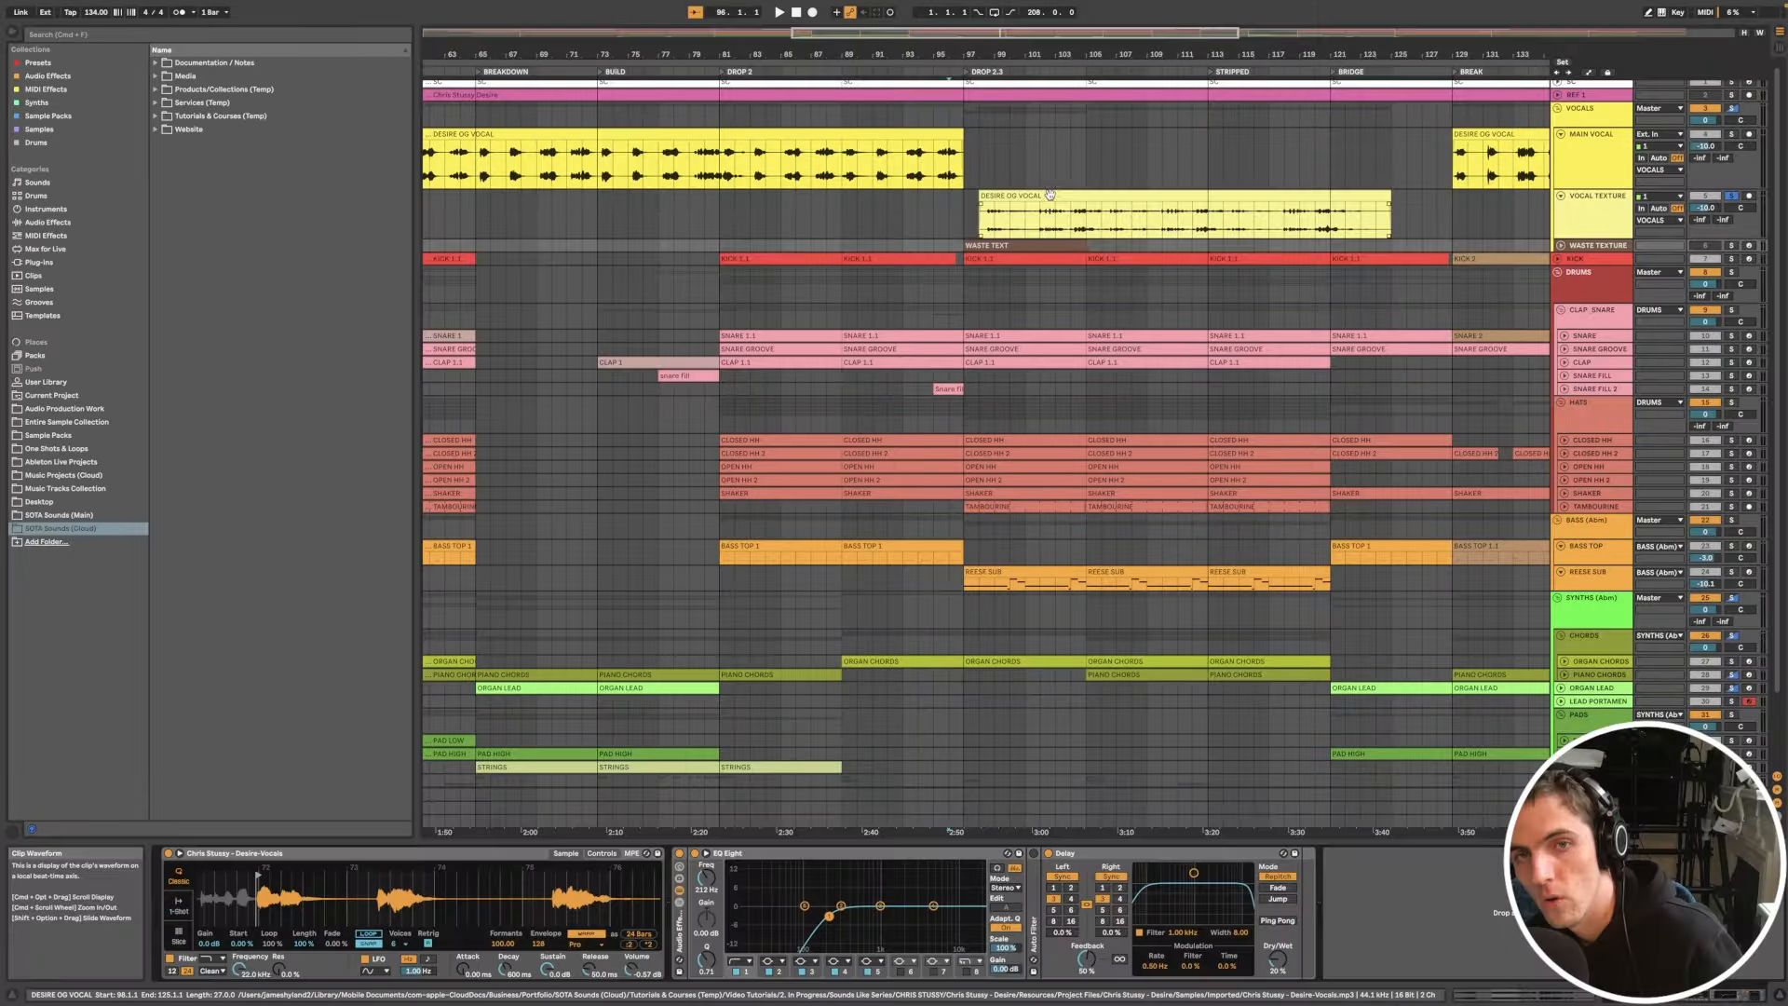
Step: Try slicing the VOCAL TEXTURE clip at bar 98 to a new MIDI track, then cancel the slicing options
{"action": "left_click", "coordinate": [1051, 196]}
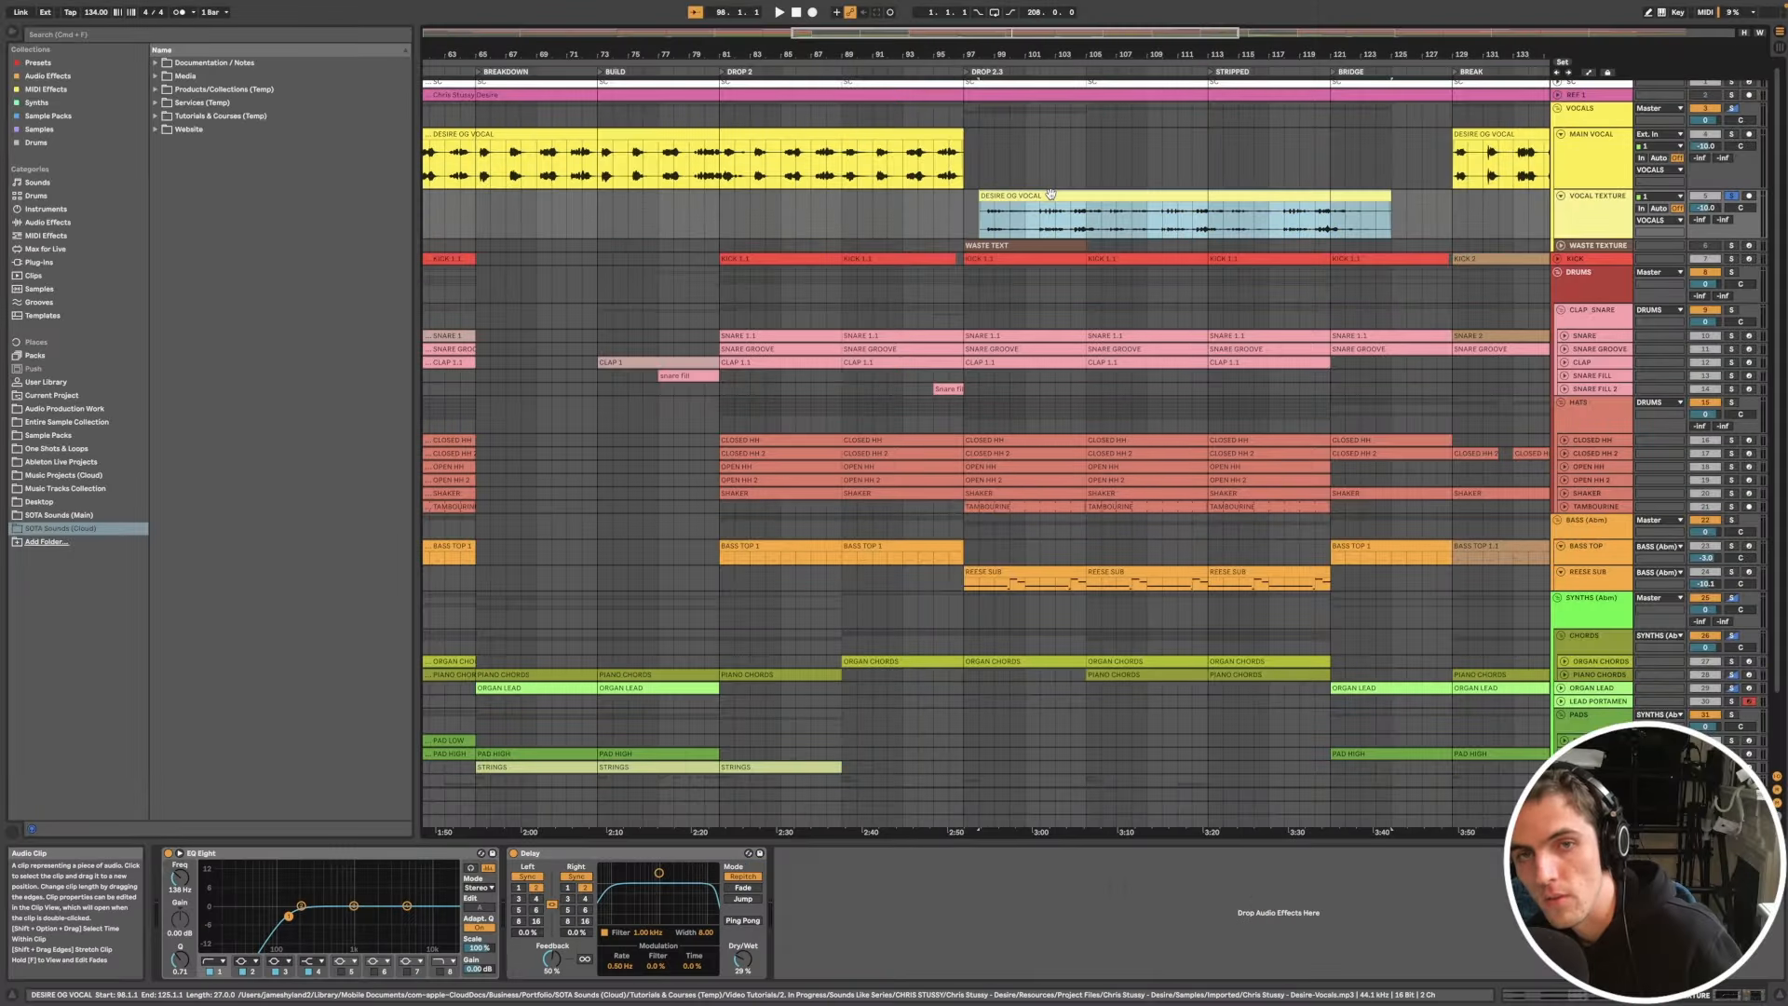
{"action": "right_click", "coordinate": [1051, 197]}
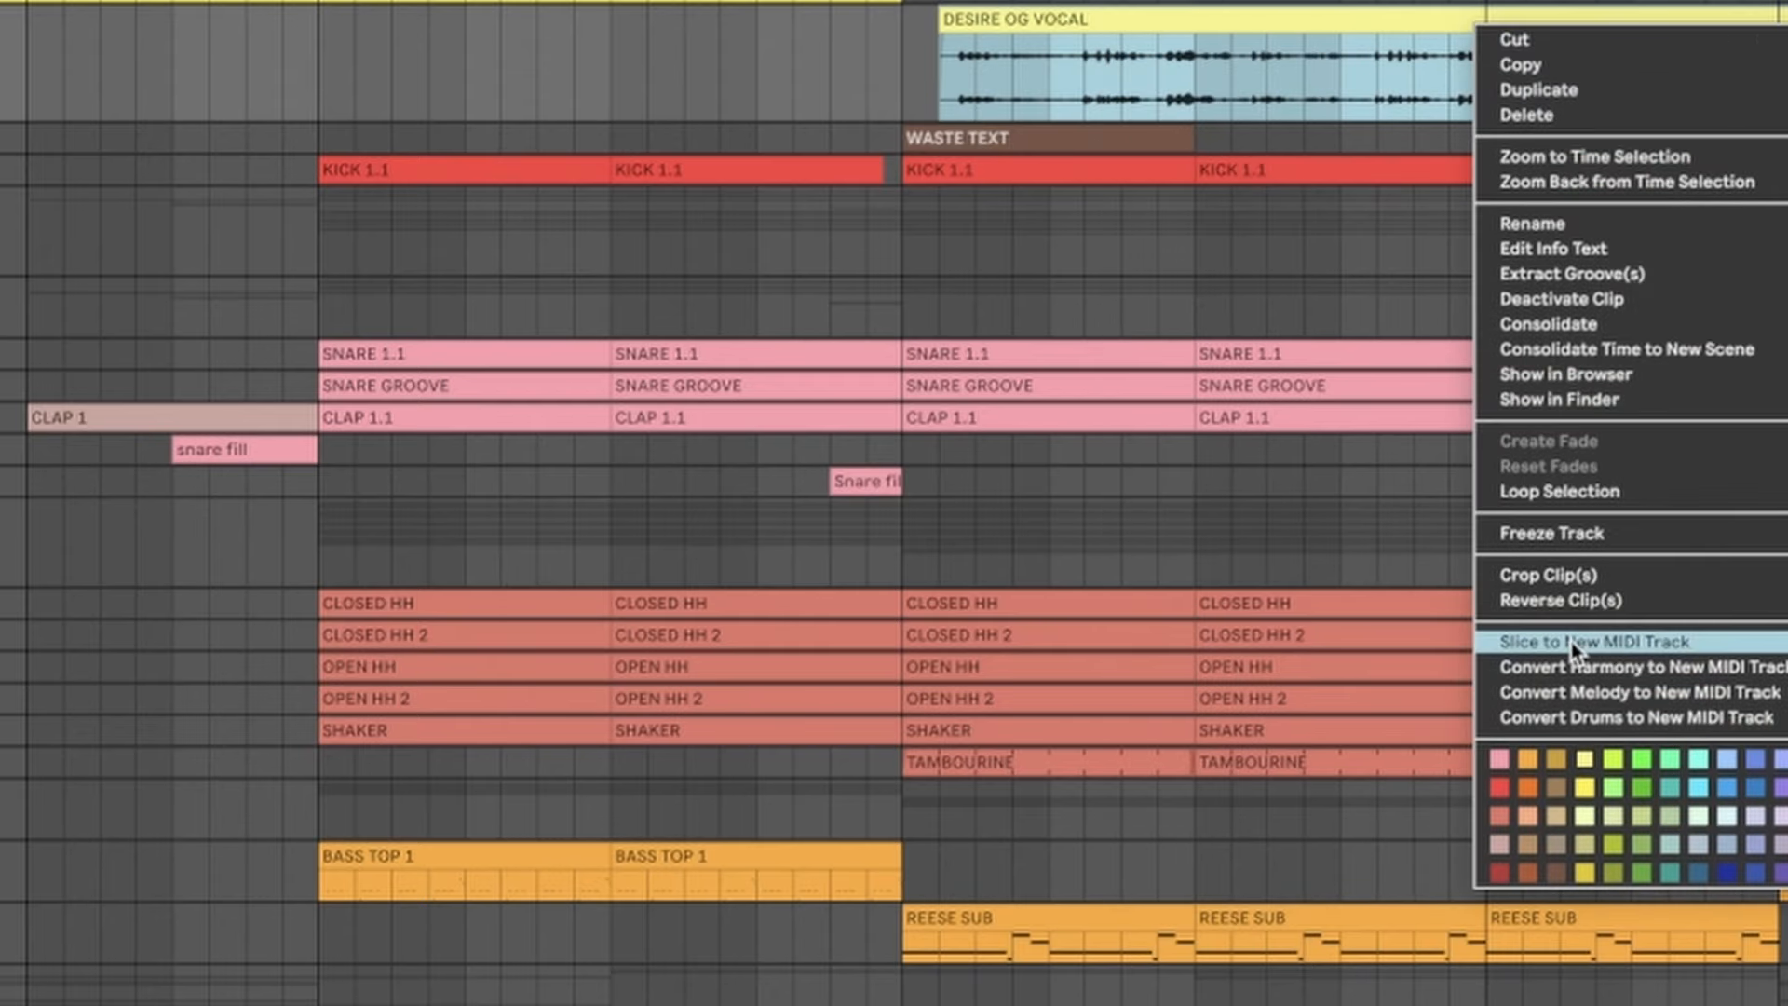
{"action": "left_click", "coordinate": [1572, 644]}
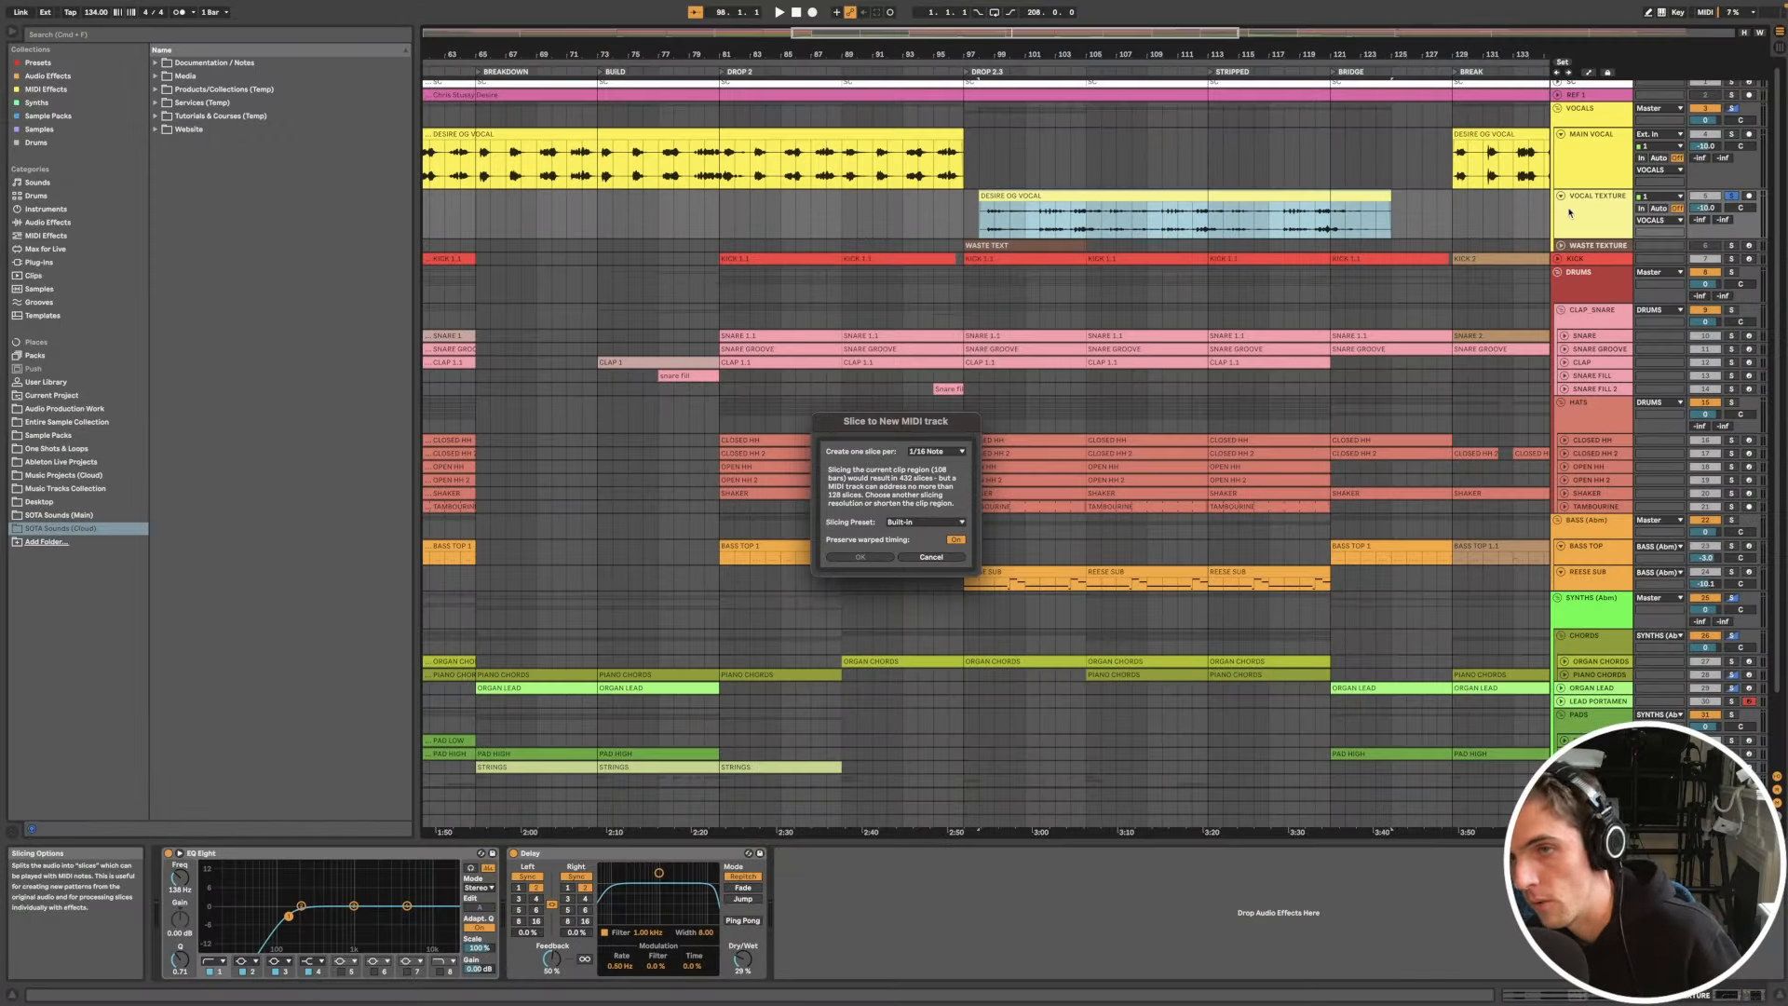
{"action": "left_click", "coordinate": [917, 557]}
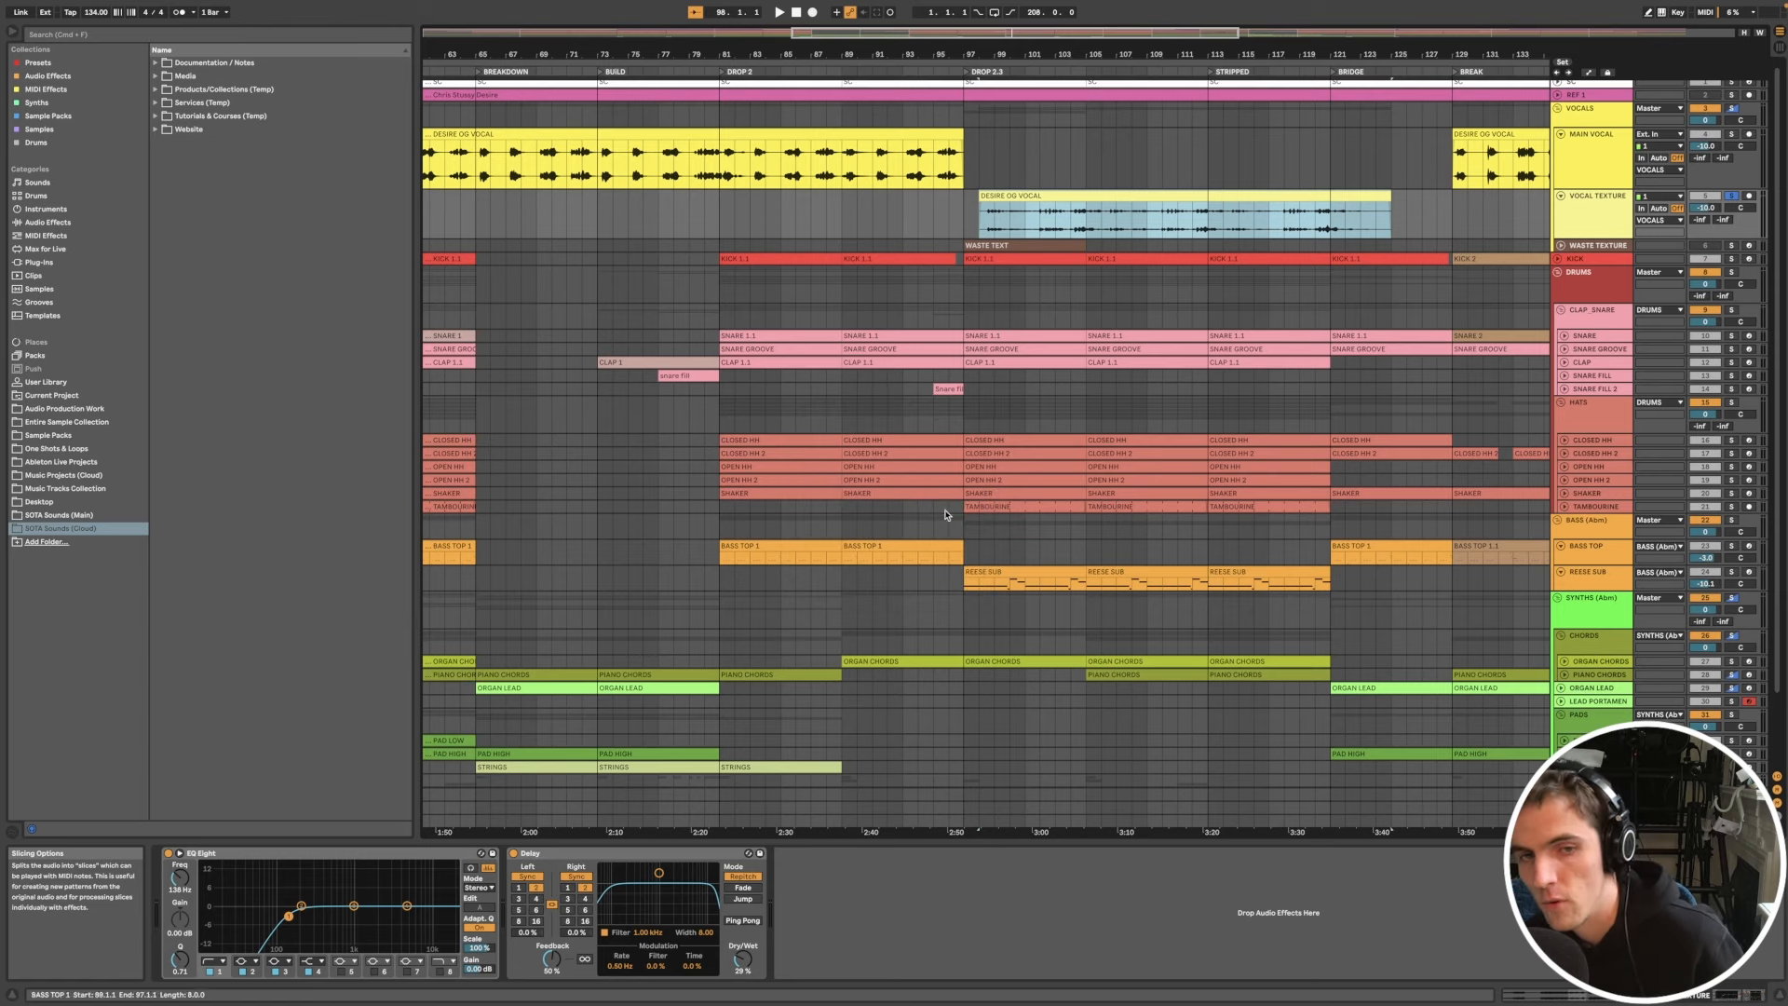
Step: Audition the VOCAL TEXTURE clip at bar 98, then unfold and solo the WASTE TEXTURE track to play its WASTE TEXT clip
{"action": "left_click", "coordinate": [988, 244]}
{"action": "left_click", "coordinate": [1006, 196]}
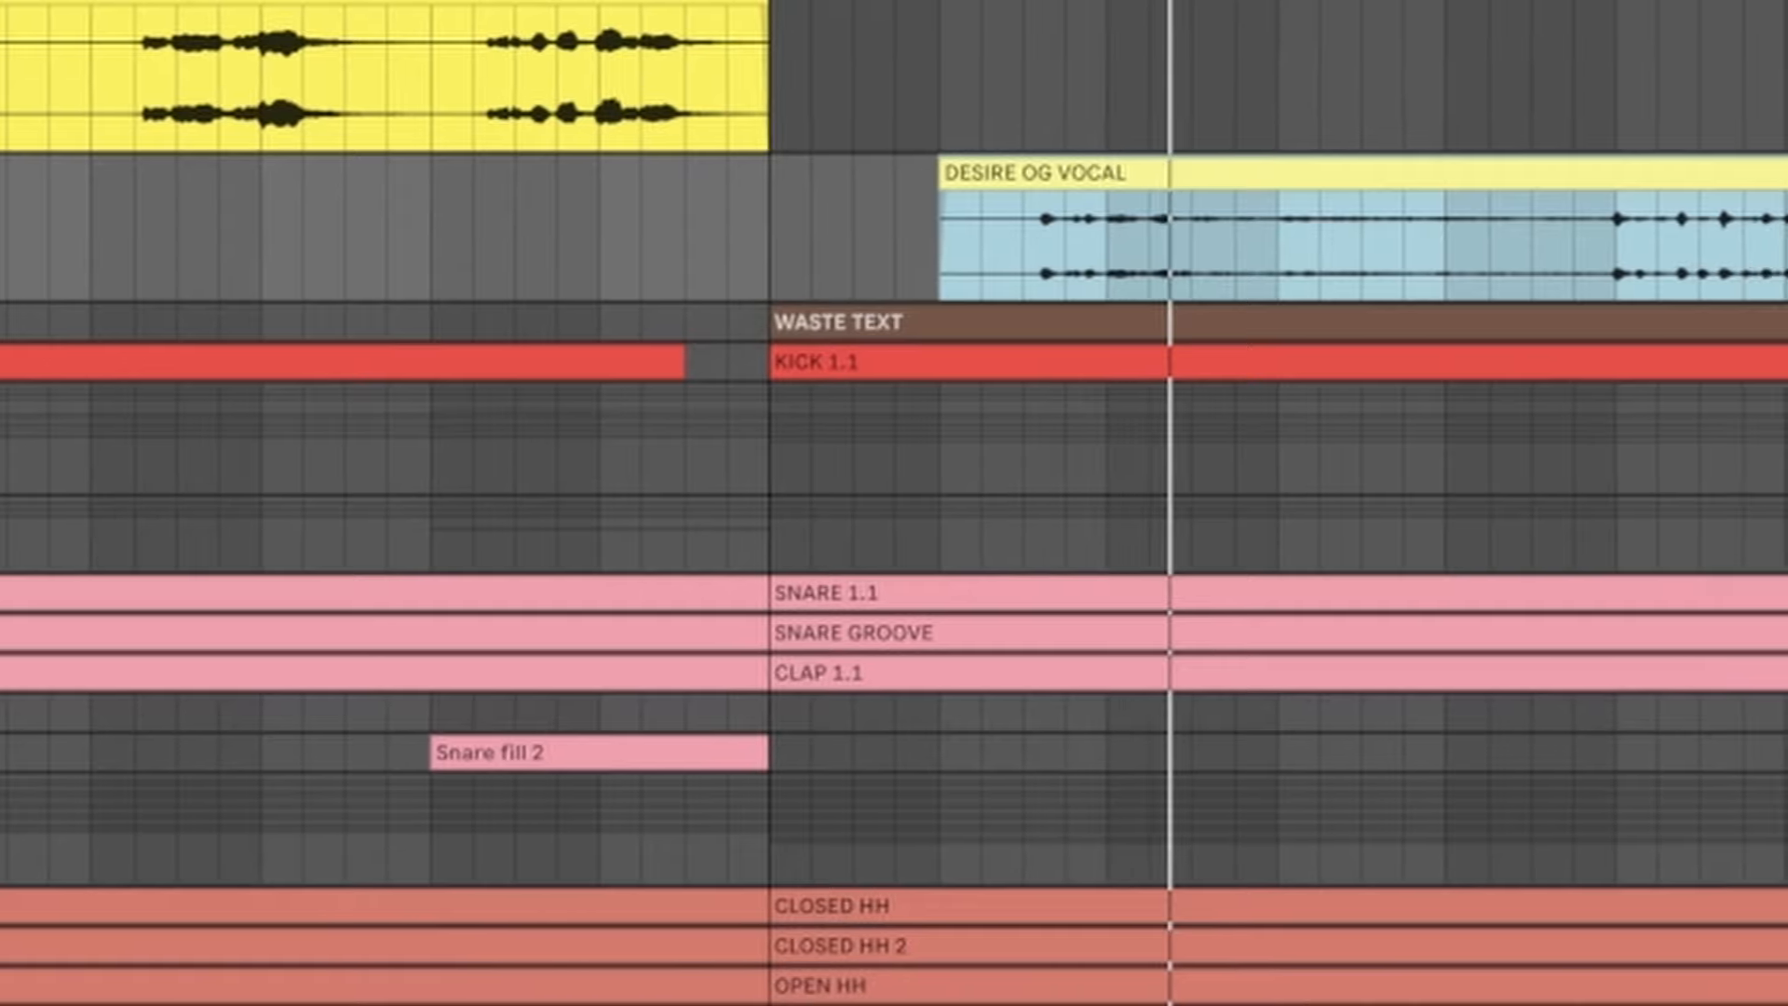
{"action": "left_click", "coordinate": [1783, 322]}
{"action": "left_click", "coordinate": [940, 247]}
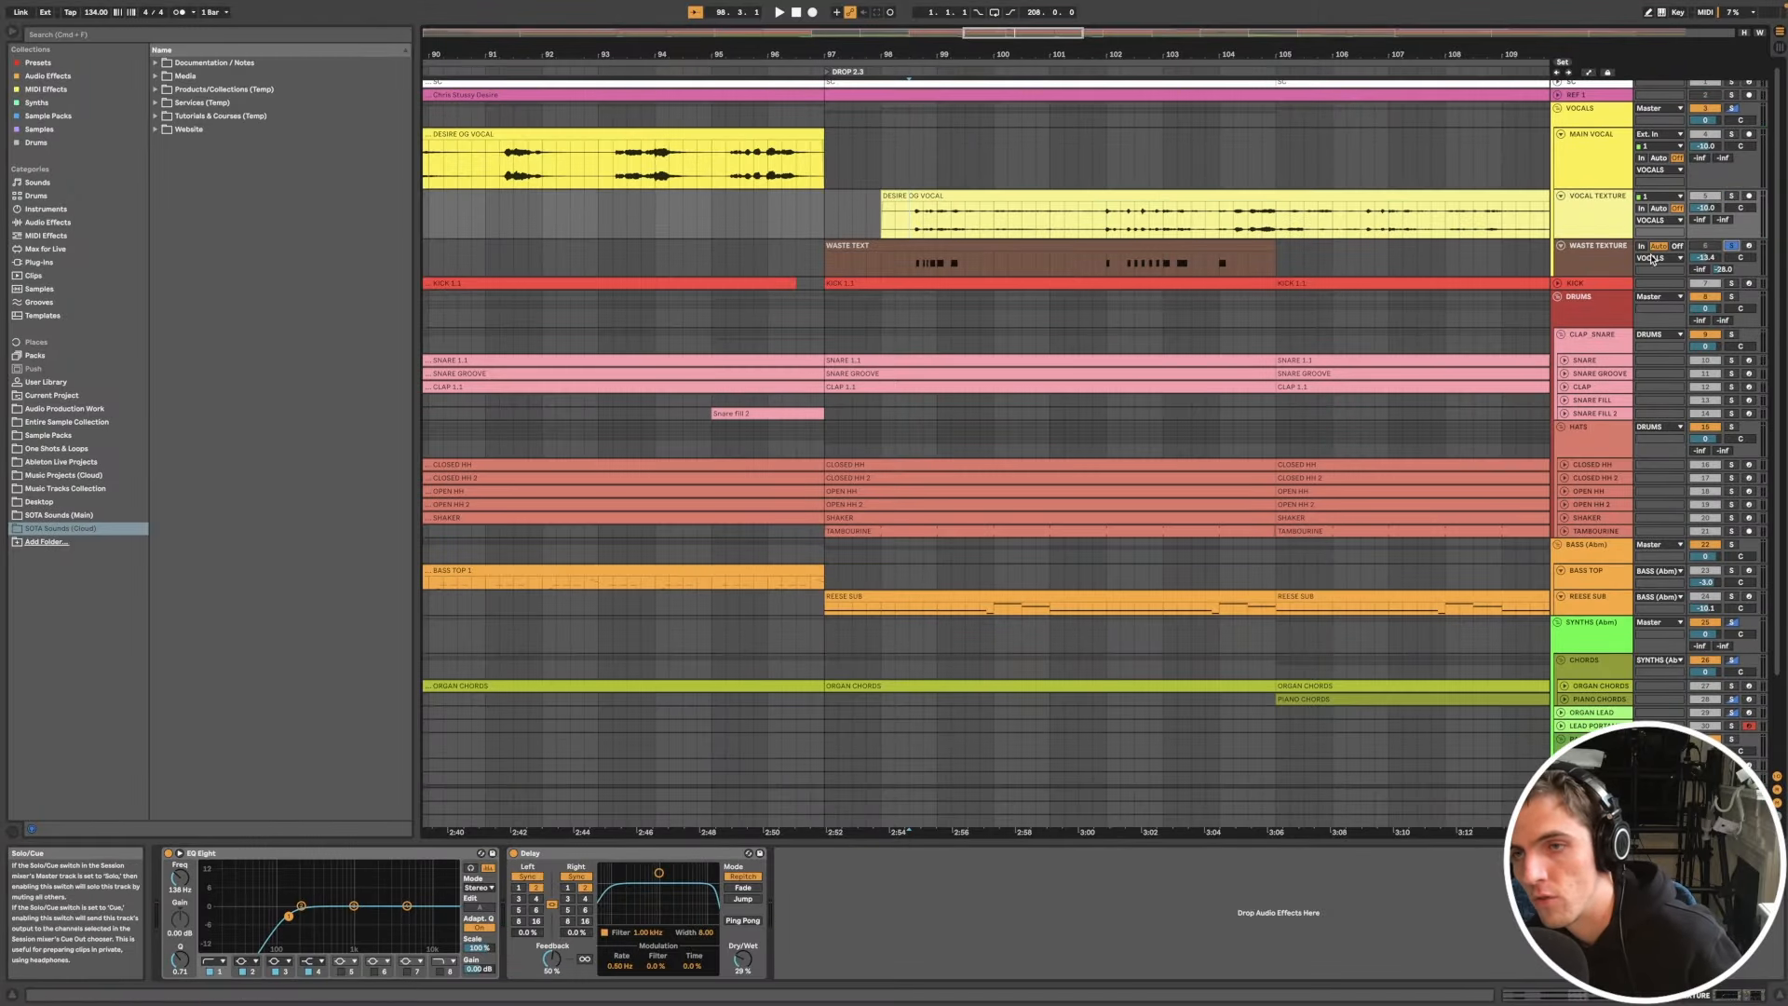
{"action": "left_click", "coordinate": [910, 267]}
{"action": "key", "text": "space"}
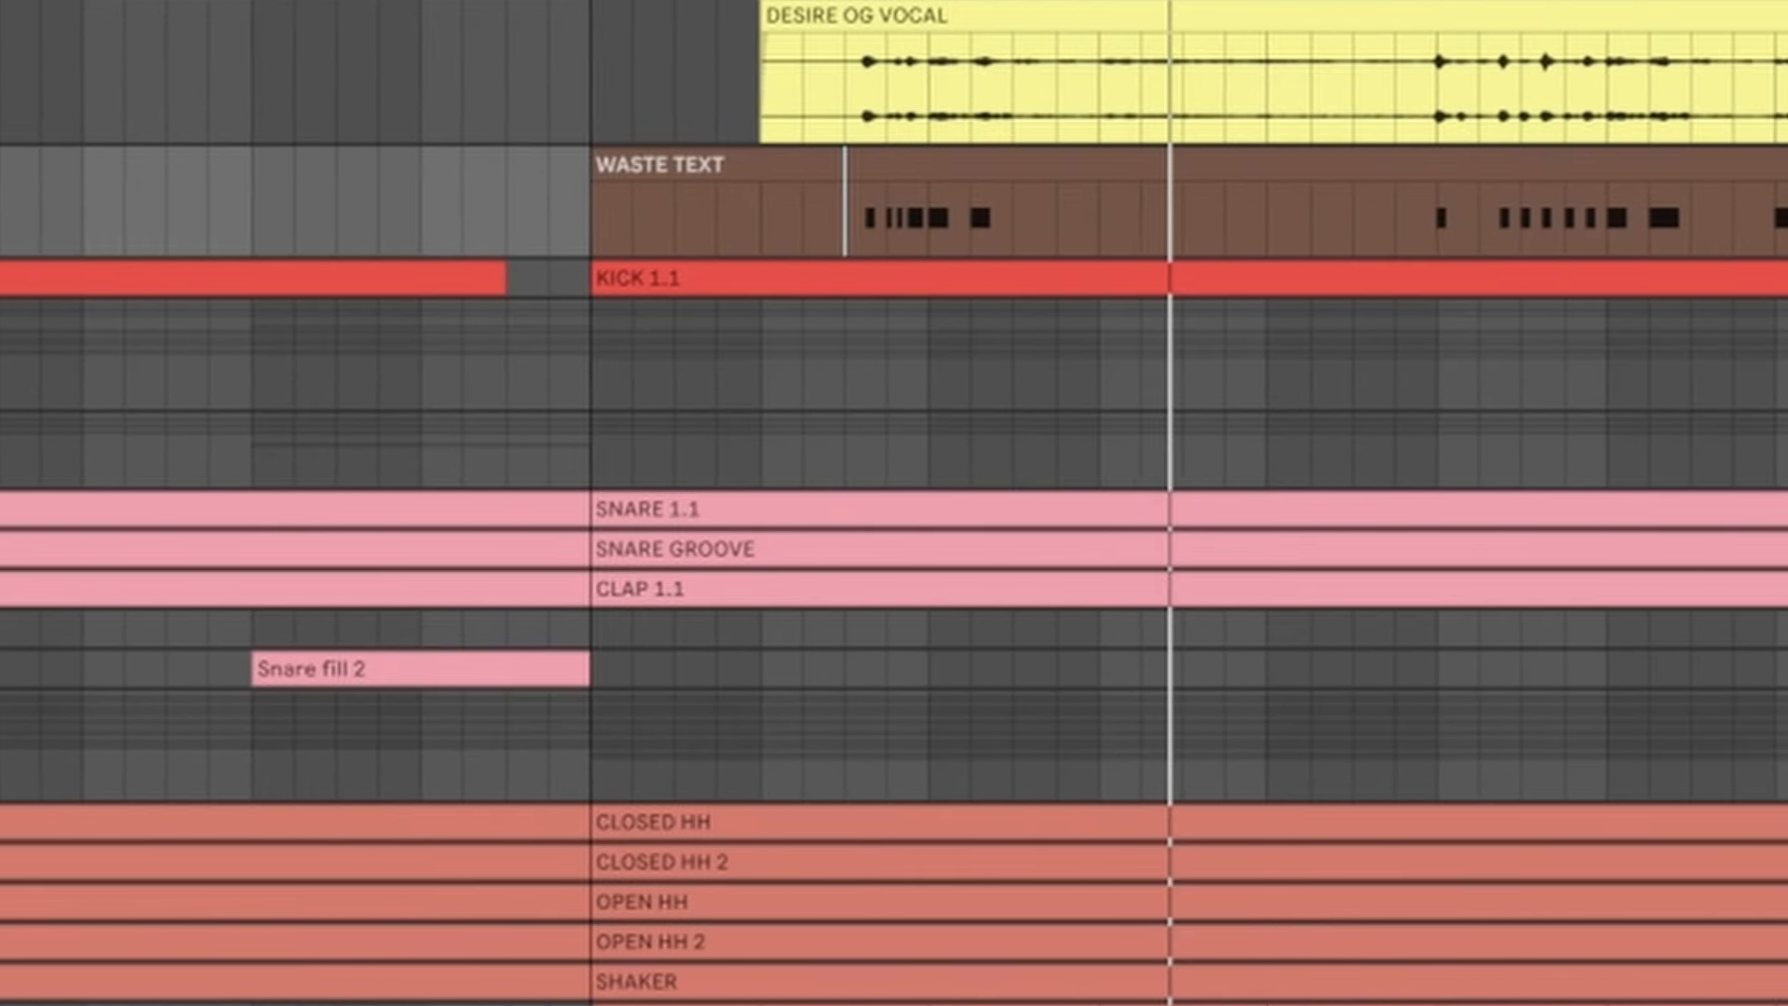
Step: Select the MAIN VOCAL clip ending at bar 97 and review how it hands over to the VOCAL TEXTURE clip
{"action": "scroll", "coordinate": [1548, 132], "scroll_direction": "up", "scroll_amount": 5}
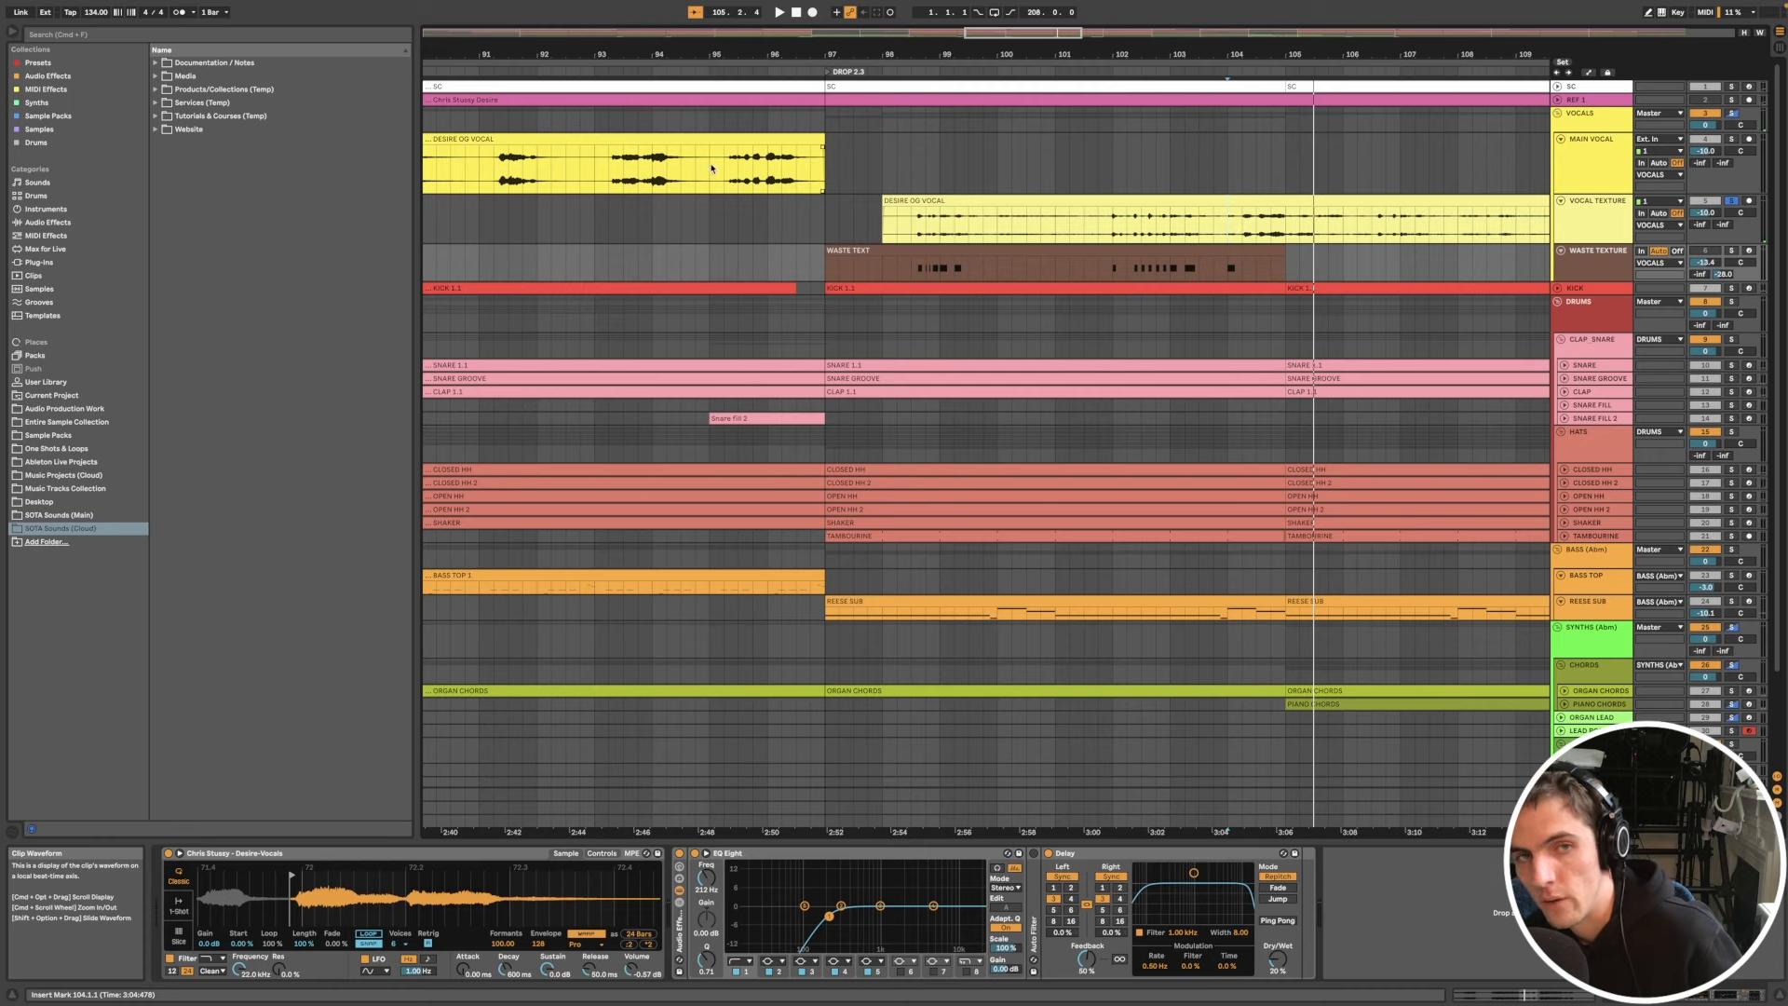
{"action": "left_click", "coordinate": [713, 169]}
{"action": "scroll", "coordinate": [713, 168], "scroll_direction": "down", "scroll_amount": 3}
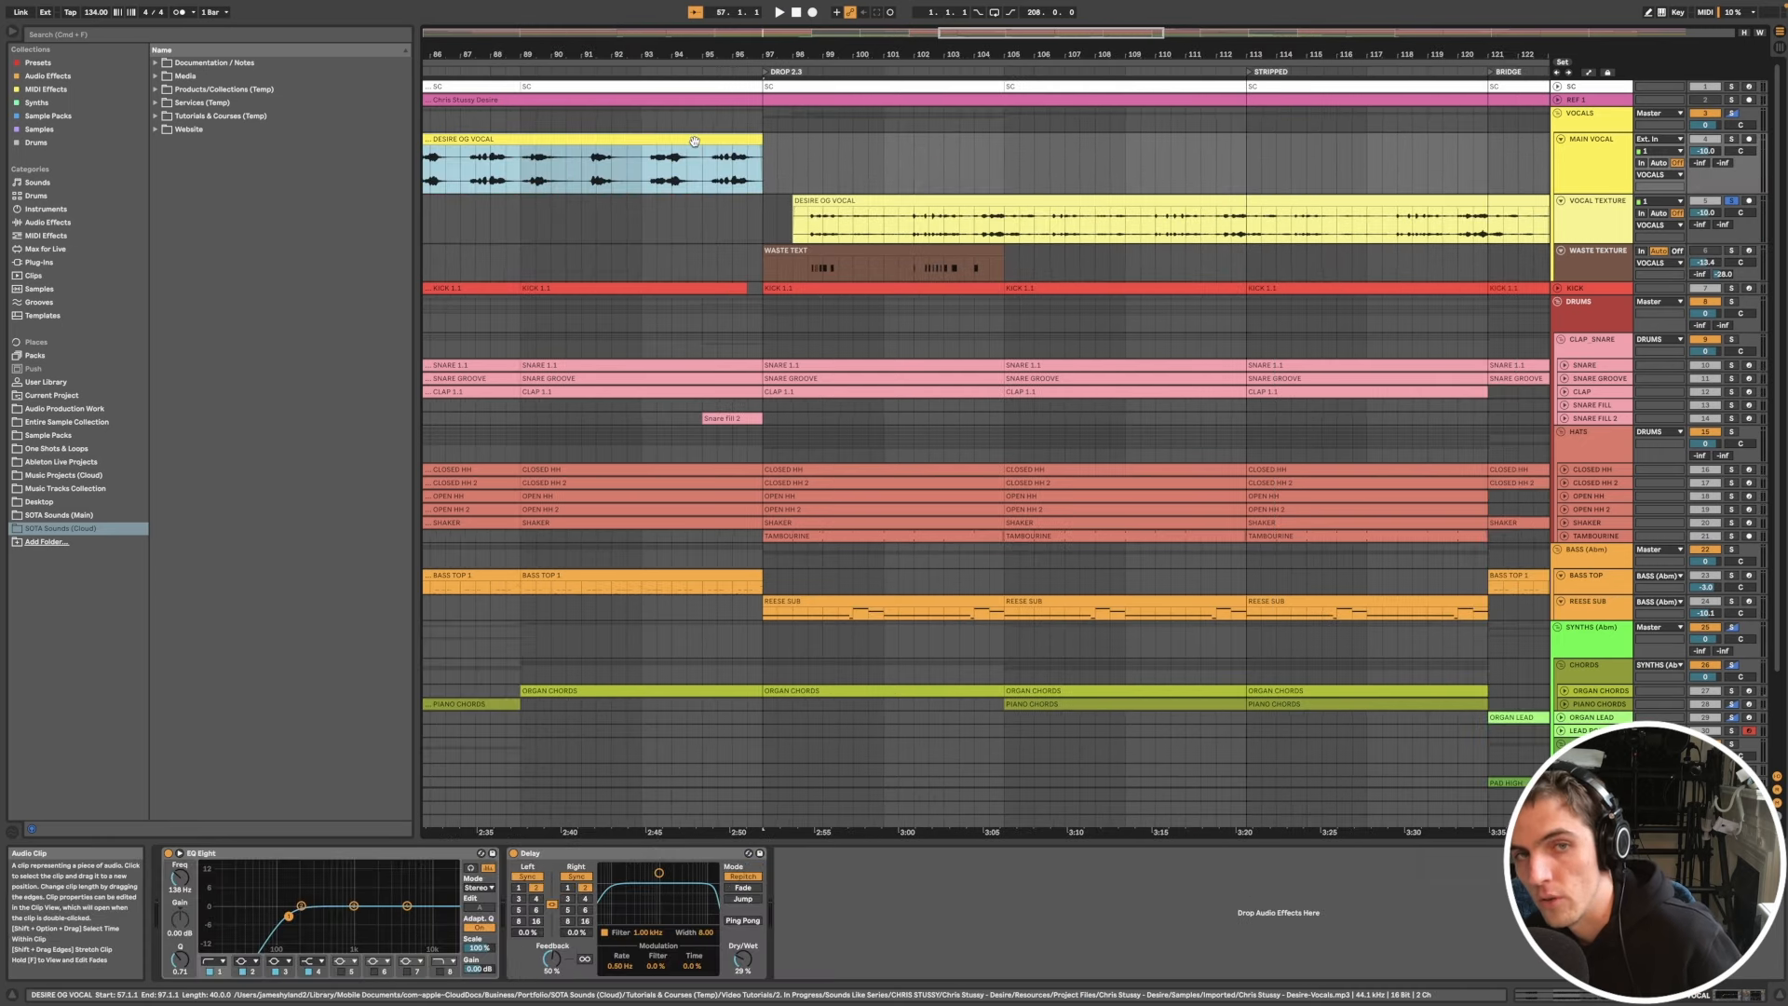
{"action": "scroll", "coordinate": [783, 221], "scroll_direction": "left", "scroll_amount": 5}
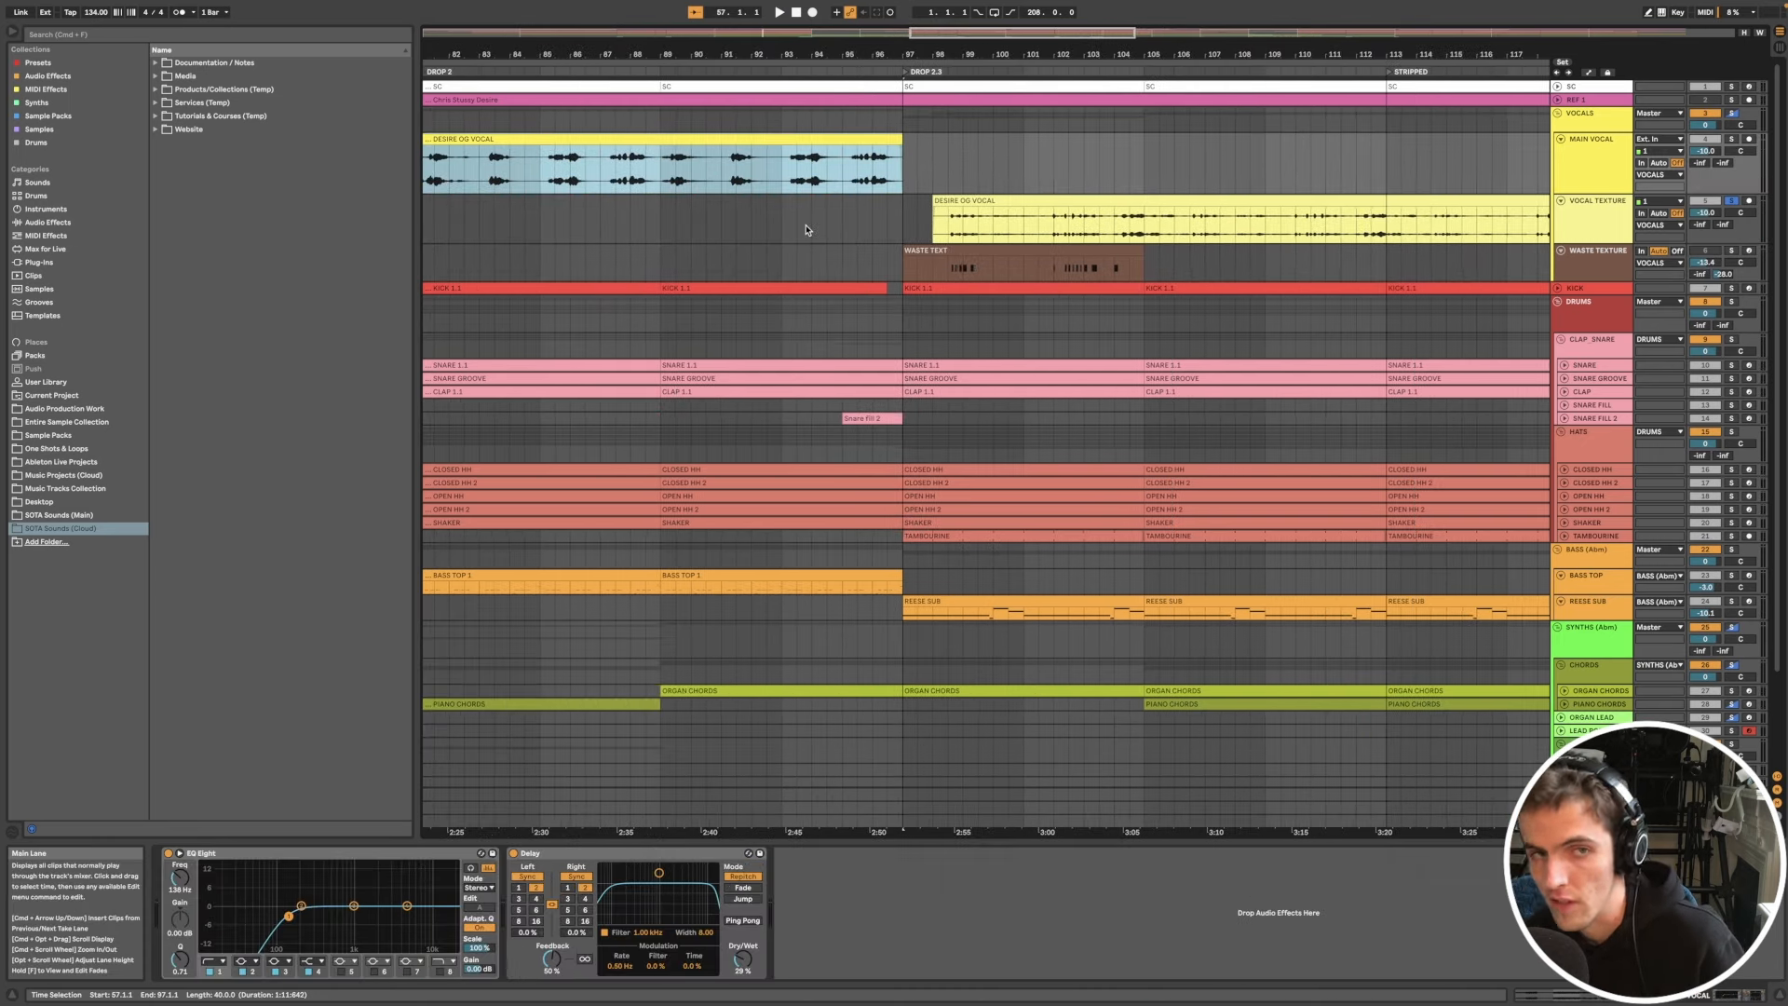
{"action": "scroll", "coordinate": [910, 198], "scroll_direction": "down", "scroll_amount": 4}
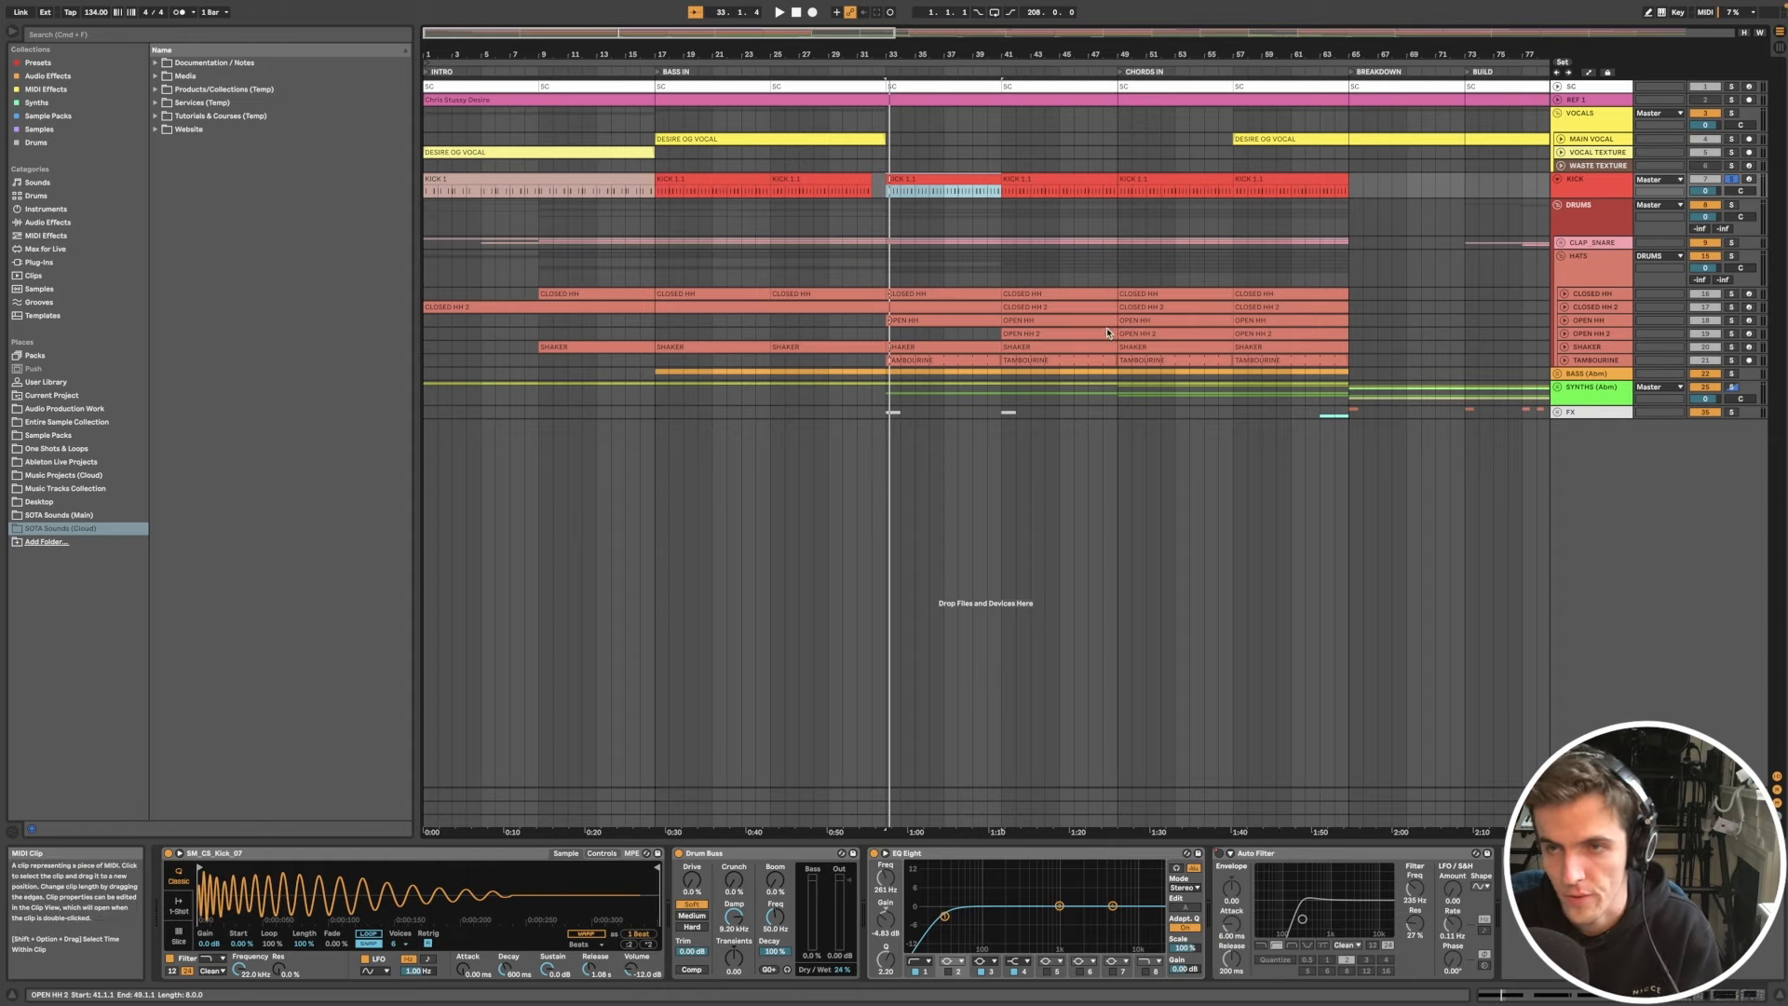
Step: Show the device chains of the KICK track and DRUMS group, then audition the KICK 1.1 clip at bar 33
{"action": "left_click", "coordinate": [1604, 193]}
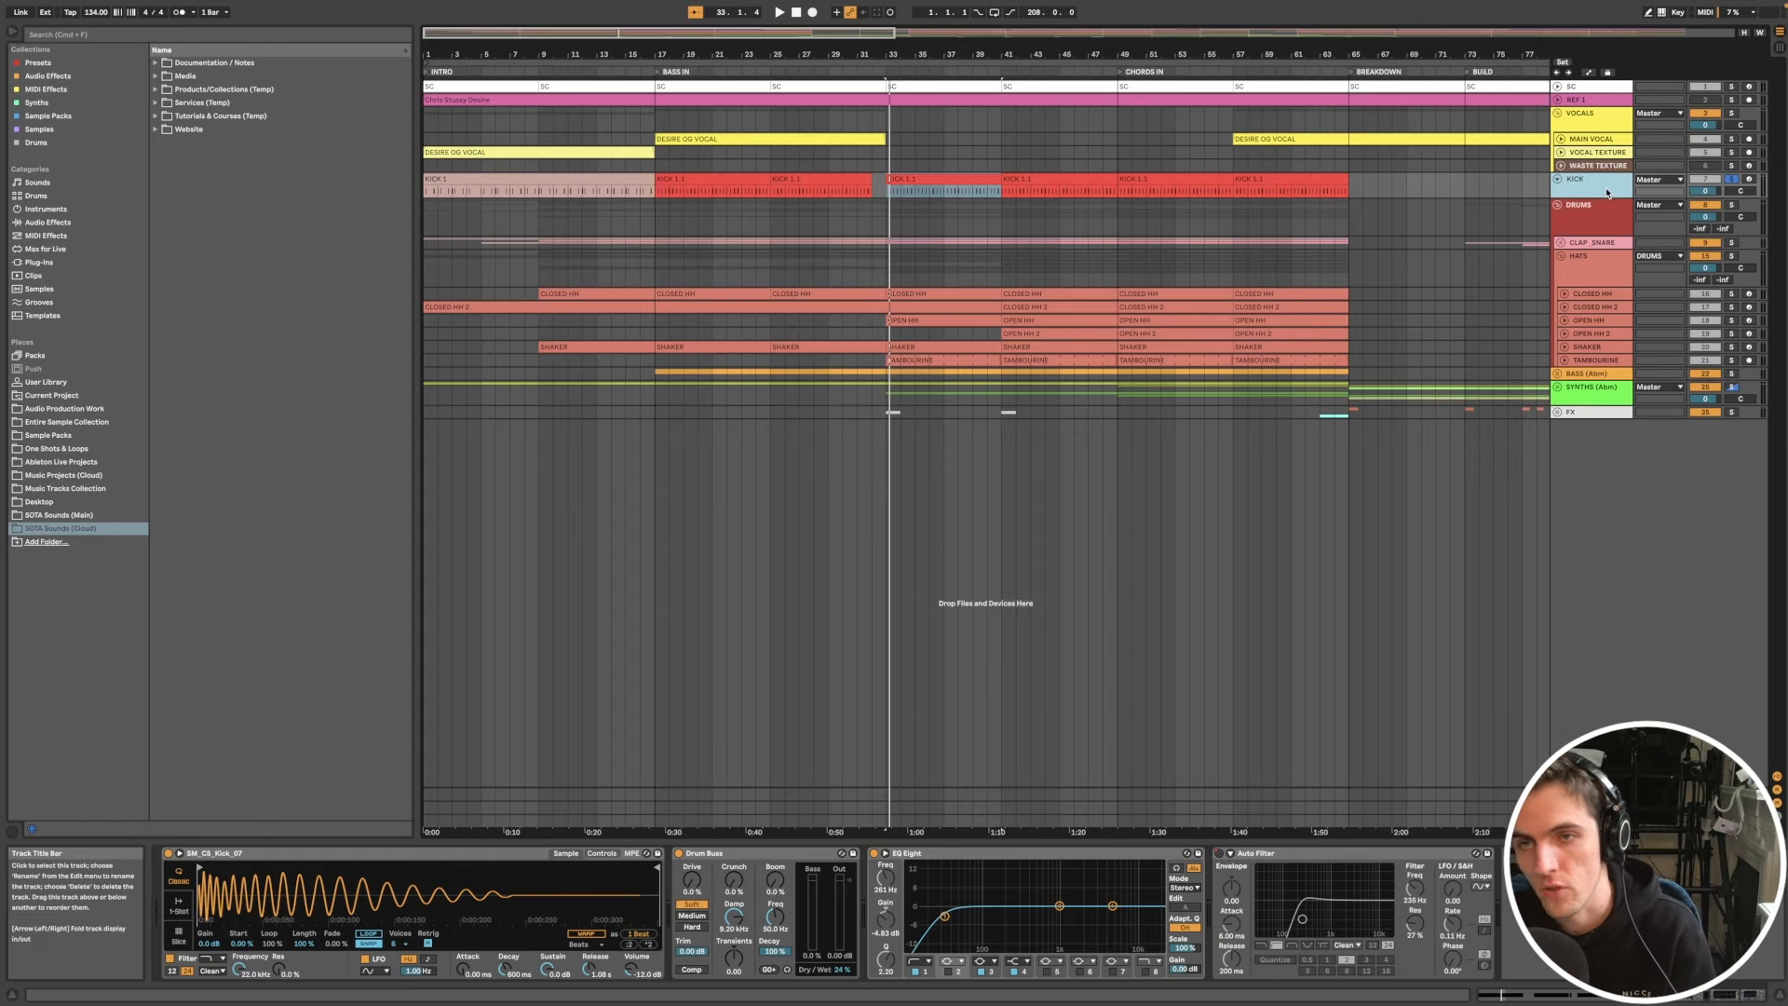
{"action": "left_click", "coordinate": [958, 175]}
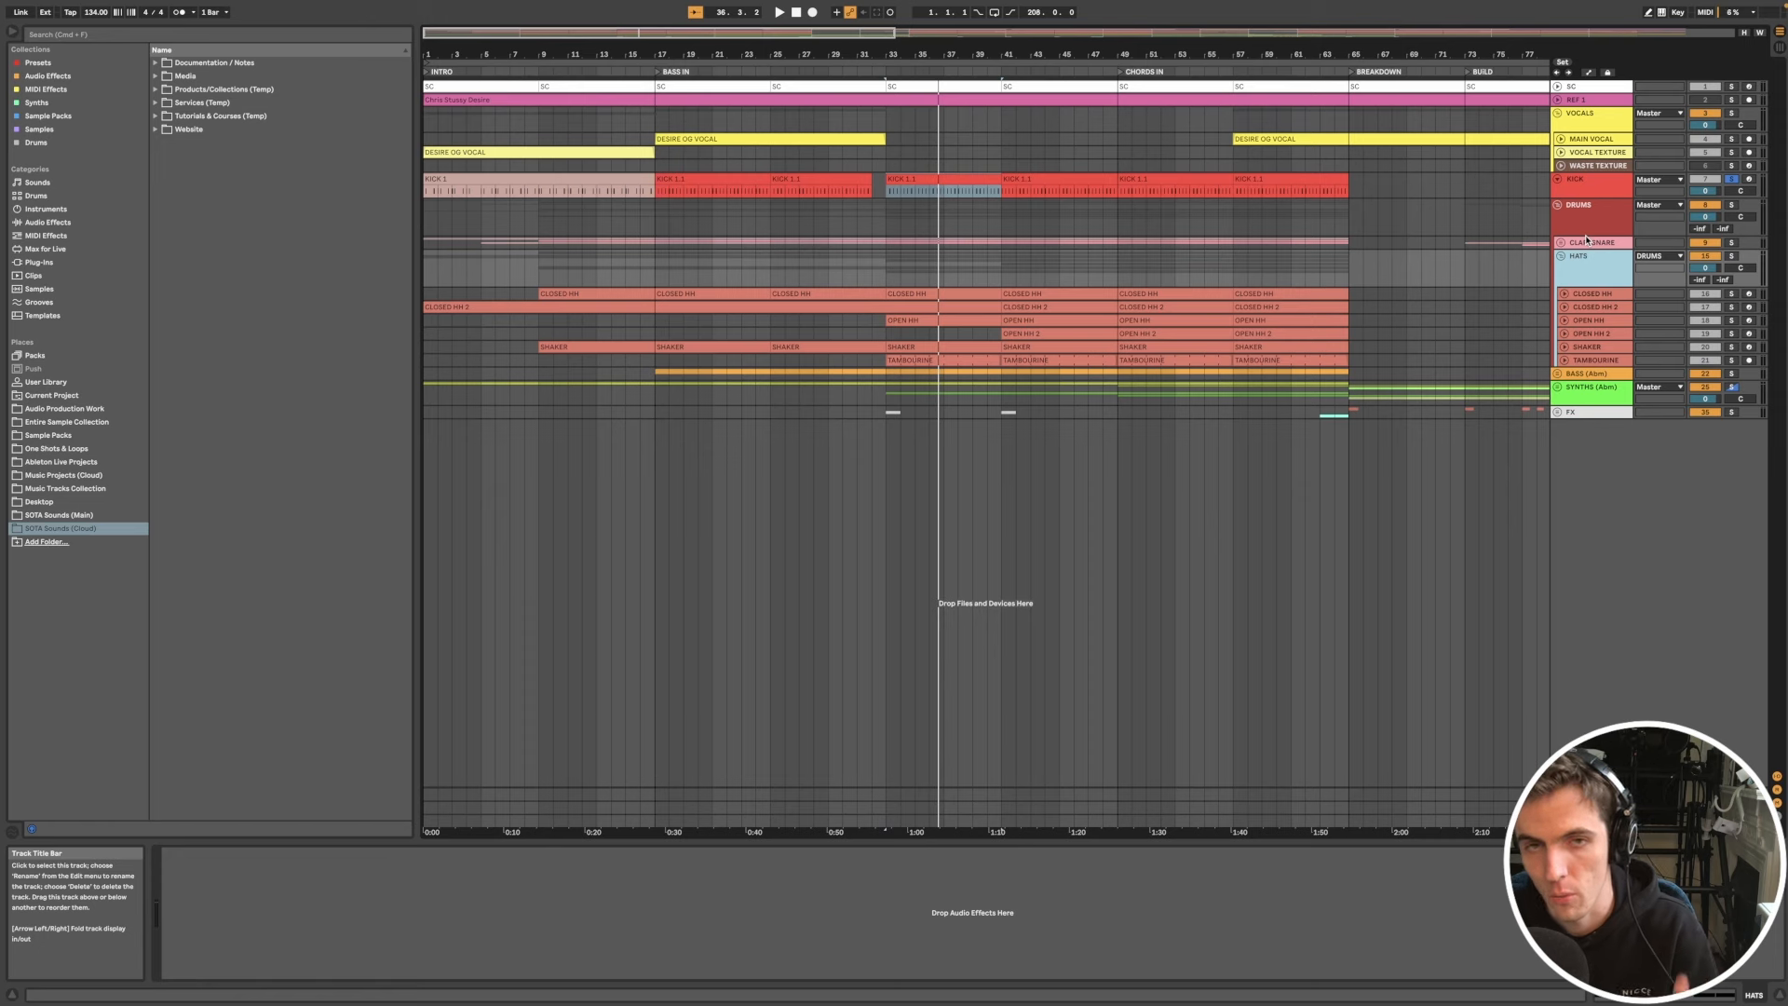
{"action": "left_click", "coordinate": [1588, 227]}
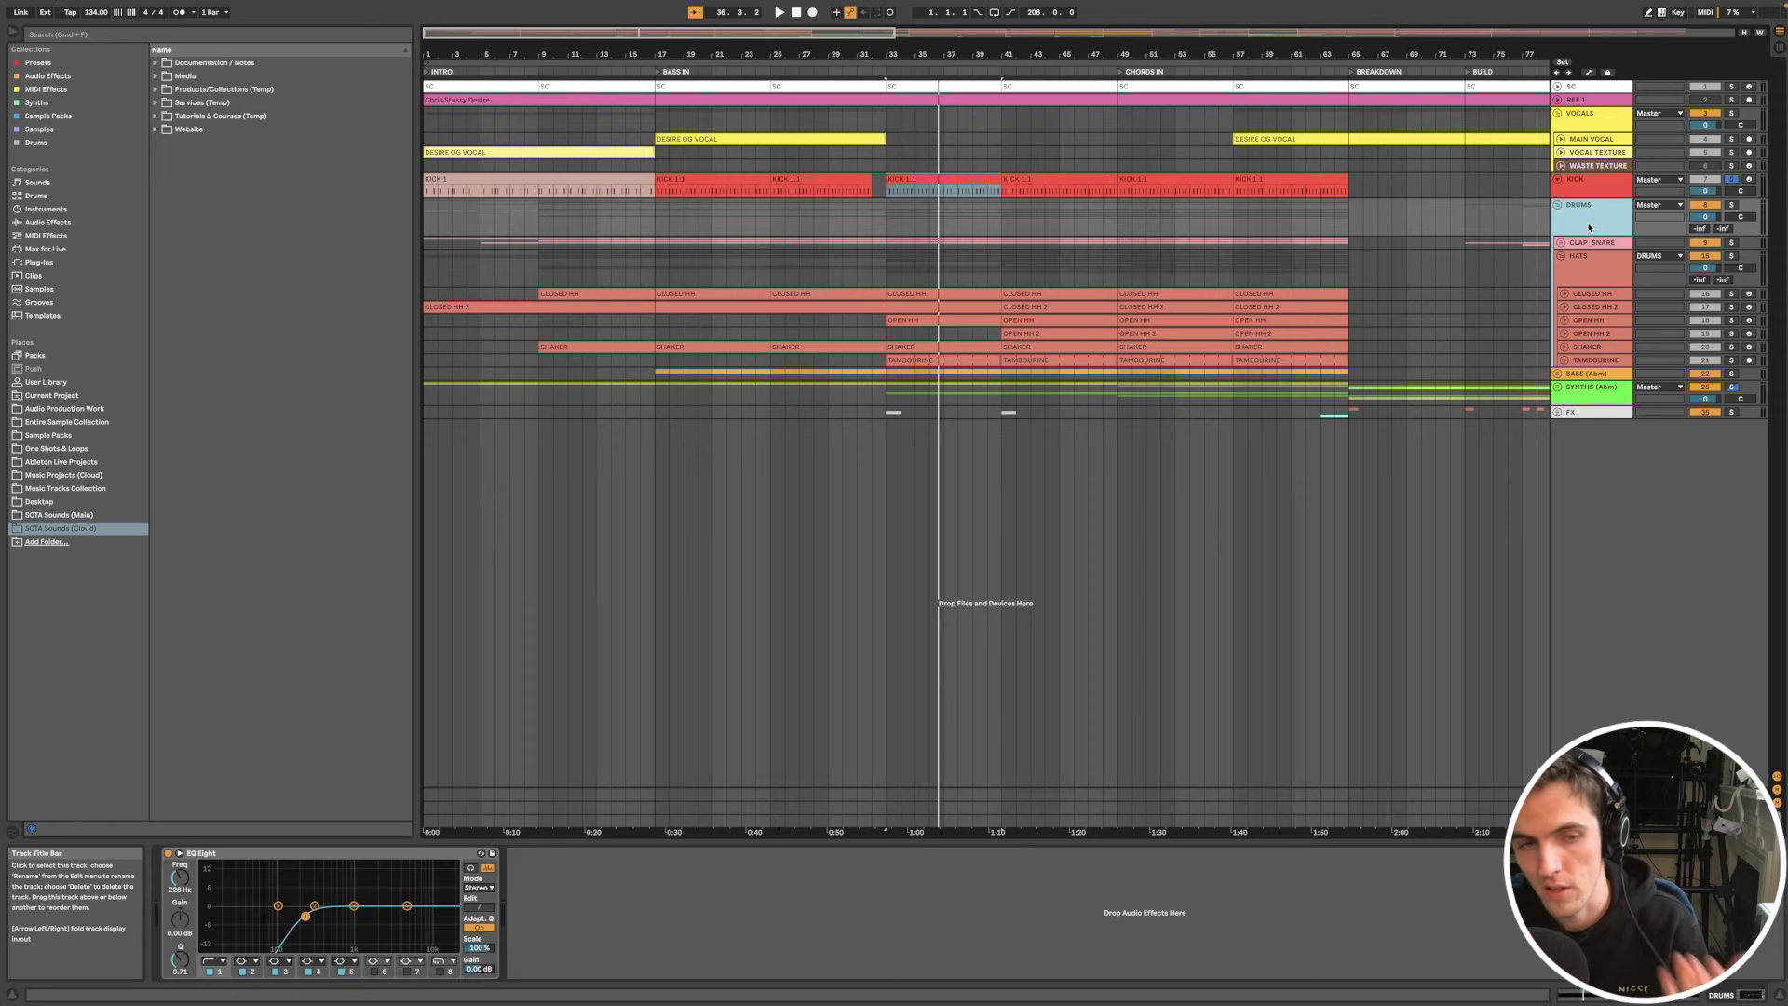
{"action": "left_click", "coordinate": [929, 178]}
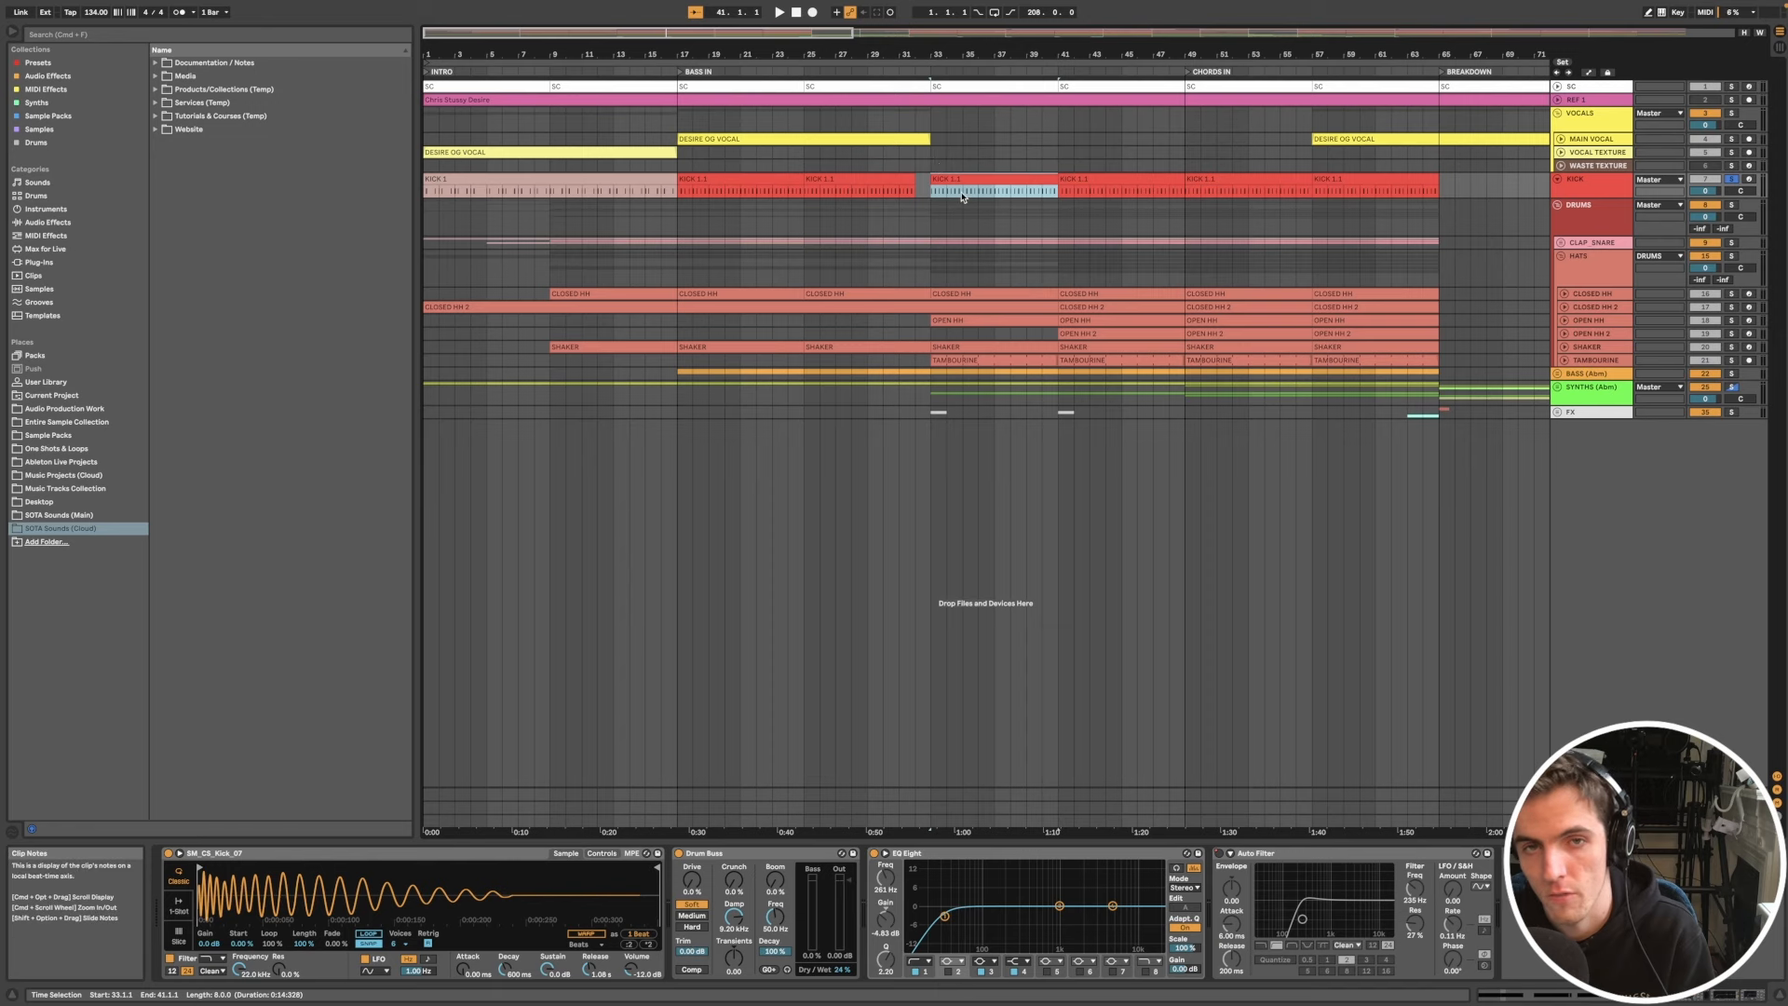
{"action": "key", "text": "space"}
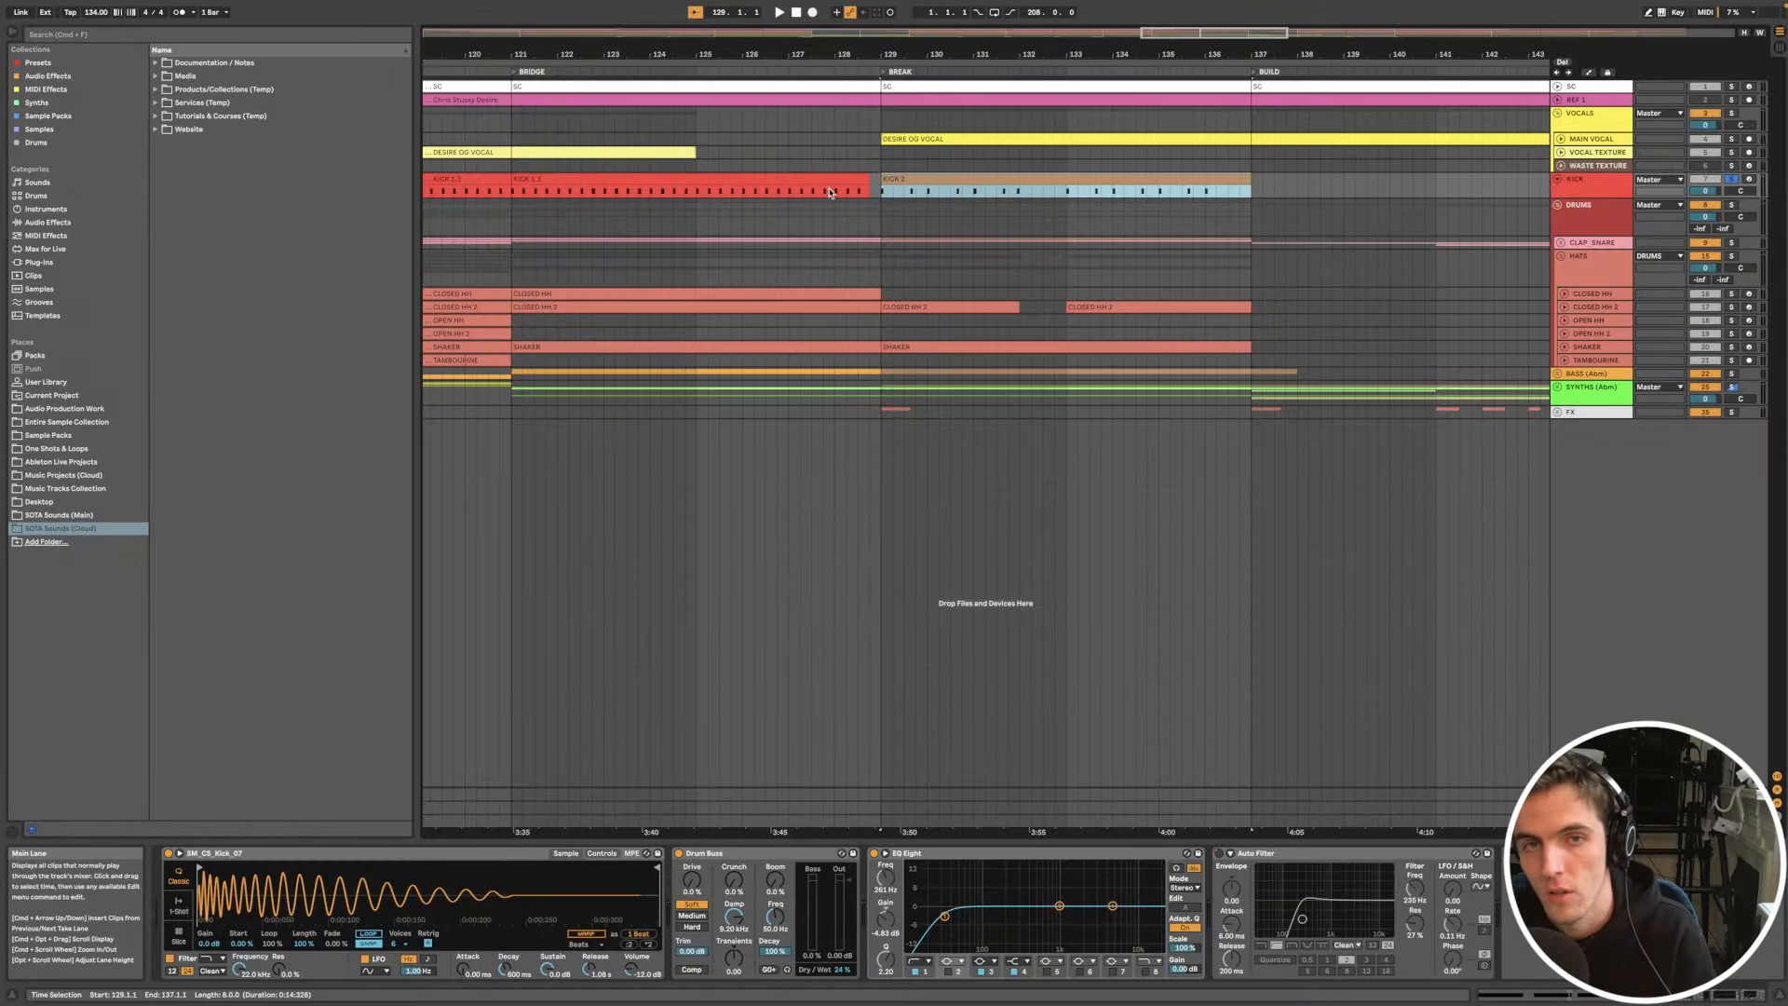
Step: Open the KICK 2 clip at bar 129 in the note editor and play through the break
{"action": "left_click", "coordinate": [922, 176]}
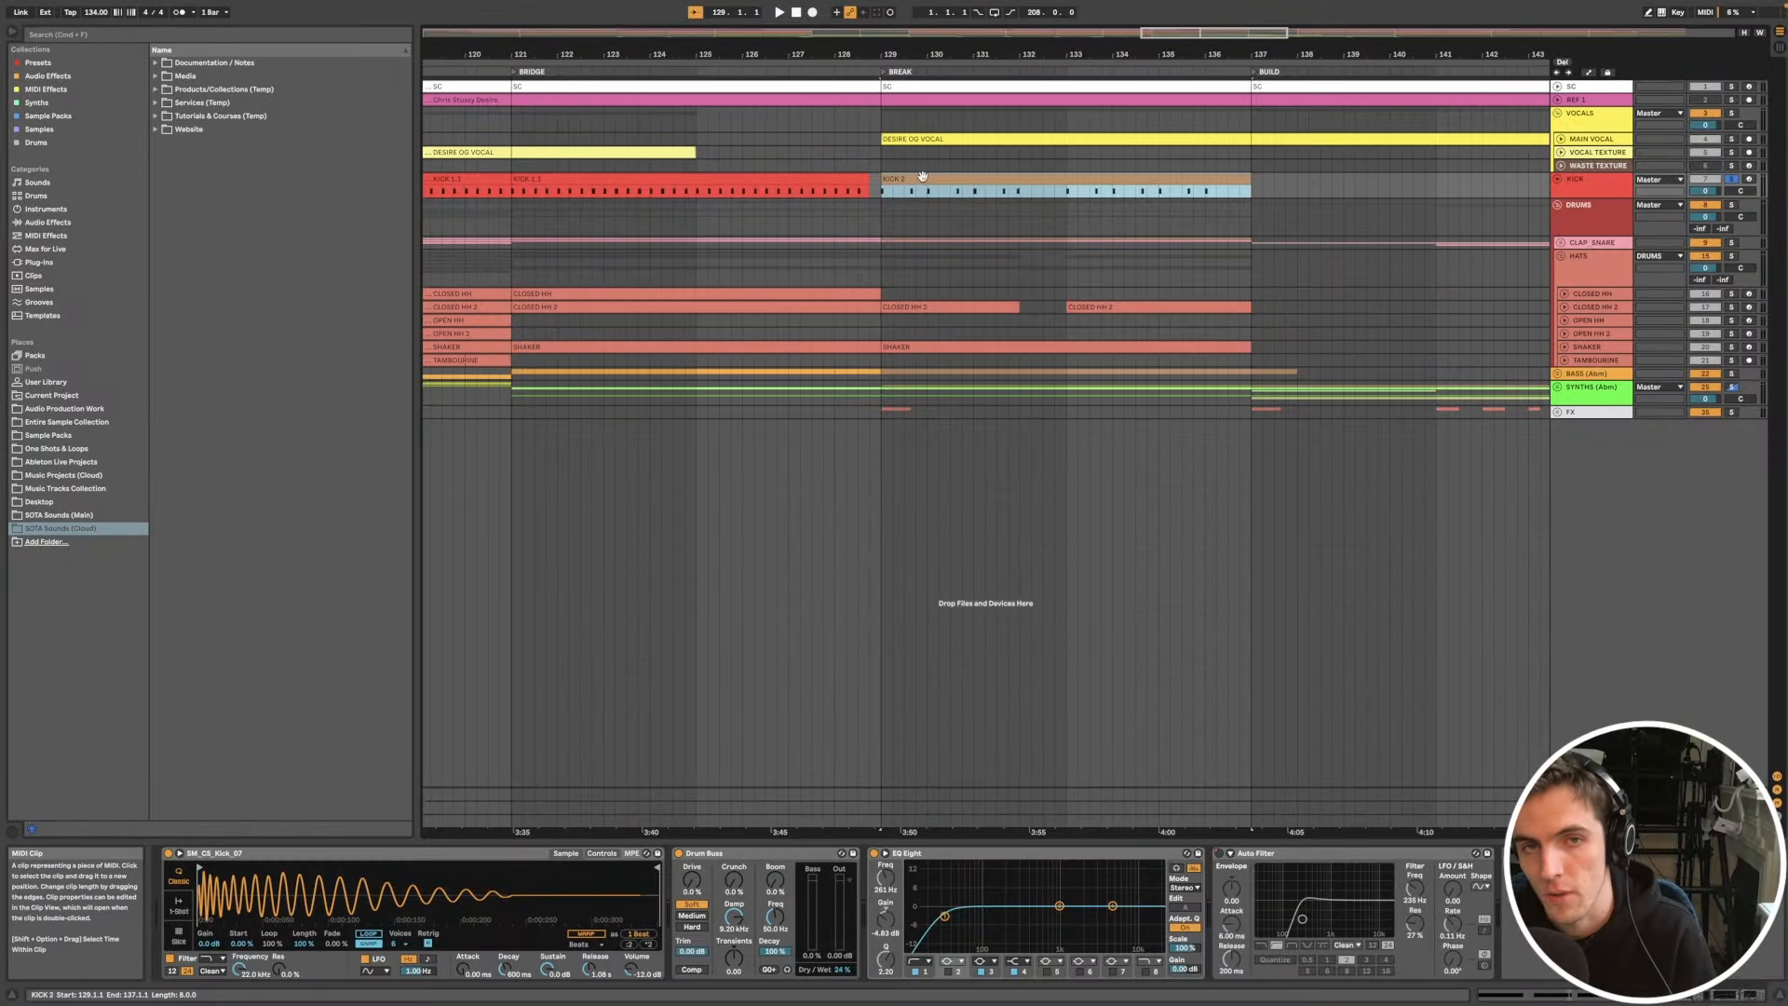
{"action": "double_click", "coordinate": [939, 176]}
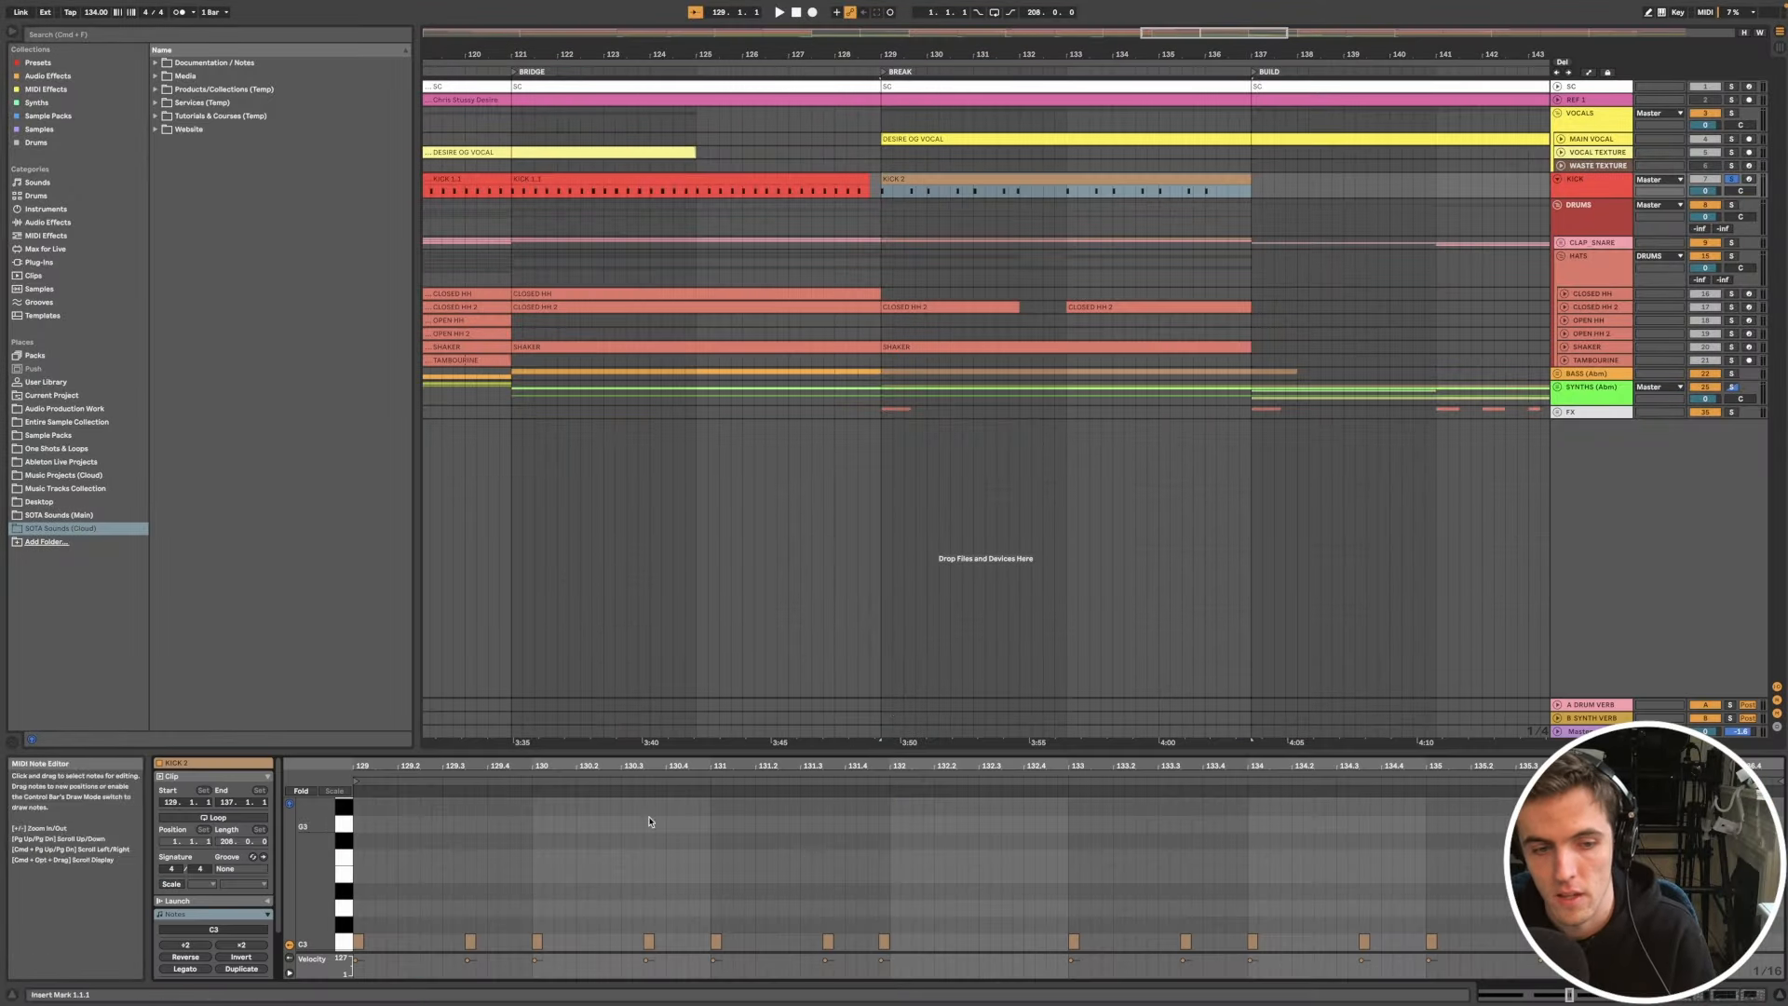
{"action": "key", "text": "space"}
{"action": "scroll", "coordinate": [1077, 884], "scroll_direction": "down", "scroll_amount": 3}
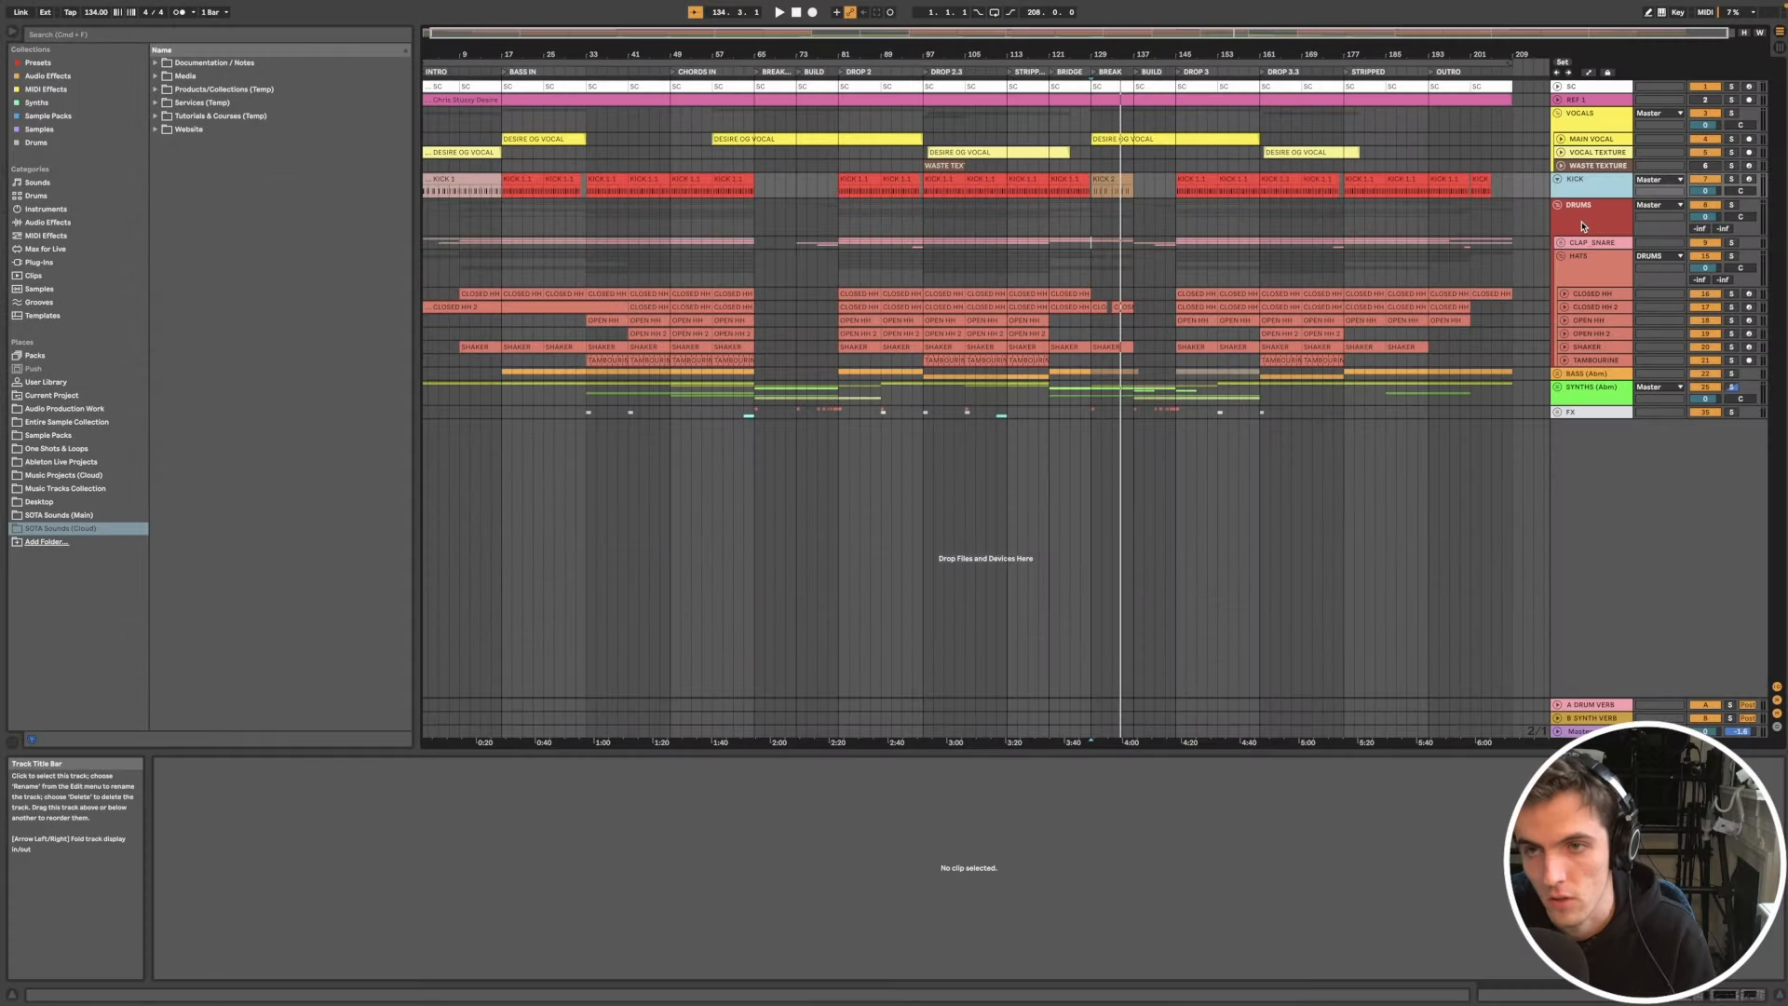
Step: Unfold the CLAP_SNARE group and examine the notes of its SNARE 1.1 clip at bar 121
{"action": "left_click", "coordinate": [1584, 226]}
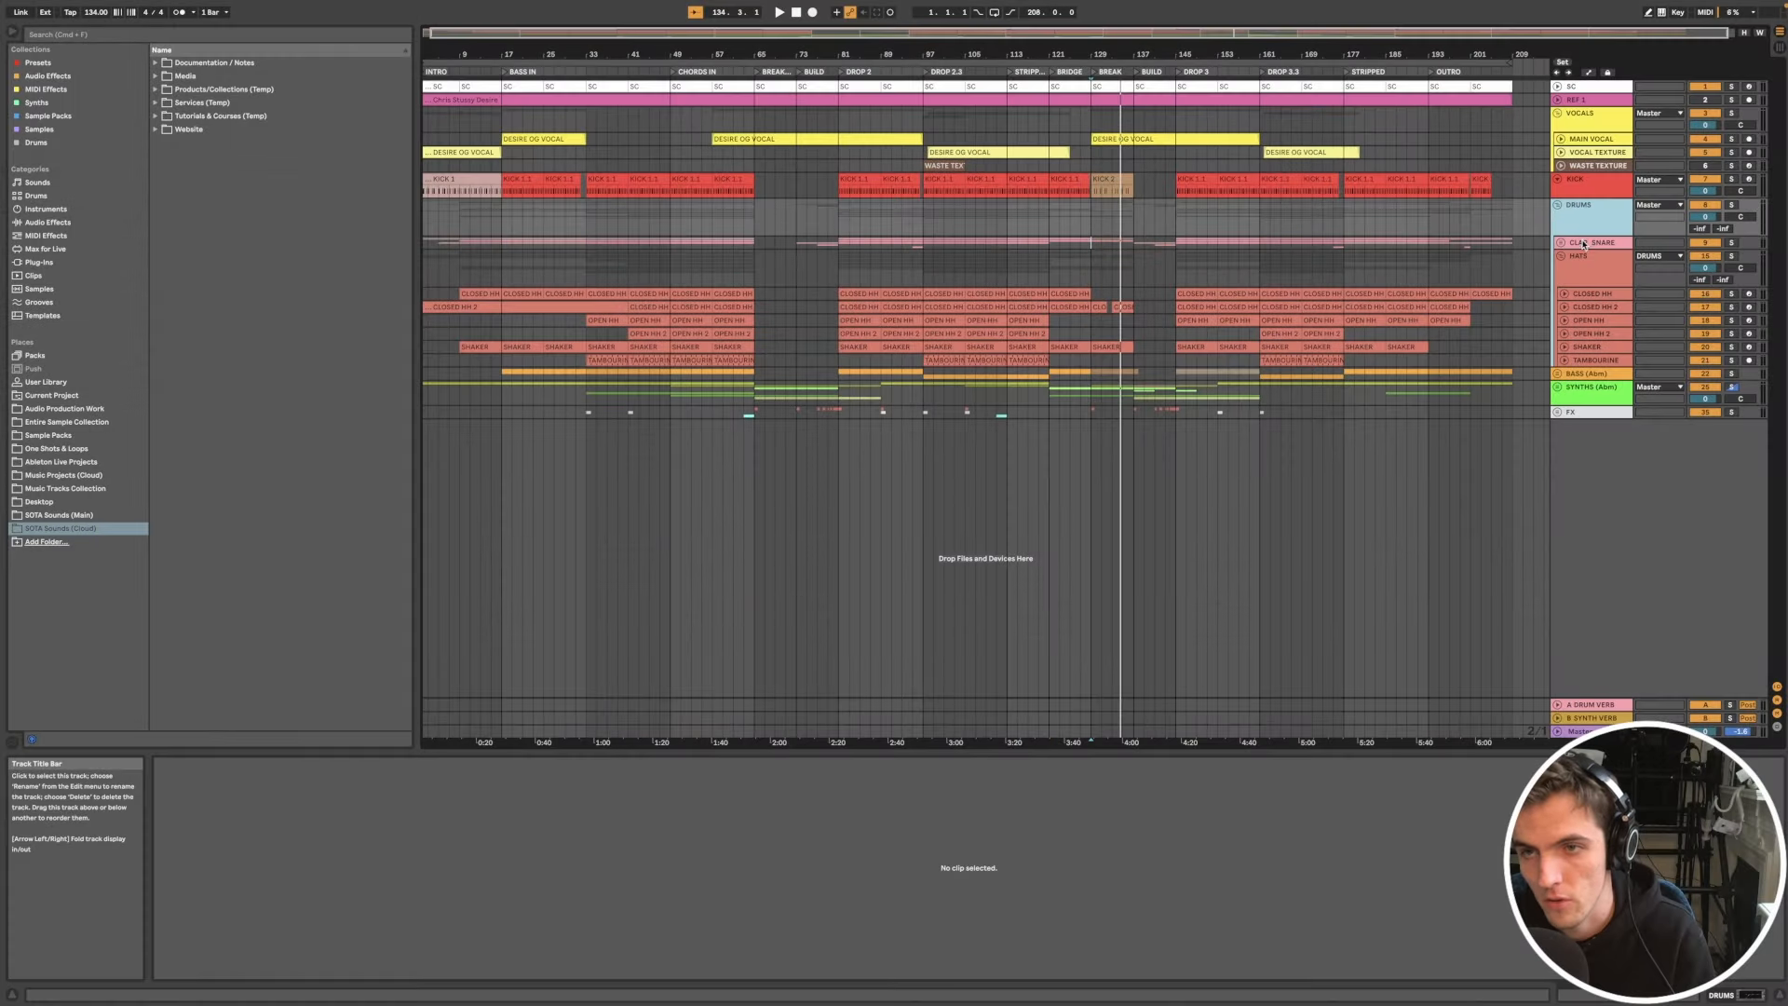
{"action": "left_click", "coordinate": [1583, 244]}
{"action": "left_click", "coordinate": [1560, 243]}
{"action": "scroll", "coordinate": [1098, 319], "scroll_direction": "up", "scroll_amount": 5}
{"action": "scroll", "coordinate": [1097, 319], "scroll_direction": "left", "scroll_amount": 8}
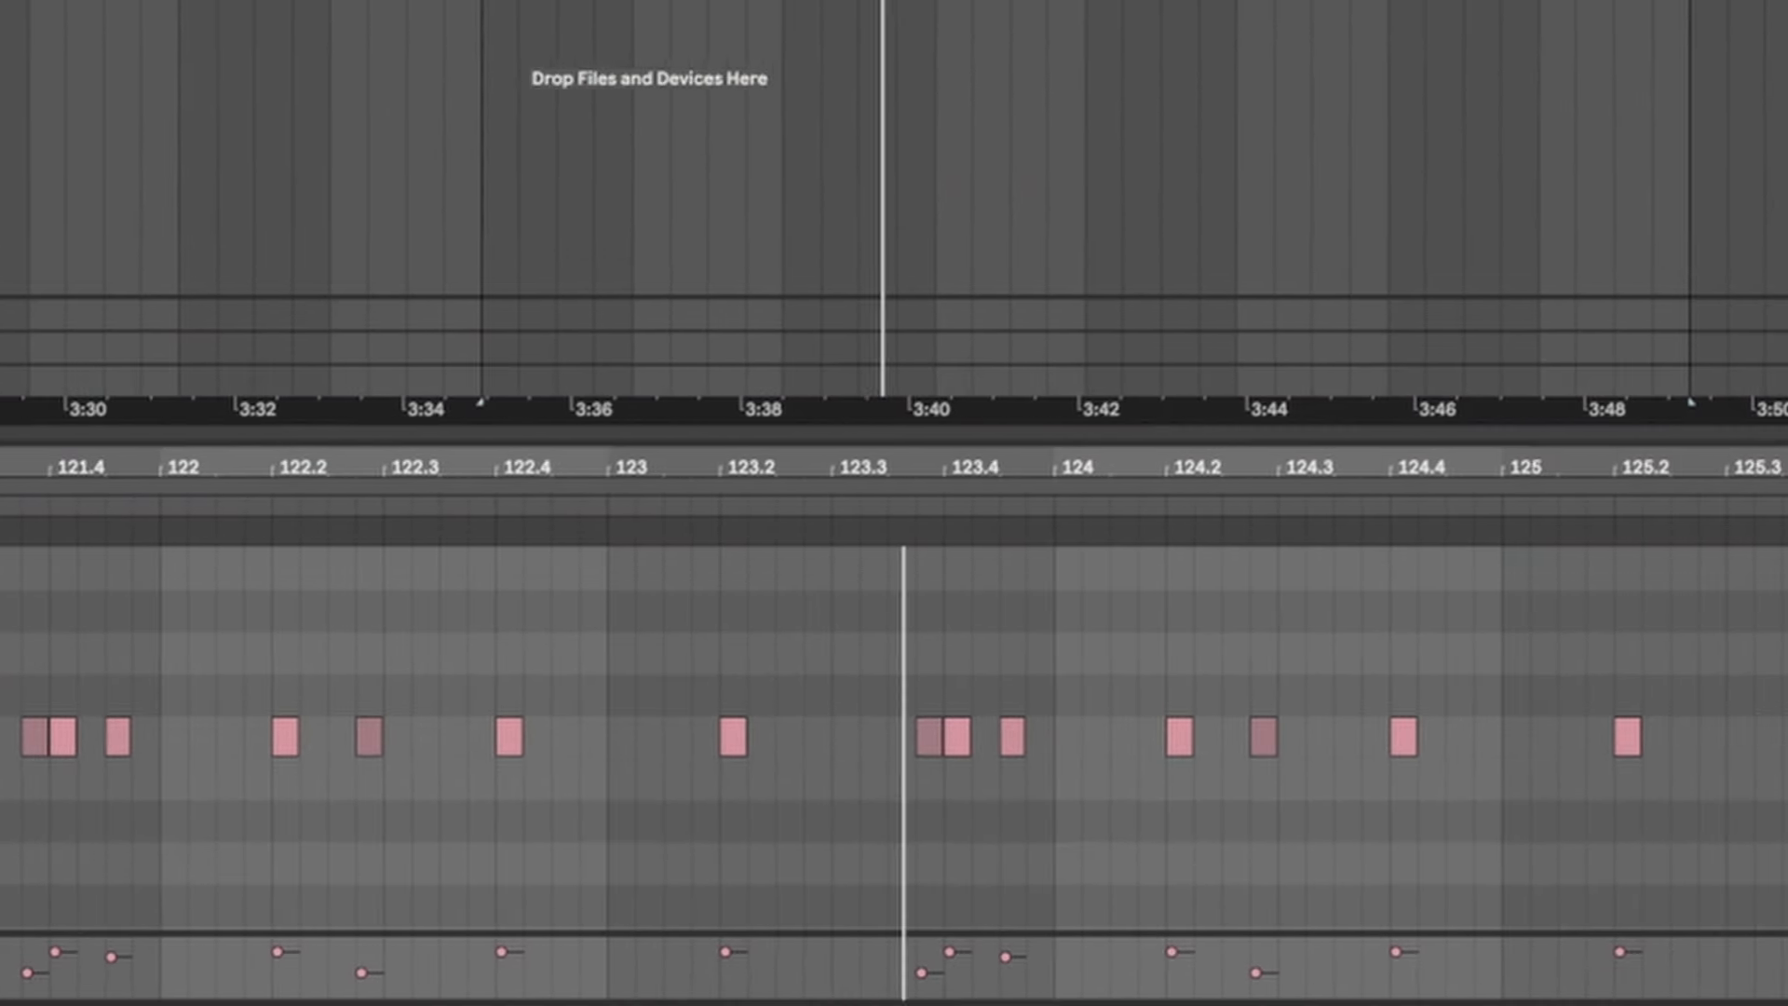
{"action": "scroll", "coordinate": [894, 197], "scroll_direction": "left", "scroll_amount": 1}
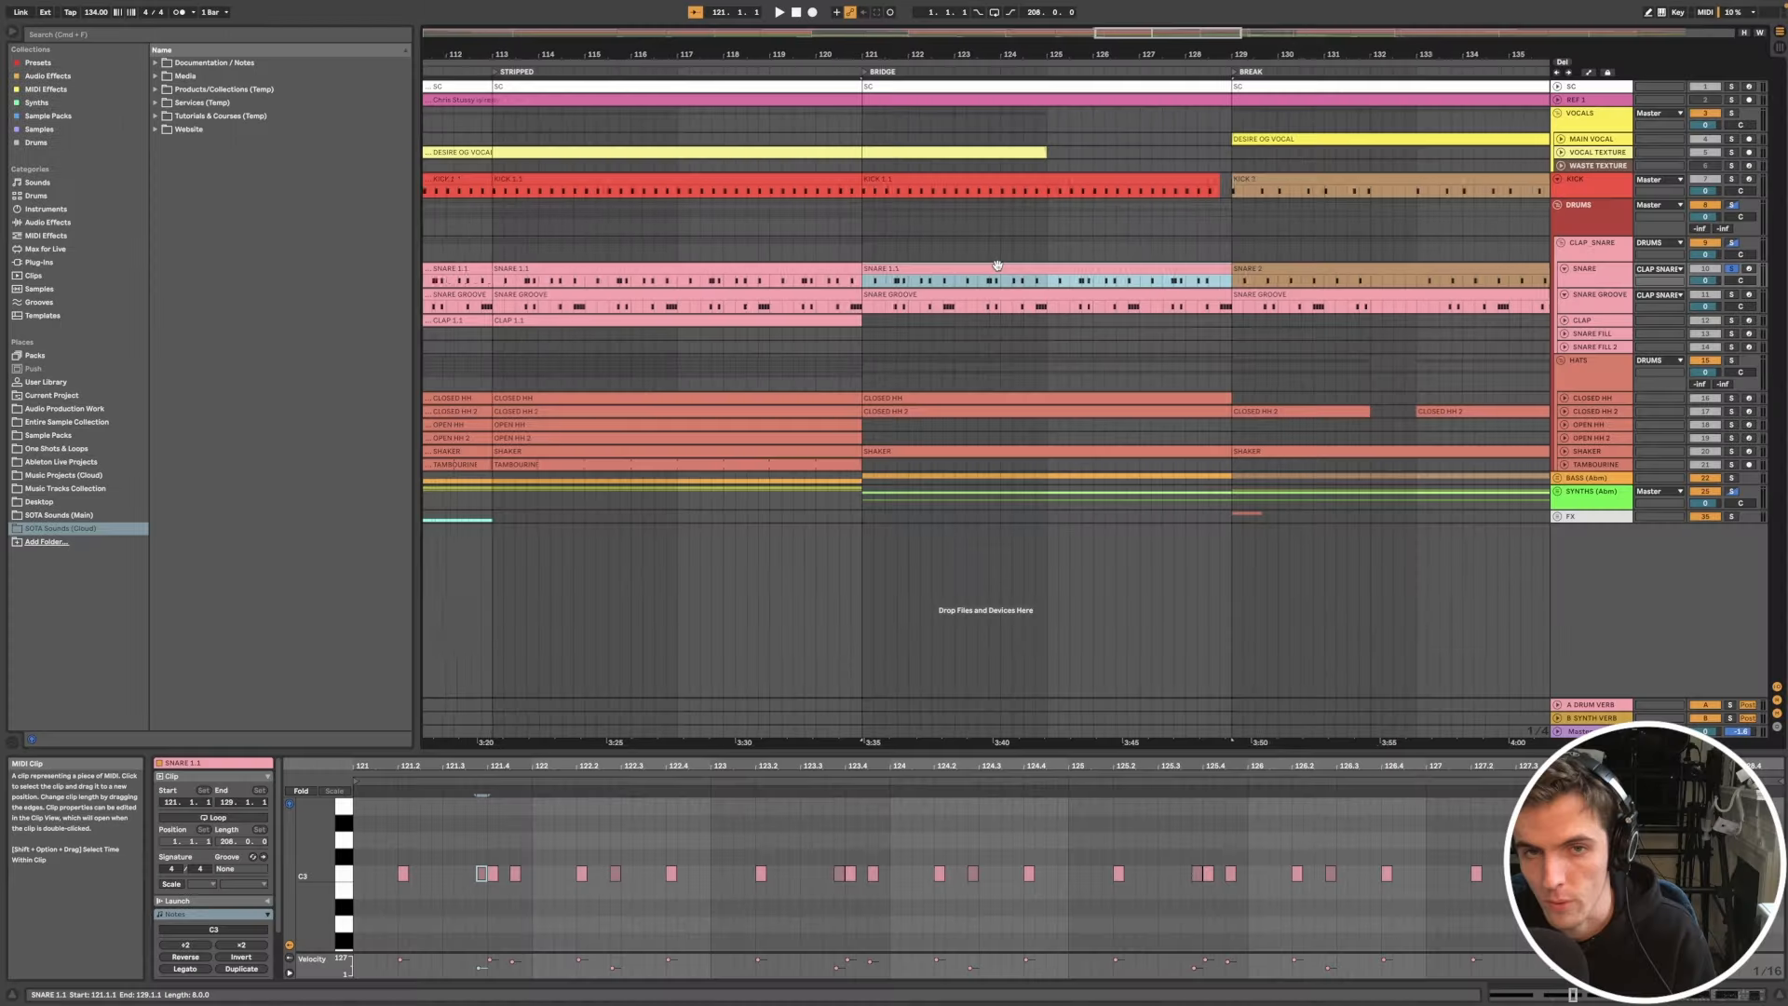
{"action": "scroll", "coordinate": [997, 266], "scroll_direction": "down", "scroll_amount": 4}
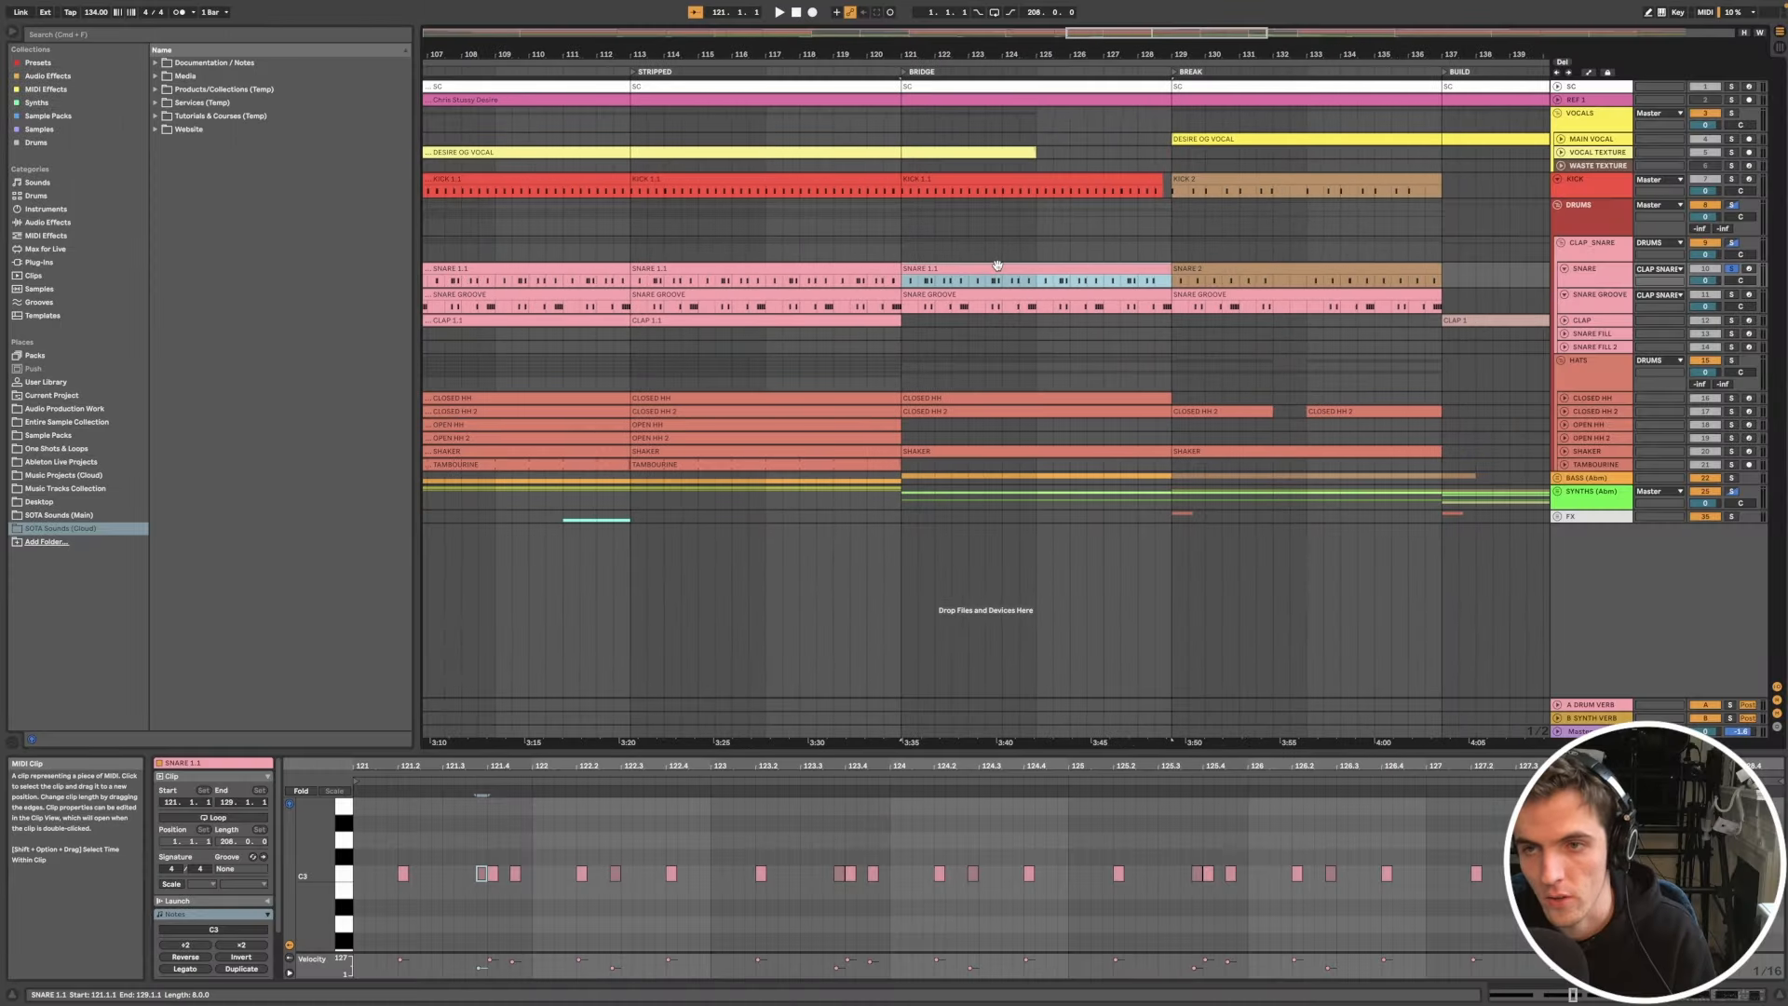
{"action": "scroll", "coordinate": [1024, 280], "scroll_direction": "up", "scroll_amount": 4}
Step: Open the SNARE GROOVE clip at bar 121 and compare its notes closely with the SNARE 1.1 pattern above
{"action": "left_click", "coordinate": [1117, 305]}
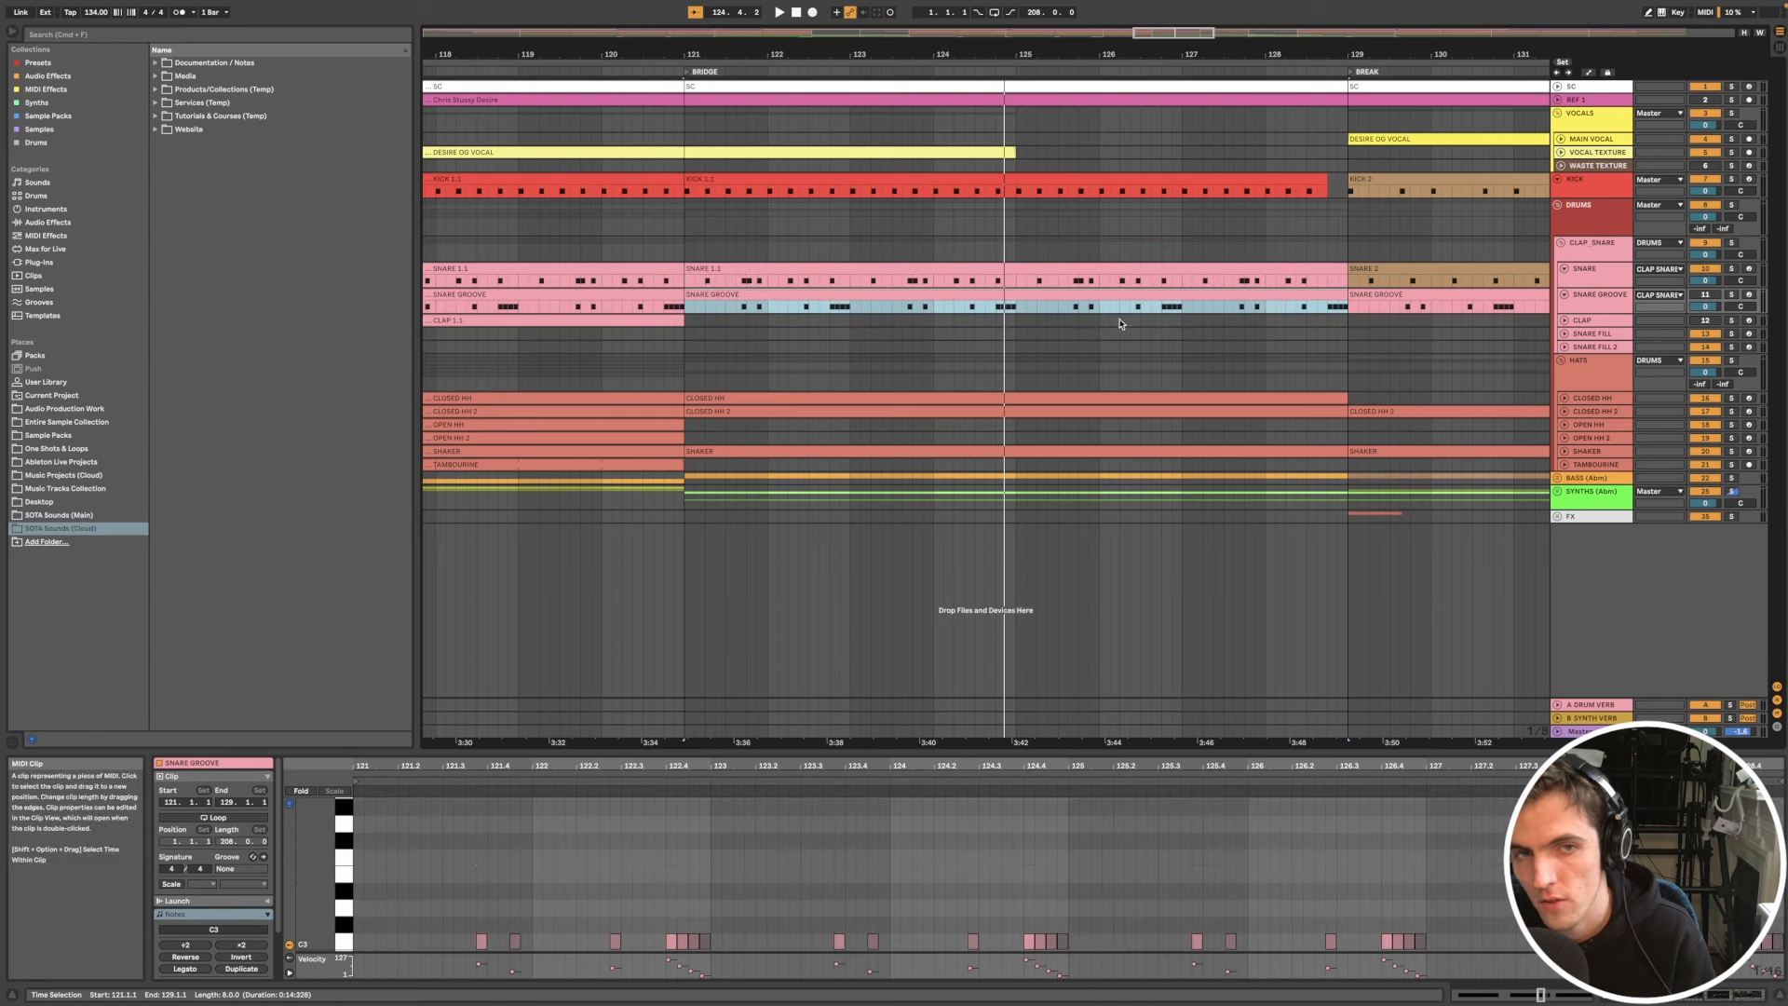
{"action": "scroll", "coordinate": [1130, 330], "scroll_direction": "up", "scroll_amount": 2}
{"action": "scroll", "coordinate": [1141, 335], "scroll_direction": "down", "scroll_amount": 3}
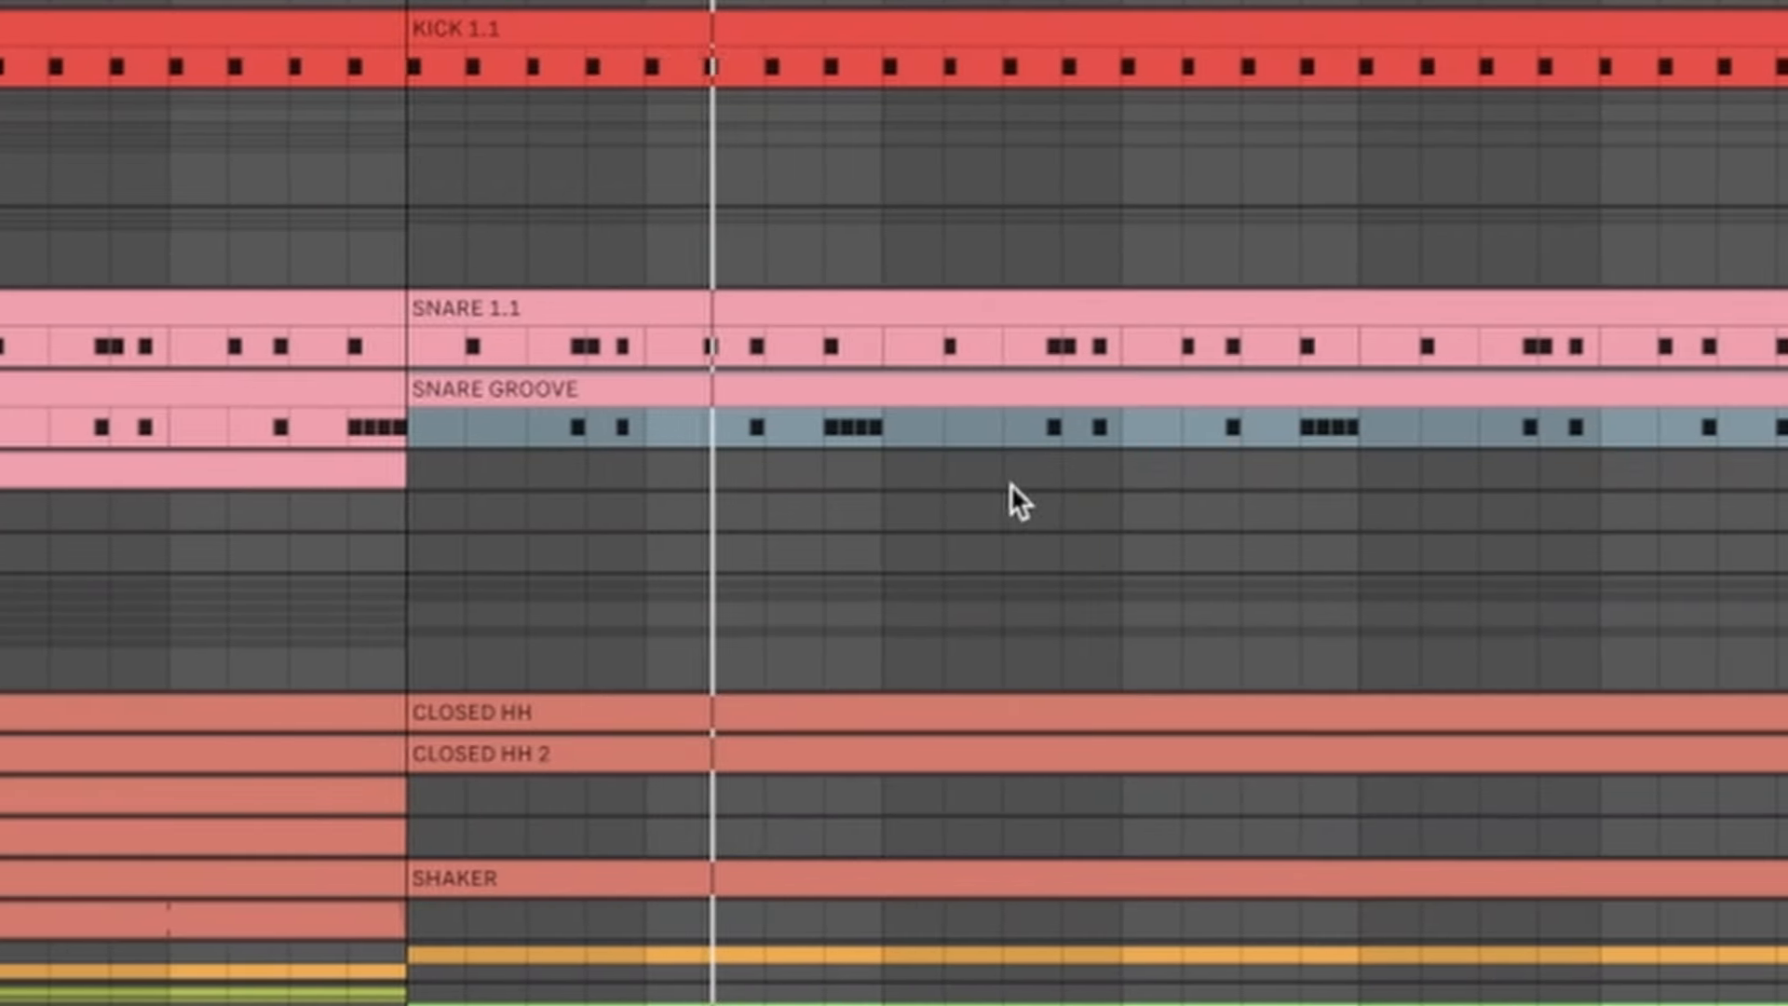
{"action": "scroll", "coordinate": [497, 444], "scroll_direction": "up", "scroll_amount": 5}
{"action": "scroll", "coordinate": [534, 447], "scroll_direction": "down", "scroll_amount": 4}
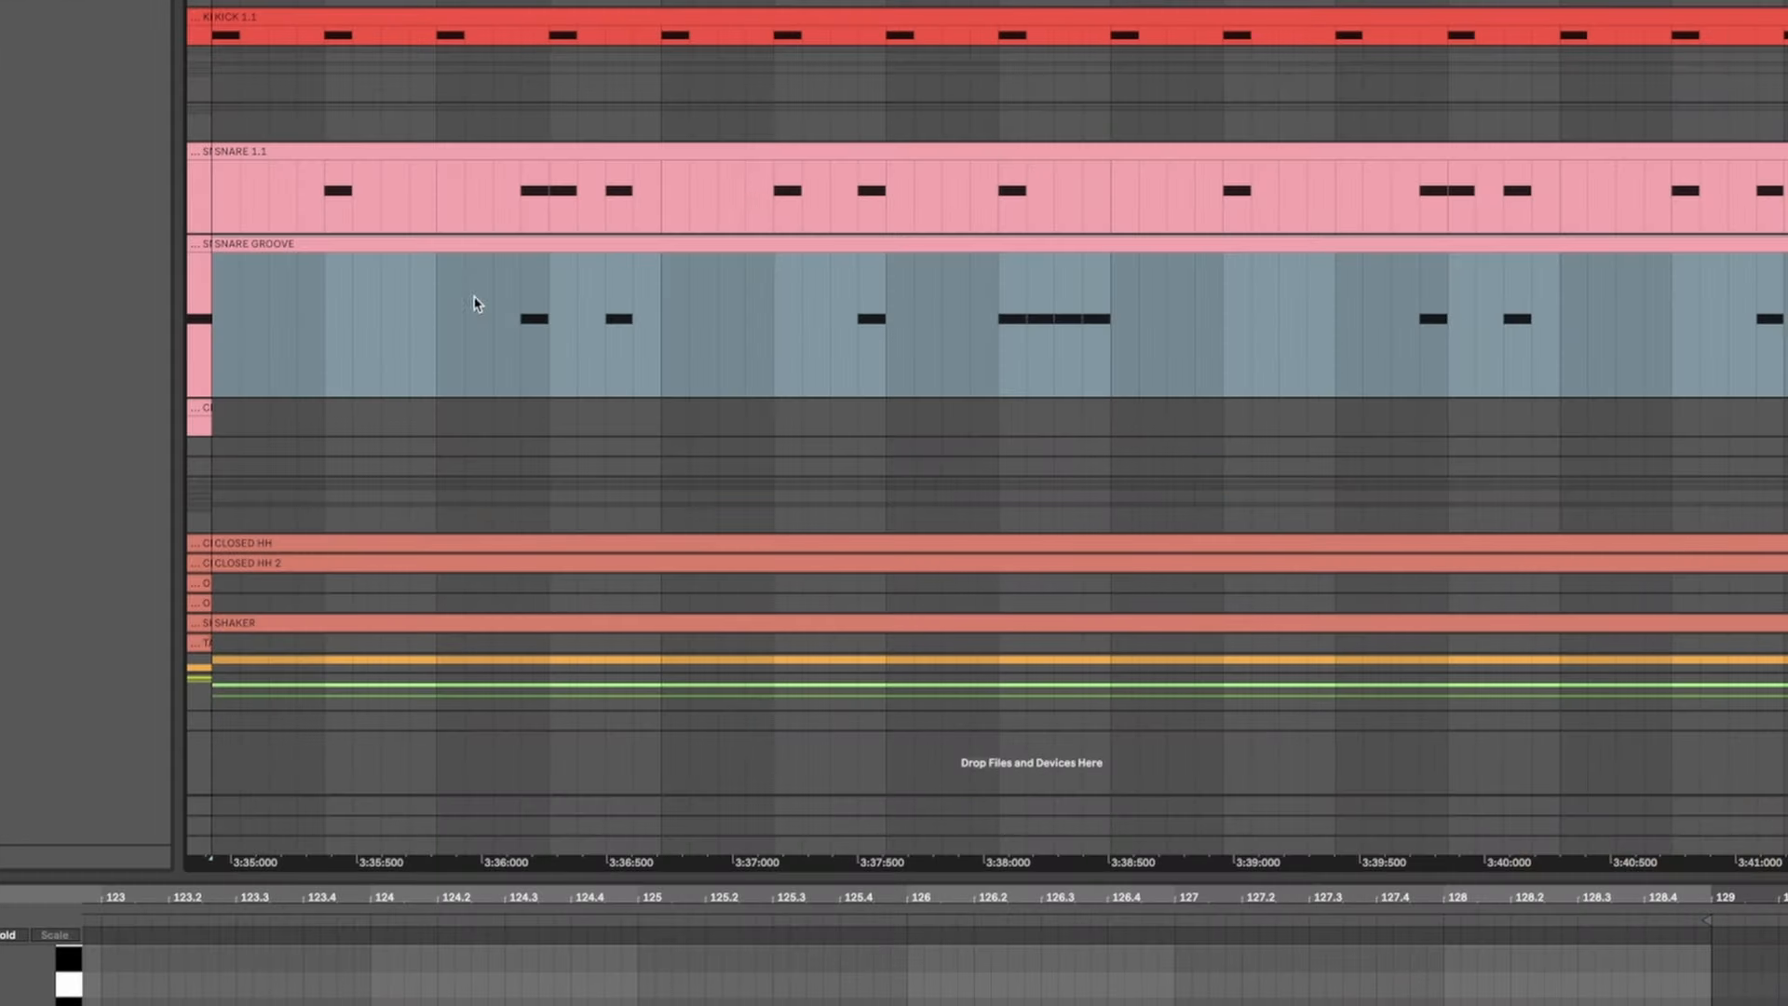
{"action": "scroll", "coordinate": [527, 312], "scroll_direction": "up", "scroll_amount": 5}
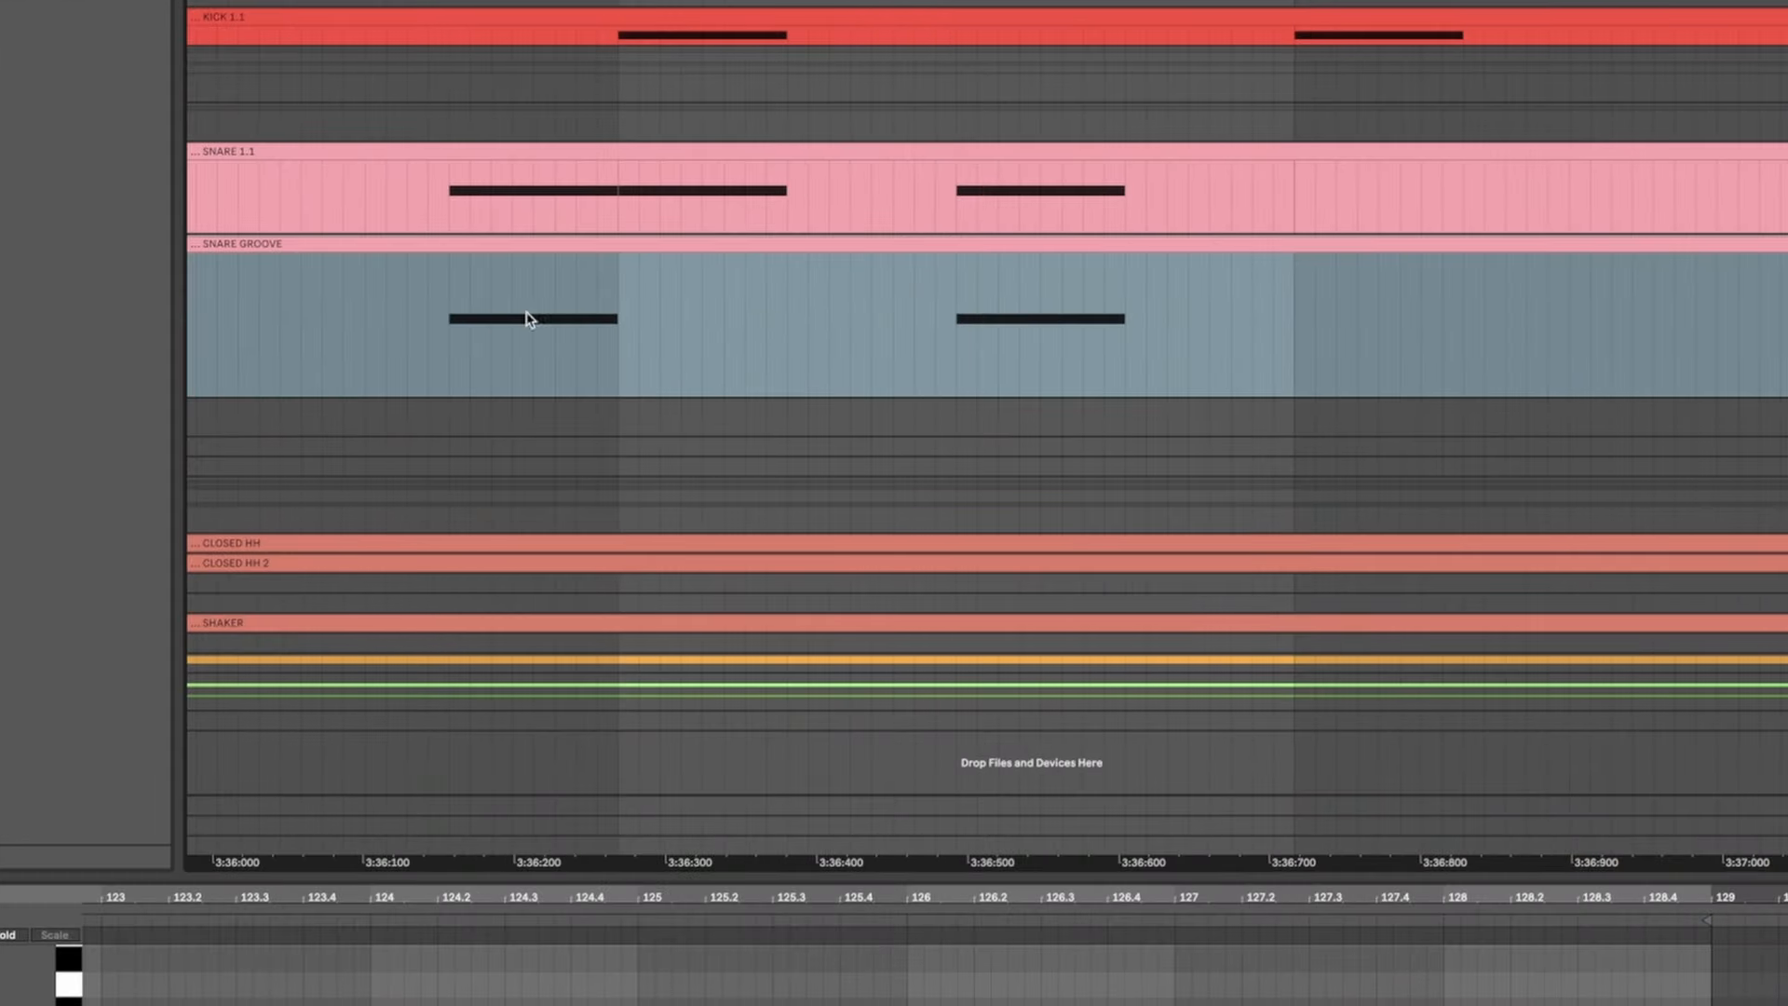
{"action": "scroll", "coordinate": [472, 313], "scroll_direction": "down", "scroll_amount": 5}
{"action": "scroll", "coordinate": [900, 293], "scroll_direction": "down", "scroll_amount": 2}
{"action": "scroll", "coordinate": [900, 300], "scroll_direction": "down", "scroll_amount": 2}
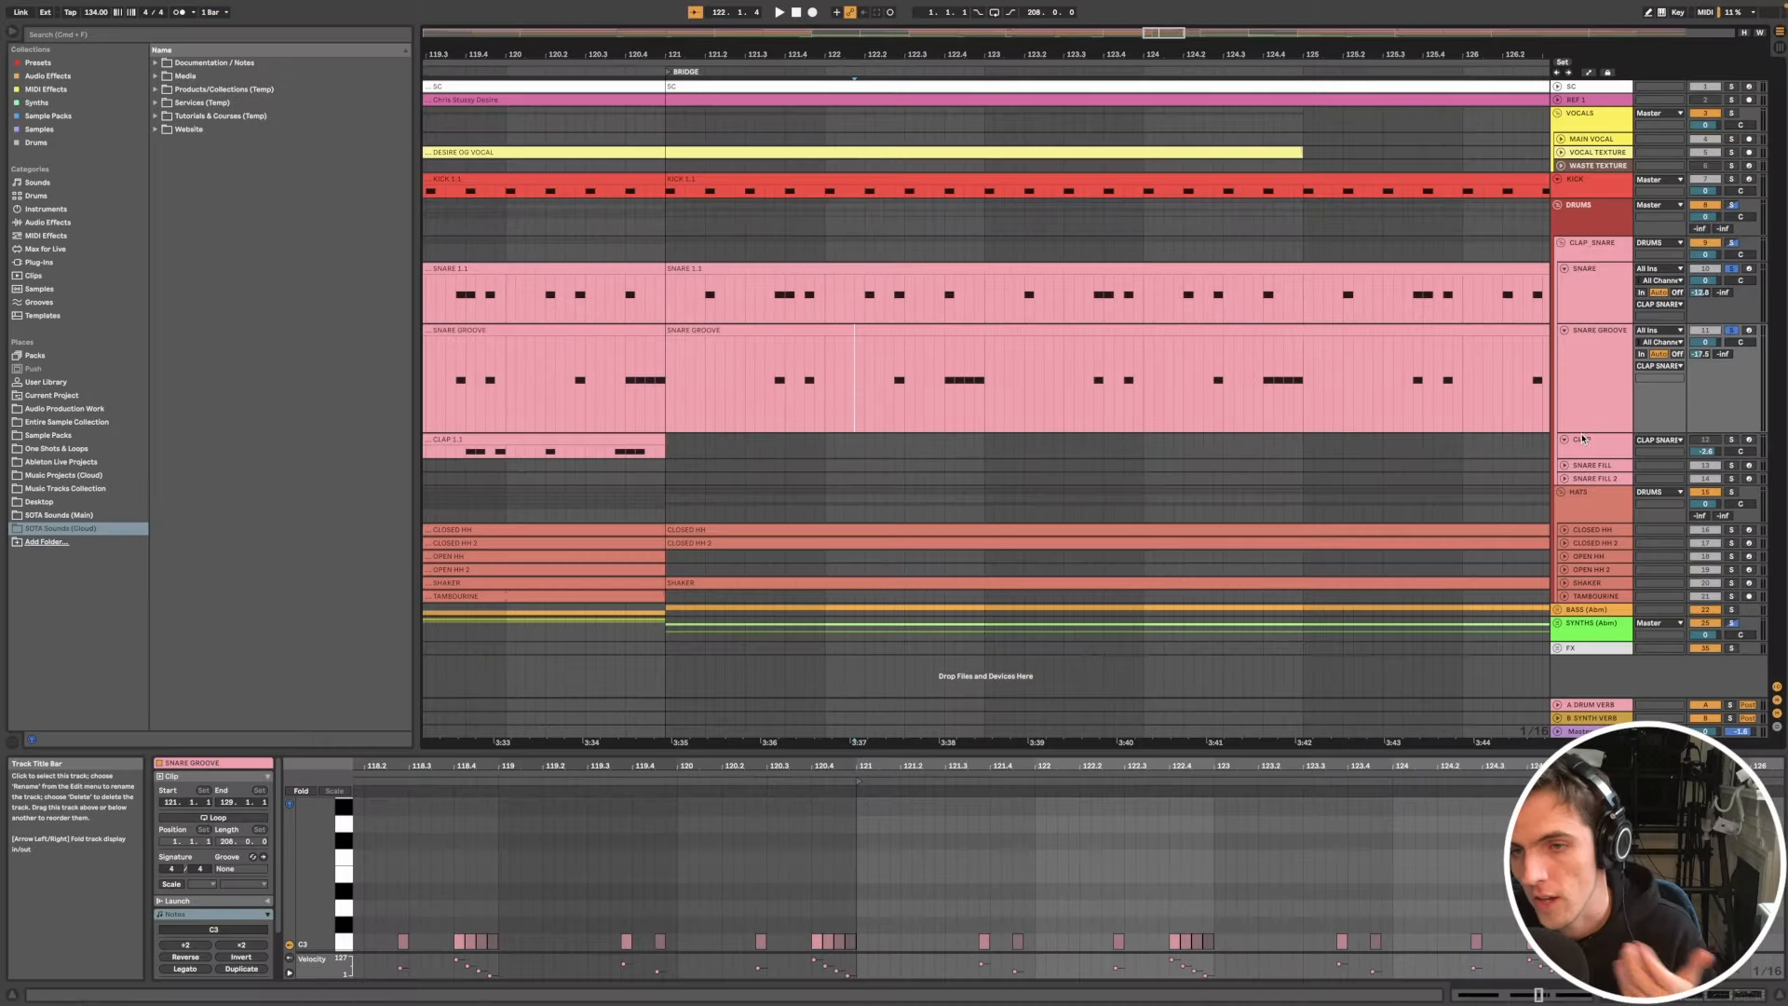
Step: Reduce the SNARE track's lane height and follow the snare layers through the break into the build
{"action": "left_click", "coordinate": [1590, 354]}
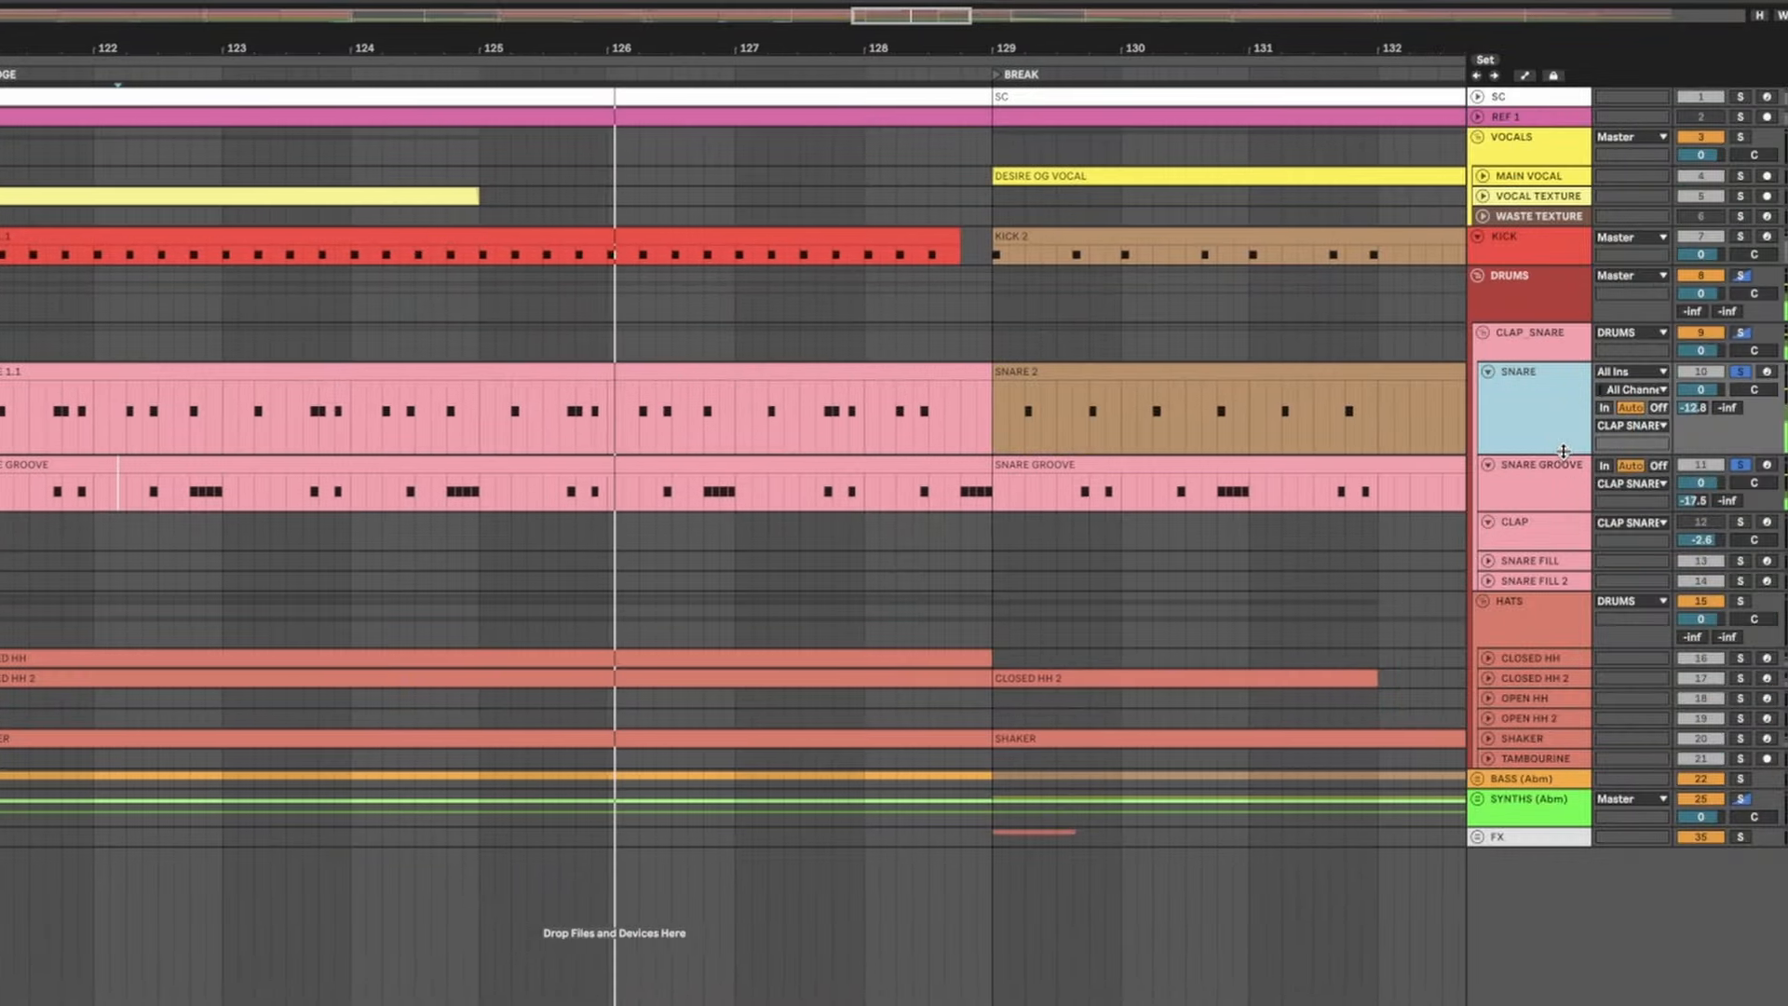
{"action": "left_click_drag", "start_coordinate": [1563, 452], "coordinate": [1564, 418]}
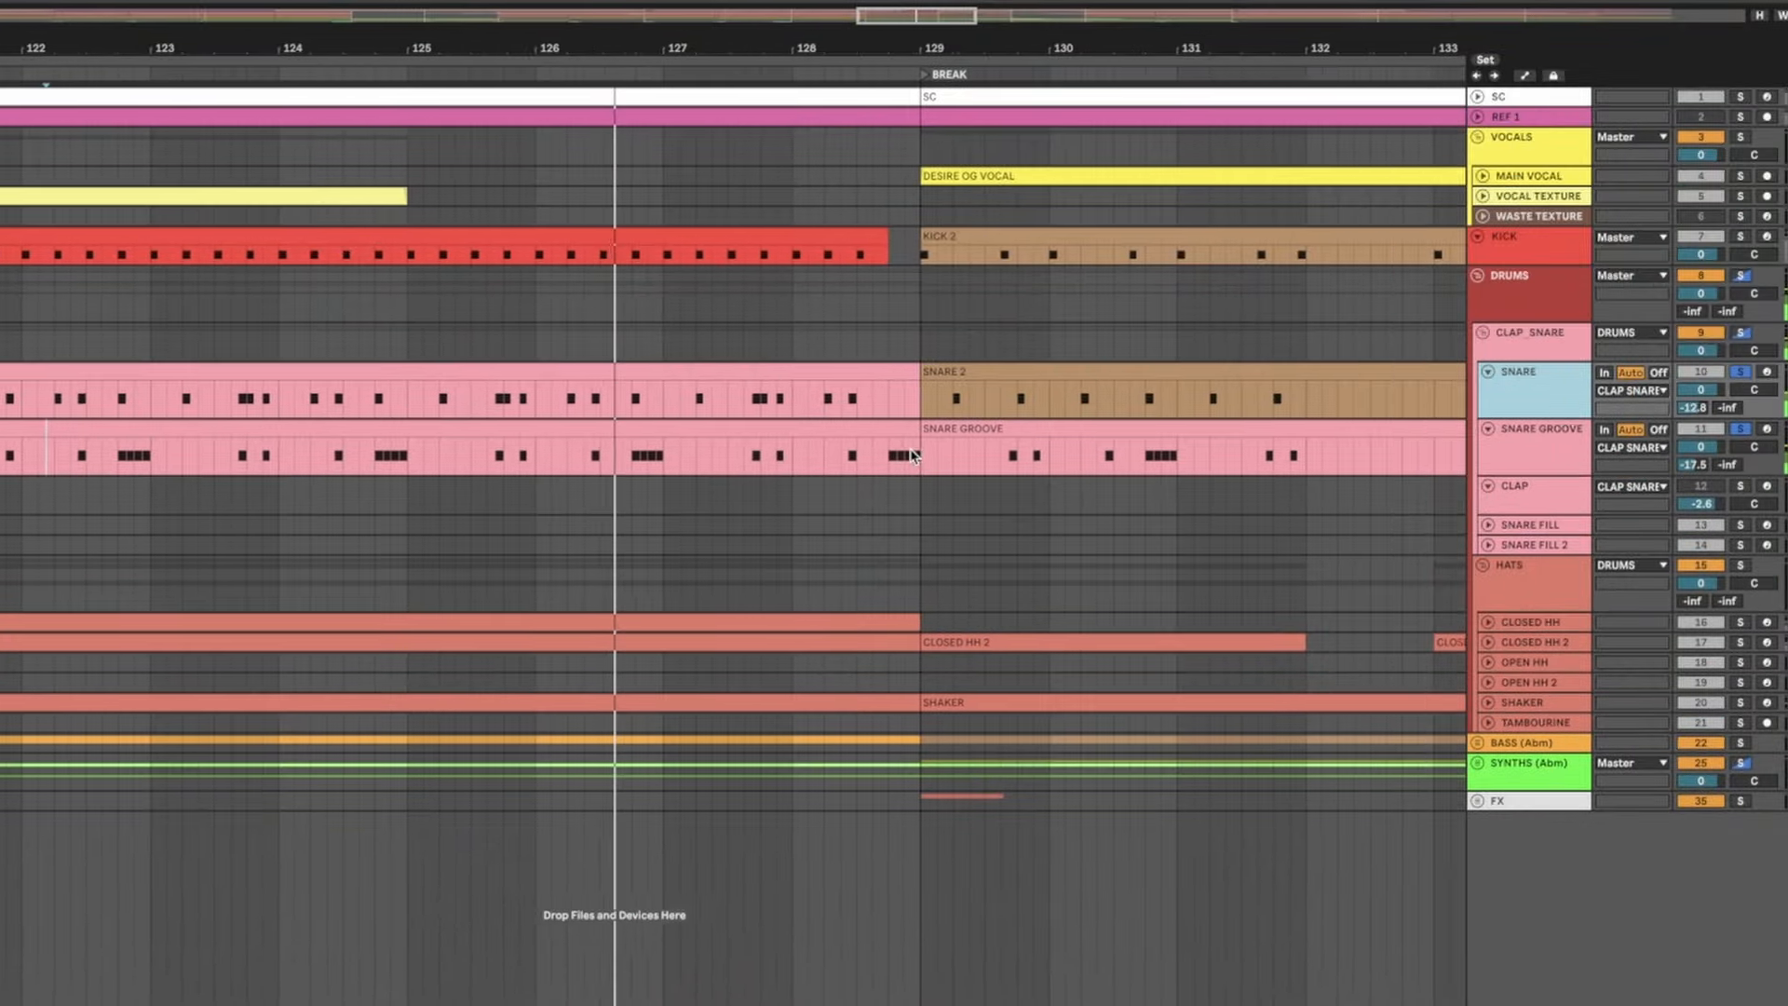
{"action": "key", "text": "minus"}
{"action": "scroll", "coordinate": [913, 454], "scroll_direction": "left", "scroll_amount": 2}
{"action": "scroll", "coordinate": [914, 451], "scroll_direction": "down", "scroll_amount": 2}
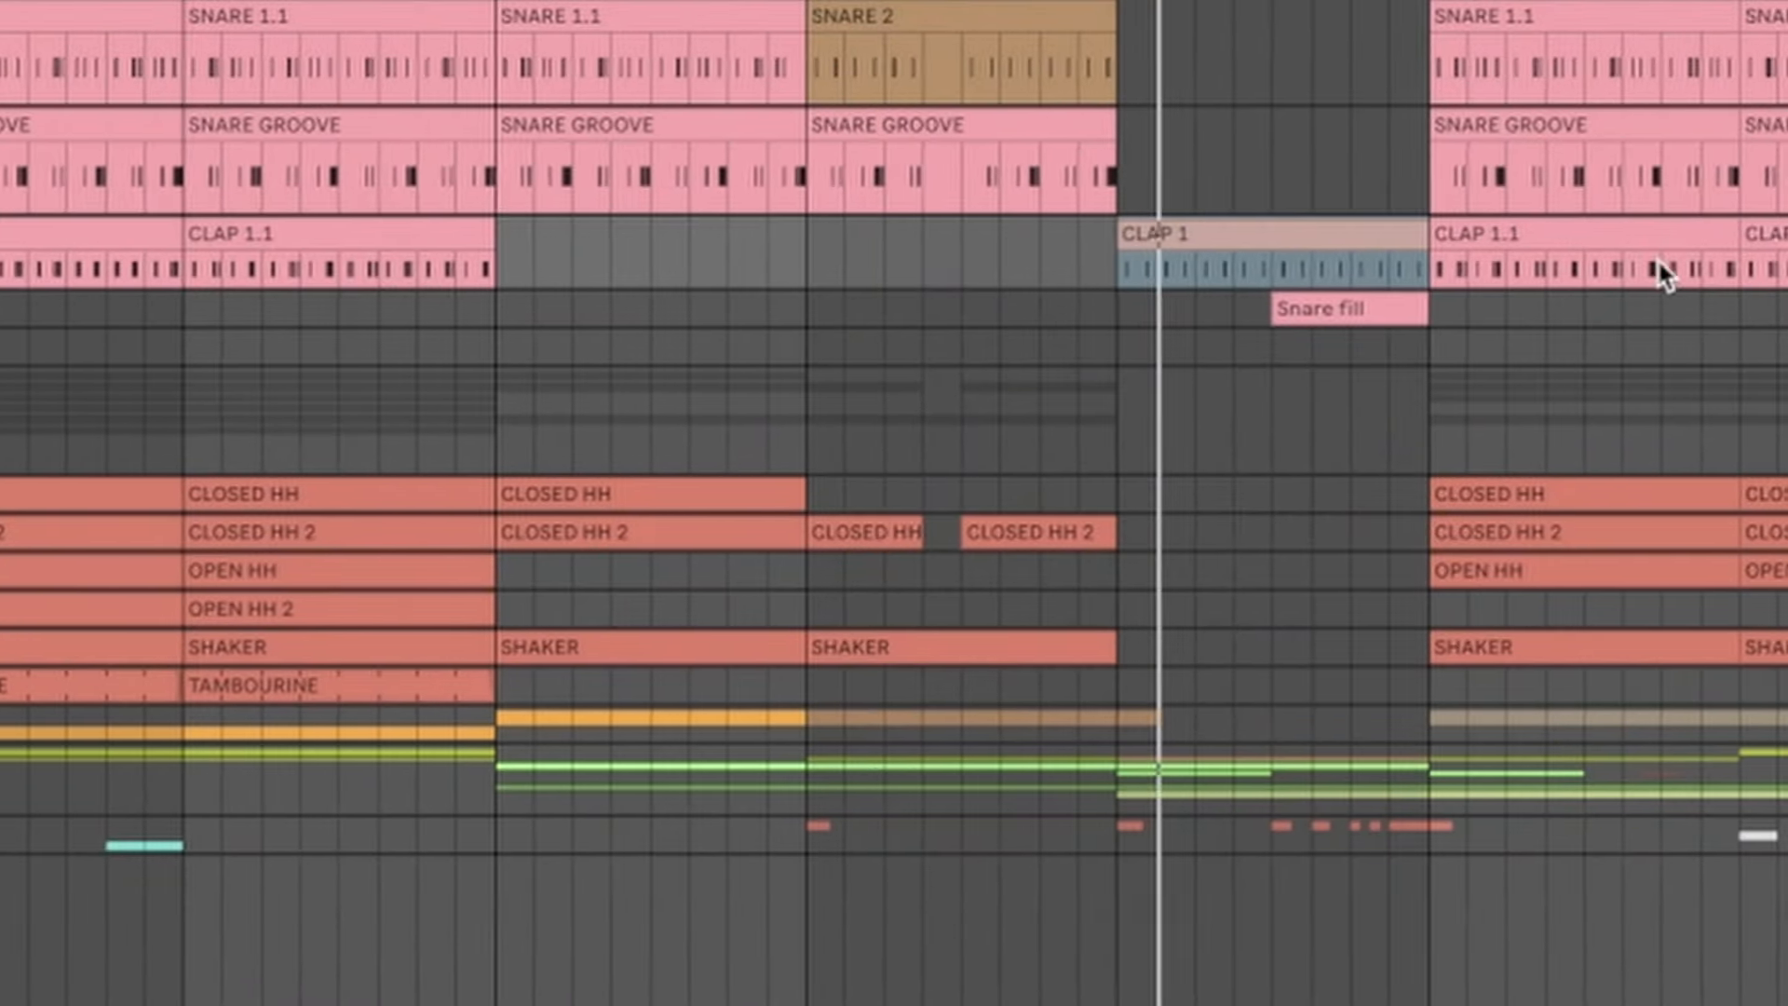
Step: Solo the CLAP track and increase its lane height to show the CLAP 1 notes in the build
{"action": "scroll", "coordinate": [1524, 244], "scroll_direction": "up", "scroll_amount": 8}
{"action": "left_click", "coordinate": [1528, 246]}
{"action": "scroll", "coordinate": [1528, 246], "scroll_direction": "right", "scroll_amount": 5}
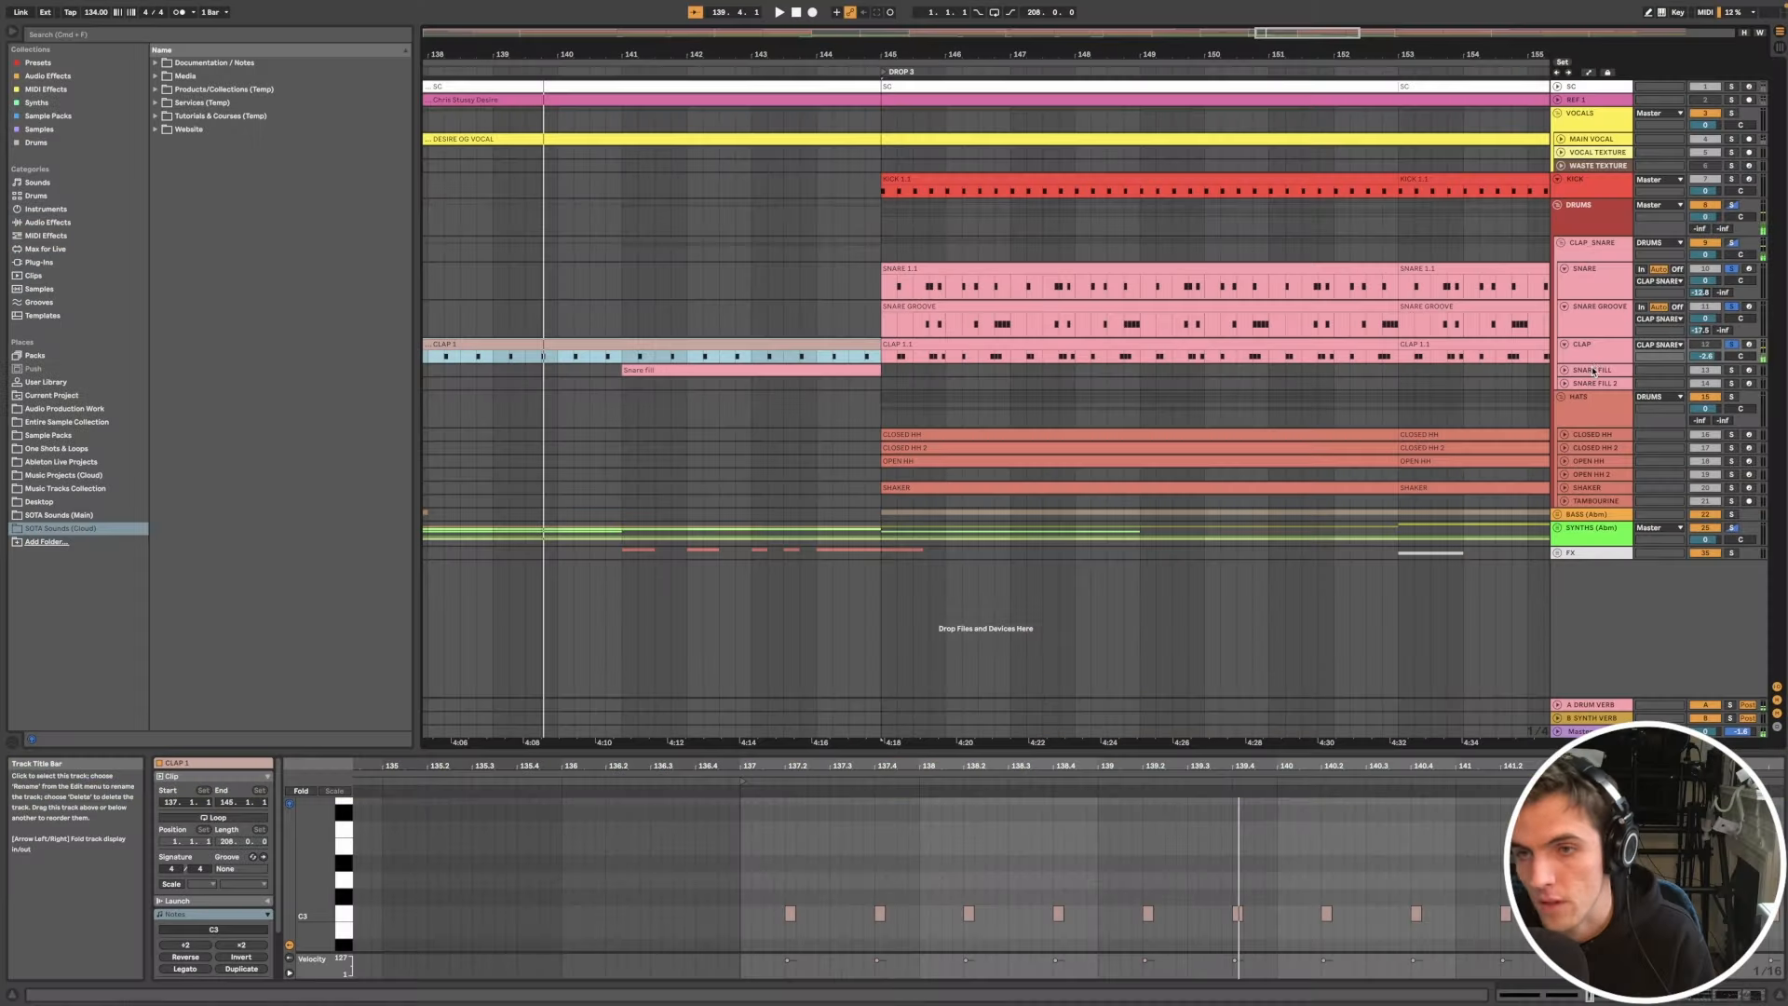
{"action": "left_click_drag", "start_coordinate": [1596, 363], "coordinate": [1597, 389]}
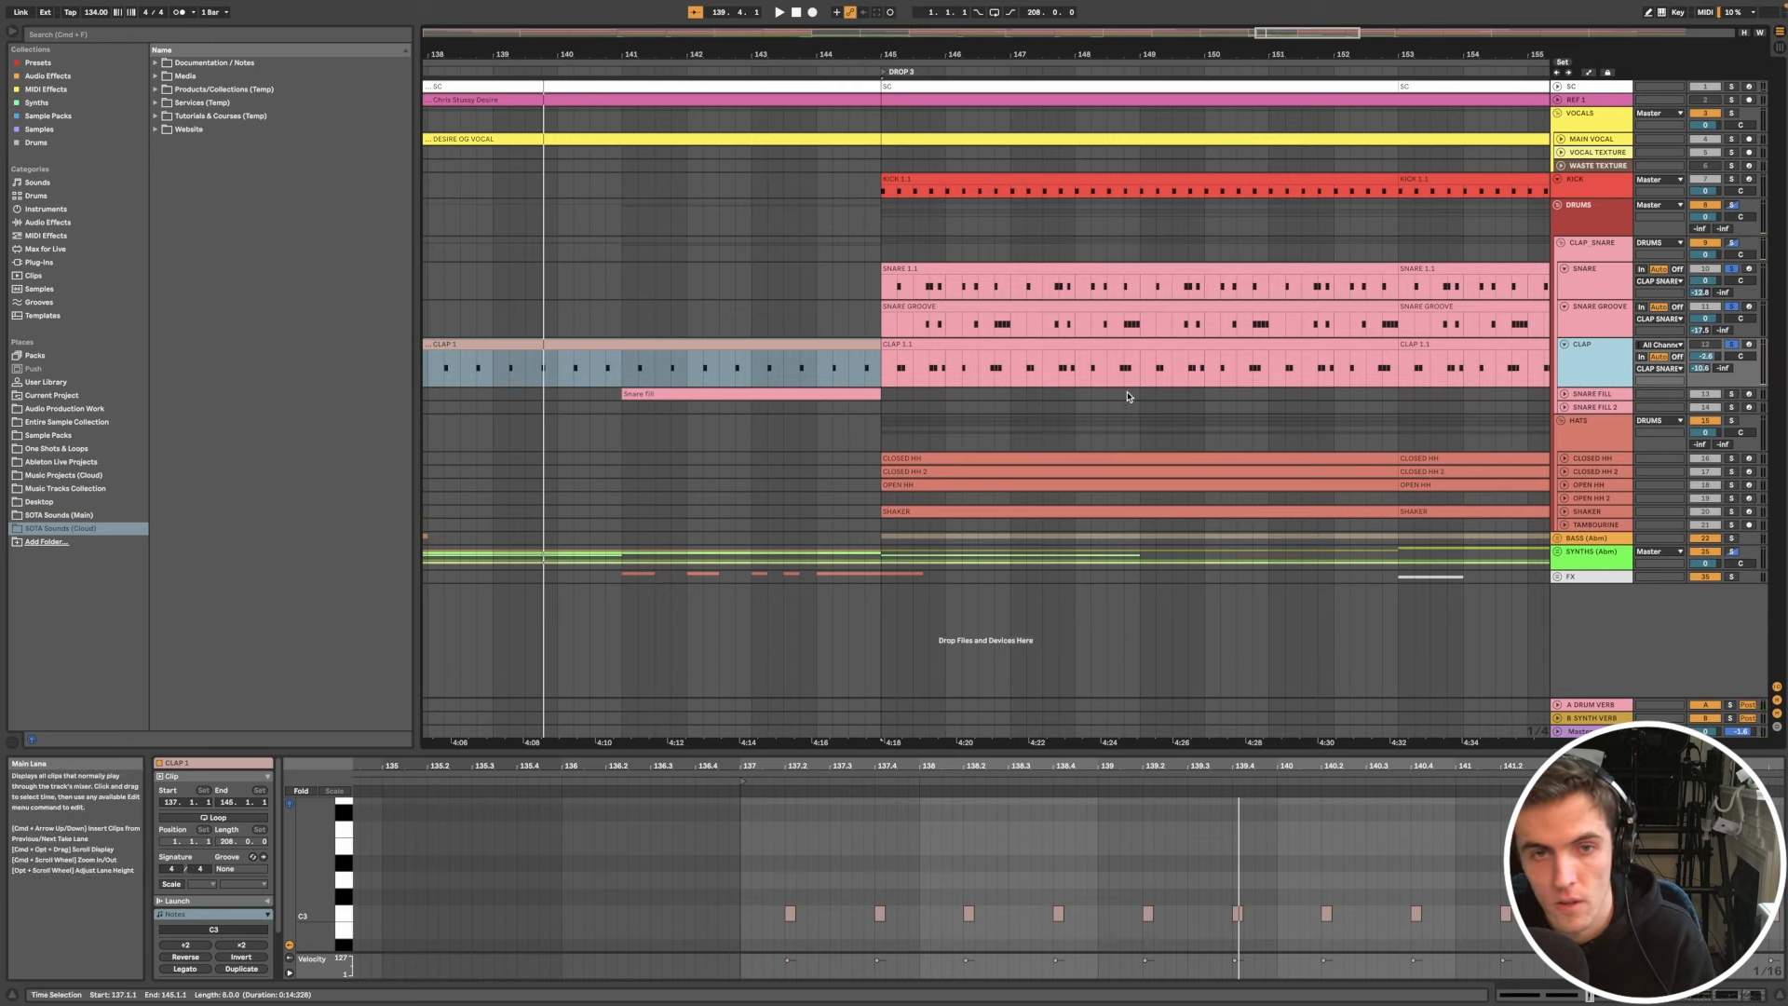
Step: Compare the CLAP 1.1 clip at bar 145 with the SNARE 1.1 clip over the same bars
{"action": "scroll", "coordinate": [1126, 396], "scroll_direction": "up", "scroll_amount": 3}
{"action": "left_click", "coordinate": [1118, 349]}
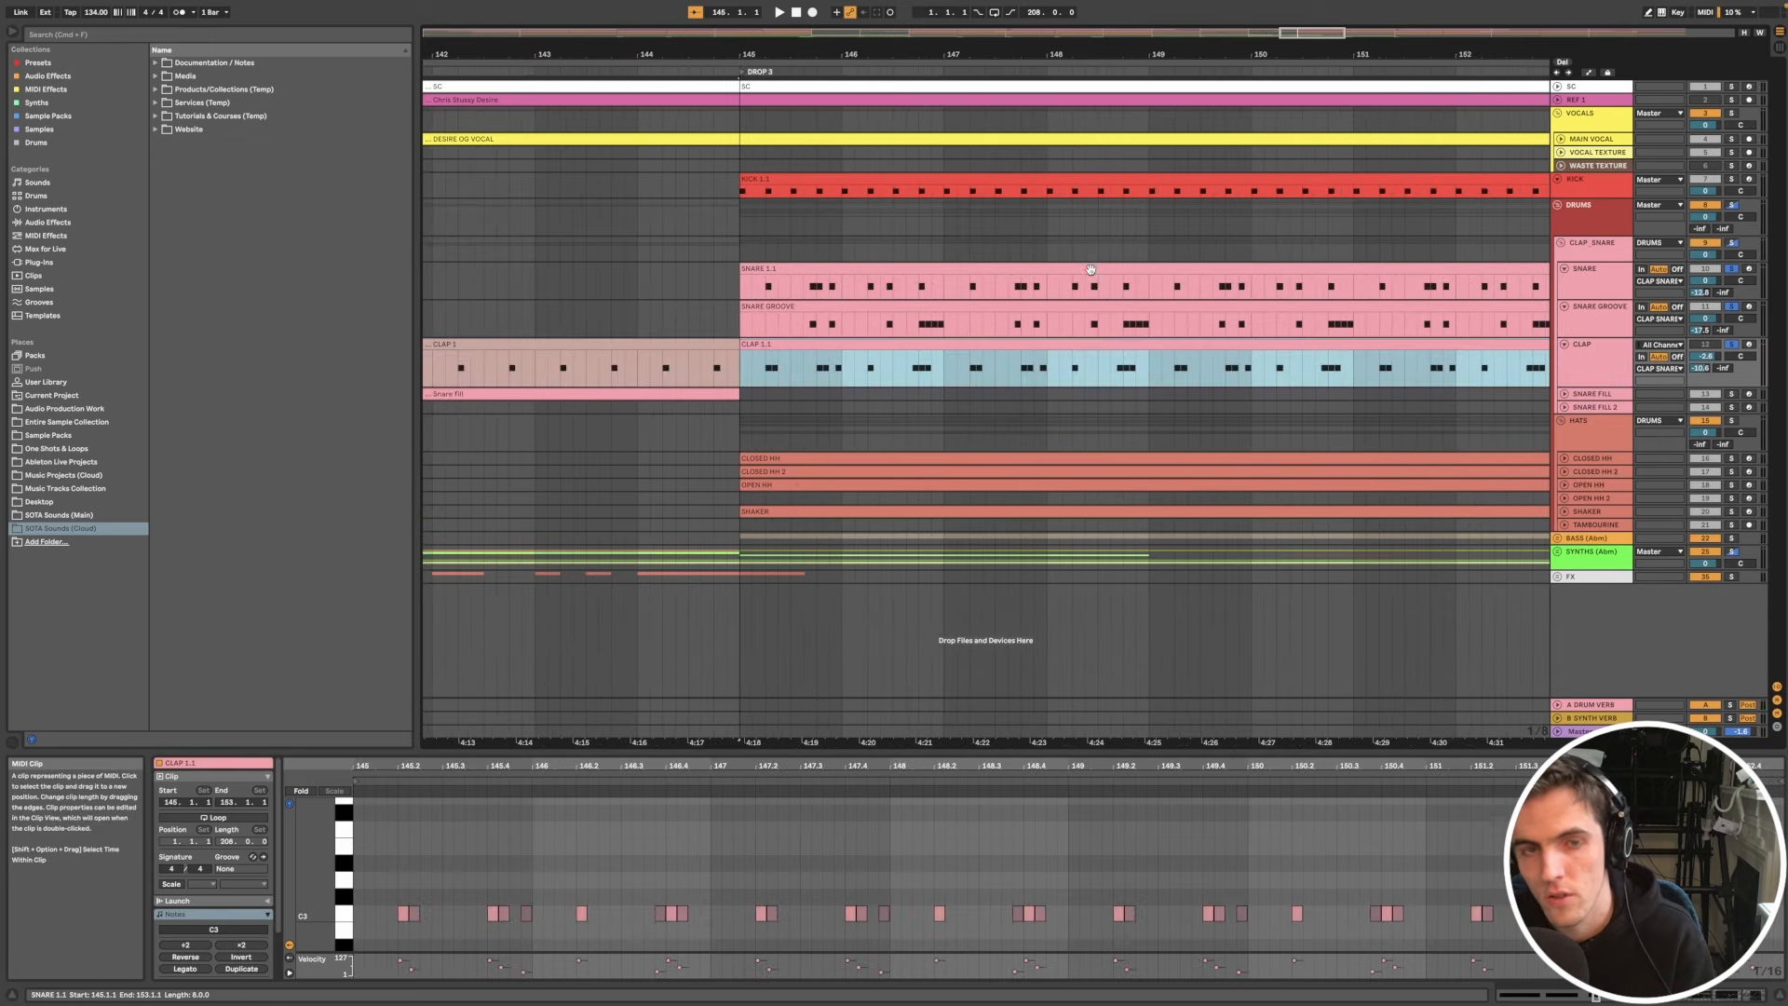
{"action": "left_click", "coordinate": [1091, 270]}
{"action": "left_click", "coordinate": [1143, 373]}
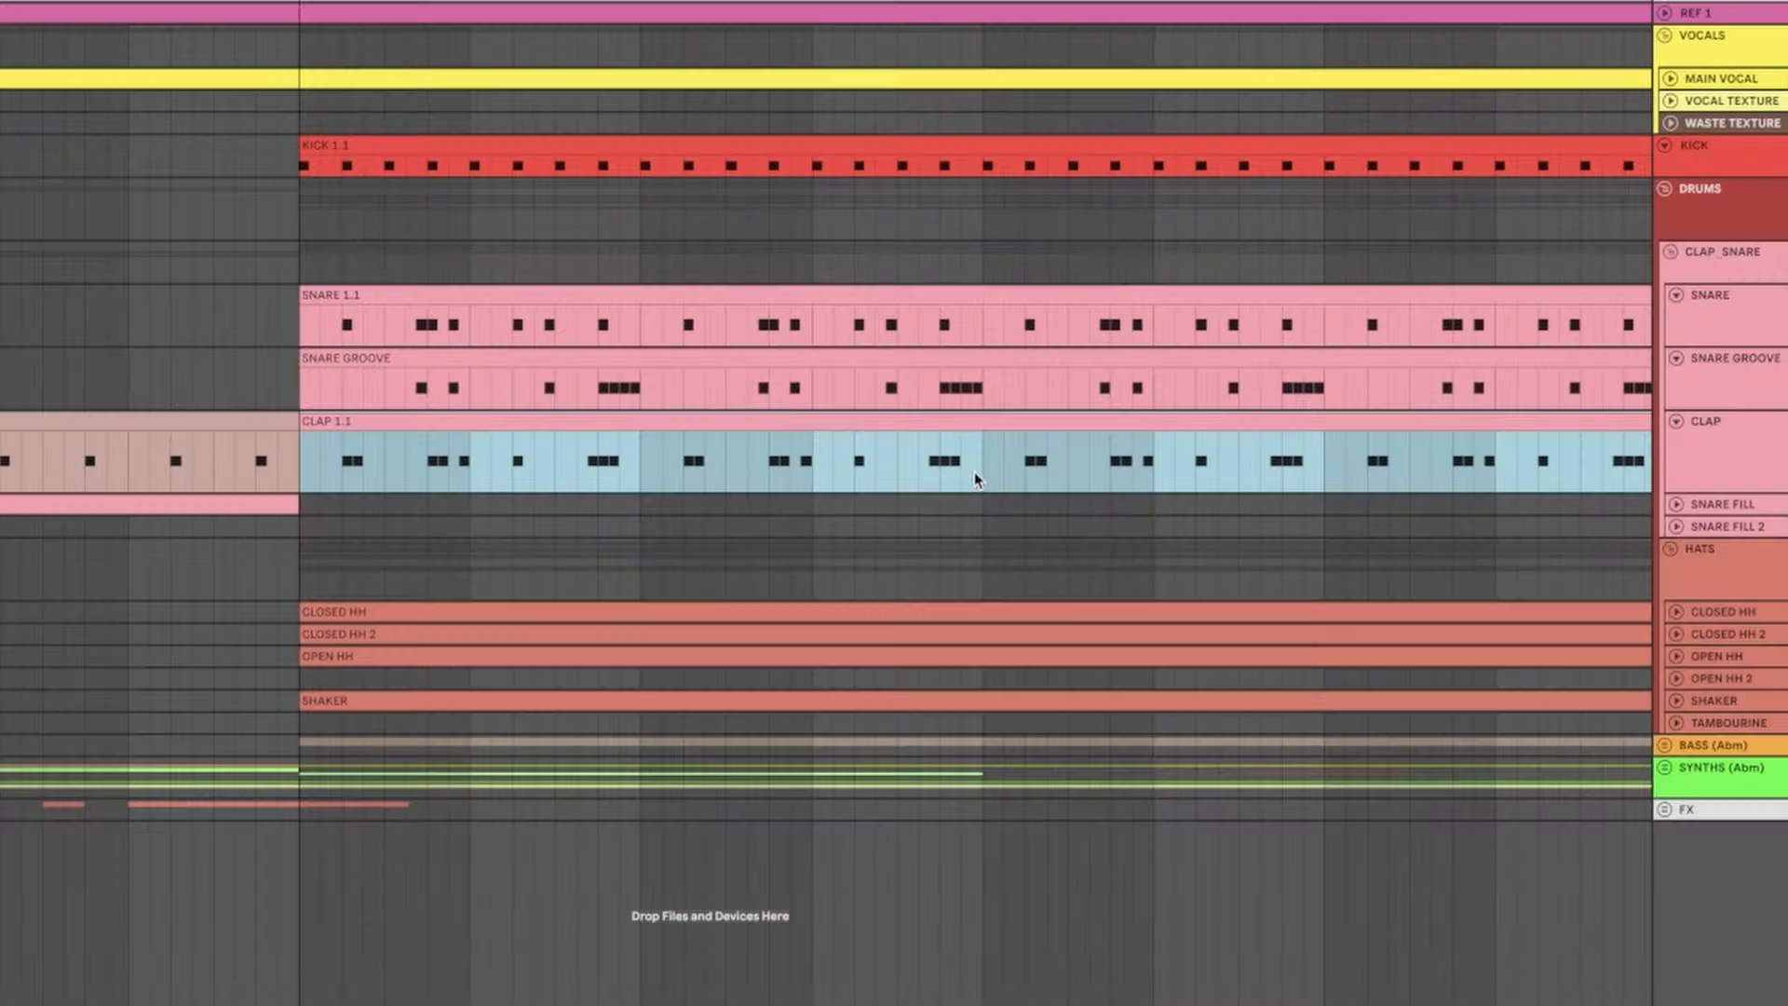
Step: Audition the layered snare, snare groove and clap clips around the start of DROP 3
{"action": "scroll", "coordinate": [968, 473], "scroll_direction": "down", "scroll_amount": 3}
{"action": "scroll", "coordinate": [969, 473], "scroll_direction": "right", "scroll_amount": 3}
{"action": "scroll", "coordinate": [968, 473], "scroll_direction": "down", "scroll_amount": 3}
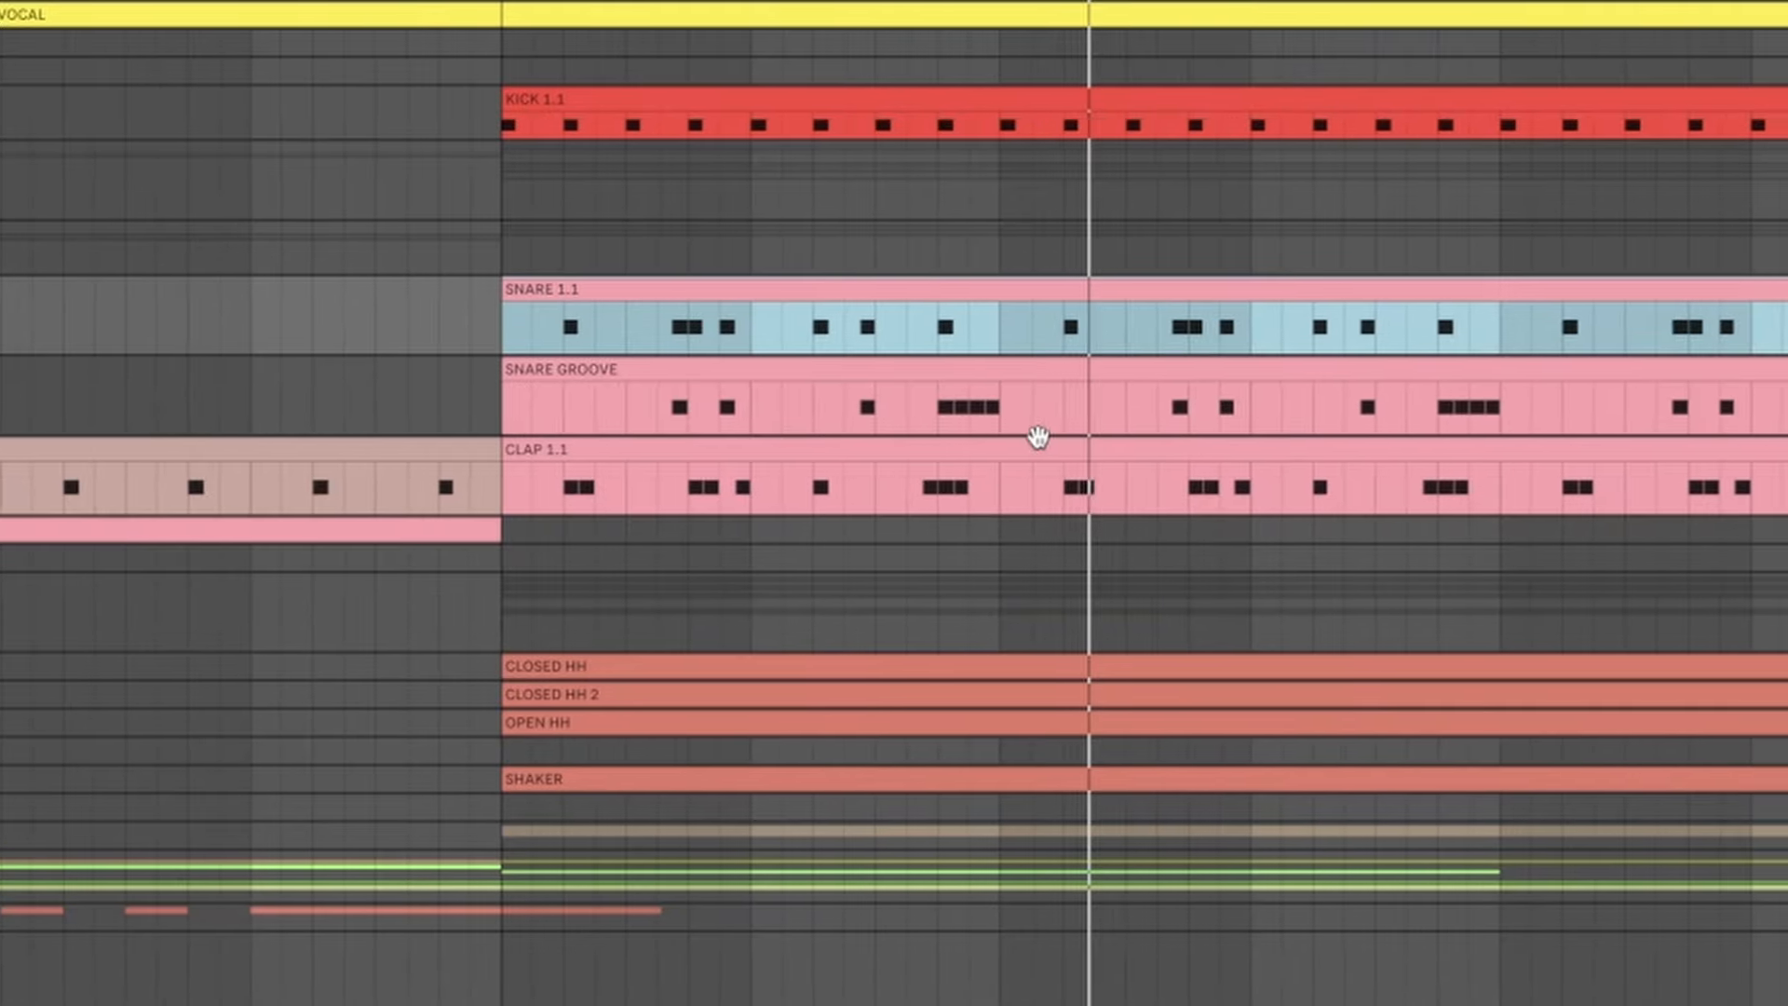
{"action": "scroll", "coordinate": [1323, 480], "scroll_direction": "down", "scroll_amount": 2}
{"action": "scroll", "coordinate": [1326, 479], "scroll_direction": "down", "scroll_amount": 2}
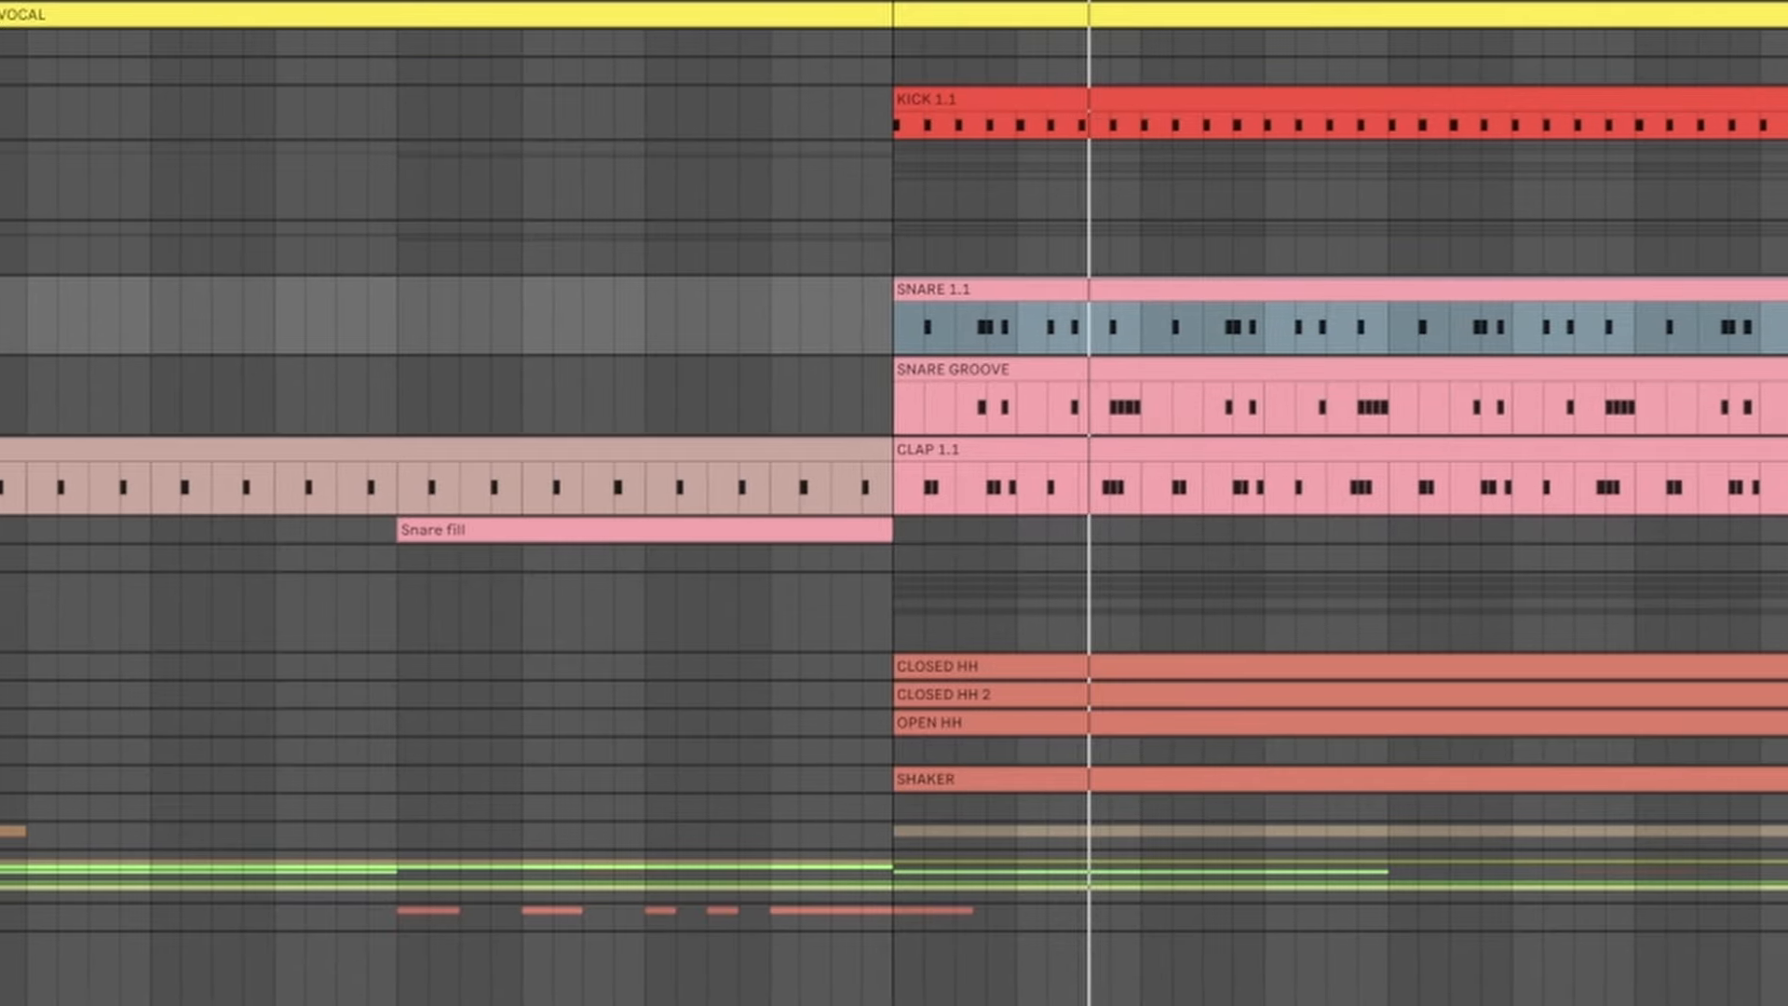
{"action": "scroll", "coordinate": [1665, 293], "scroll_direction": "down", "scroll_amount": 2}
{"action": "scroll", "coordinate": [1661, 296], "scroll_direction": "down", "scroll_amount": 2}
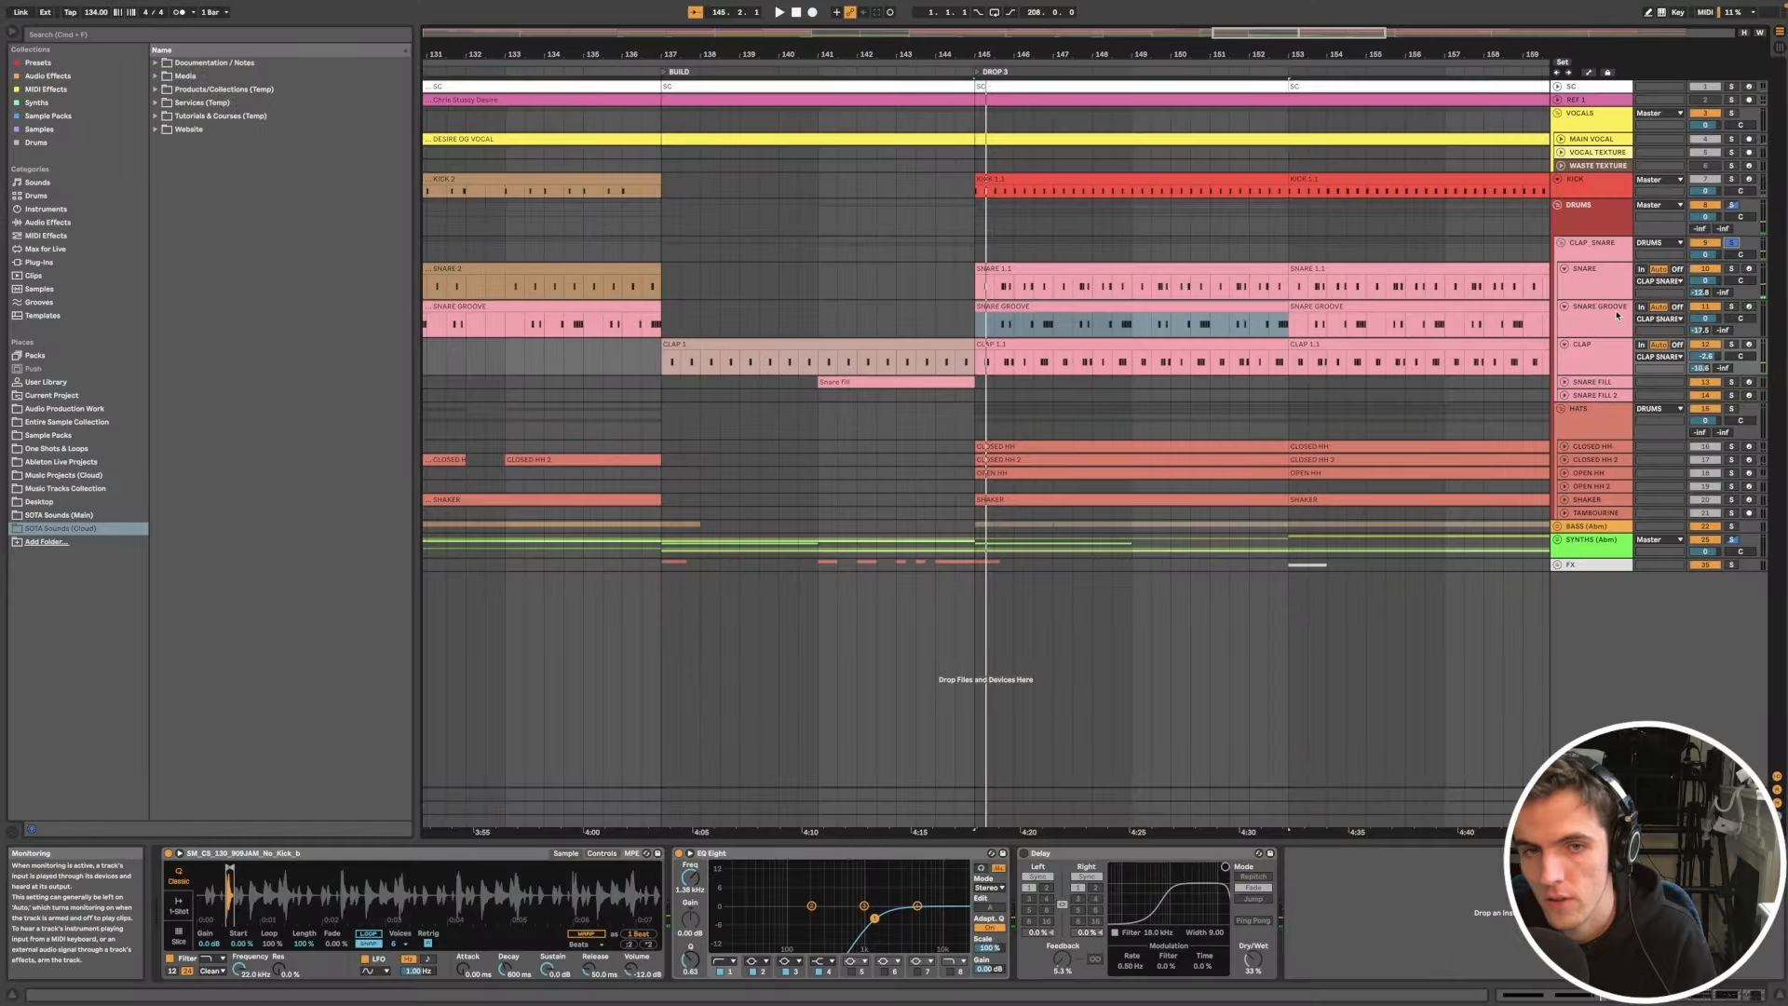
Step: Unfold the SNARE FILL track and open its Snare fill clip at bar 141 to inspect the build-up notes
{"action": "scroll", "coordinate": [1026, 361], "scroll_direction": "down", "scroll_amount": 4}
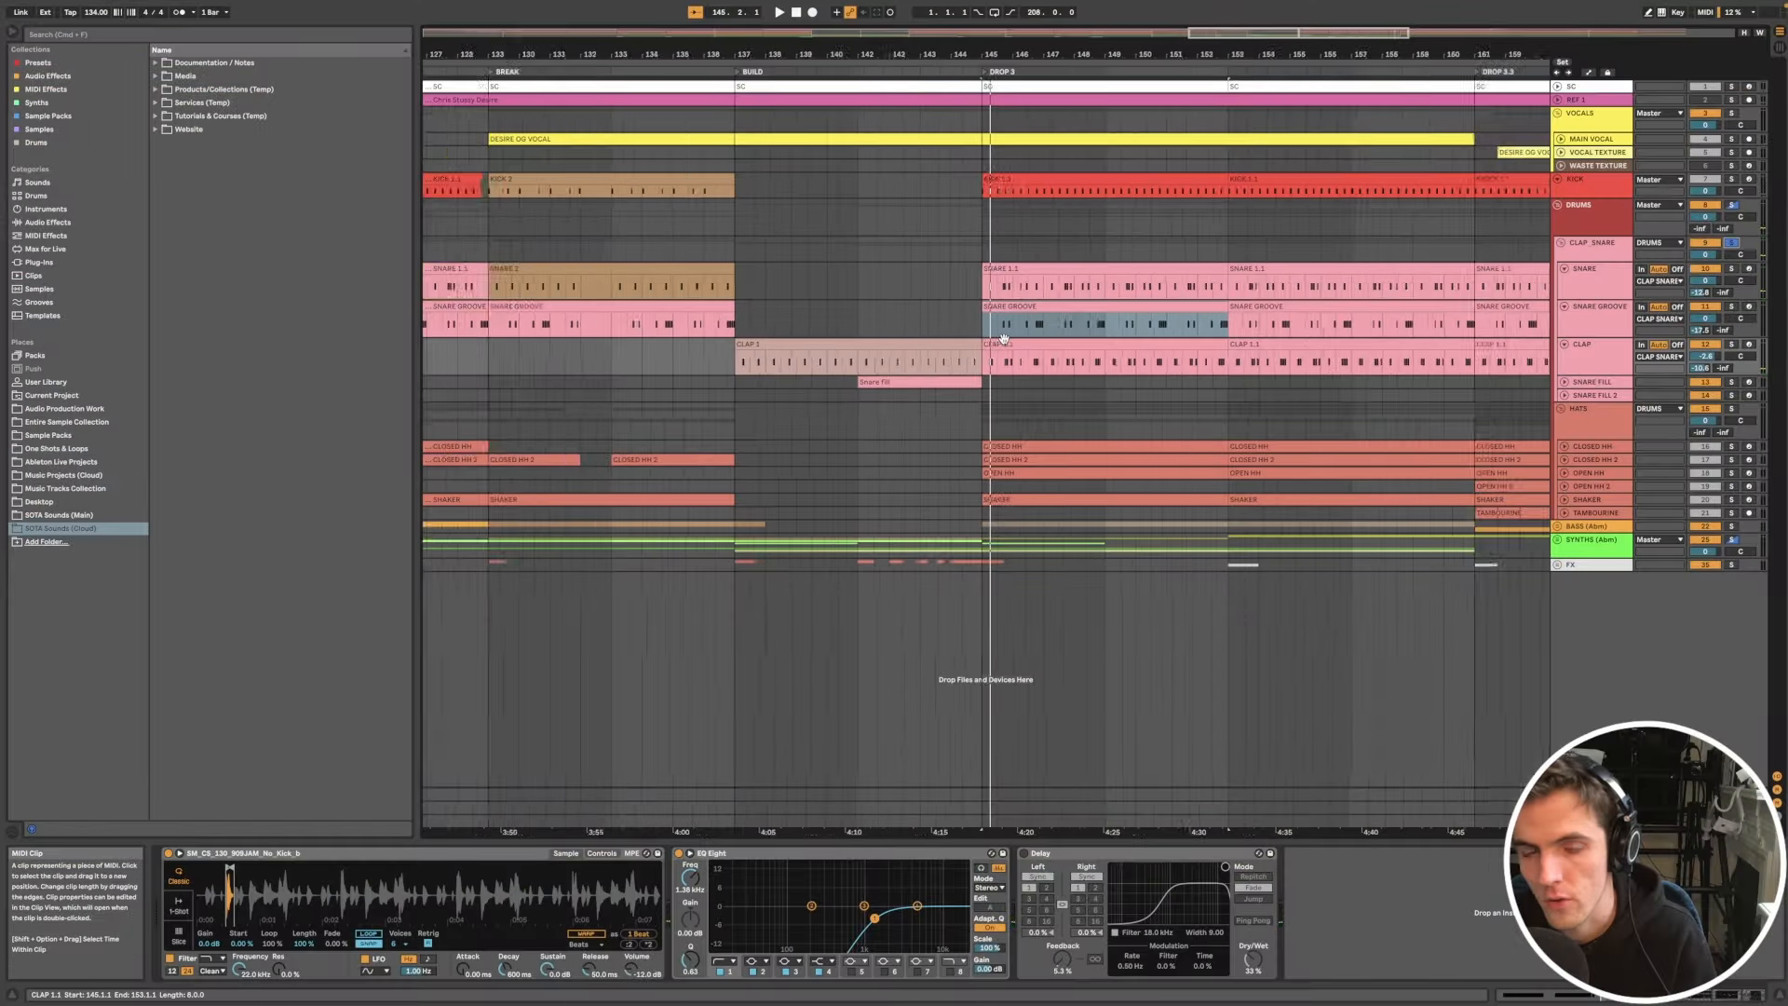
{"action": "scroll", "coordinate": [1043, 364], "scroll_direction": "left", "scroll_amount": 3}
{"action": "left_click", "coordinate": [1095, 386]}
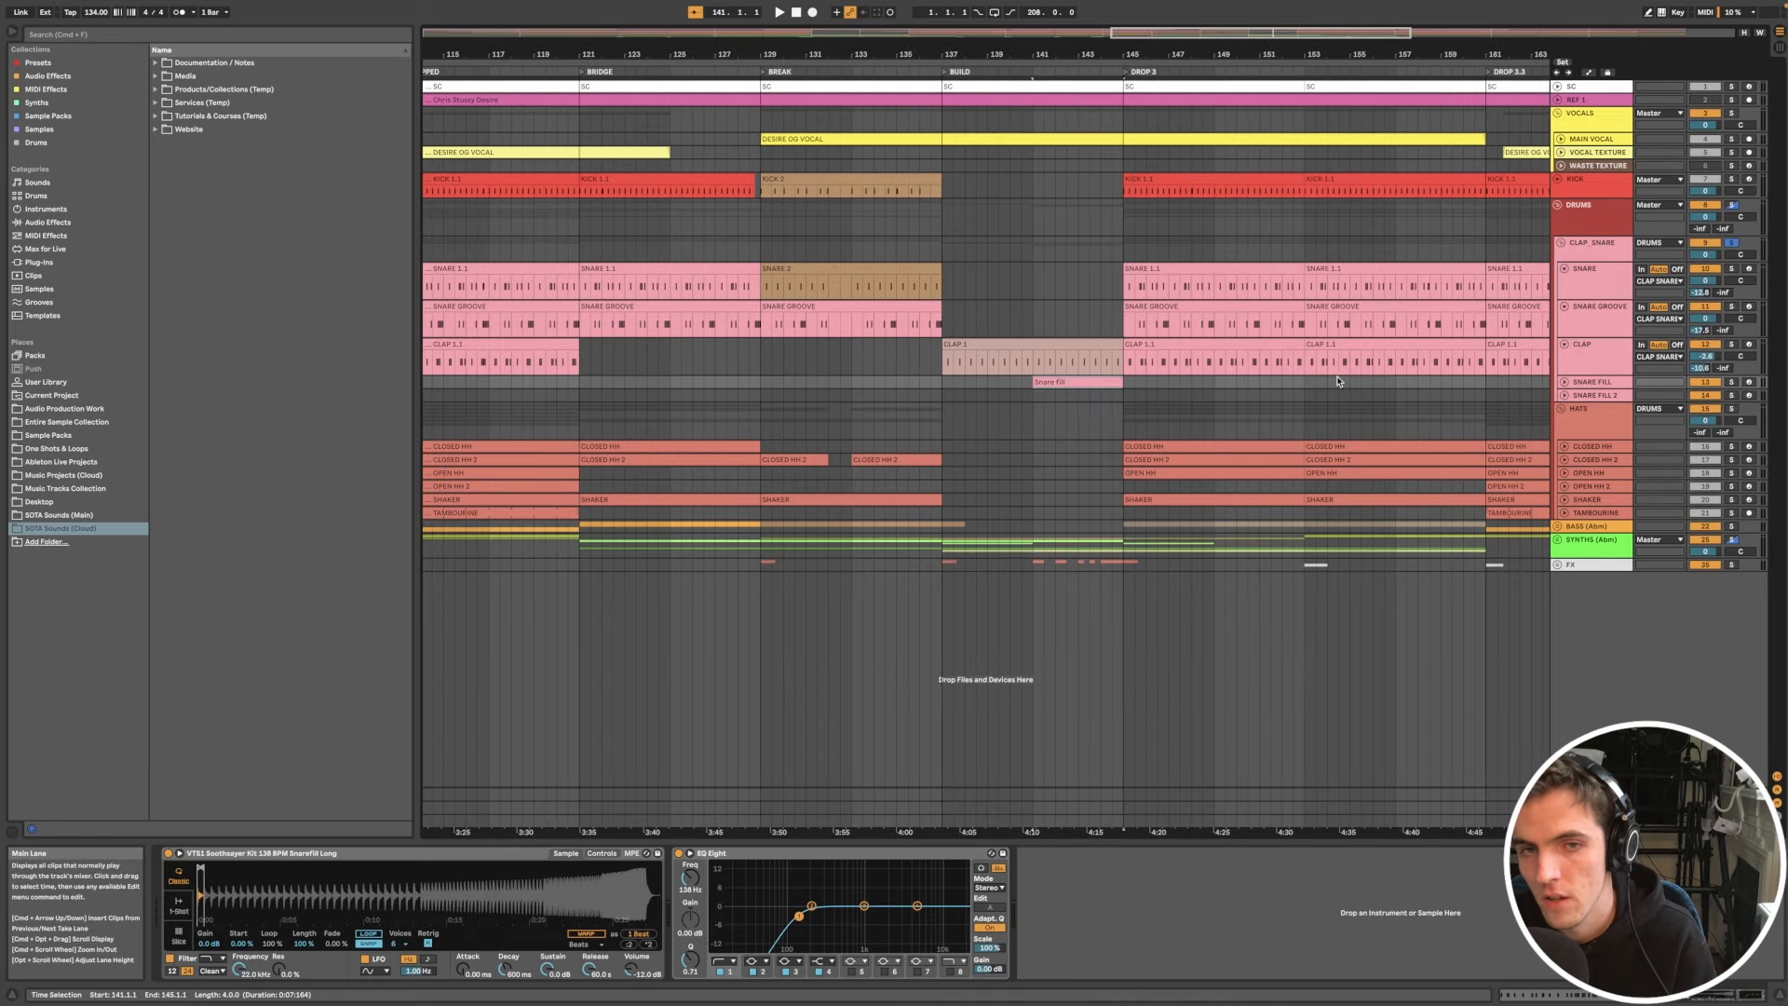
{"action": "left_click", "coordinate": [1566, 382]}
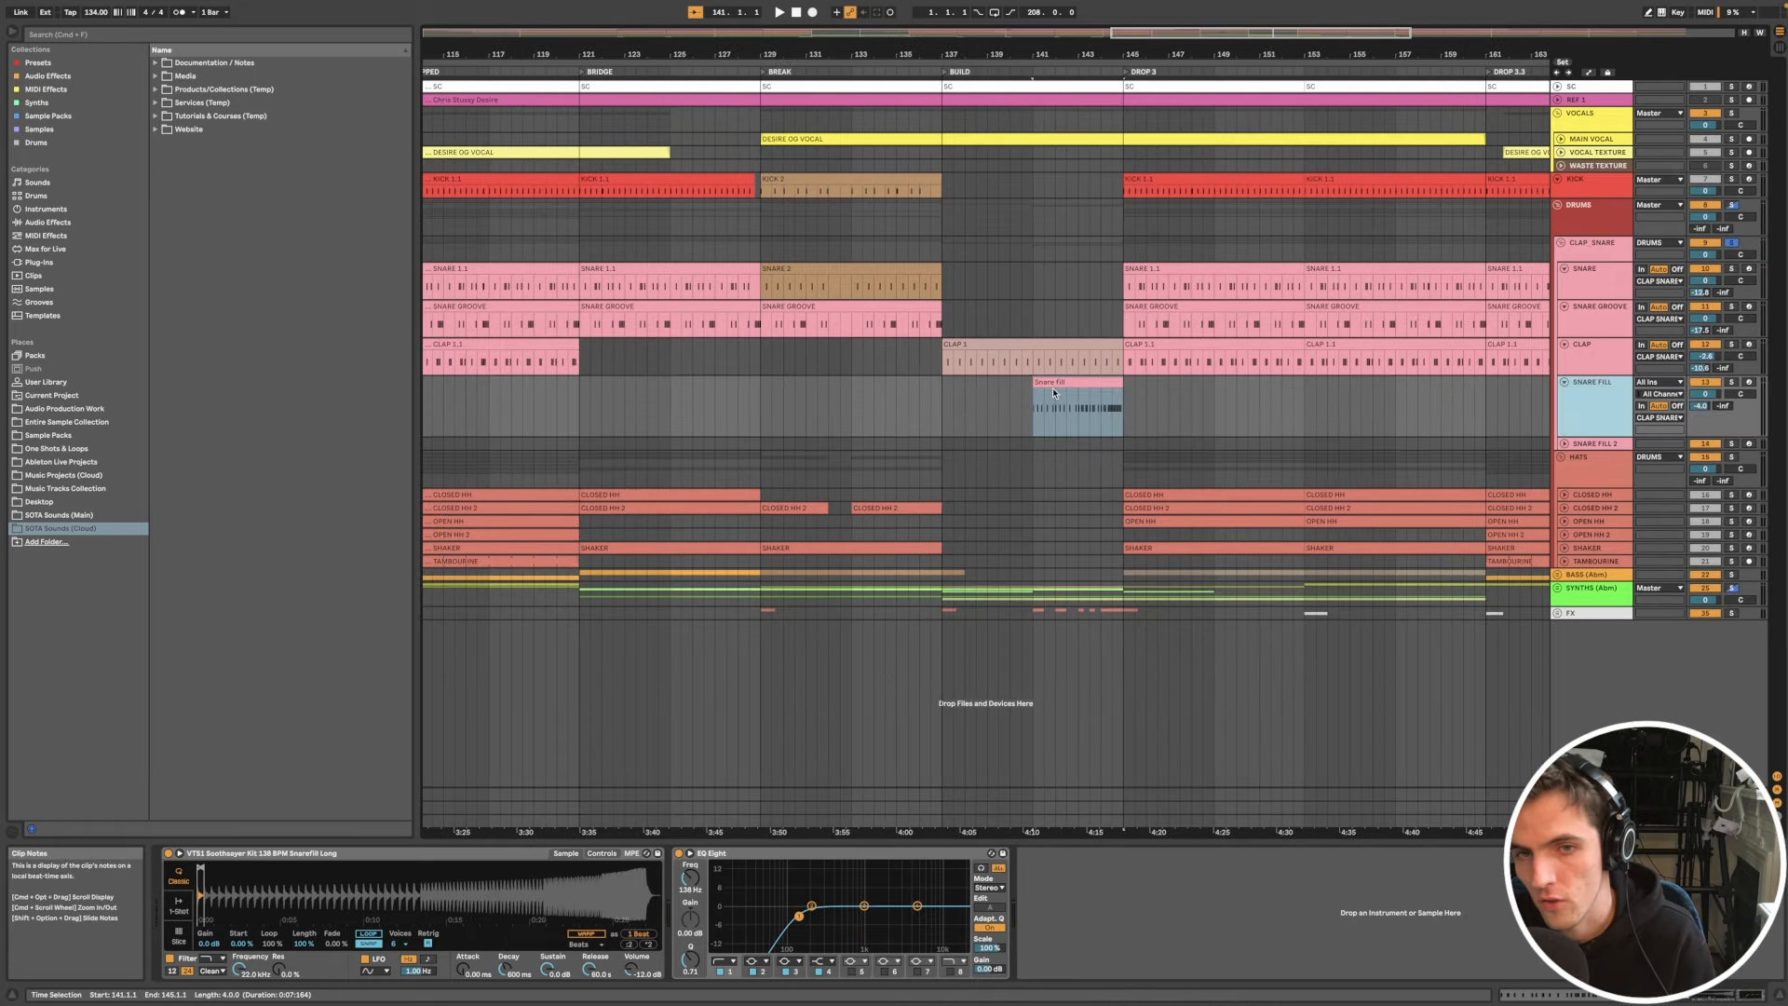
{"action": "scroll", "coordinate": [1053, 387], "scroll_direction": "up", "scroll_amount": 8}
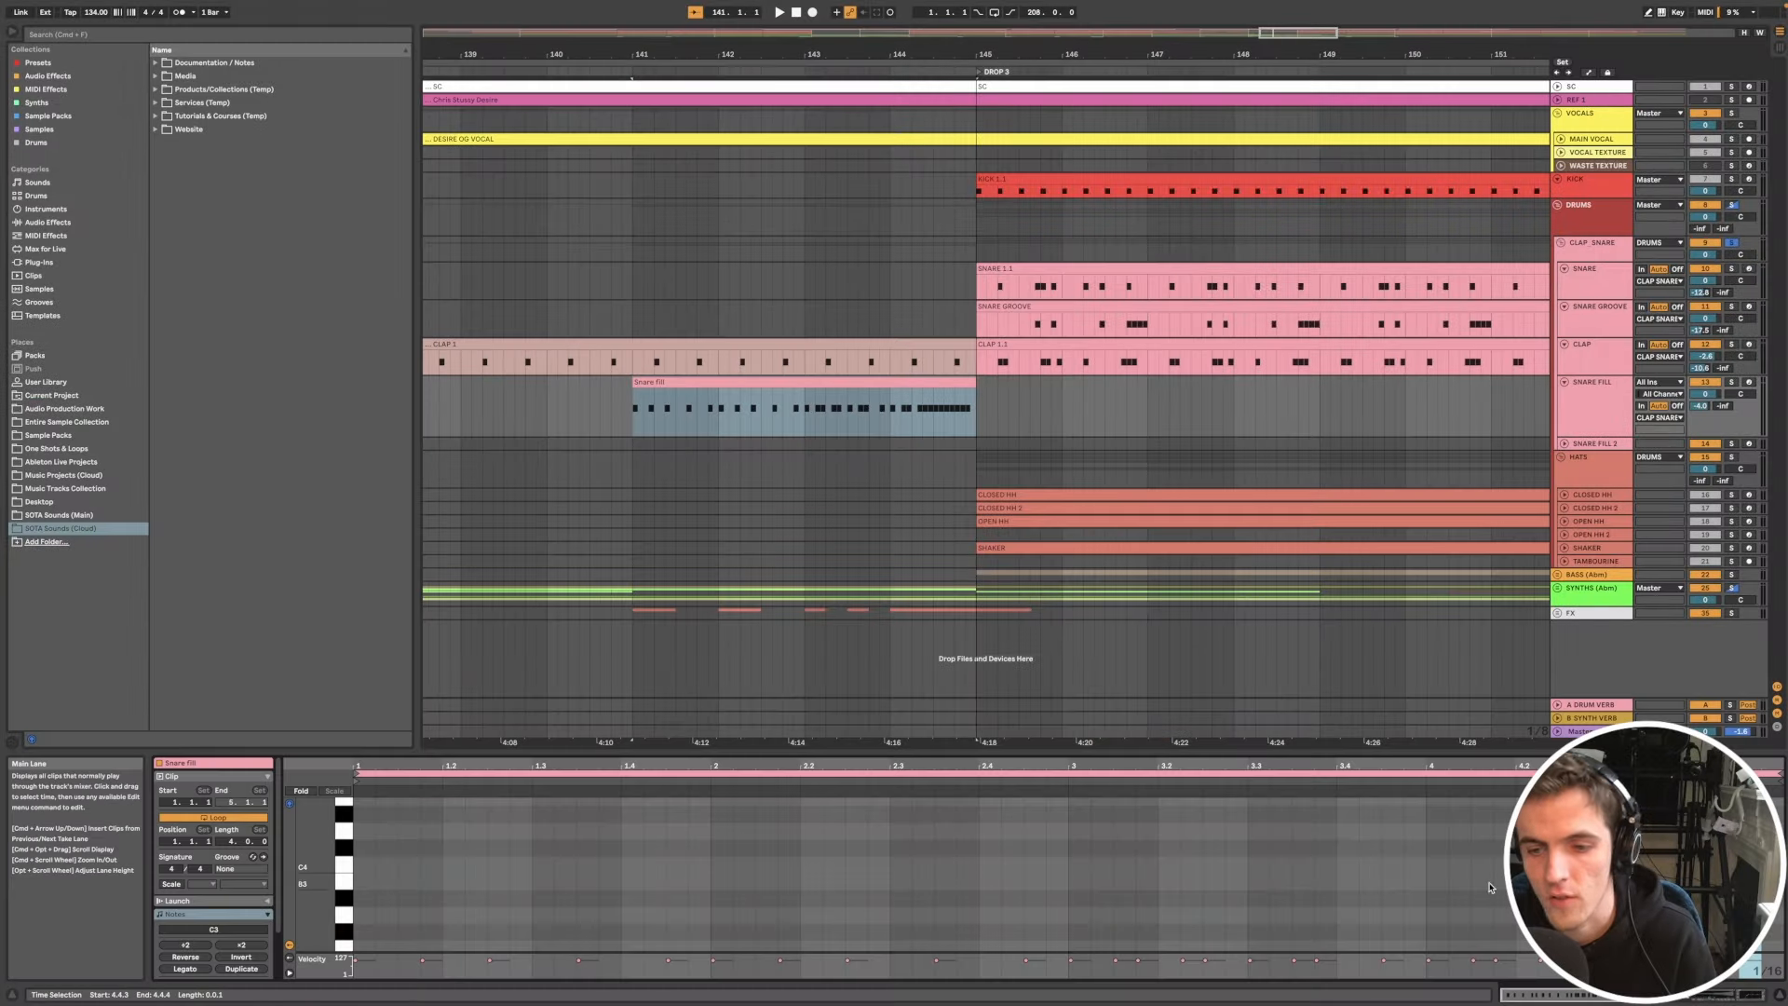
Step: Compare the samples and effects on the snare fill, snare, snare groove and clap tracks around DROP 2.2
{"action": "scroll", "coordinate": [1489, 887], "scroll_direction": "up", "scroll_amount": 5}
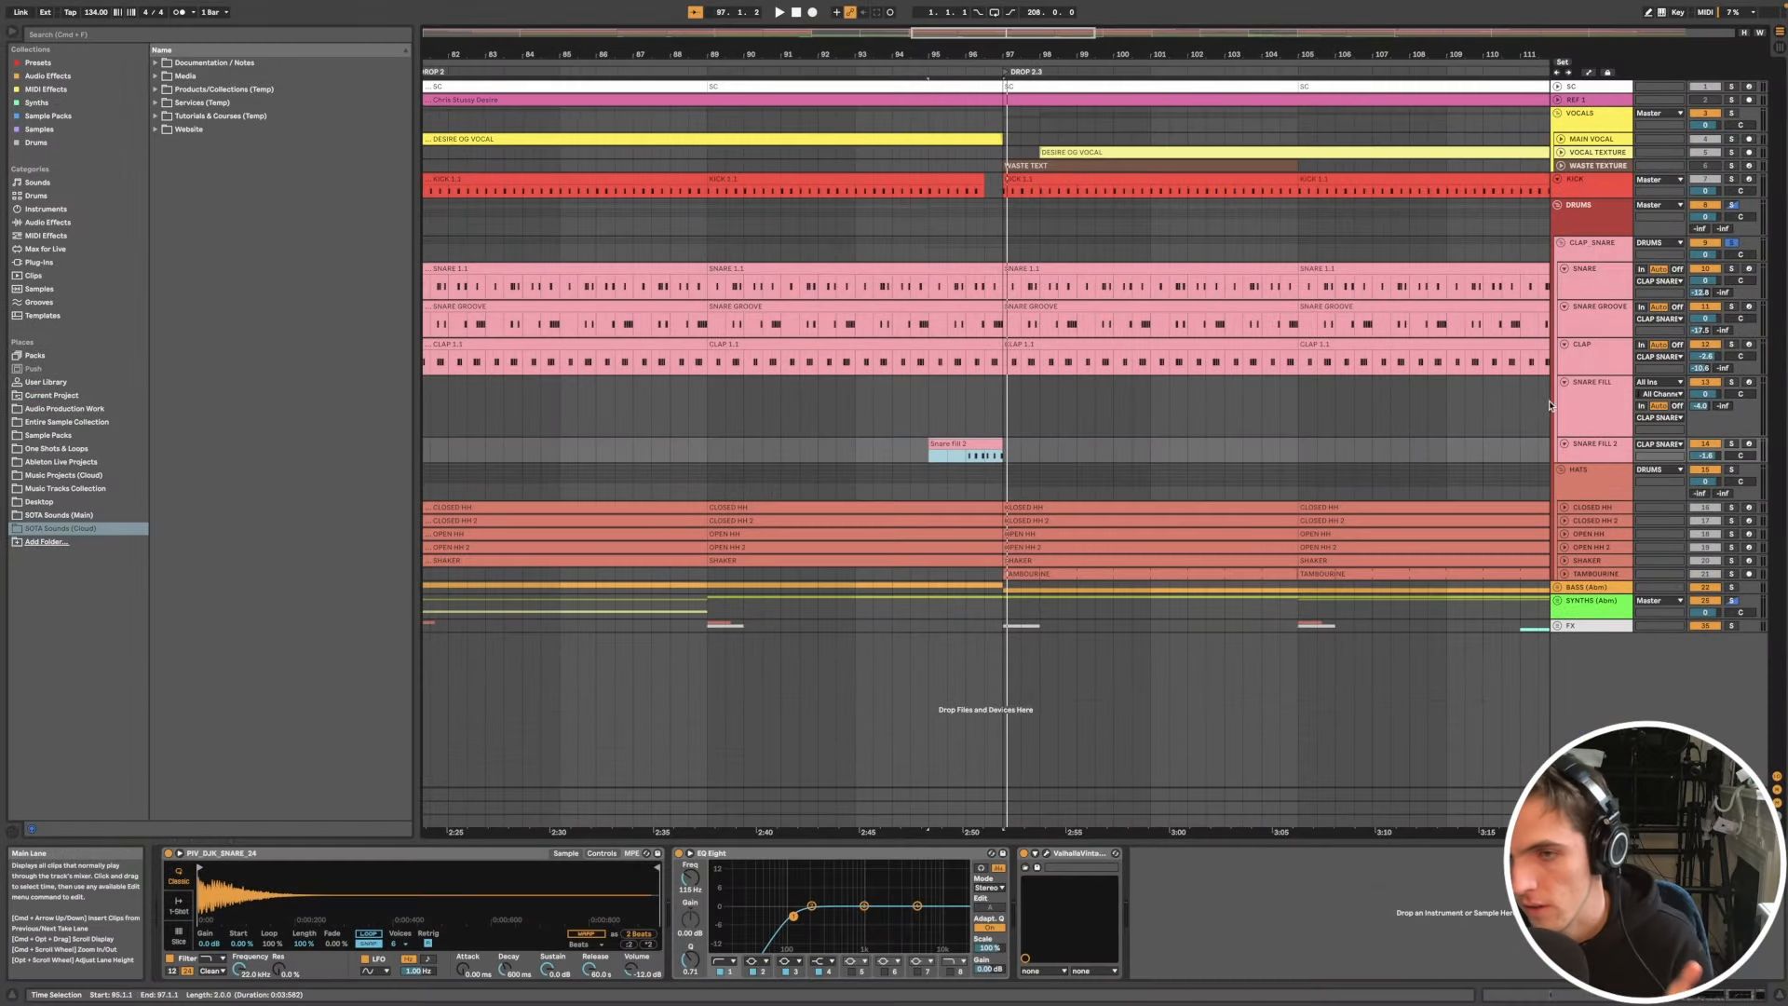
{"action": "left_click", "coordinate": [1588, 408]}
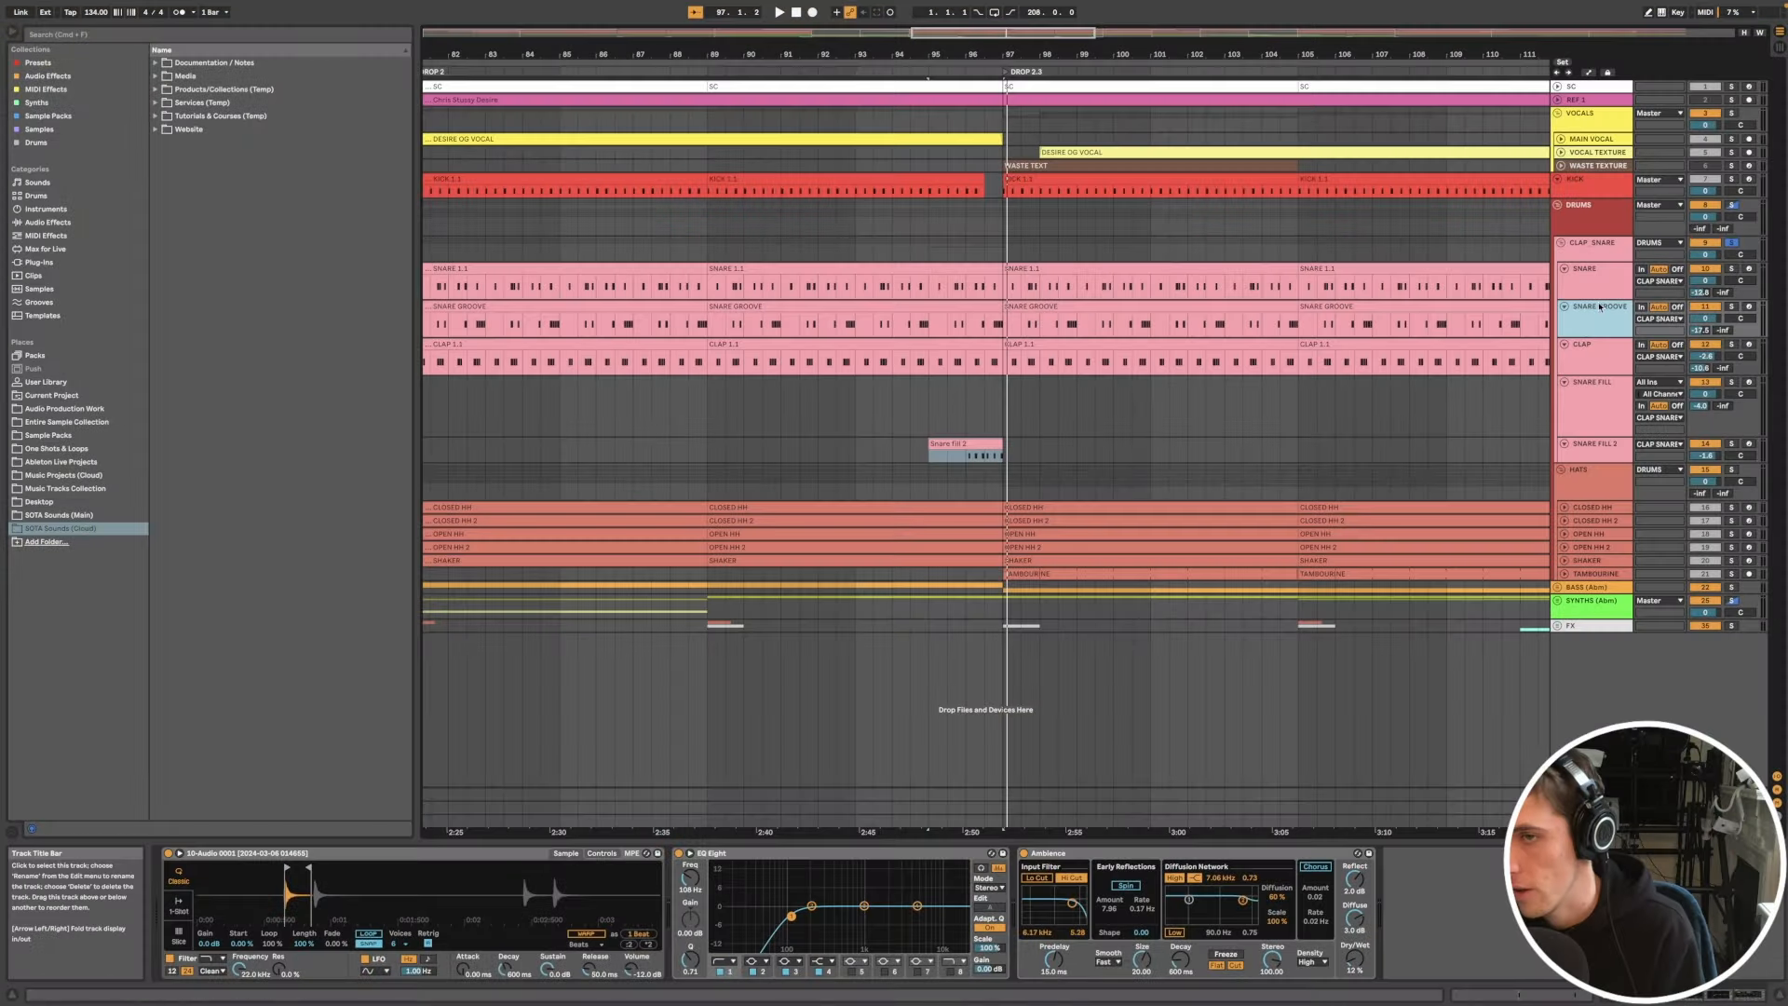
{"action": "left_click", "coordinate": [1581, 296]}
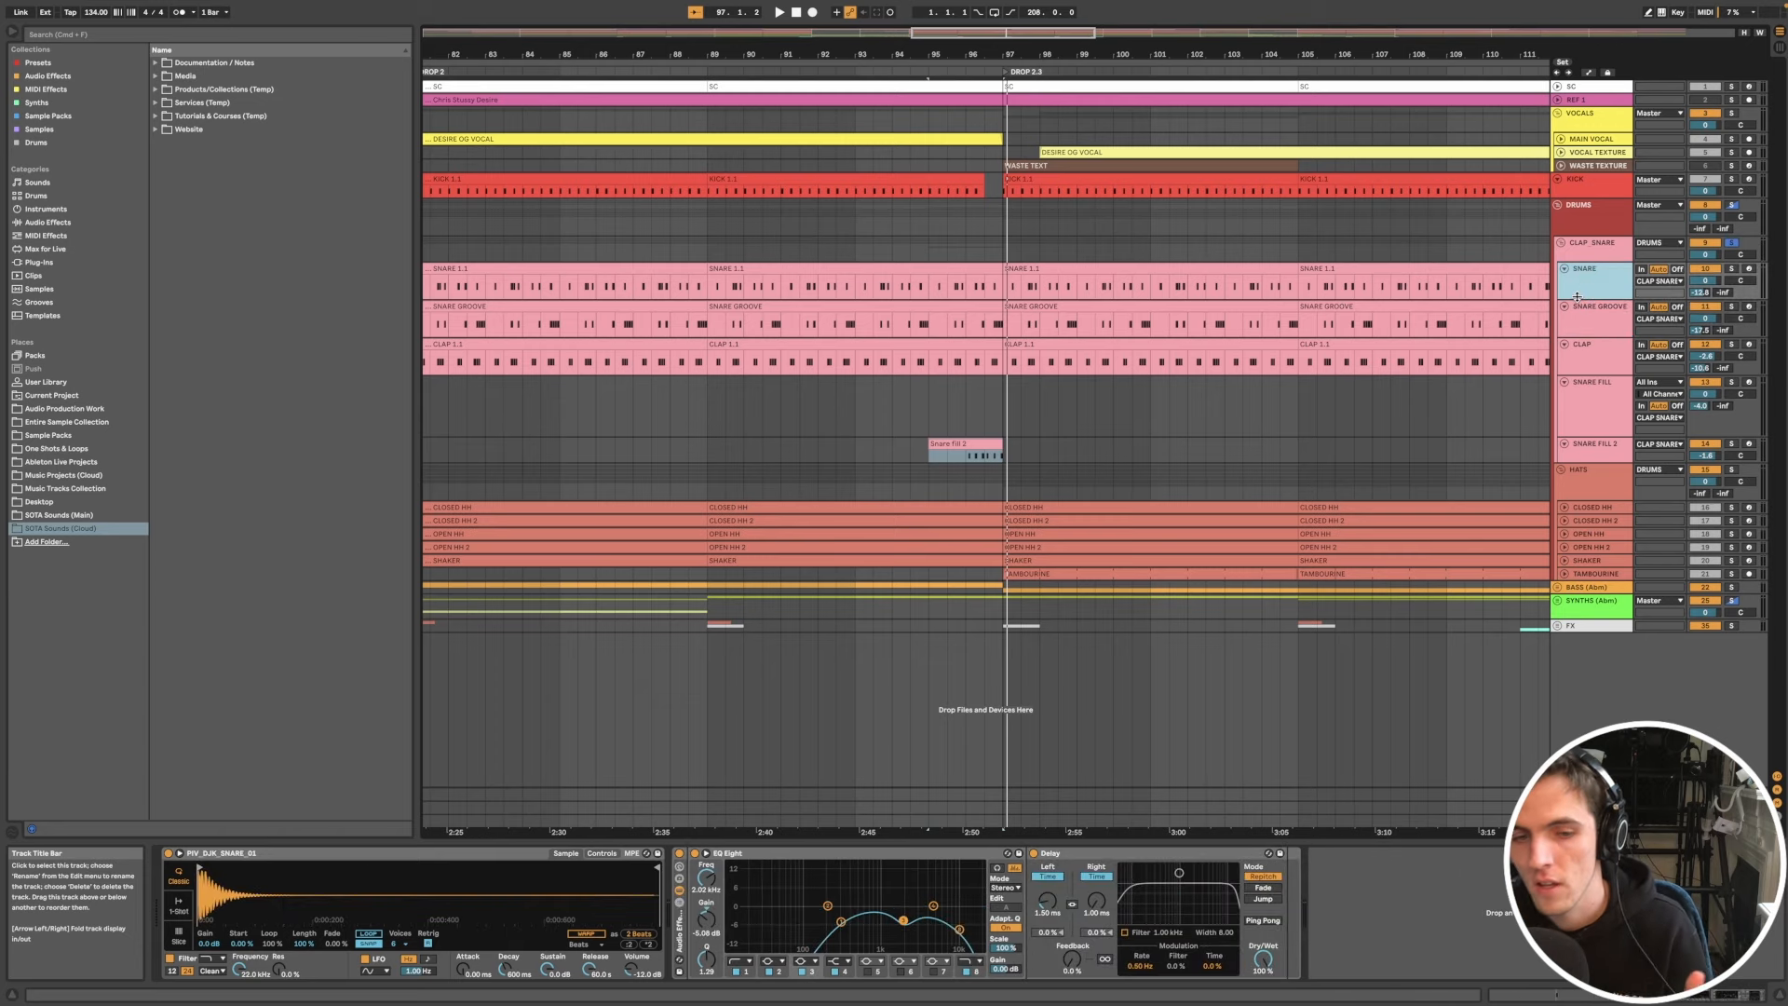
{"action": "left_click", "coordinate": [1605, 329]}
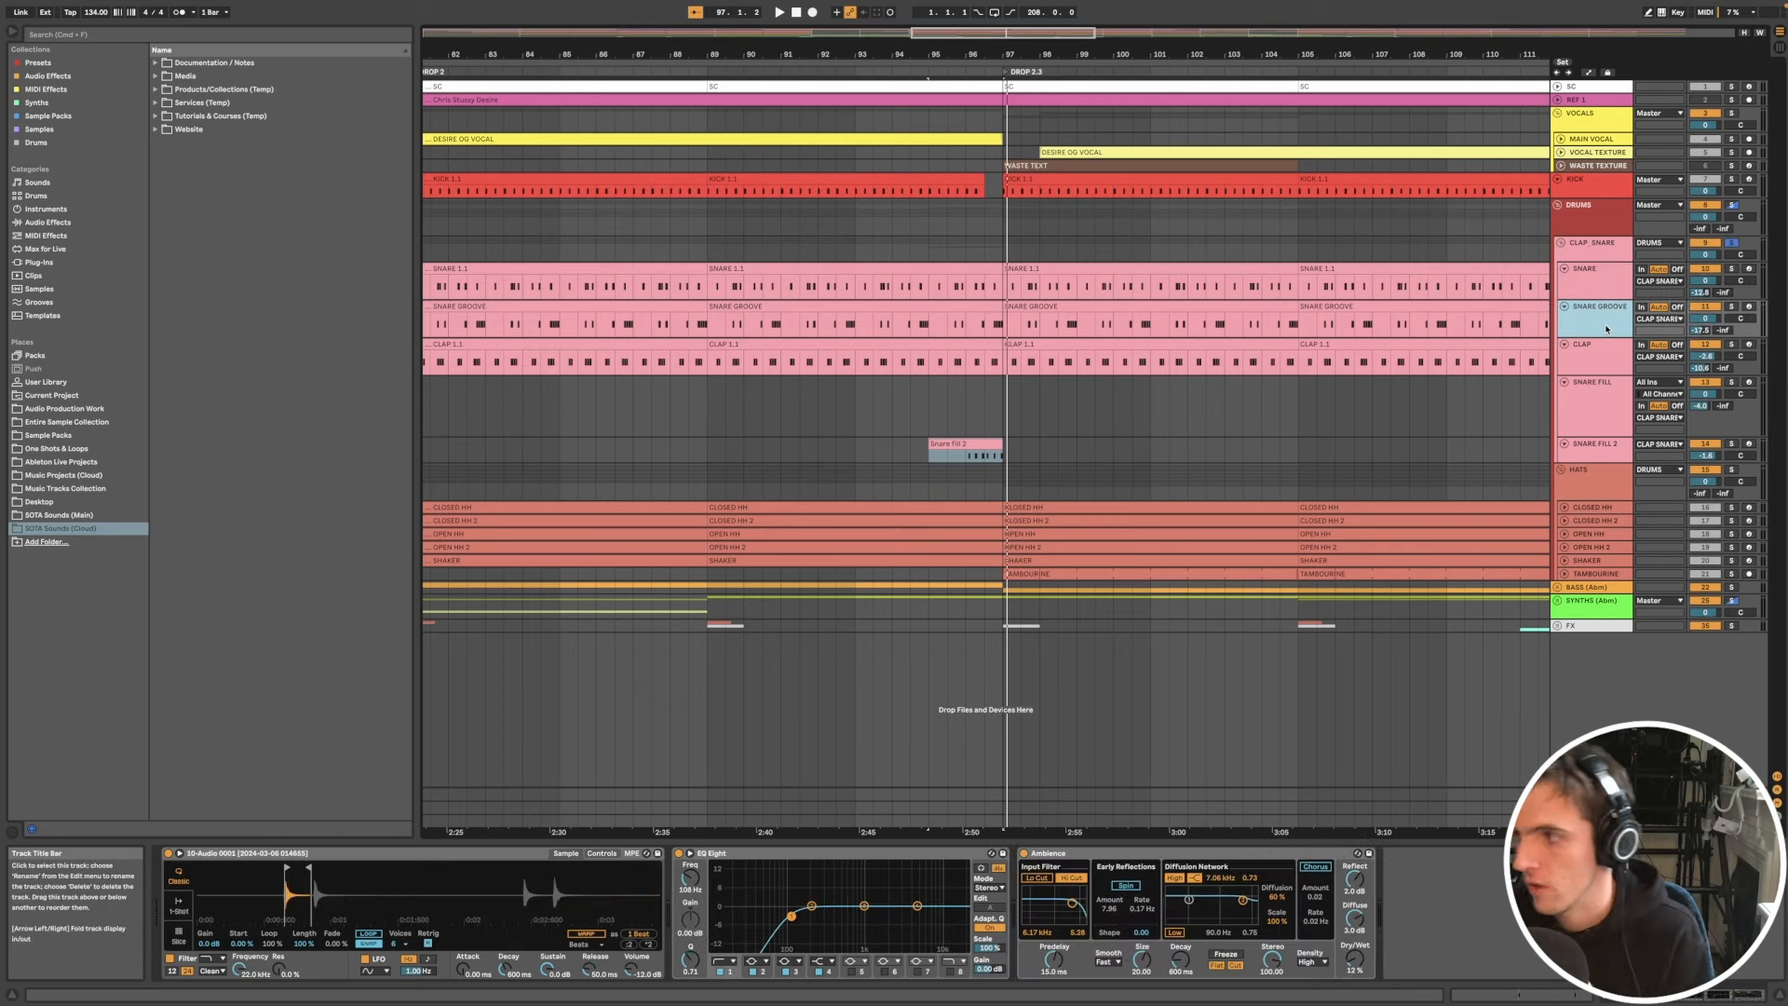
{"action": "left_click", "coordinate": [1603, 359]}
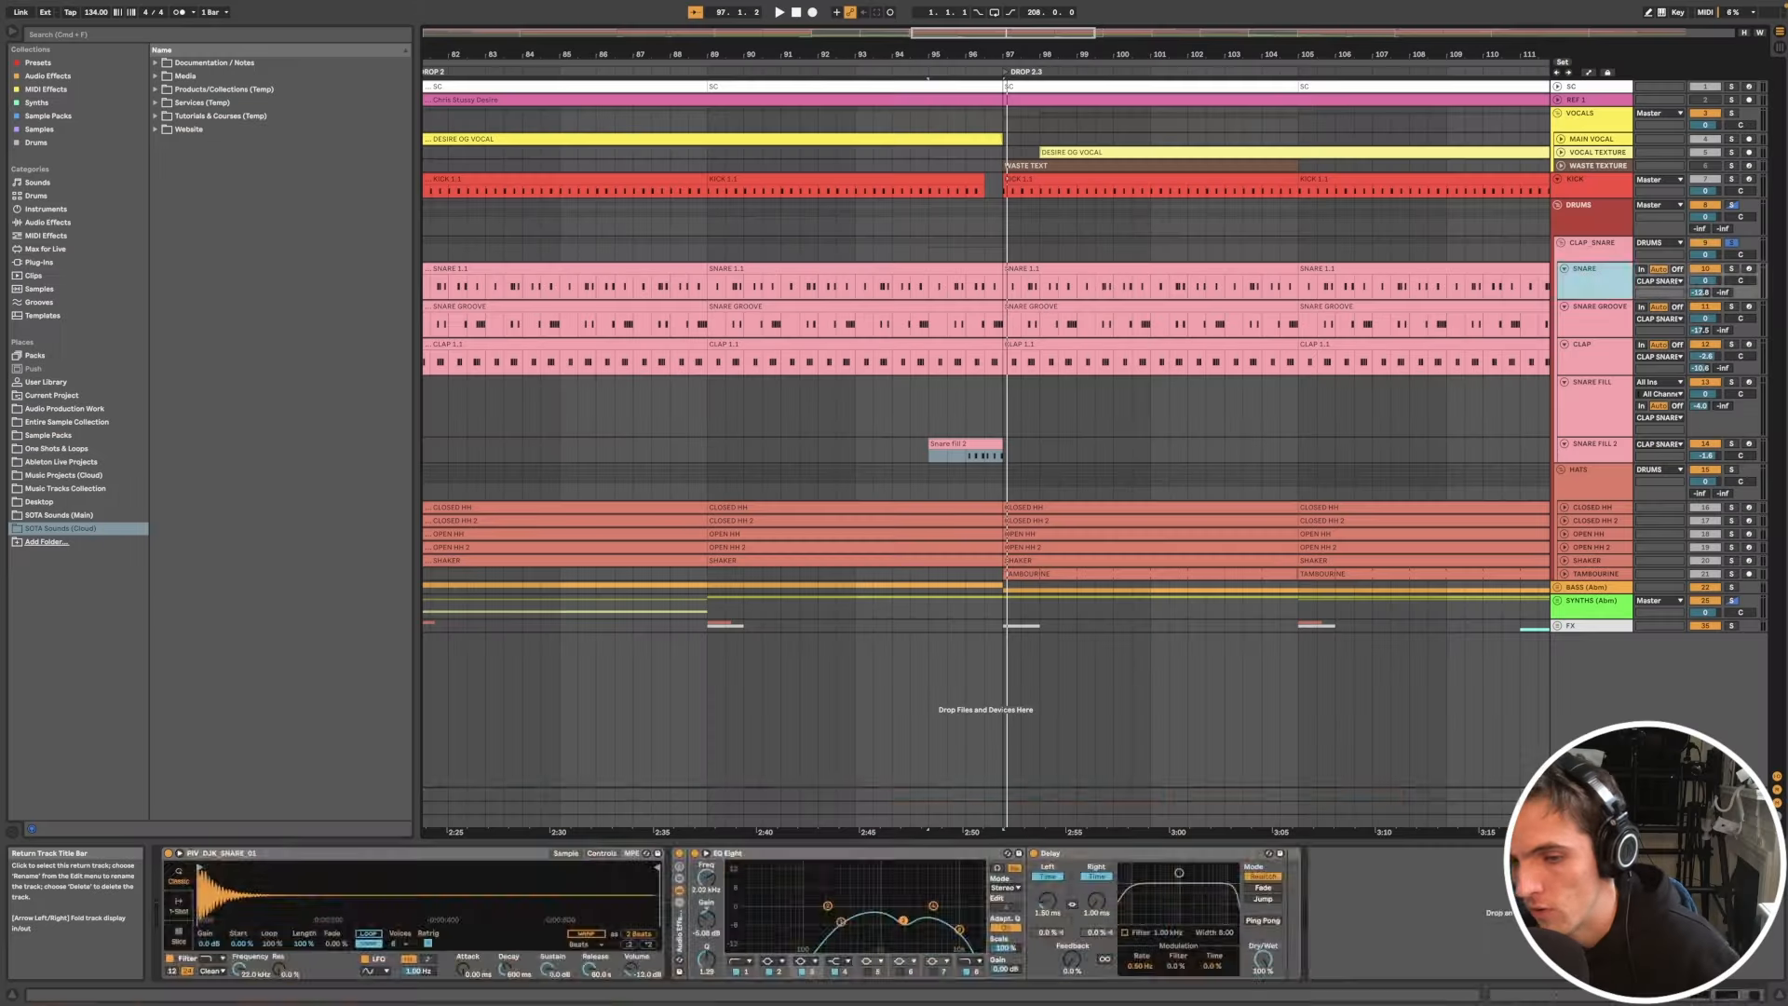
Step: Open the ValhallaVintageVerb on the A DRUM VERB return track and move its window aside to examine the reverb settings
{"action": "left_click", "coordinate": [1592, 794]}
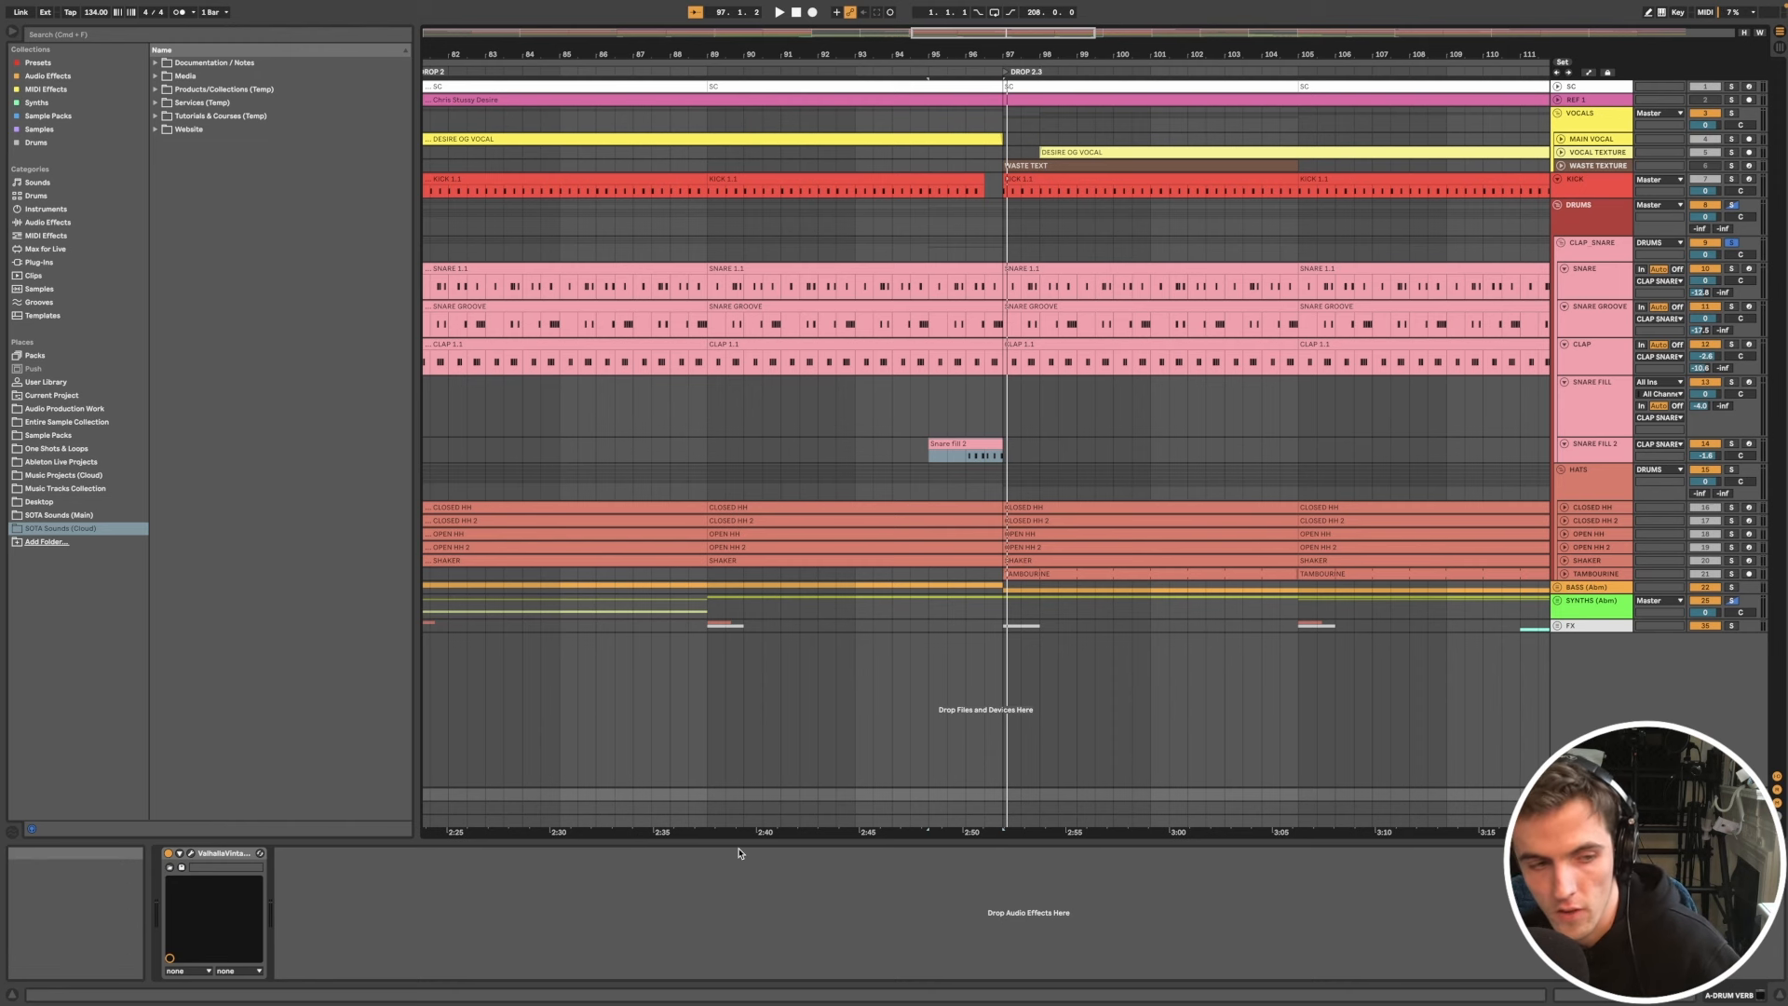
{"action": "left_click", "coordinate": [192, 854]}
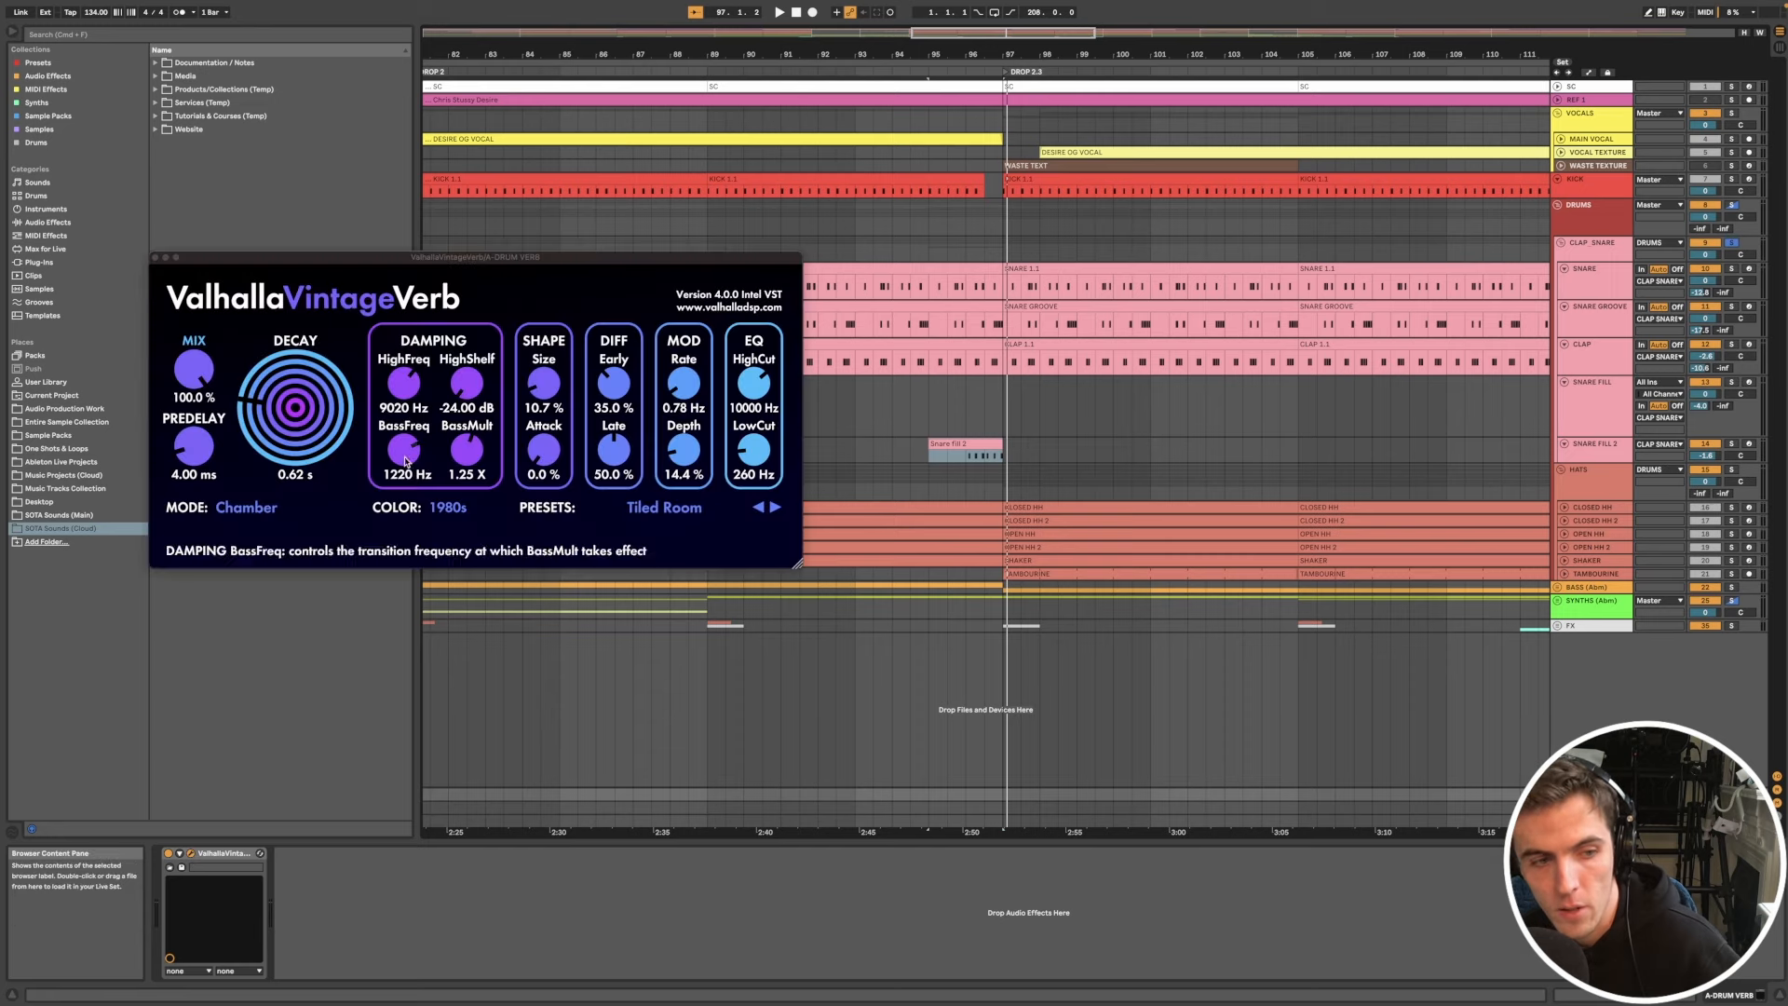
{"action": "left_click_drag", "start_coordinate": [471, 269], "coordinate": [921, 365]}
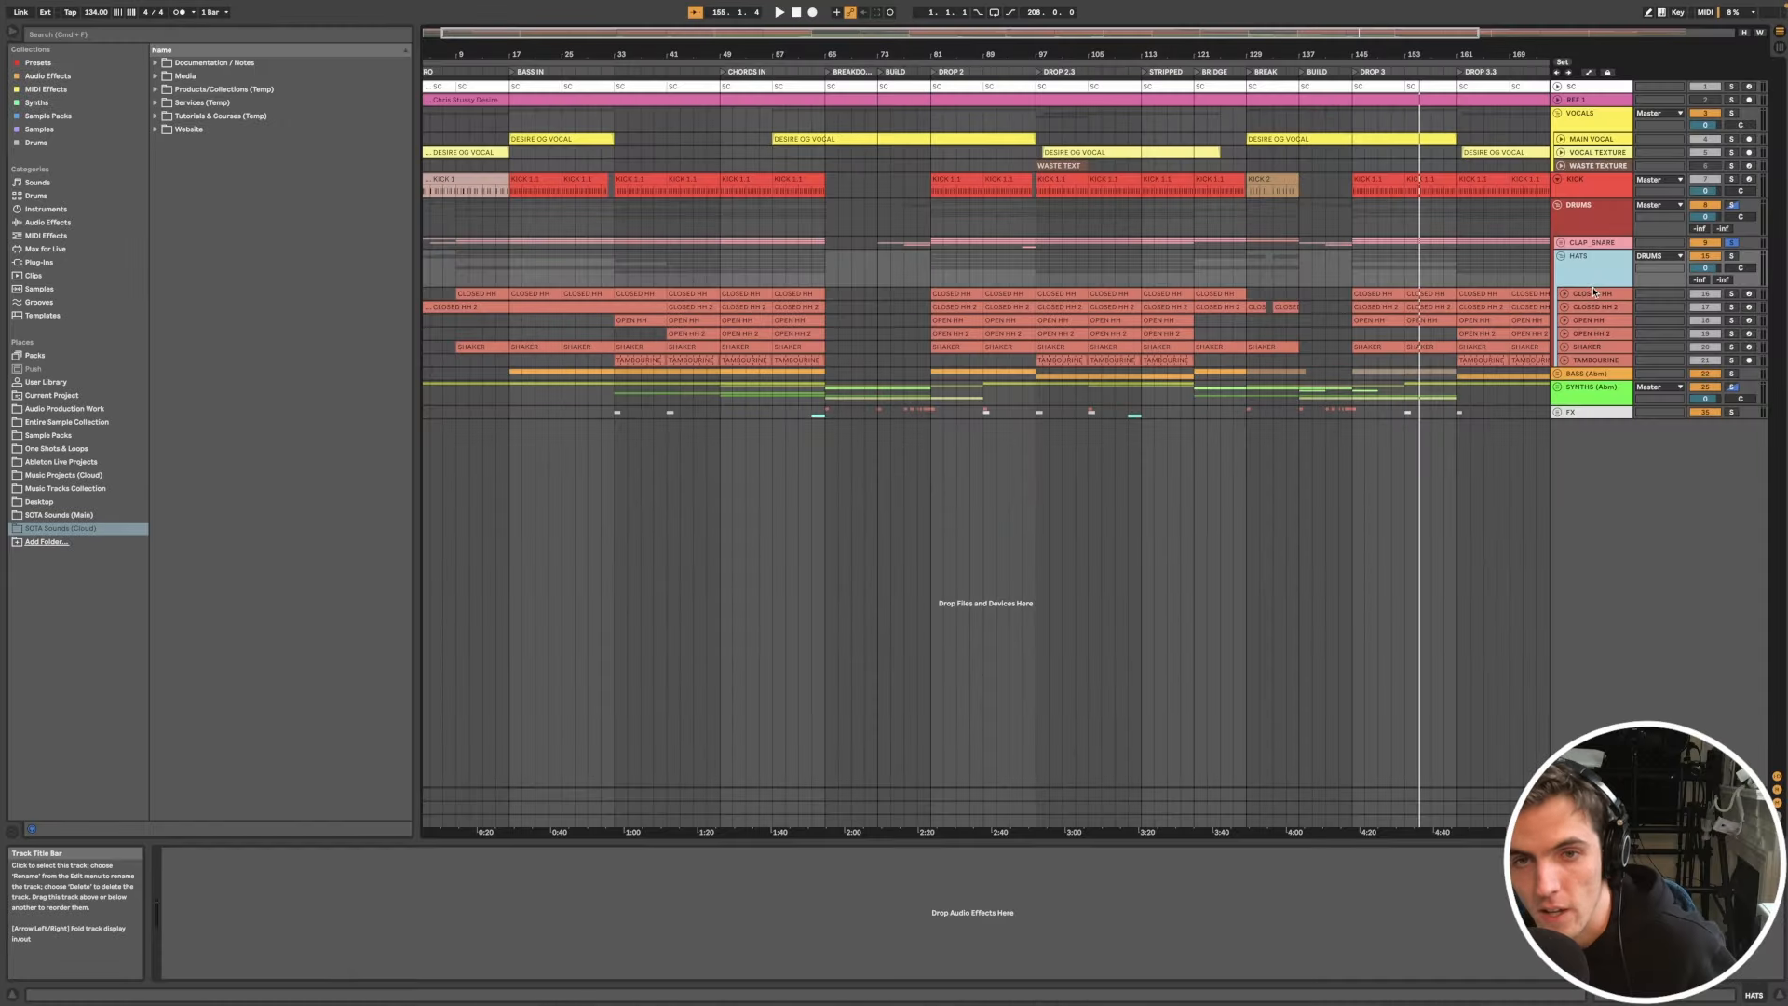
Step: Audition the CLOSED HH and CLOSED HH 2 clips in the STRIPPED section and select both to compare their patterns
{"action": "left_click", "coordinate": [1594, 293]}
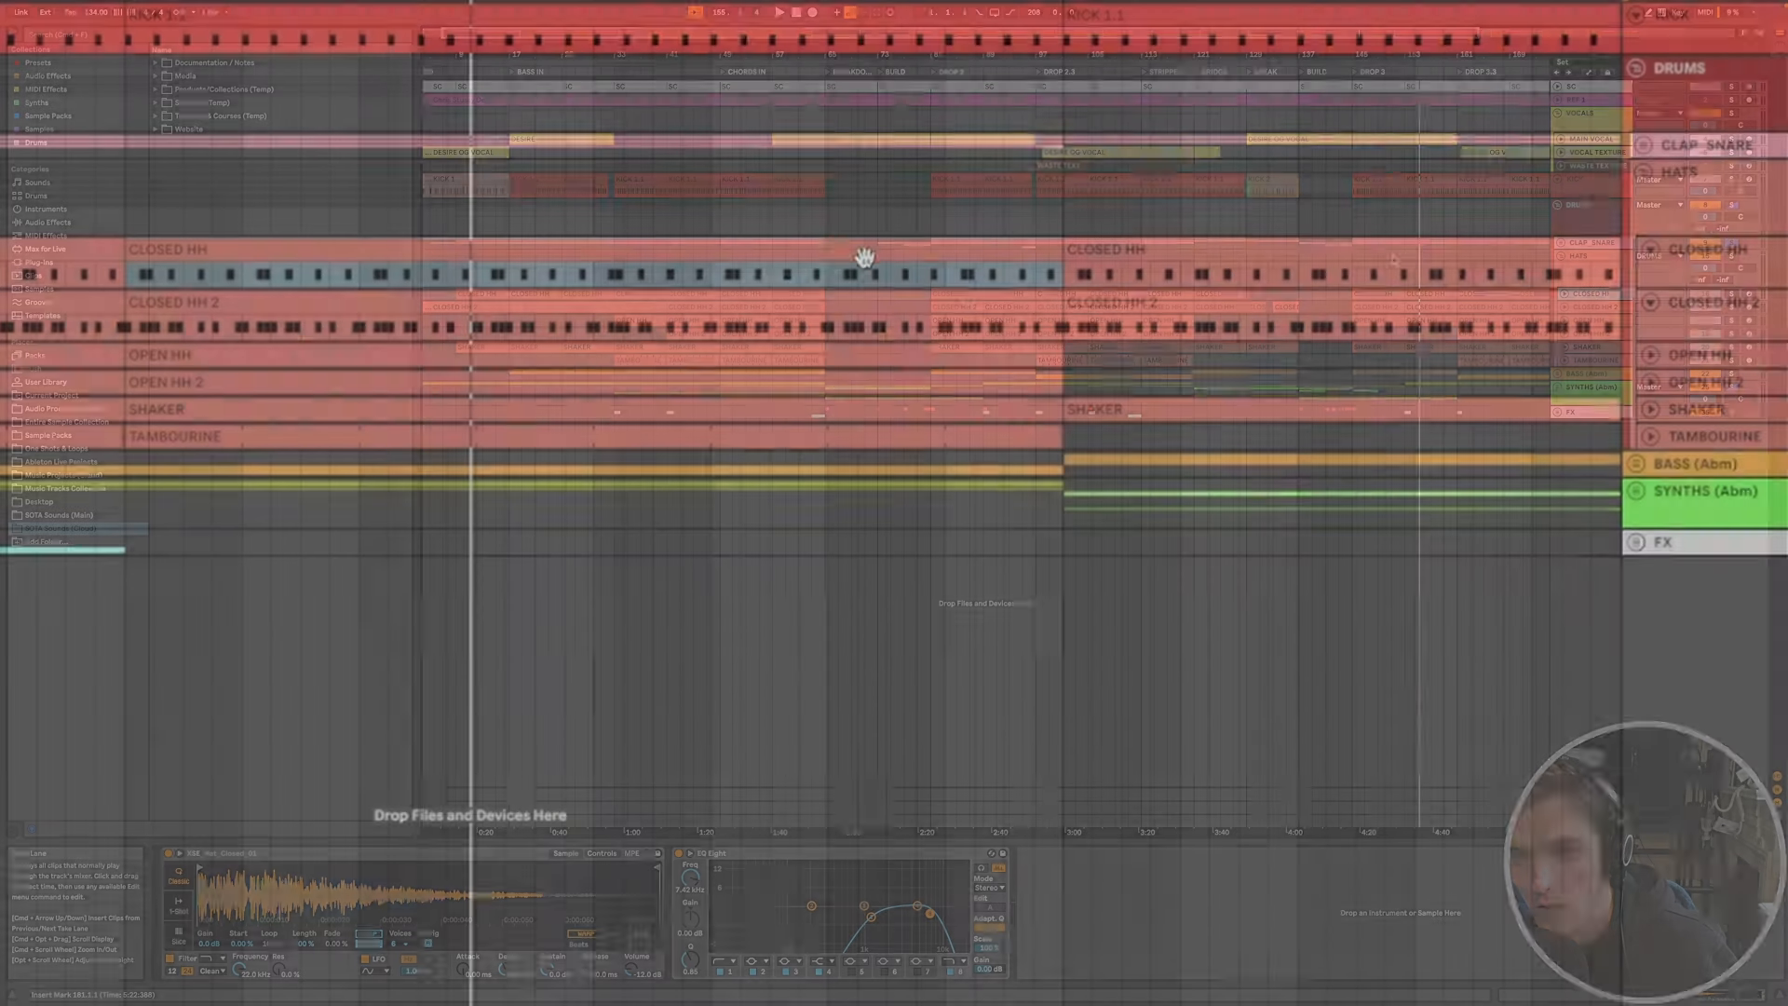
{"action": "left_click", "coordinate": [836, 257]}
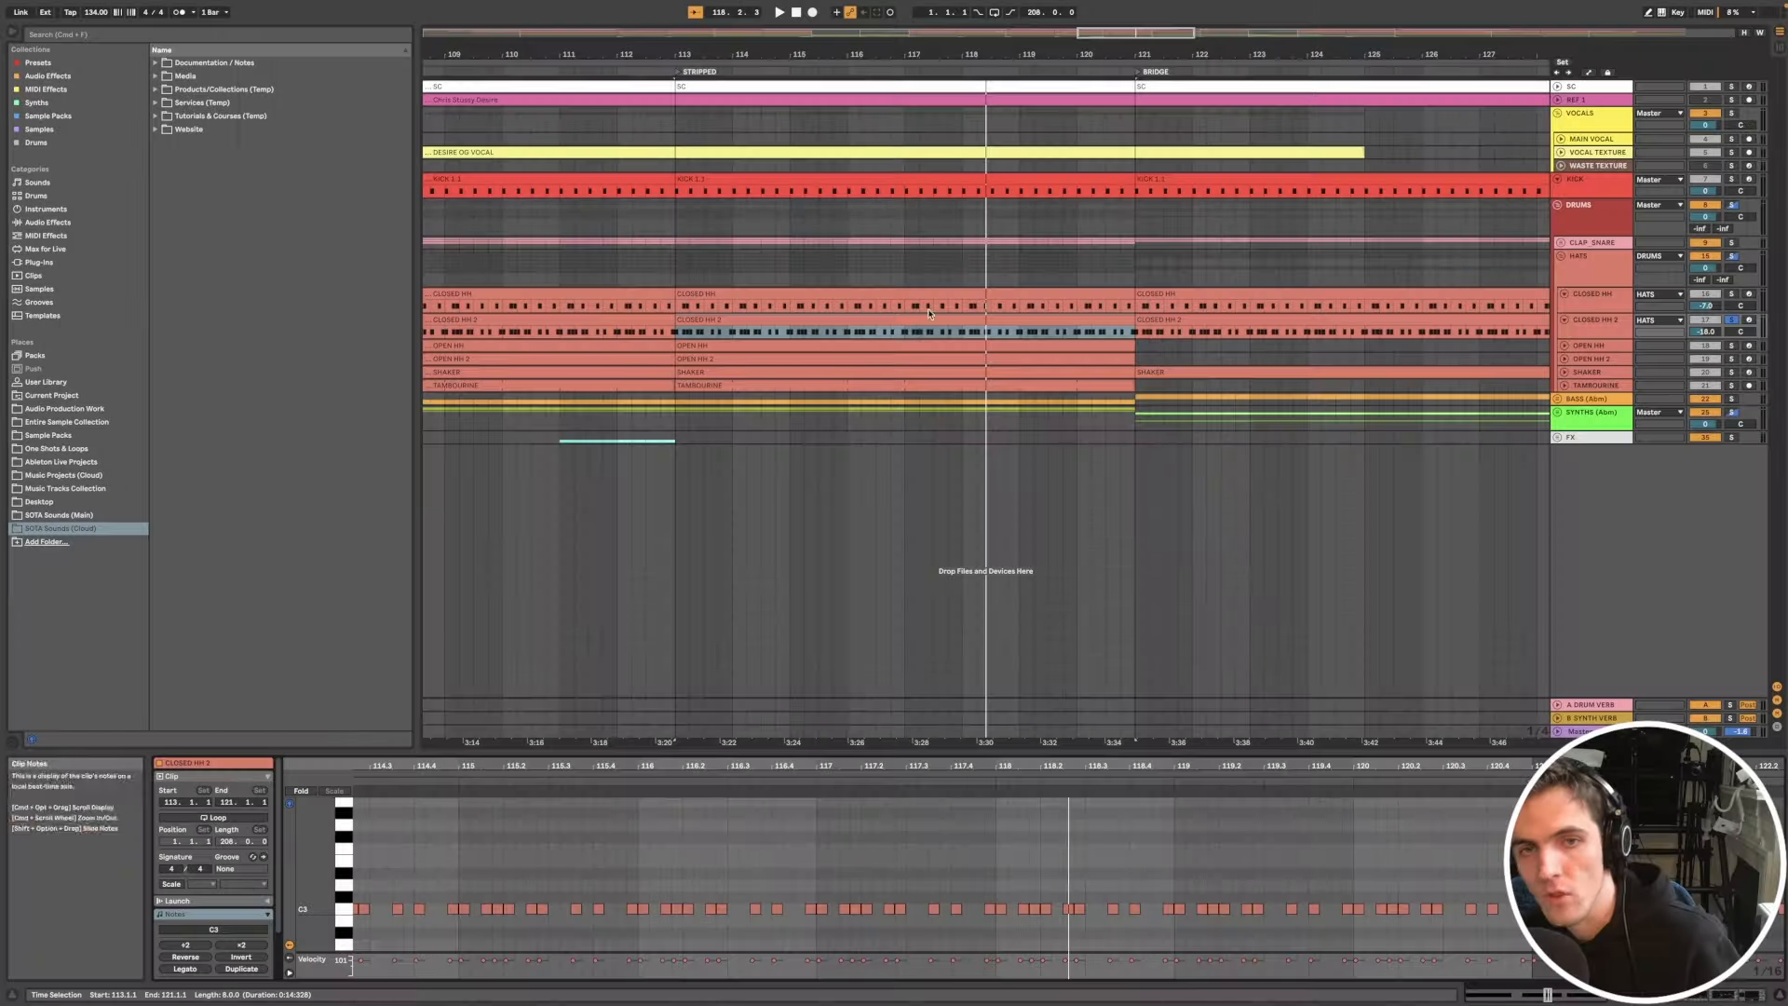
{"action": "left_click", "coordinate": [913, 320]}
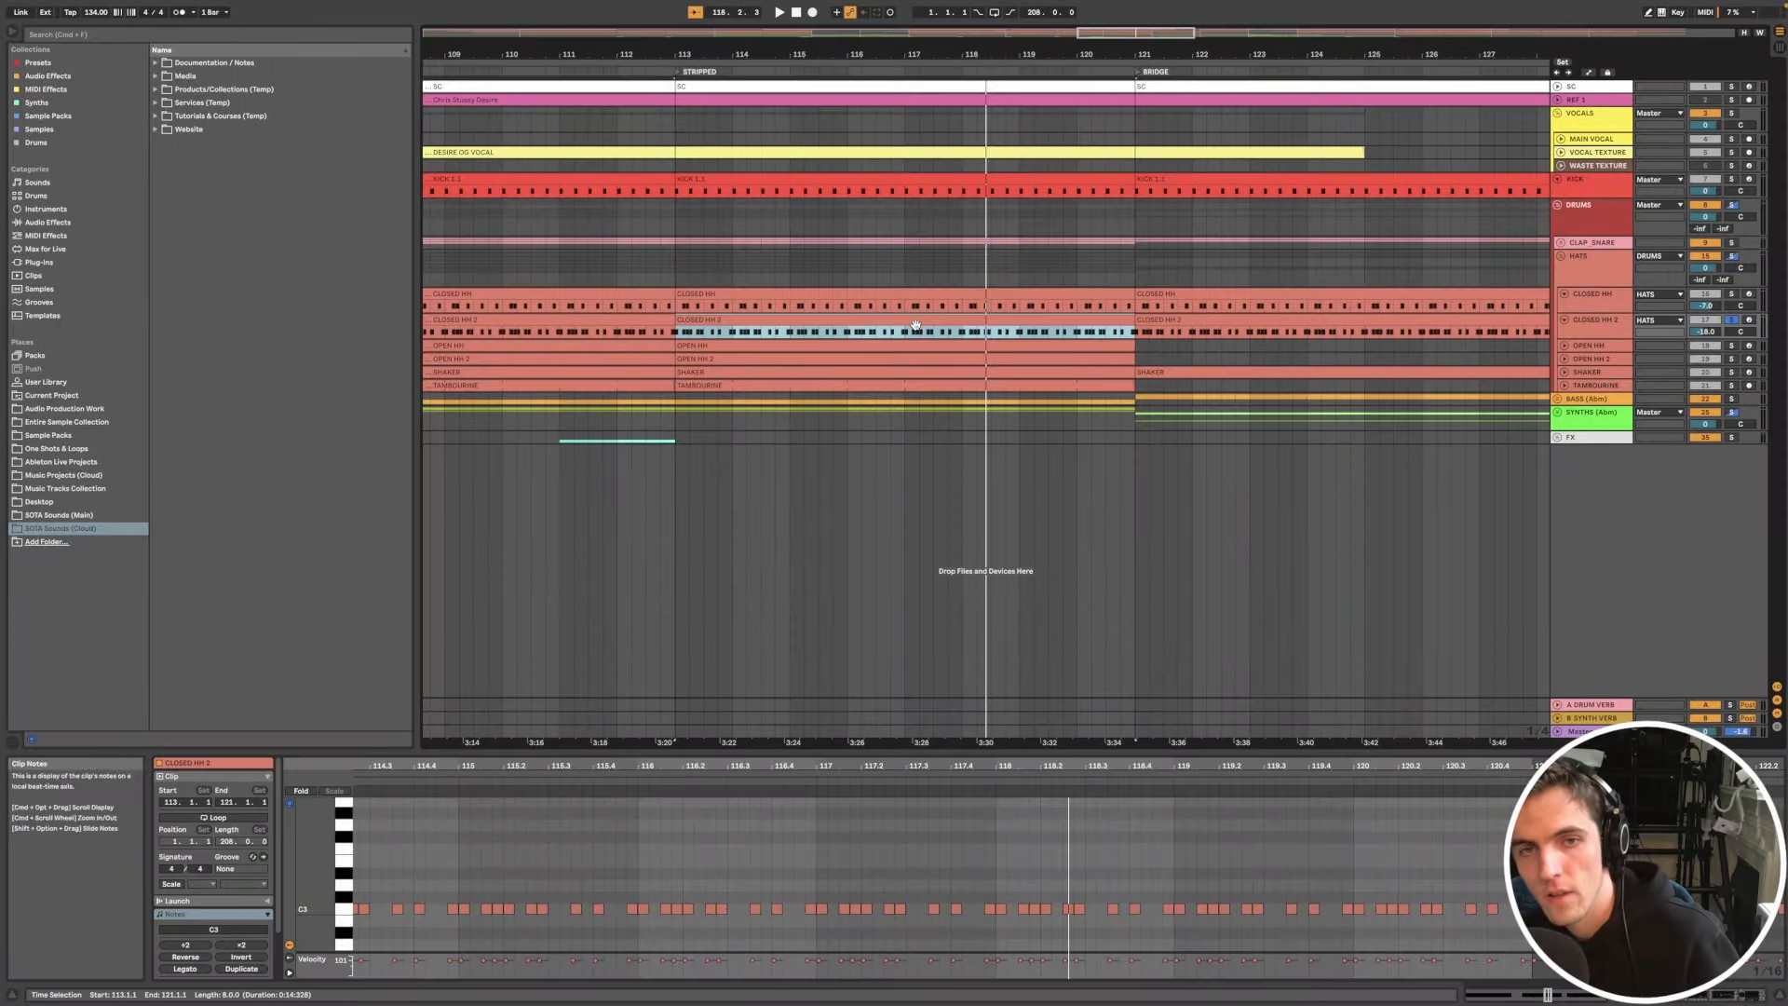
{"action": "key", "text": "space"}
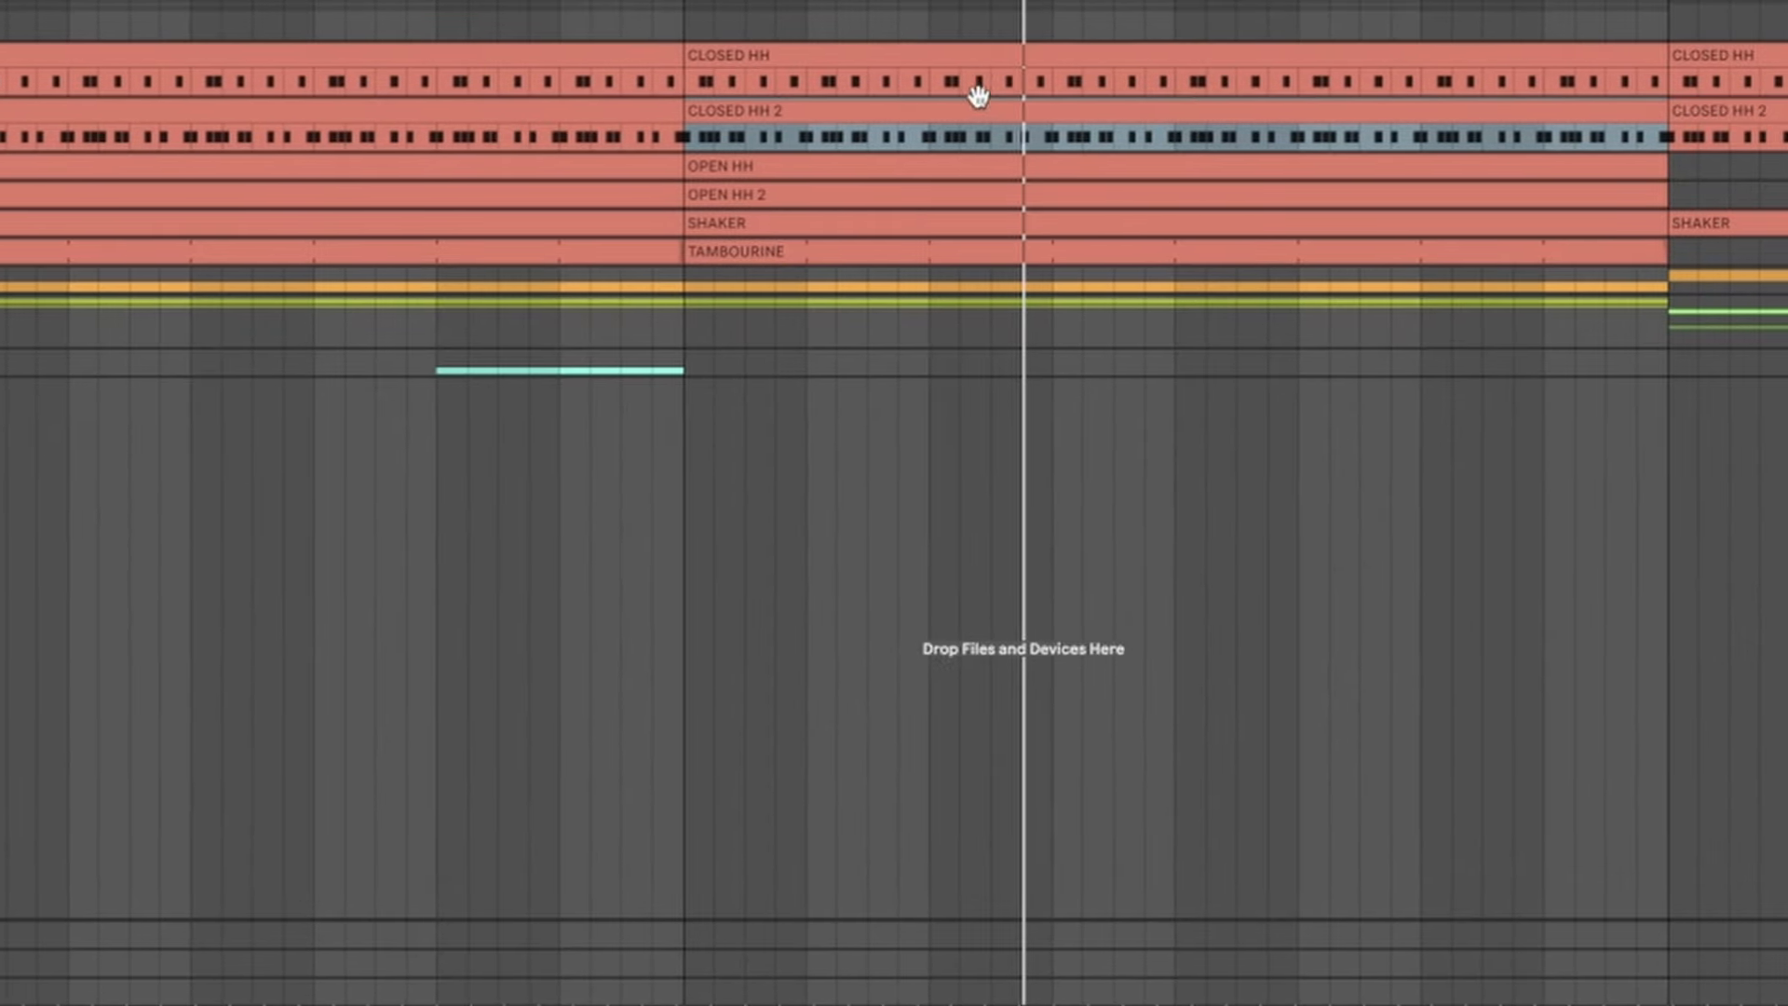
{"action": "left_click", "coordinate": [957, 54], "text": "shift"}
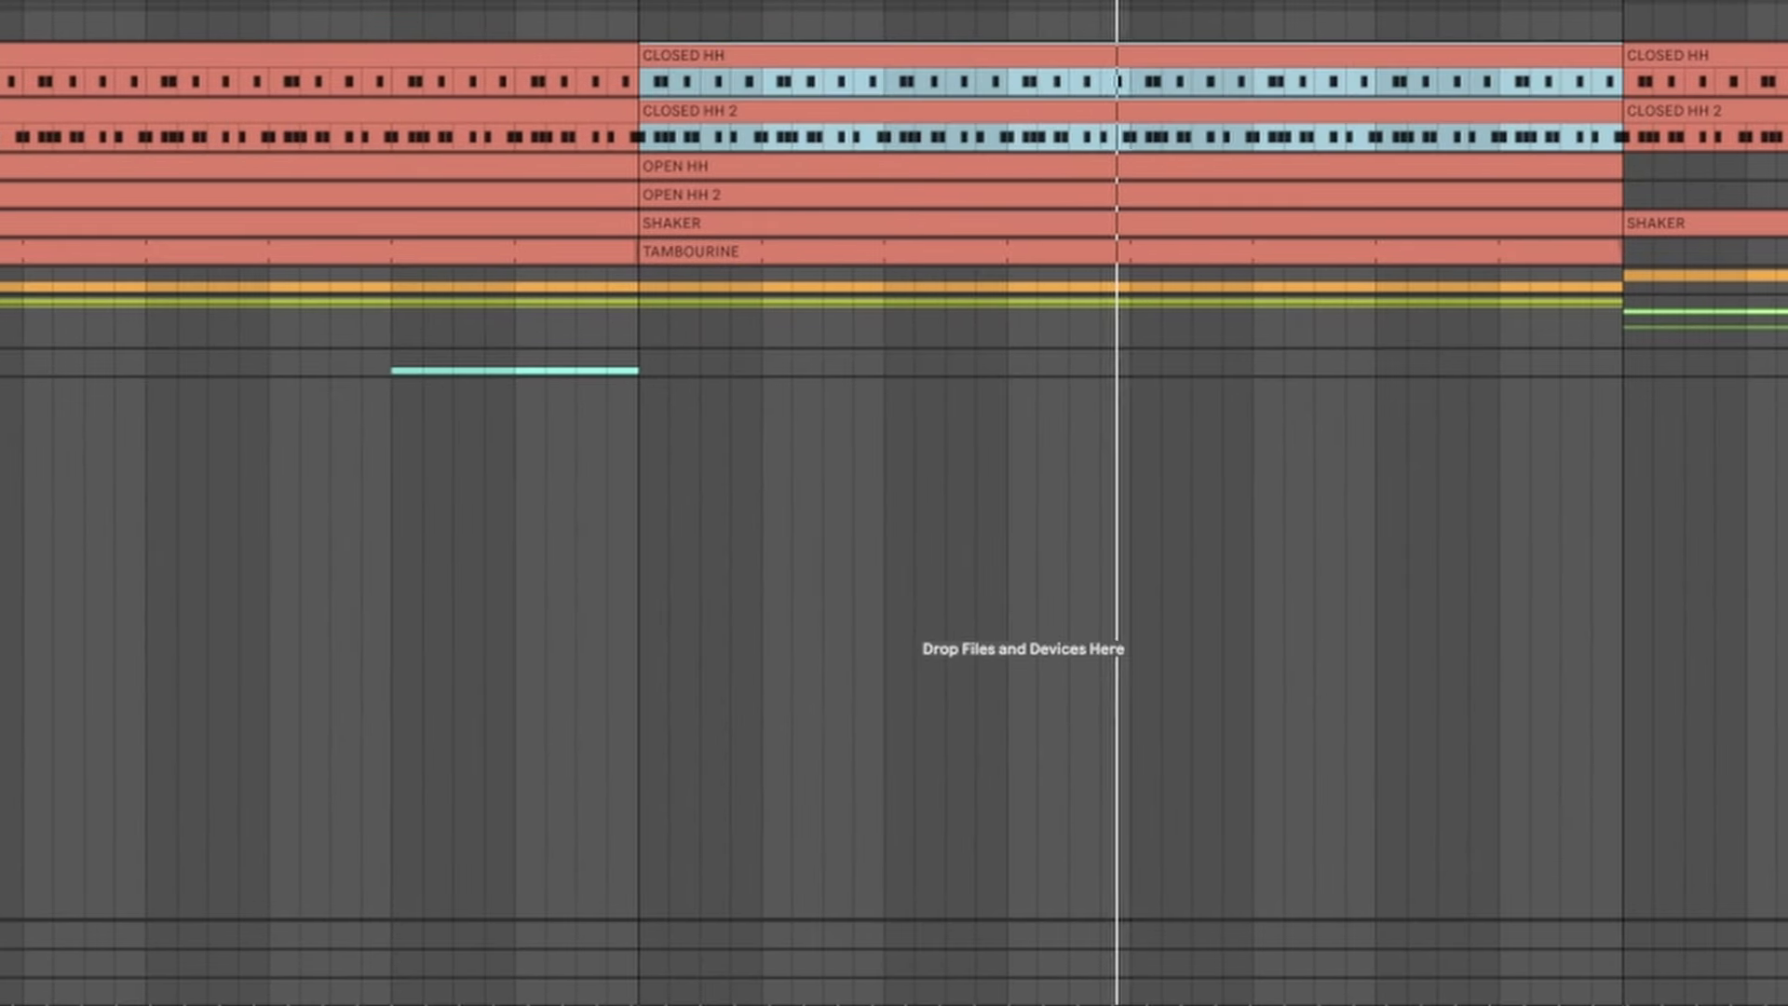
Step: Show the CLOSED HH 2 track's devices and toggle its Vocoder off and on again
{"action": "double_click", "coordinate": [1605, 331]}
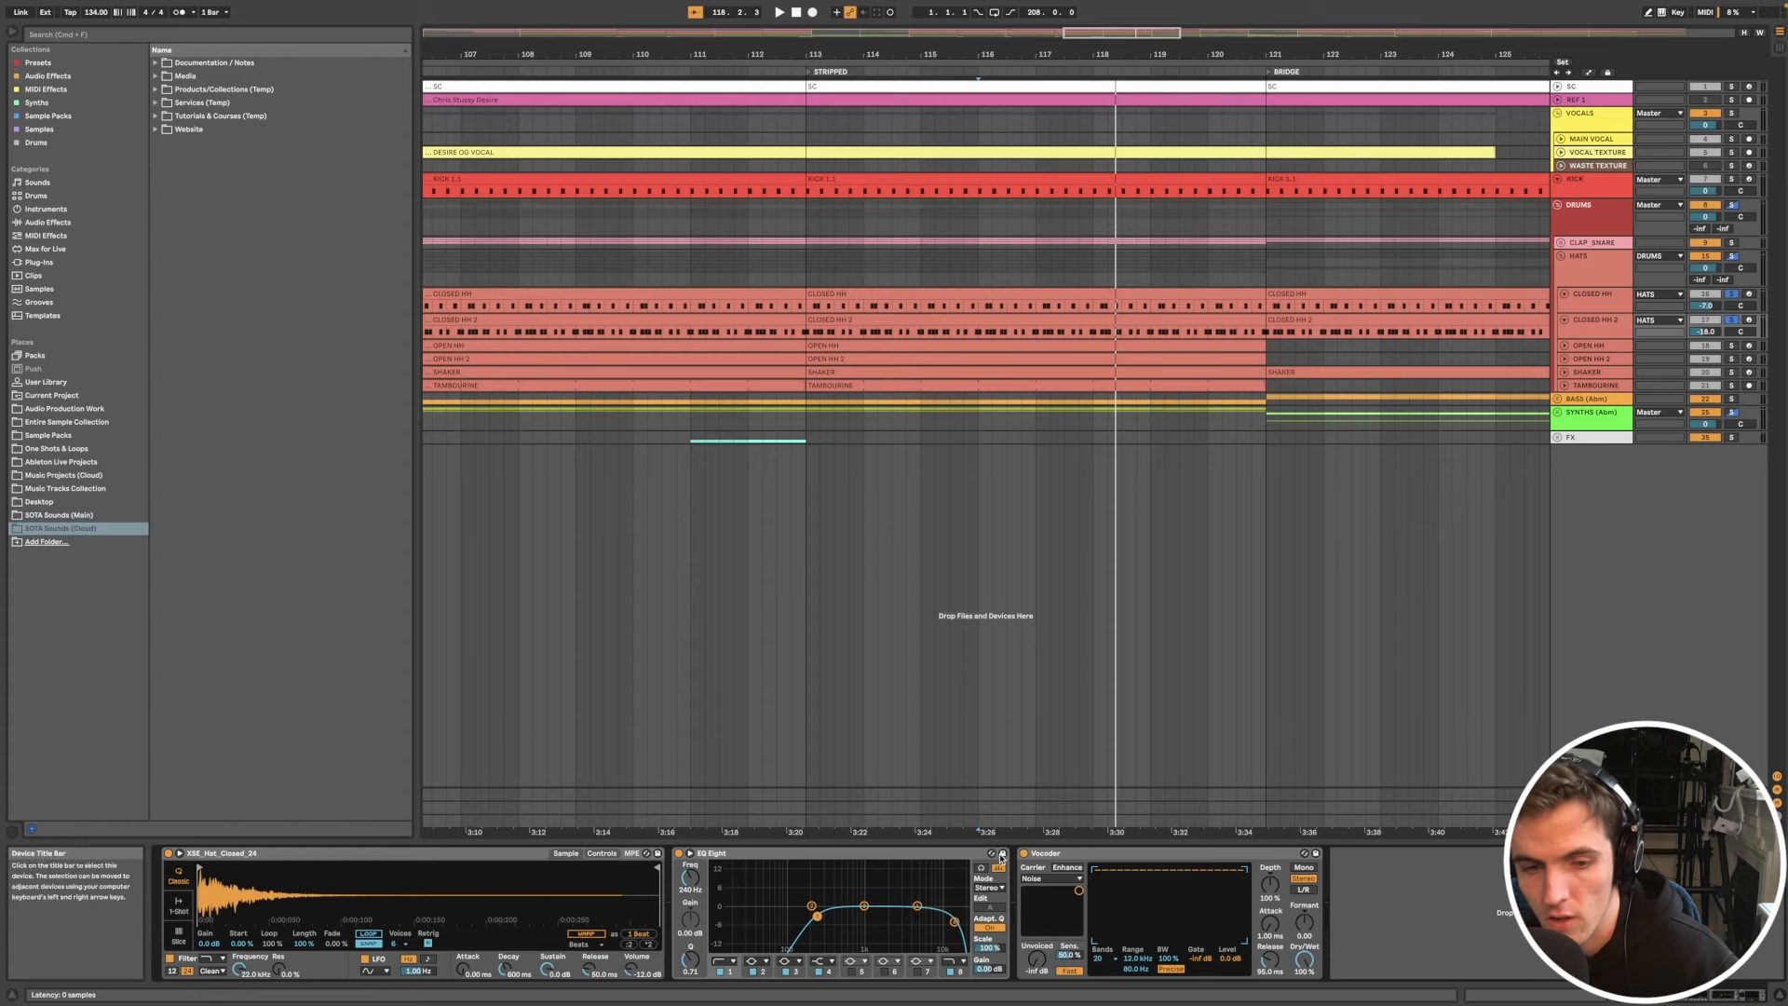
{"action": "left_click", "coordinate": [1024, 854]}
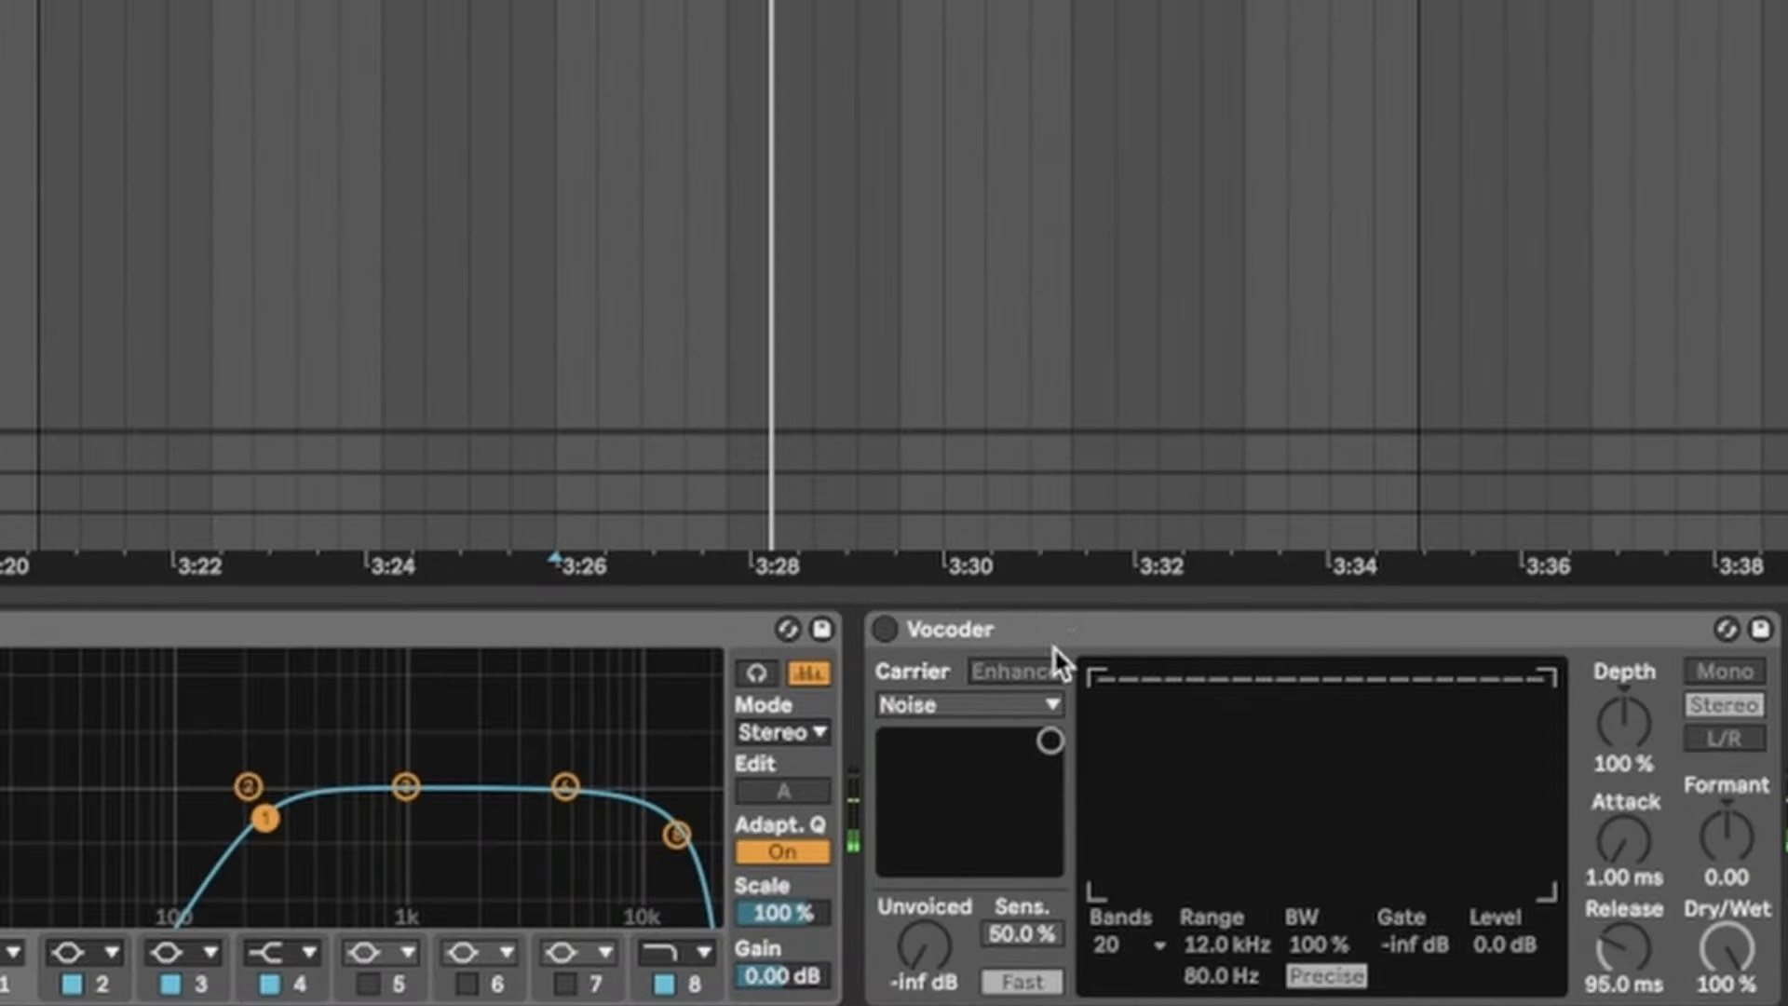
{"action": "left_click", "coordinate": [1061, 852]}
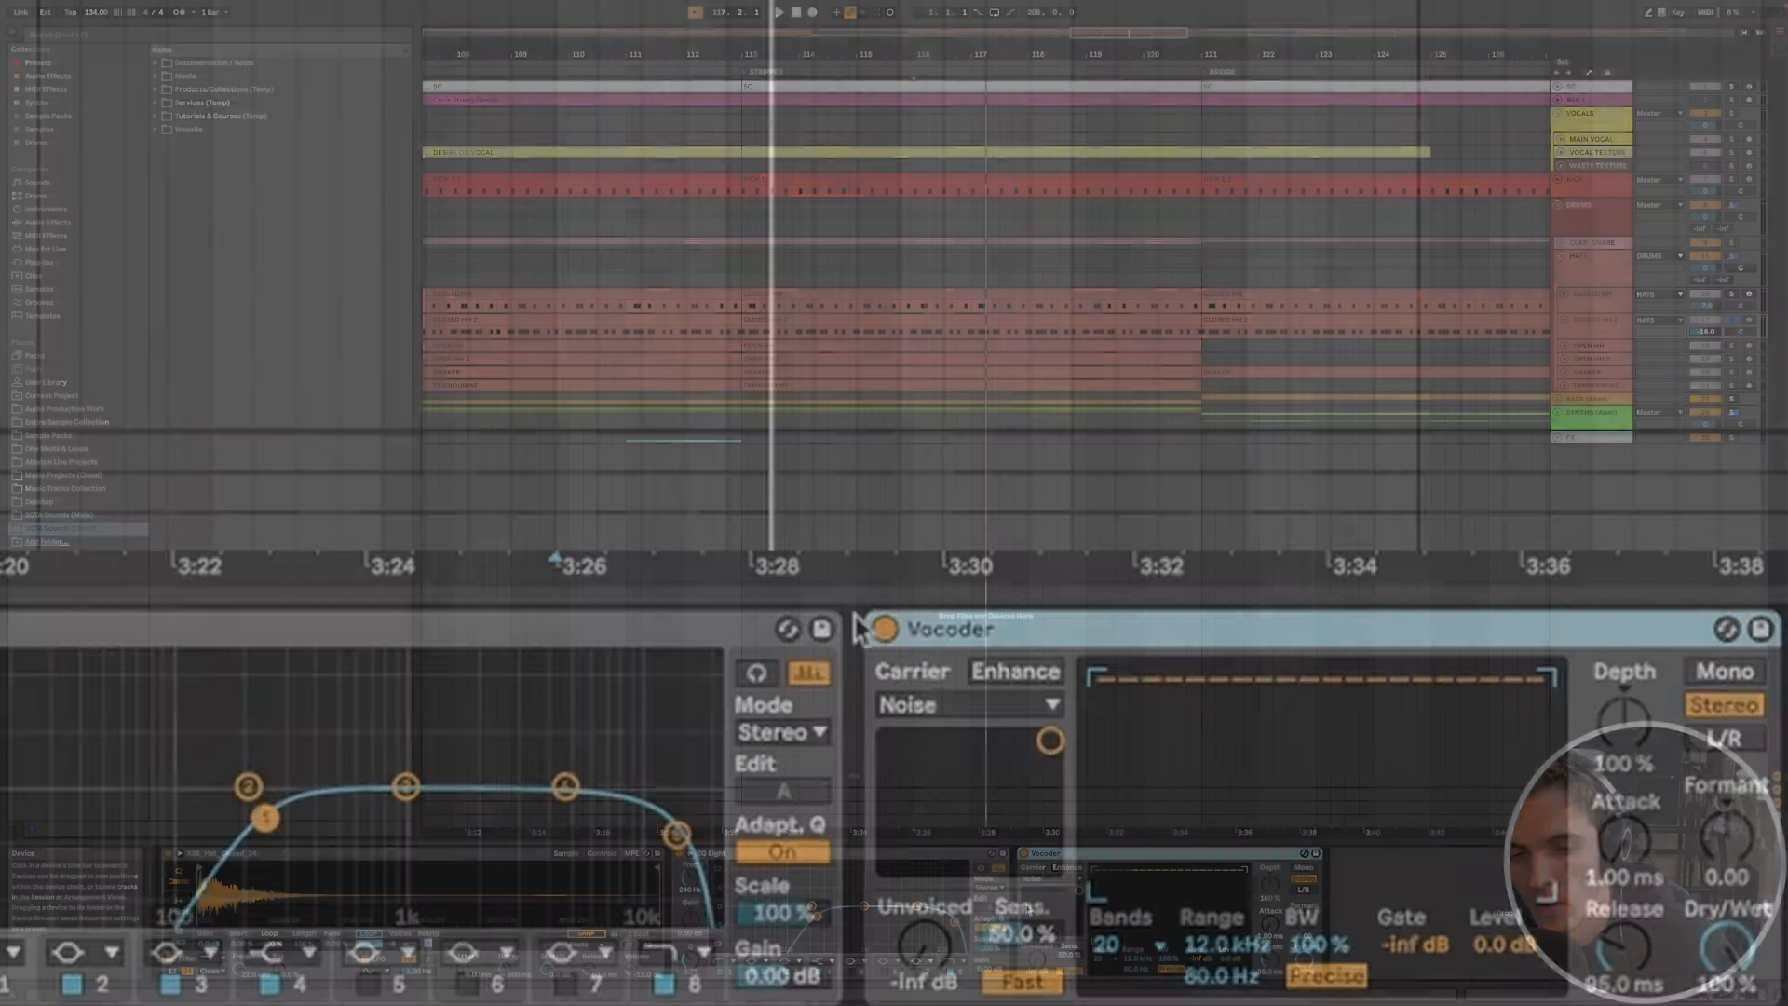
Step: Raise the Vocoder's release on CLOSED HH 2 to about 198 ms while the hats play
{"action": "key", "text": "space"}
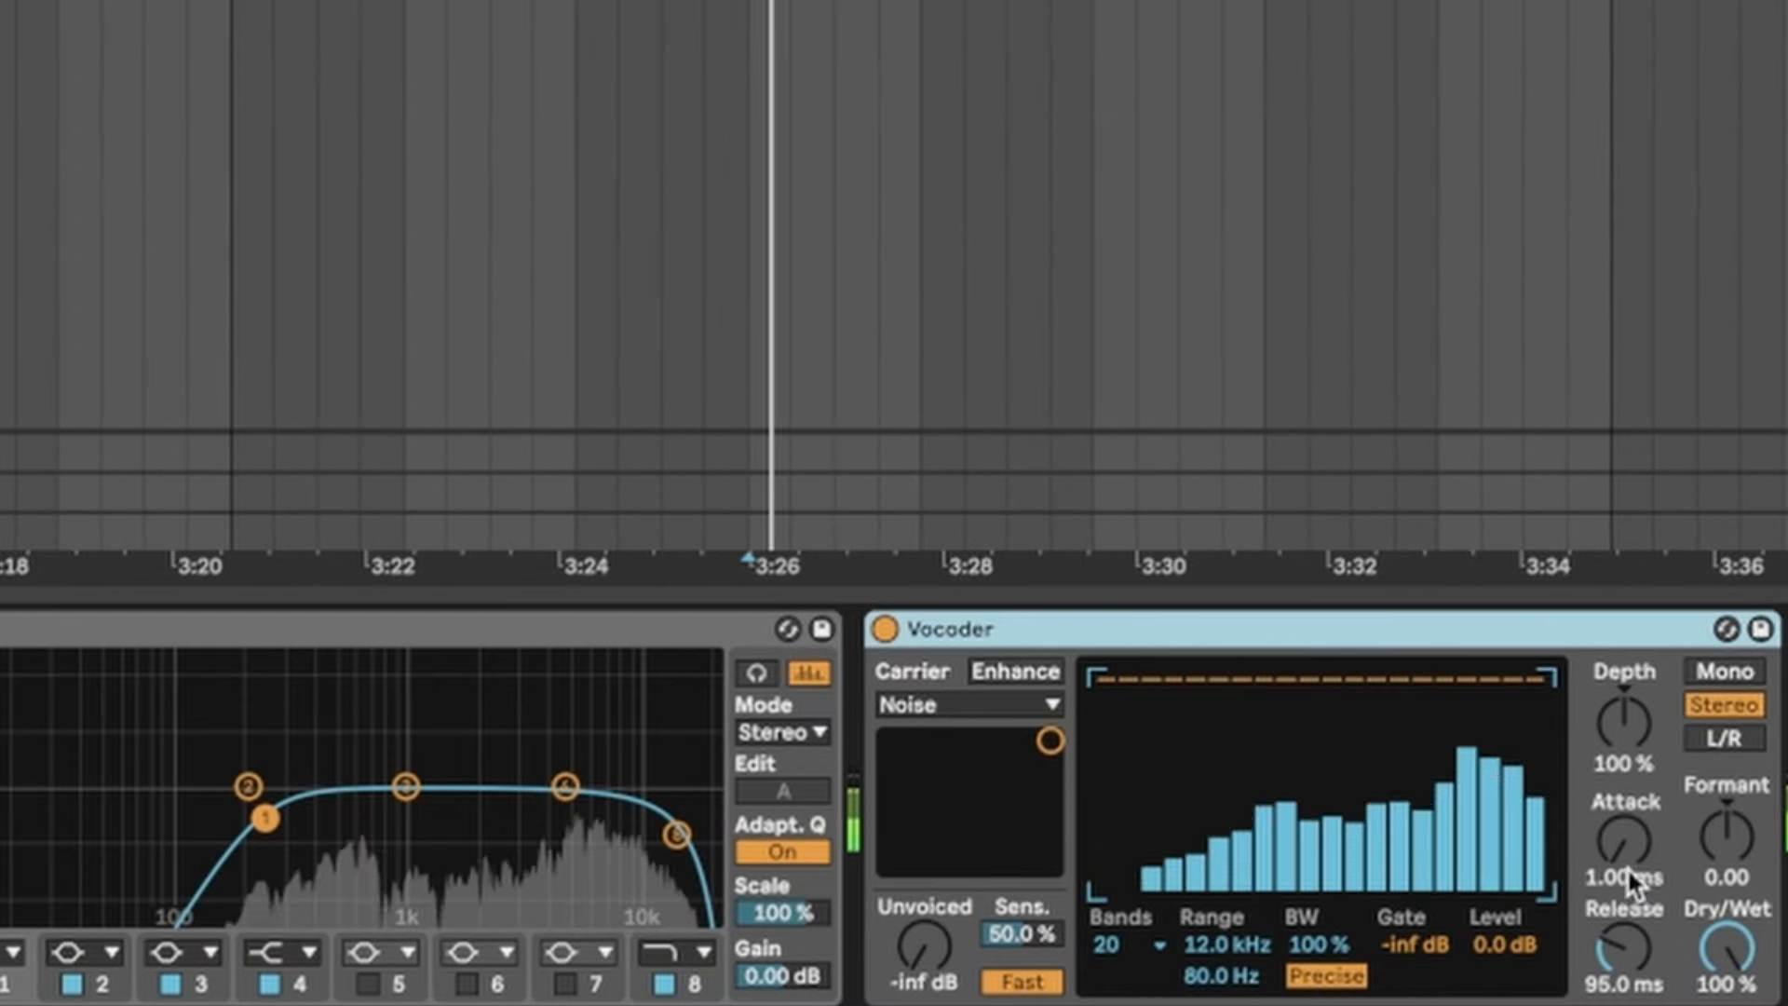
{"action": "mouse_move", "coordinate": [1629, 953]}
{"action": "left_mouse_down"}
{"action": "mouse_move", "coordinate": [1629, 894]}
{"action": "mouse_move", "coordinate": [1624, 991]}
{"action": "mouse_move", "coordinate": [1628, 958]}
{"action": "left_mouse_up"}
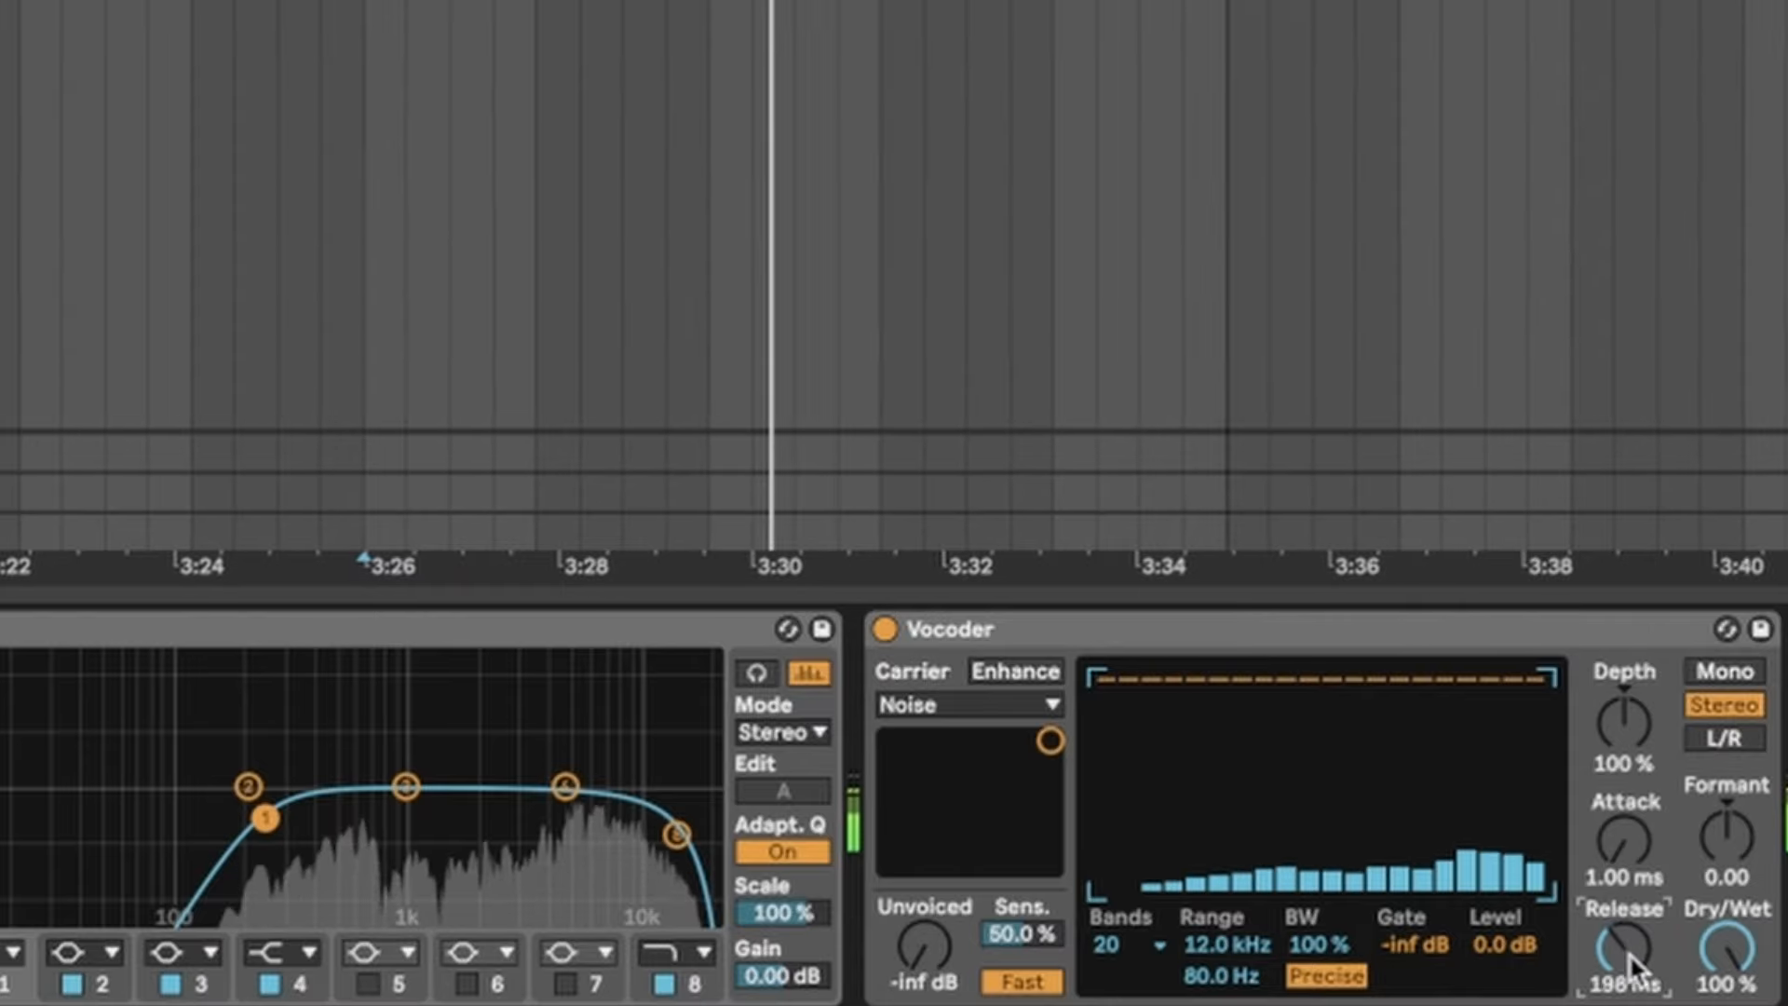
{"action": "key", "text": "space"}
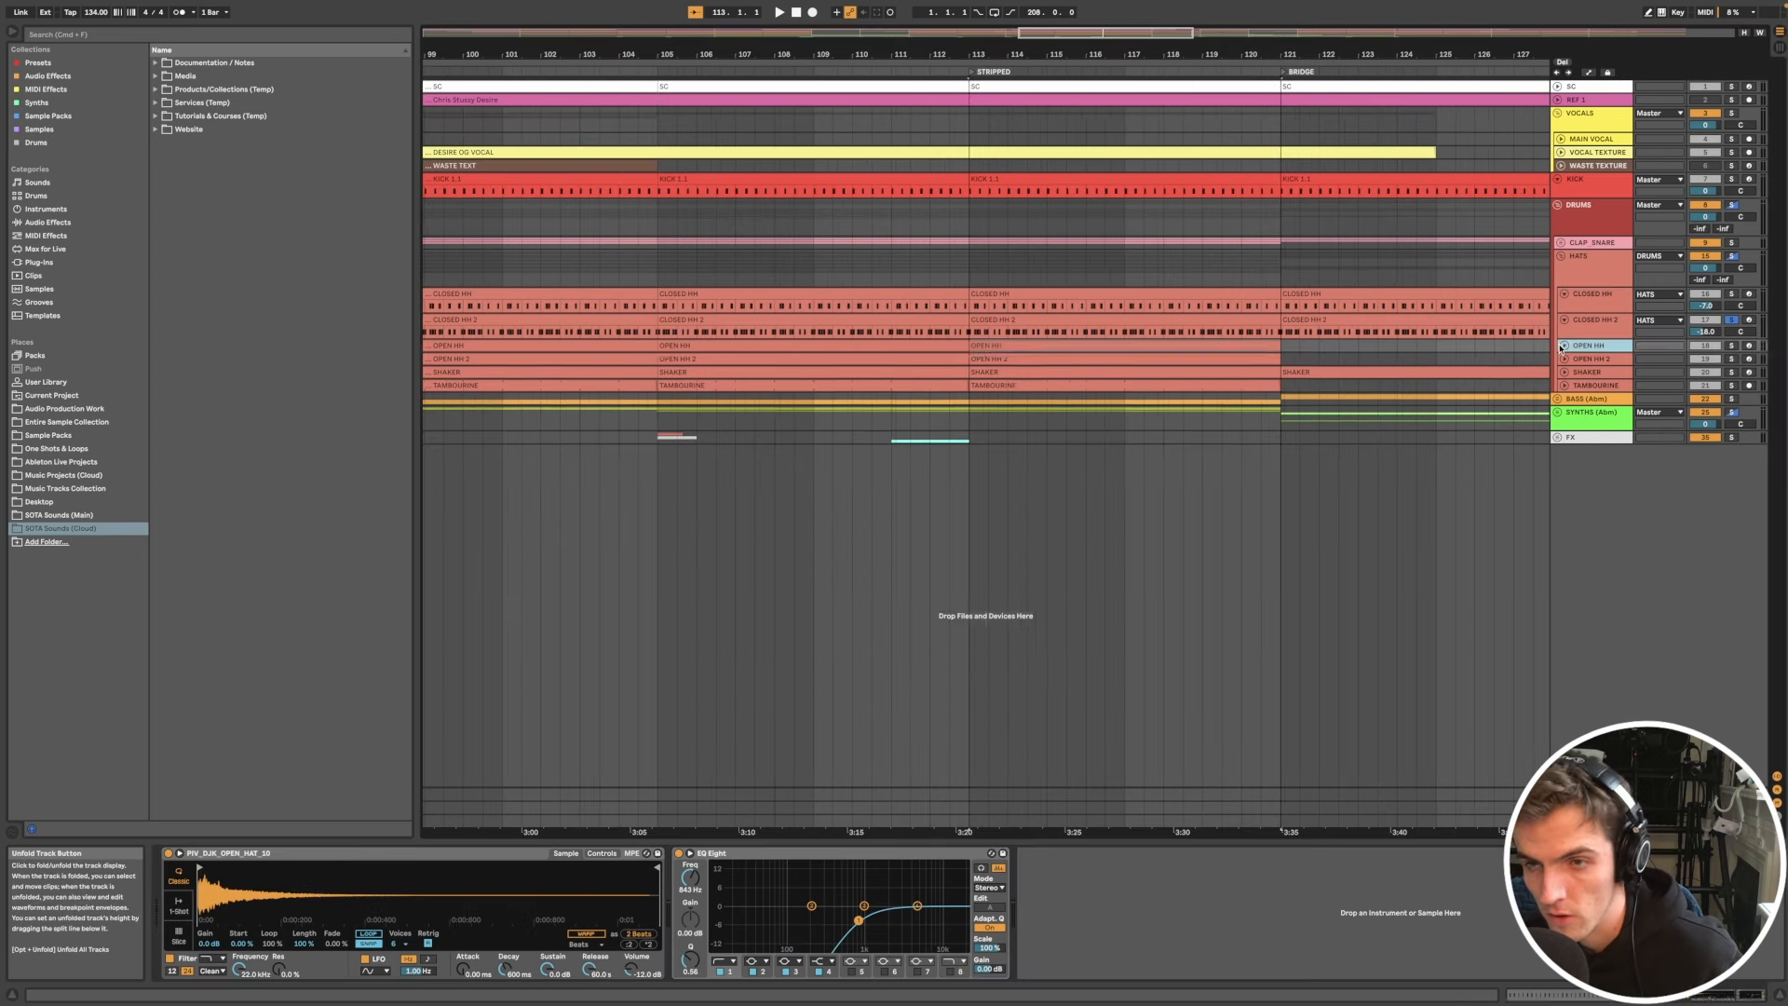
Step: Unfold the OPEN HH track and examine its notes in the STRIPPED section and its clips across the whole arrangement
{"action": "left_click", "coordinate": [1564, 346]}
{"action": "scroll", "coordinate": [1262, 376], "scroll_direction": "up", "scroll_amount": 5}
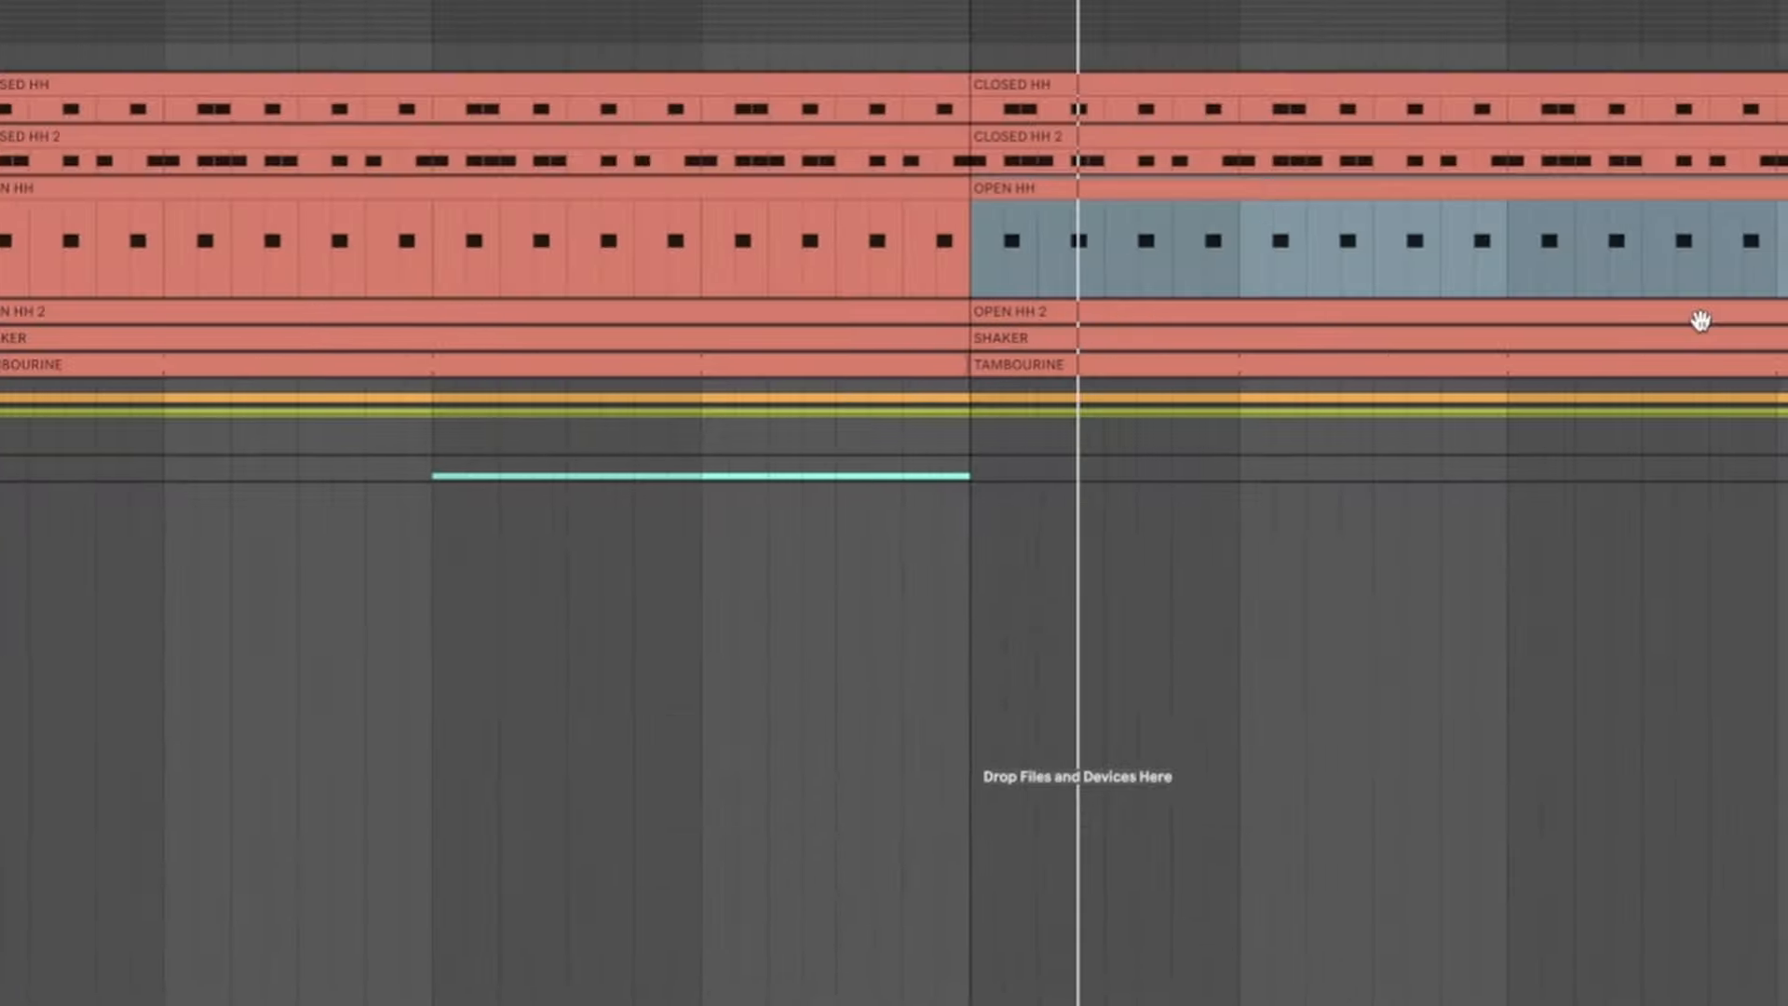
{"action": "key", "text": "minus"}
{"action": "key", "text": "minus"}
{"action": "key", "text": "minus"}
{"action": "key", "text": "minus"}
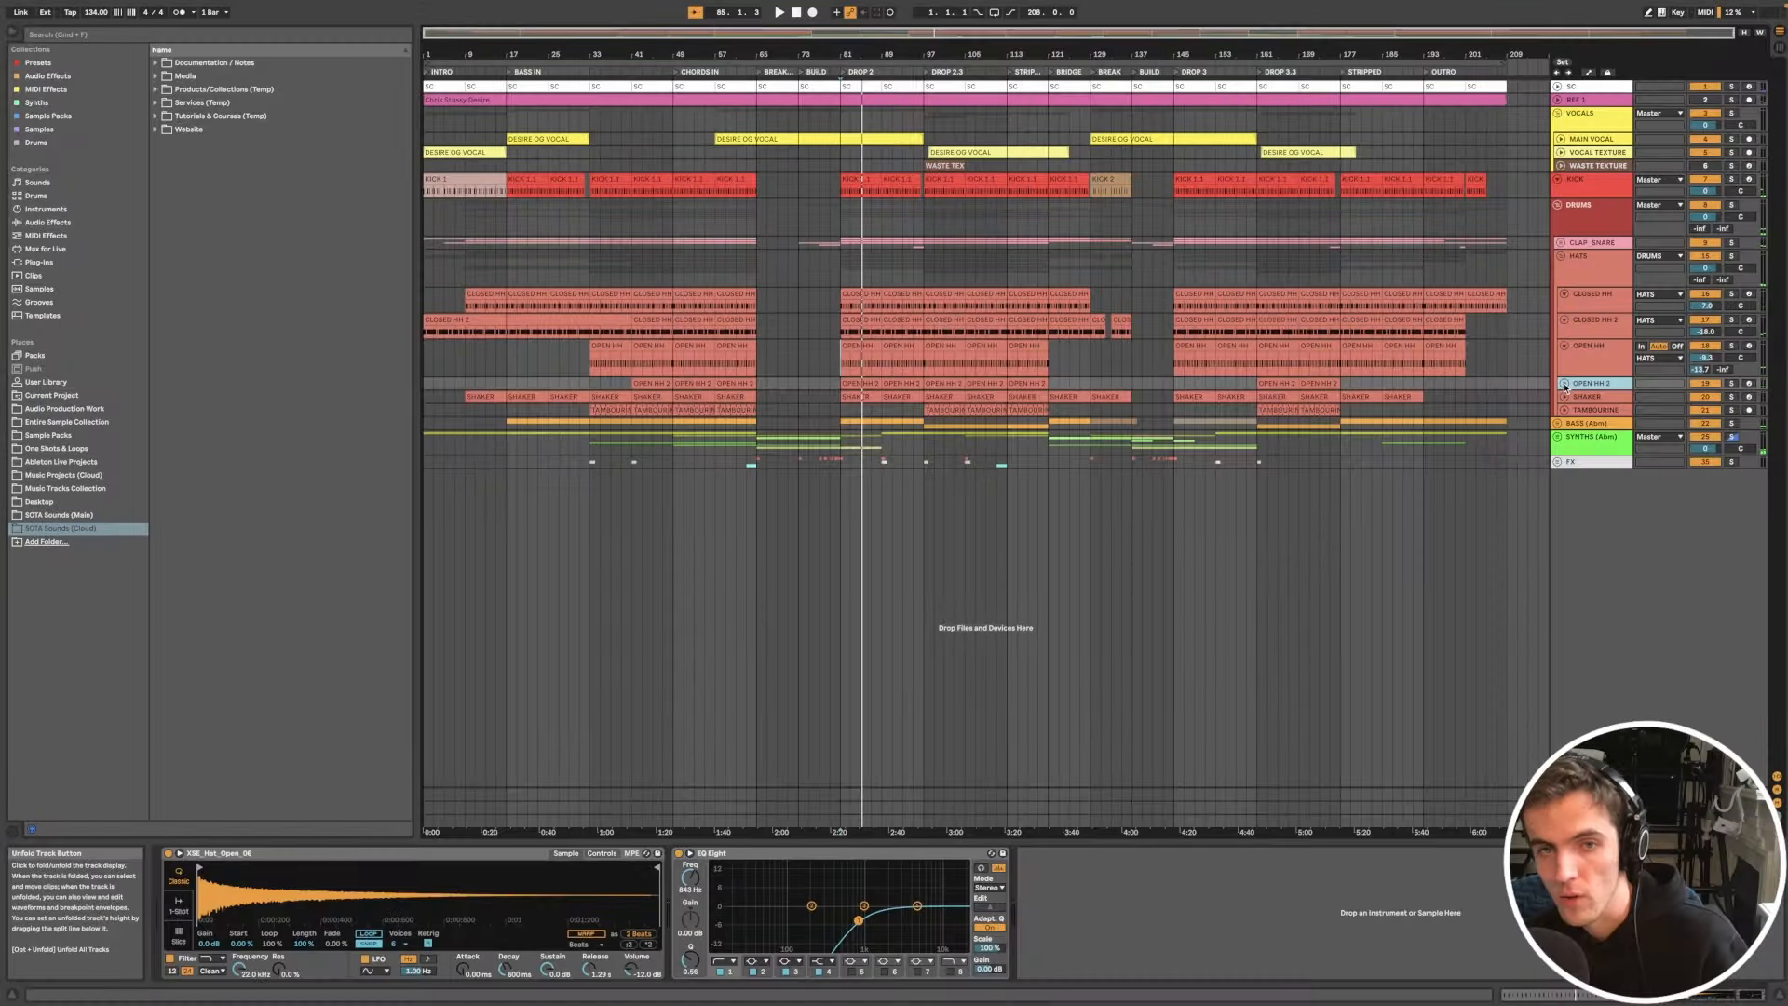
Step: Reduce the OPEN HH lane to match OPEN HH 2 and audition both open hats soloed from the start of DROP 2
{"action": "left_click", "coordinate": [998, 403]}
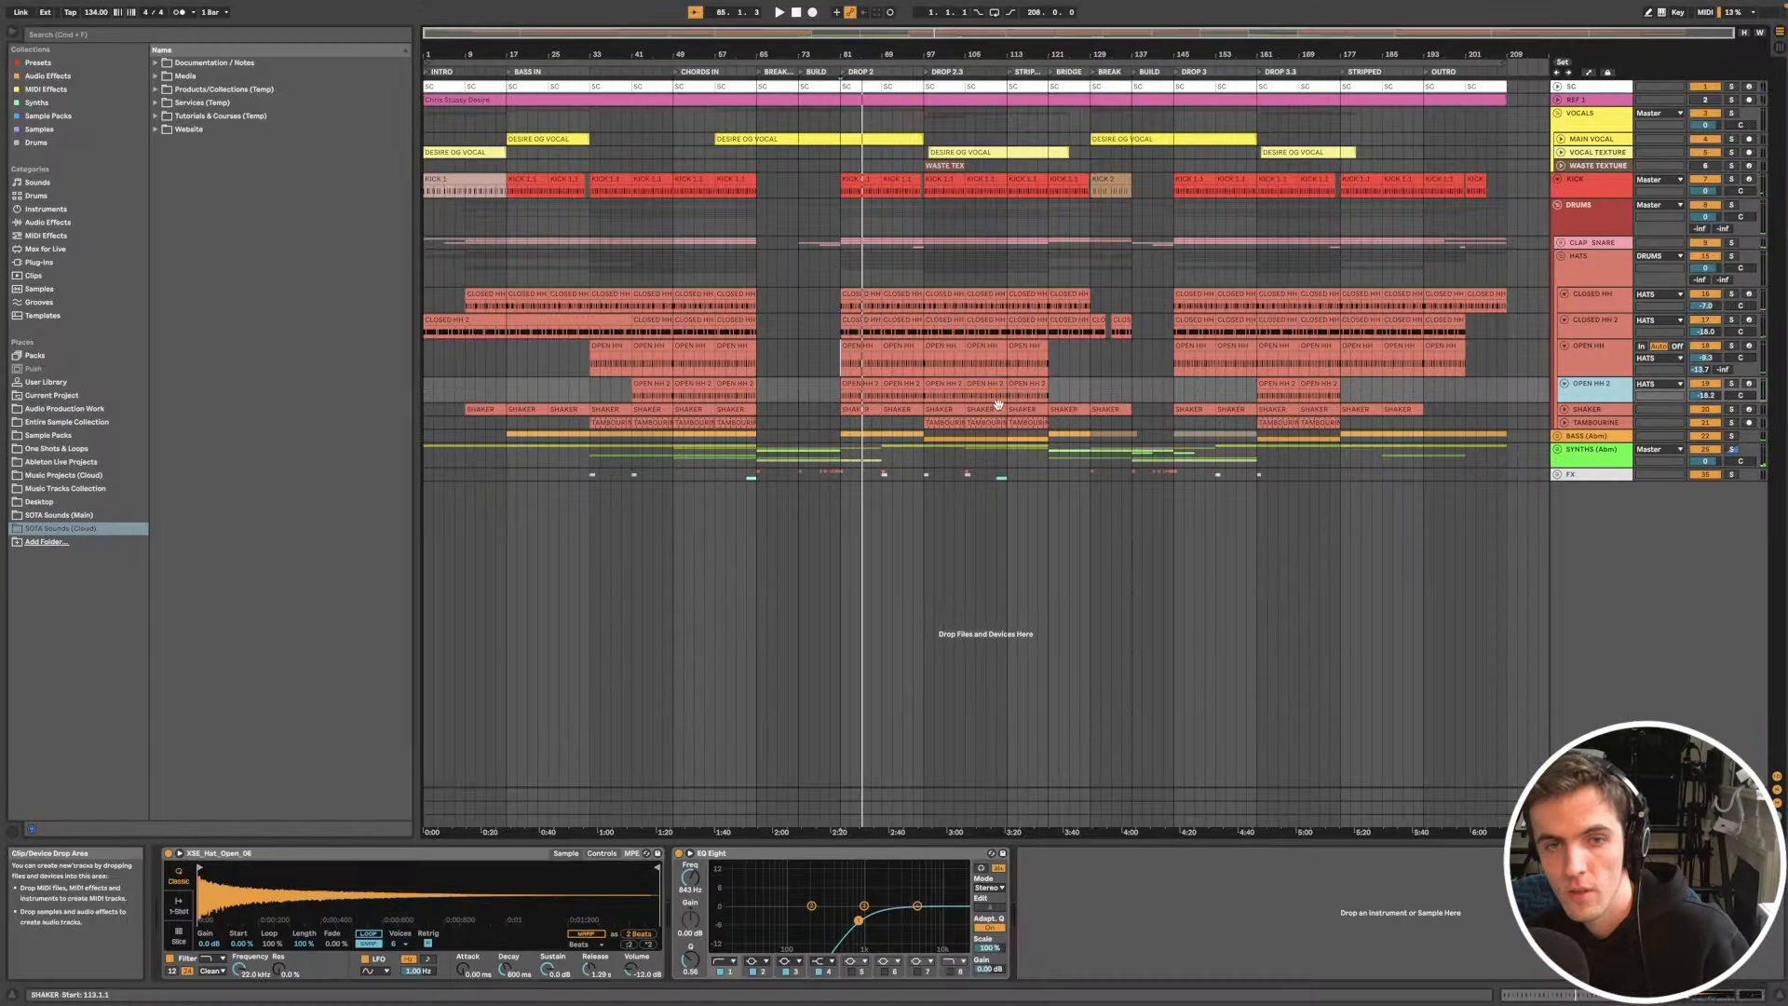
{"action": "key", "text": "plus"}
{"action": "key", "text": "plus"}
{"action": "scroll", "coordinate": [971, 413], "scroll_direction": "right", "scroll_amount": 5}
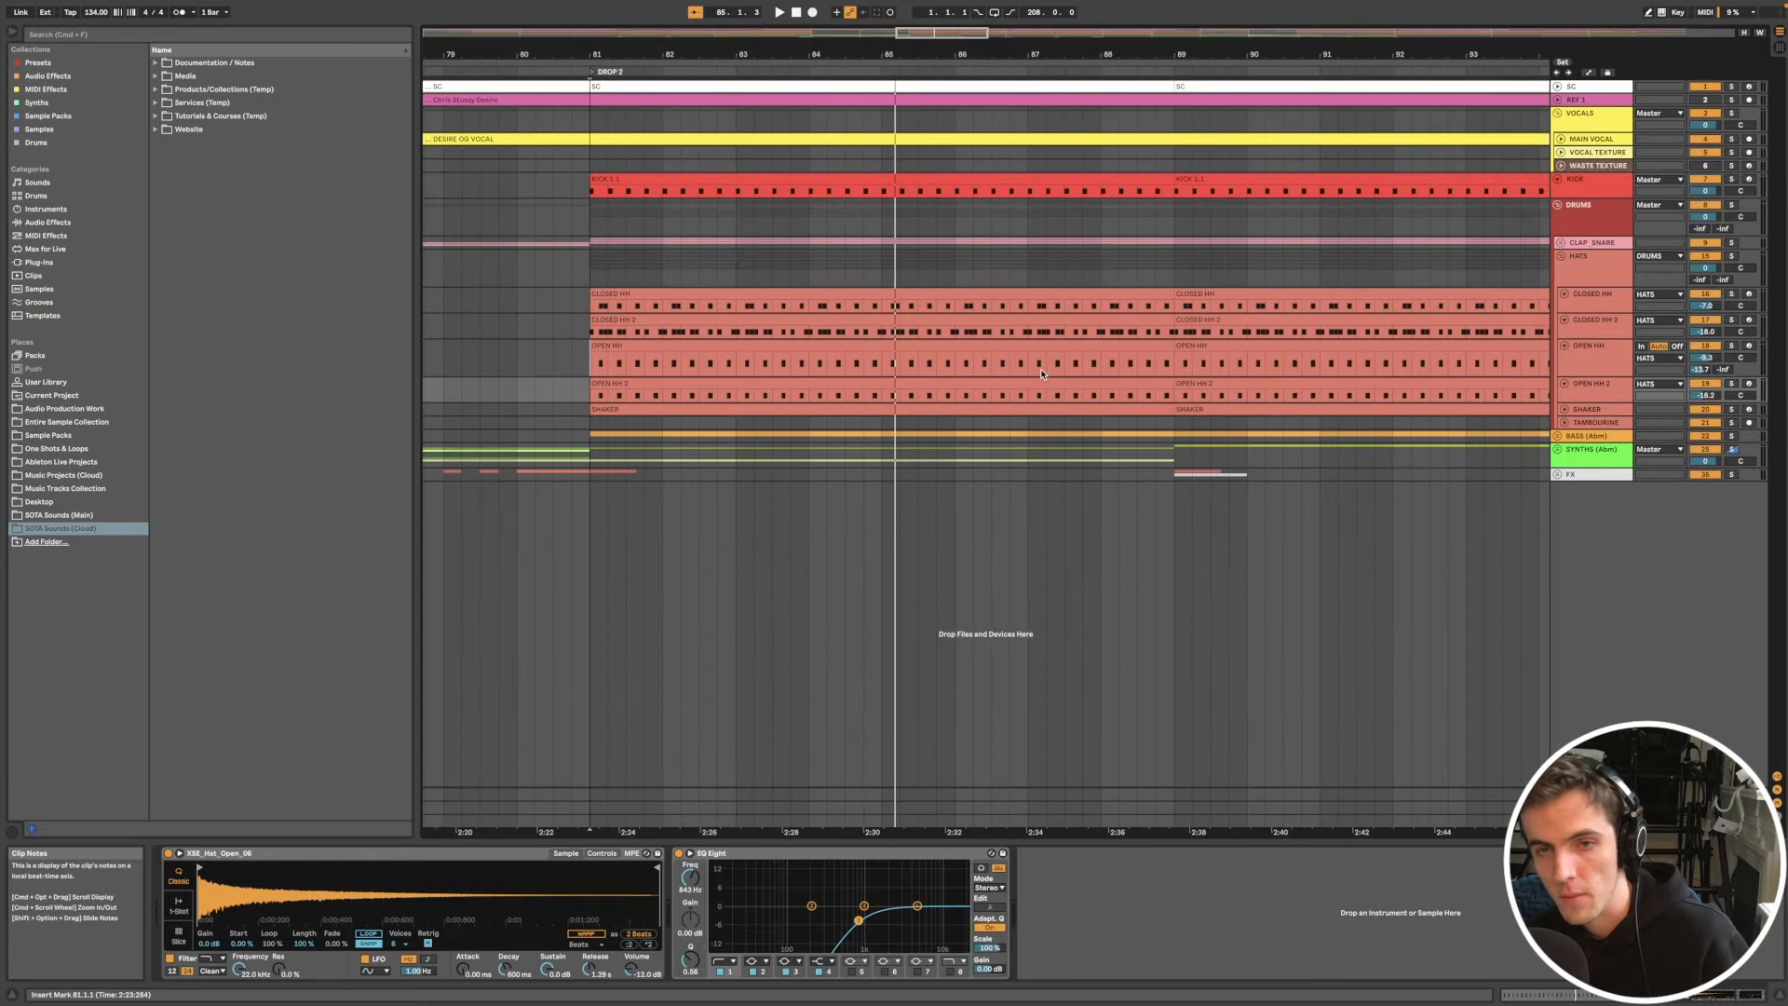
{"action": "left_click_drag", "start_coordinate": [1587, 375], "coordinate": [1588, 366]}
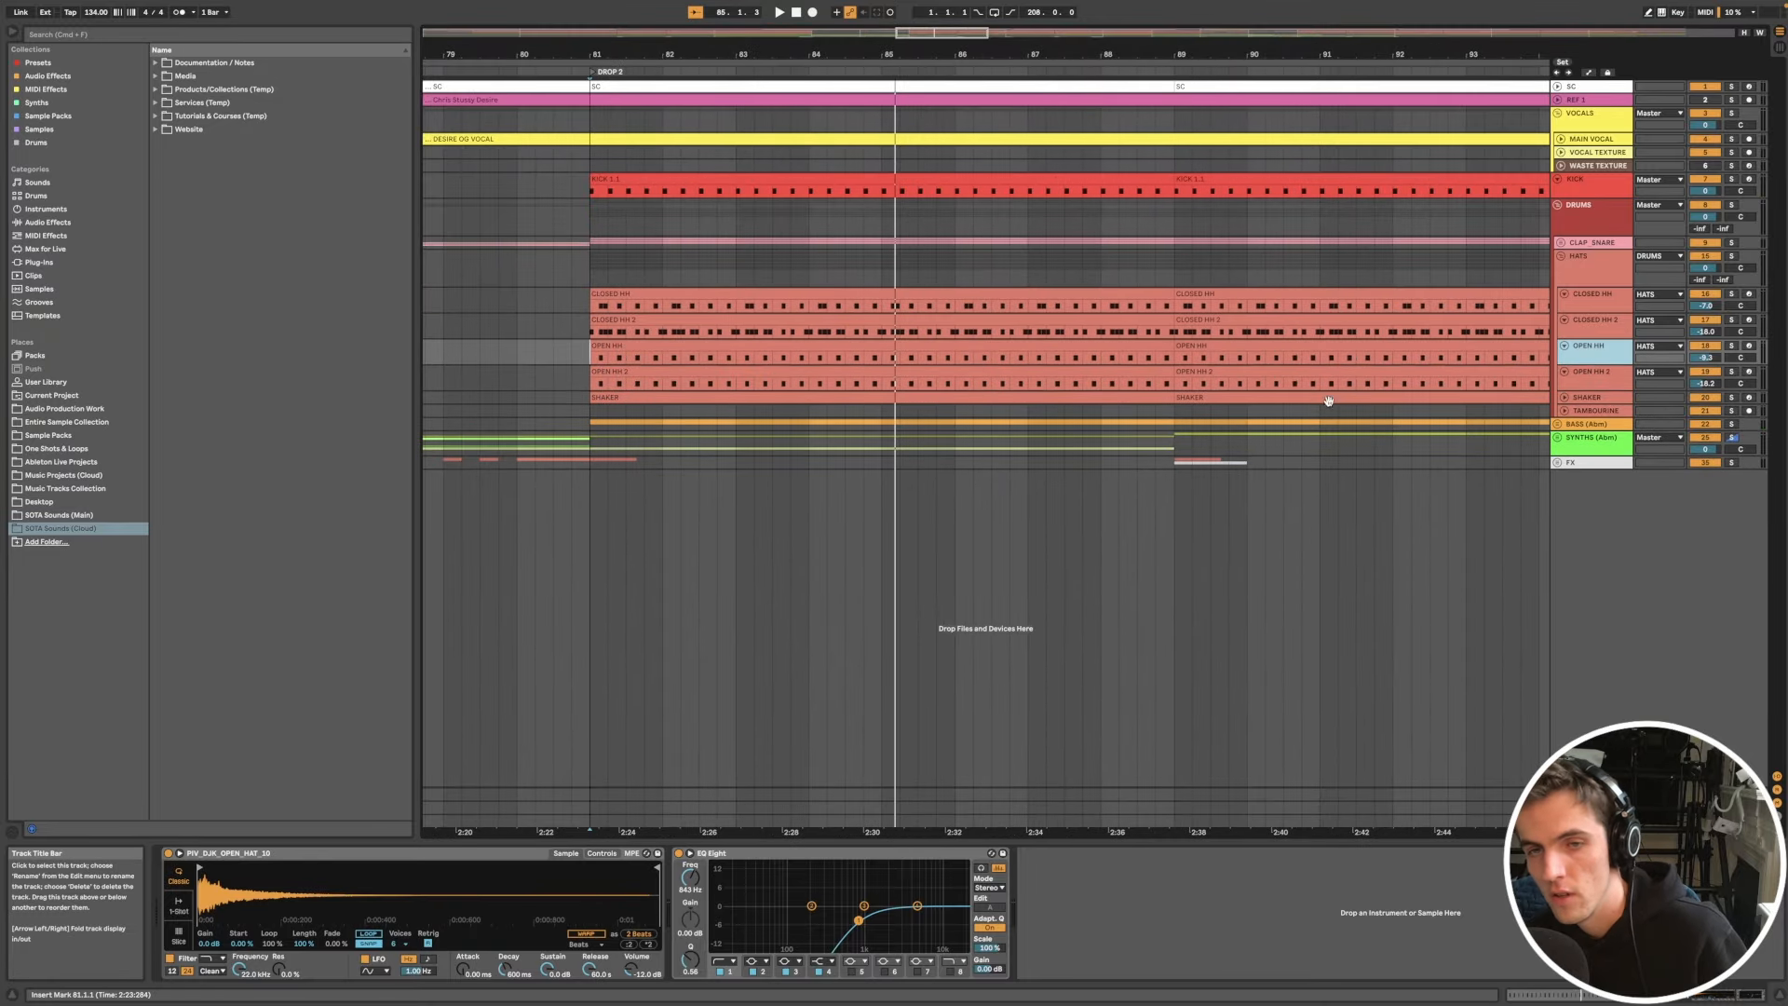
{"action": "scroll", "coordinate": [1253, 406], "scroll_direction": "down", "scroll_amount": 4}
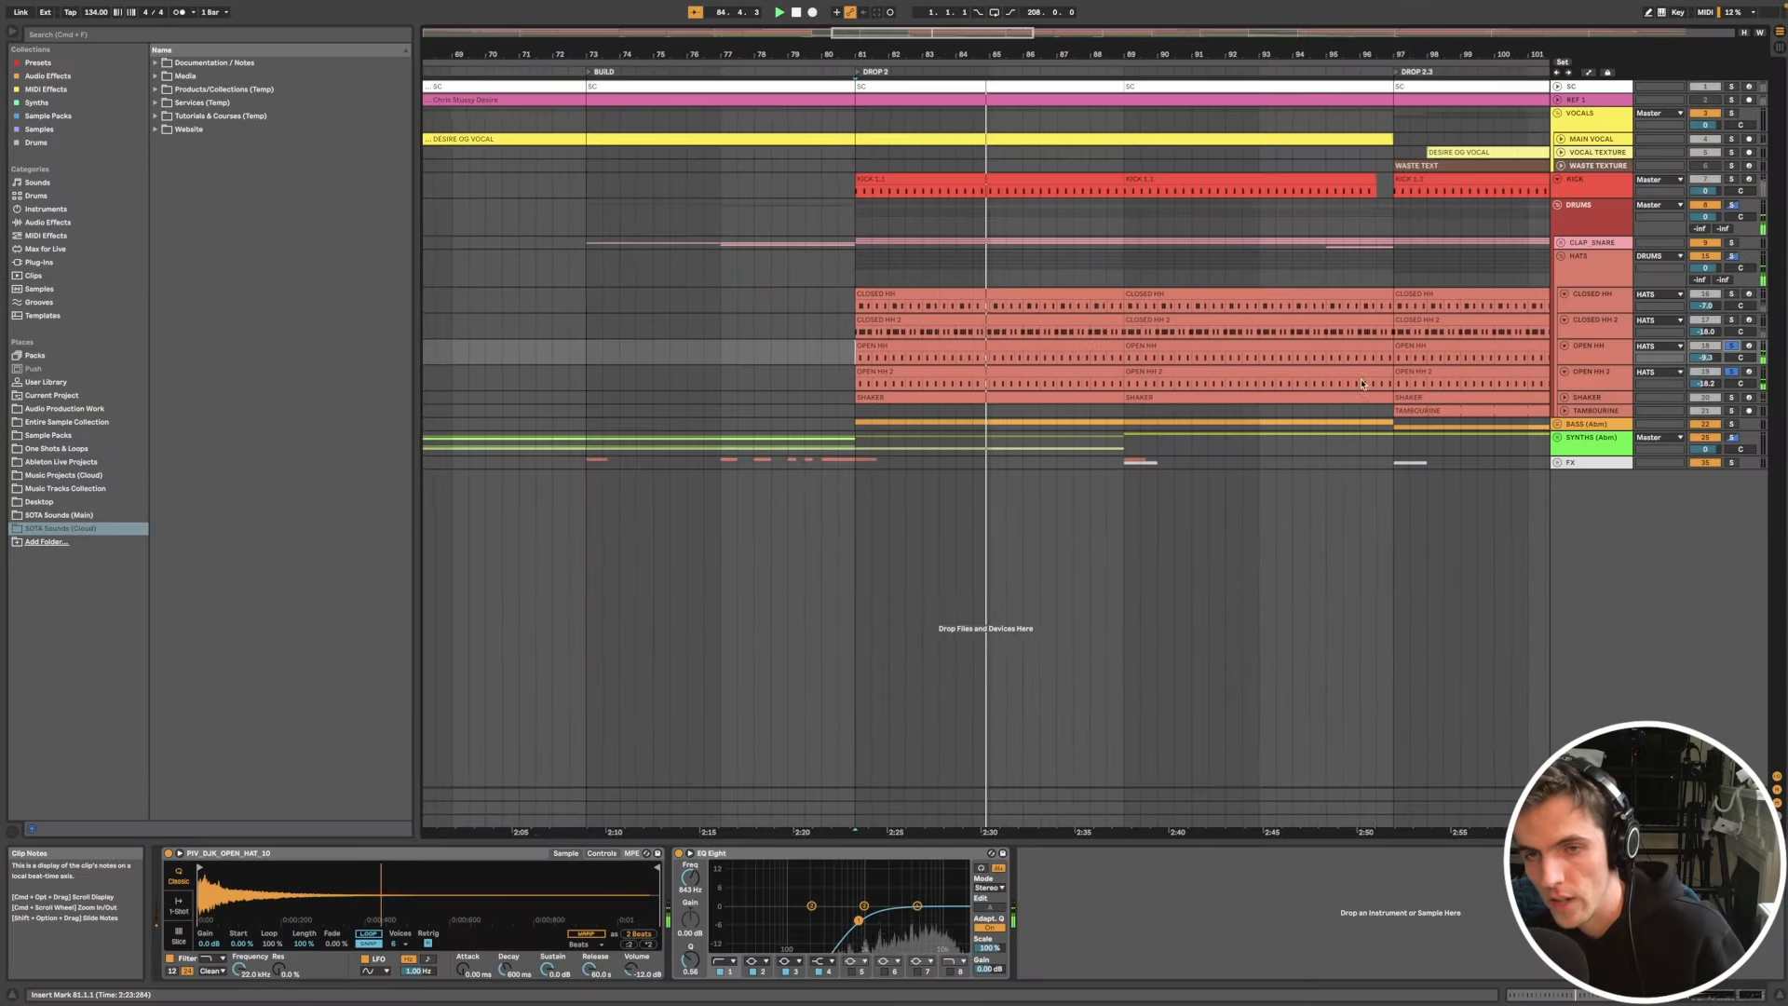
Step: Unfold the SHAKER track and audition its soloed notes from around bar 83.4 through DROP 2
{"action": "left_click", "coordinate": [1565, 398]}
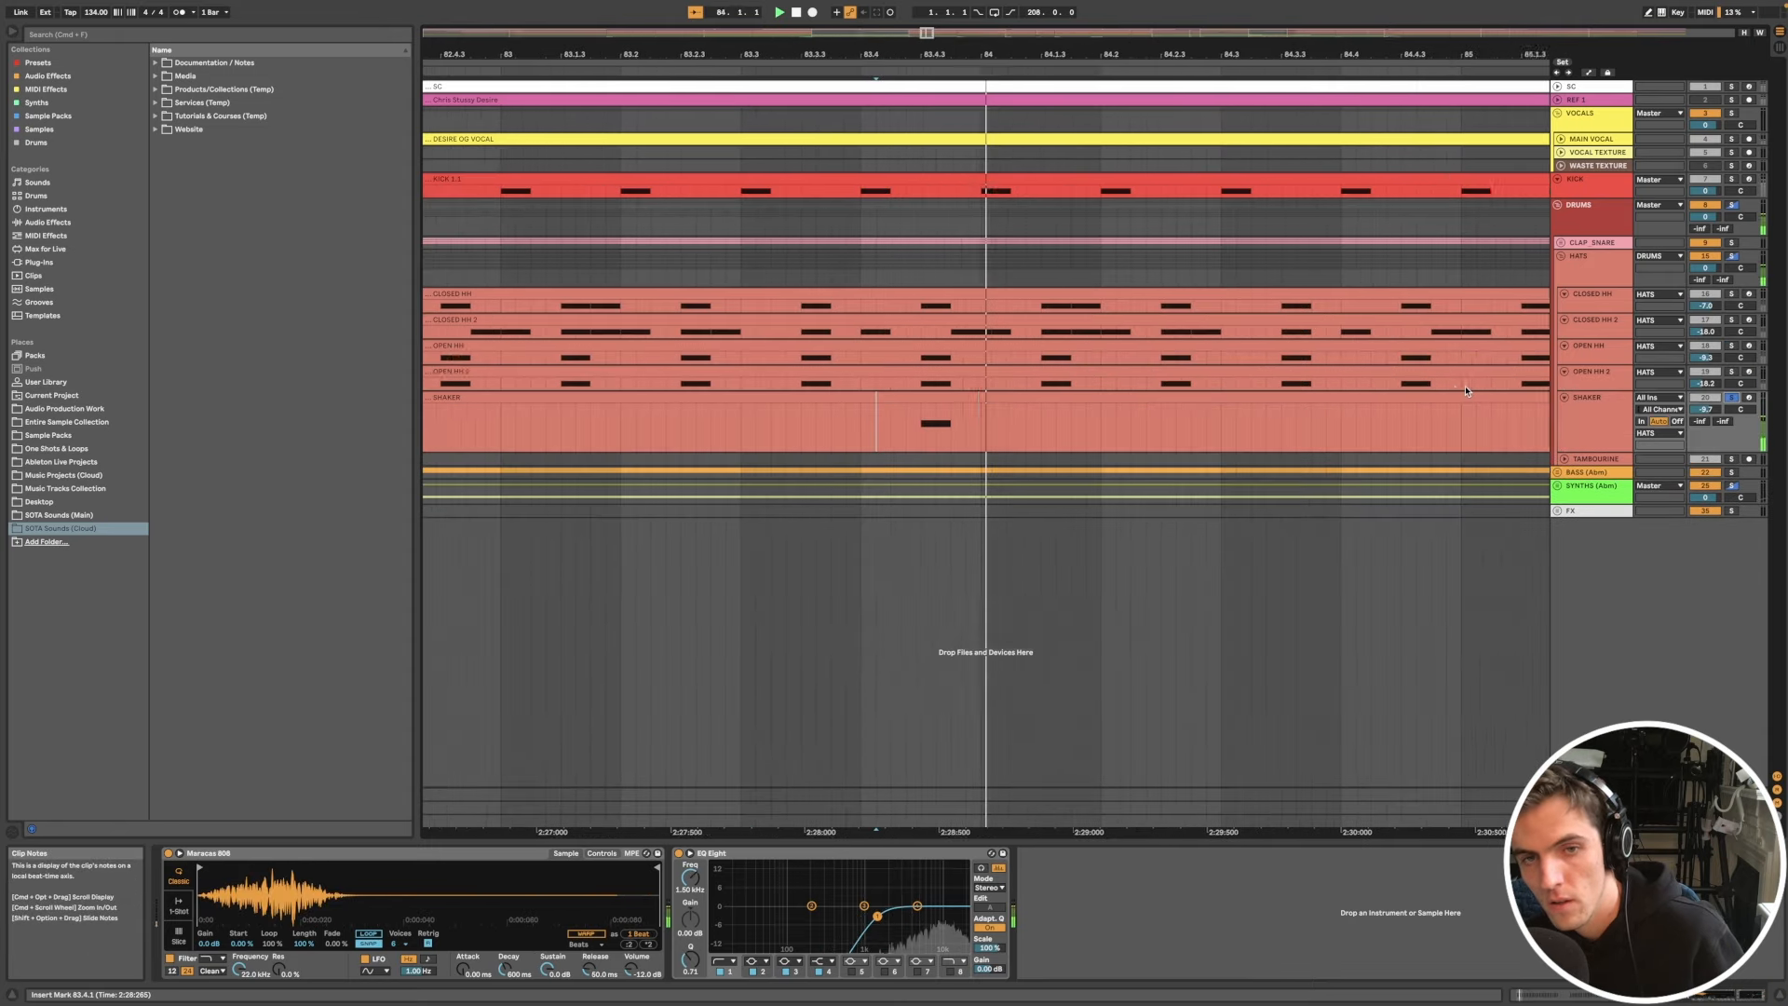
{"action": "key", "text": "space"}
{"action": "key", "text": "space"}
{"action": "key", "text": "space"}
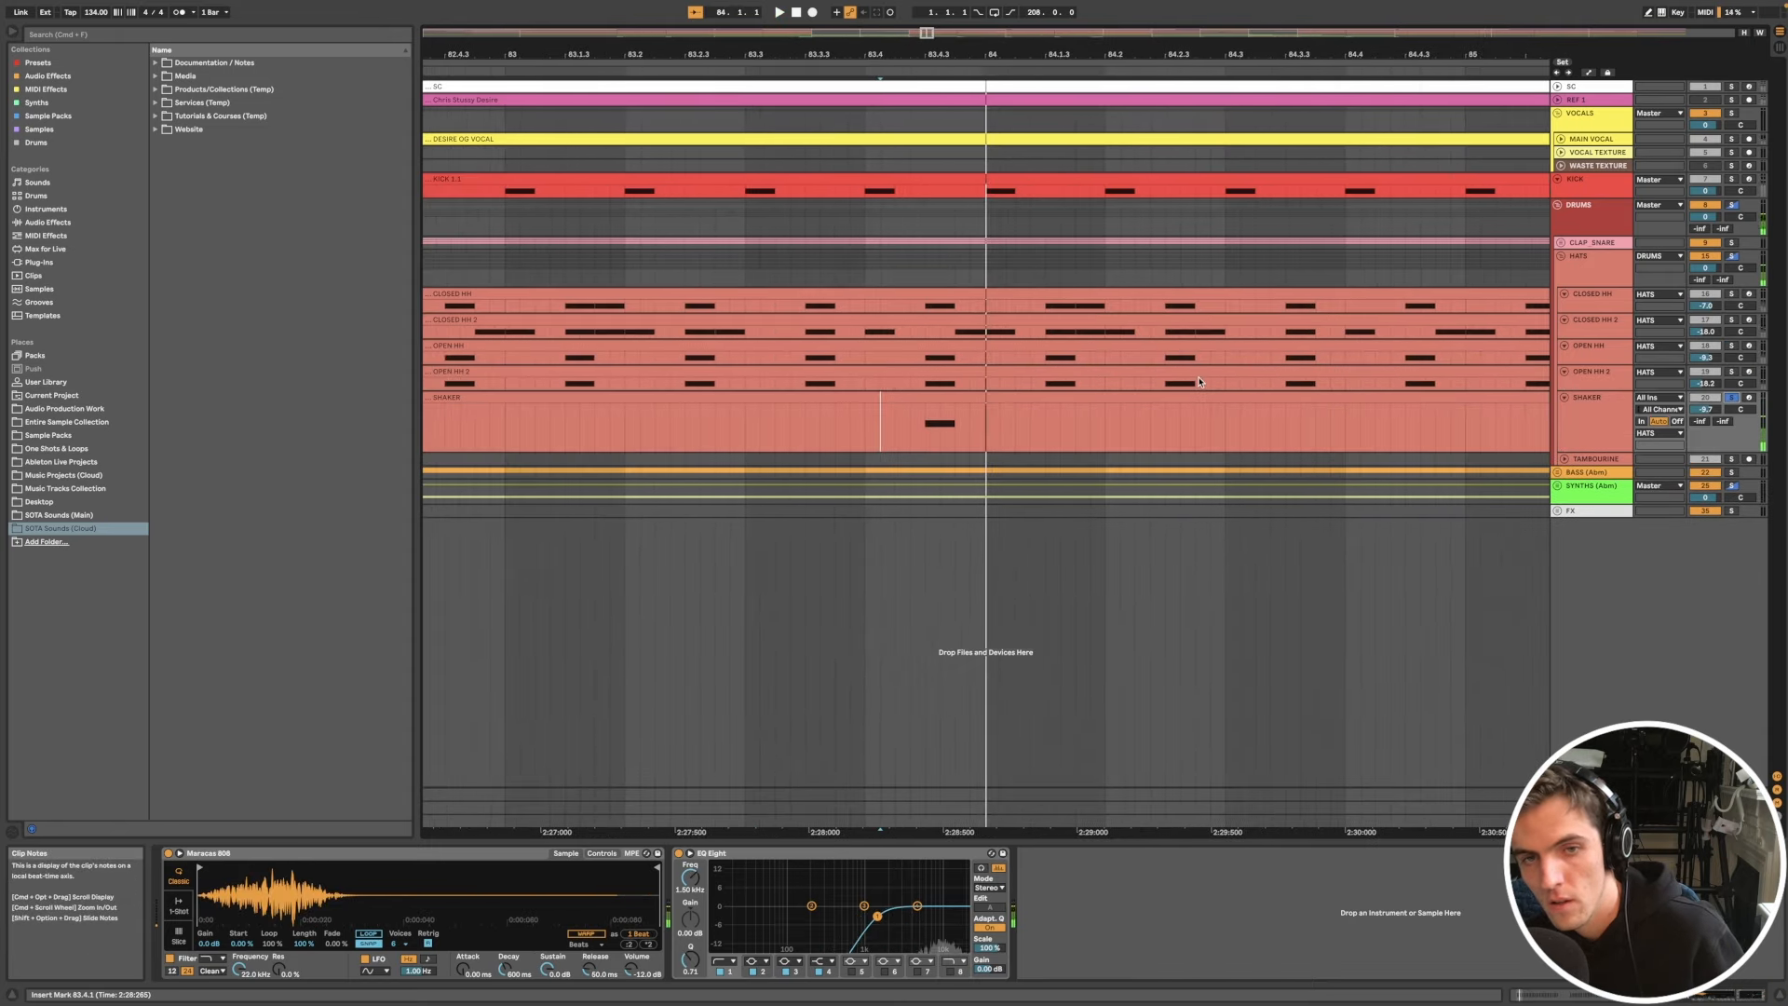
{"action": "key", "text": "w"}
{"action": "scroll", "coordinate": [910, 428], "scroll_direction": "up", "scroll_amount": 10}
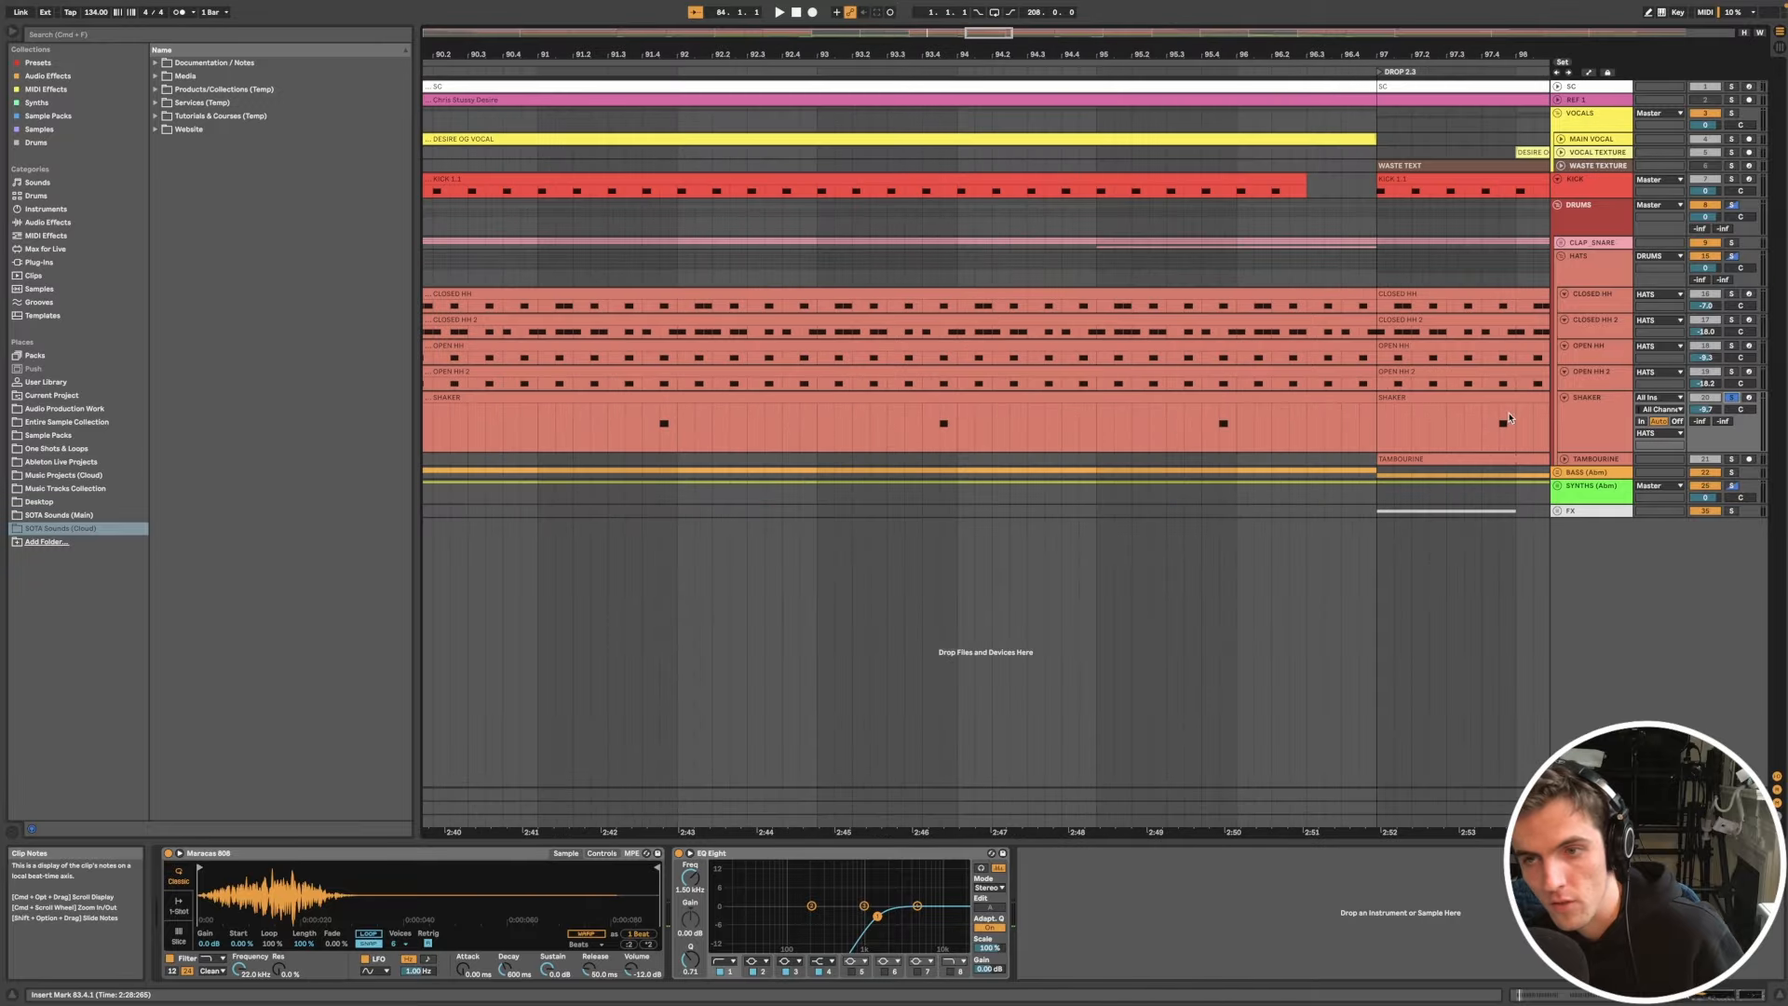
{"action": "key", "text": "space"}
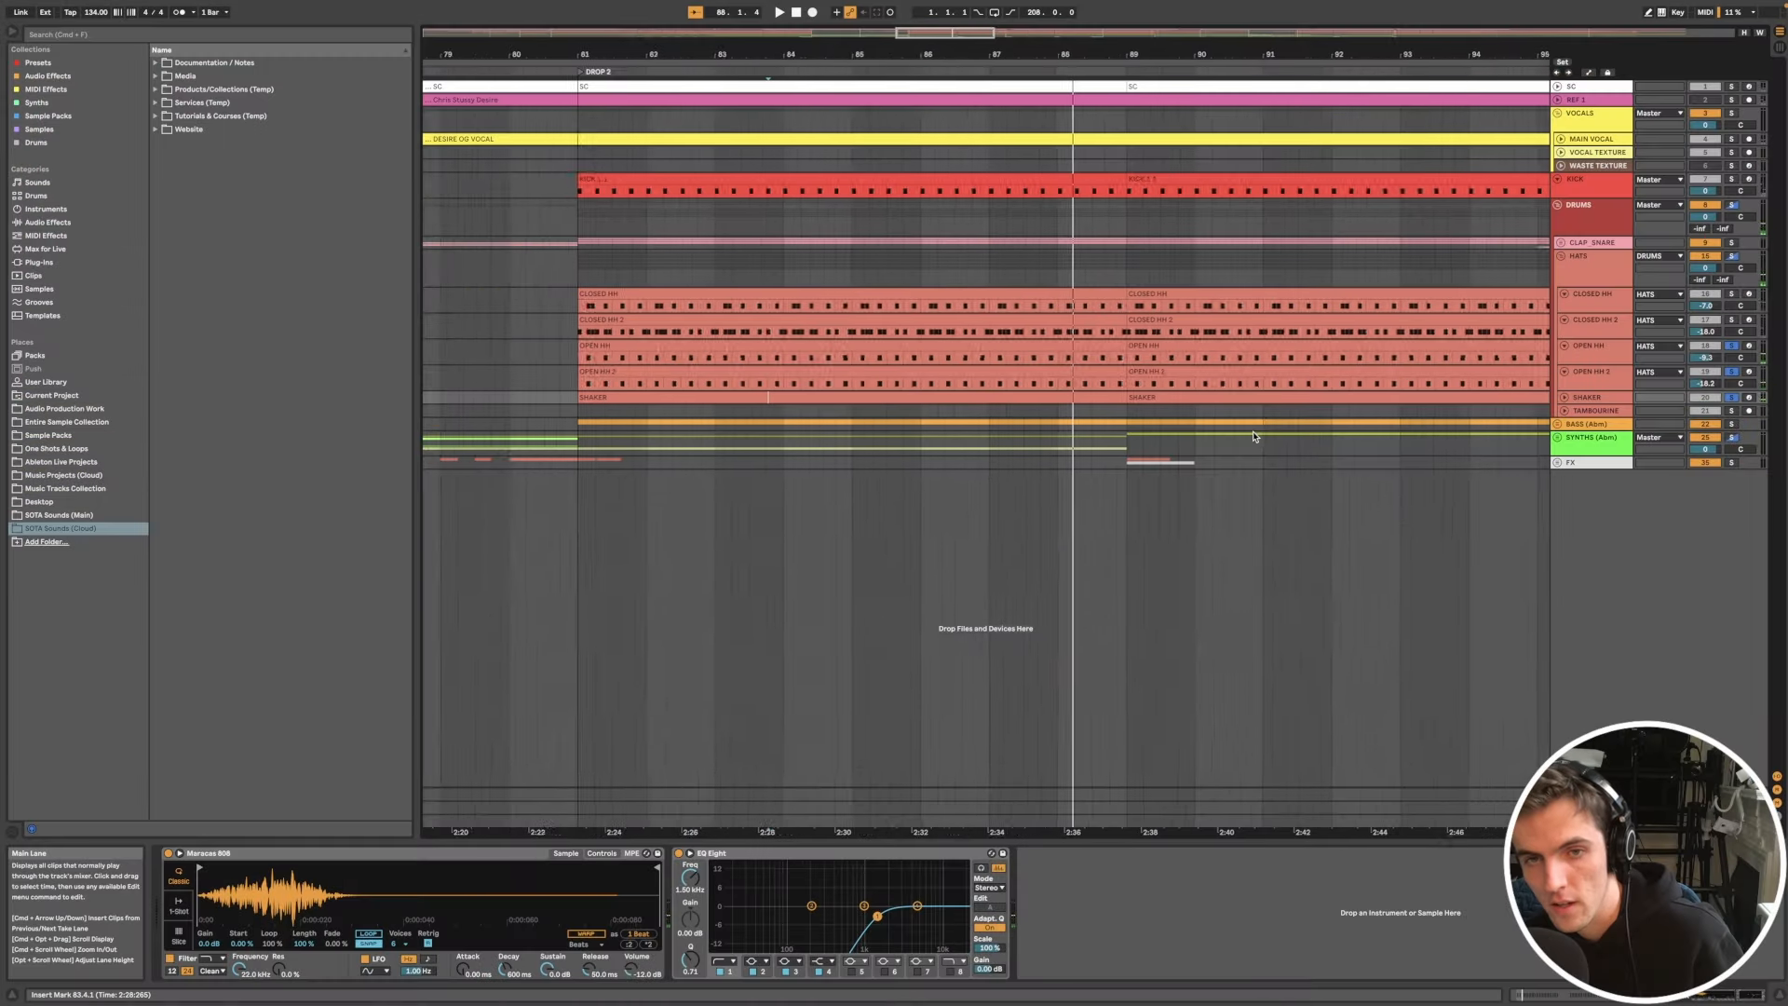
Step: Select the TAMBOURINE clip at bar 97 to inspect where it enters in DROP 2.2
{"action": "scroll", "coordinate": [1267, 434], "scroll_direction": "right", "scroll_amount": 5}
{"action": "left_click", "coordinate": [1161, 409]}
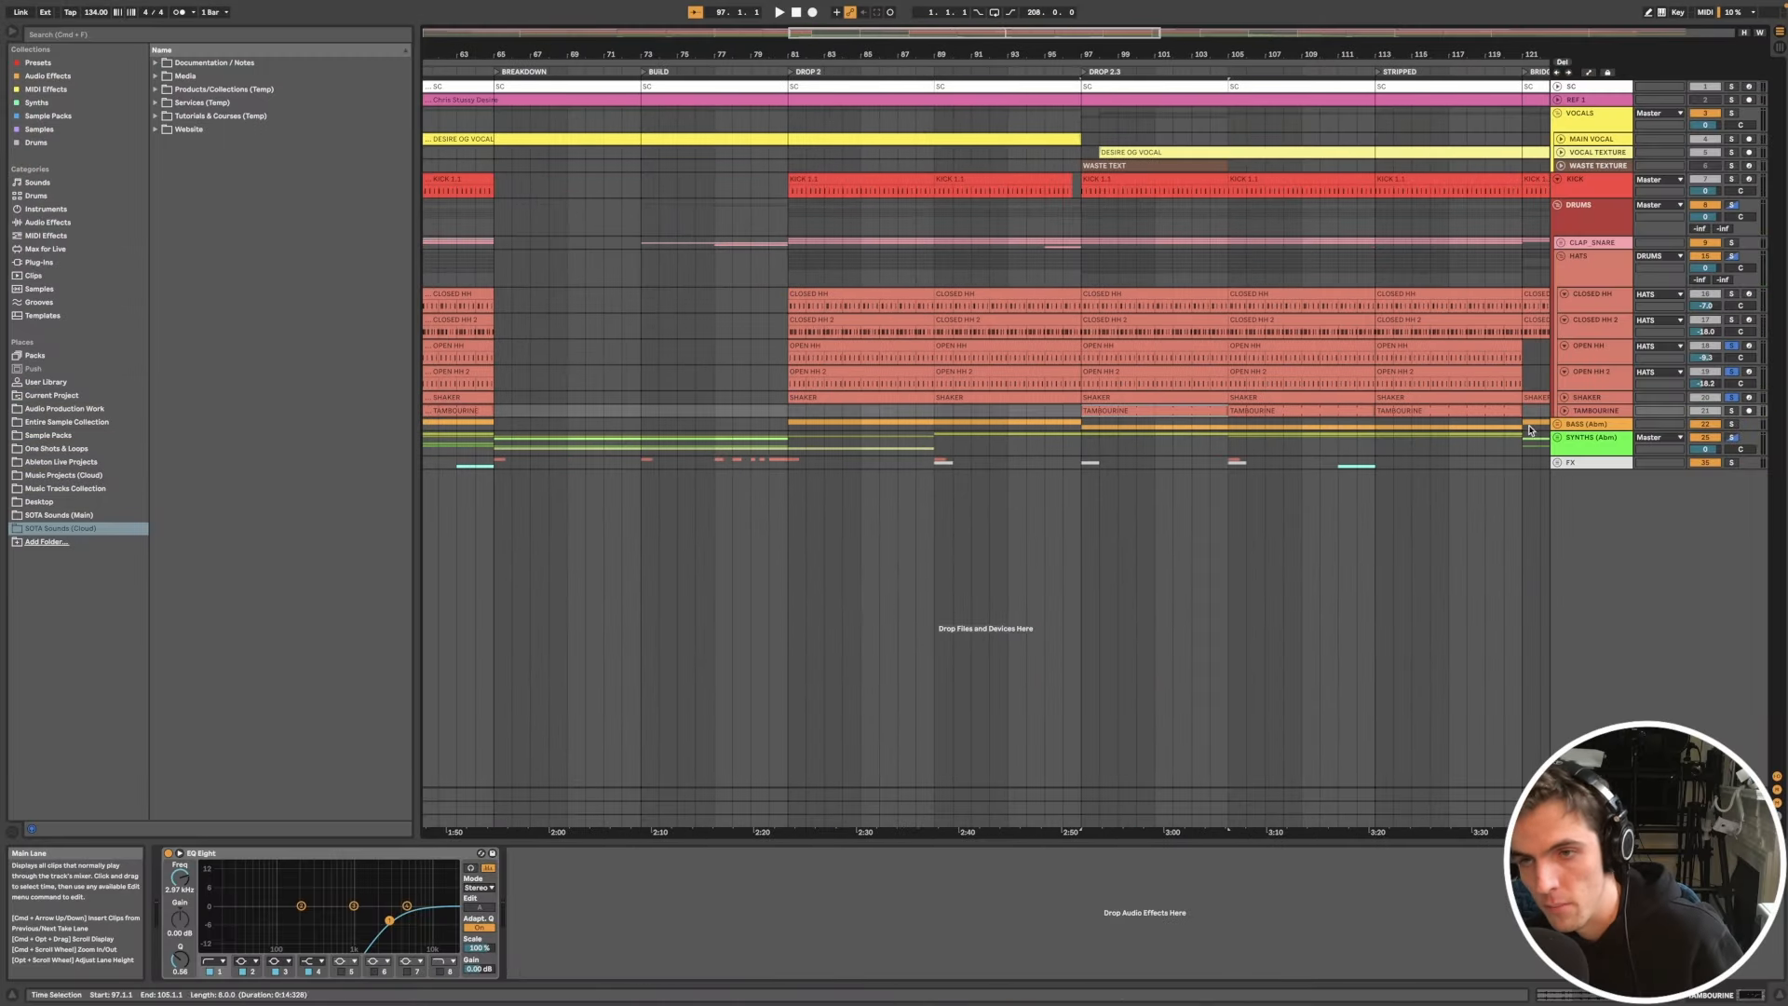
{"action": "left_click", "coordinate": [1349, 395]}
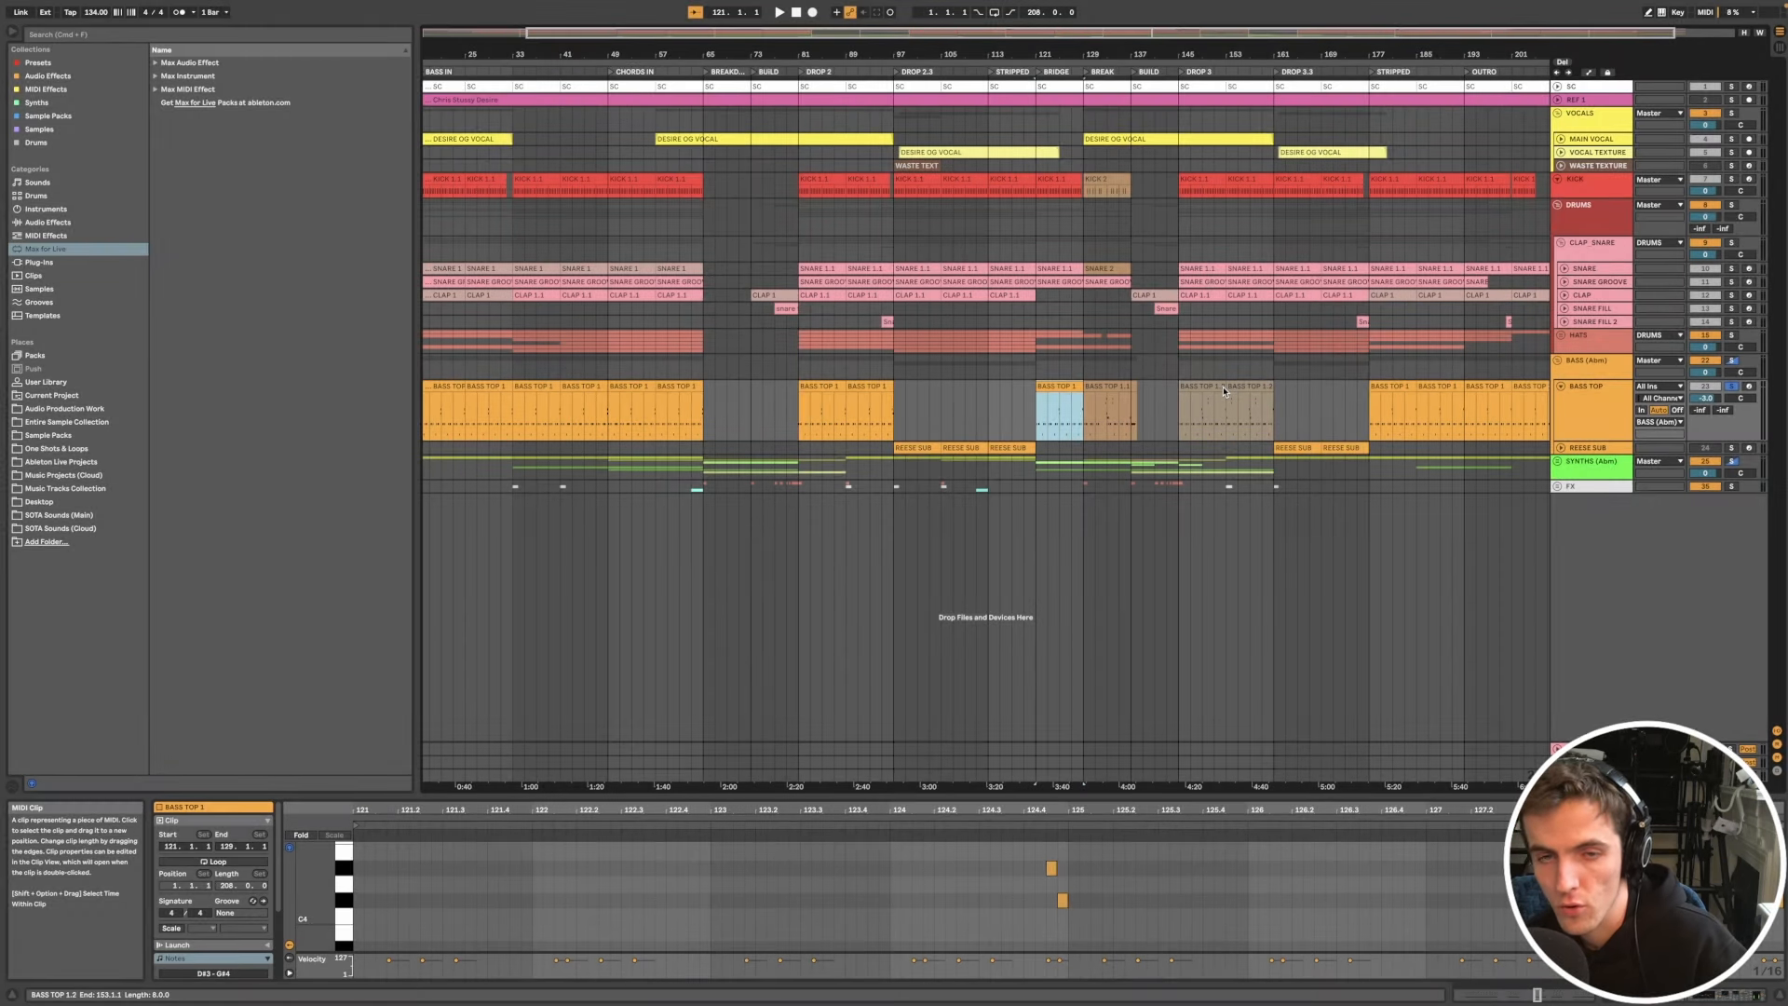
Step: Inspect the BASS TOP track's device chain and its clip notes around bars 26 to 30 in an enlarged note editor
{"action": "left_click", "coordinate": [1561, 384]}
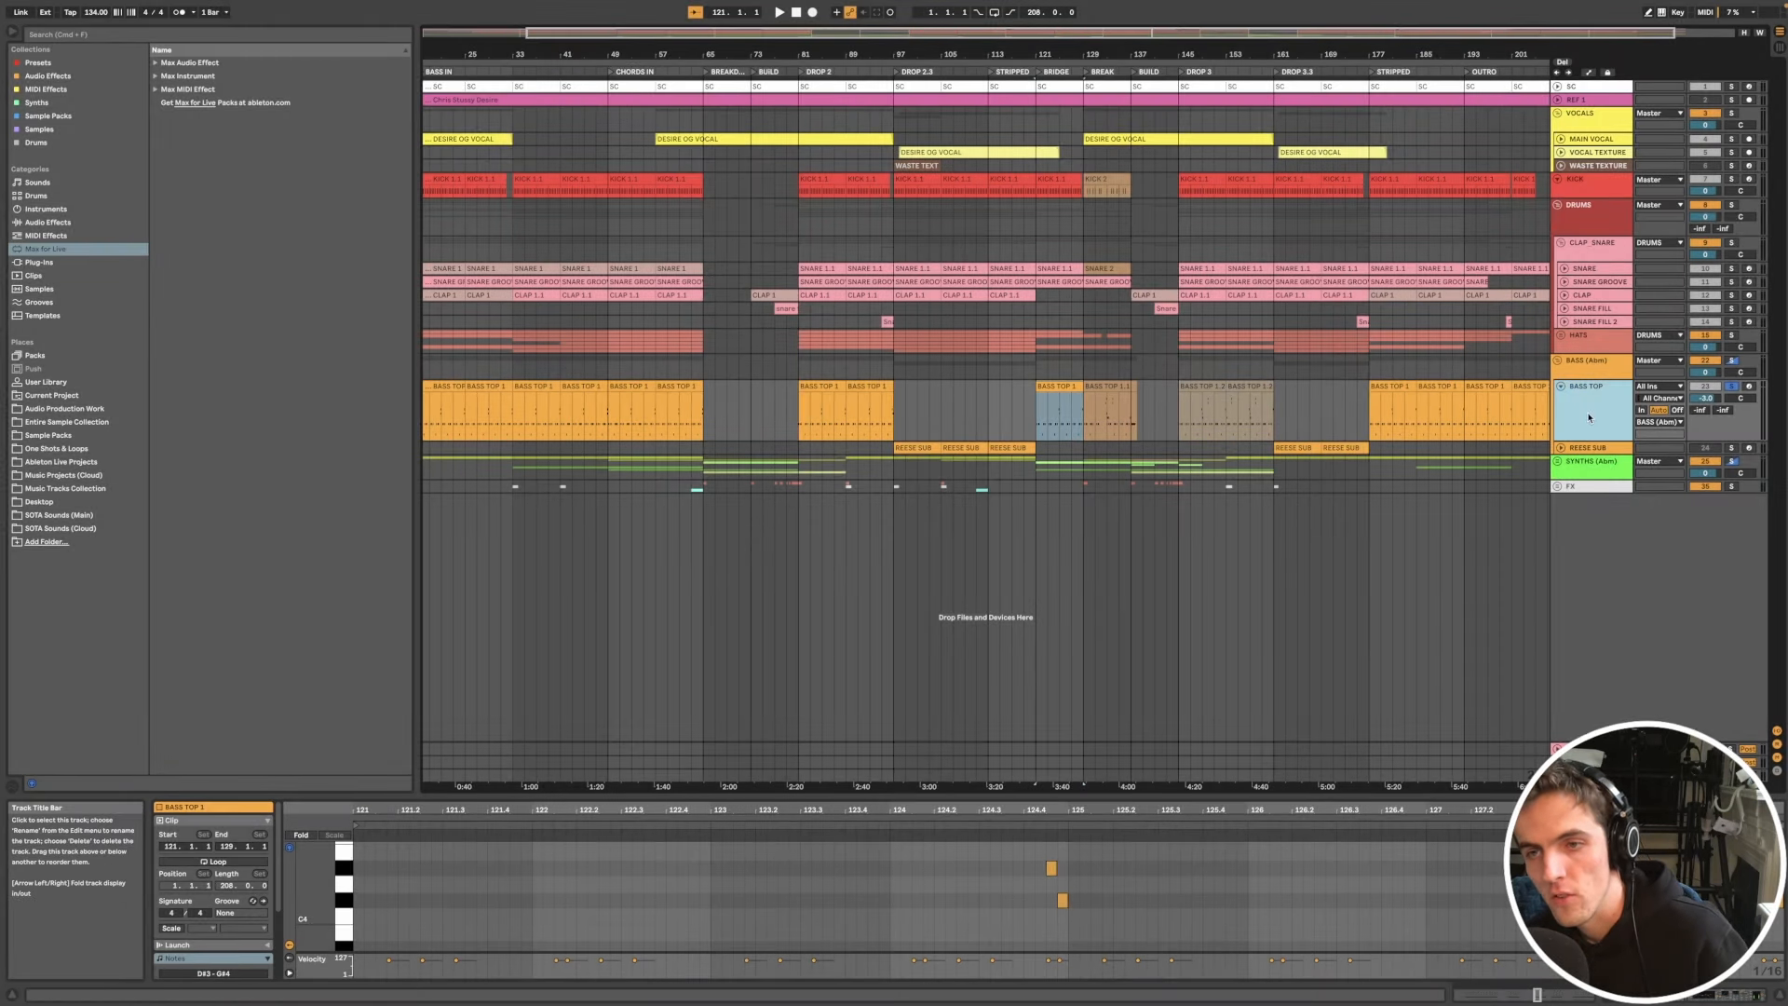
{"action": "double_click", "coordinate": [1589, 418]}
{"action": "left_click", "coordinate": [533, 389]}
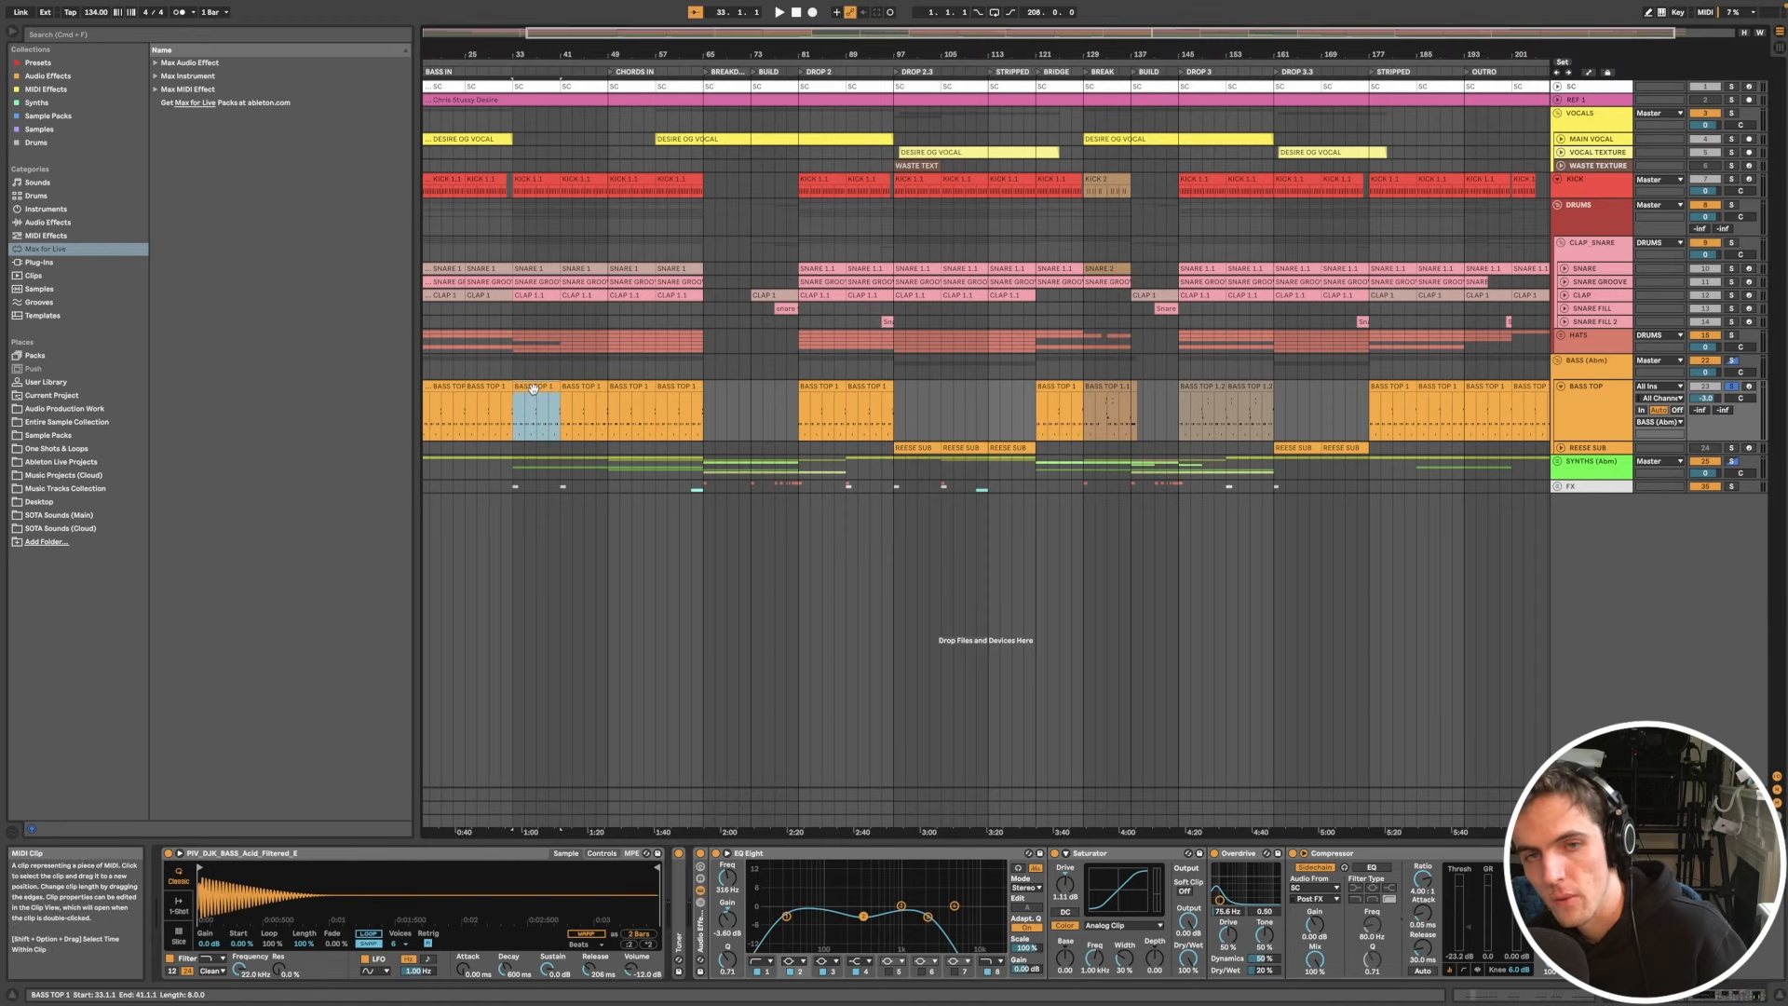
{"action": "scroll", "coordinate": [532, 389], "scroll_direction": "left", "scroll_amount": 3}
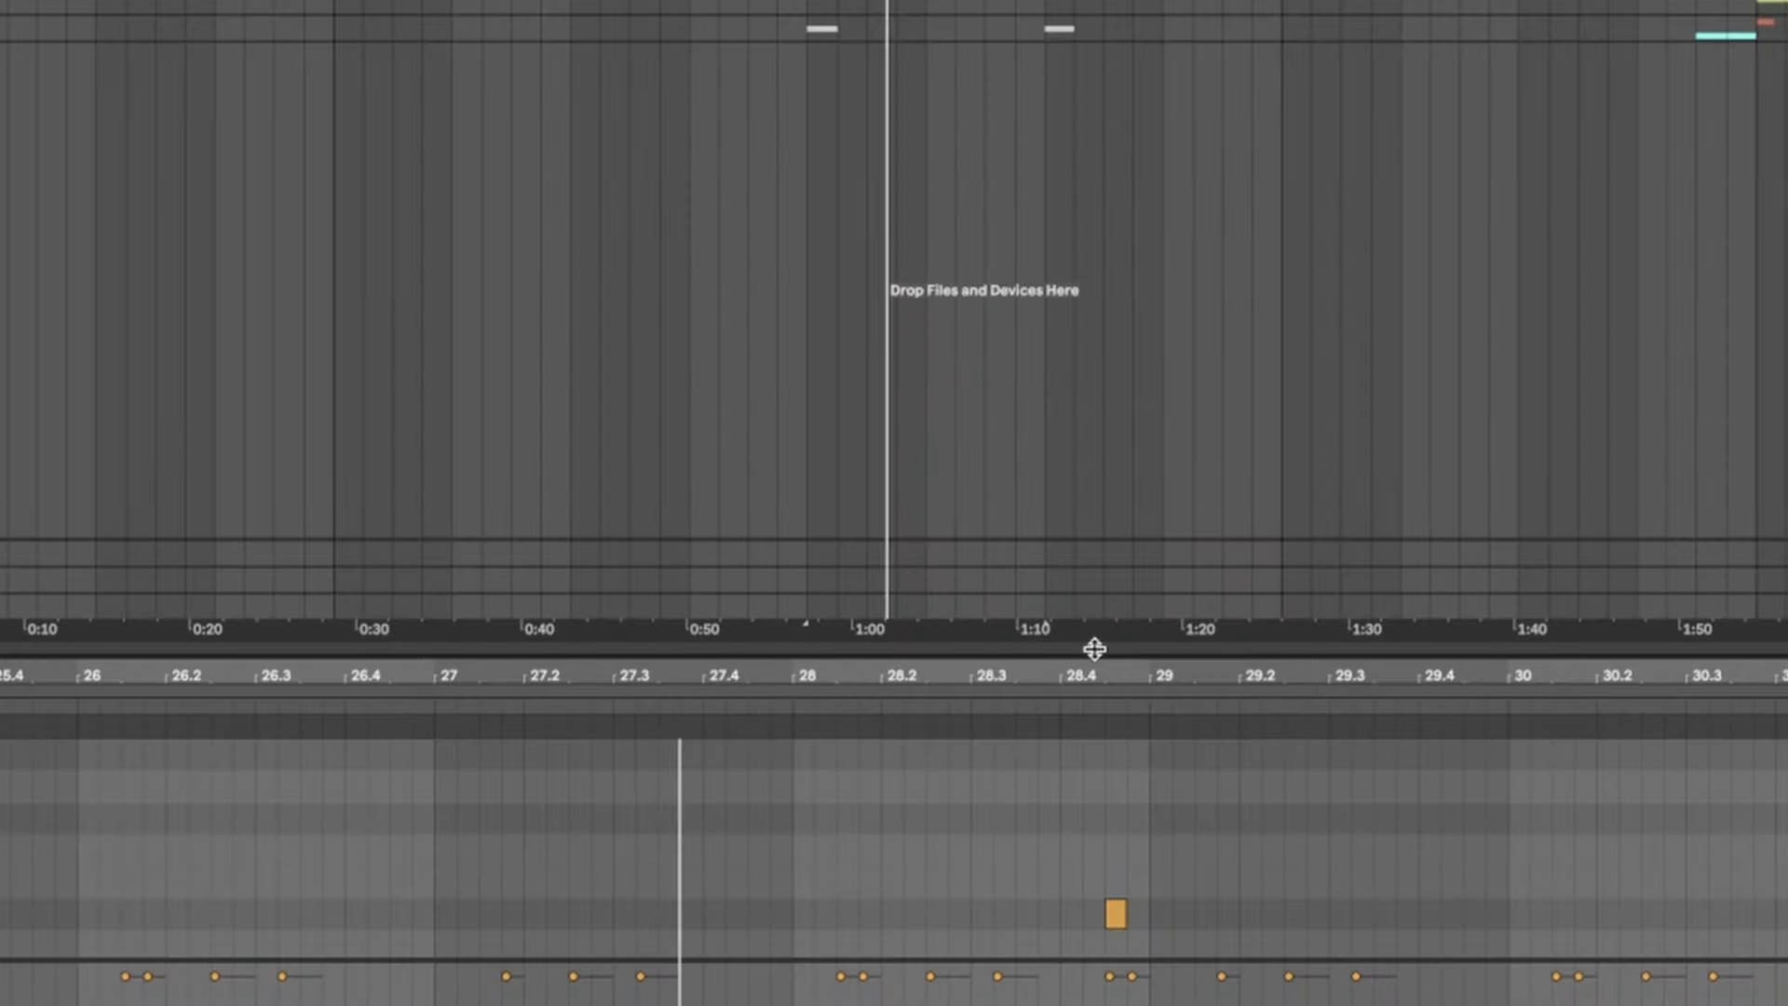
{"action": "left_click_drag", "start_coordinate": [1094, 649], "coordinate": [1081, 240]}
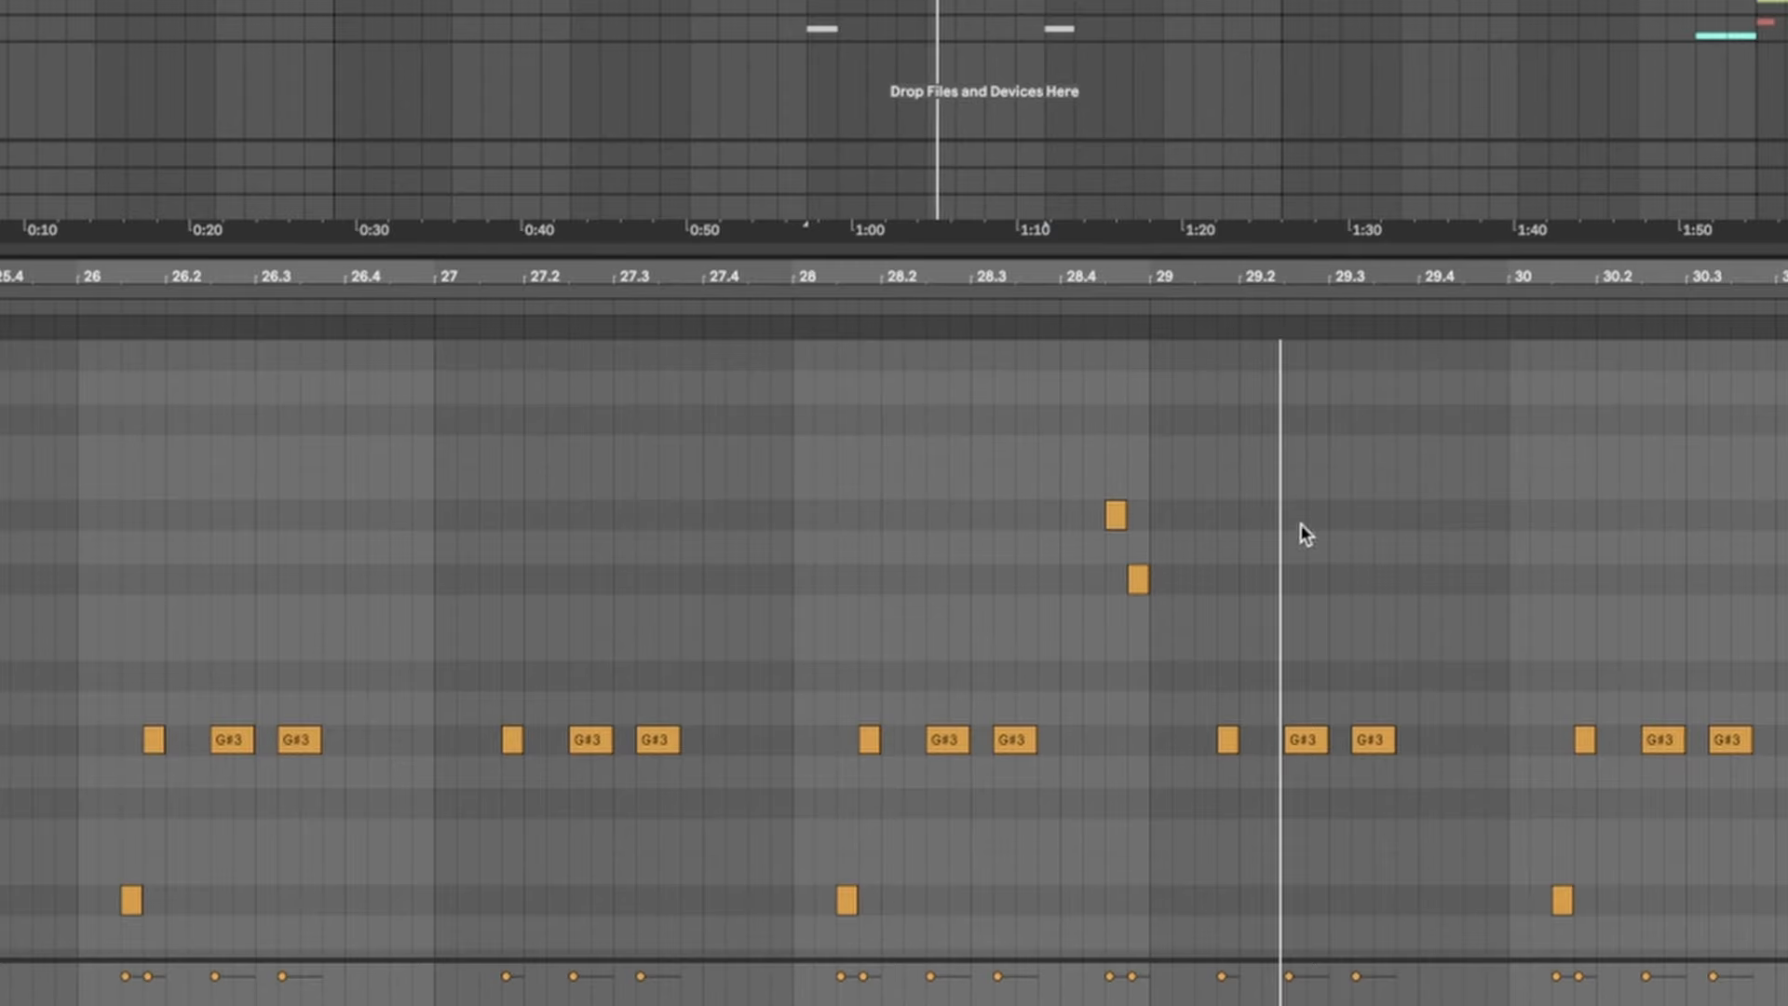
Step: Select the repeated G#3 notes and the low D#3 notes in the BASS TOP clip to examine the bass pattern
{"action": "scroll", "coordinate": [1301, 531], "scroll_direction": "down", "scroll_amount": 2, "text": "ctrl"}
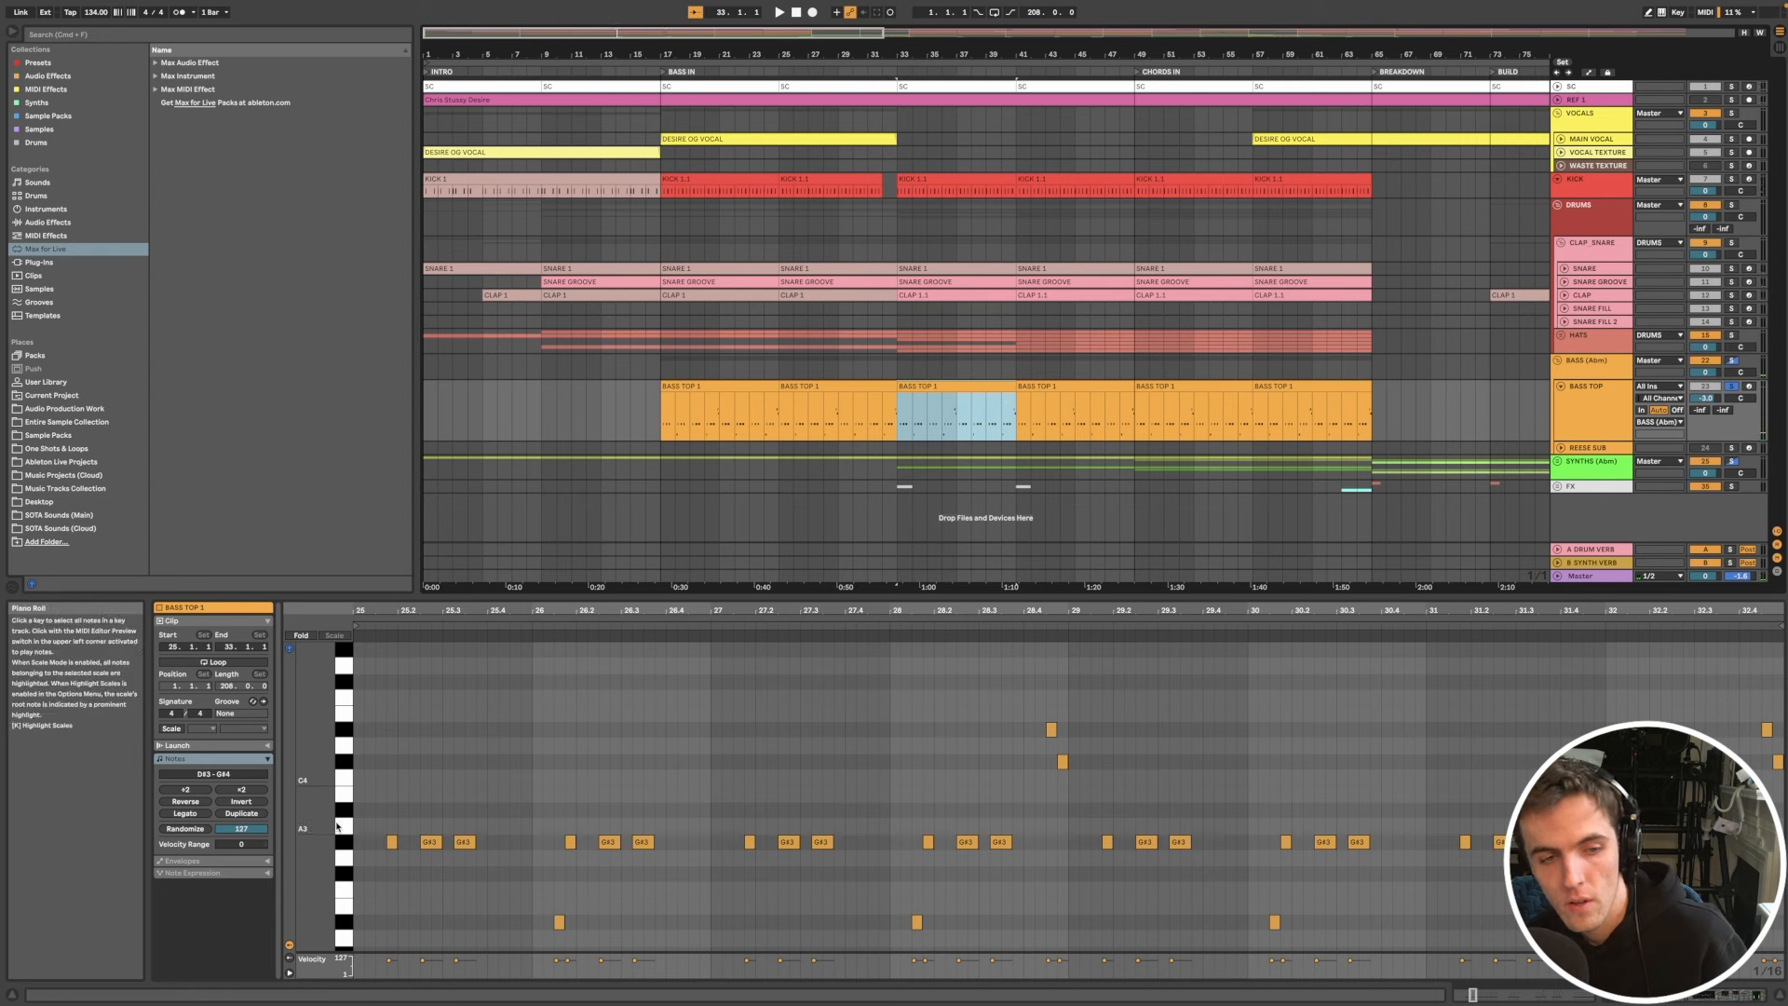
{"action": "left_click", "coordinate": [336, 845]}
{"action": "left_click_drag", "start_coordinate": [314, 835], "coordinate": [340, 836]}
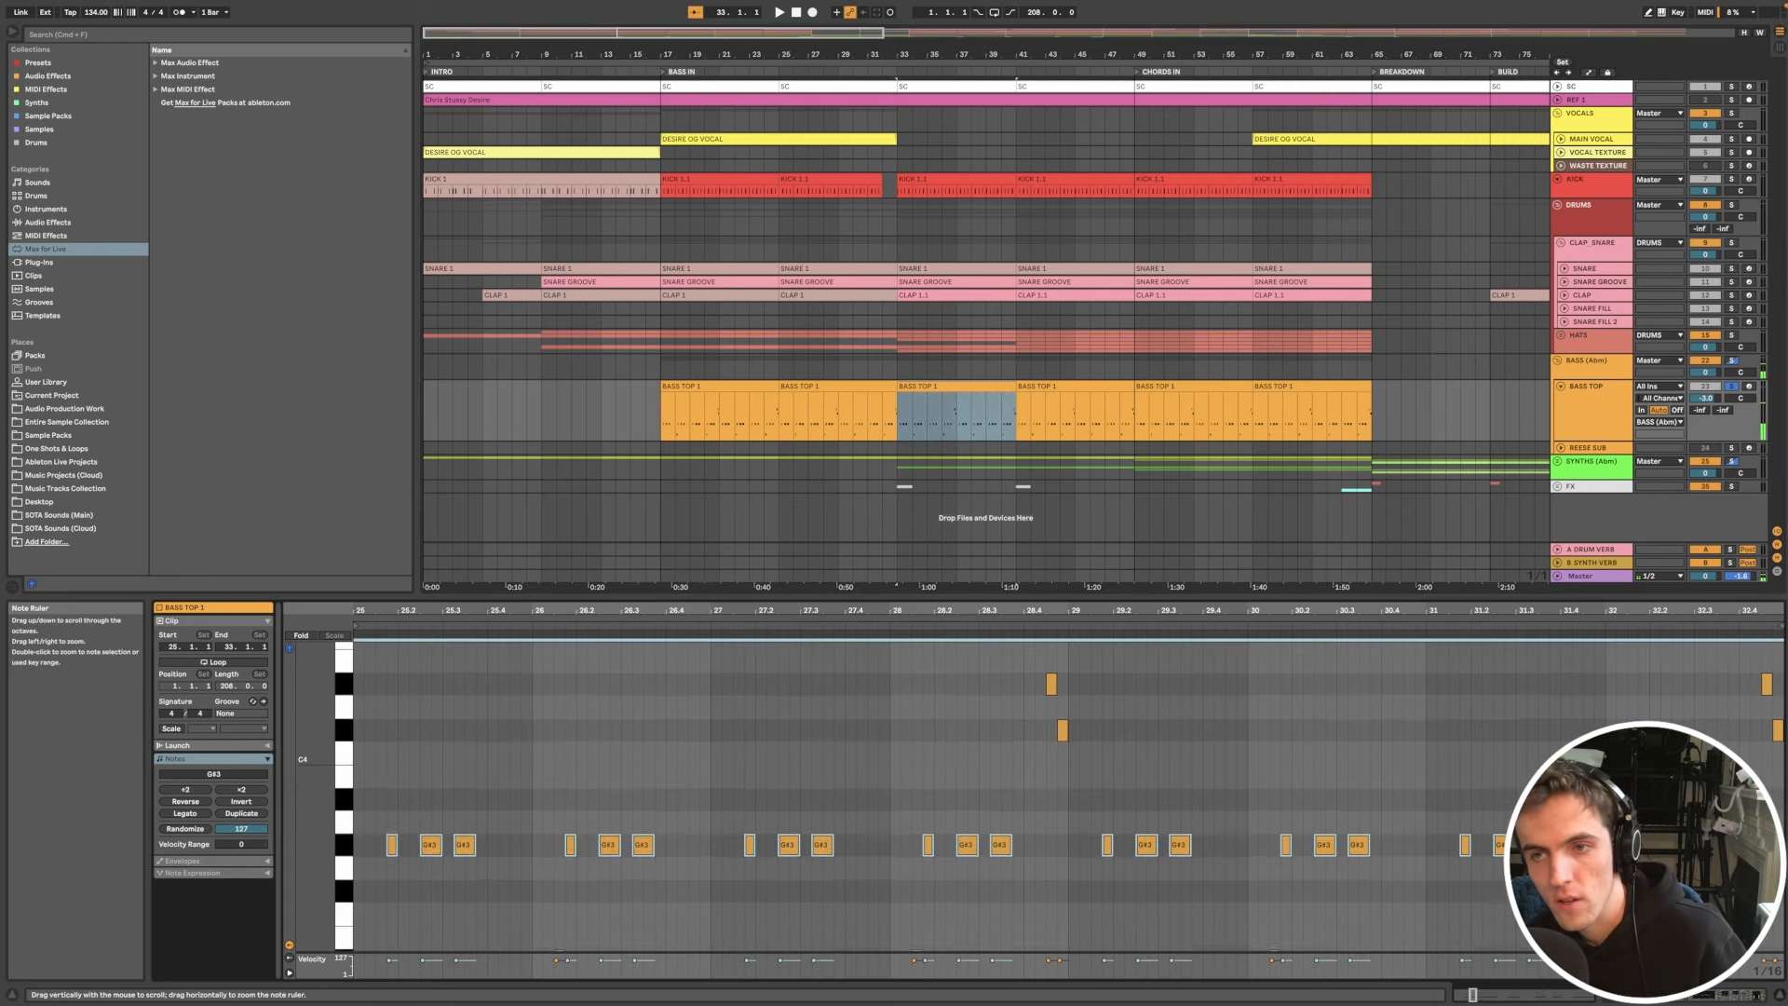
{"action": "left_click", "coordinate": [348, 848]}
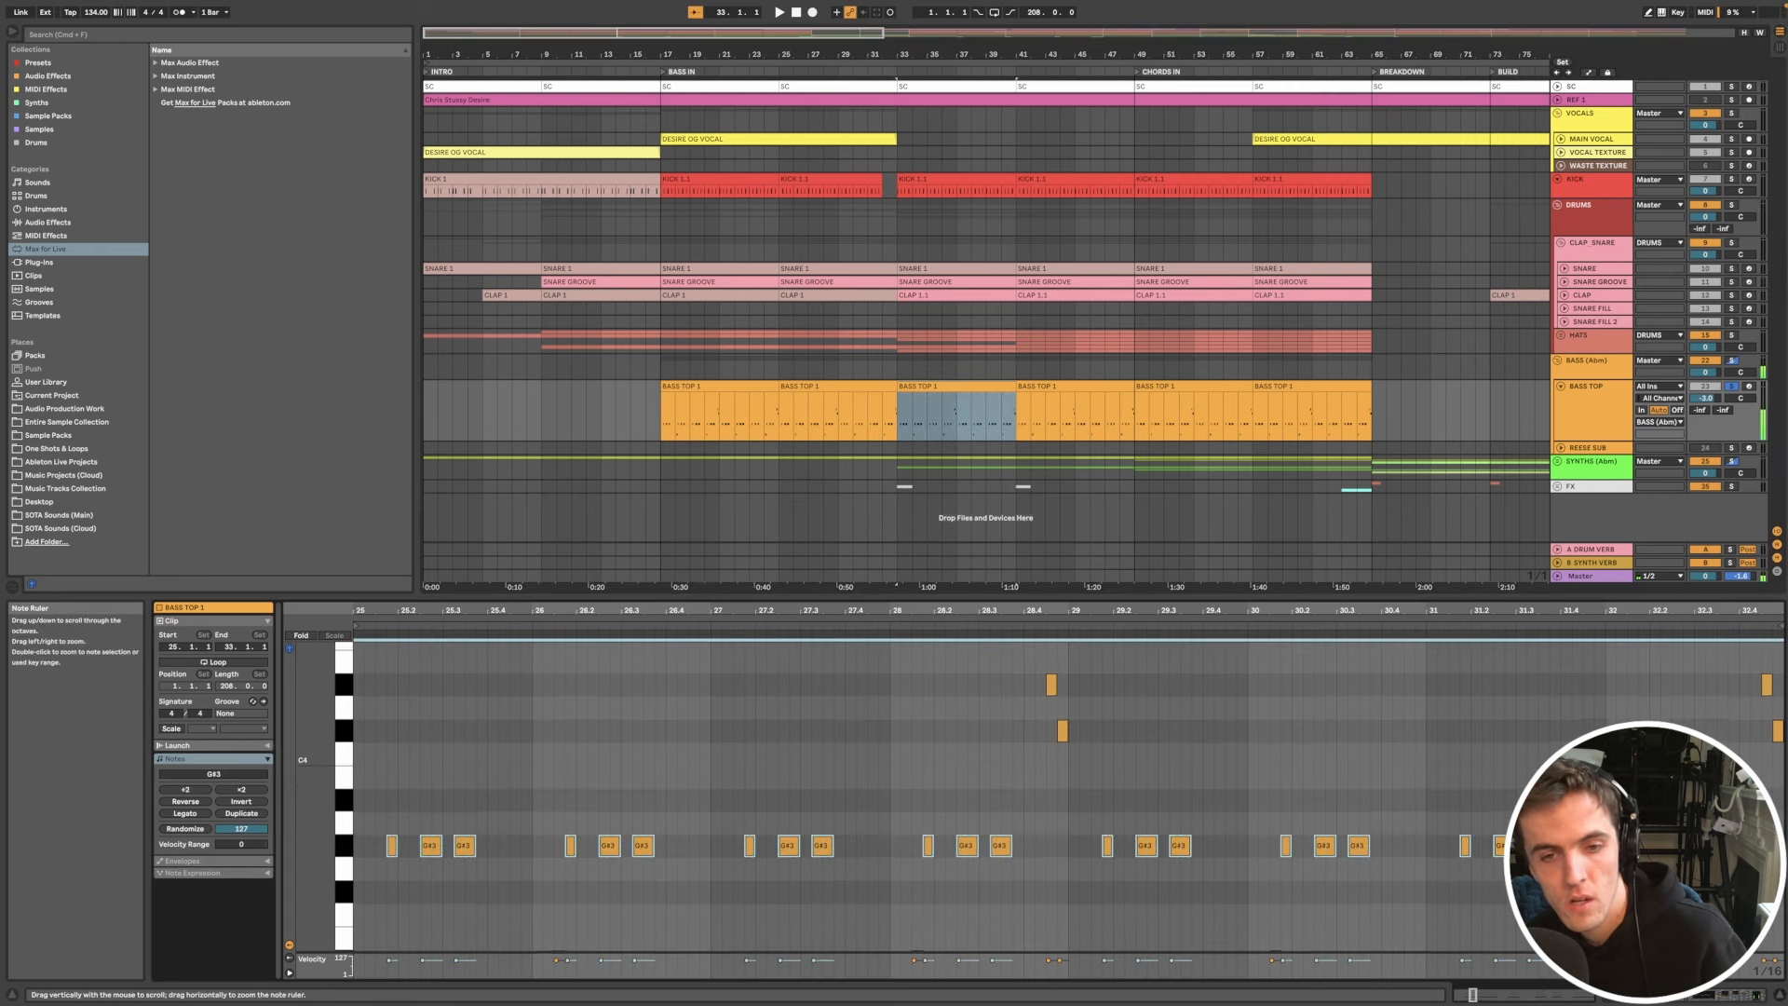
{"action": "left_click_drag", "start_coordinate": [326, 828], "coordinate": [316, 821]}
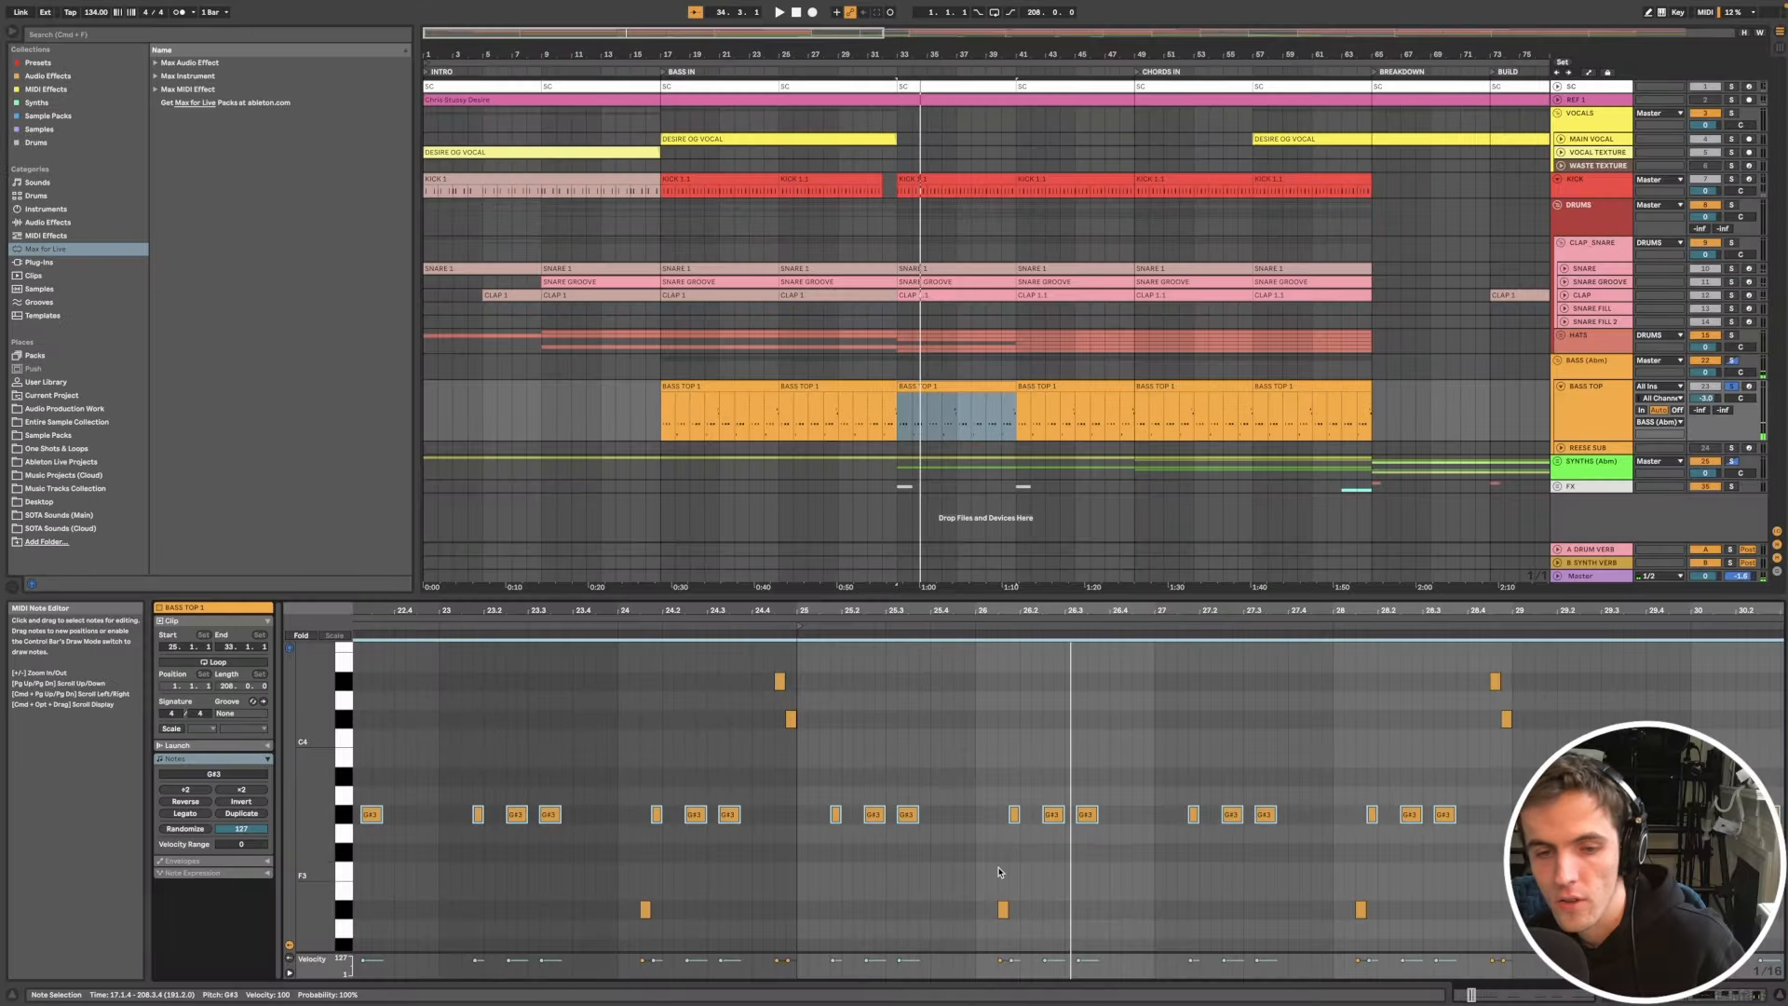
{"action": "left_click_drag", "start_coordinate": [977, 881], "coordinate": [1023, 921]}
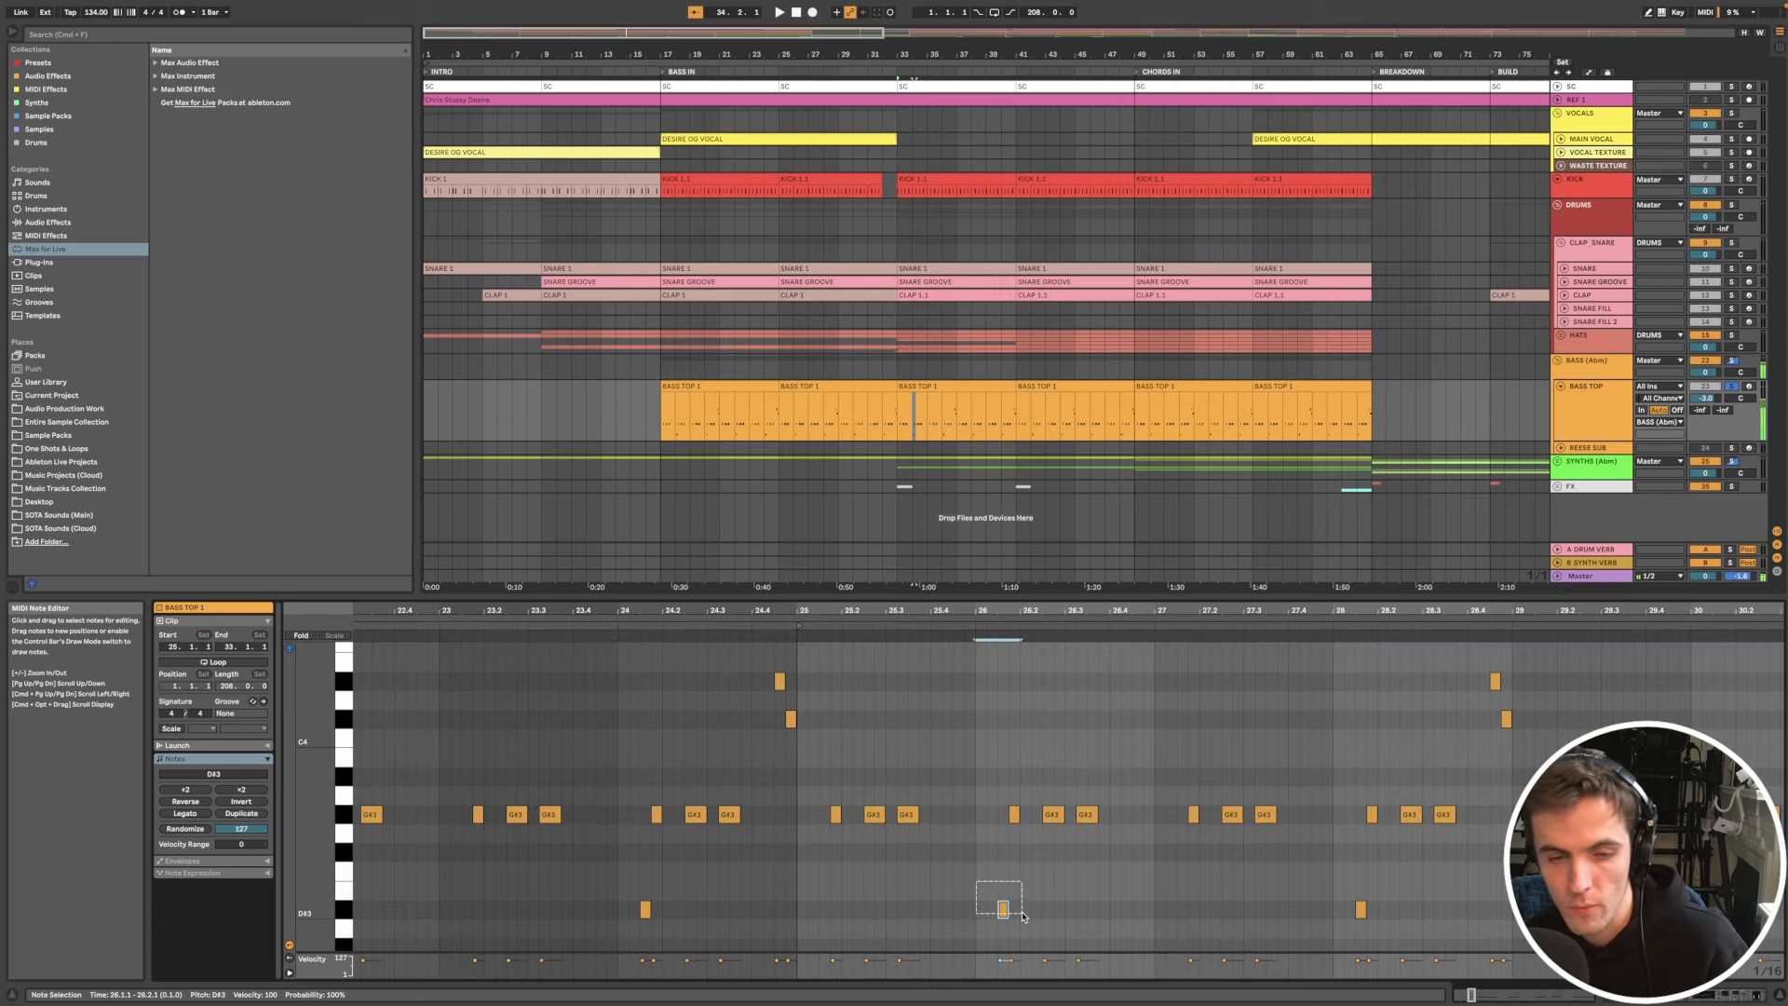
{"action": "left_click_drag", "start_coordinate": [1023, 922], "coordinate": [1025, 922]}
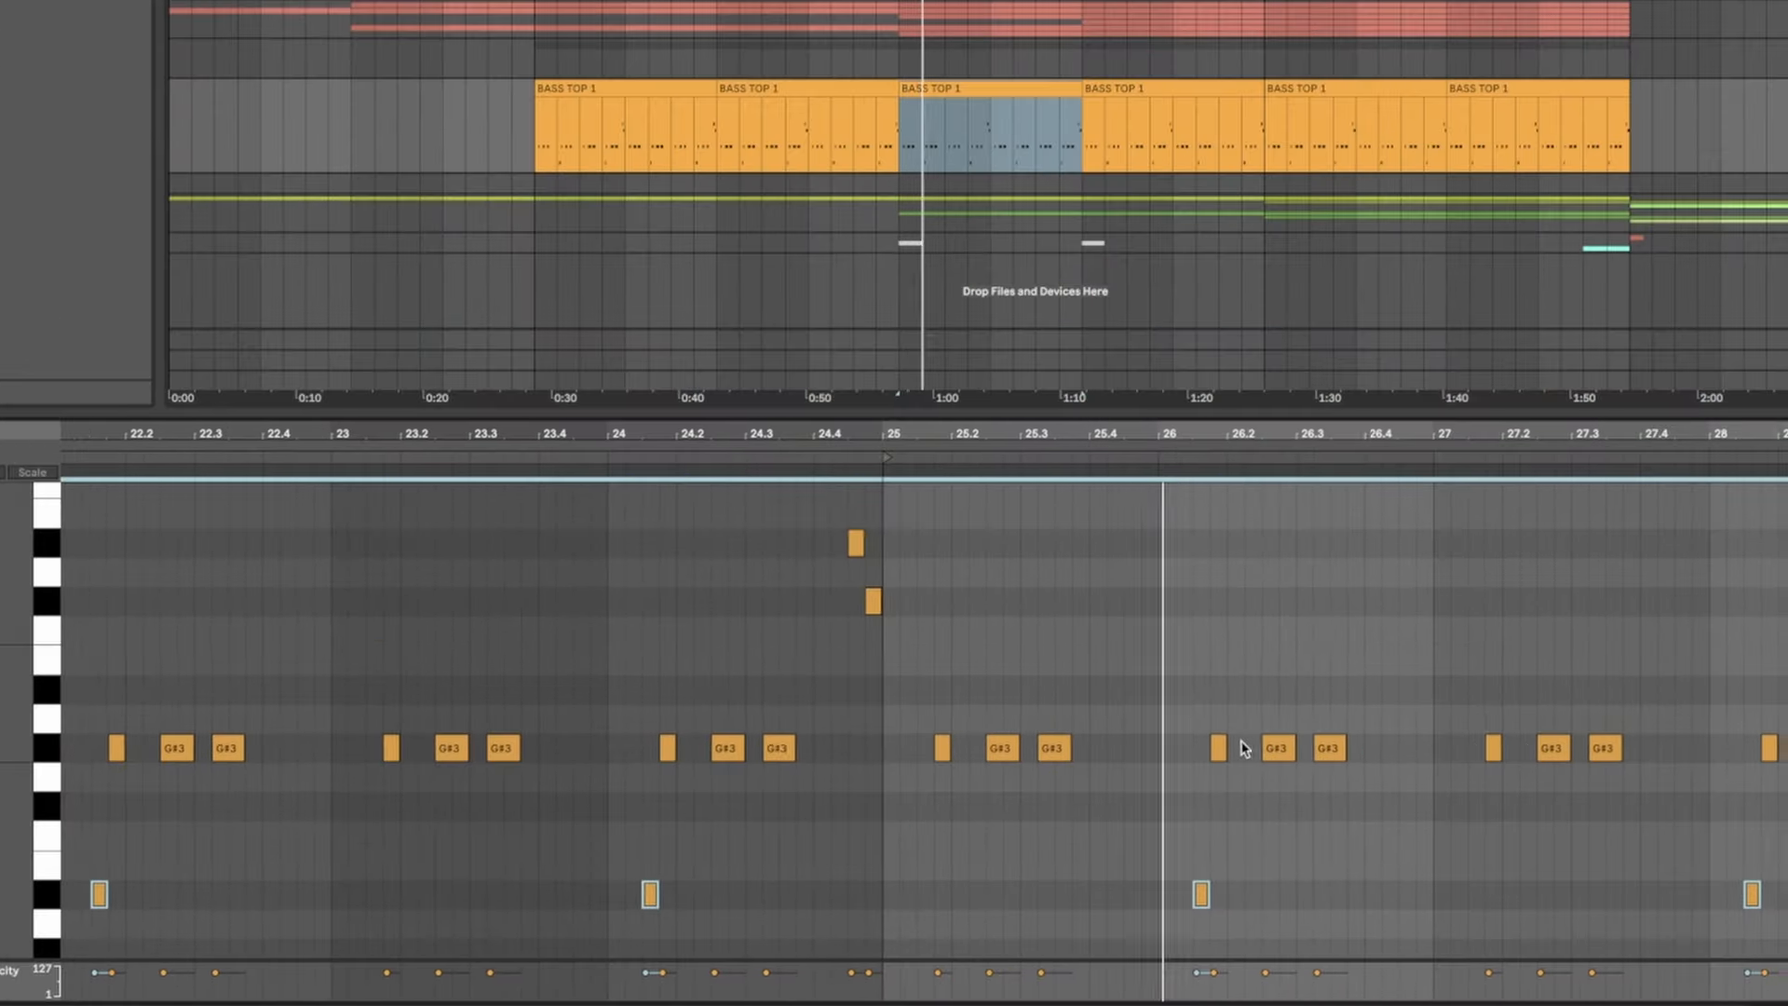
Step: Compare the BASS TOP 1.1 clip in BREAK with the BASS TOP 1.2 clips in DROP 3
{"action": "scroll", "coordinate": [1239, 740], "scroll_direction": "up", "scroll_amount": 5}
{"action": "scroll", "coordinate": [1239, 737], "scroll_direction": "down", "scroll_amount": 3}
{"action": "scroll", "coordinate": [1246, 740], "scroll_direction": "down", "scroll_amount": 4}
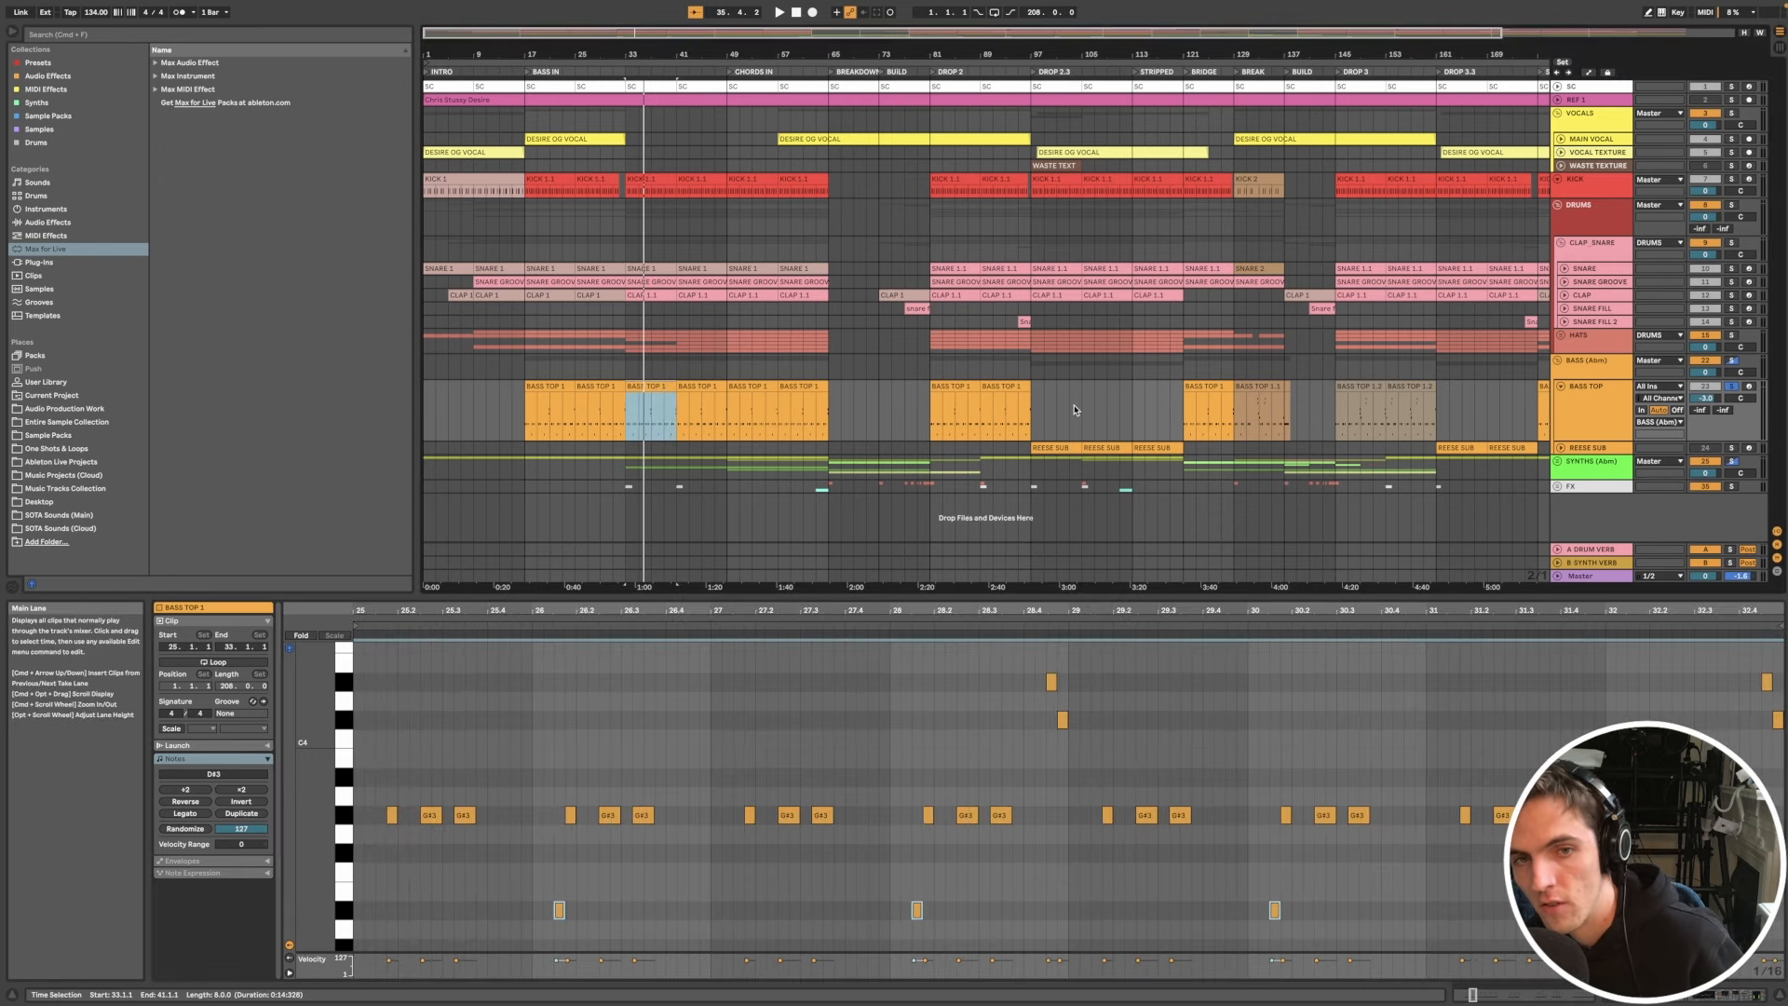
{"action": "left_click", "coordinate": [1262, 409]}
{"action": "scroll", "coordinate": [1108, 732], "scroll_direction": "up", "scroll_amount": 1}
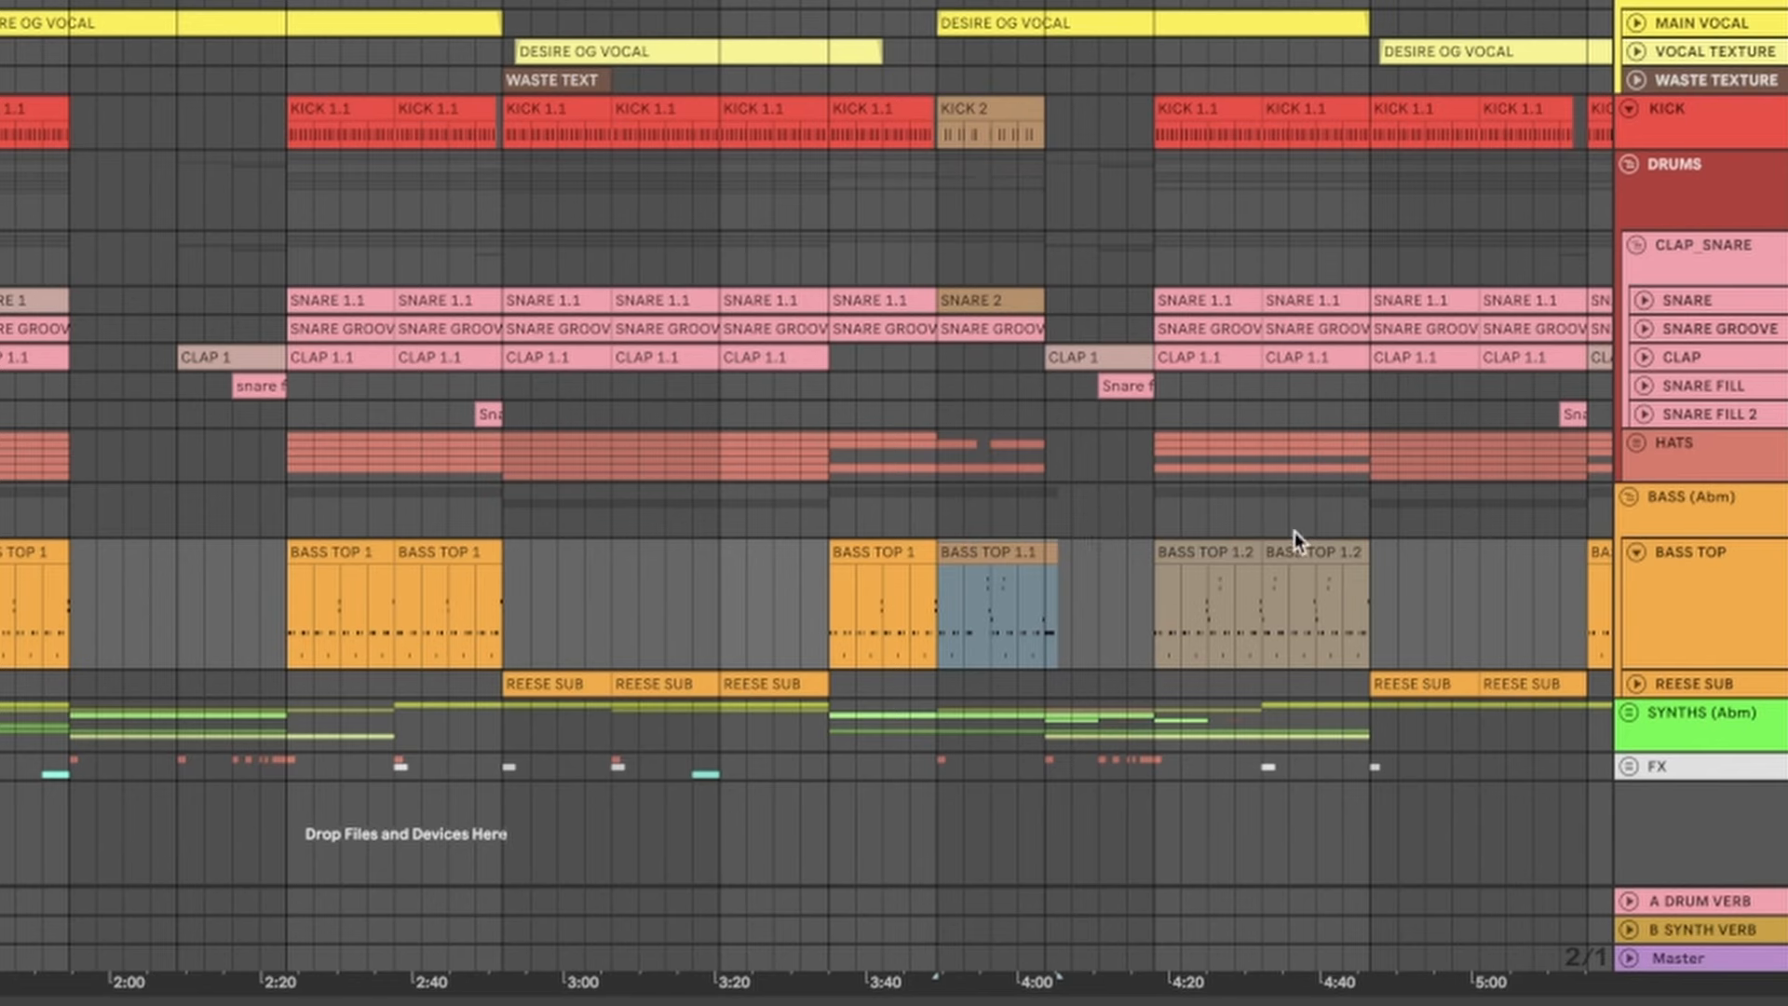
{"action": "left_click", "coordinate": [1225, 552]}
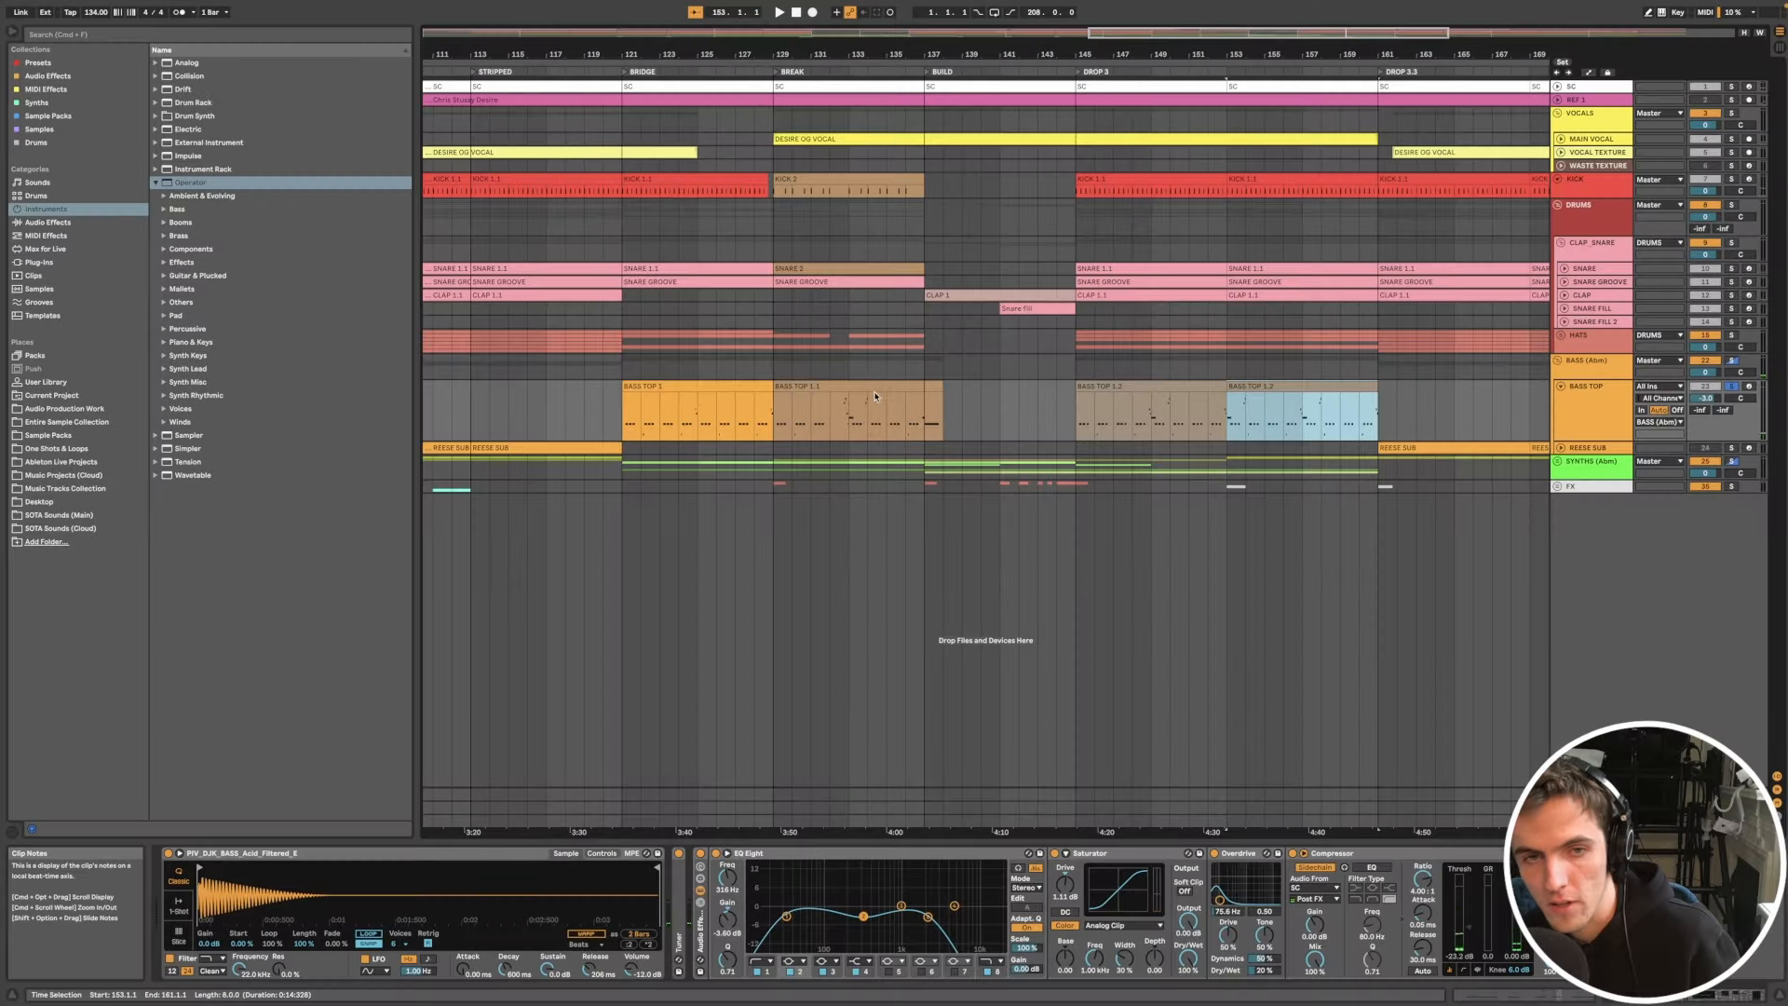
{"action": "left_click", "coordinate": [871, 388]}
{"action": "left_click", "coordinate": [849, 415]}
{"action": "scroll", "coordinate": [838, 420], "scroll_direction": "up", "scroll_amount": 5}
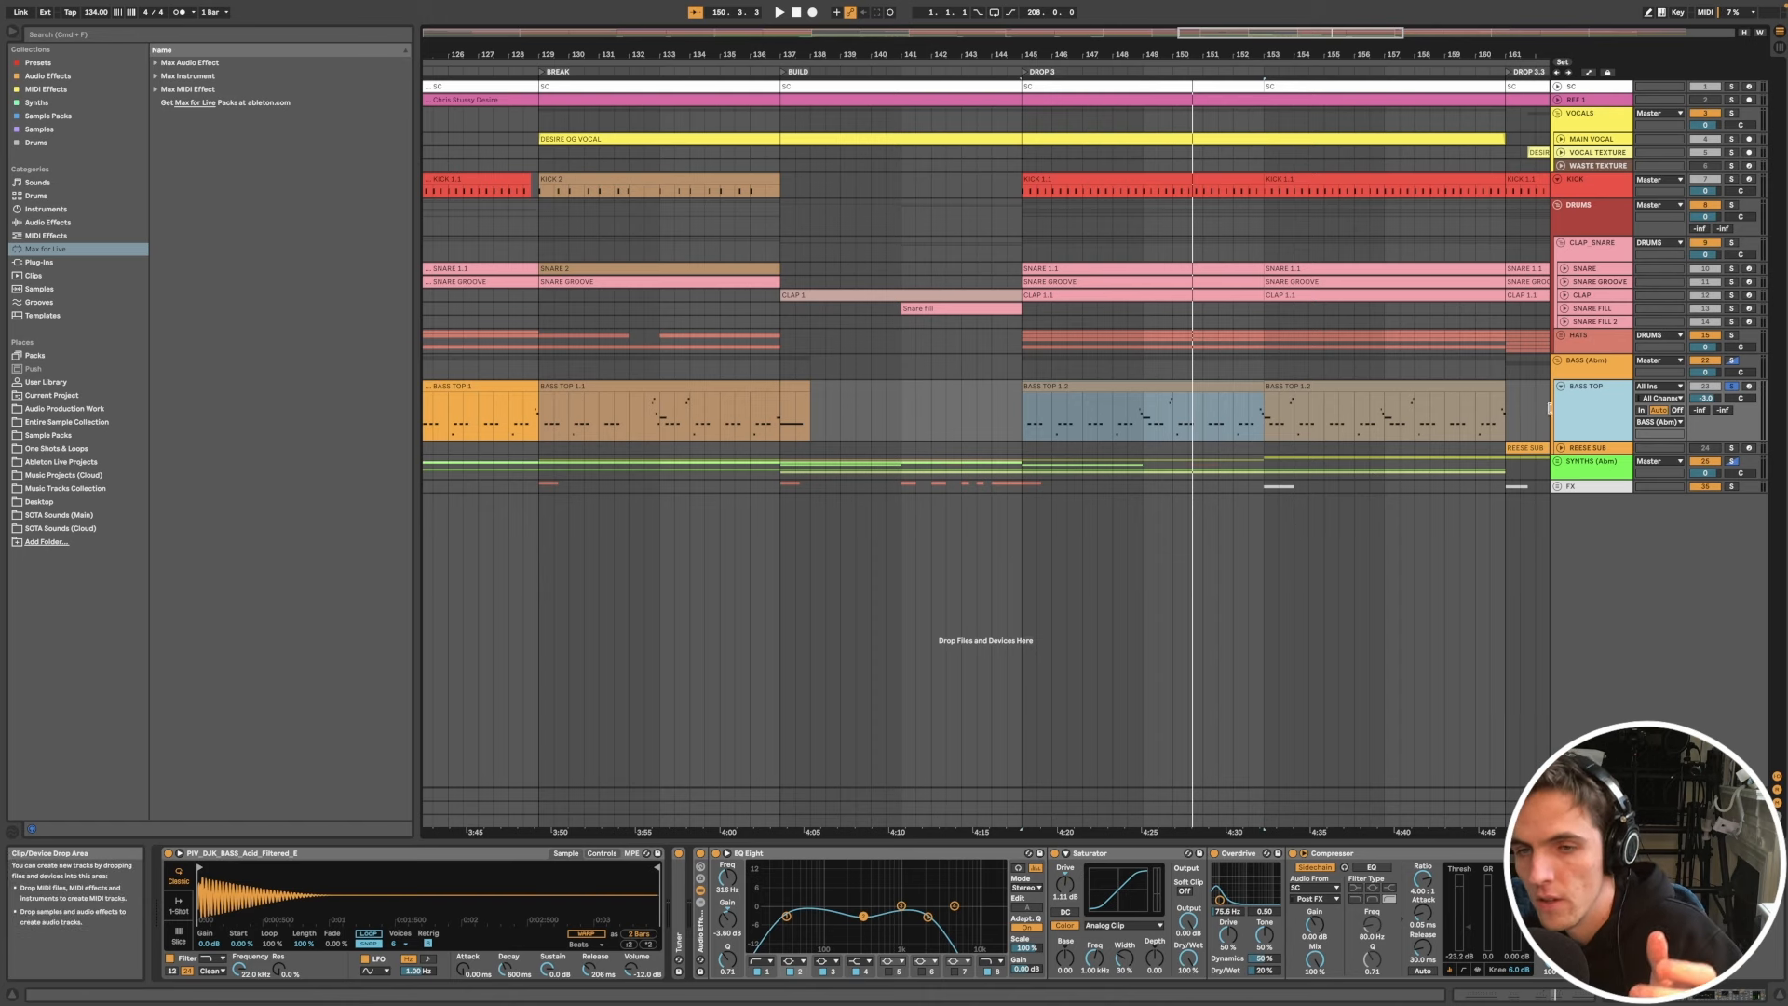
Step: Browse Operator's bass presets around Guitar Bass and collapse the list back to the Operator folder
{"action": "left_click", "coordinate": [1582, 369]}
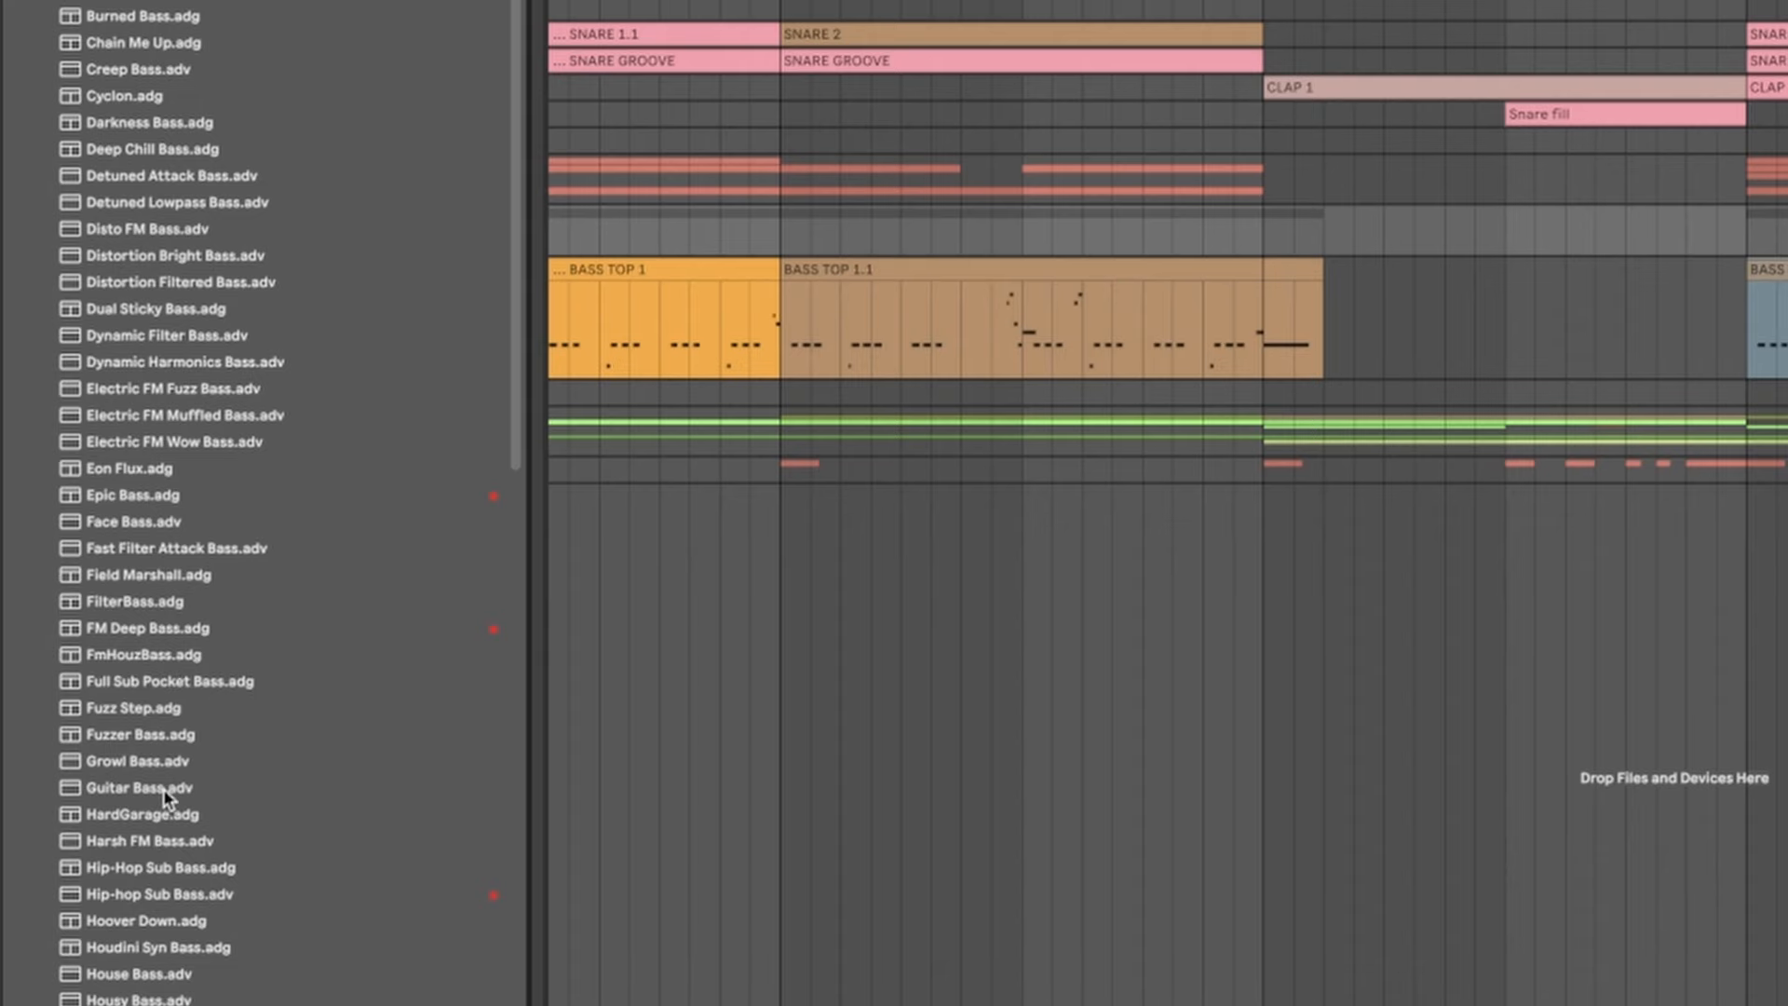
{"action": "left_click", "coordinate": [164, 789]}
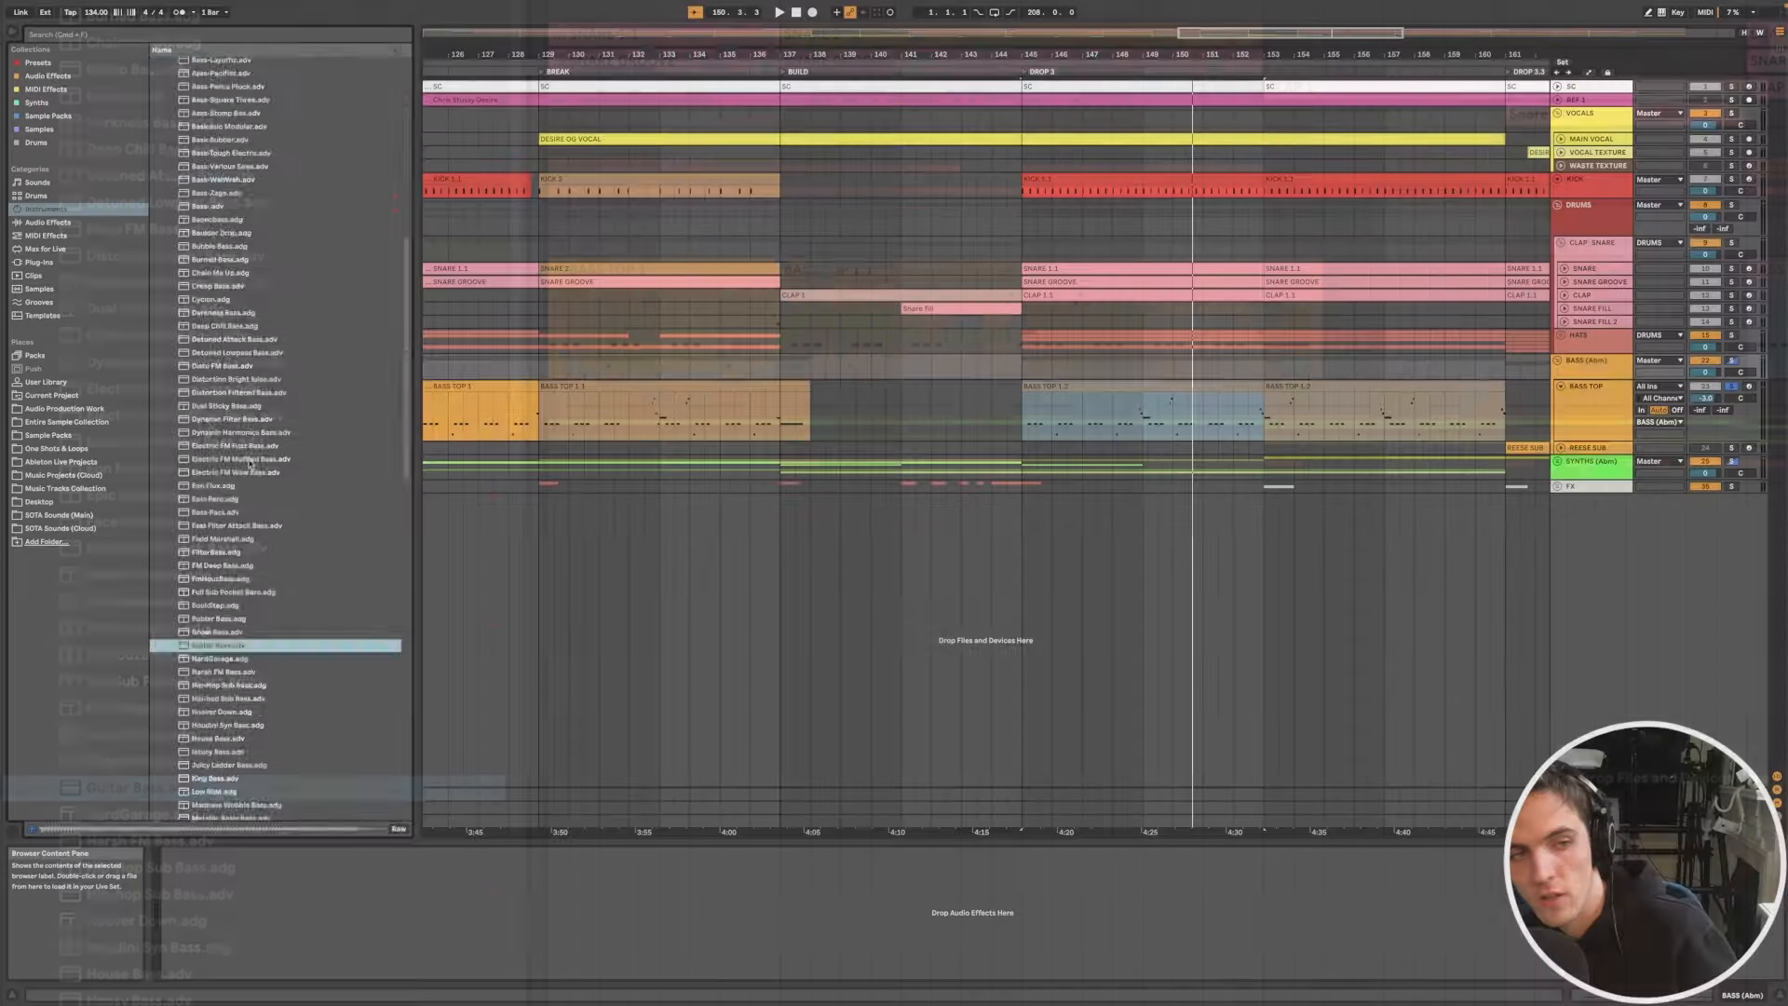
{"action": "key", "text": "Left"}
{"action": "key", "text": "Left"}
{"action": "key", "text": "Left"}
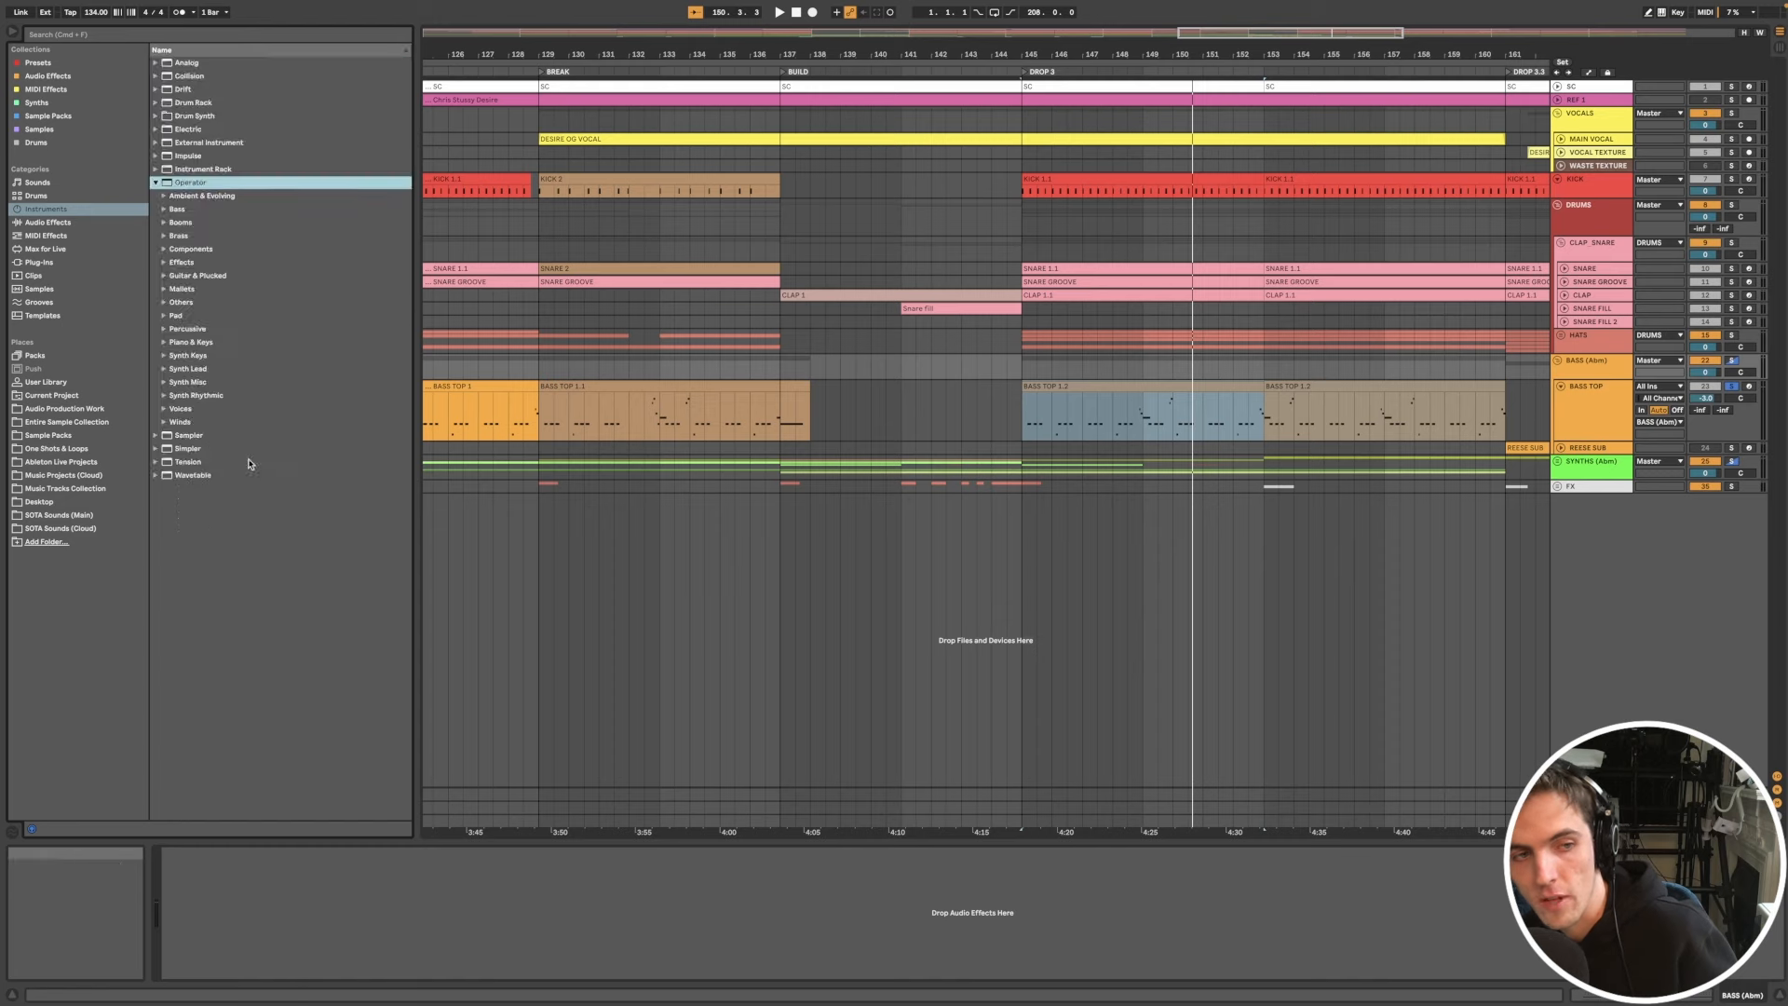
Step: Audition the BASS TOP 1.2 clip at the start of DROP 3 and inspect the EQ Eight, Saturator and Overdrive on BASS TOP
{"action": "scroll", "coordinate": [1119, 450], "scroll_direction": "down", "scroll_amount": 5}
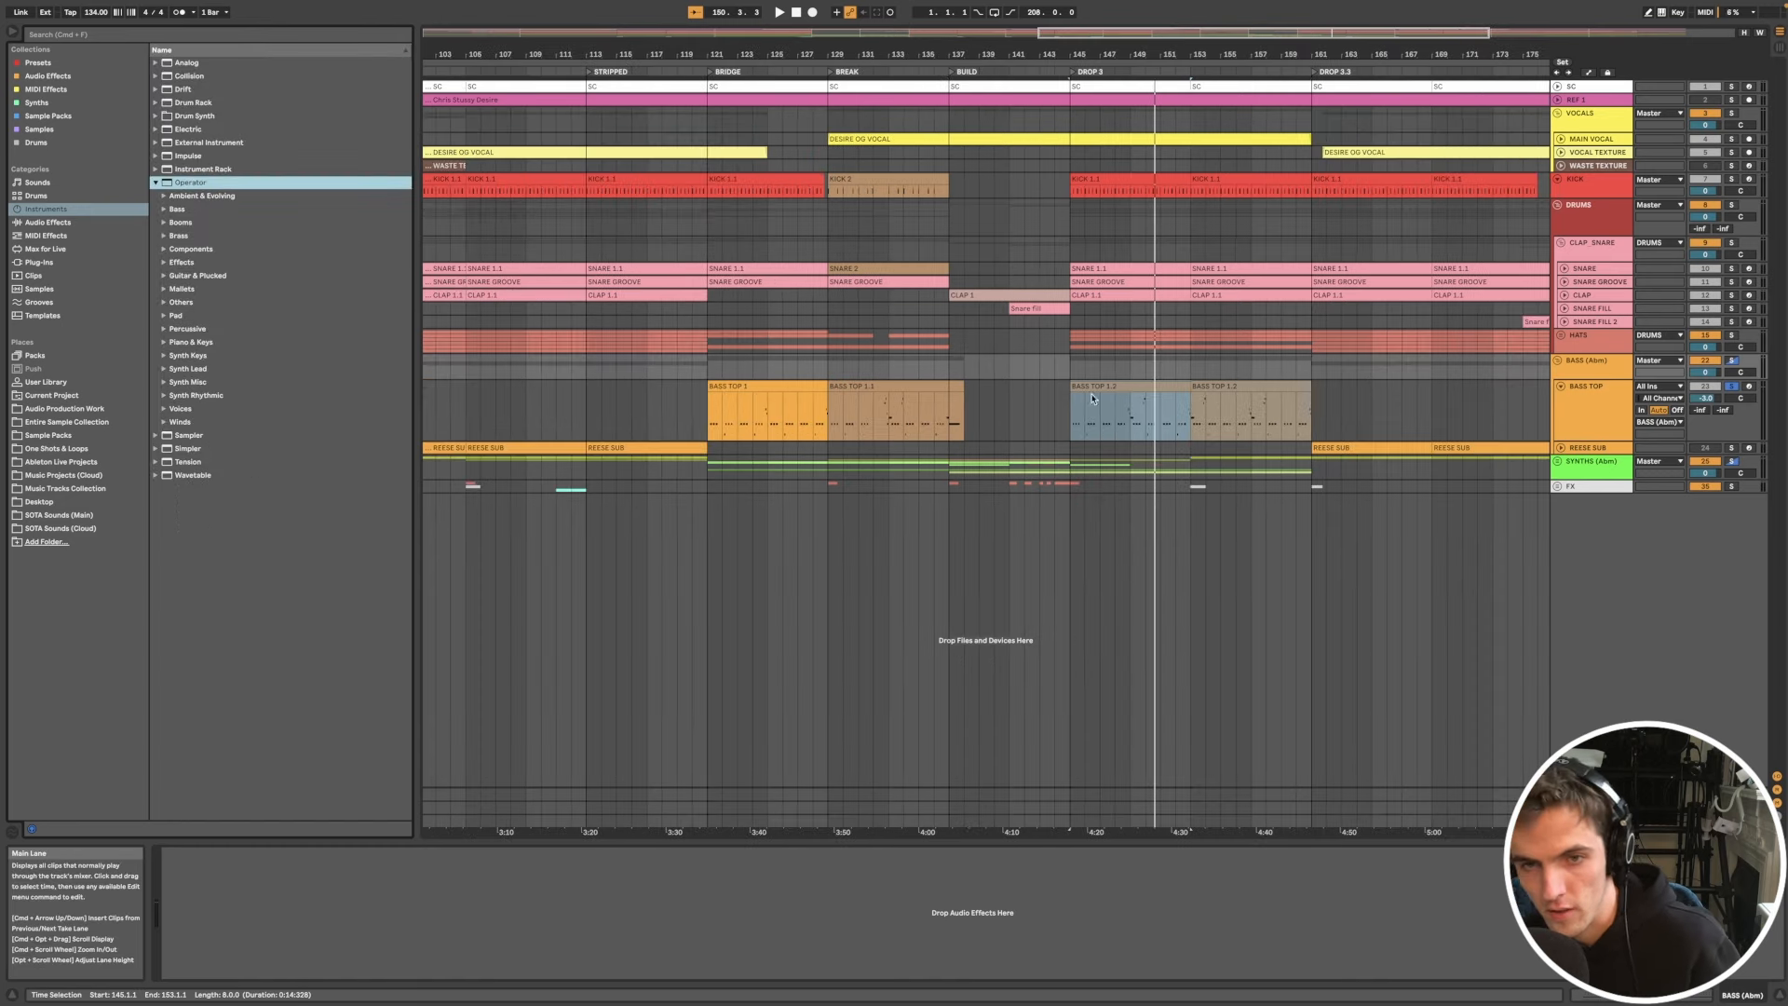
{"action": "left_click", "coordinate": [1114, 387]}
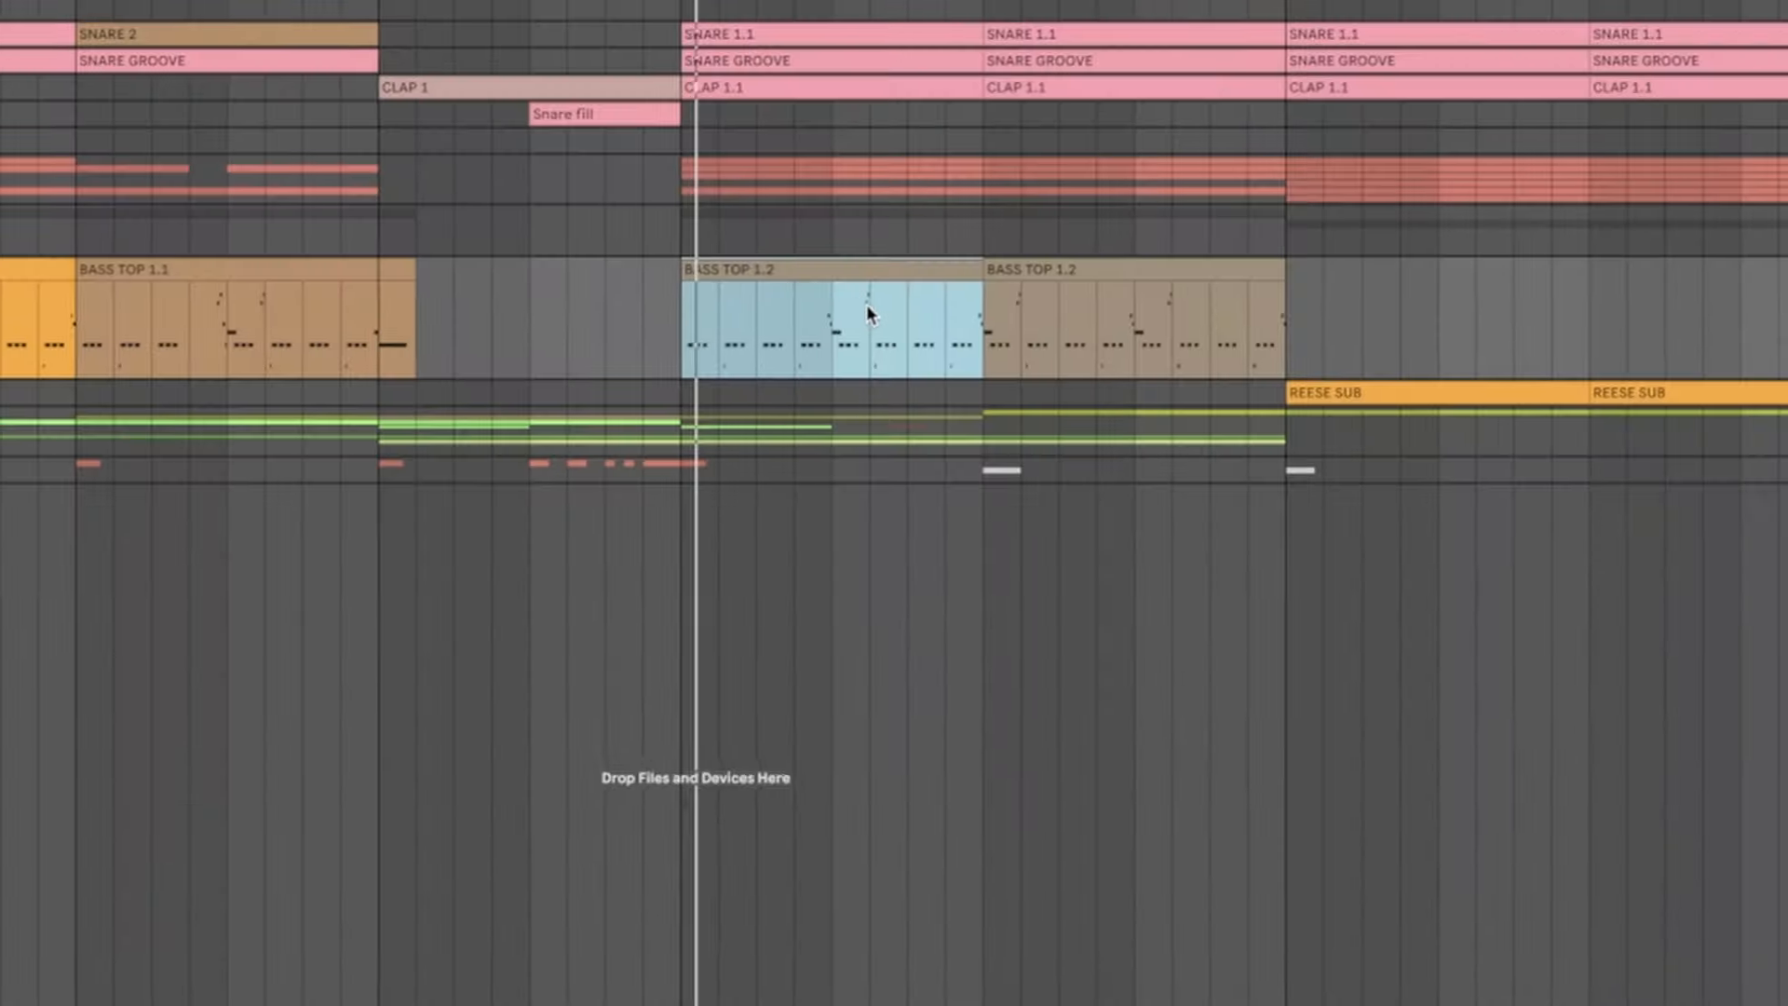
{"action": "scroll", "coordinate": [868, 307], "scroll_direction": "left", "scroll_amount": 4}
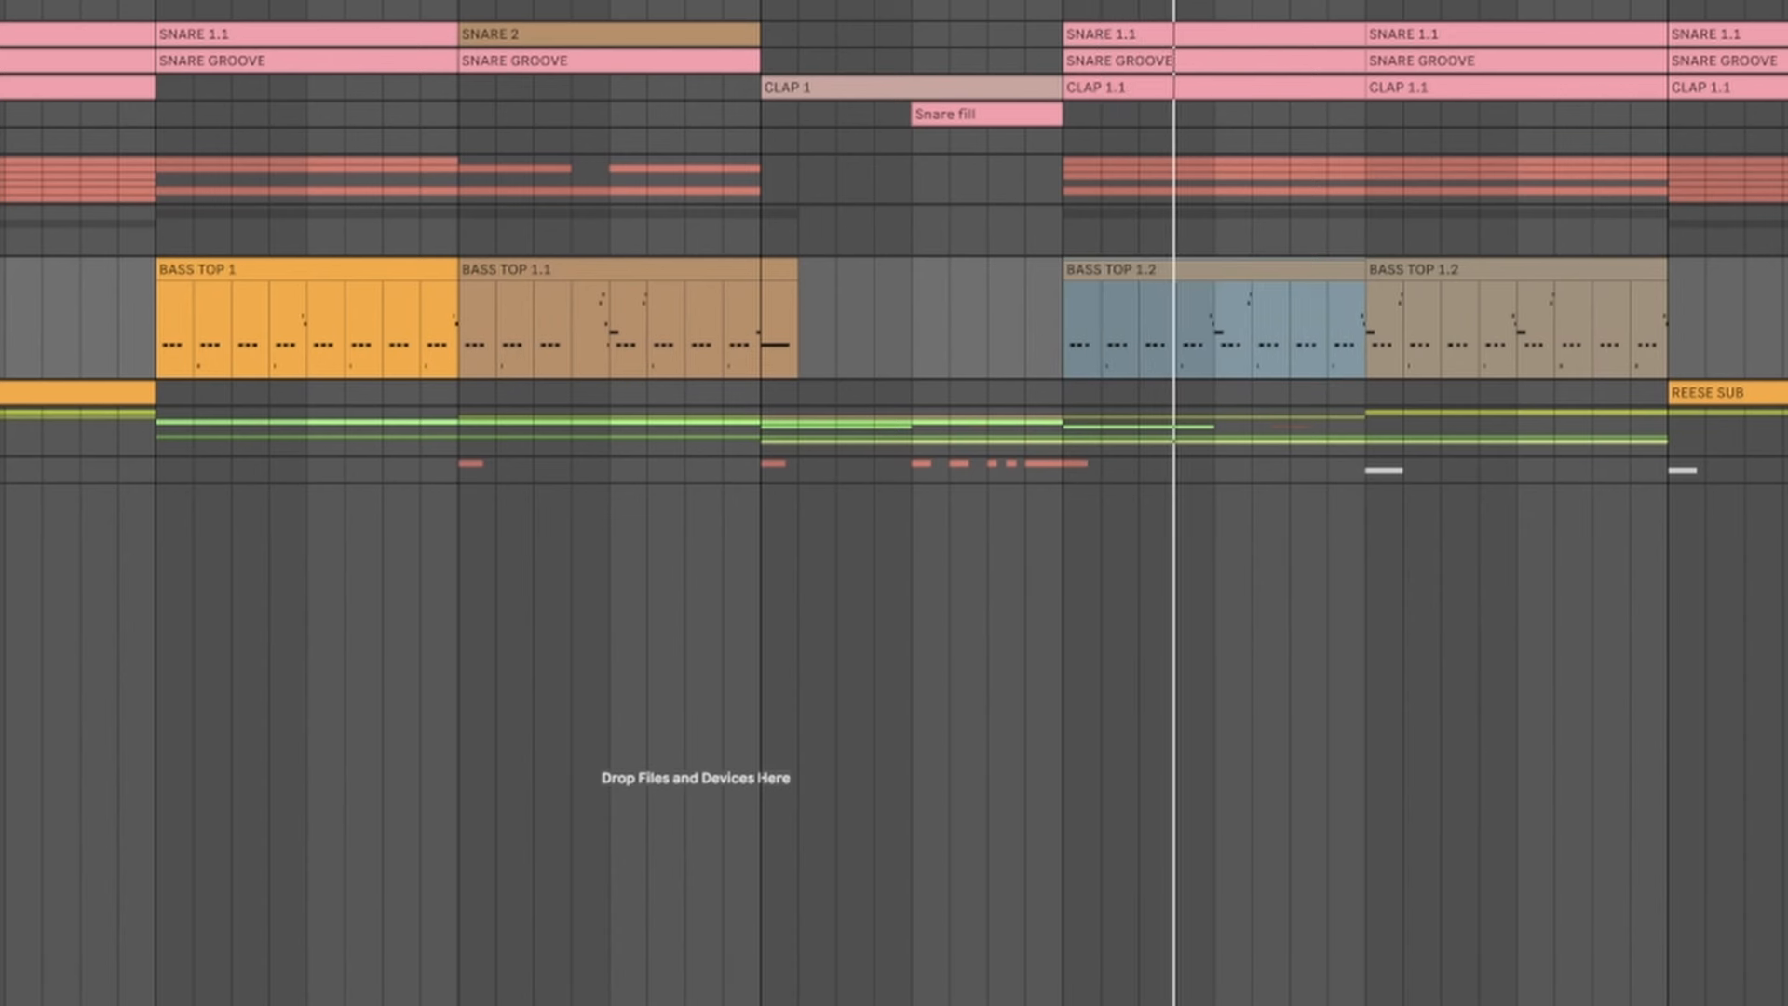
{"action": "scroll", "coordinate": [922, 799], "scroll_direction": "right", "scroll_amount": 3}
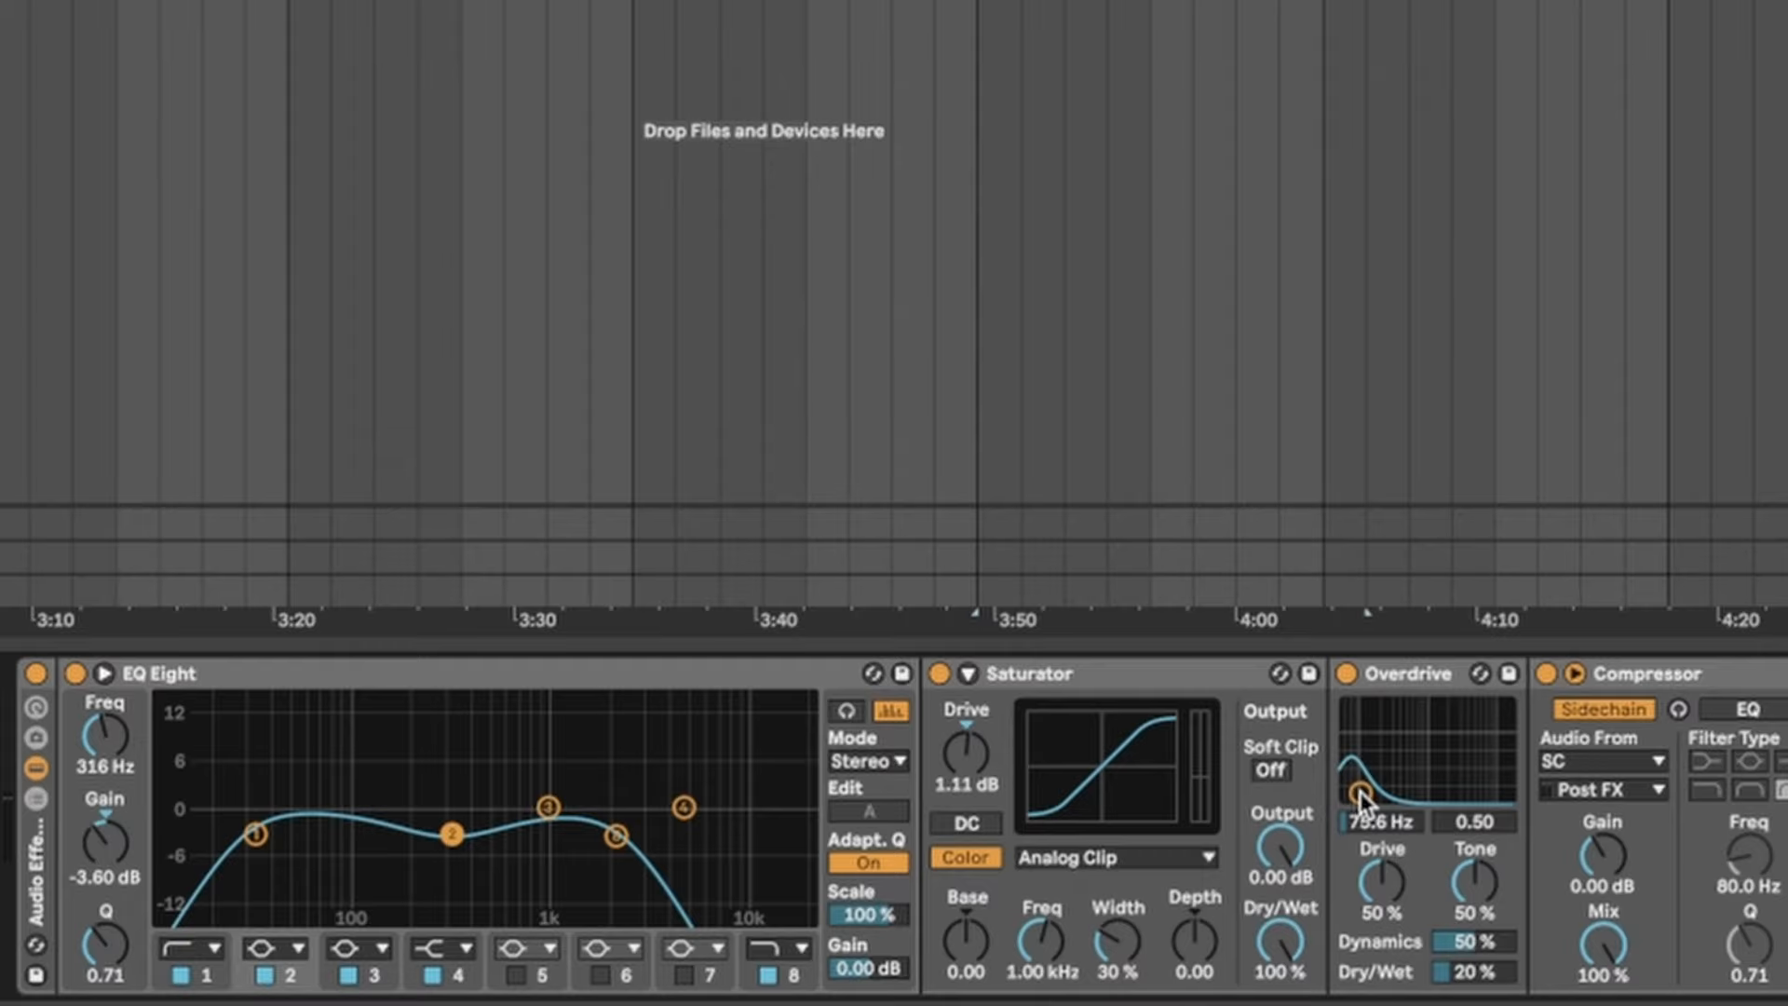
{"action": "scroll", "coordinate": [1406, 404], "scroll_direction": "down", "scroll_amount": 10}
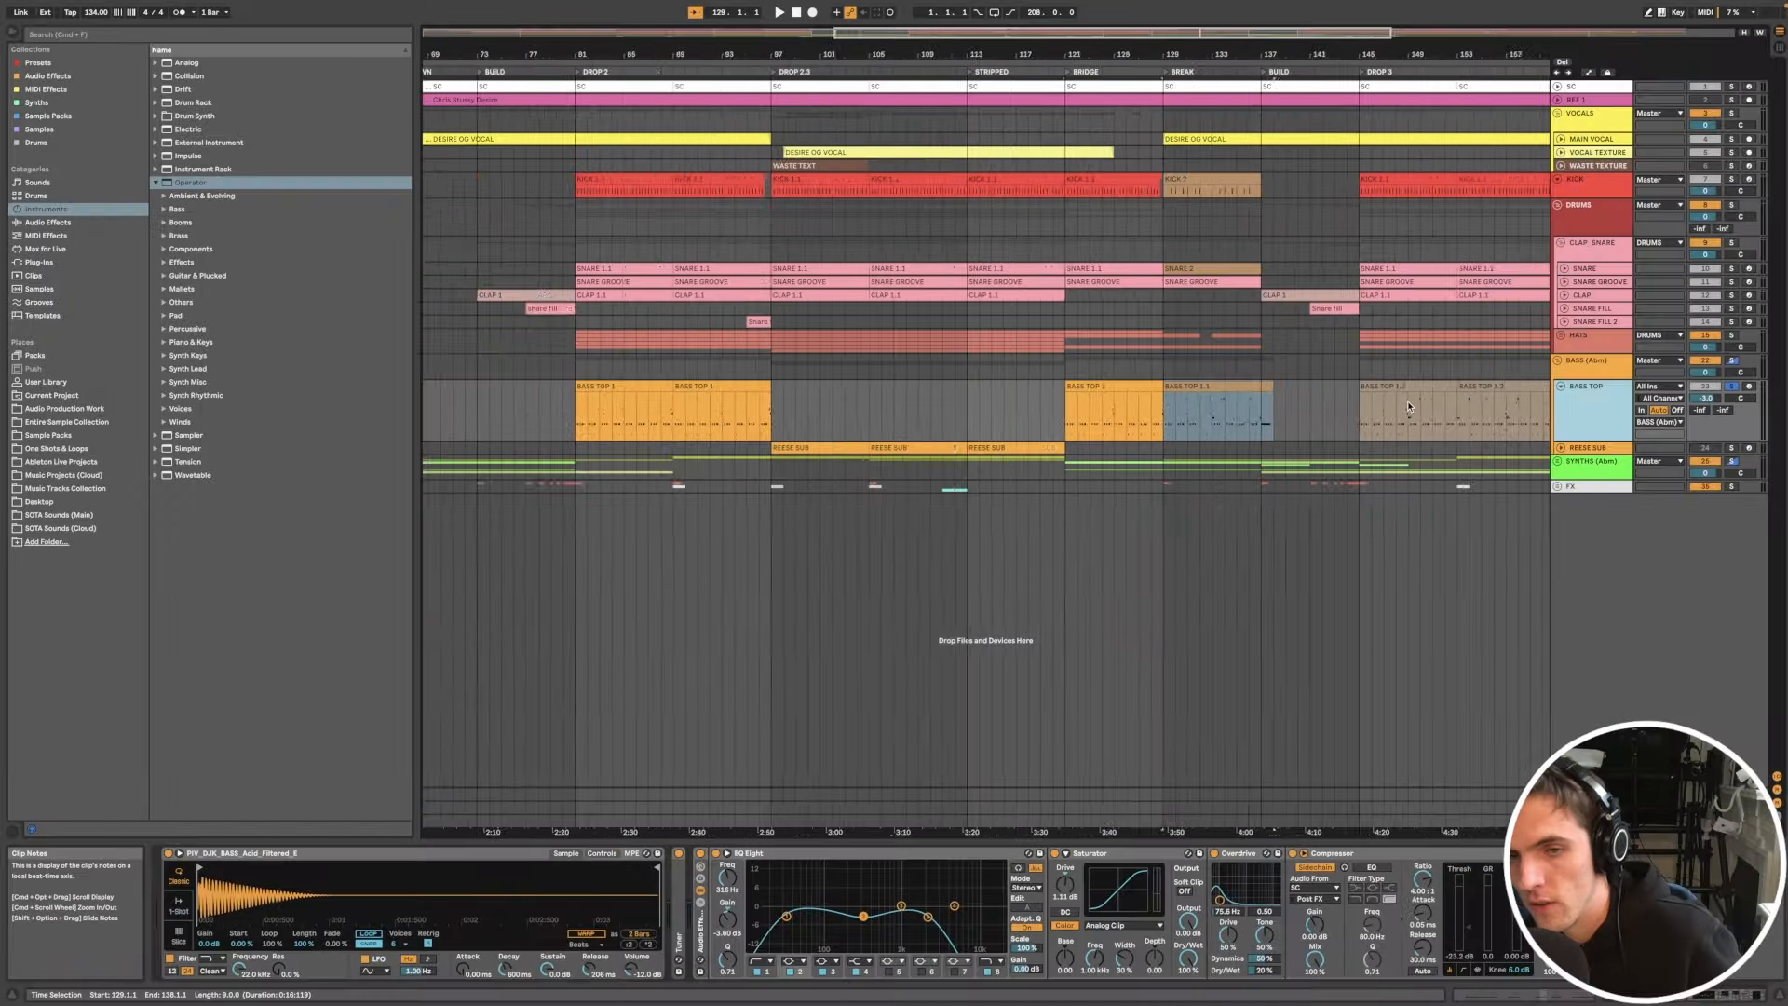
{"action": "scroll", "coordinate": [1406, 404], "scroll_direction": "down", "scroll_amount": 5}
{"action": "left_click", "coordinate": [1289, 398]}
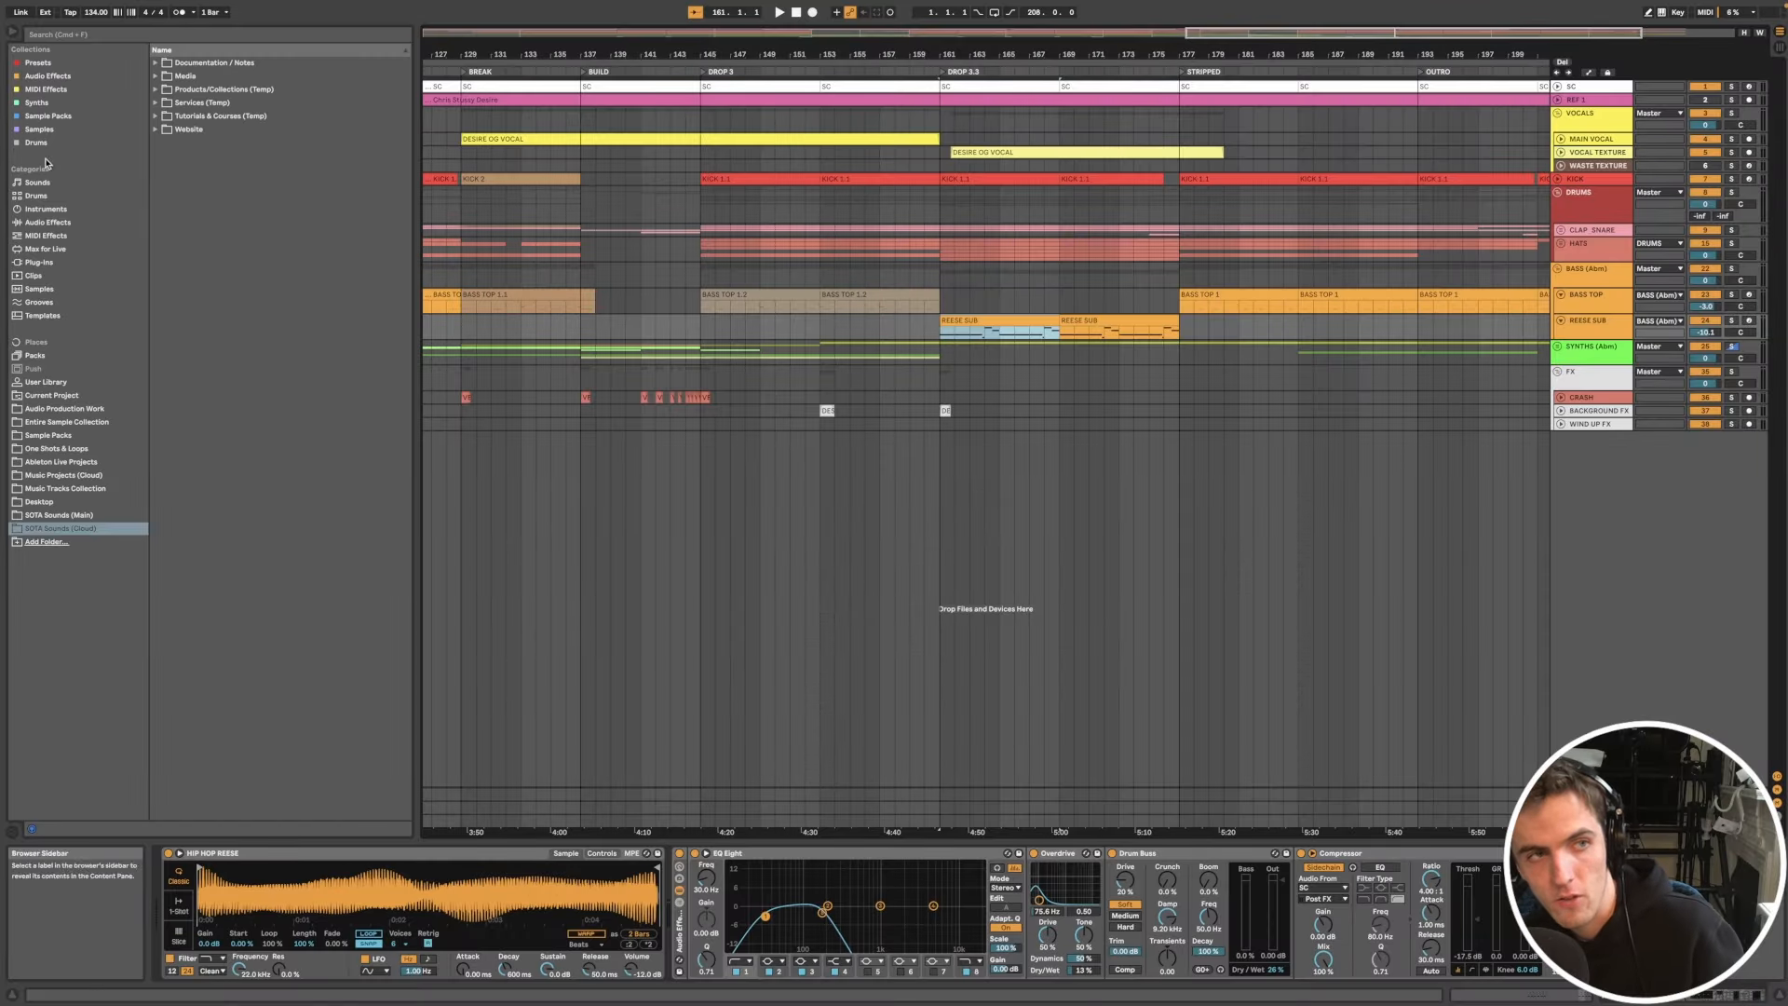
Step: Look up Operator among the instruments and browse the reese sounds in the Minimal House Bass Presets V2 folder
{"action": "left_click", "coordinate": [54, 209]}
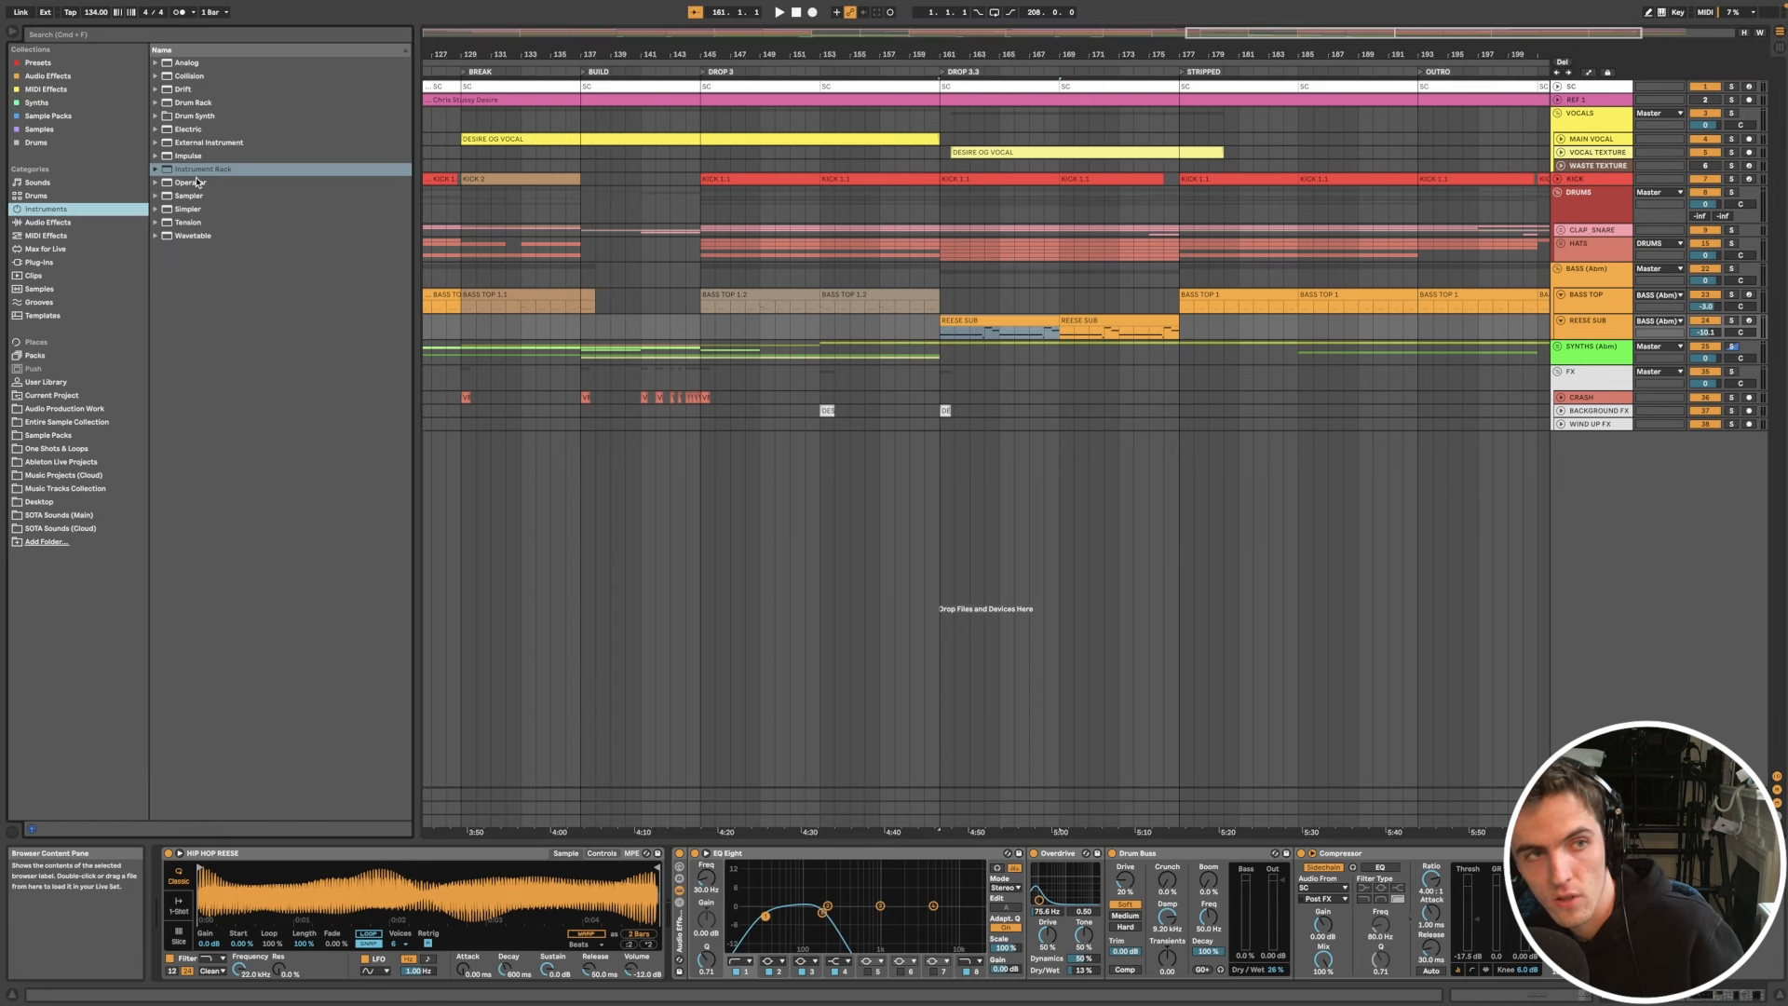
{"action": "left_click", "coordinate": [155, 183]}
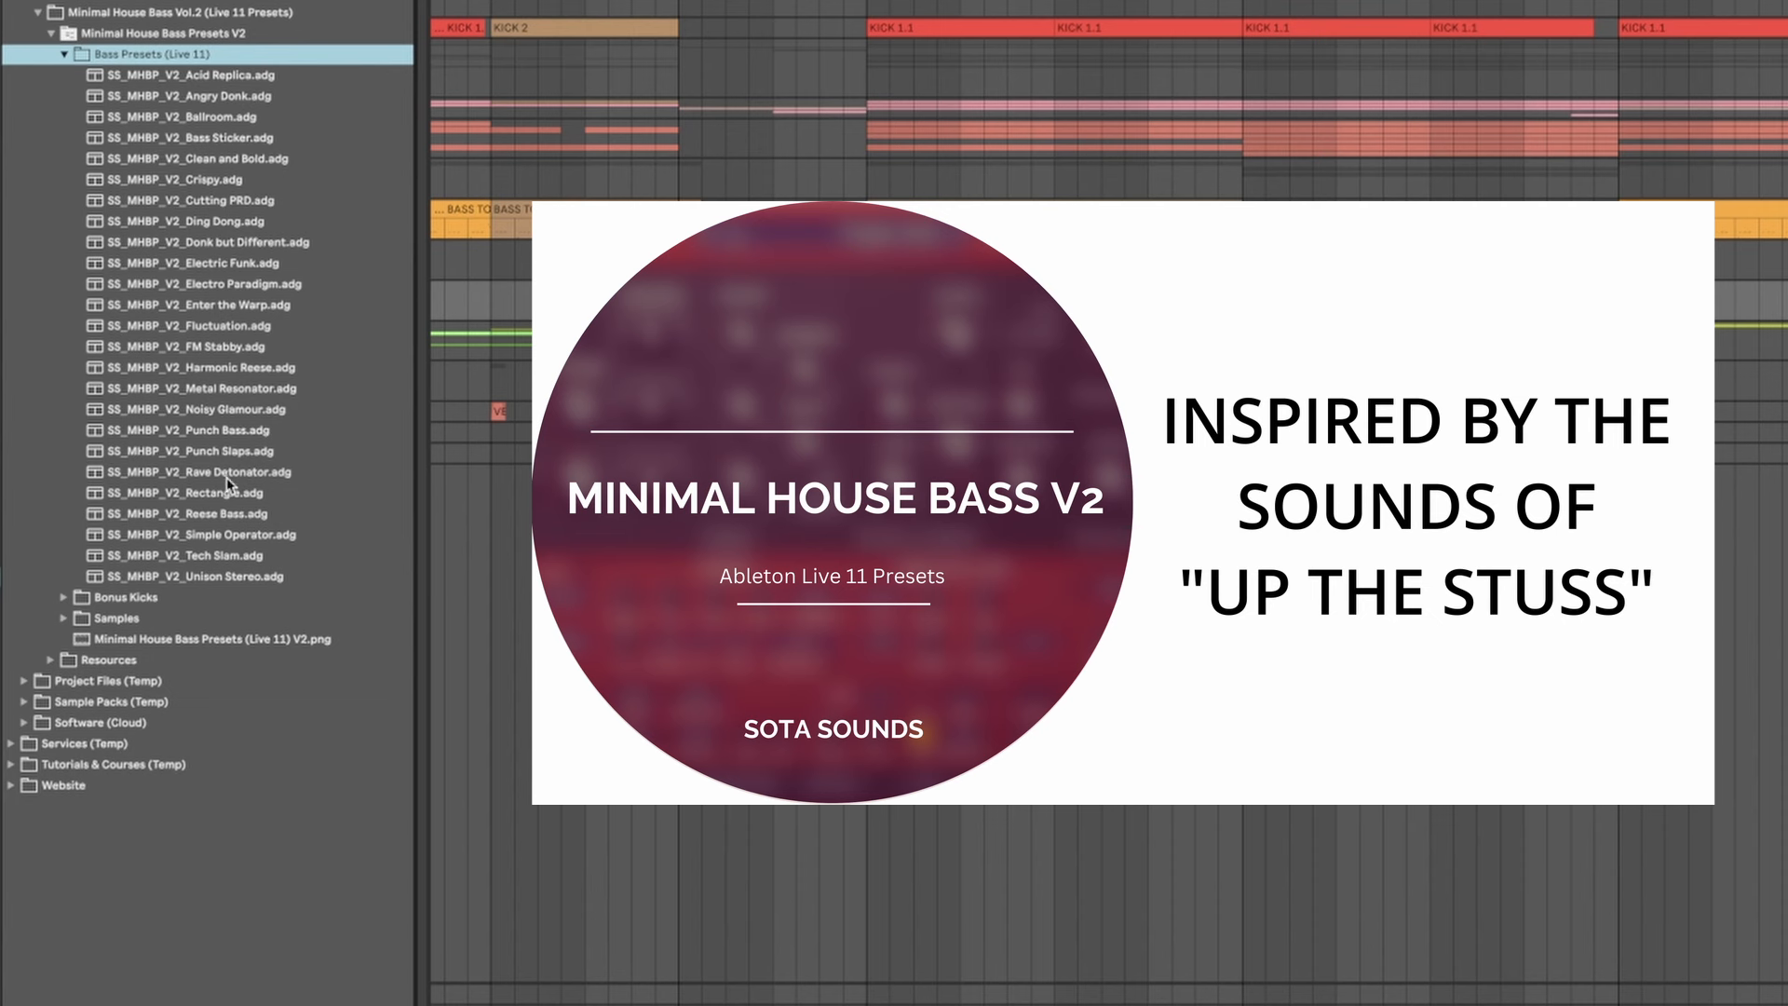
{"action": "left_click", "coordinate": [186, 516]}
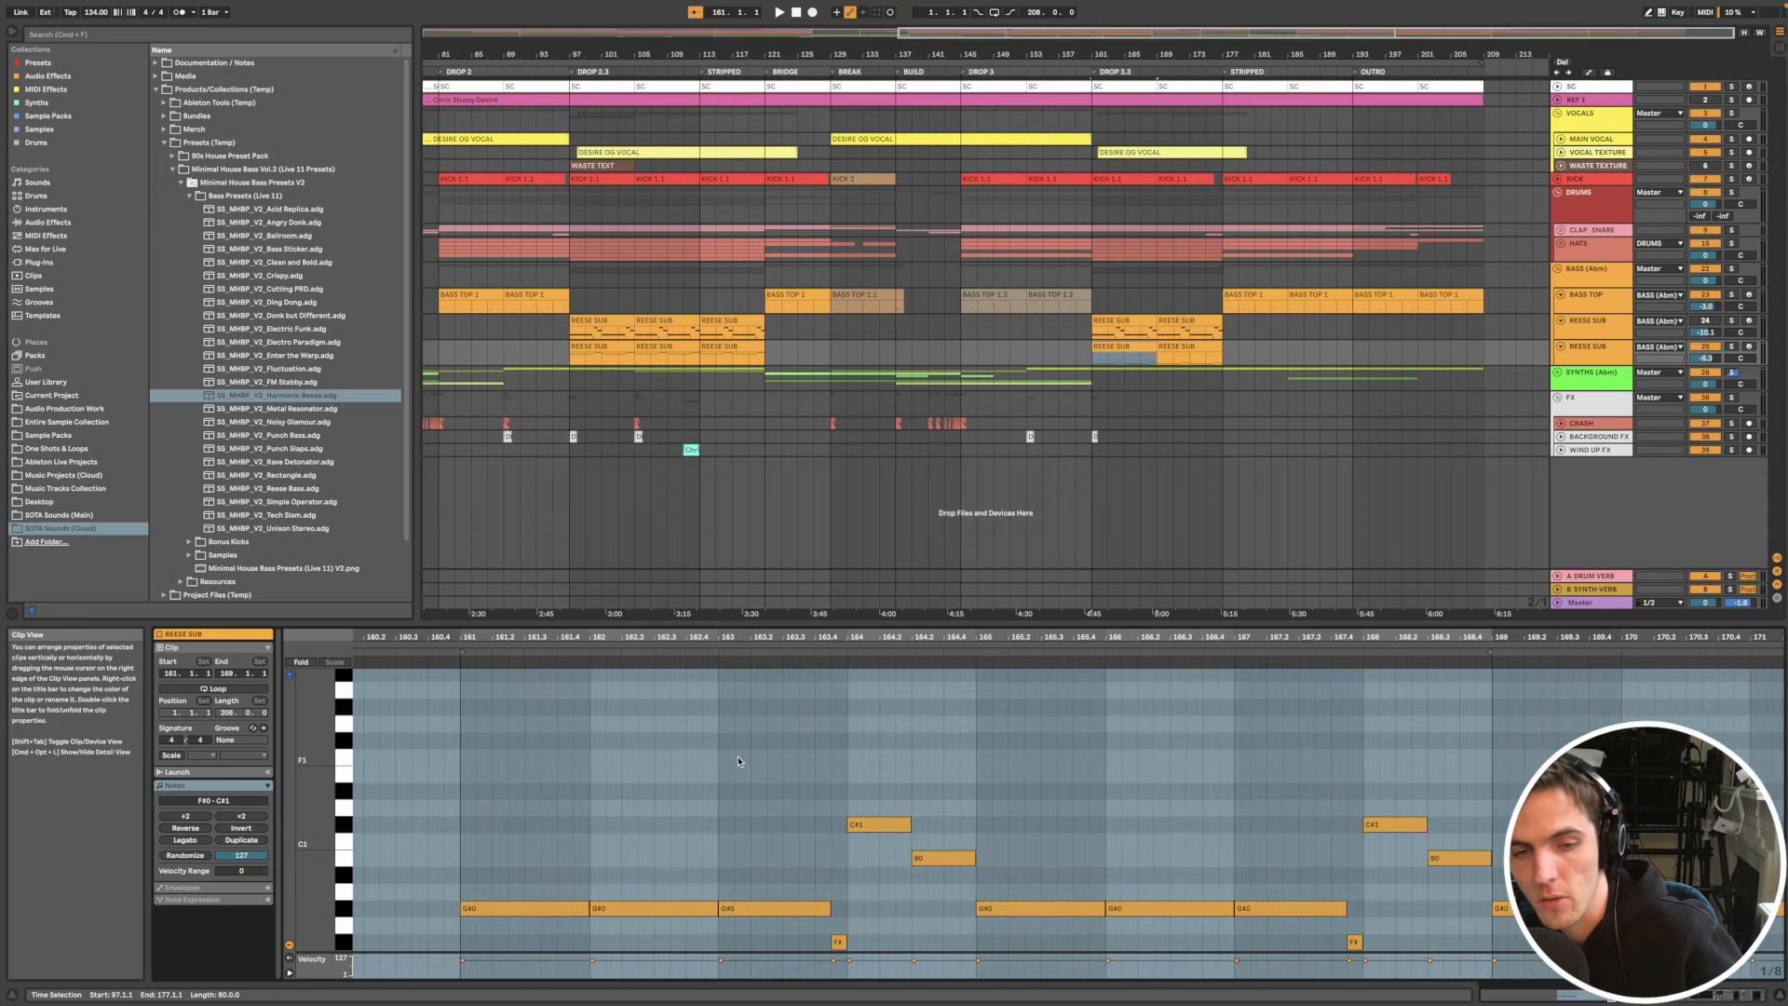
Step: Audition the duplicate REESE SUB track's clip at DROP 3.3 after the BASS TOP 1.2 clip and show the track's device chain
{"action": "scroll", "coordinate": [738, 762], "scroll_direction": "down", "scroll_amount": 1}
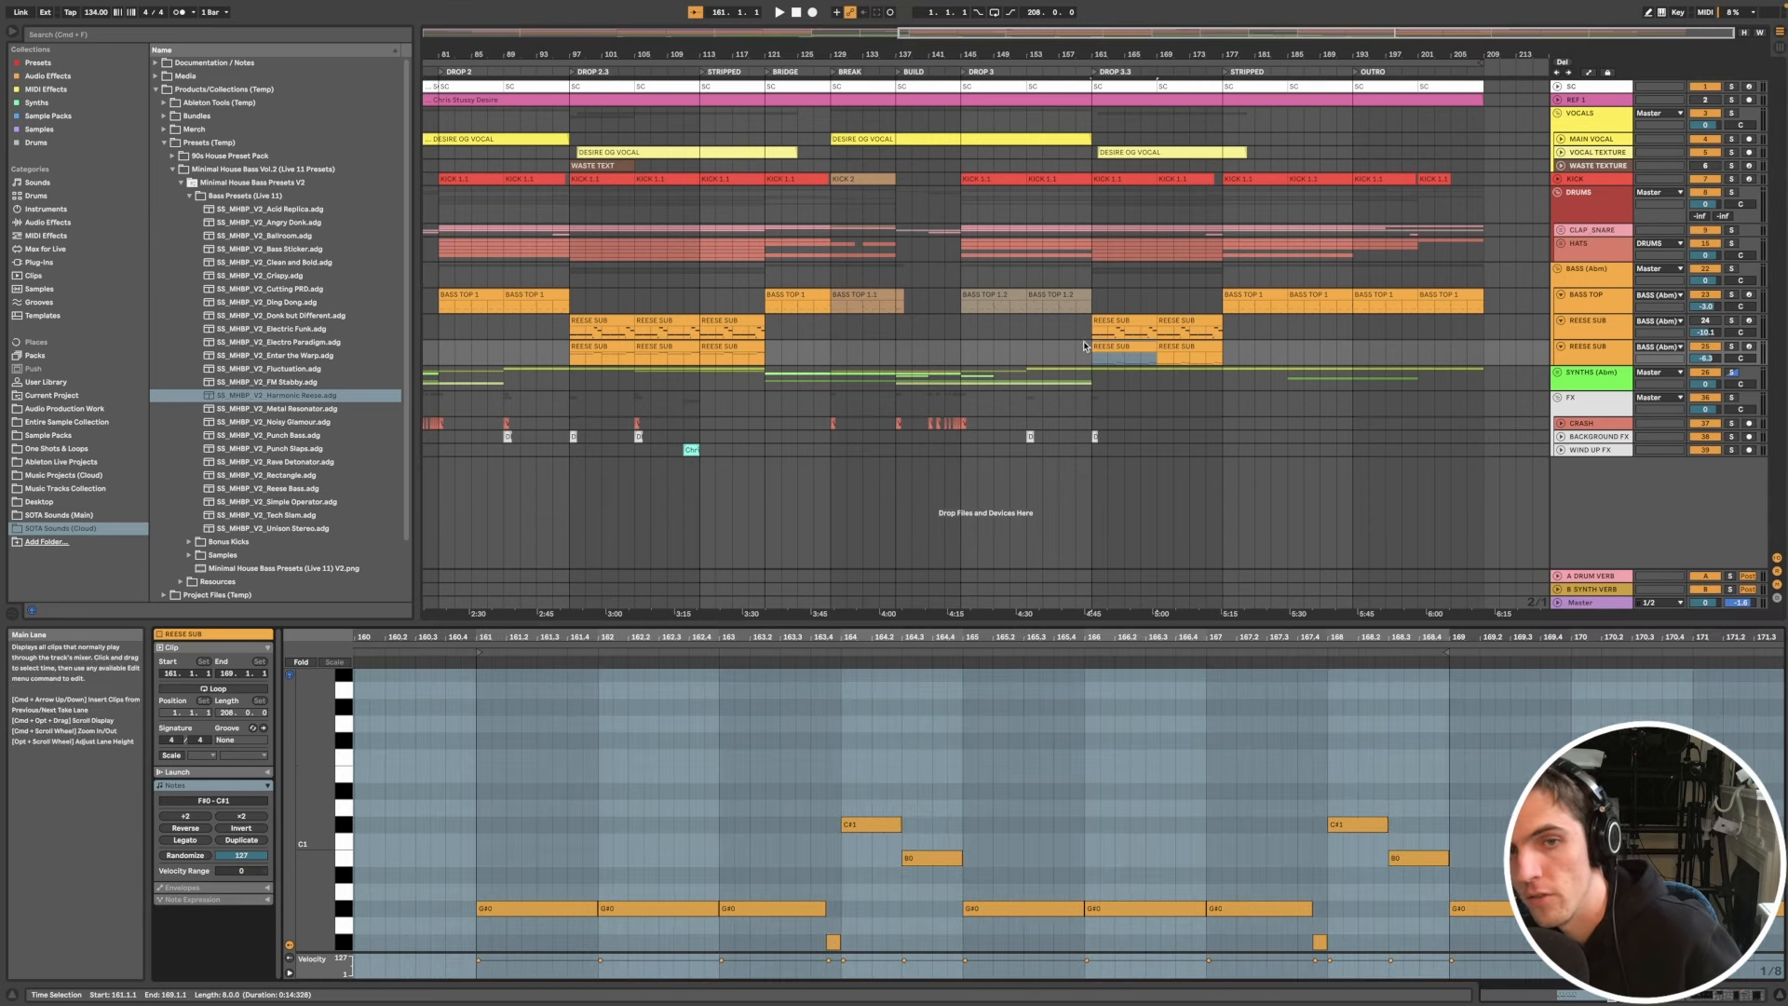
{"action": "left_click", "coordinate": [1075, 305]}
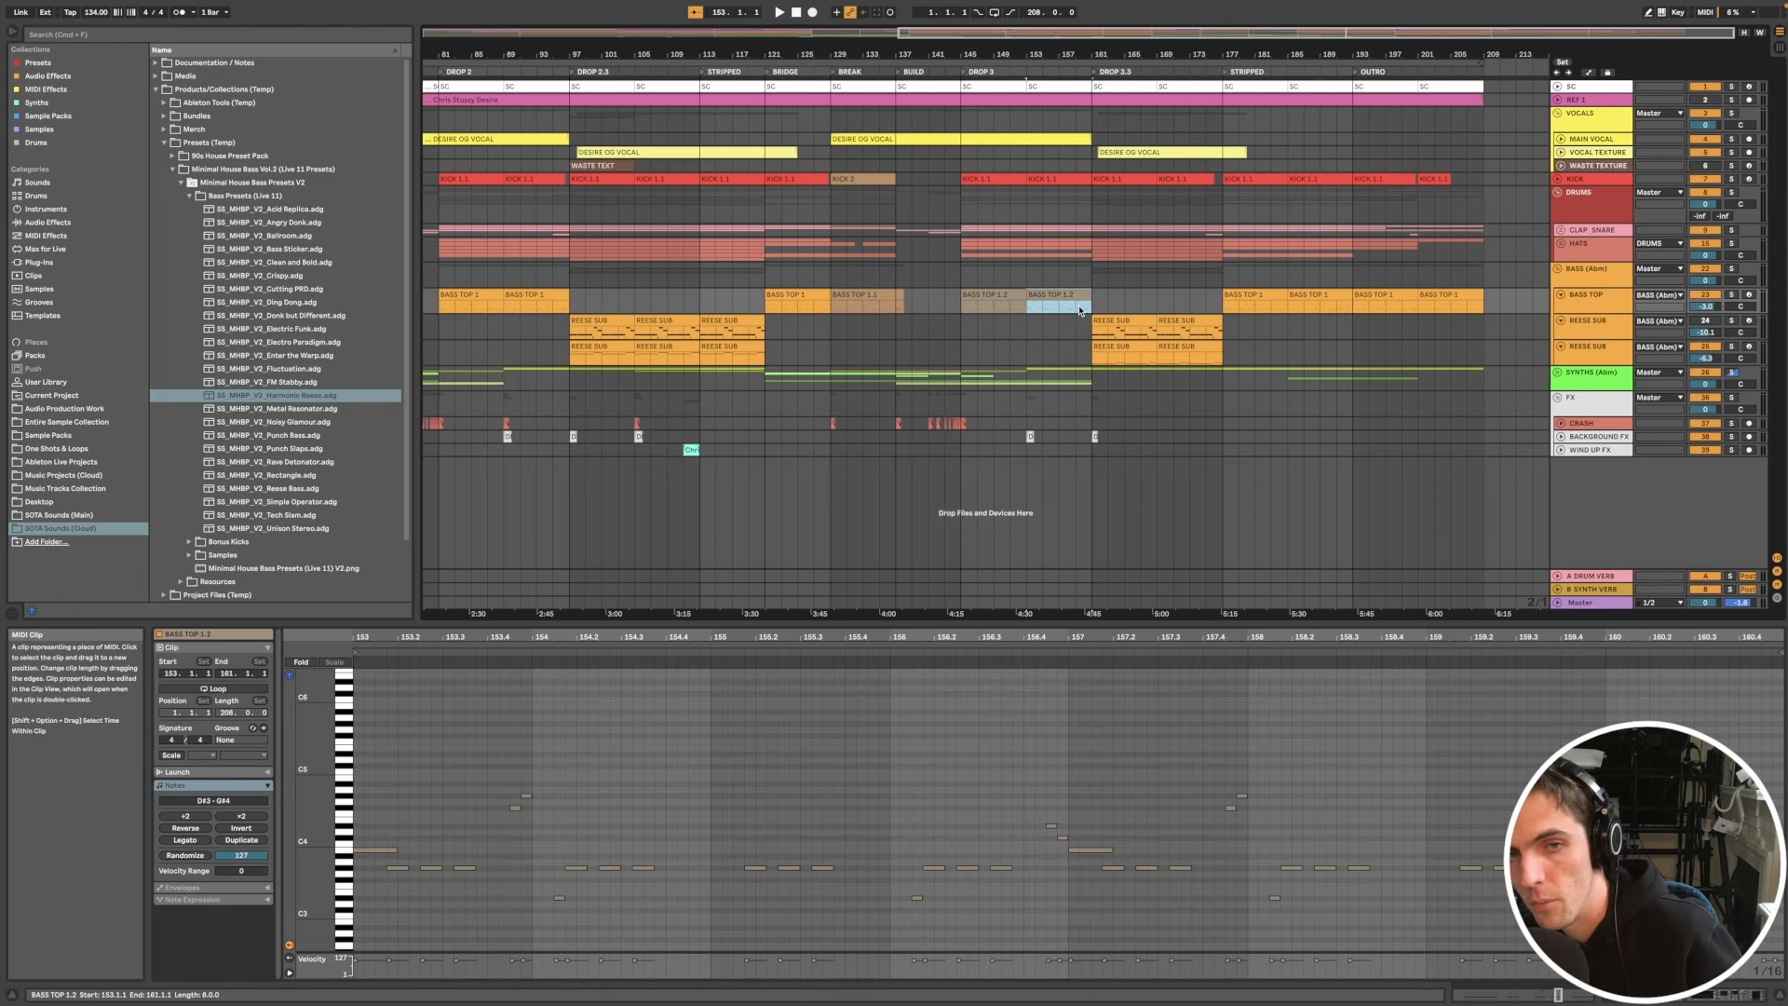
{"action": "left_click", "coordinate": [1099, 356]}
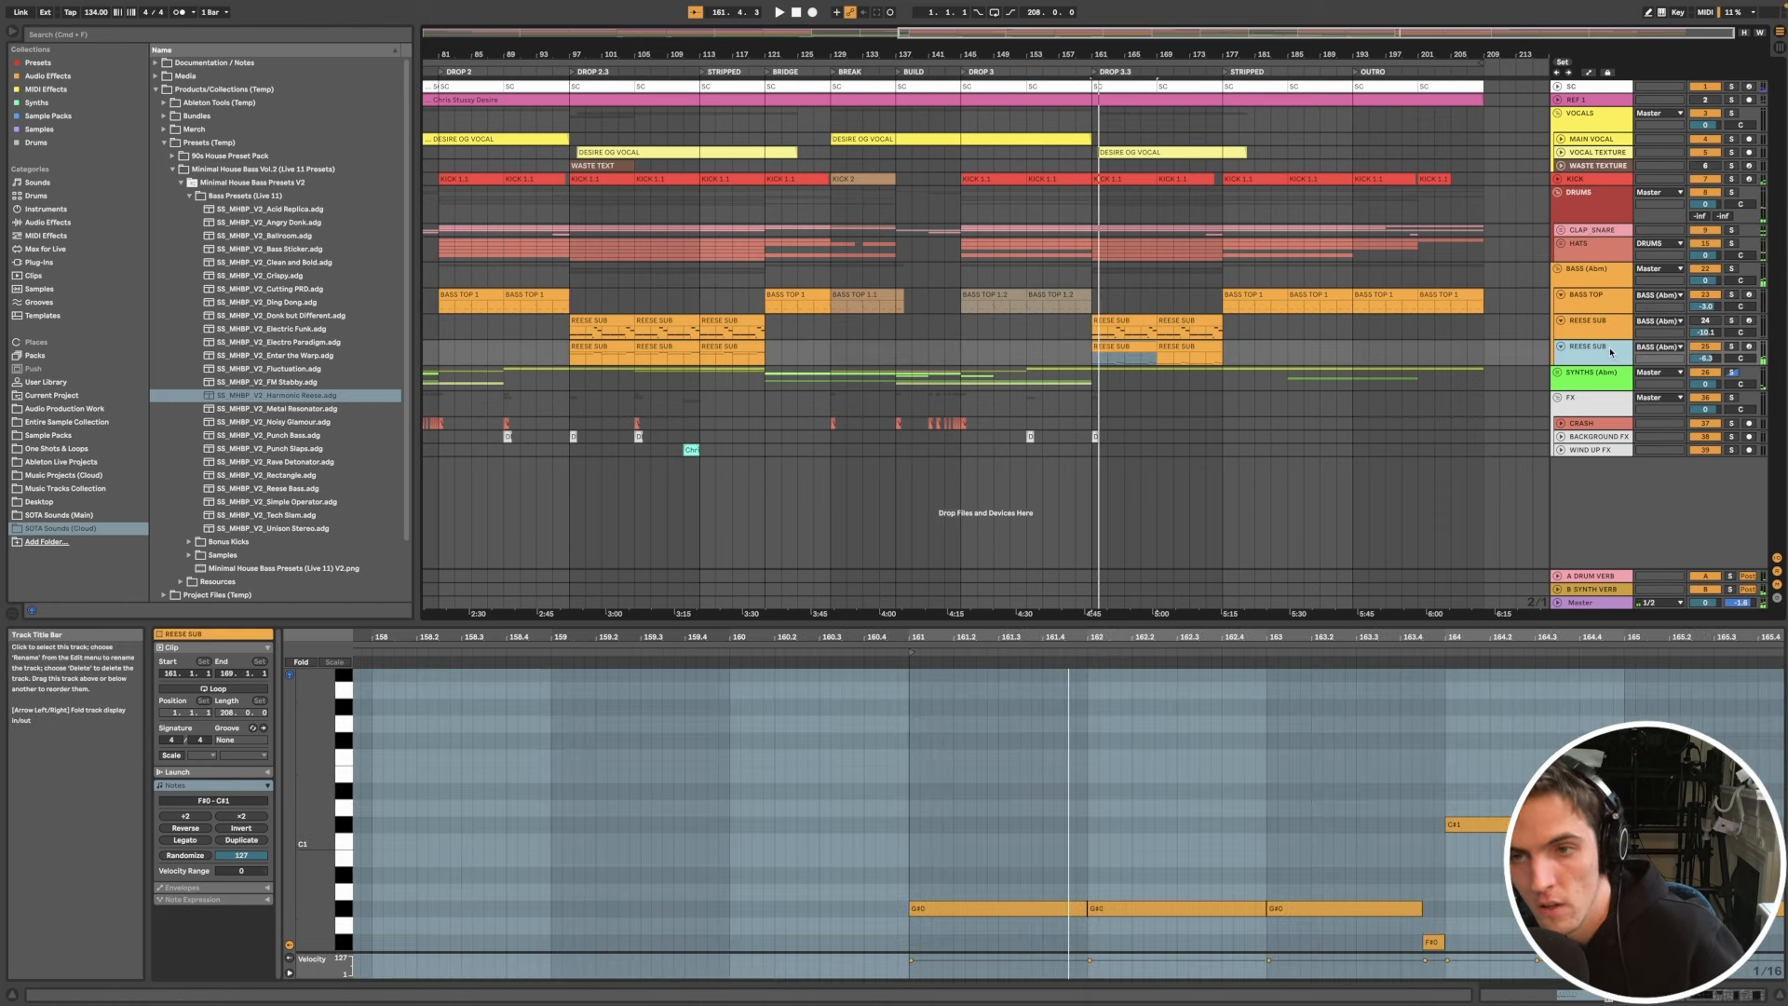
{"action": "left_click", "coordinate": [1601, 358]}
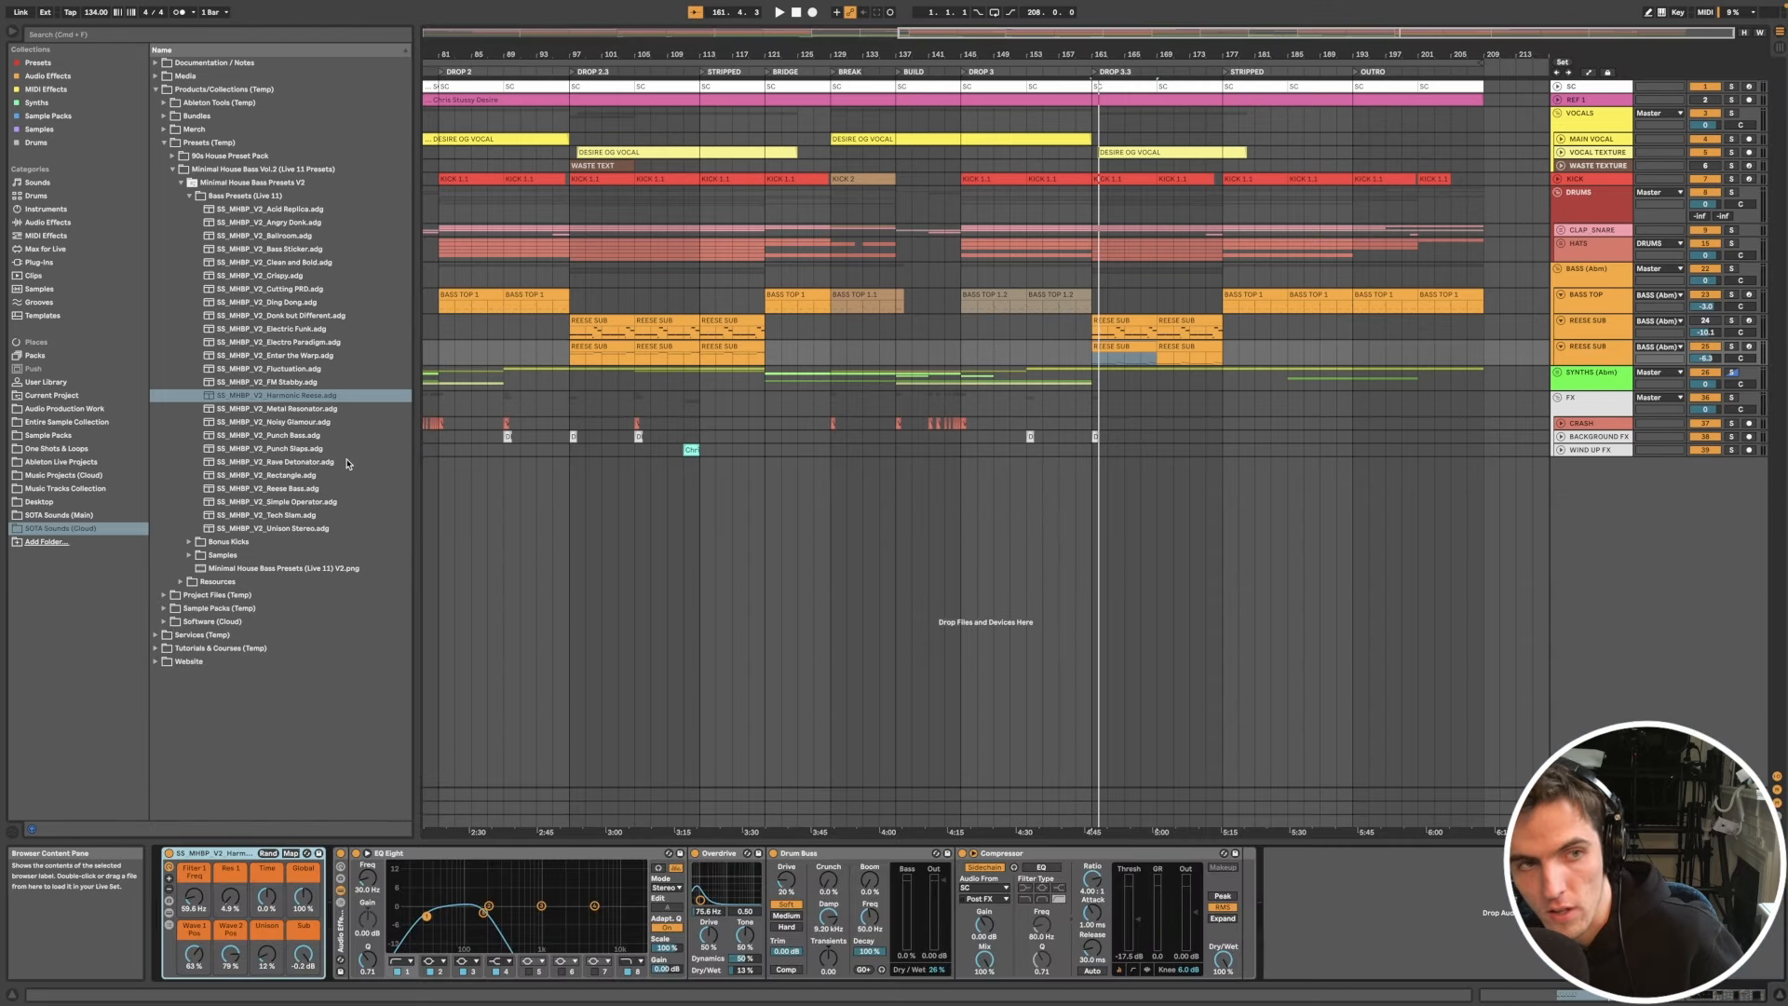
Step: Delete the lower duplicate REESE SUB track that holds the Harmonic Reese preset
{"action": "left_click", "coordinate": [1605, 354]}
{"action": "key", "text": "Delete"}
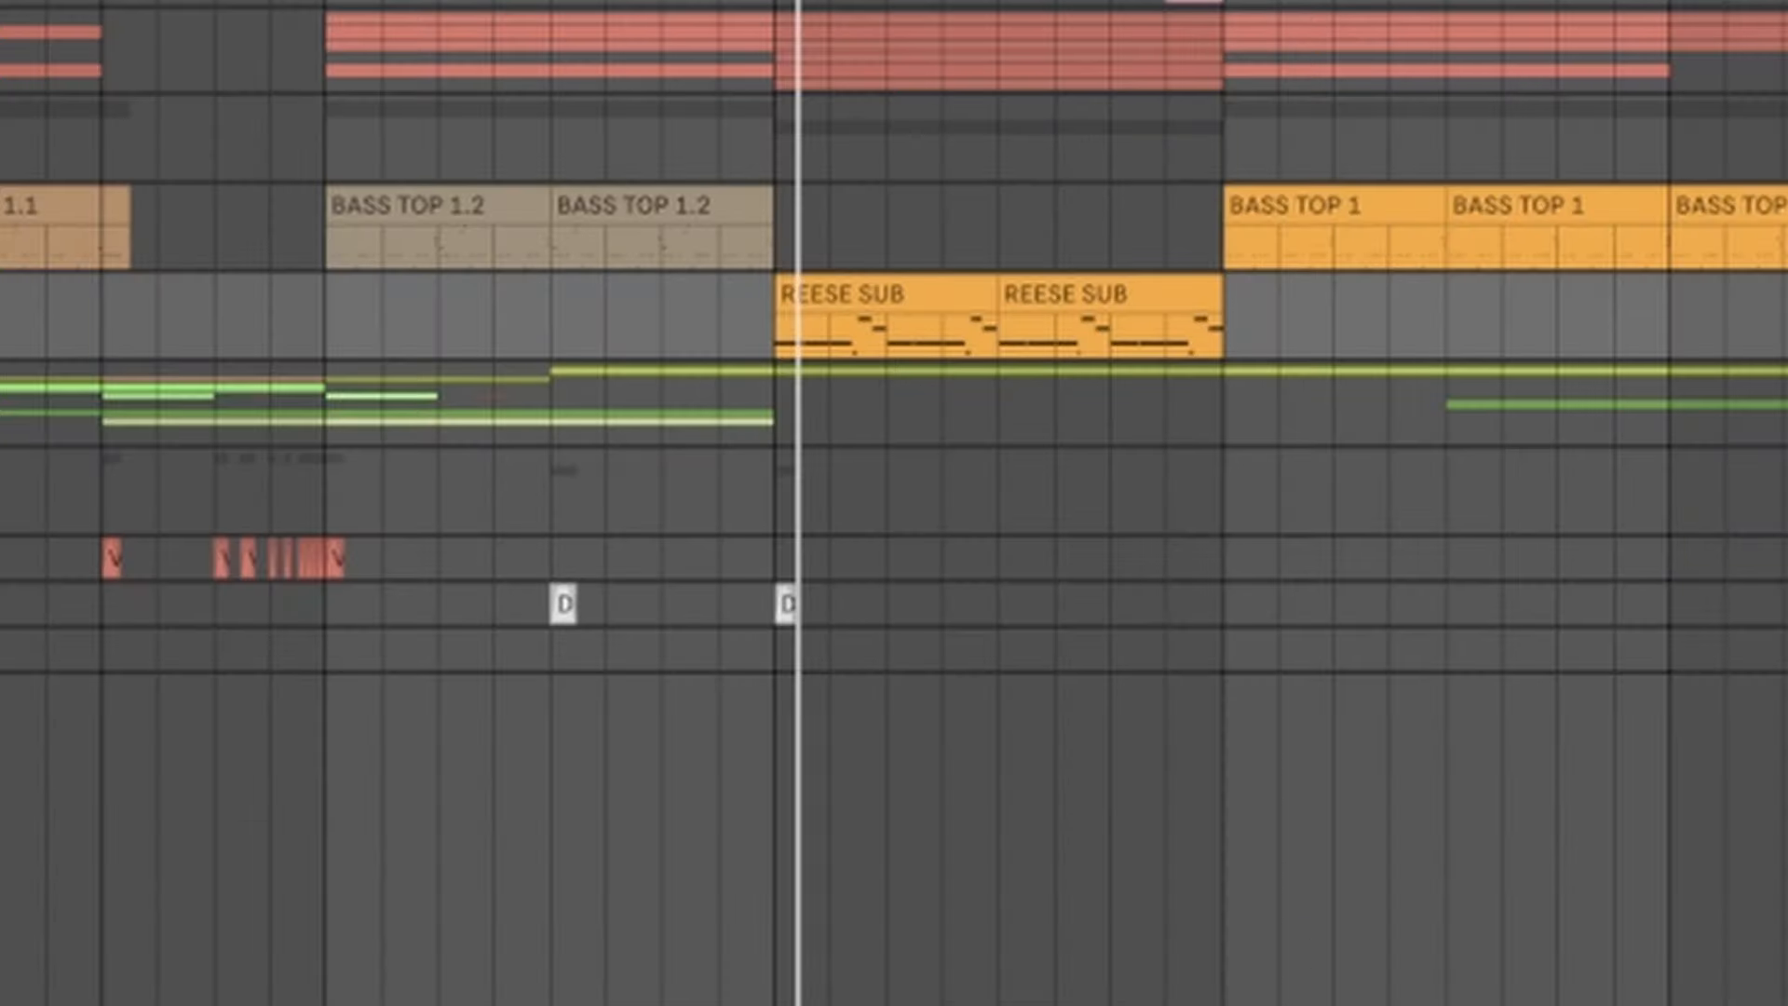
{"action": "key", "text": "space"}
Step: Survey the unfolded SYNTHS group across the arrangement and open the notes of the first ORGAN CHORDS clip in INTRO
{"action": "key", "text": "minus"}
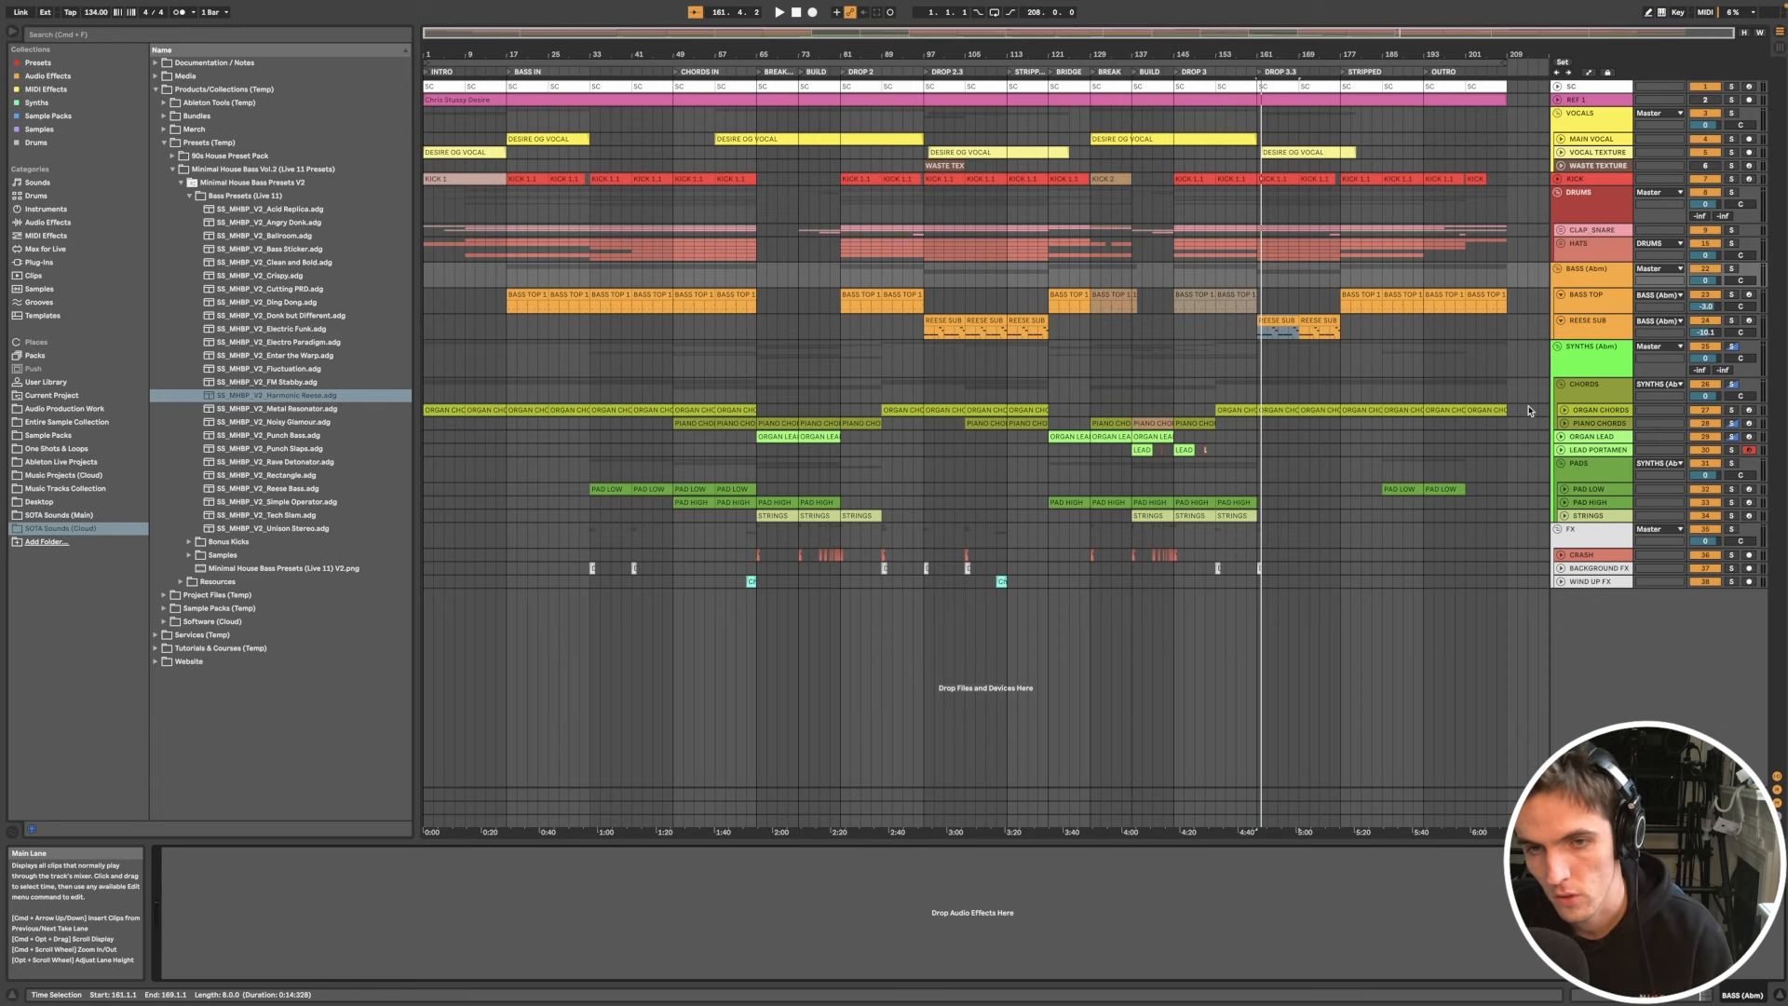
{"action": "scroll", "coordinate": [1199, 428], "scroll_direction": "up", "scroll_amount": 3}
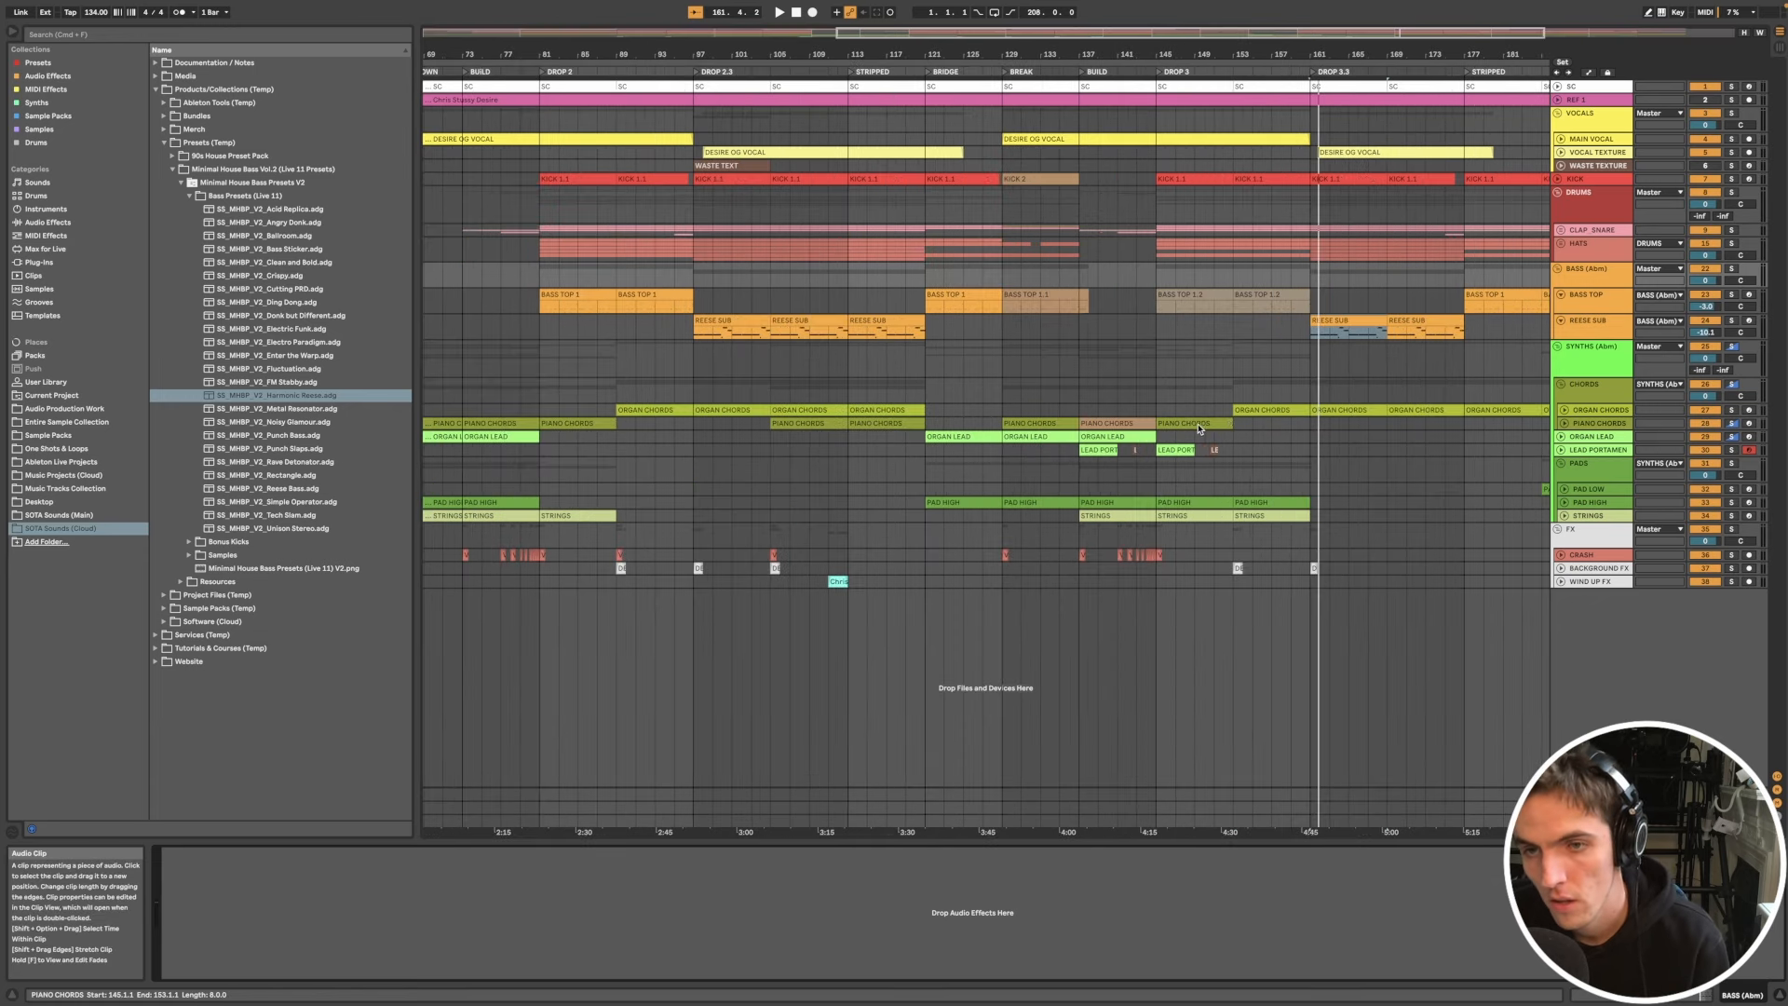
{"action": "left_click", "coordinate": [1262, 409]}
{"action": "scroll", "coordinate": [1268, 416], "scroll_direction": "up", "scroll_amount": 3}
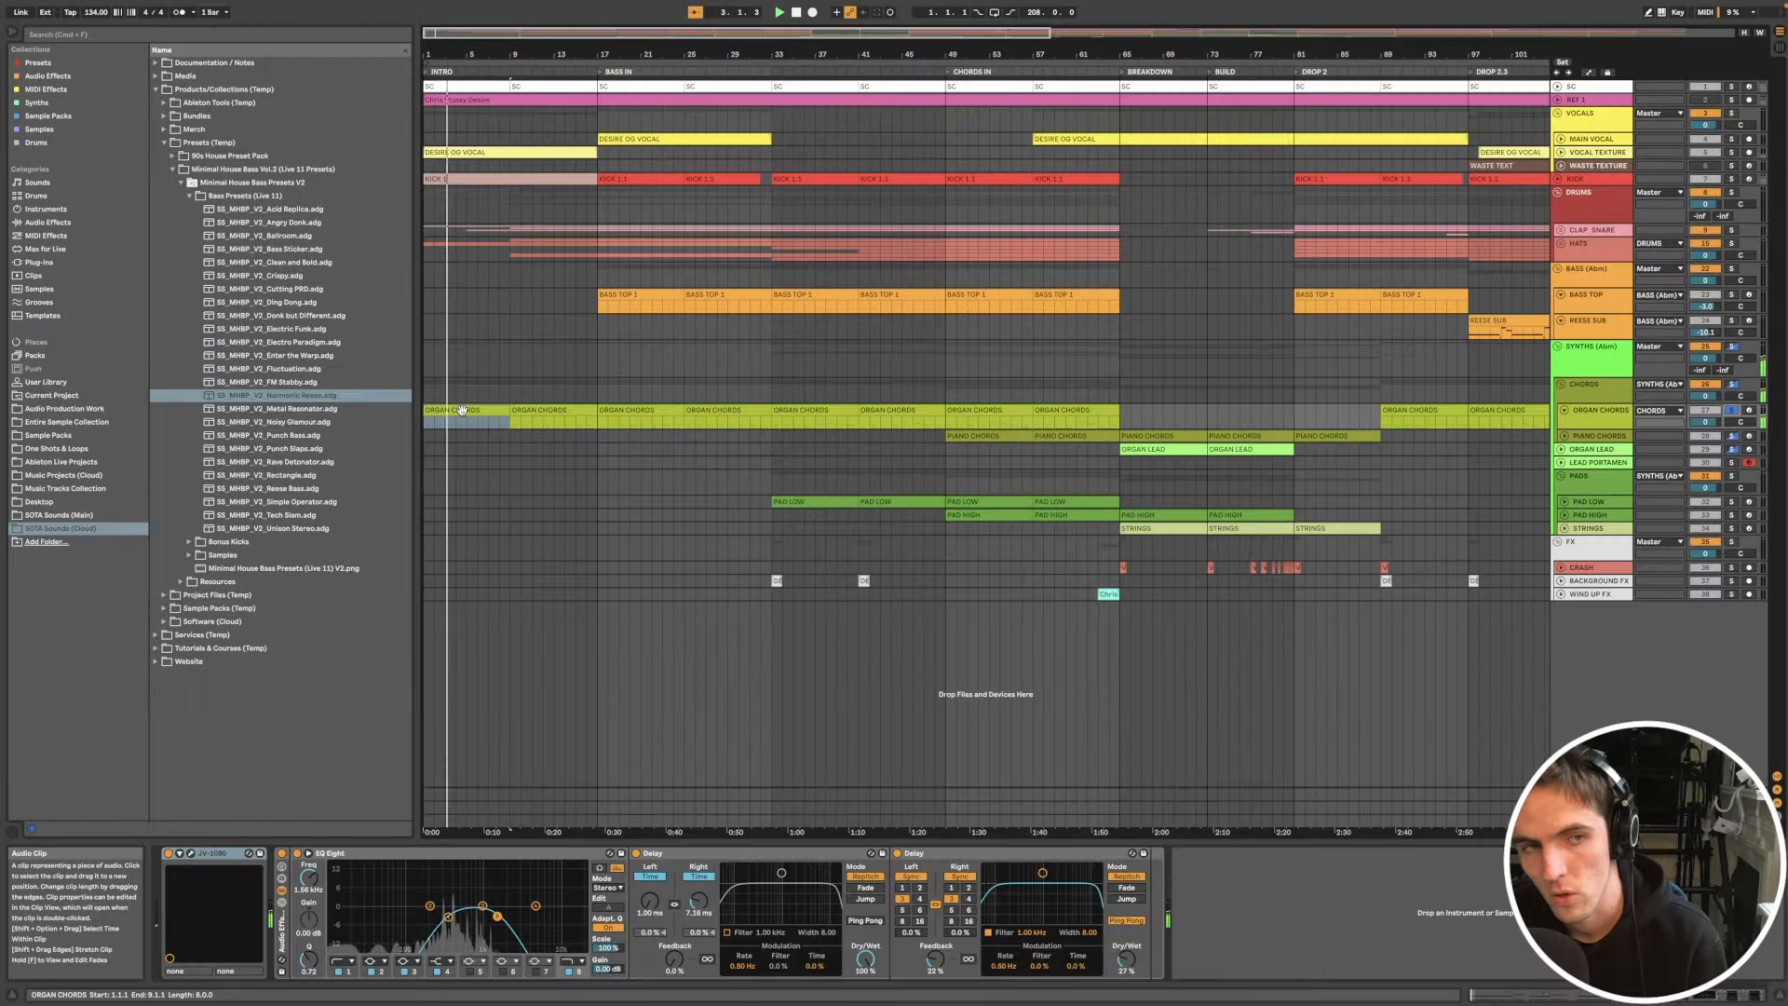
{"action": "double_click", "coordinate": [461, 410]}
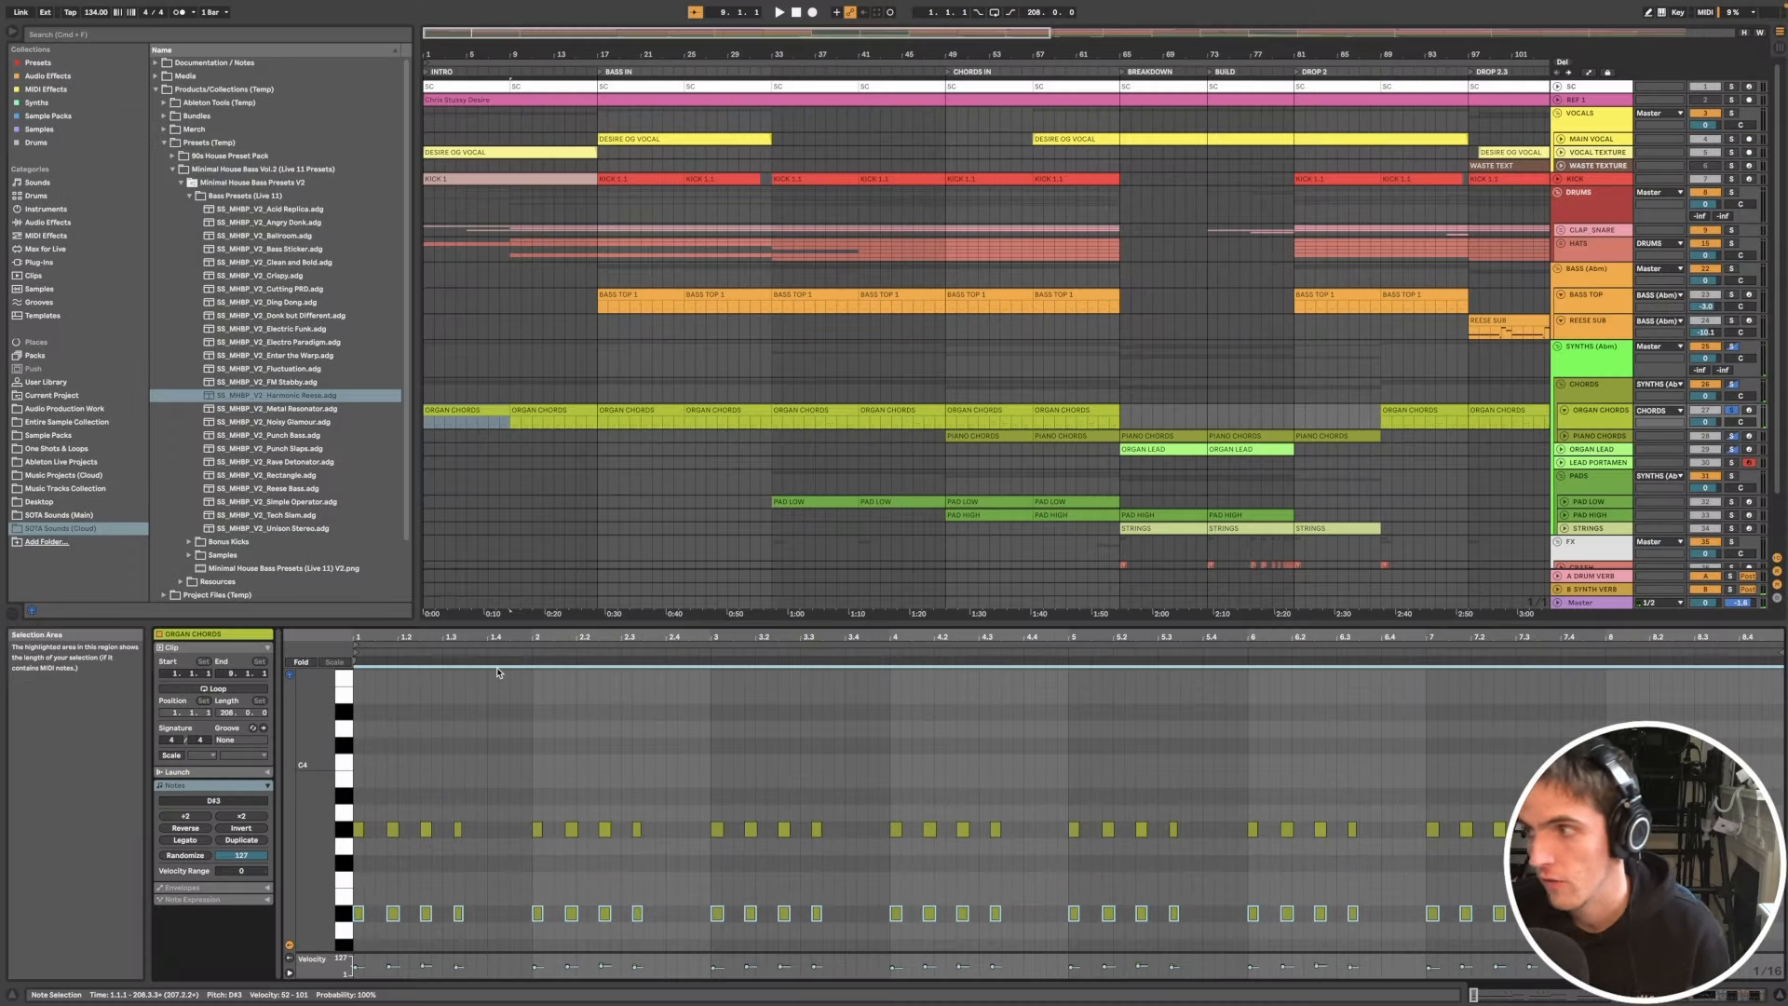
Step: Examine the repeated G#3 and D#3 notes in the opening ORGAN CHORDS clip and audition the part around BASS IN
{"action": "left_click", "coordinate": [490, 660]}
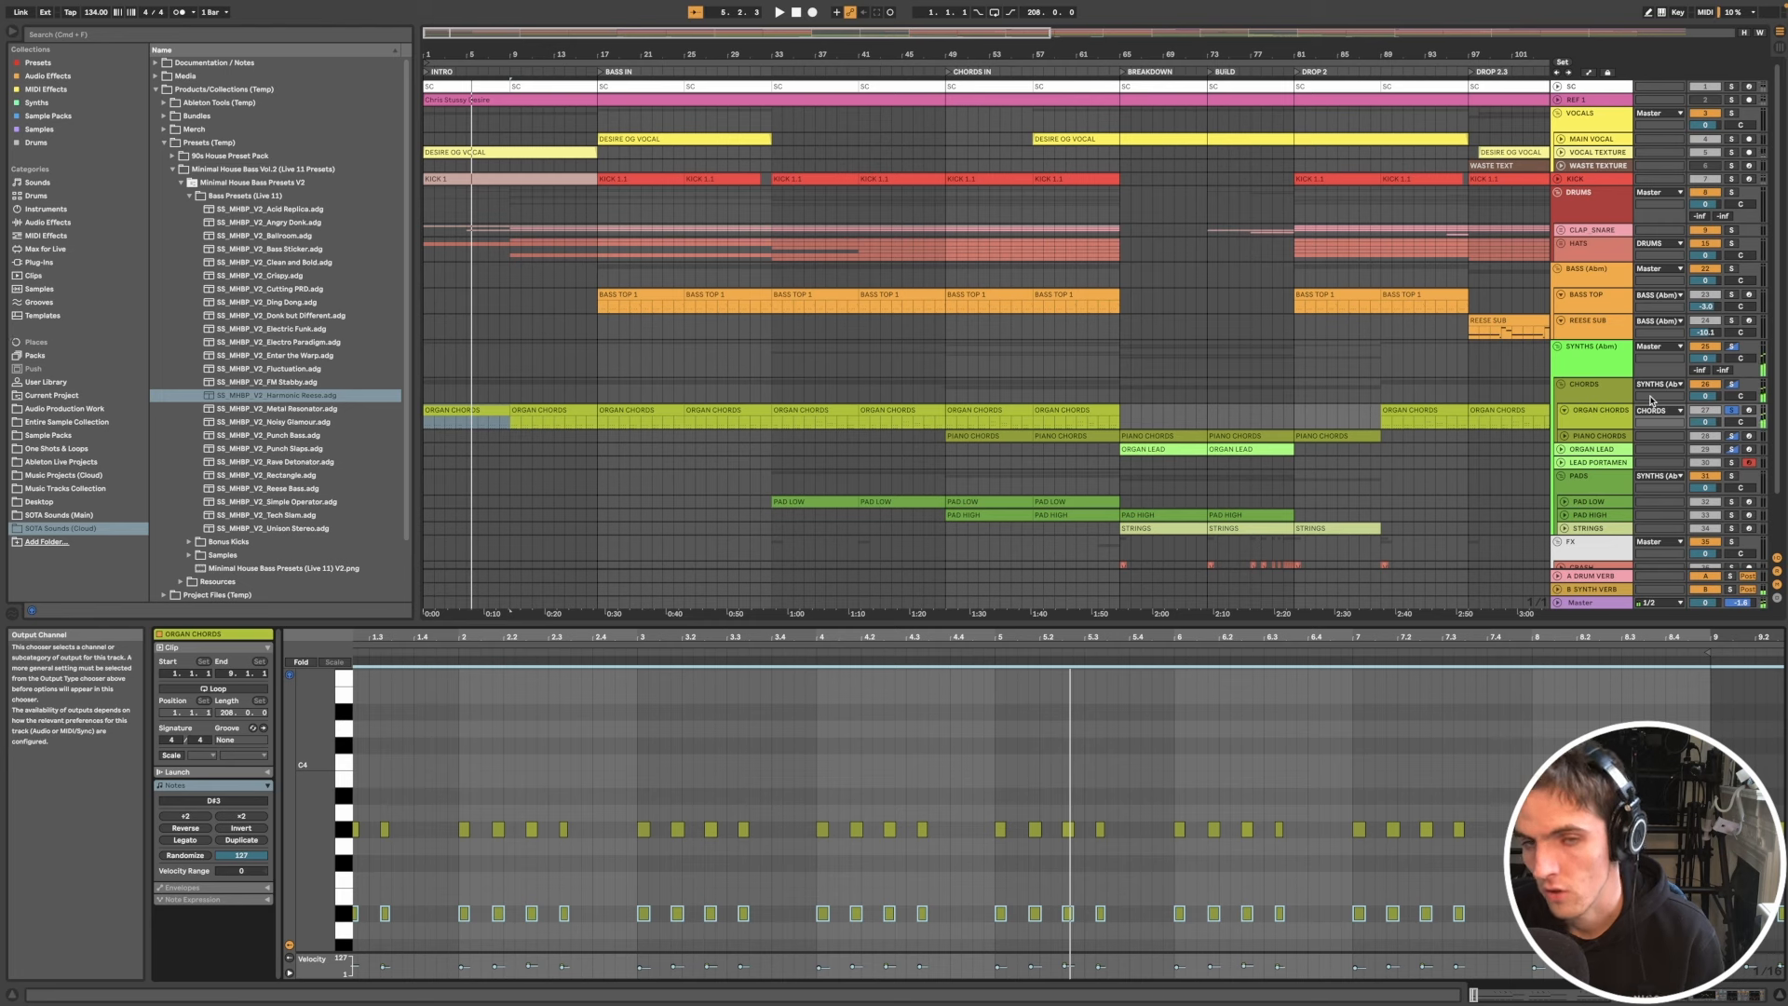
{"action": "scroll", "coordinate": [824, 806], "scroll_direction": "up", "scroll_amount": 3}
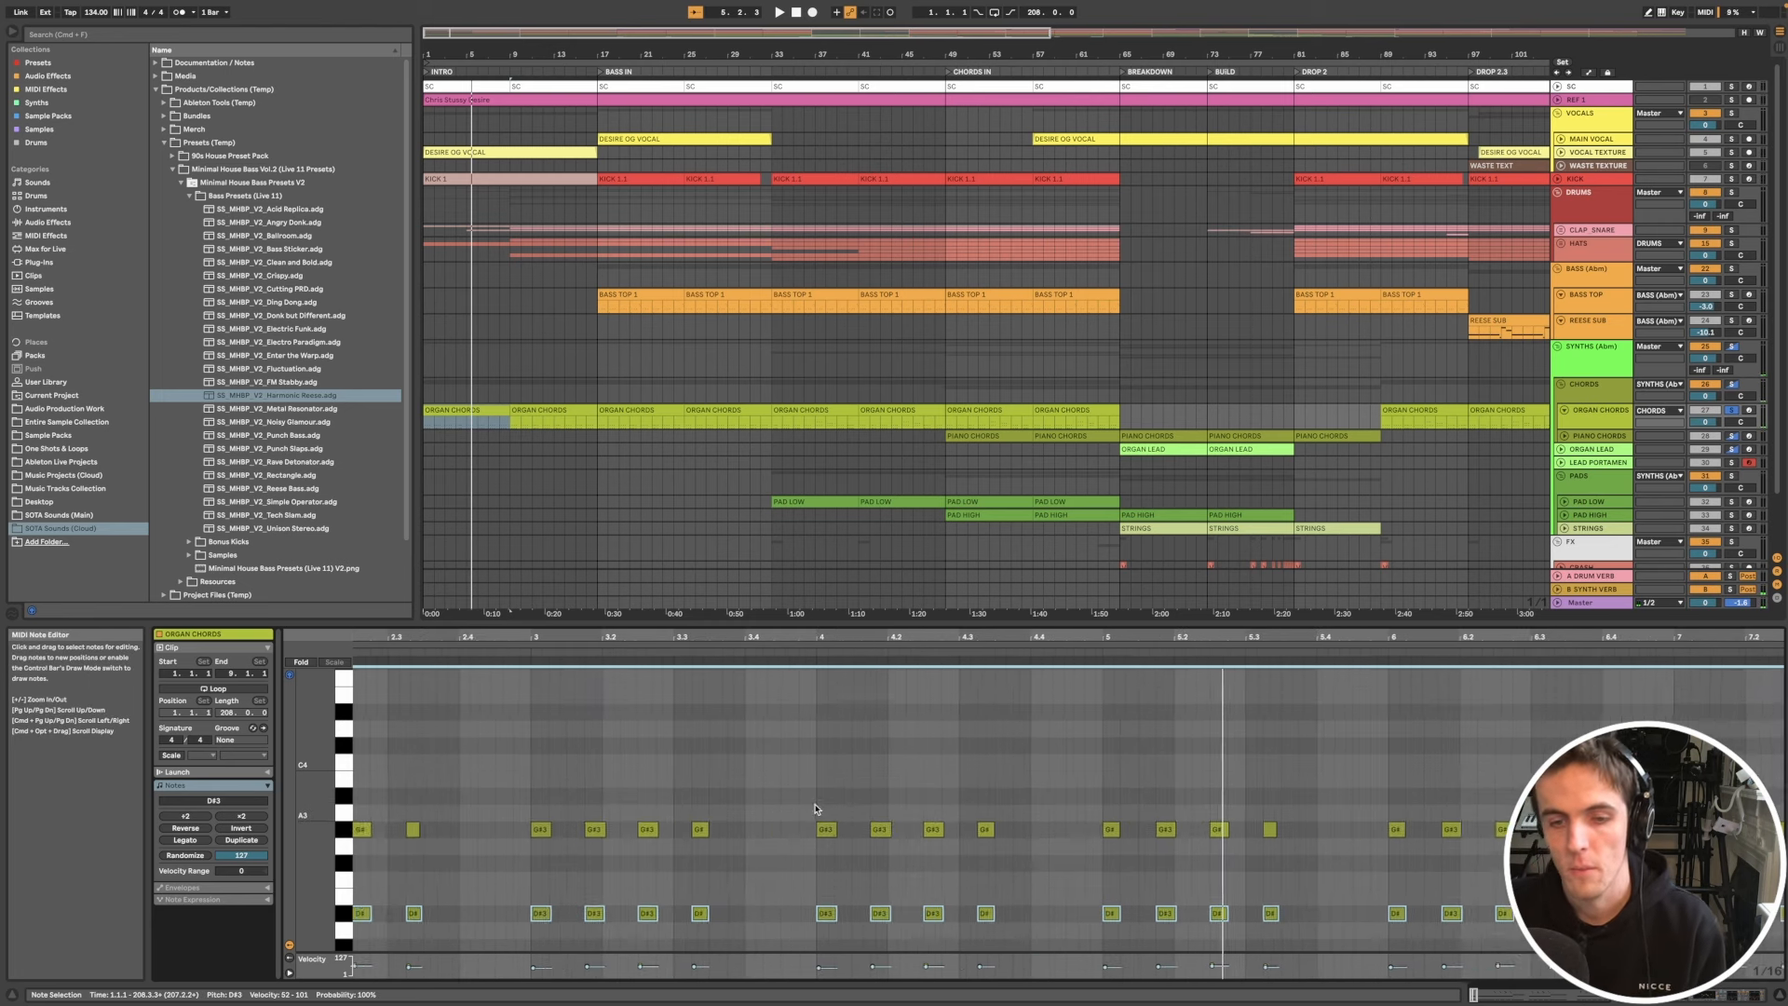
{"action": "scroll", "coordinate": [824, 802], "scroll_direction": "left", "scroll_amount": 3}
{"action": "scroll", "coordinate": [824, 803], "scroll_direction": "up", "scroll_amount": 2}
{"action": "scroll", "coordinate": [819, 805], "scroll_direction": "left", "scroll_amount": 3}
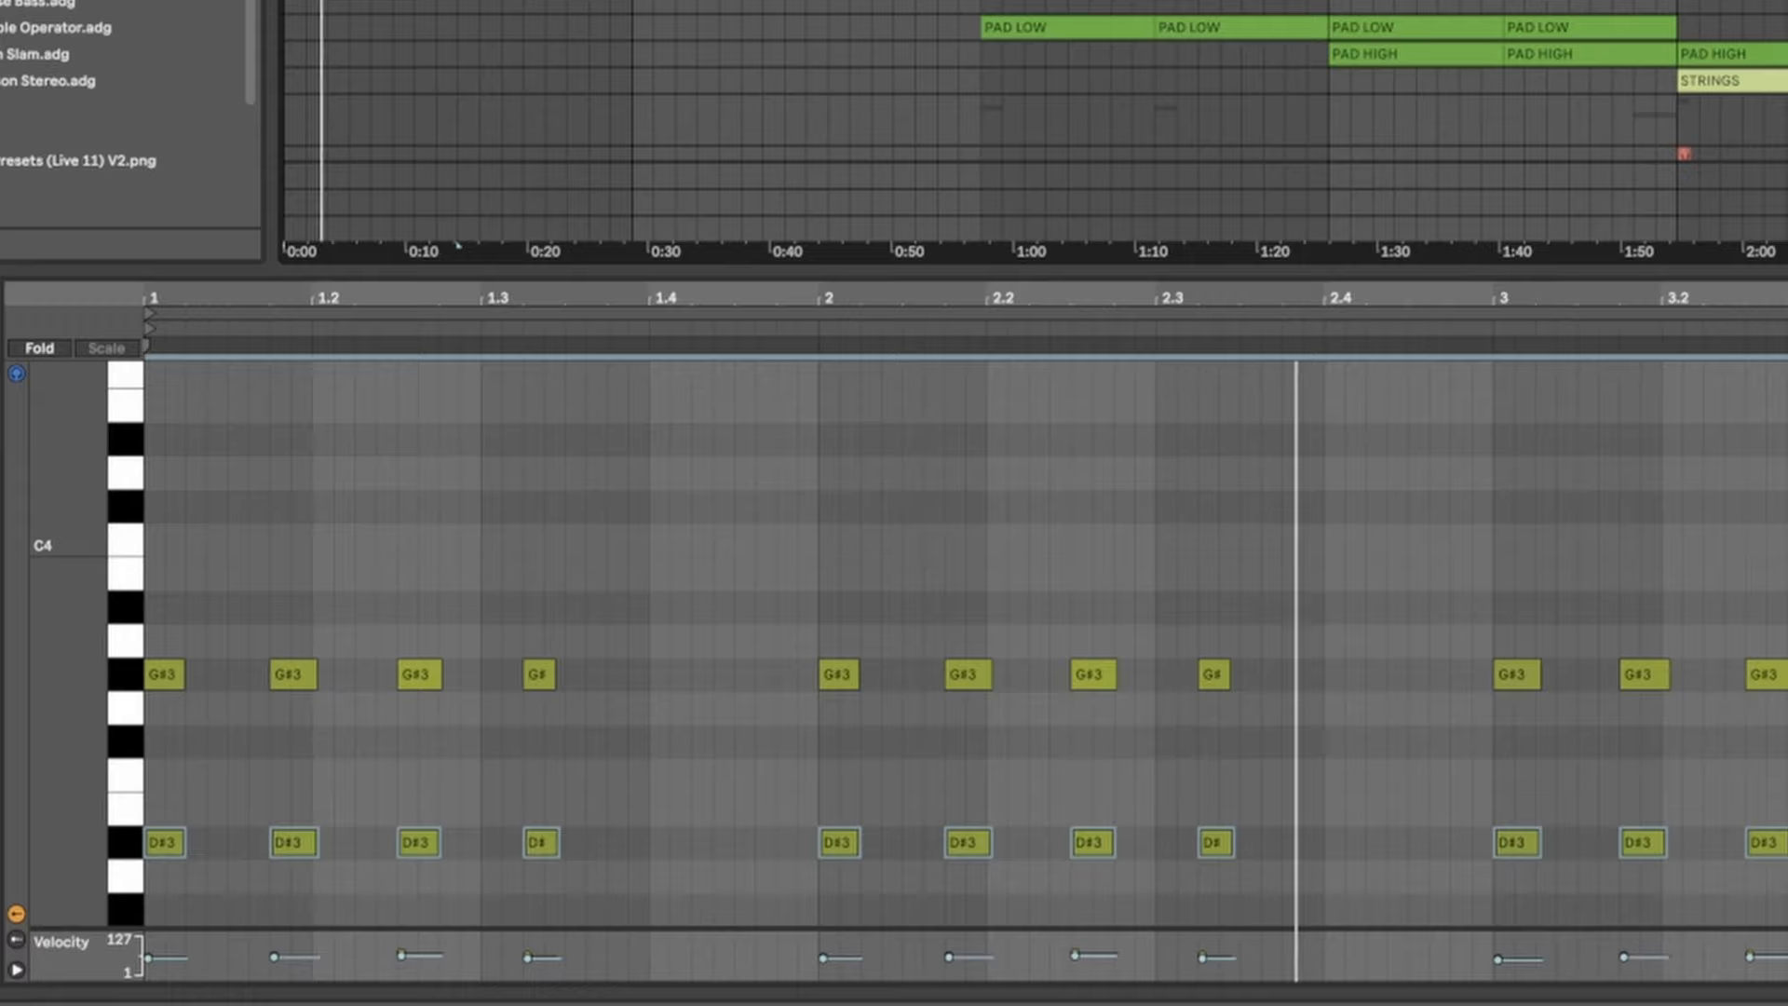
{"action": "left_click", "coordinate": [680, 3]}
{"action": "key", "text": "space"}
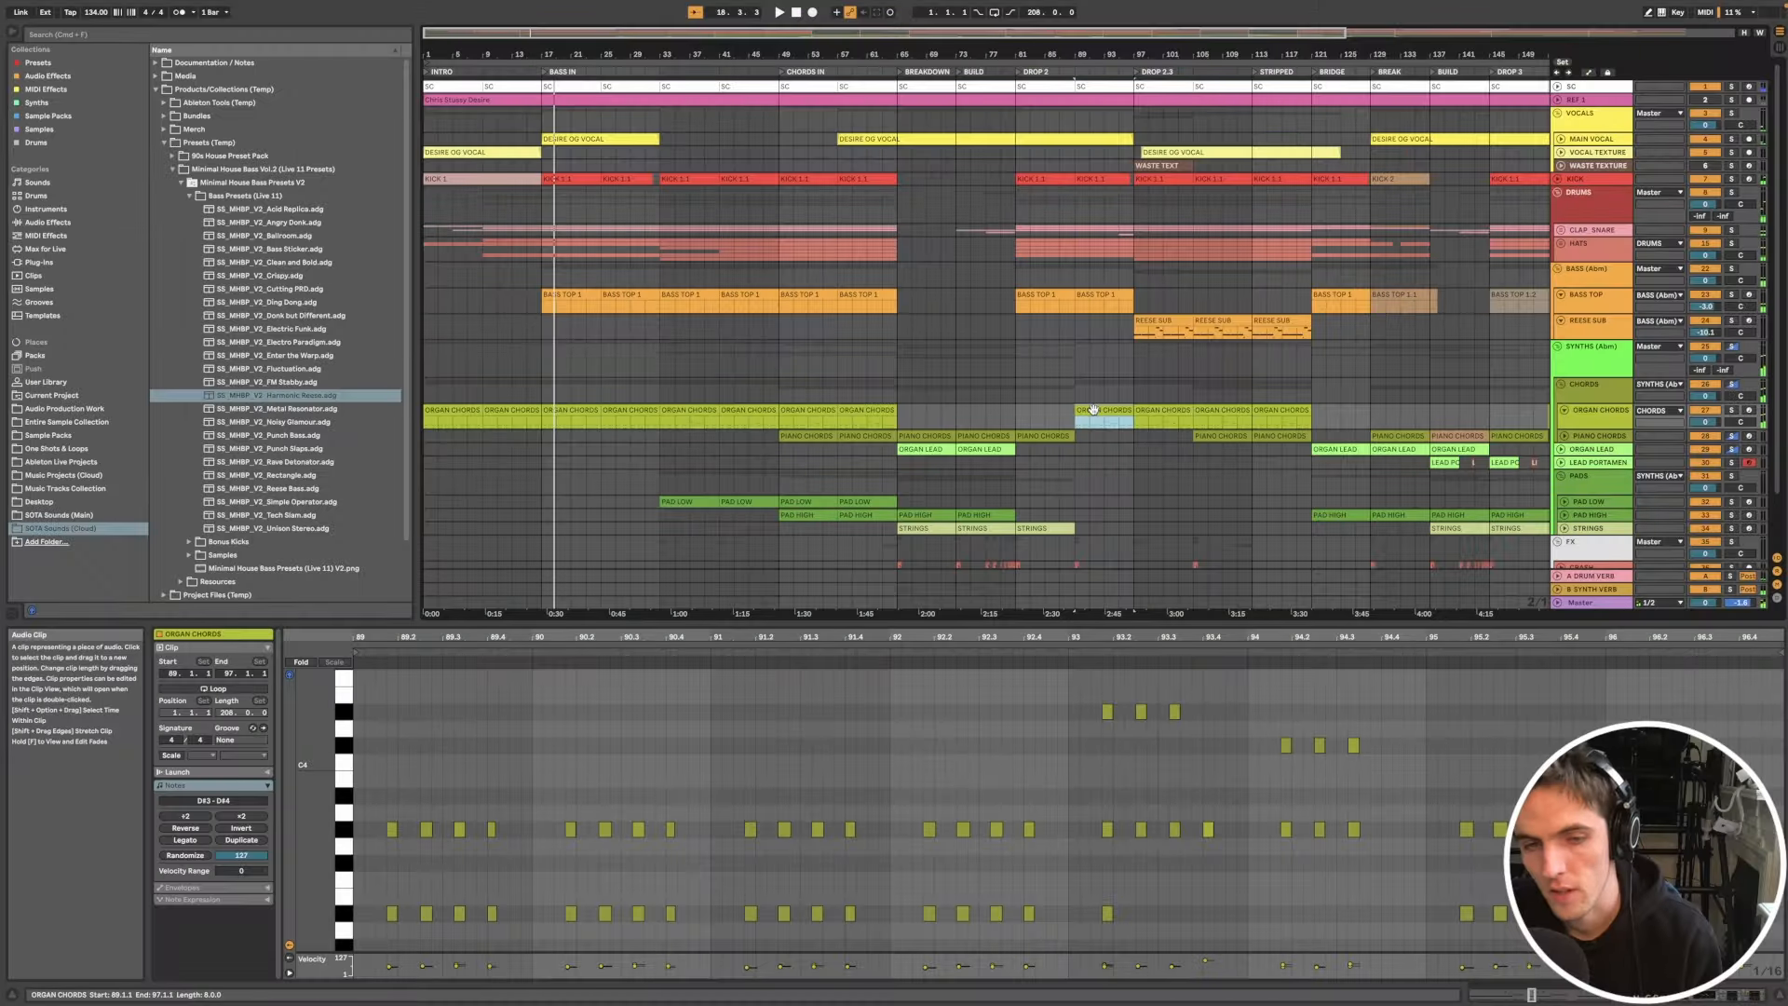
Step: Examine and audition the ORGAN CHORDS notes from bar 57, including the higher note variations in bars 61 and 62
{"action": "scroll", "coordinate": [1095, 446], "scroll_direction": "up", "scroll_amount": 4, "text": "super"}
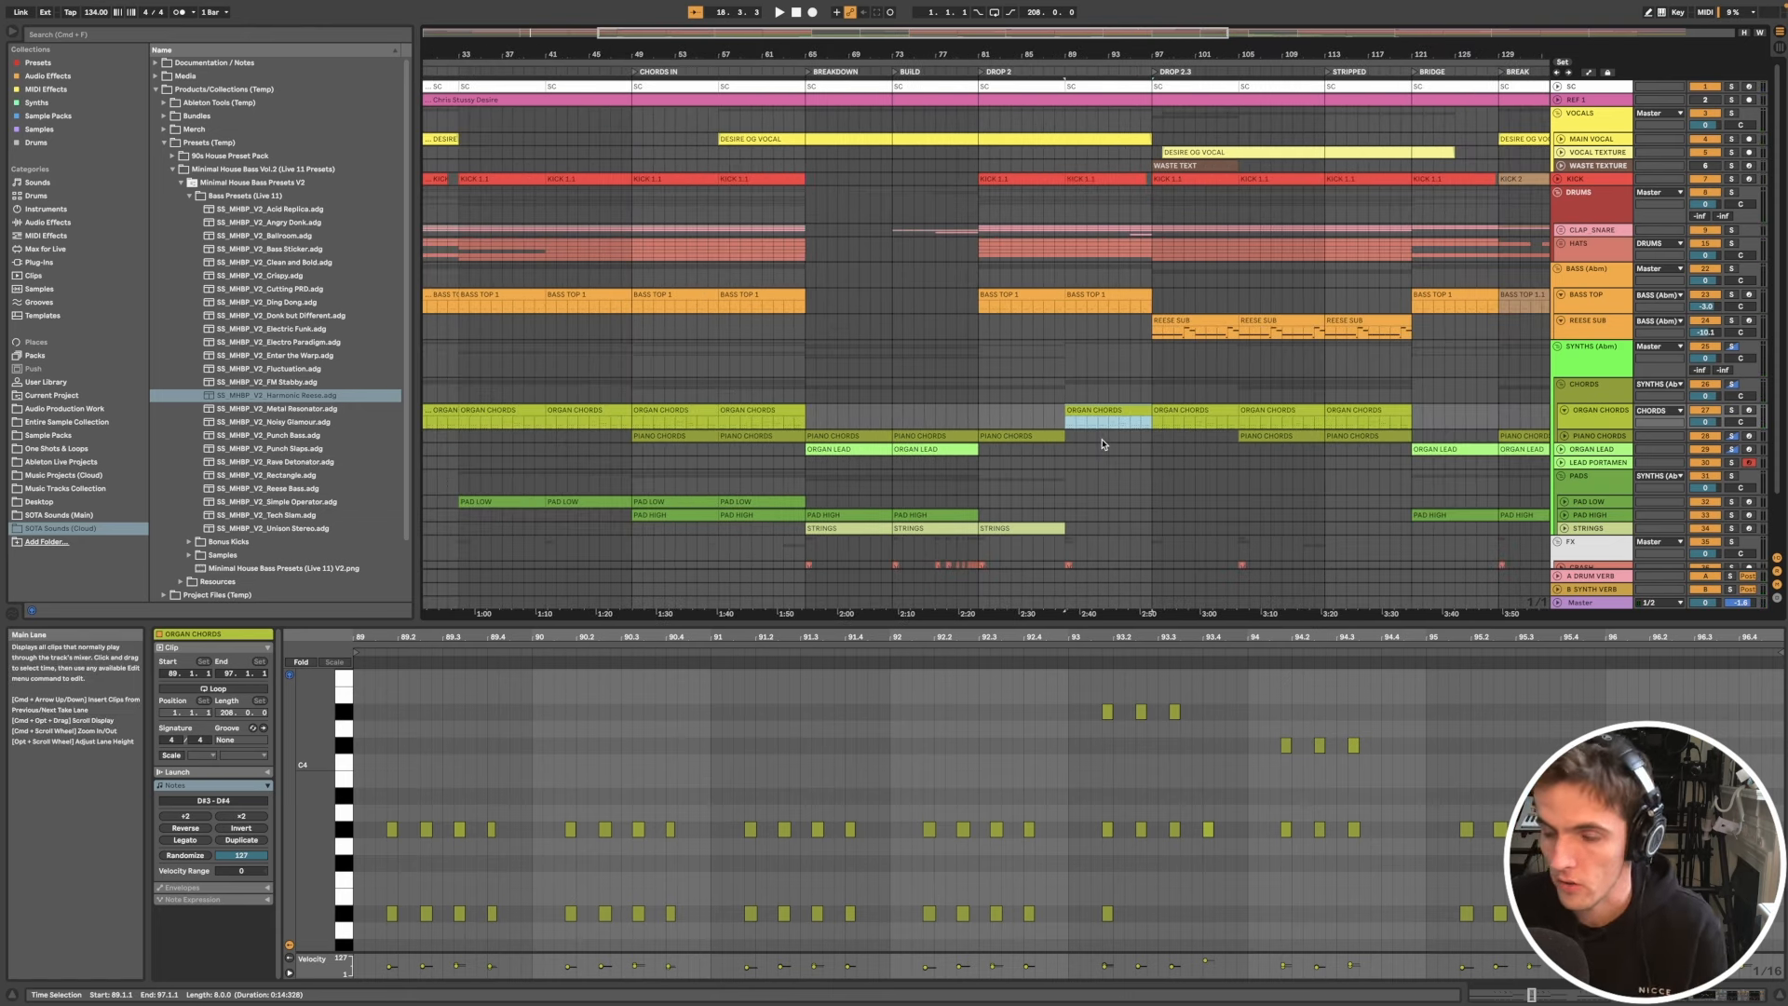
{"action": "left_click", "coordinate": [758, 409]}
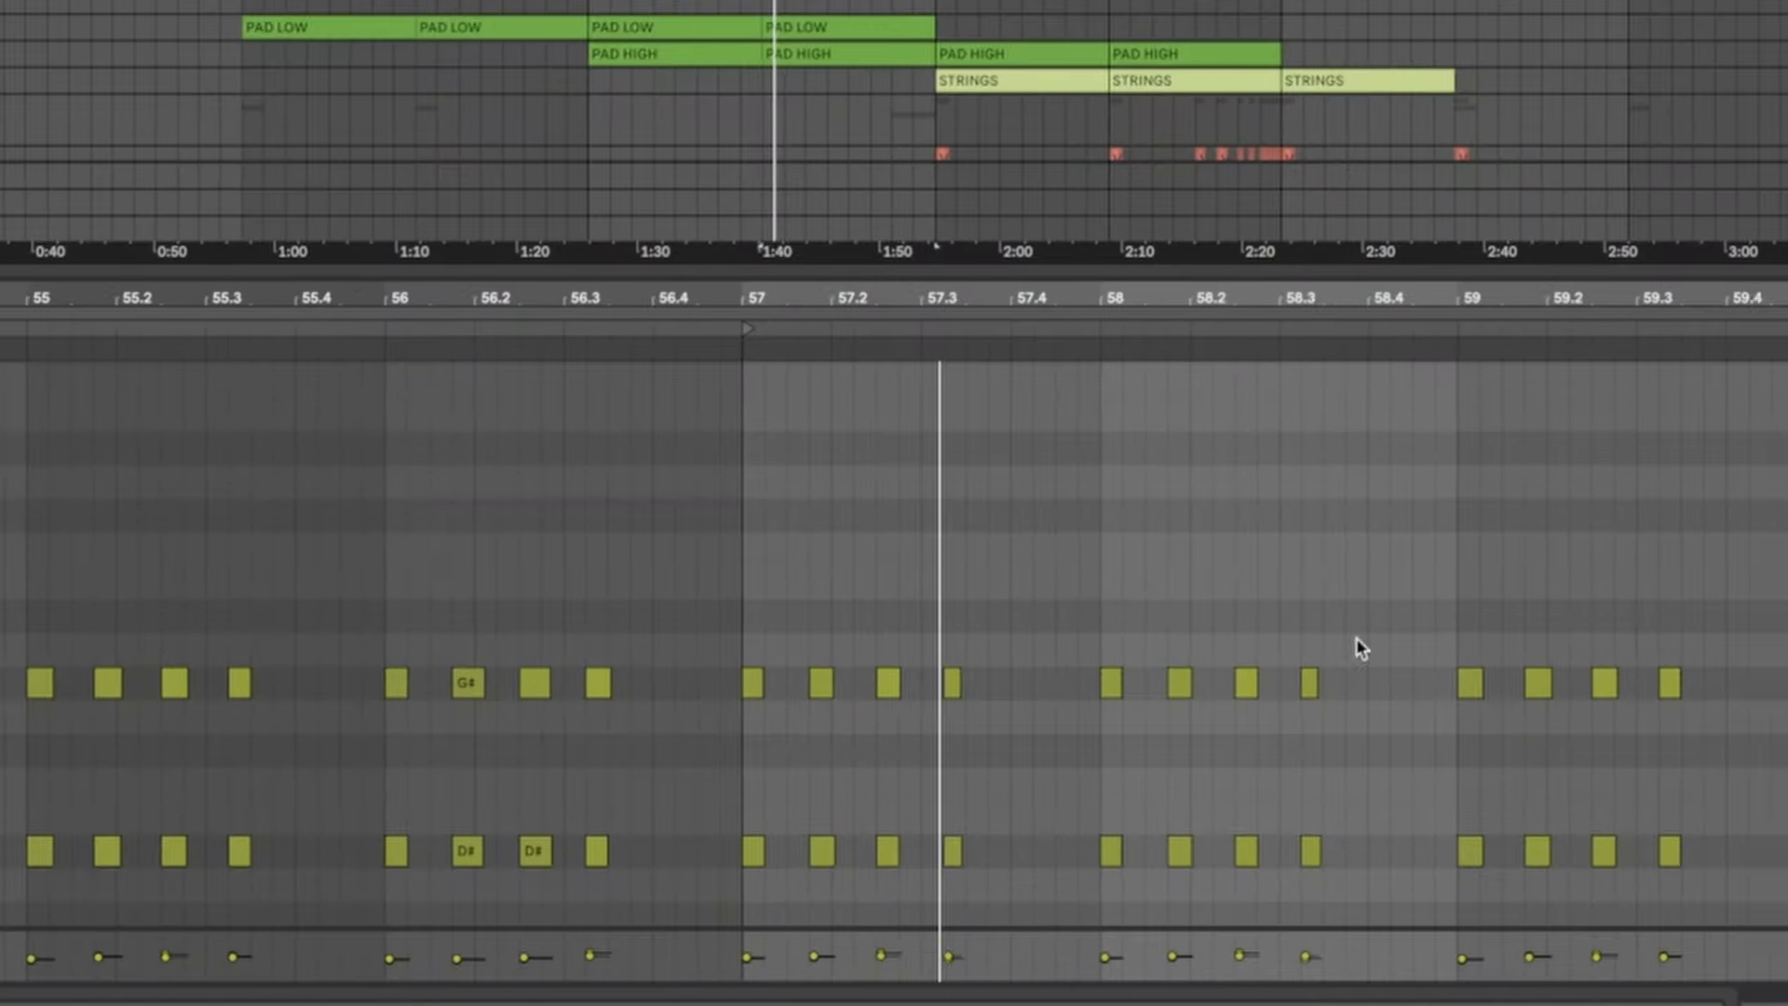
{"action": "scroll", "coordinate": [1389, 631], "scroll_direction": "down", "scroll_amount": 5}
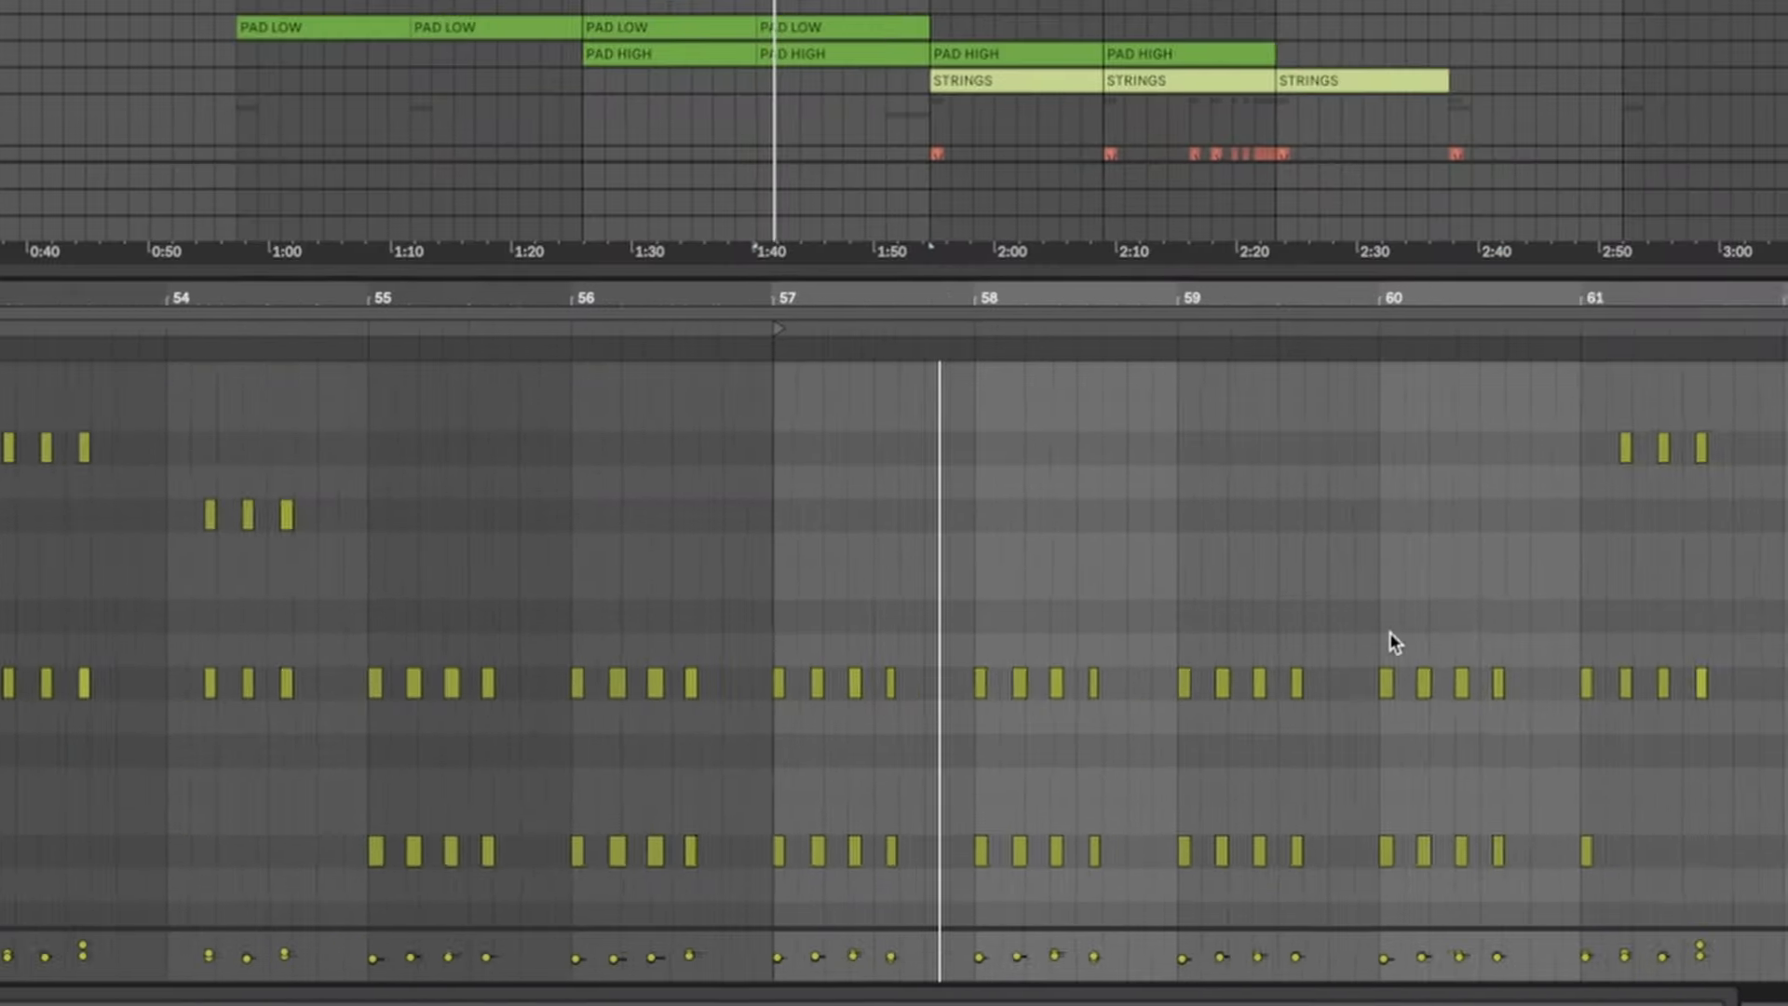
{"action": "scroll", "coordinate": [1388, 615], "scroll_direction": "right", "scroll_amount": 3}
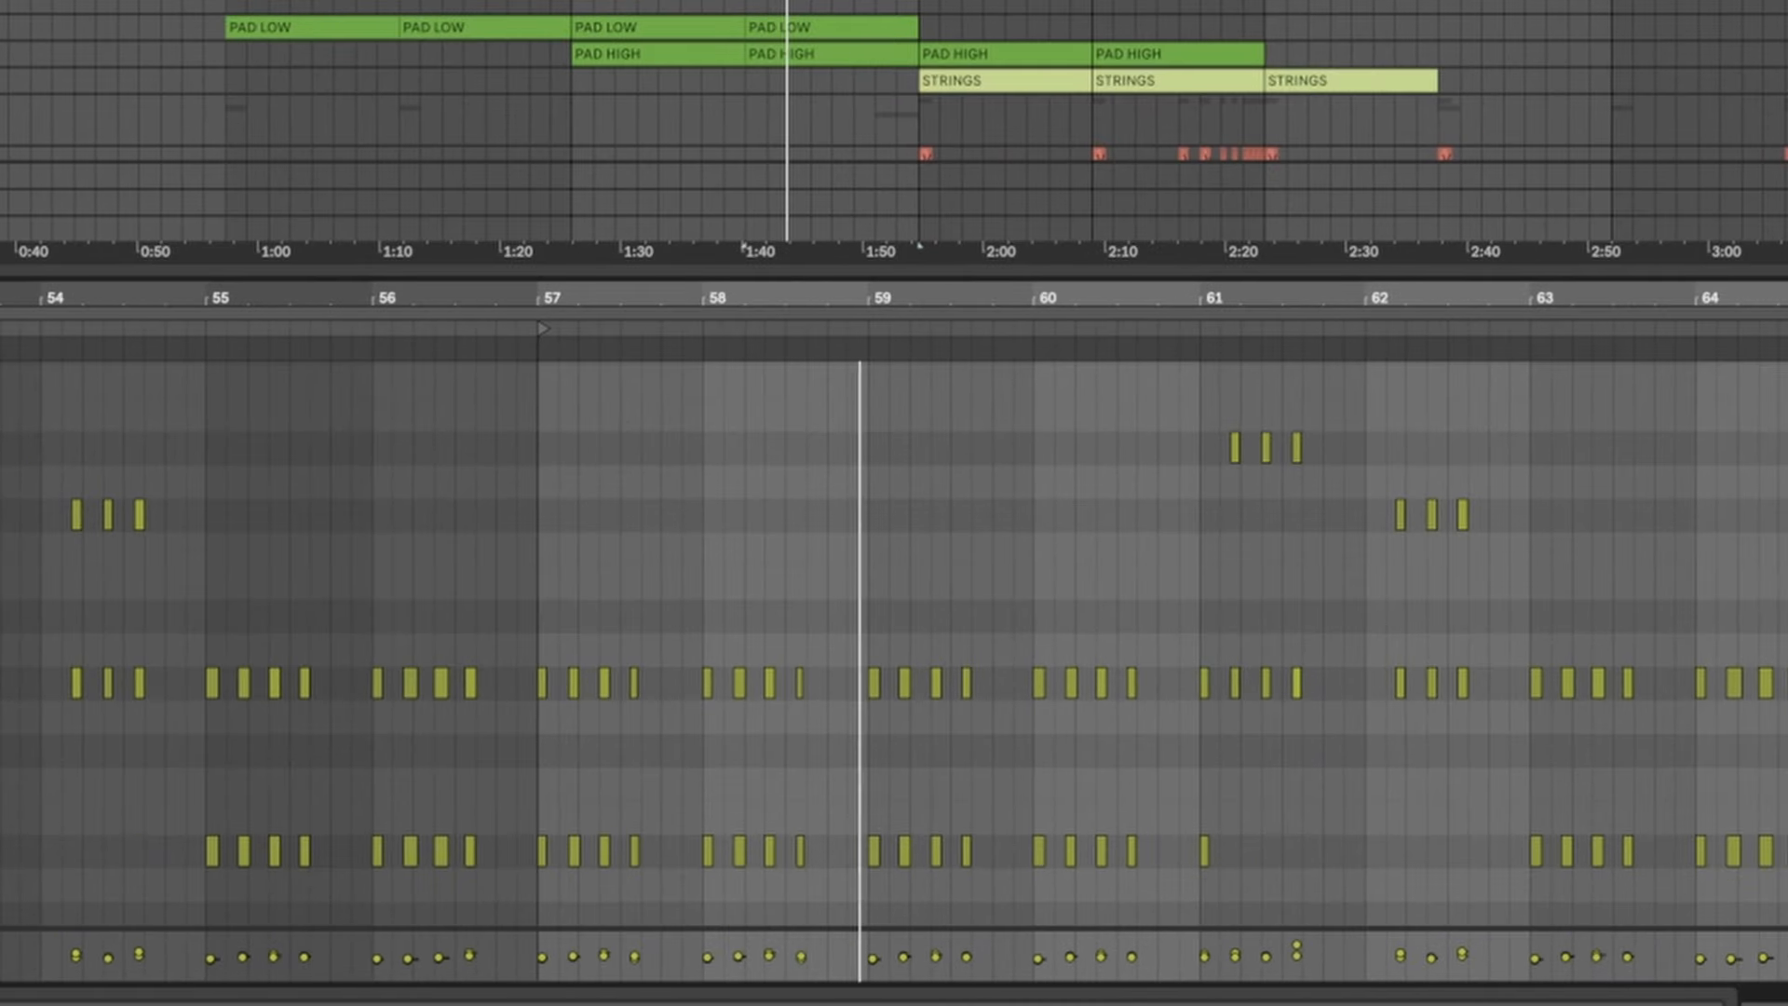
{"action": "scroll", "coordinate": [899, 121], "scroll_direction": "up", "scroll_amount": 4}
{"action": "scroll", "coordinate": [1333, 186], "scroll_direction": "left", "scroll_amount": 2}
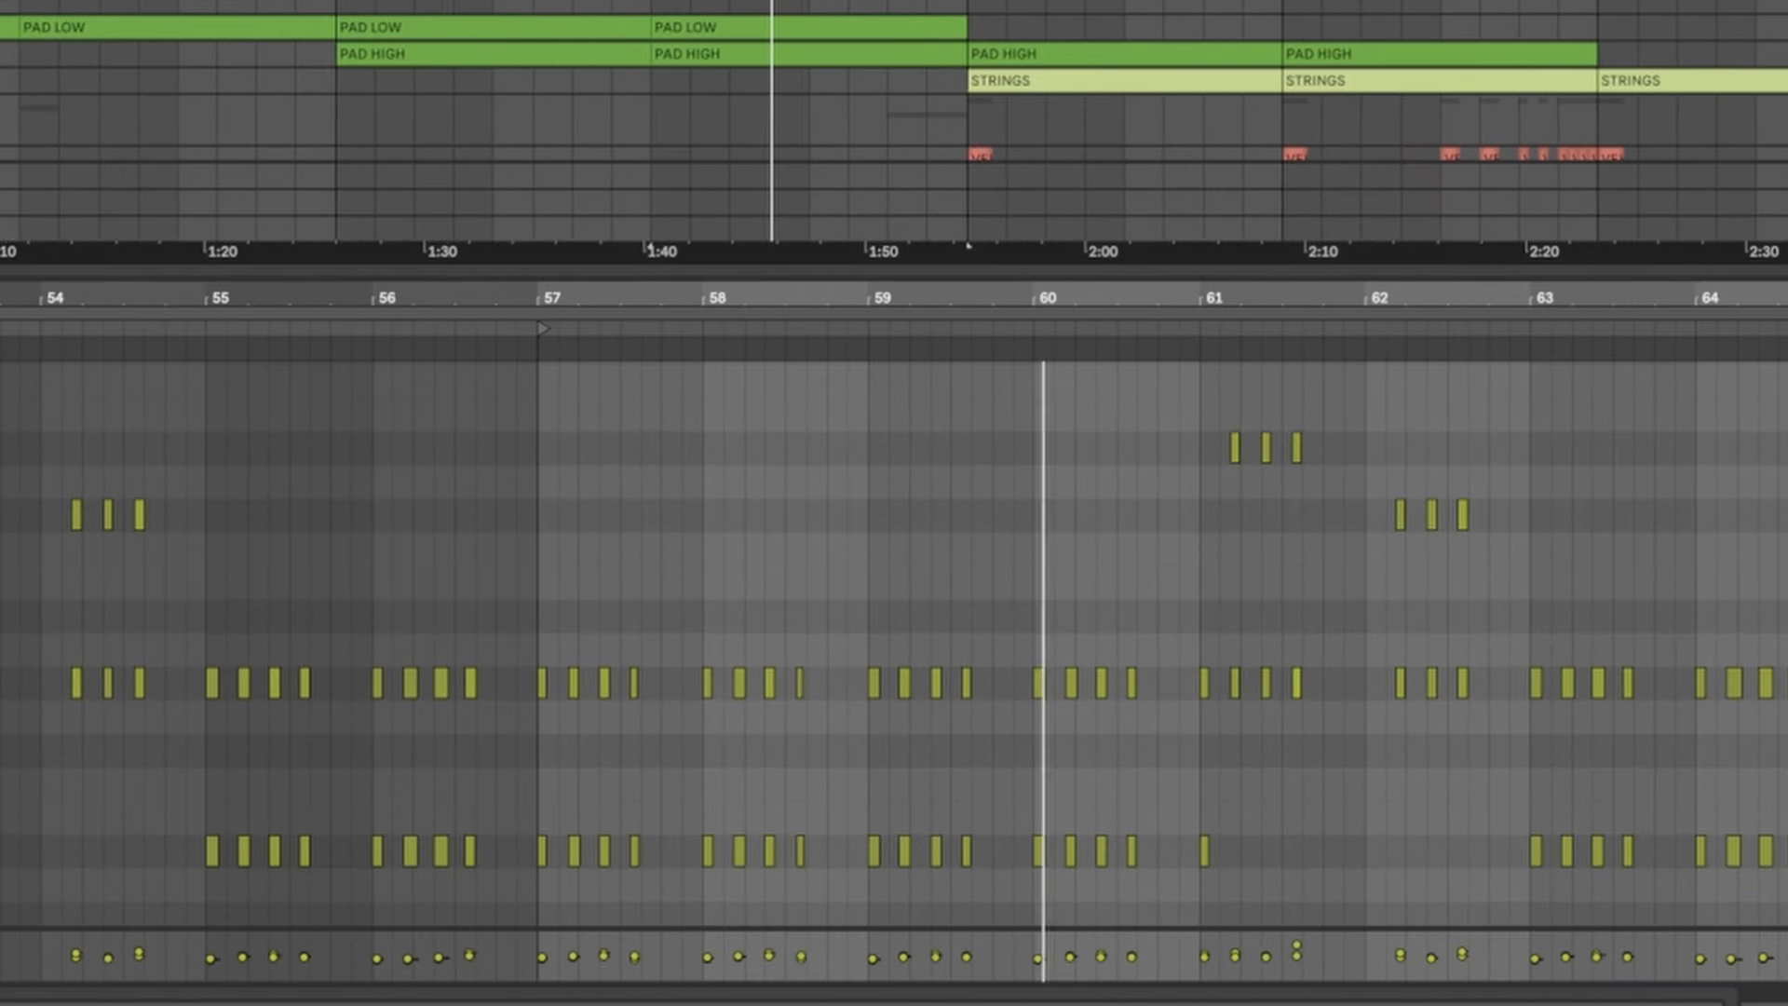
{"action": "scroll", "coordinate": [1366, 596], "scroll_direction": "up", "scroll_amount": 5}
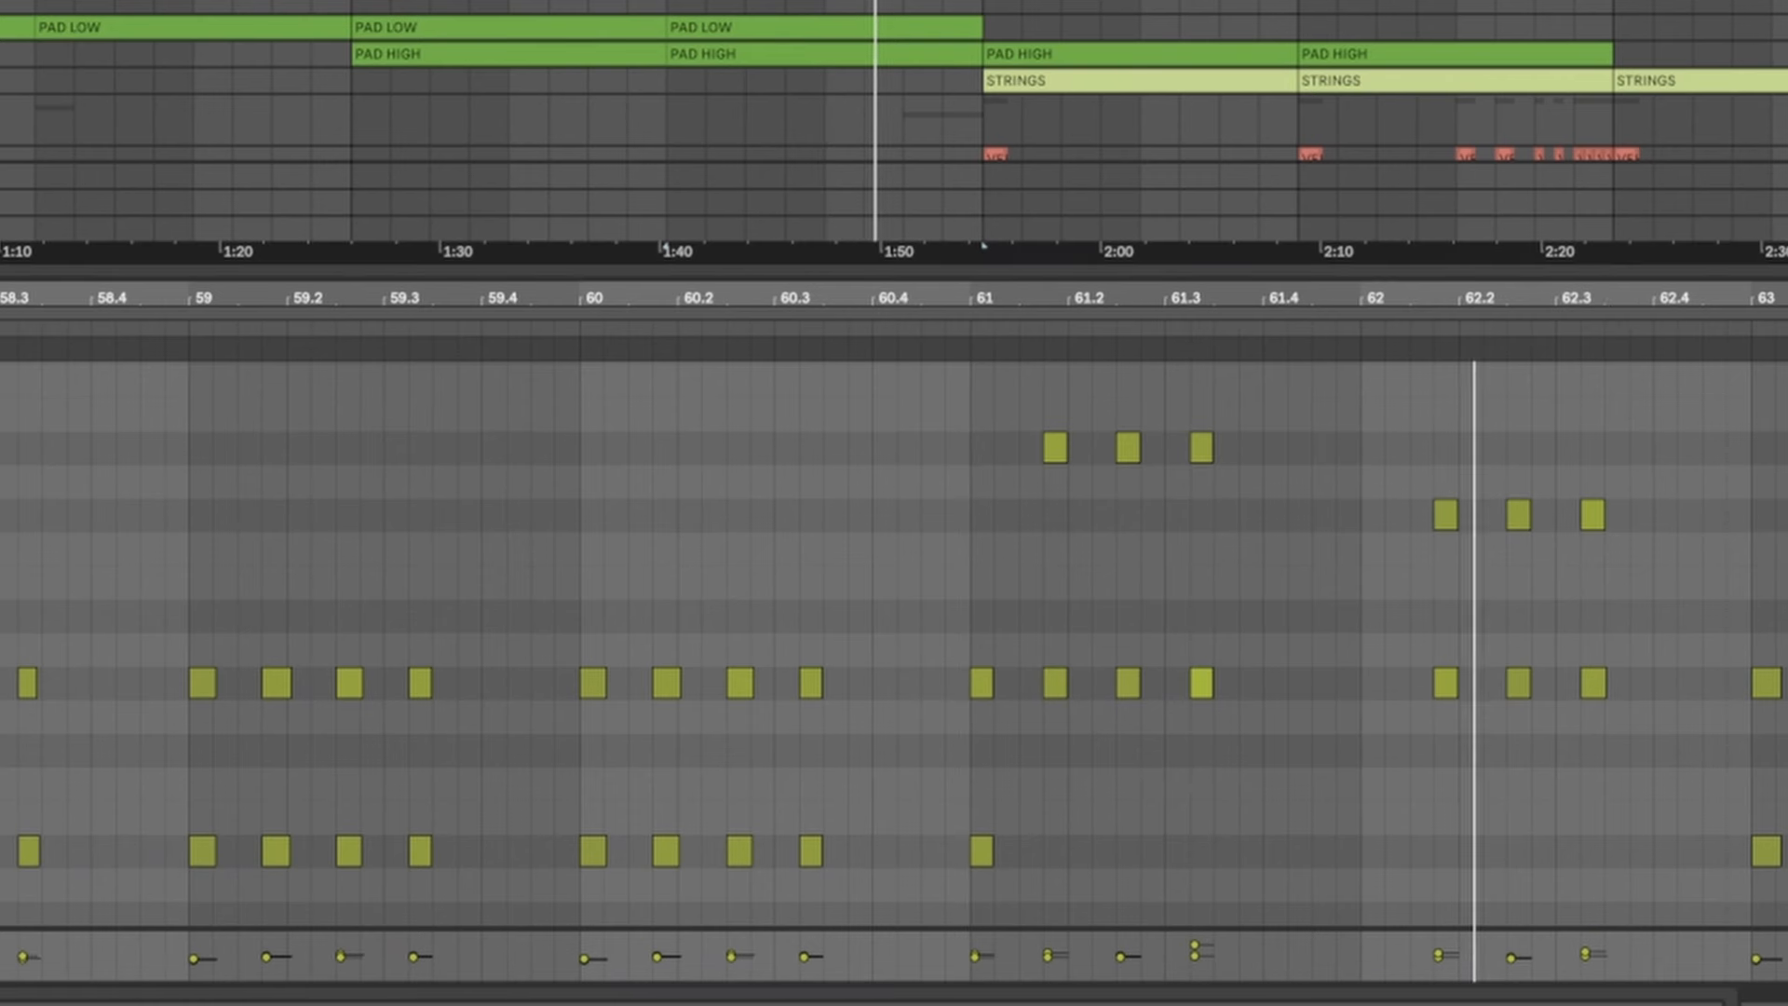
{"action": "scroll", "coordinate": [894, 642], "scroll_direction": "down", "scroll_amount": 4}
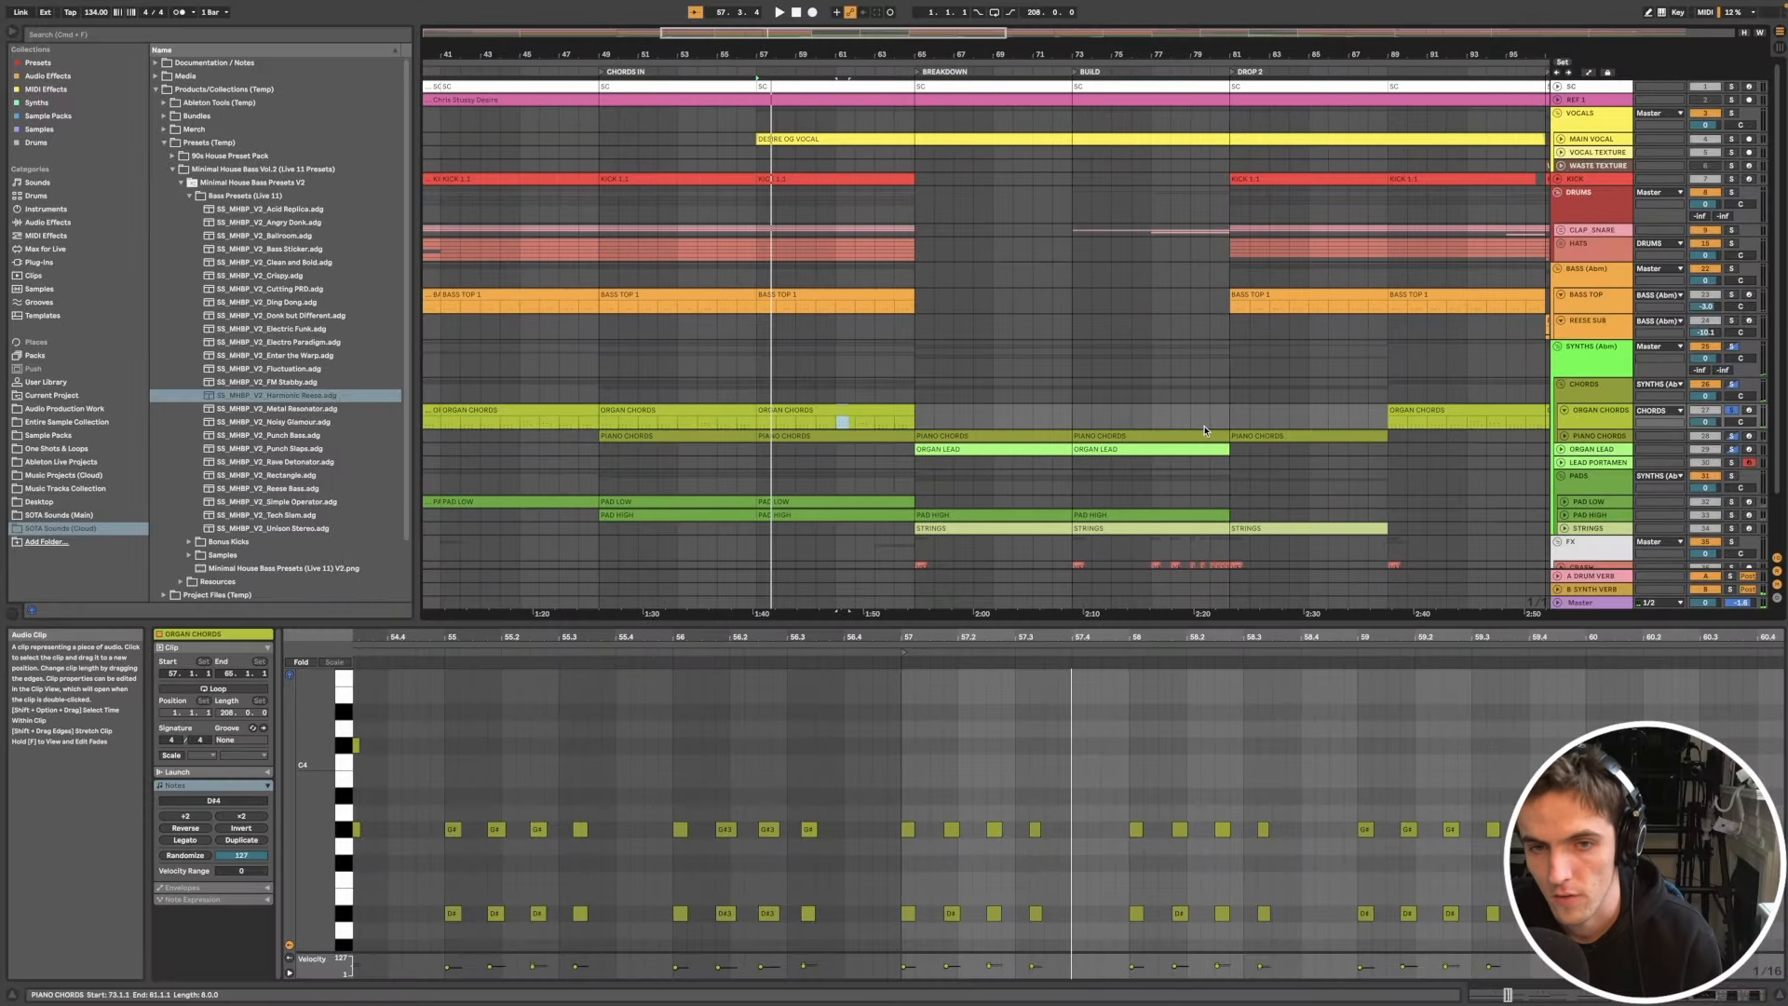
Step: Audition the ORGAN CHORDS clip at bar 89, review the track's EQ Eight and Delay devices, and unfold the track
{"action": "left_click", "coordinate": [1323, 425]}
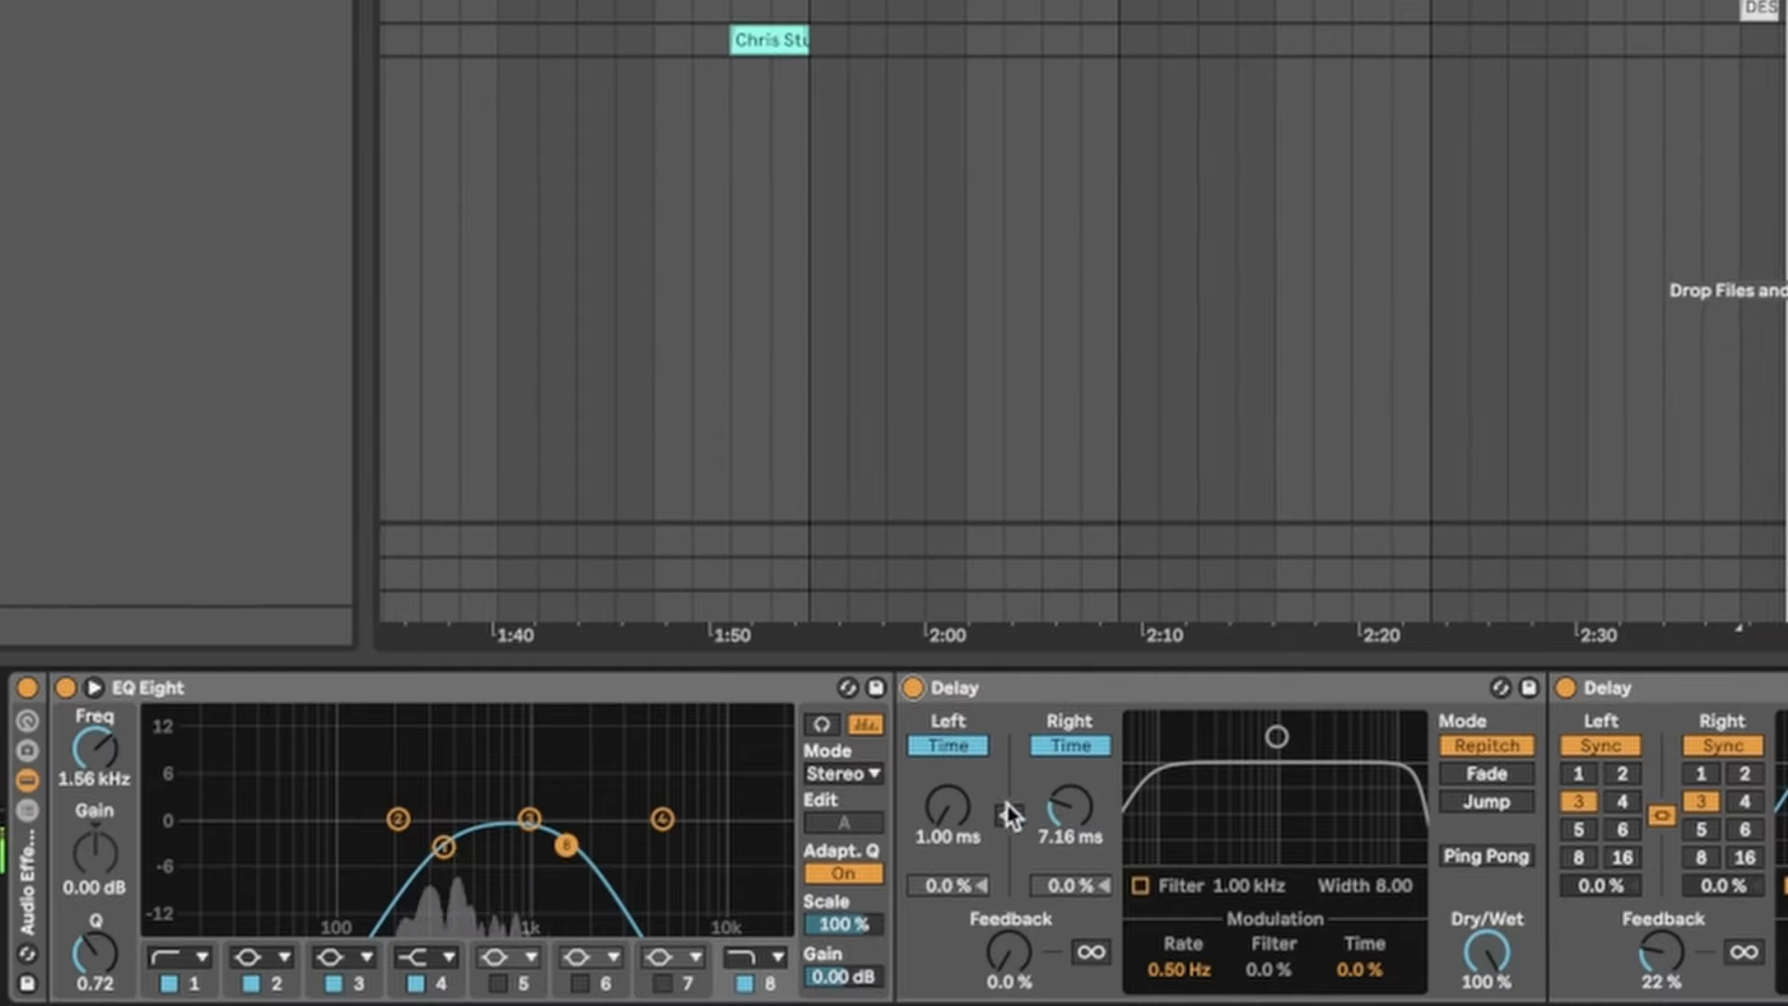
{"action": "left_click_drag", "start_coordinate": [697, 899], "coordinate": [697, 870]}
{"action": "left_click_drag", "start_coordinate": [1070, 807], "coordinate": [1070, 842]}
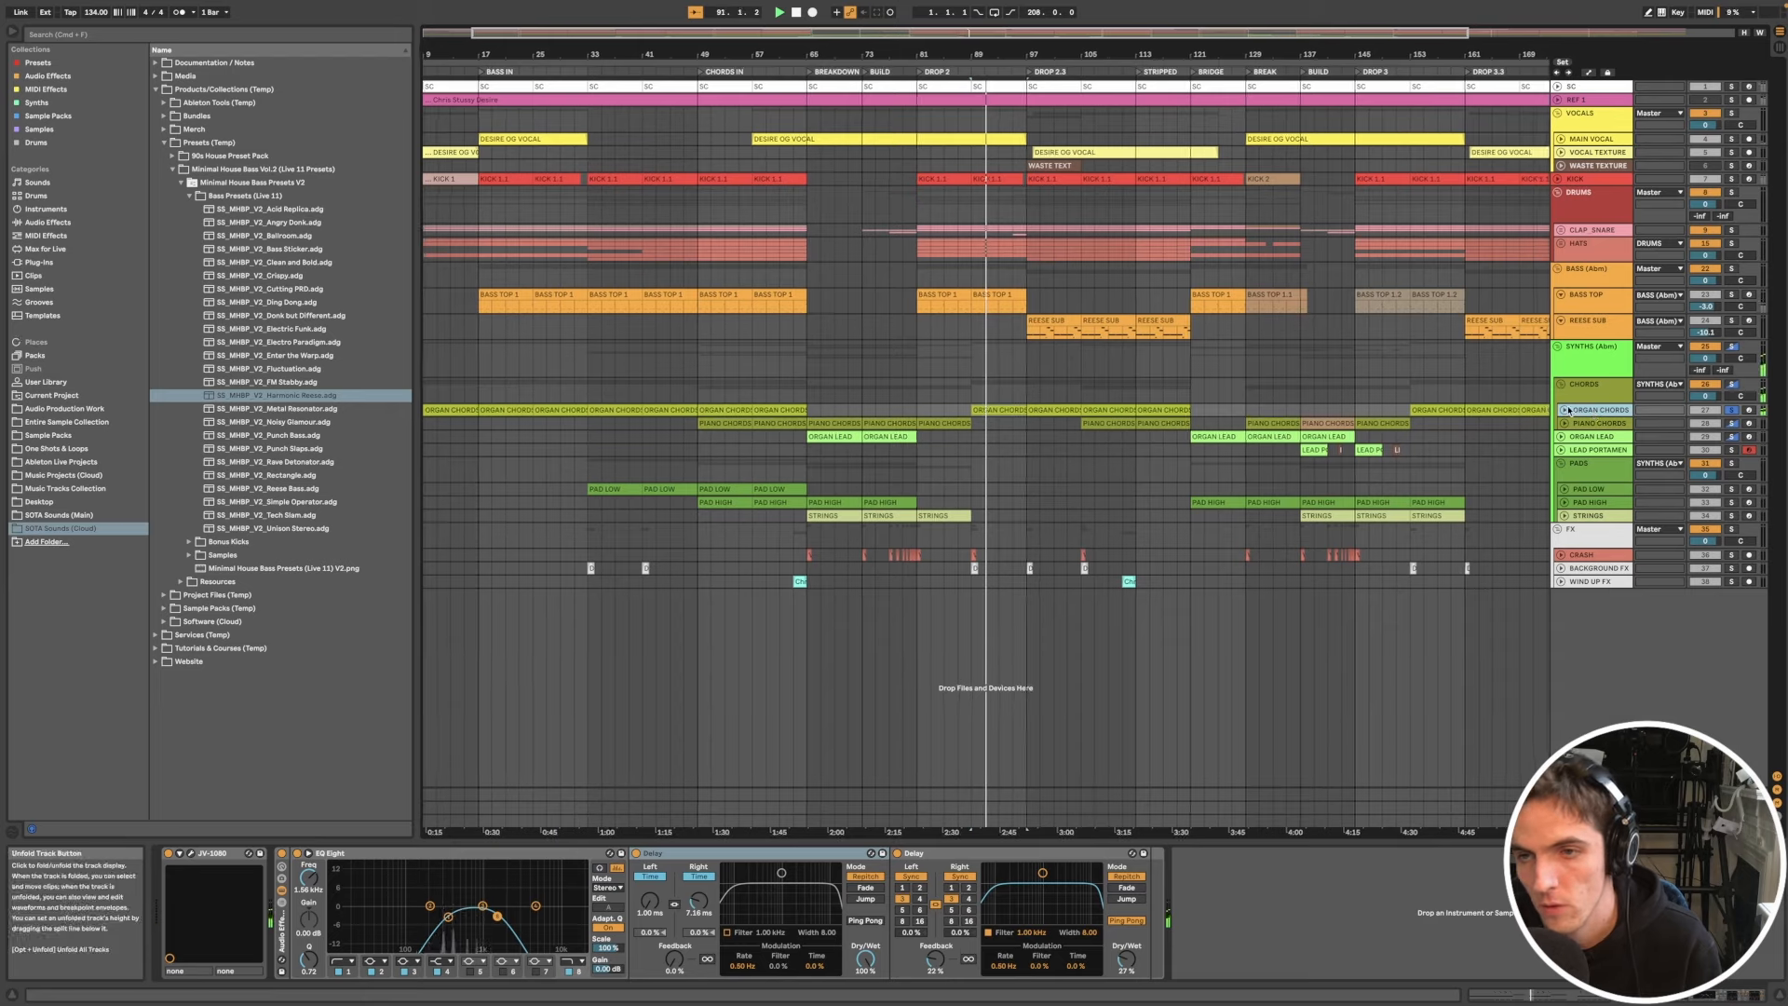
{"action": "left_click", "coordinate": [1588, 412]}
Step: Open the notes of the PIANO CHORDS clip at bar 105 and examine the chord voicings in its first bars
{"action": "scroll", "coordinate": [1174, 443], "scroll_direction": "up", "scroll_amount": 5}
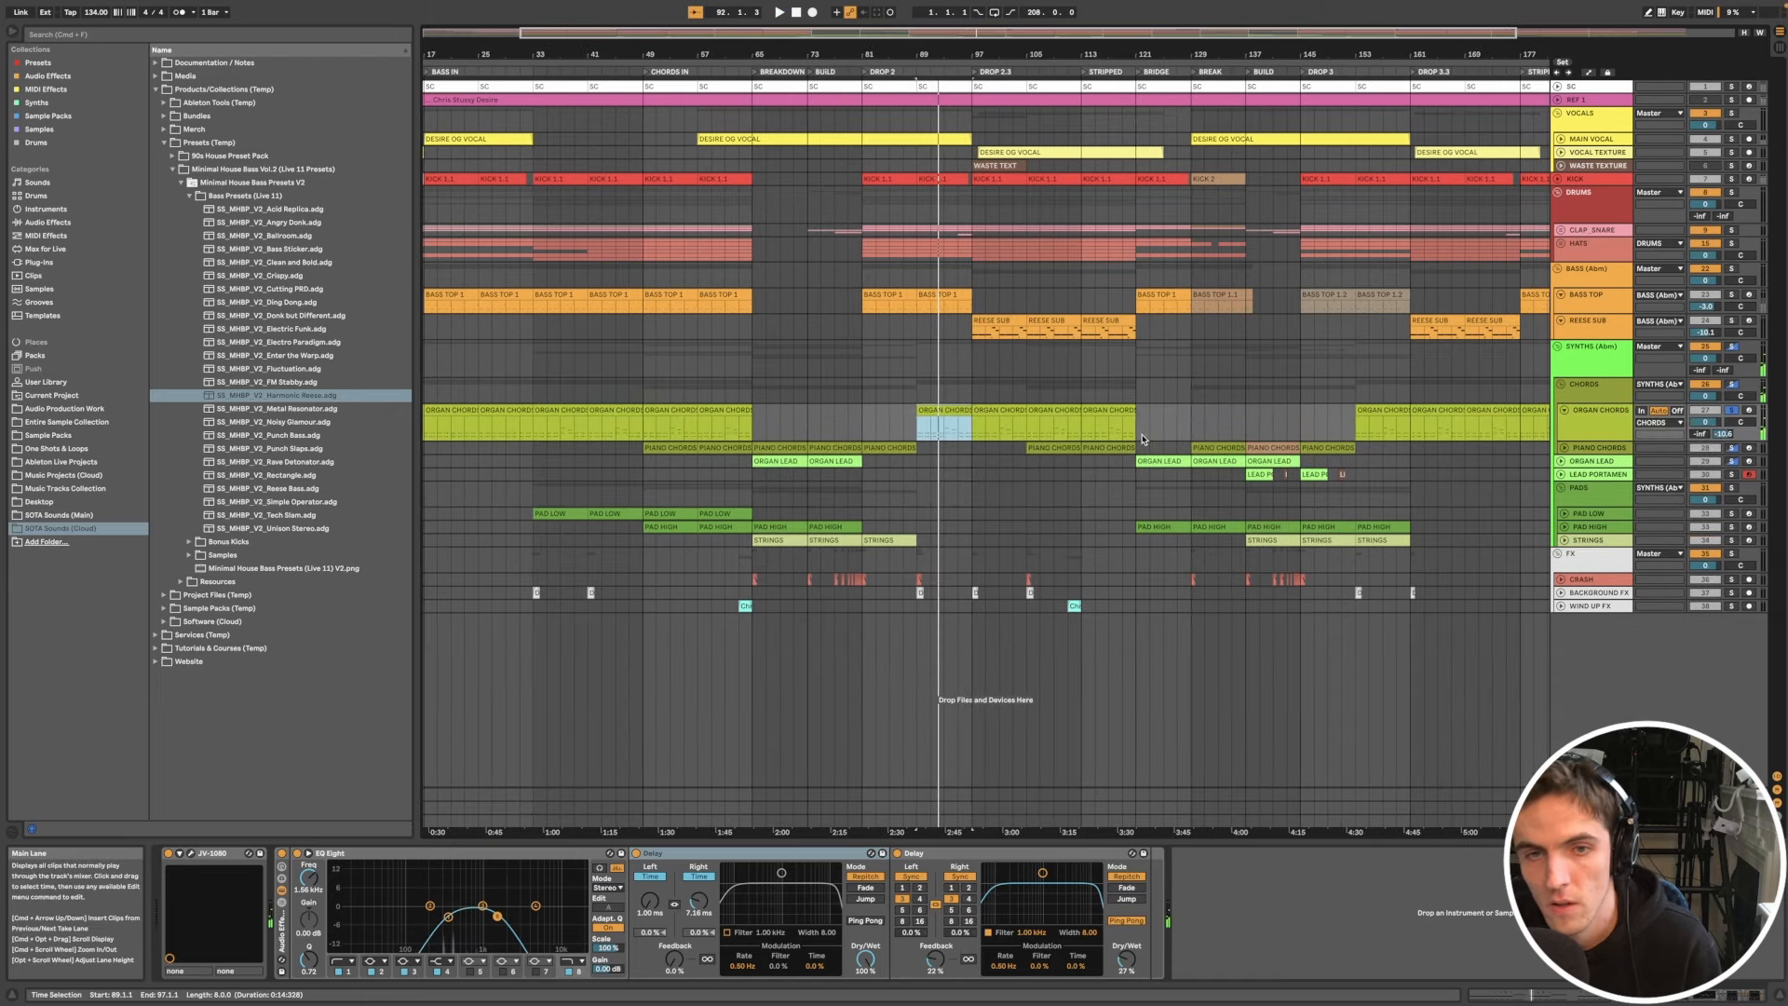
{"action": "left_click", "coordinate": [1059, 449]}
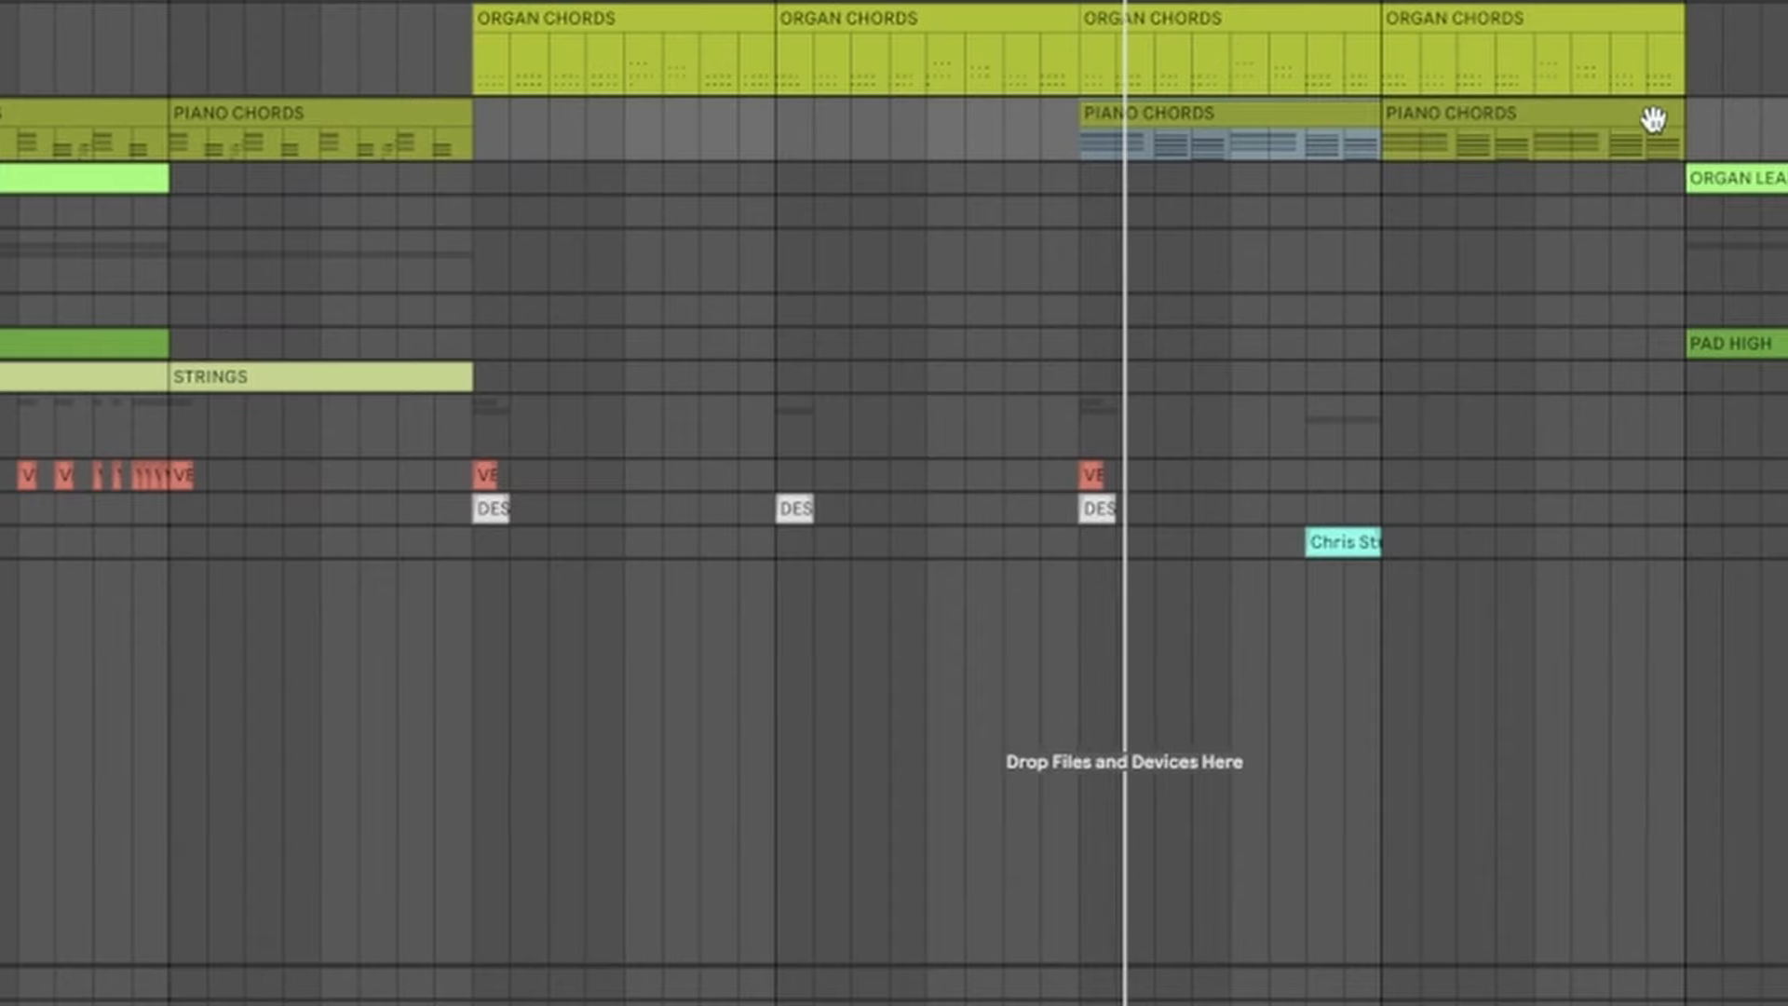
{"action": "scroll", "coordinate": [1198, 451], "scroll_direction": "down", "scroll_amount": 3}
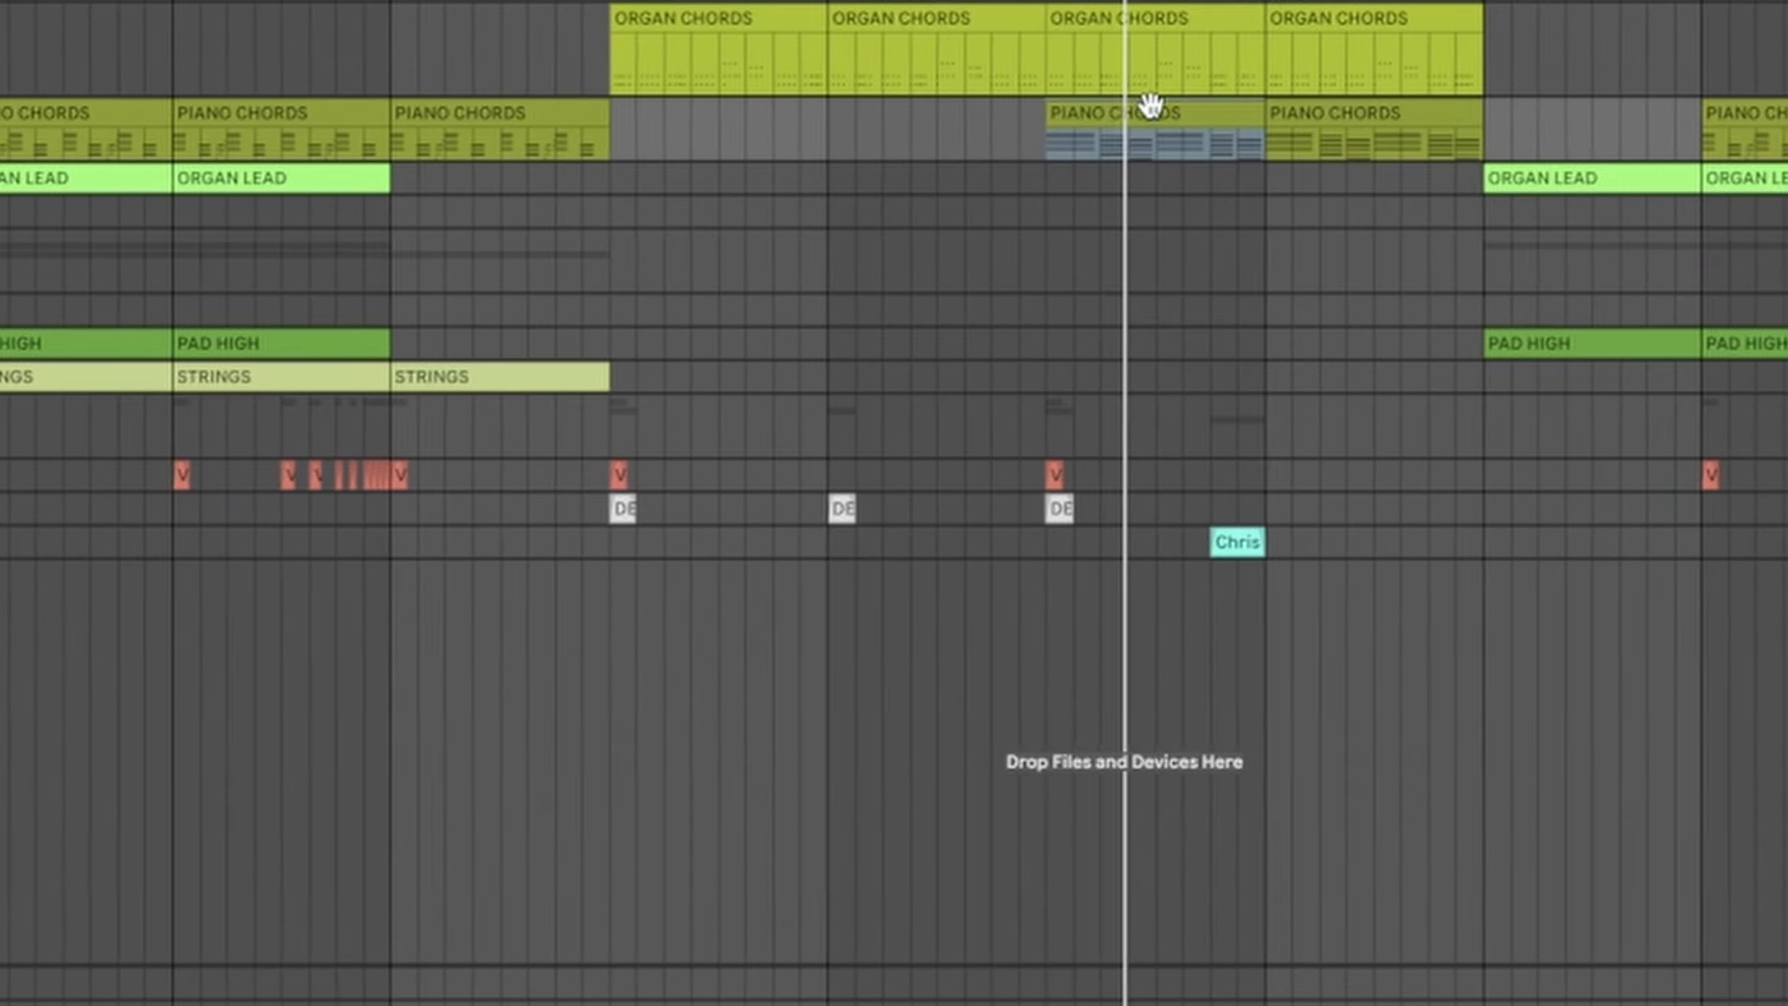
{"action": "double_click", "coordinate": [1151, 110]}
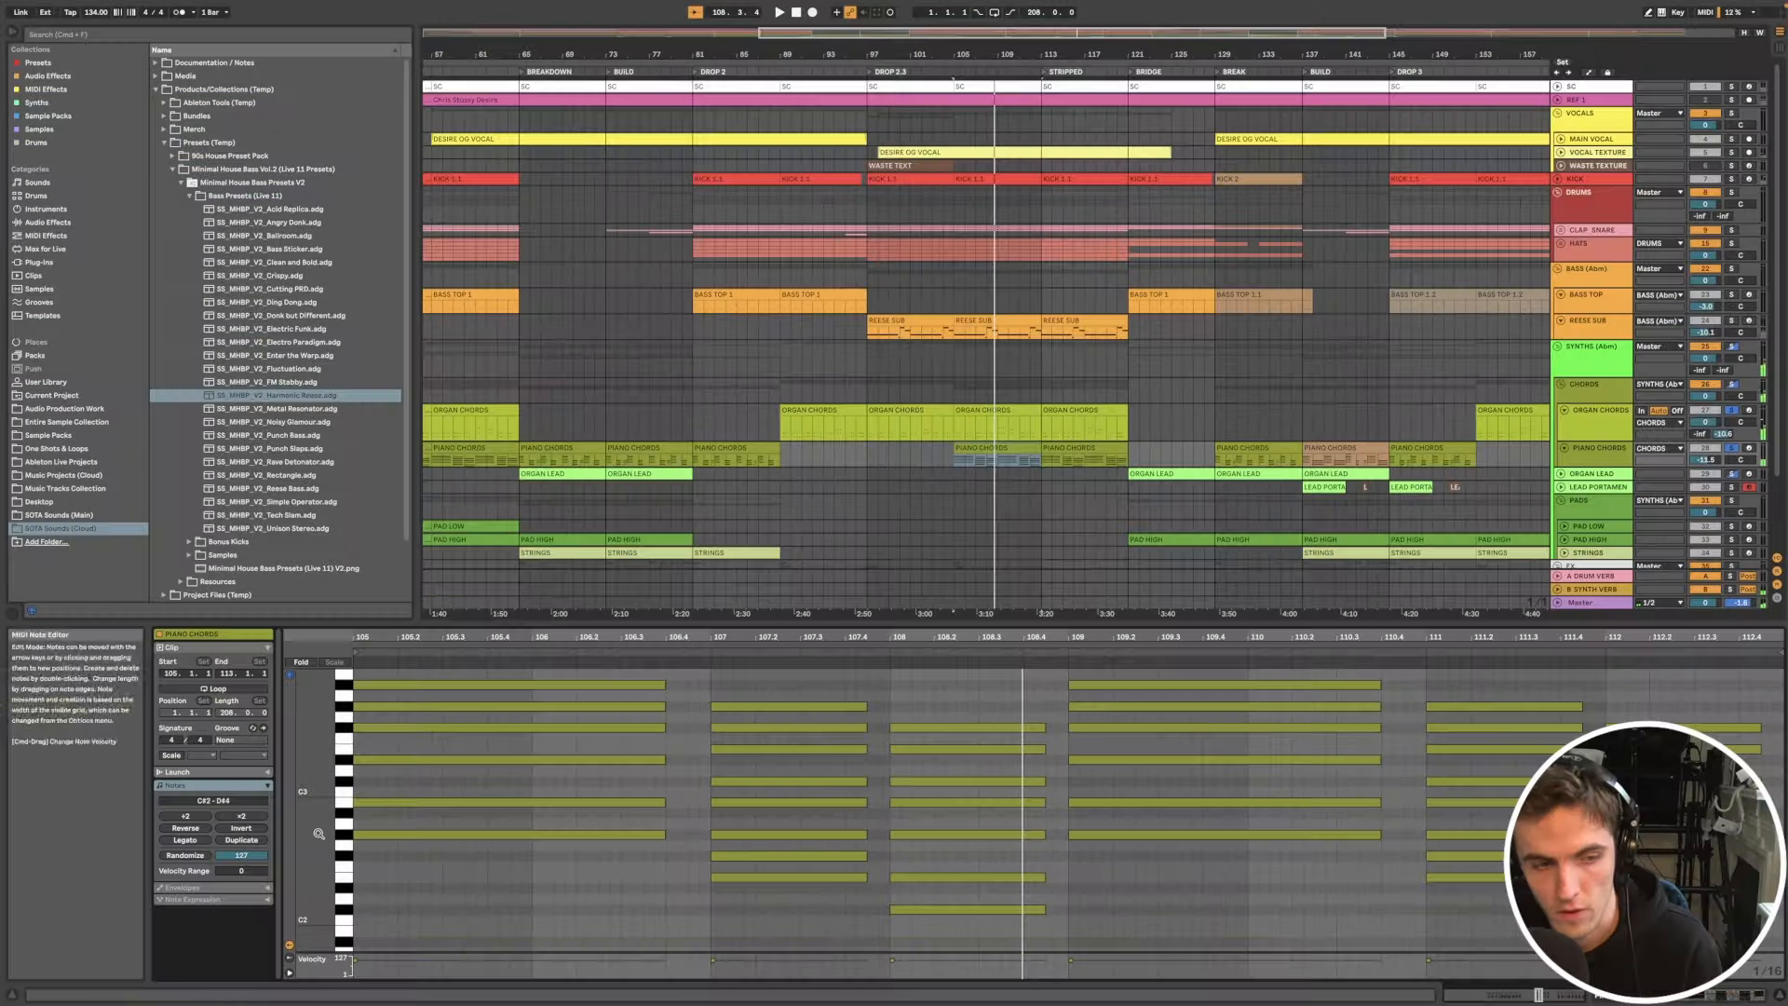
{"action": "left_click_drag", "start_coordinate": [319, 833], "coordinate": [328, 883]}
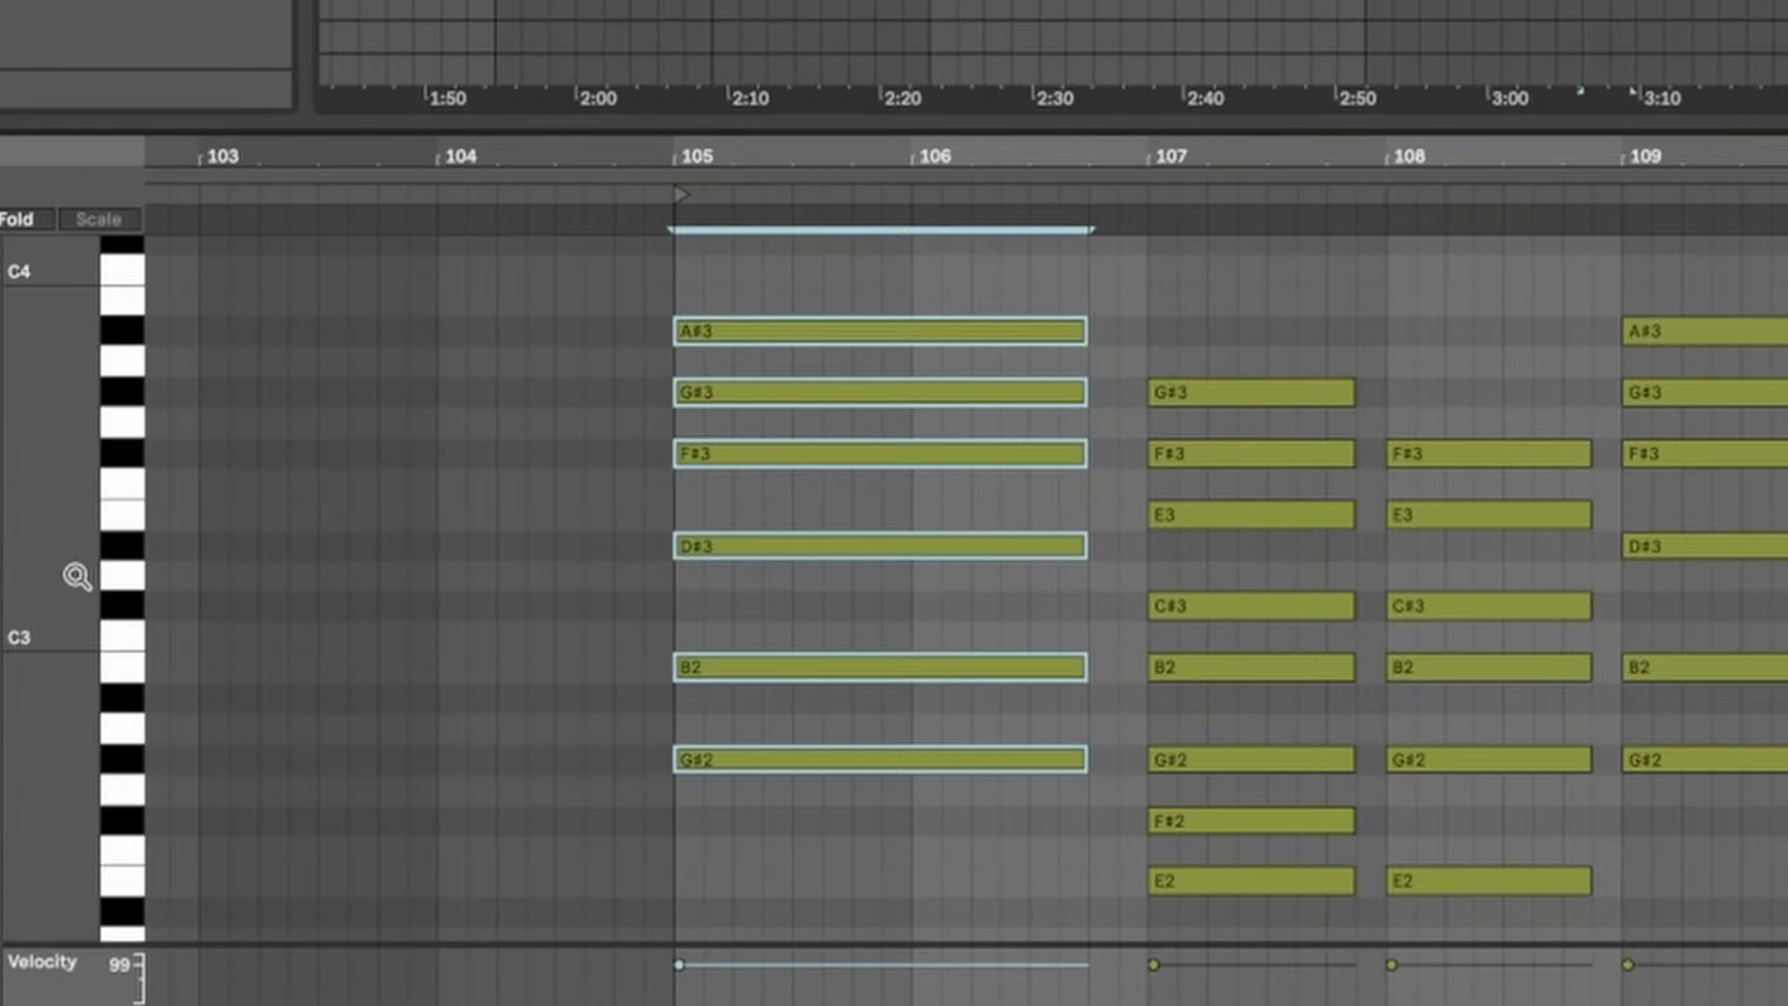
{"action": "left_click_drag", "start_coordinate": [77, 575], "coordinate": [56, 605]}
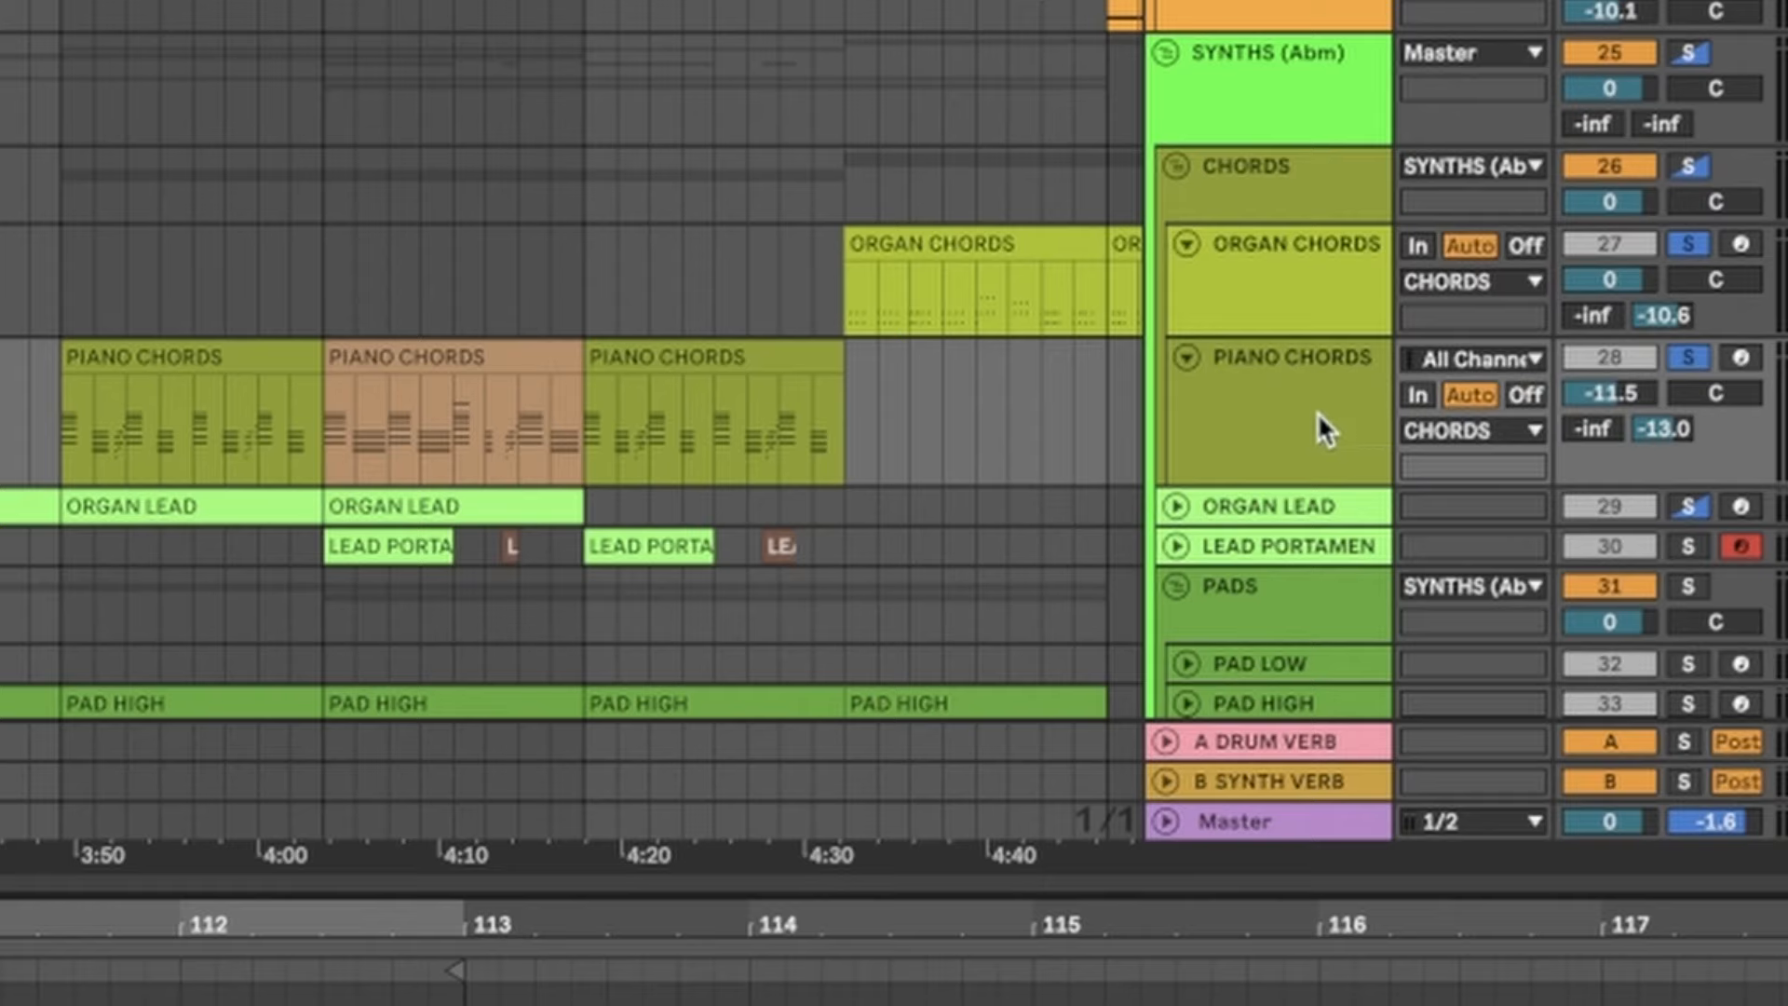
Step: Show the PIANO CHORDS device chain, audition the part, and view the TRITON's Acoustic Piano patch in its plug-in window
{"action": "left_click", "coordinate": [1317, 412]}
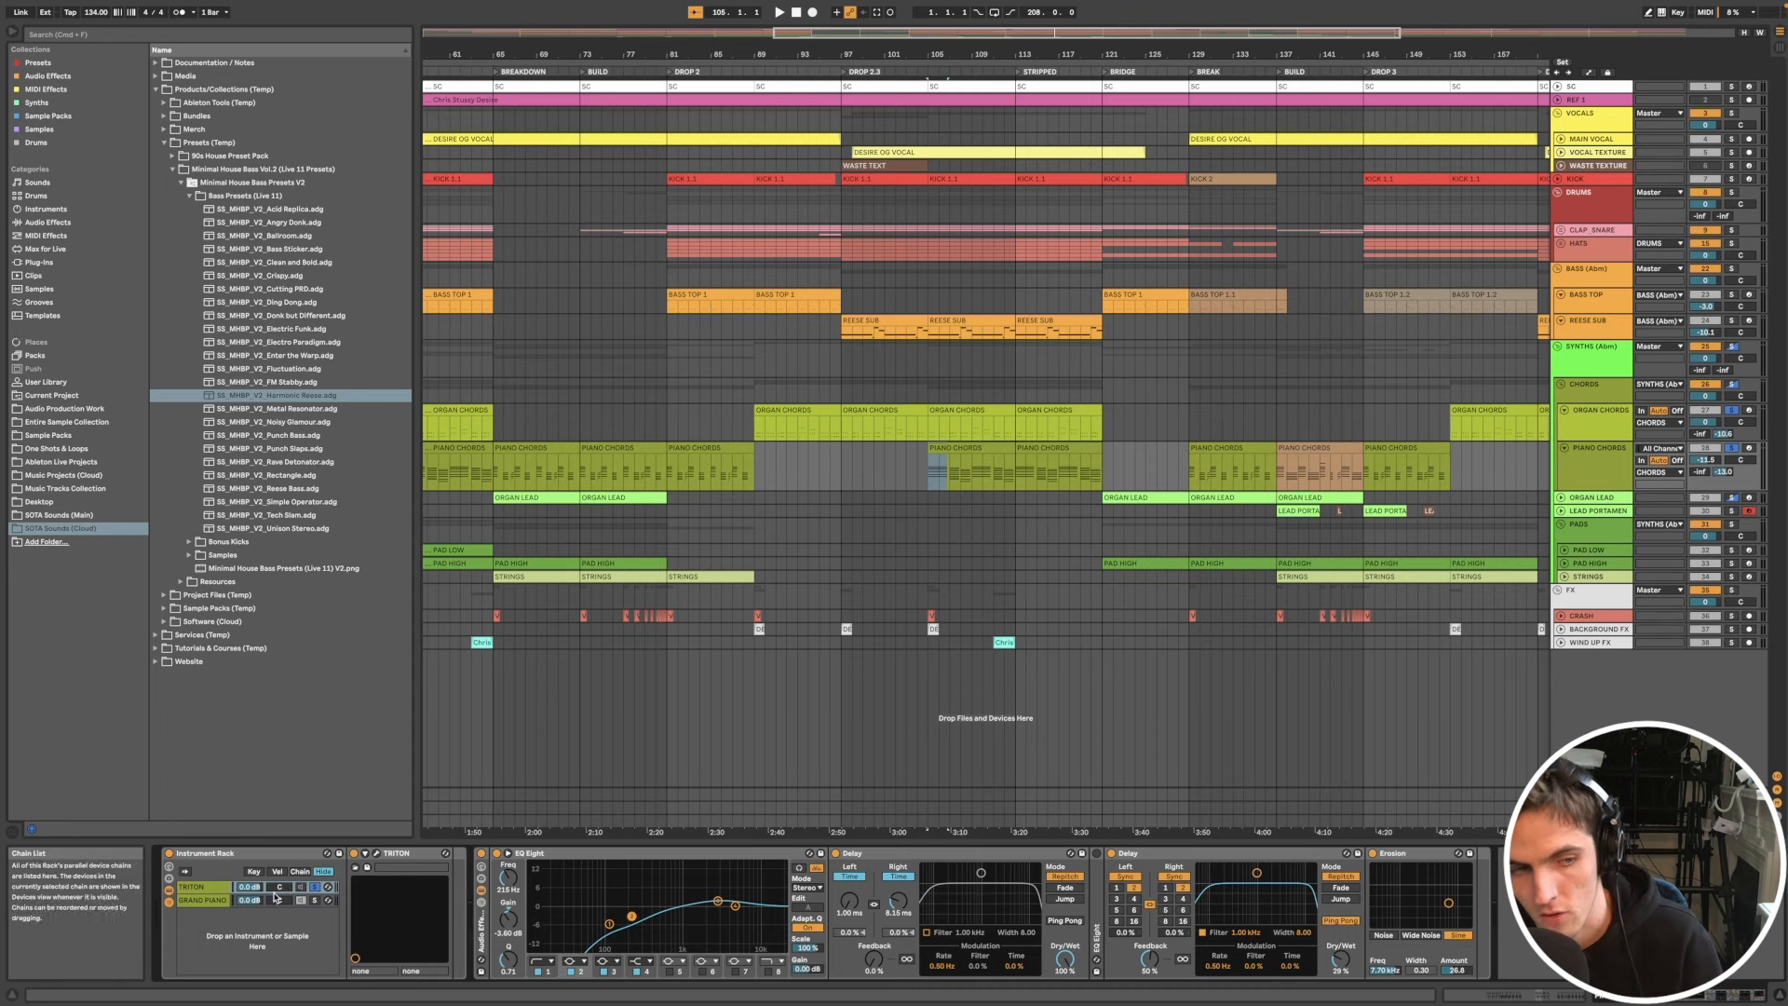
{"action": "left_click", "coordinate": [398, 853]}
{"action": "scroll", "coordinate": [730, 672], "scroll_direction": "up", "scroll_amount": 5}
{"action": "key", "text": "space"}
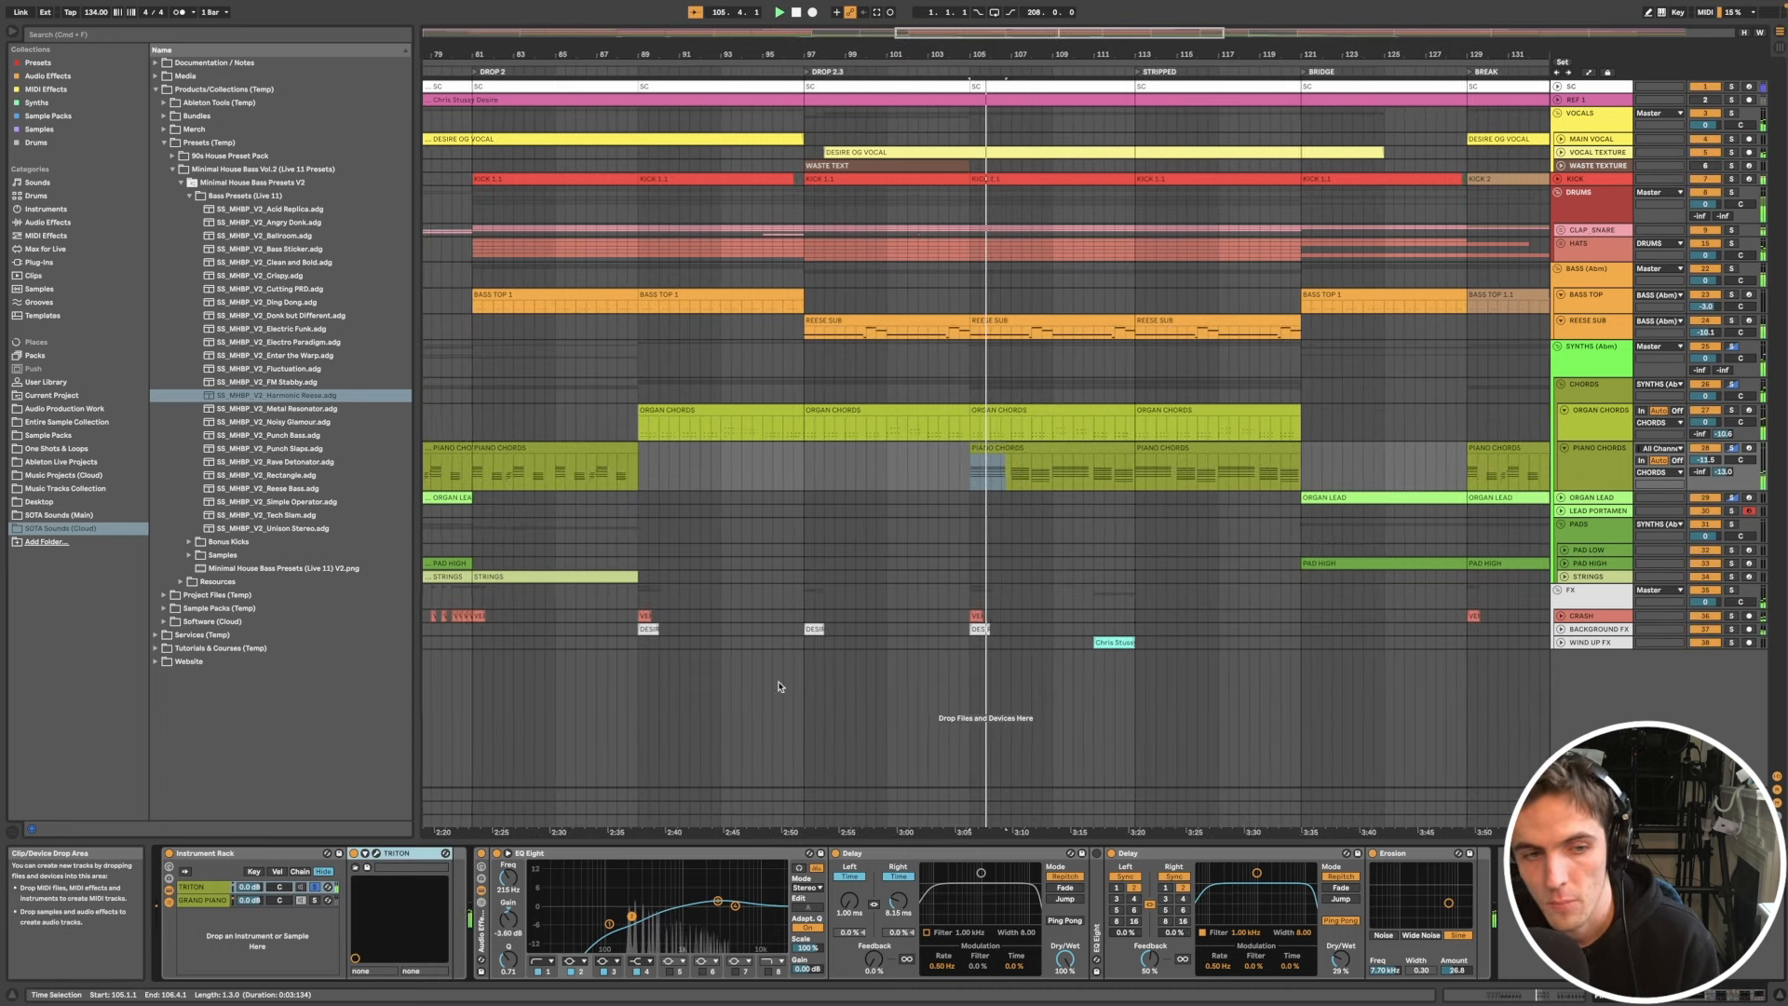
{"action": "left_click", "coordinate": [377, 856]}
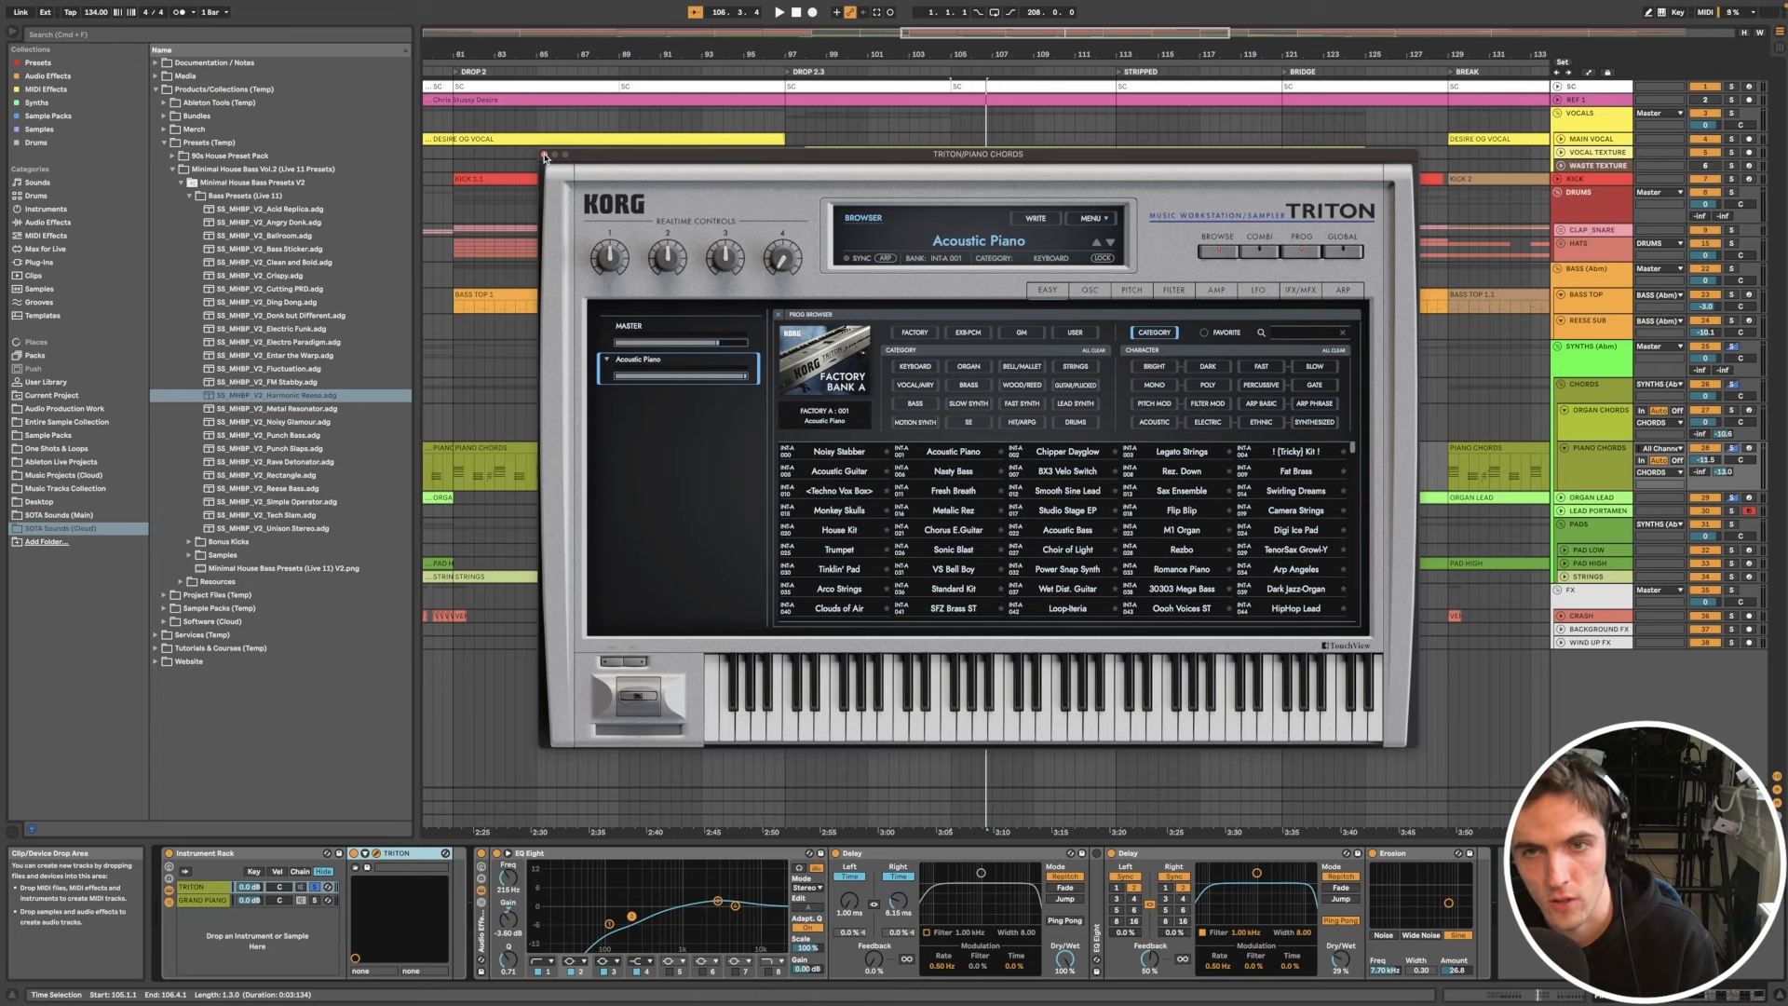
{"action": "left_click", "coordinate": [545, 155]}
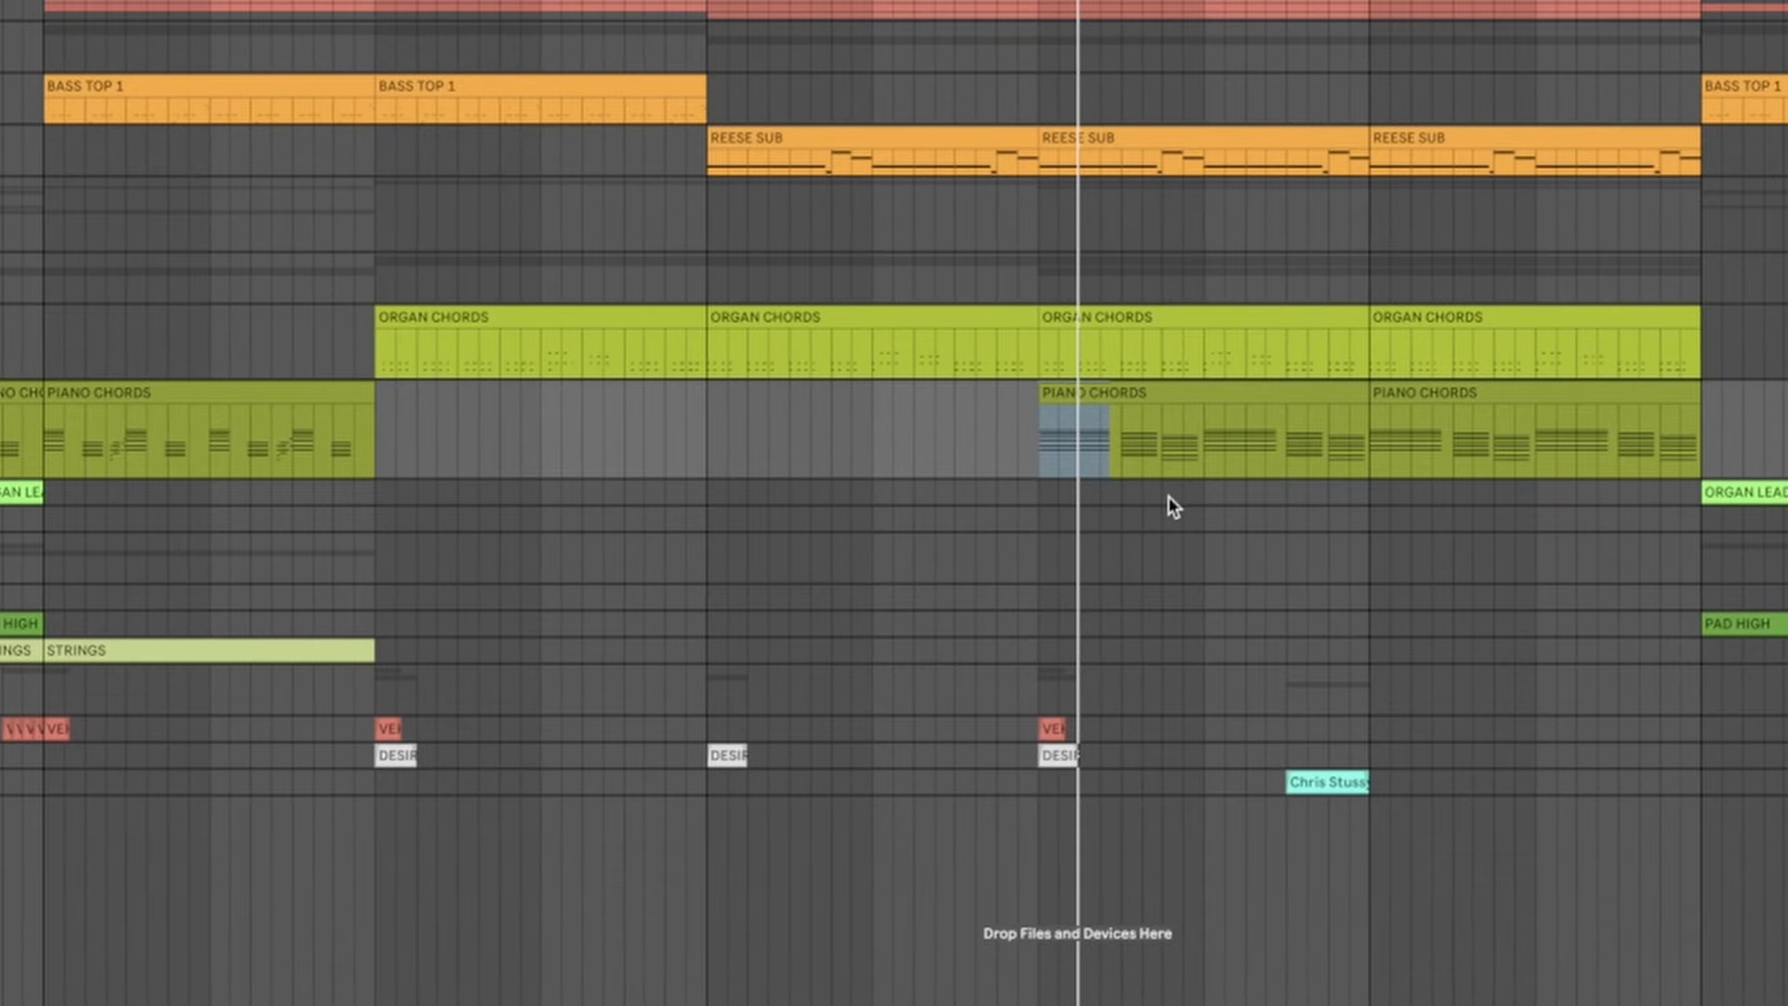
Step: Select and audition the PIANO CHORDS clip at bar 105, comparing it with the neighbouring piano clips in the arrangement
{"action": "scroll", "coordinate": [1149, 478], "scroll_direction": "down", "scroll_amount": 4}
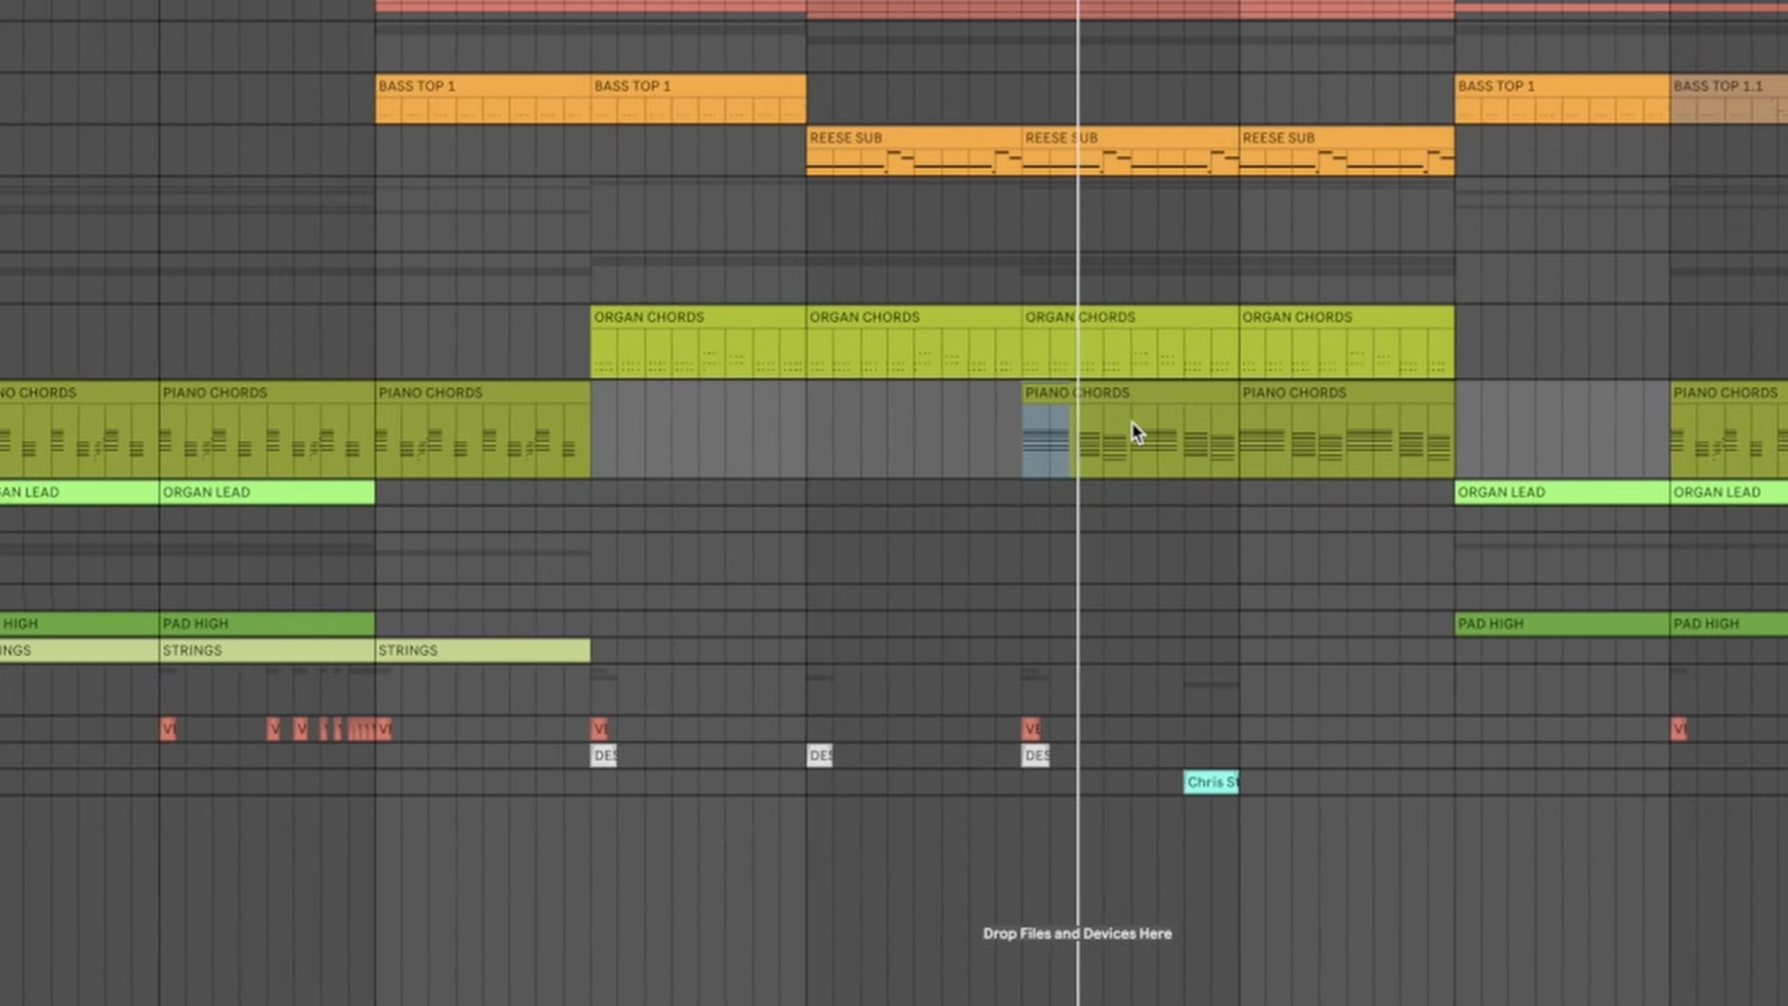
{"action": "left_click", "coordinate": [1169, 391]}
{"action": "scroll", "coordinate": [1316, 438], "scroll_direction": "down", "scroll_amount": 4}
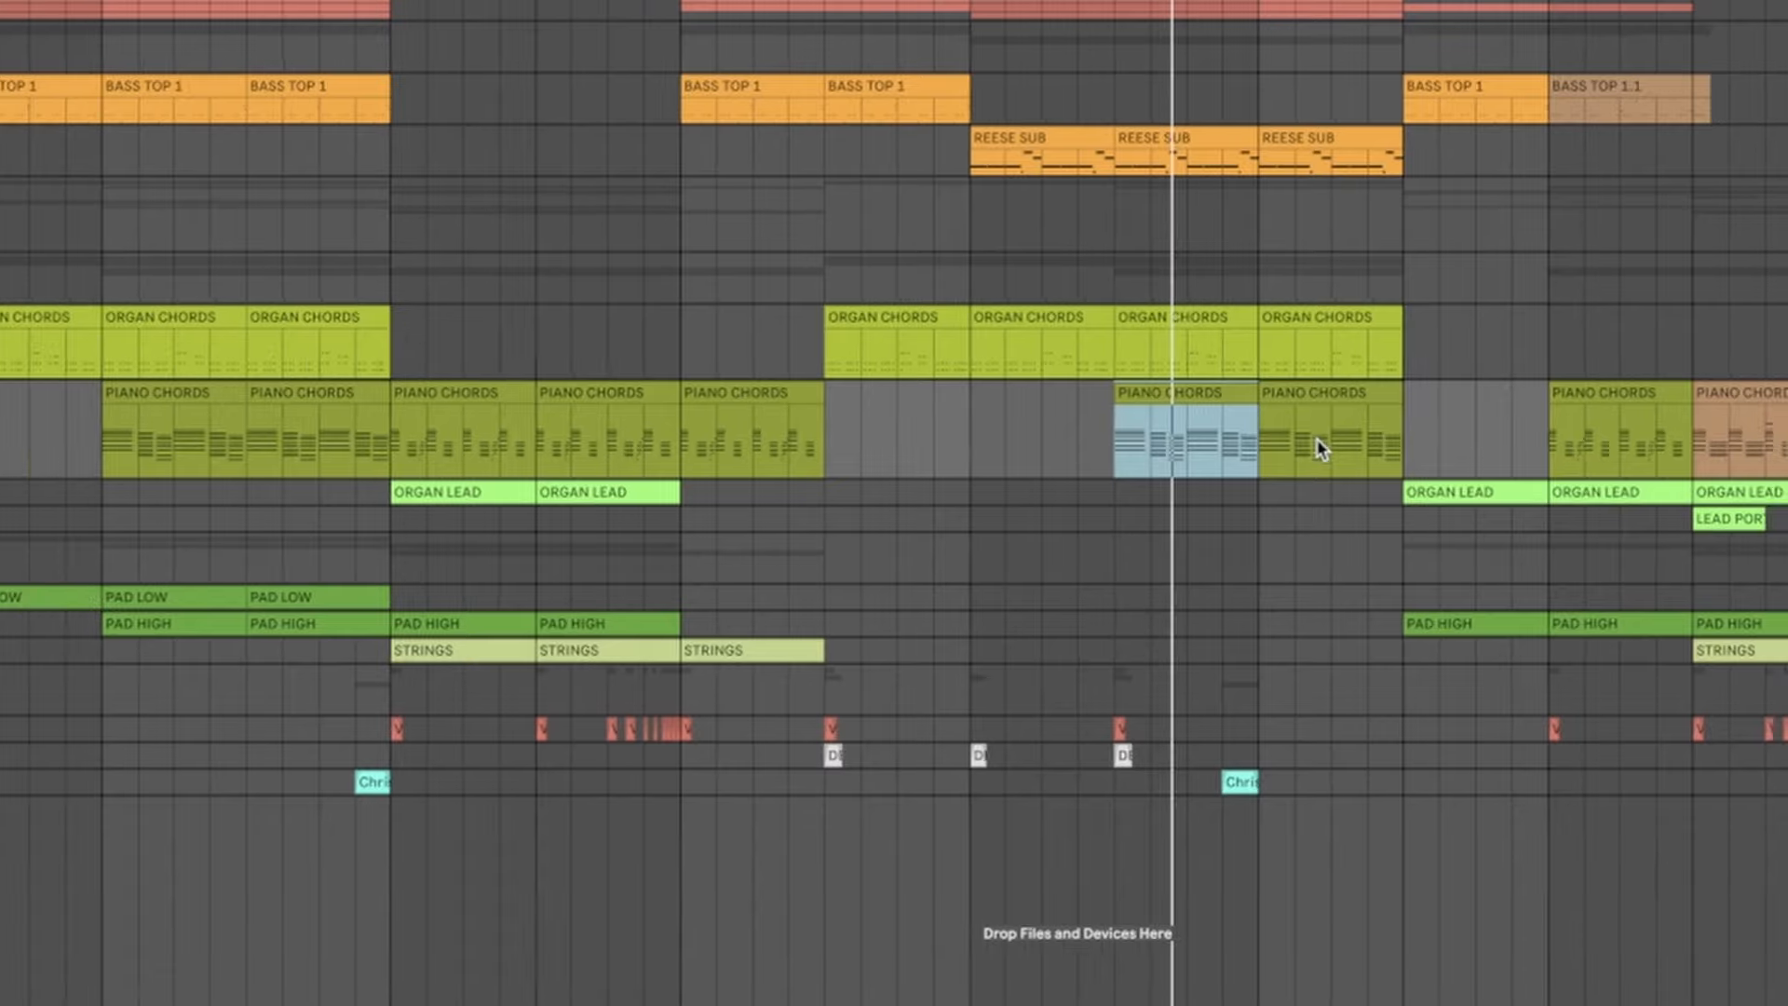
{"action": "scroll", "coordinate": [1317, 438], "scroll_direction": "up", "scroll_amount": 4}
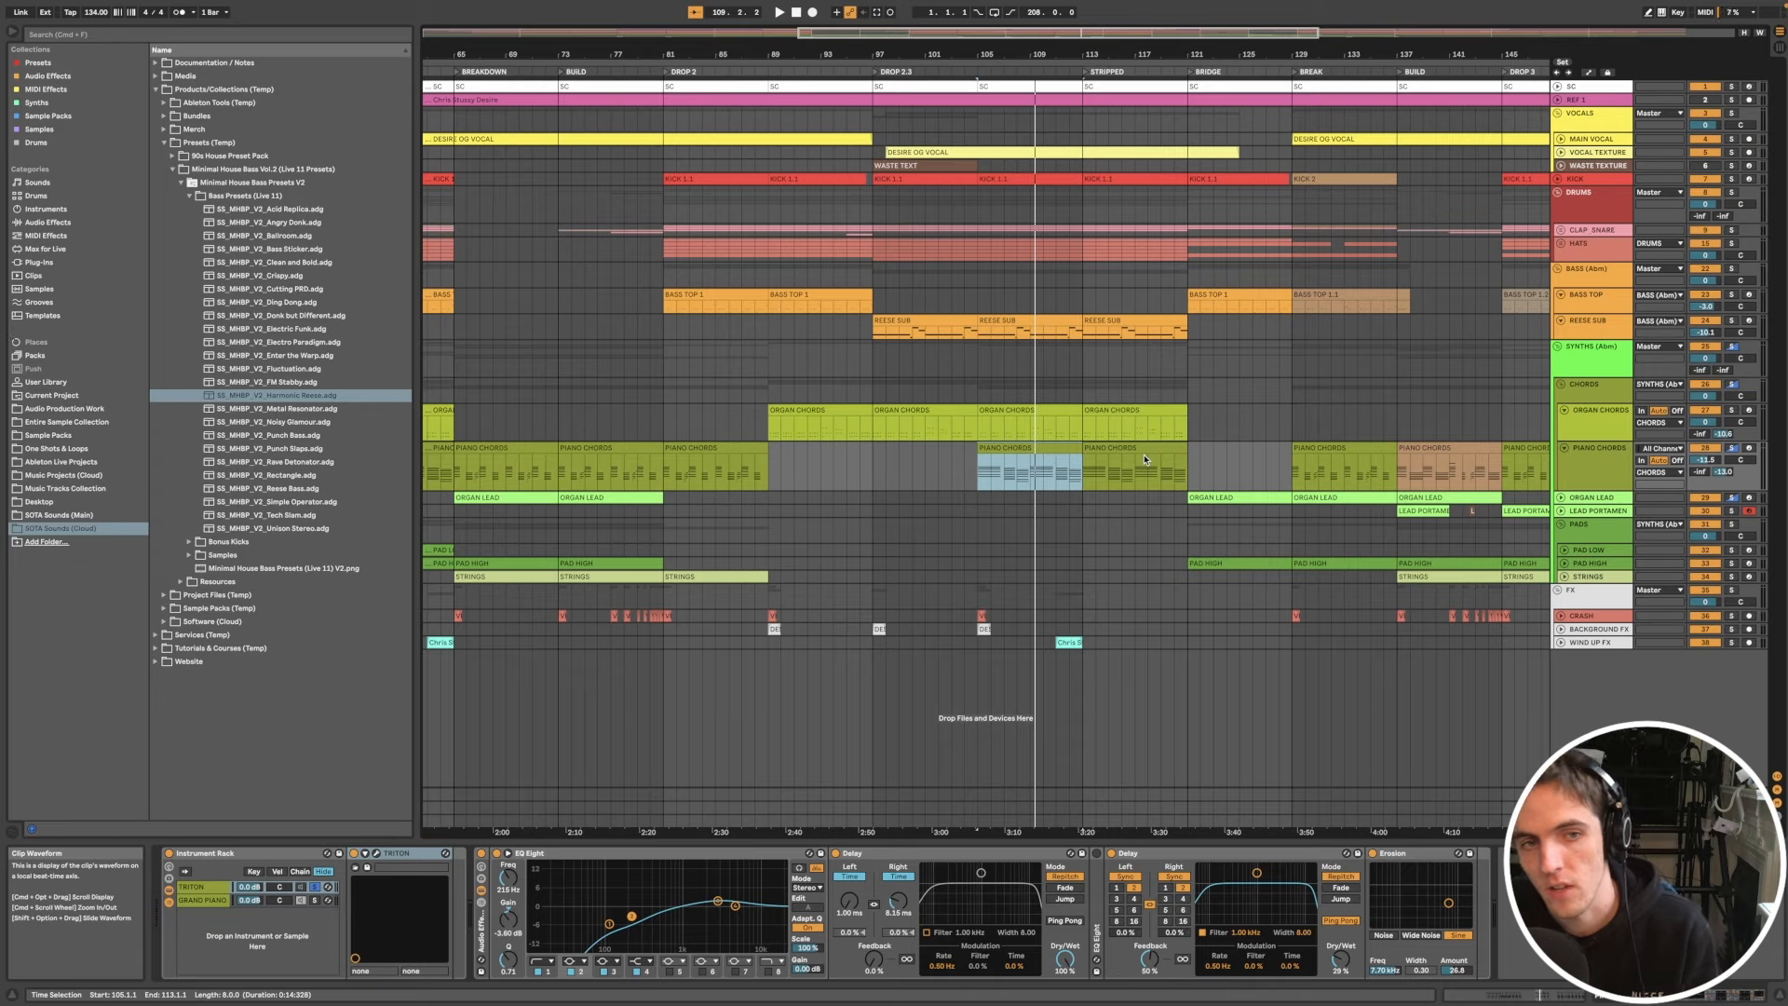
Step: Audition the PIANO CHORDS clip in the BUILD section and open its notes
{"action": "scroll", "coordinate": [1145, 459], "scroll_direction": "down", "scroll_amount": 2}
{"action": "scroll", "coordinate": [1041, 486], "scroll_direction": "left", "scroll_amount": 3}
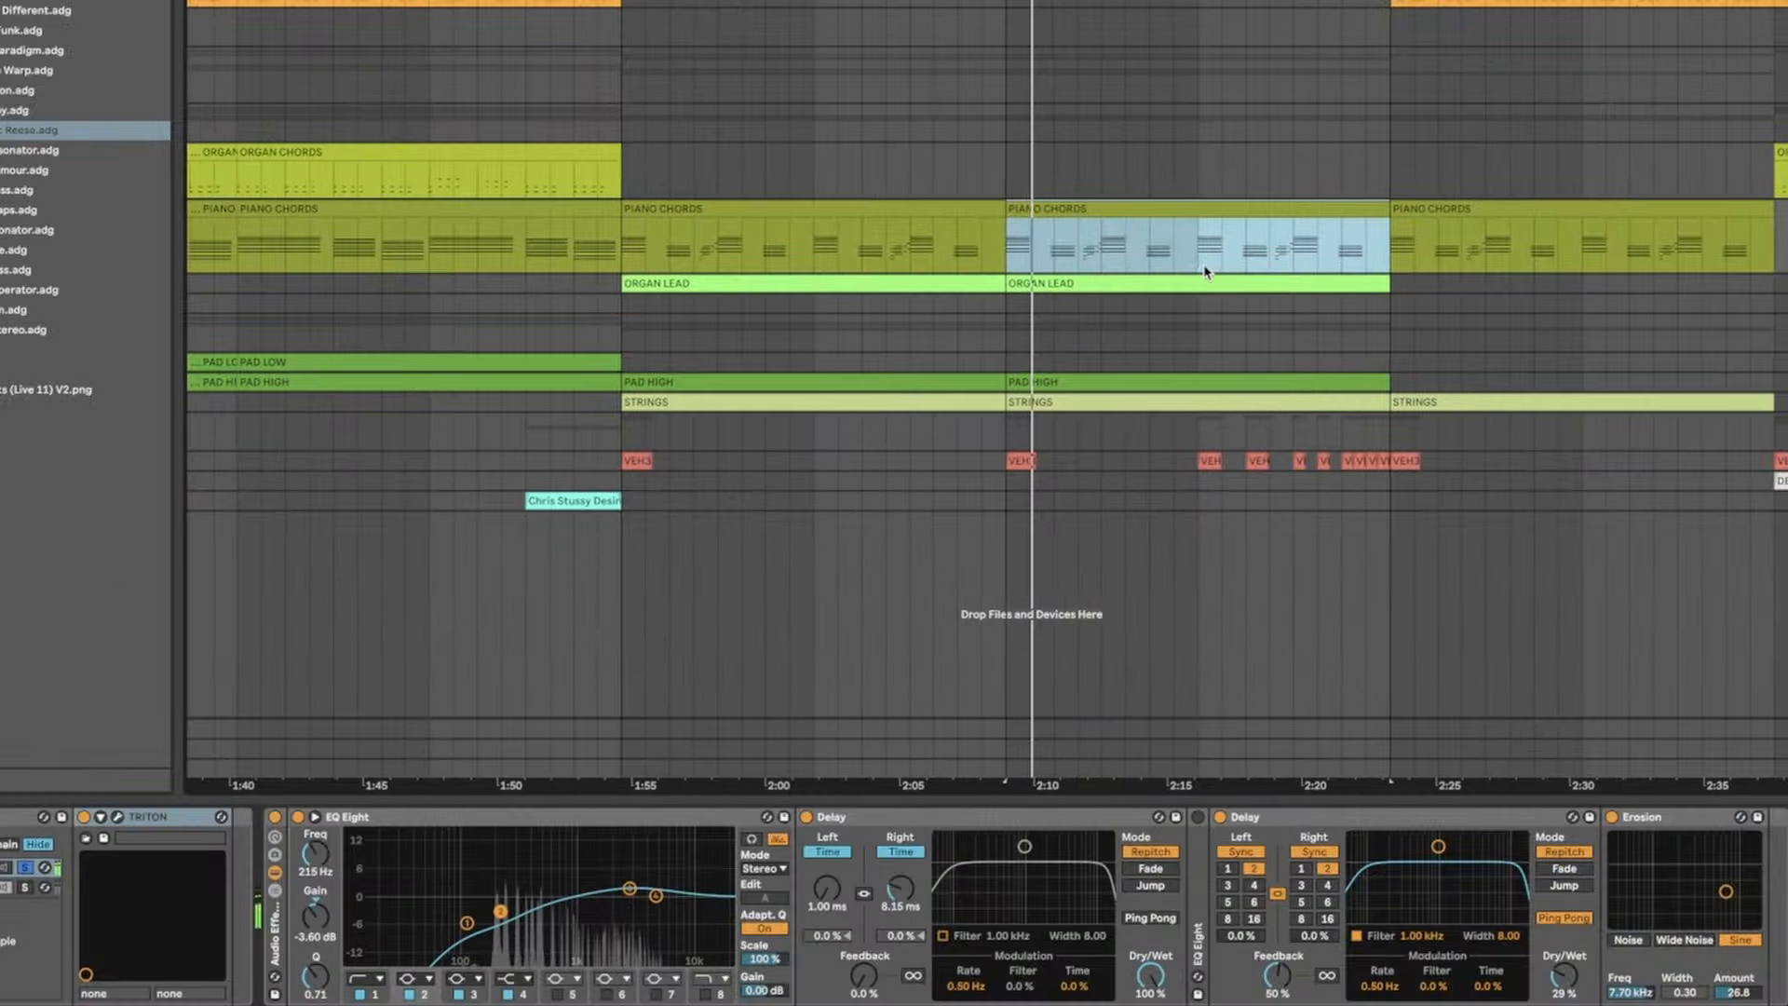
{"action": "scroll", "coordinate": [1203, 264], "scroll_direction": "up", "scroll_amount": 5}
{"action": "scroll", "coordinate": [1203, 270], "scroll_direction": "down", "scroll_amount": 5}
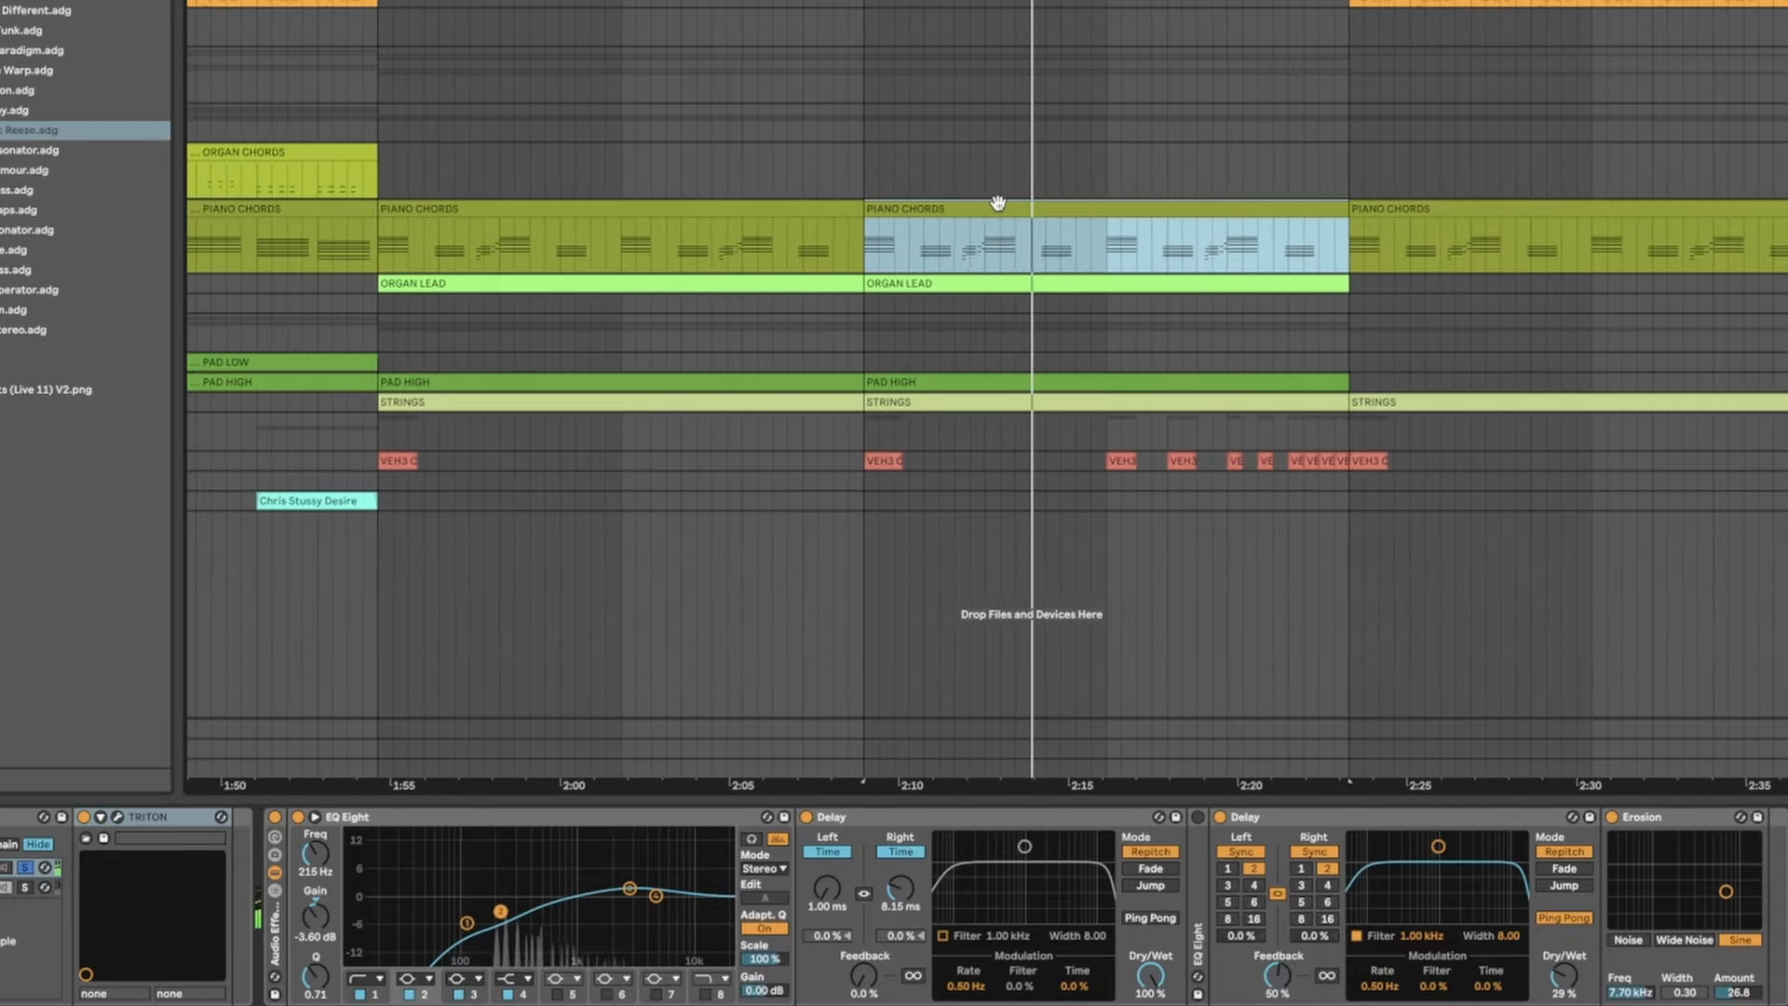
{"action": "double_click", "coordinate": [997, 204]}
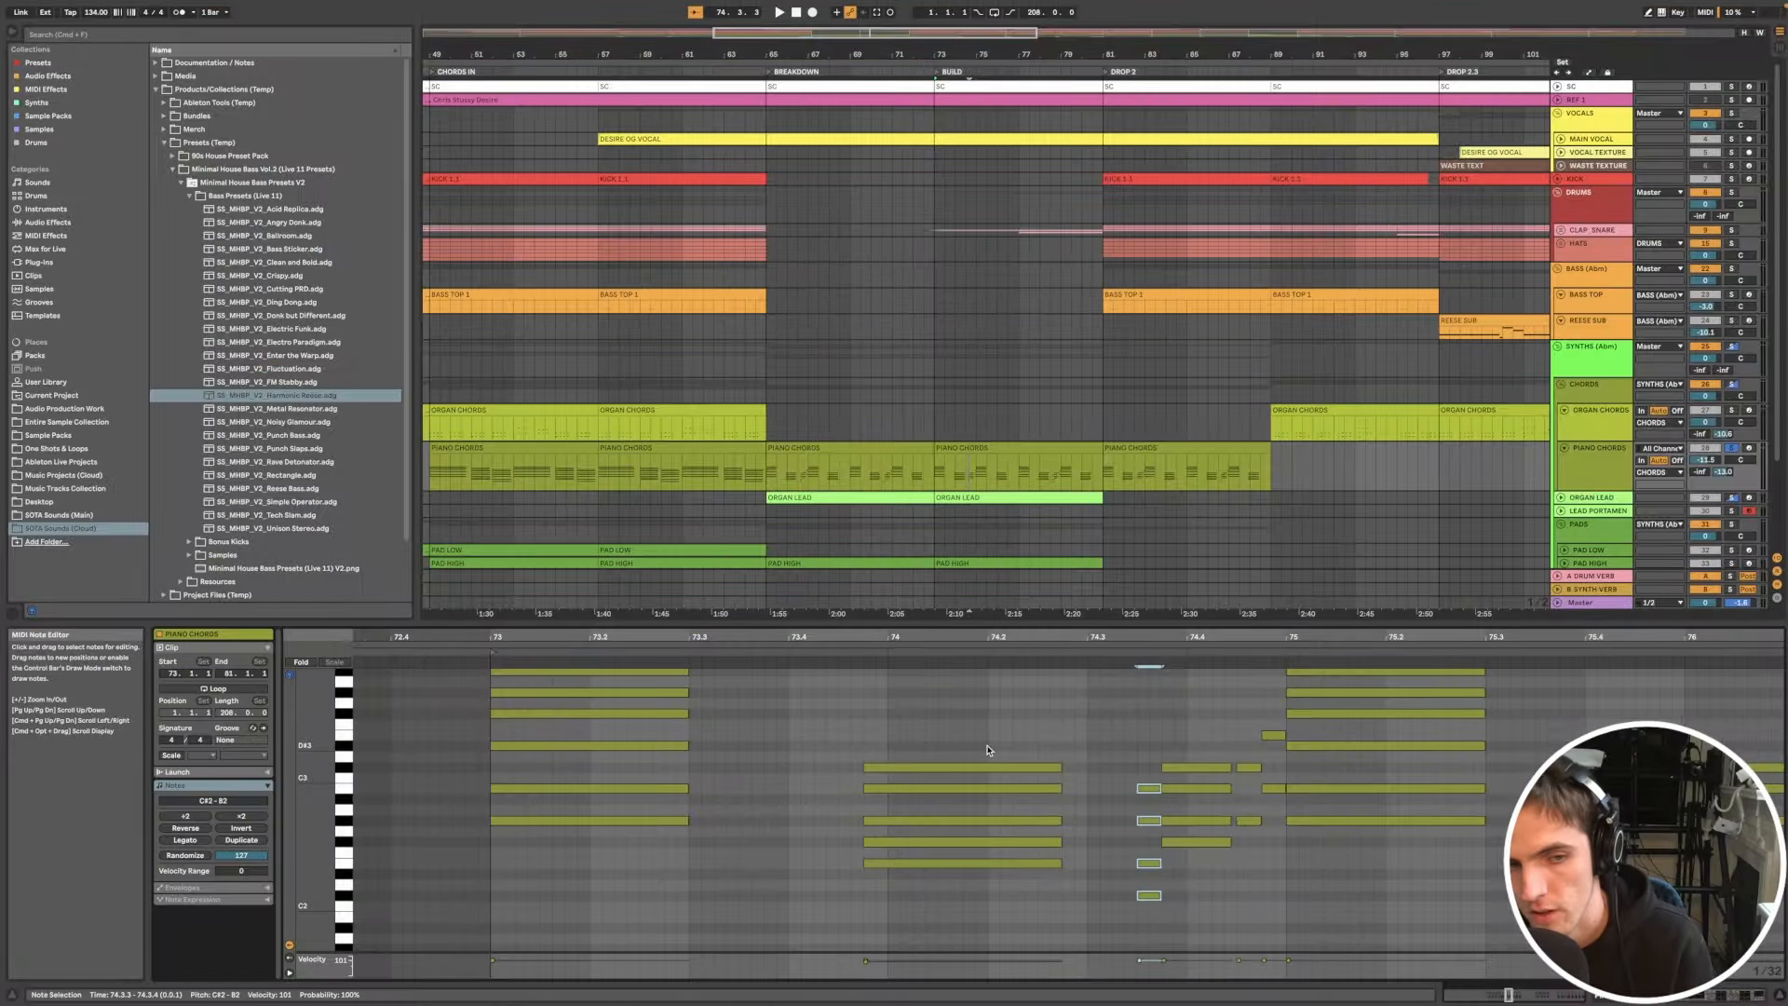
Step: Examine and audition the short passing chords that lead from bar 74 into bar 75 of the BUILD piano clip
{"action": "scroll", "coordinate": [988, 751], "scroll_direction": "right", "scroll_amount": 1}
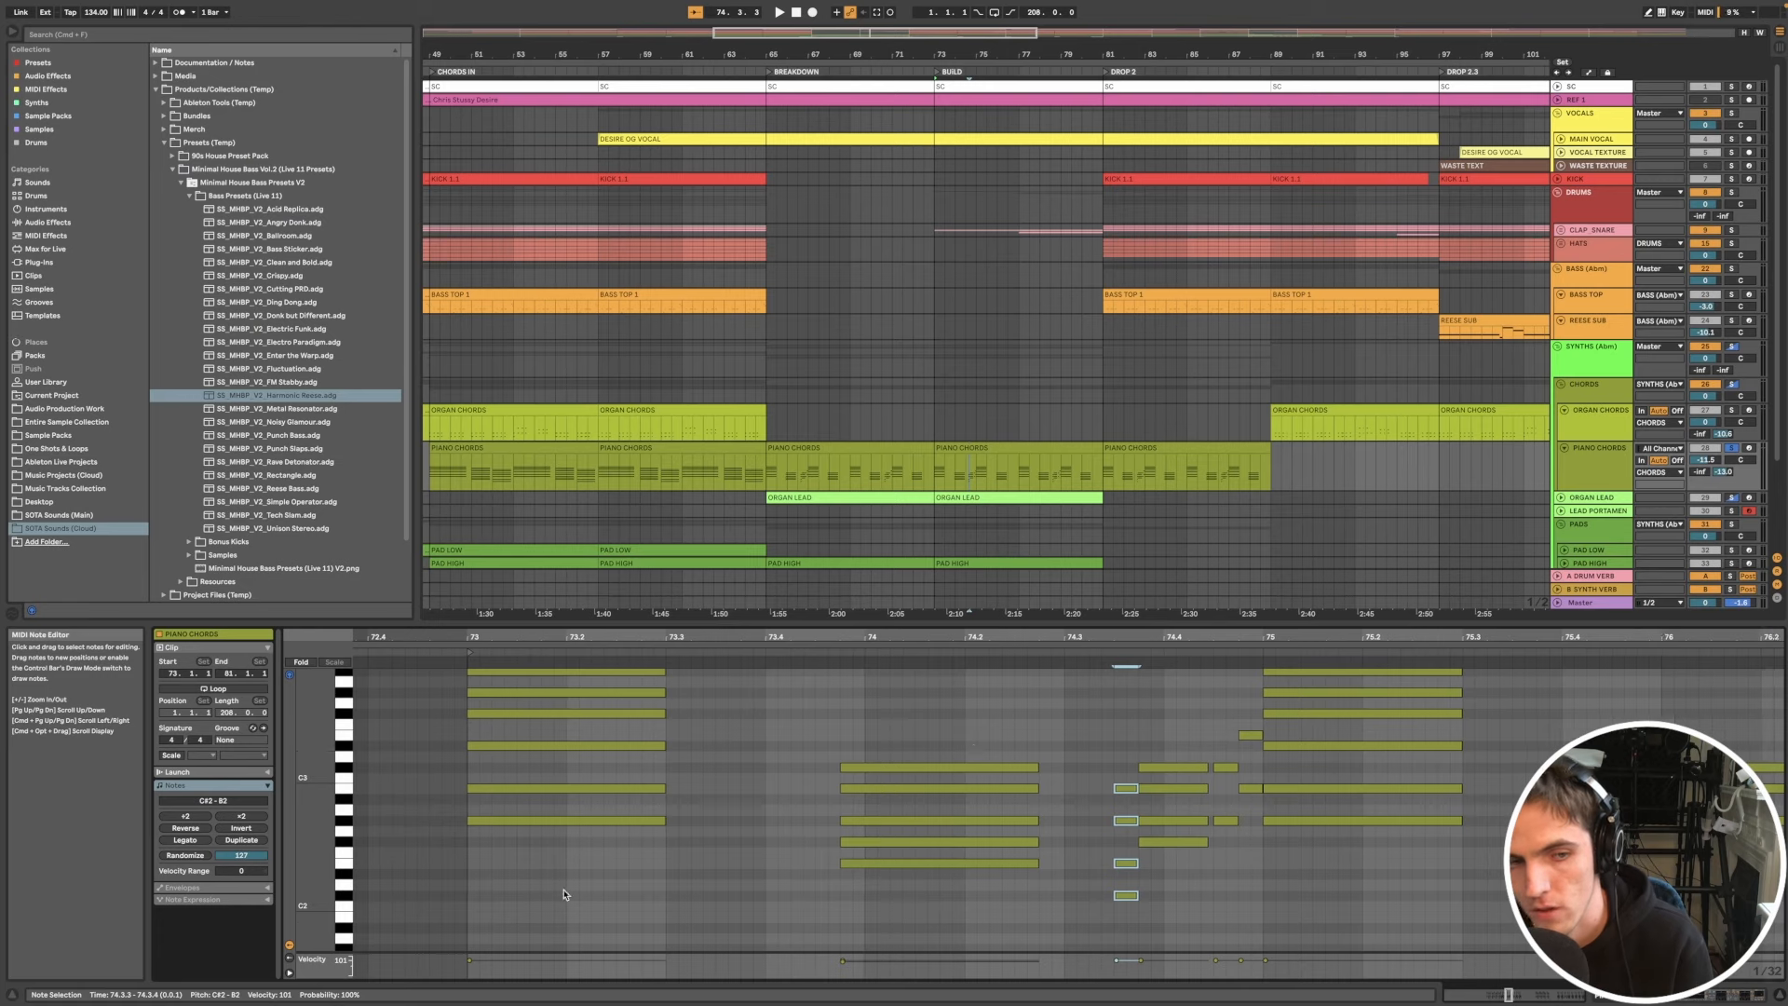
{"action": "left_click_drag", "start_coordinate": [574, 862], "coordinate": [582, 632]}
{"action": "scroll", "coordinate": [693, 850], "scroll_direction": "up", "scroll_amount": 1}
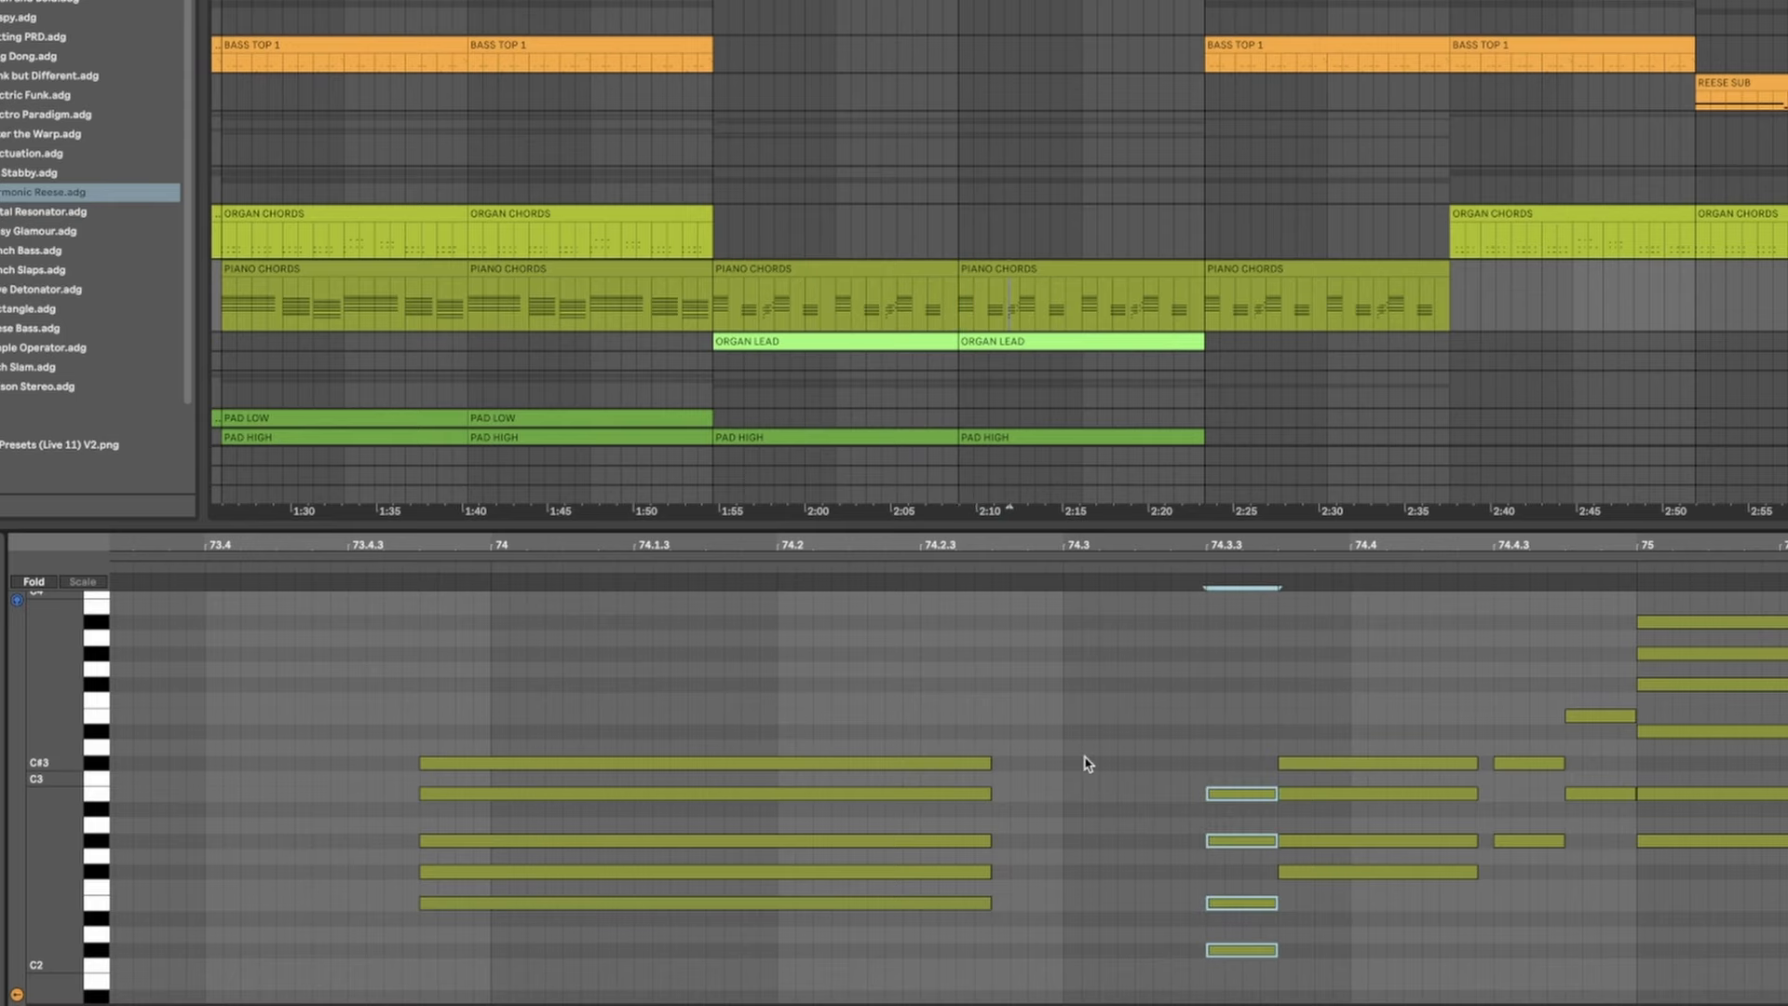
{"action": "scroll", "coordinate": [1086, 763], "scroll_direction": "down", "scroll_amount": 3}
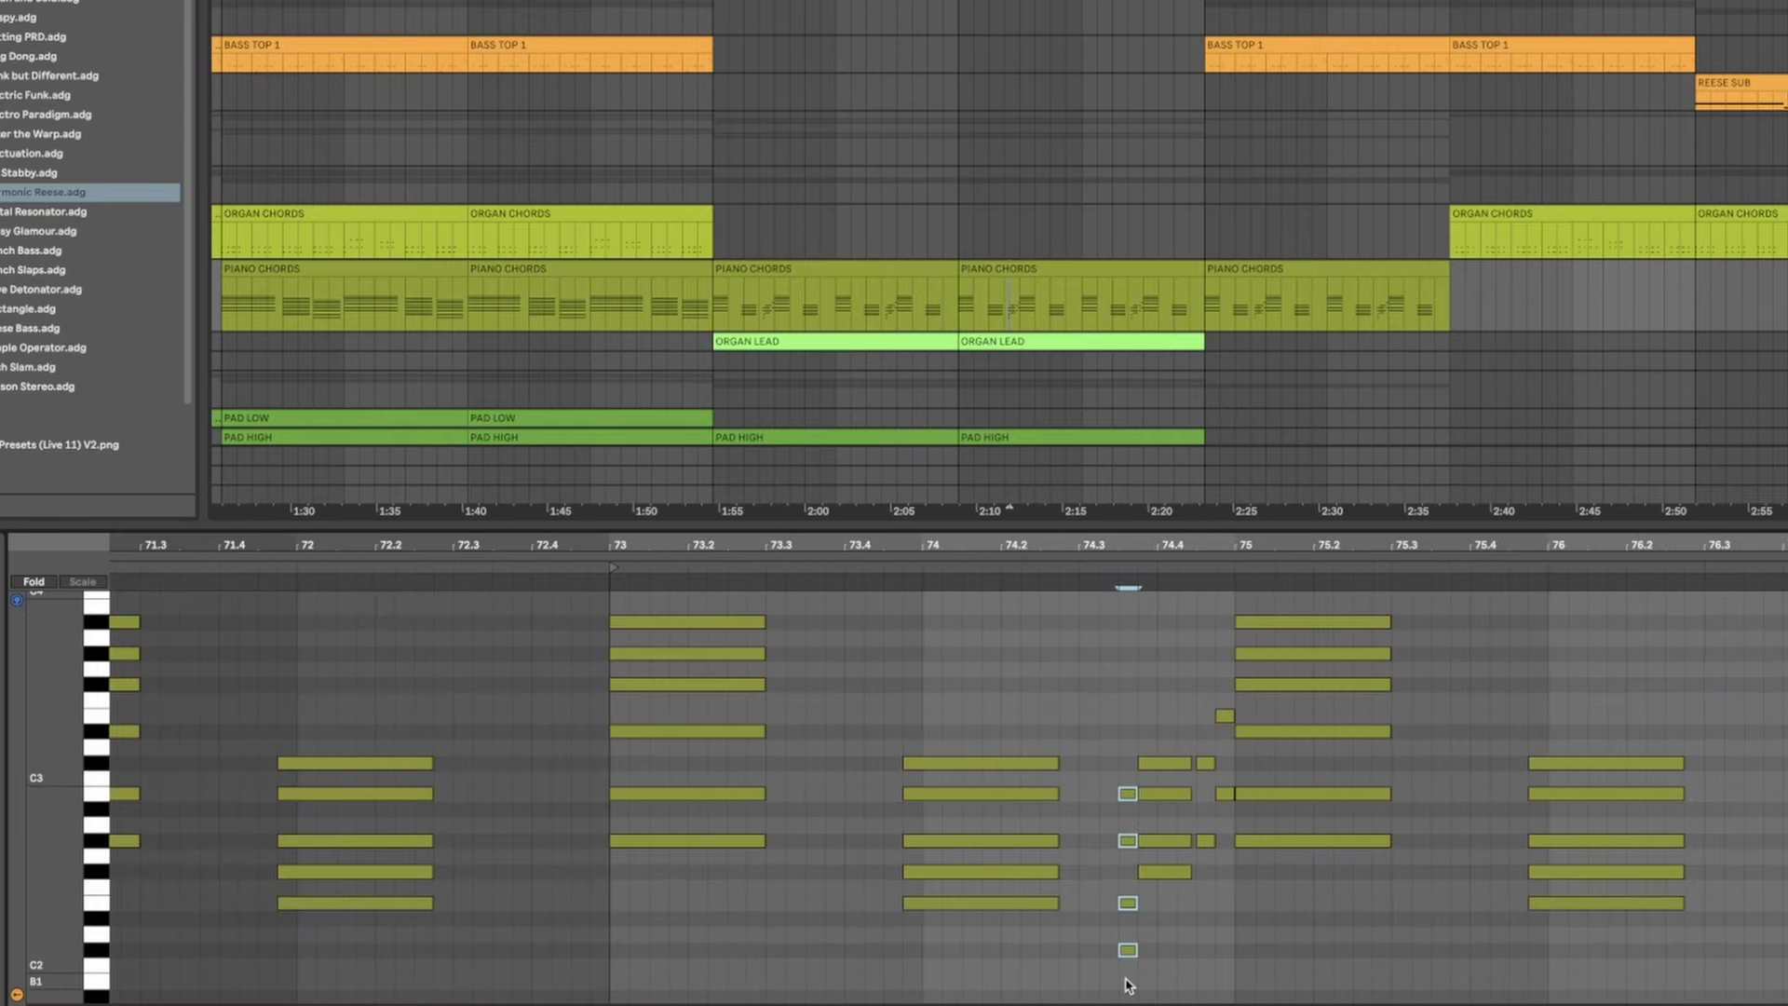
{"action": "scroll", "coordinate": [1169, 871], "scroll_direction": "up", "scroll_amount": 5}
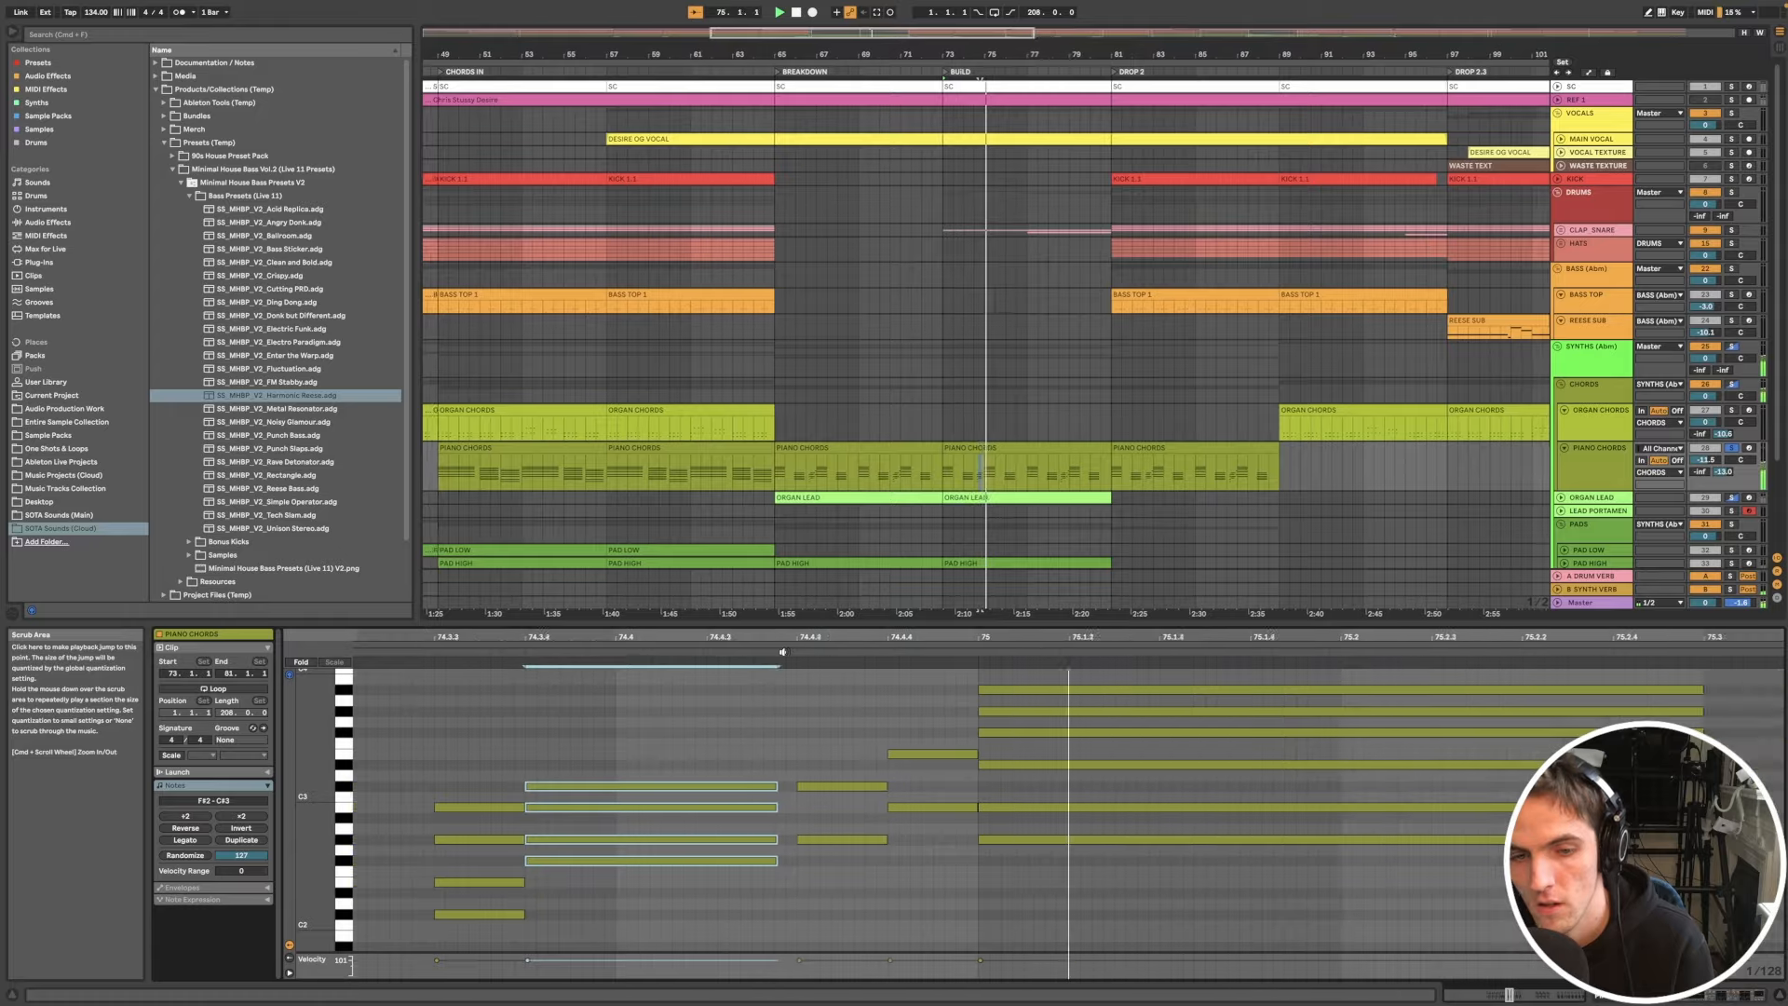
{"action": "scroll", "coordinate": [987, 774], "scroll_direction": "left", "scroll_amount": 3}
{"action": "scroll", "coordinate": [1088, 578], "scroll_direction": "down", "scroll_amount": 5}
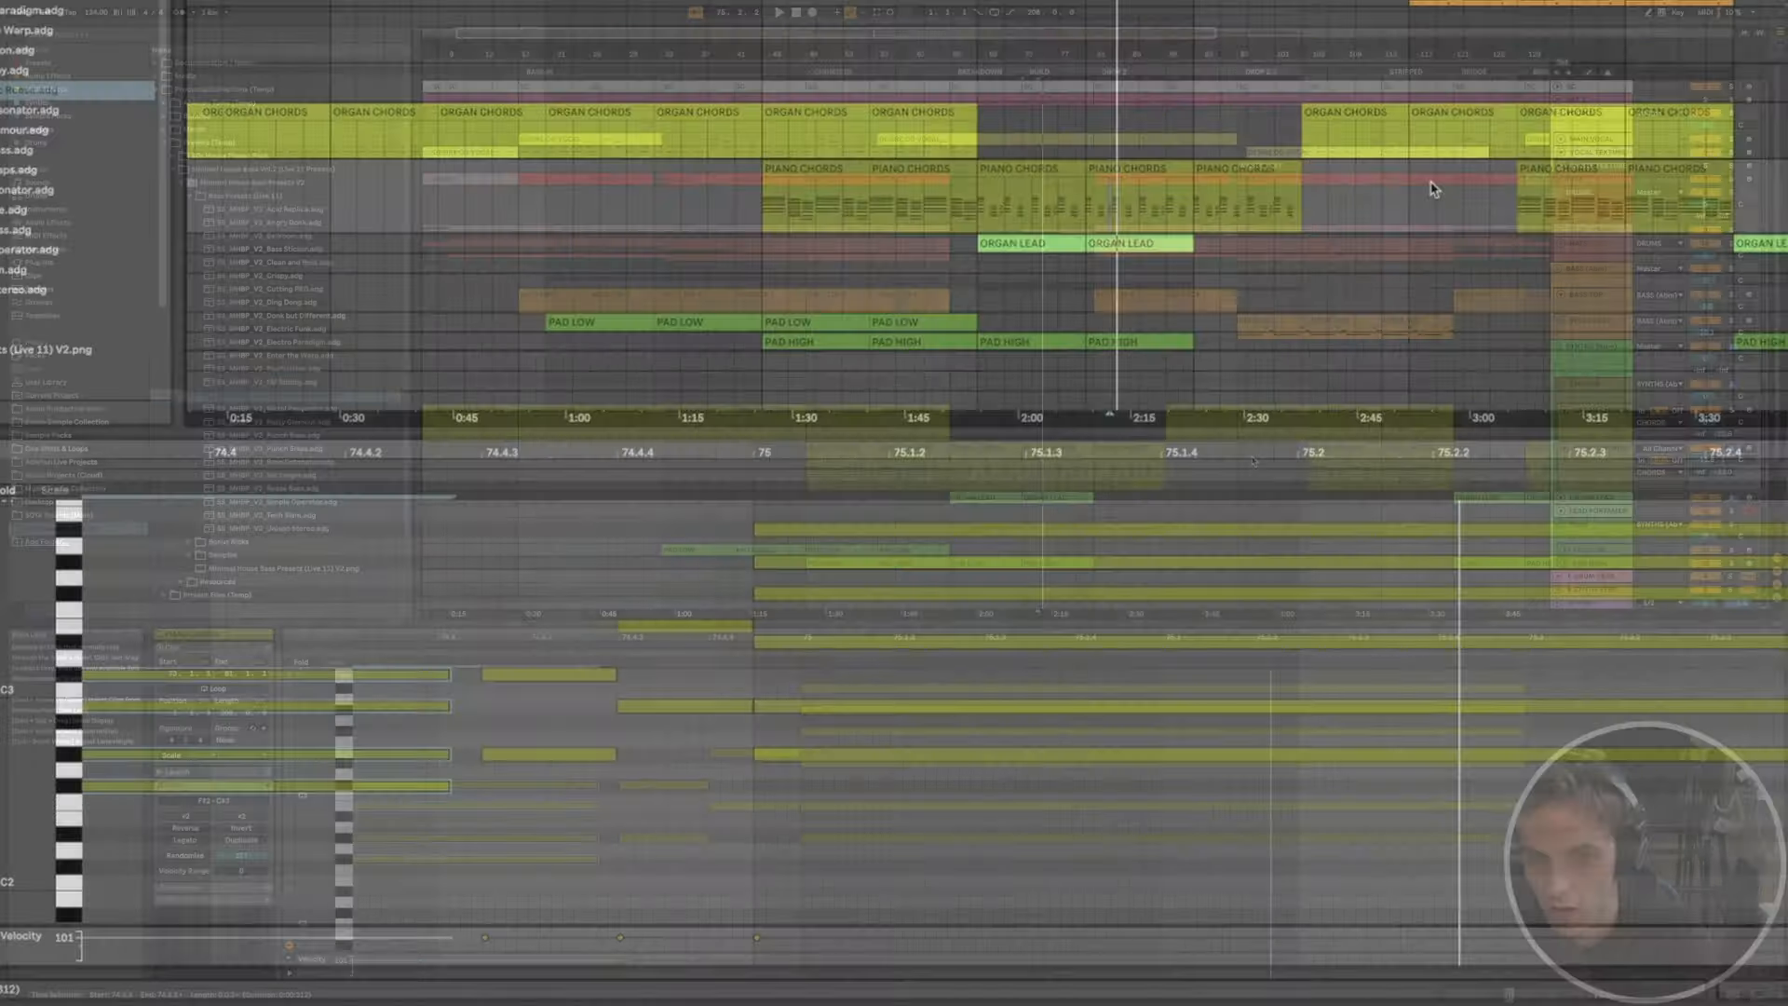
Step: Play the BUILD piano part and compare its repeating long chords and short run-ups across bars 73 to 79
{"action": "scroll", "coordinate": [1378, 515], "scroll_direction": "down", "scroll_amount": 10}
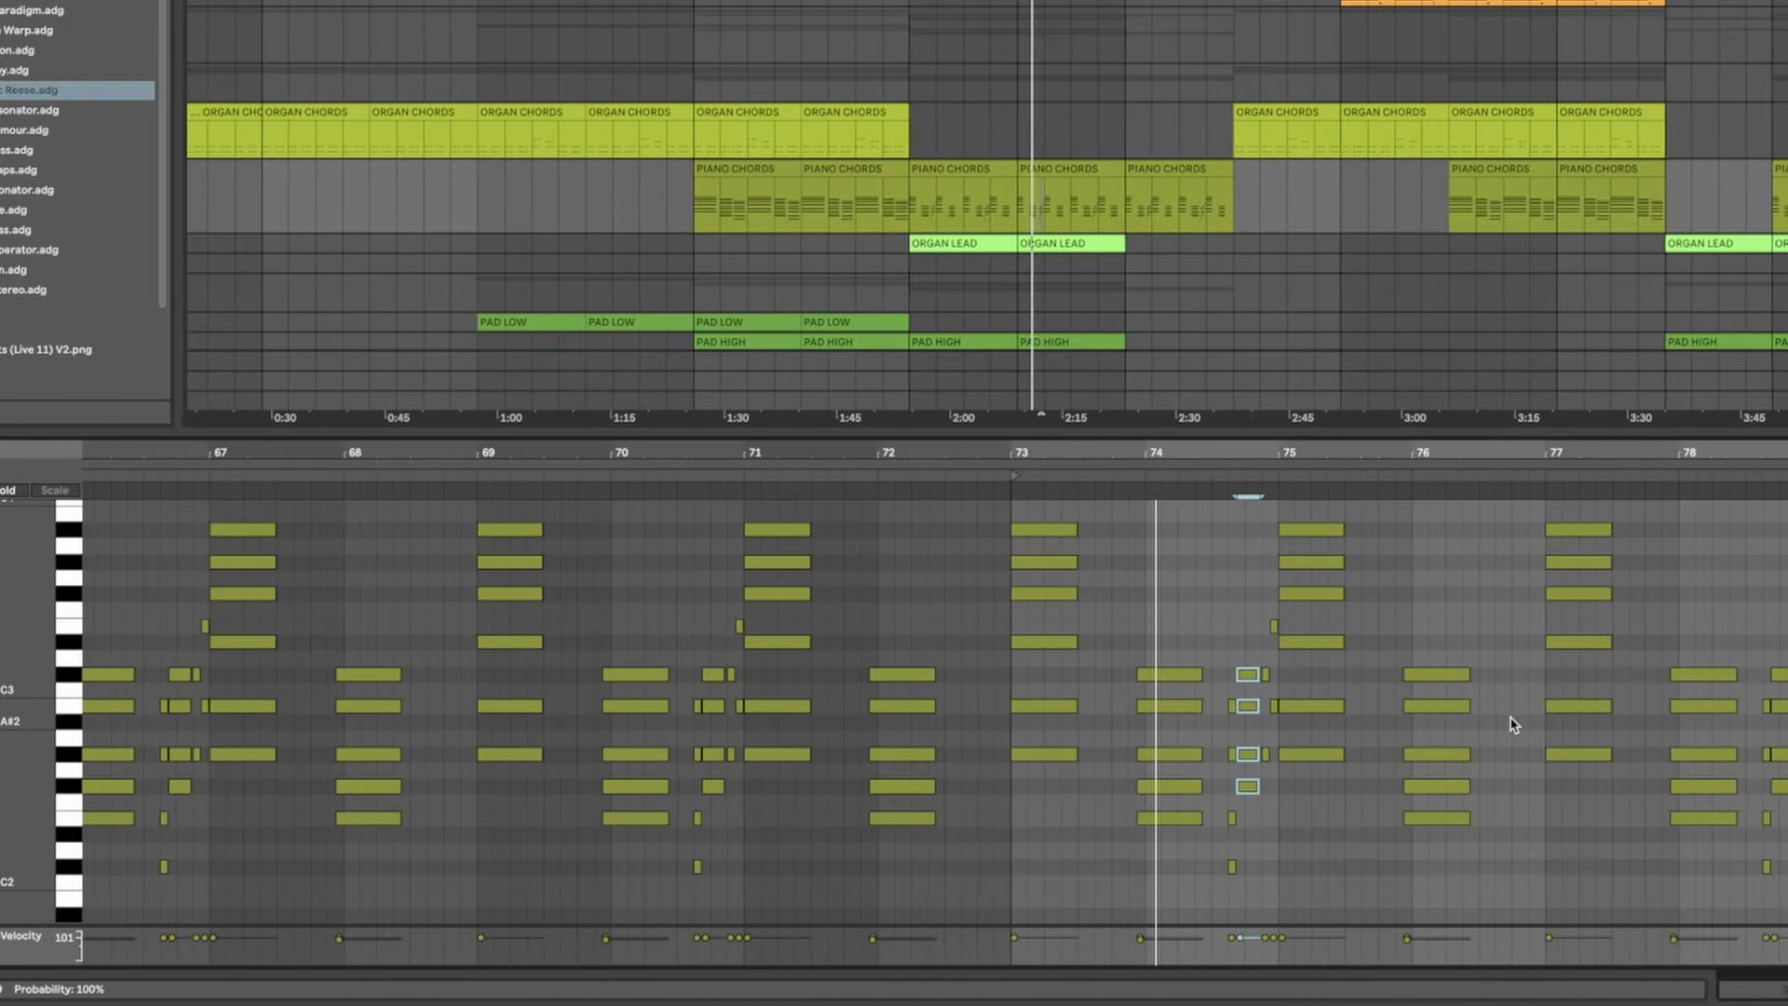
{"action": "scroll", "coordinate": [1193, 643], "scroll_direction": "up", "scroll_amount": 5}
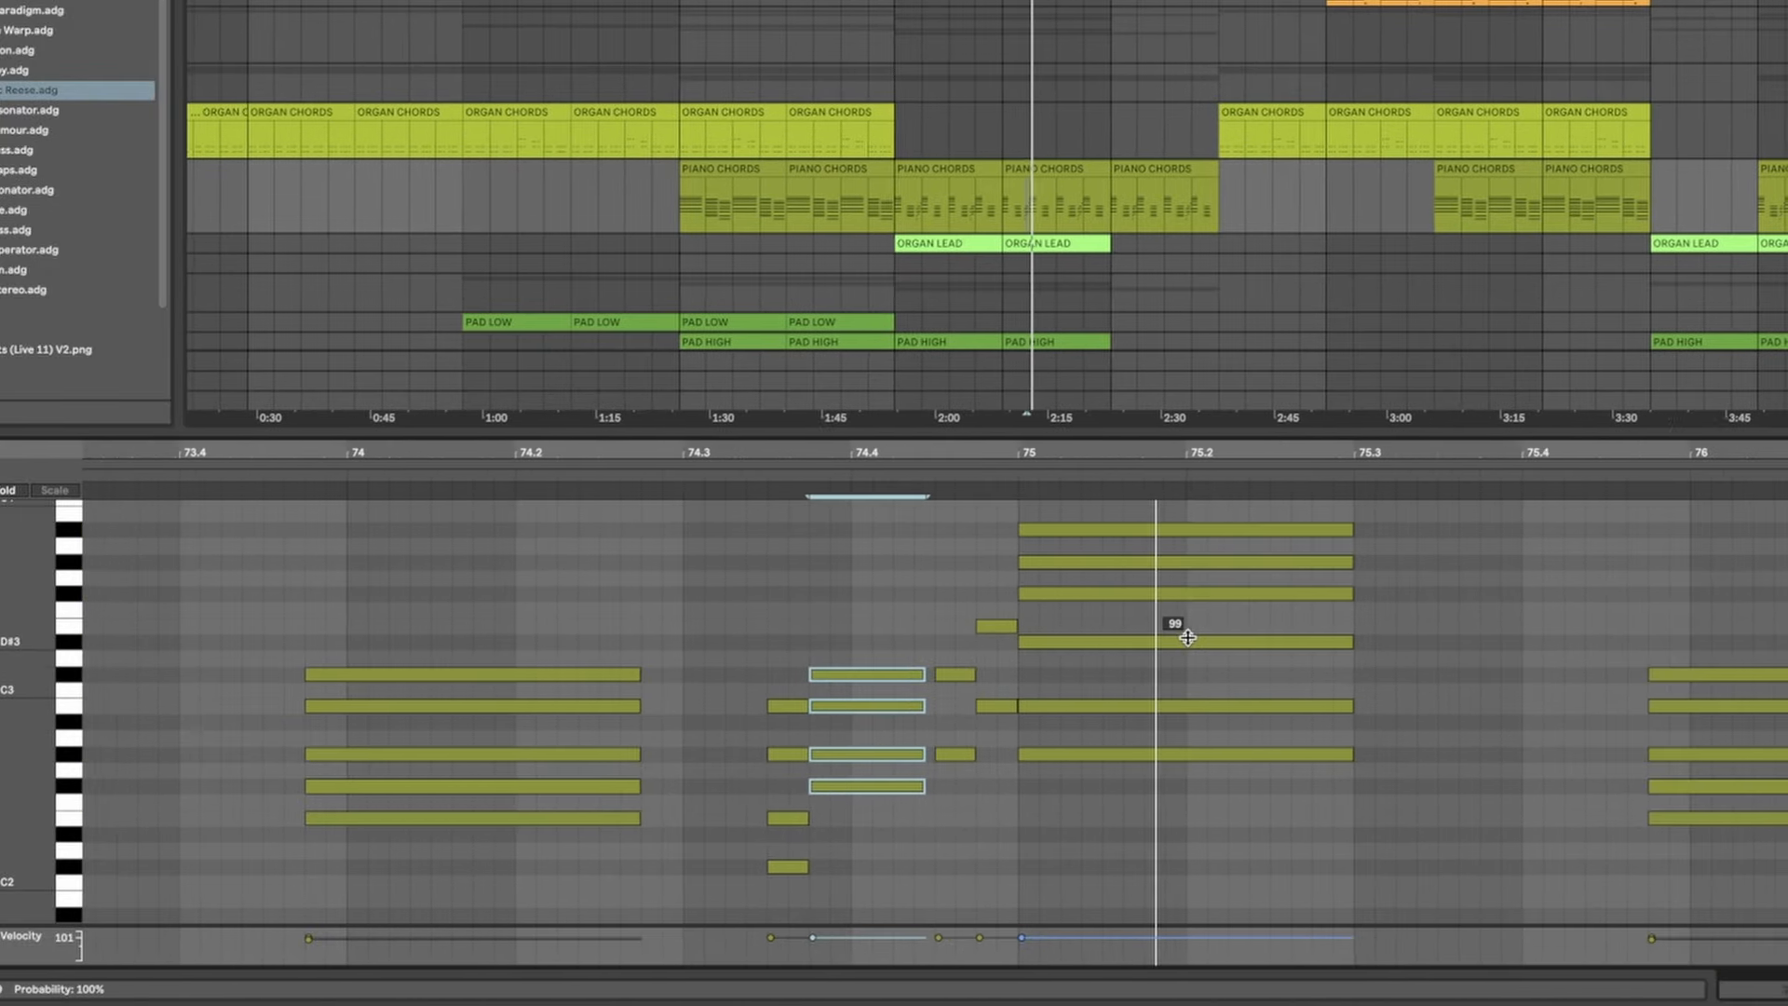
{"action": "scroll", "coordinate": [1190, 641], "scroll_direction": "down", "scroll_amount": 6}
{"action": "scroll", "coordinate": [1190, 642], "scroll_direction": "down", "scroll_amount": 3}
{"action": "scroll", "coordinate": [1420, 670], "scroll_direction": "up", "scroll_amount": 8}
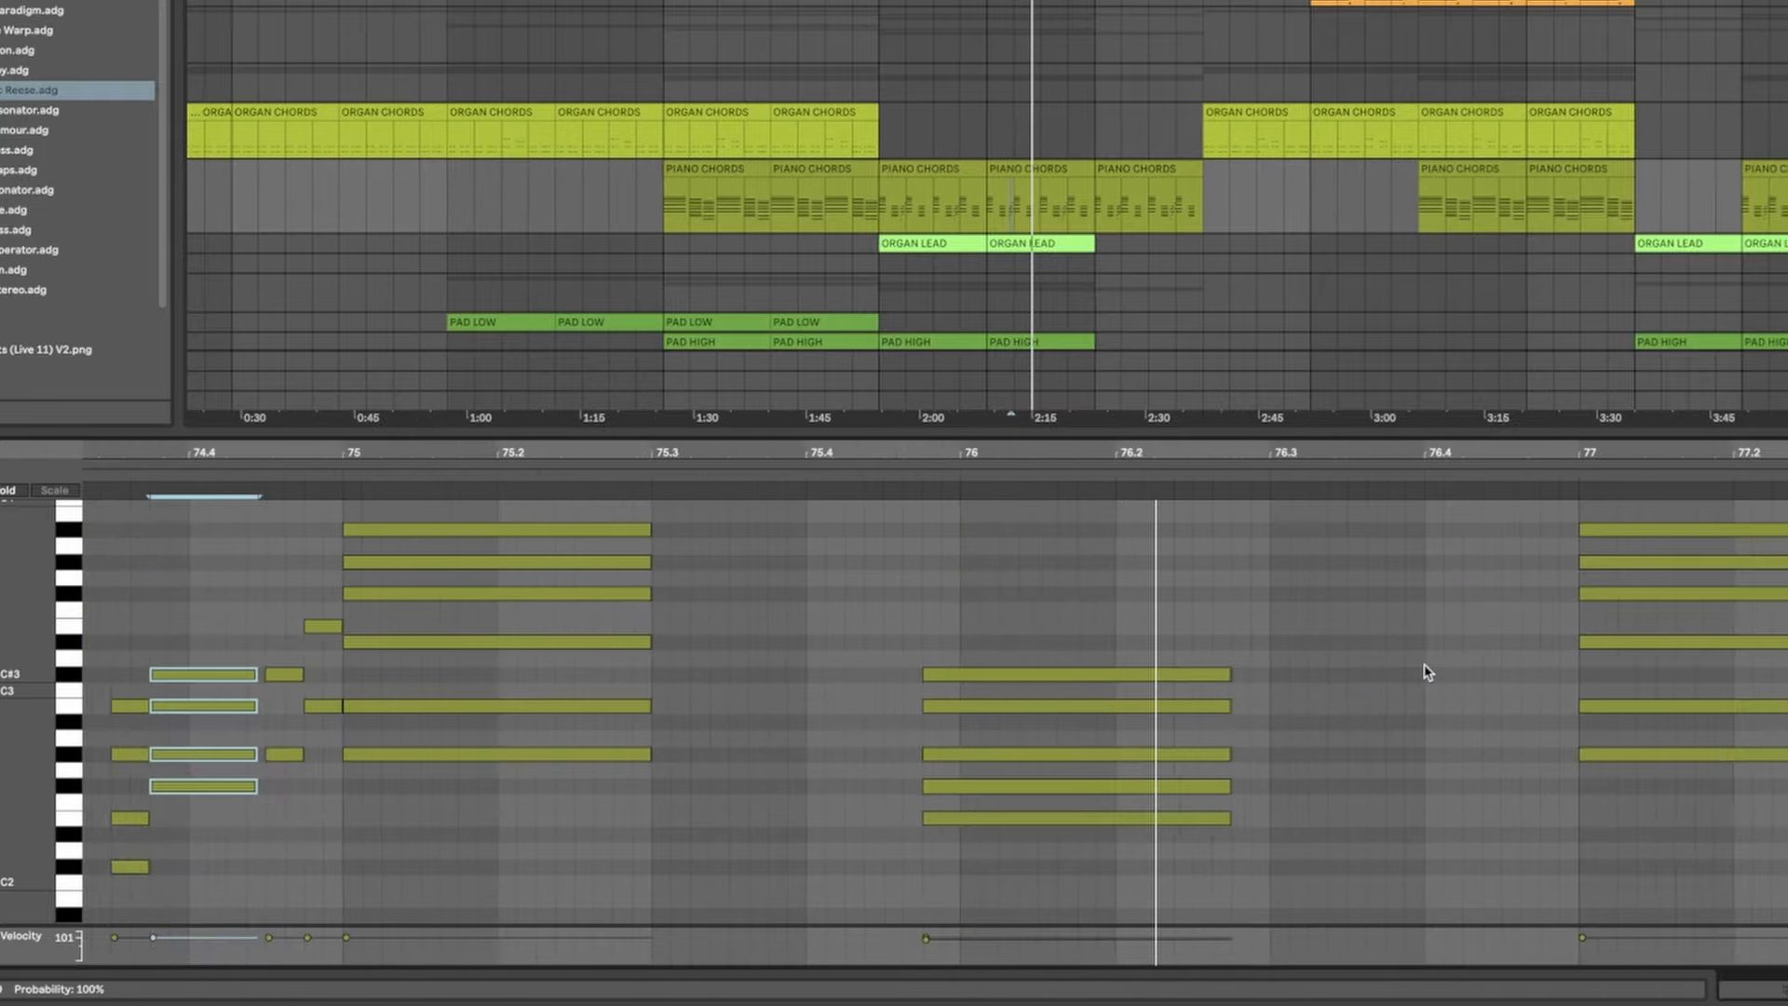
{"action": "scroll", "coordinate": [1431, 672], "scroll_direction": "down", "scroll_amount": 3}
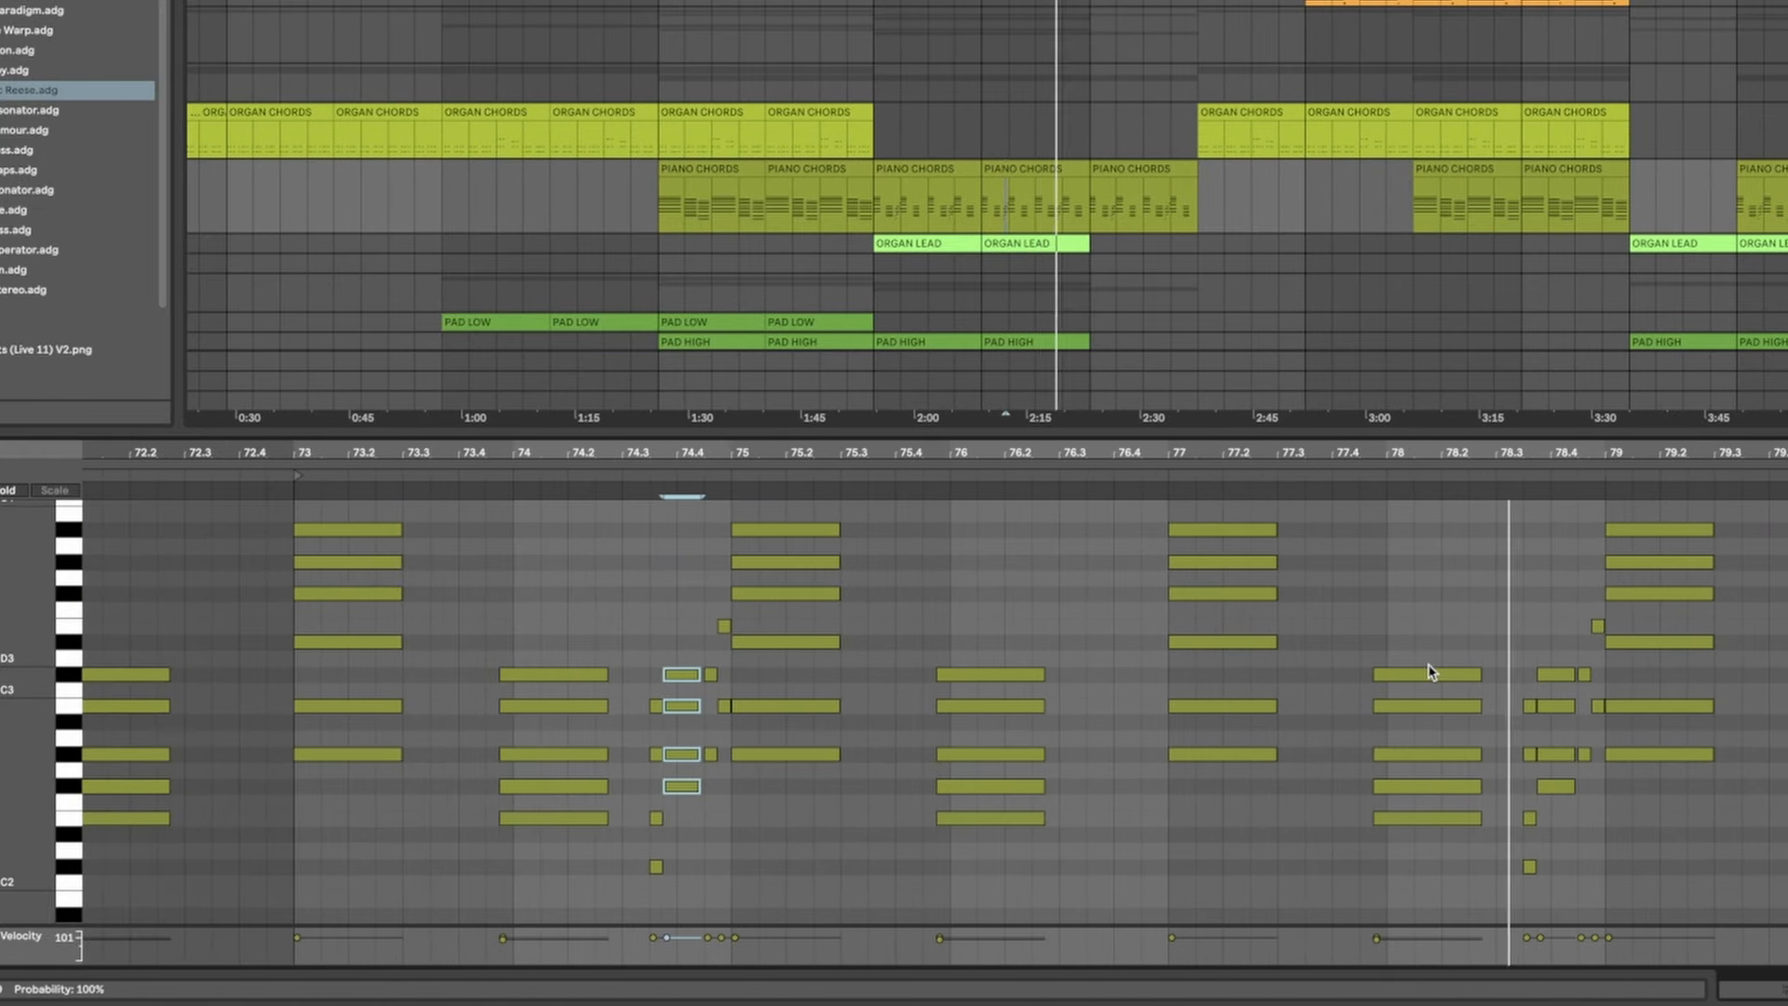
{"action": "scroll", "coordinate": [1616, 694], "scroll_direction": "up", "scroll_amount": 5}
{"action": "scroll", "coordinate": [1616, 693], "scroll_direction": "down", "scroll_amount": 8}
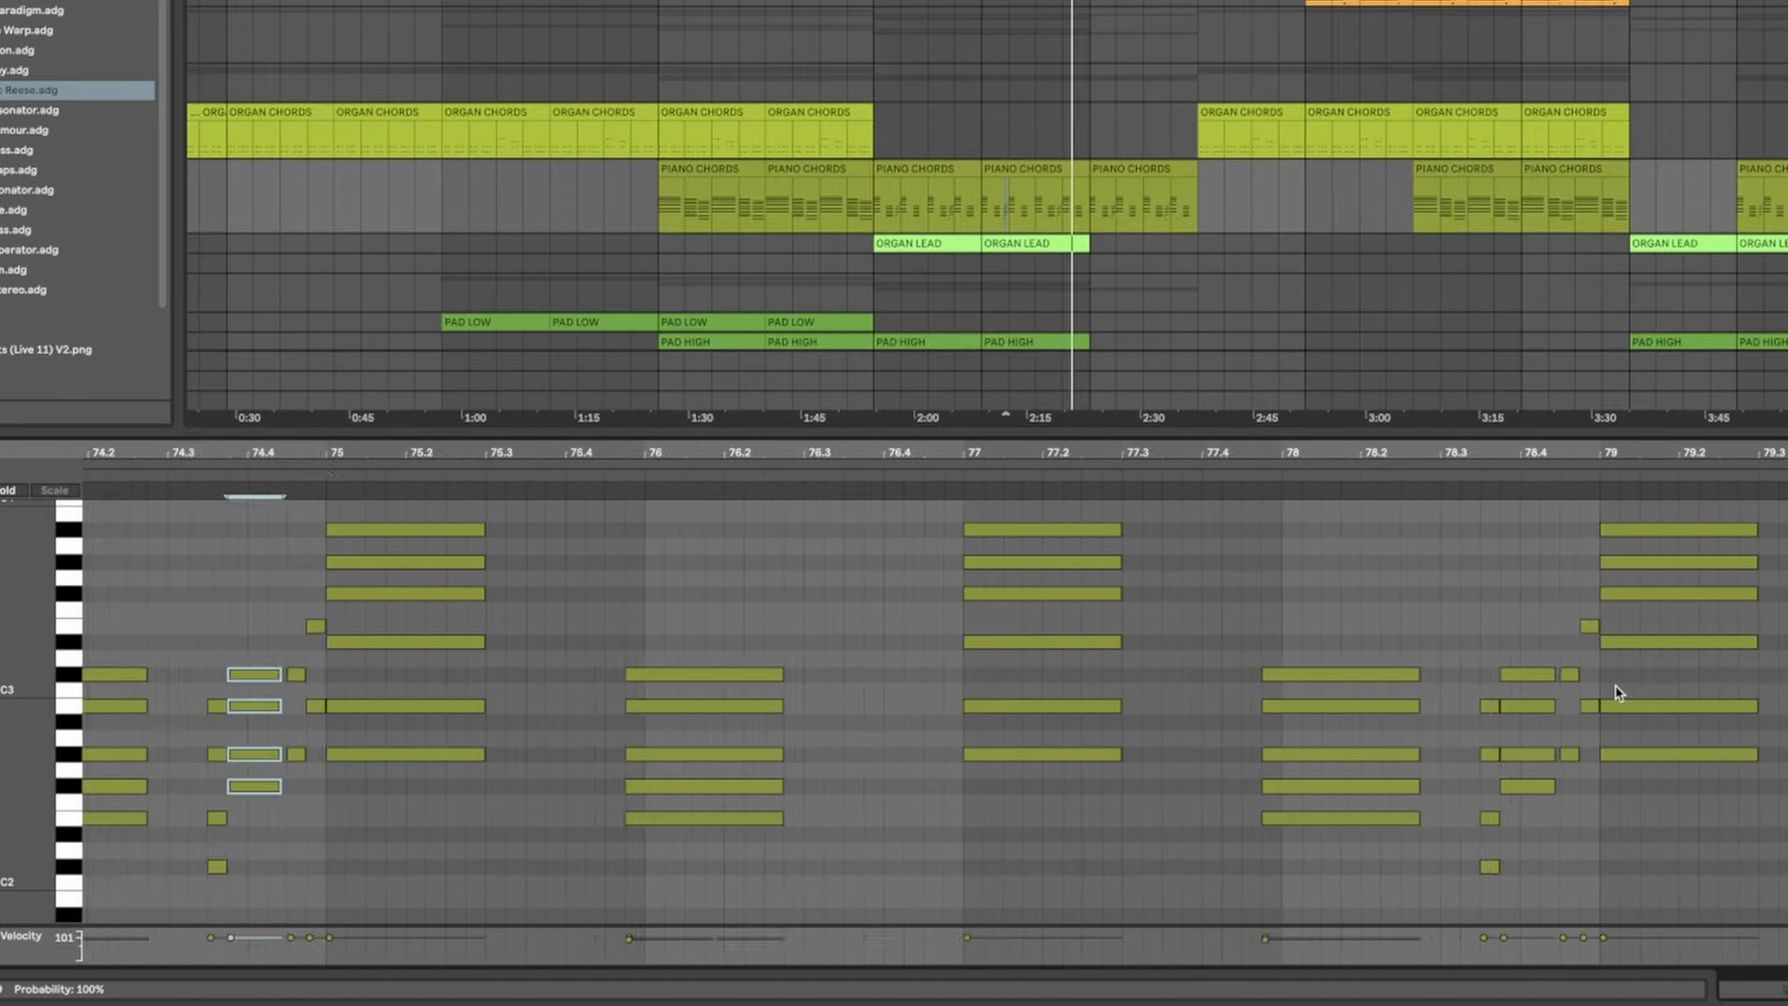
Step: Audition the DROP 2 PIANO CHORDS clip from bar 81 and compare its long chords and run-ups with the preceding BUILD and BREAKDOWN clips
{"action": "scroll", "coordinate": [1464, 334], "scroll_direction": "right", "scroll_amount": 5}
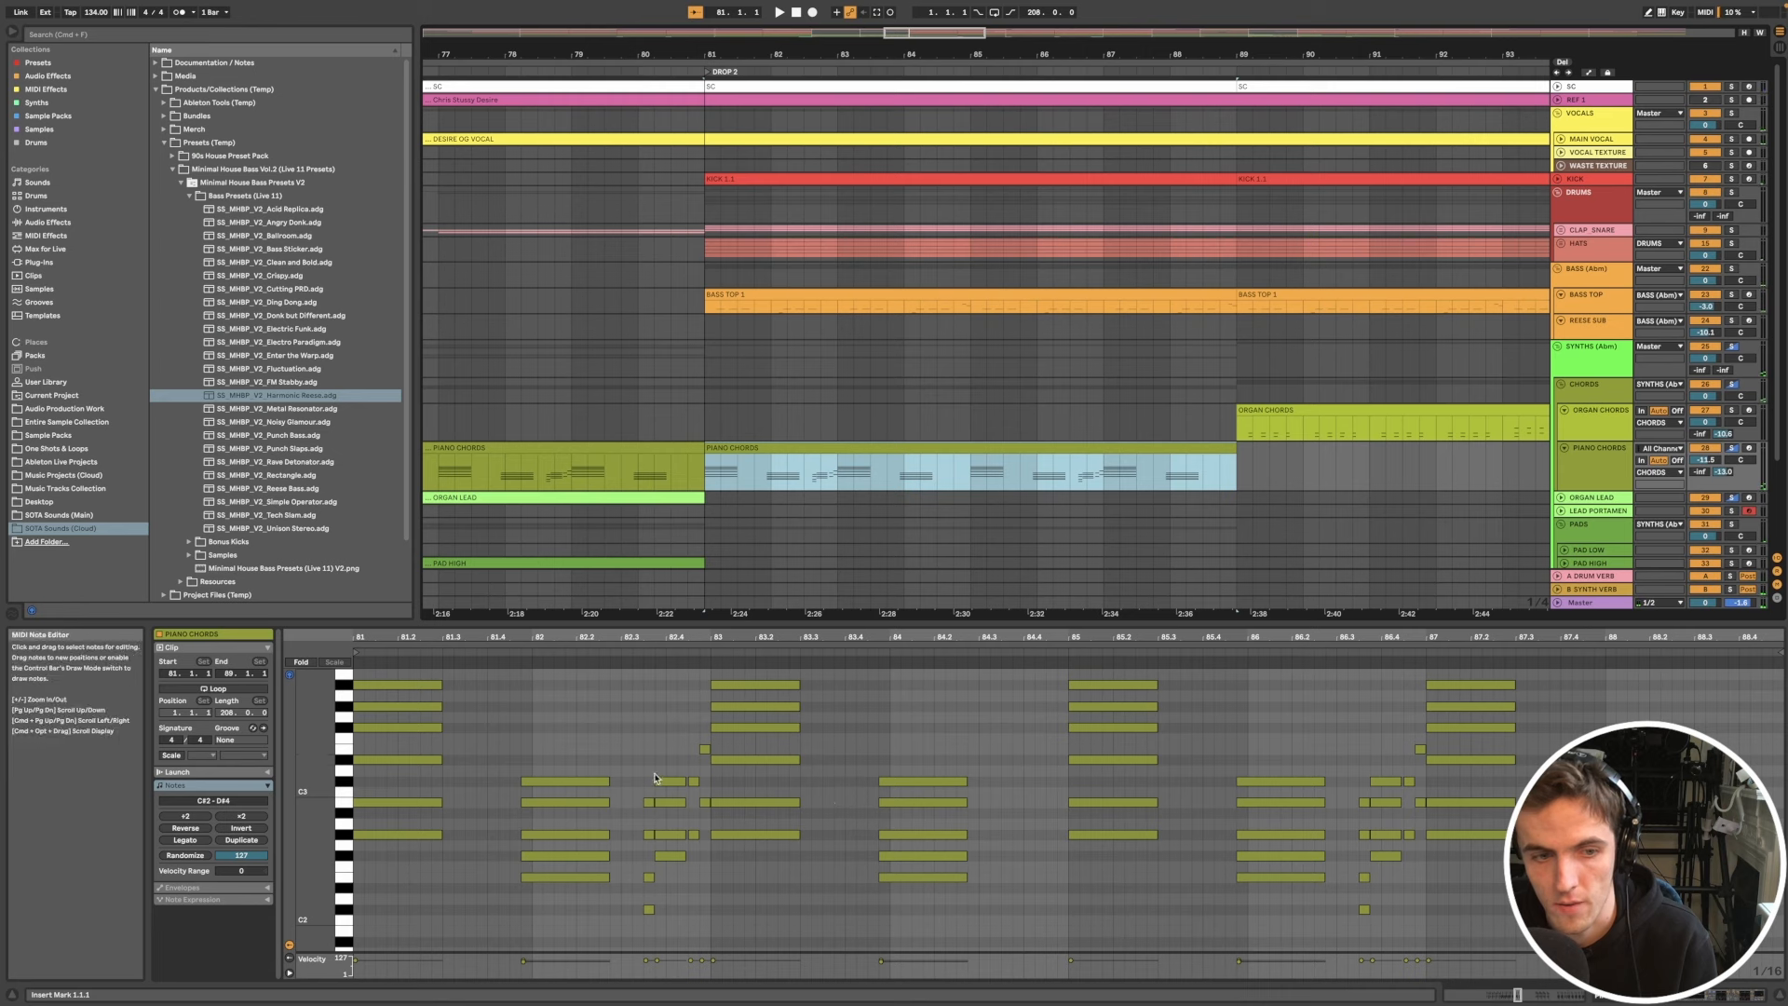
{"action": "scroll", "coordinate": [632, 767], "scroll_direction": "up", "scroll_amount": 4}
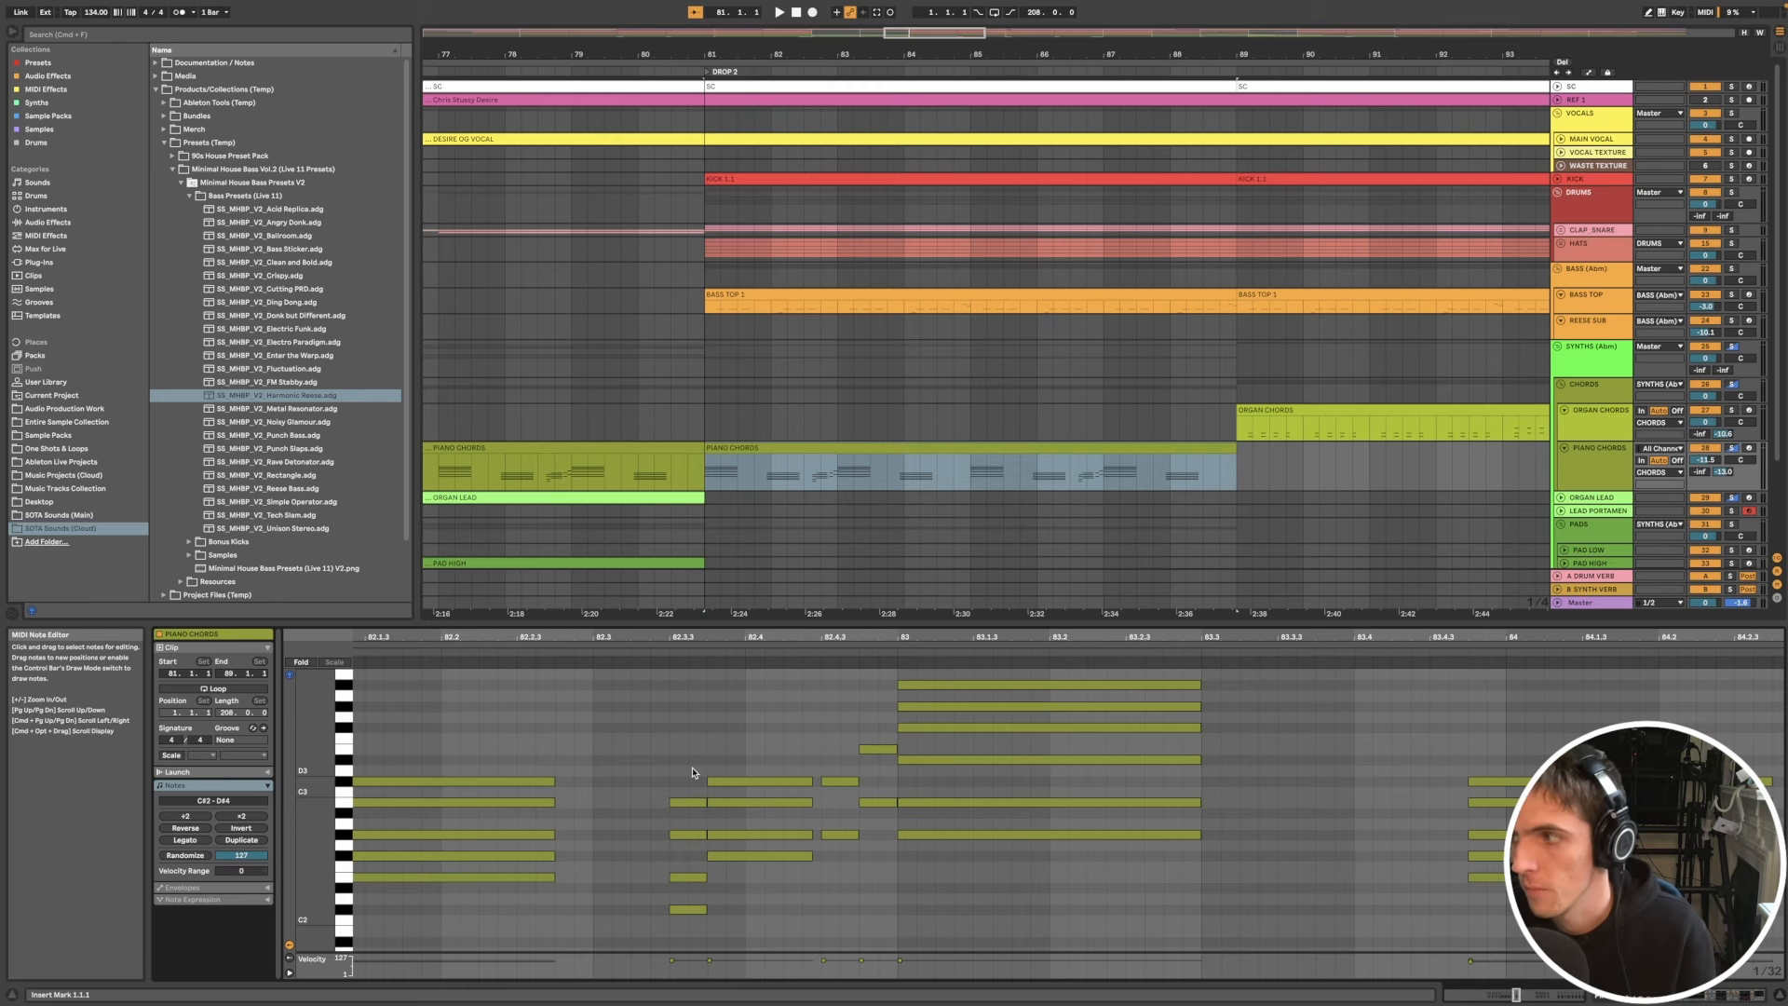
{"action": "scroll", "coordinate": [694, 773], "scroll_direction": "down", "scroll_amount": 4}
{"action": "key", "text": "space"}
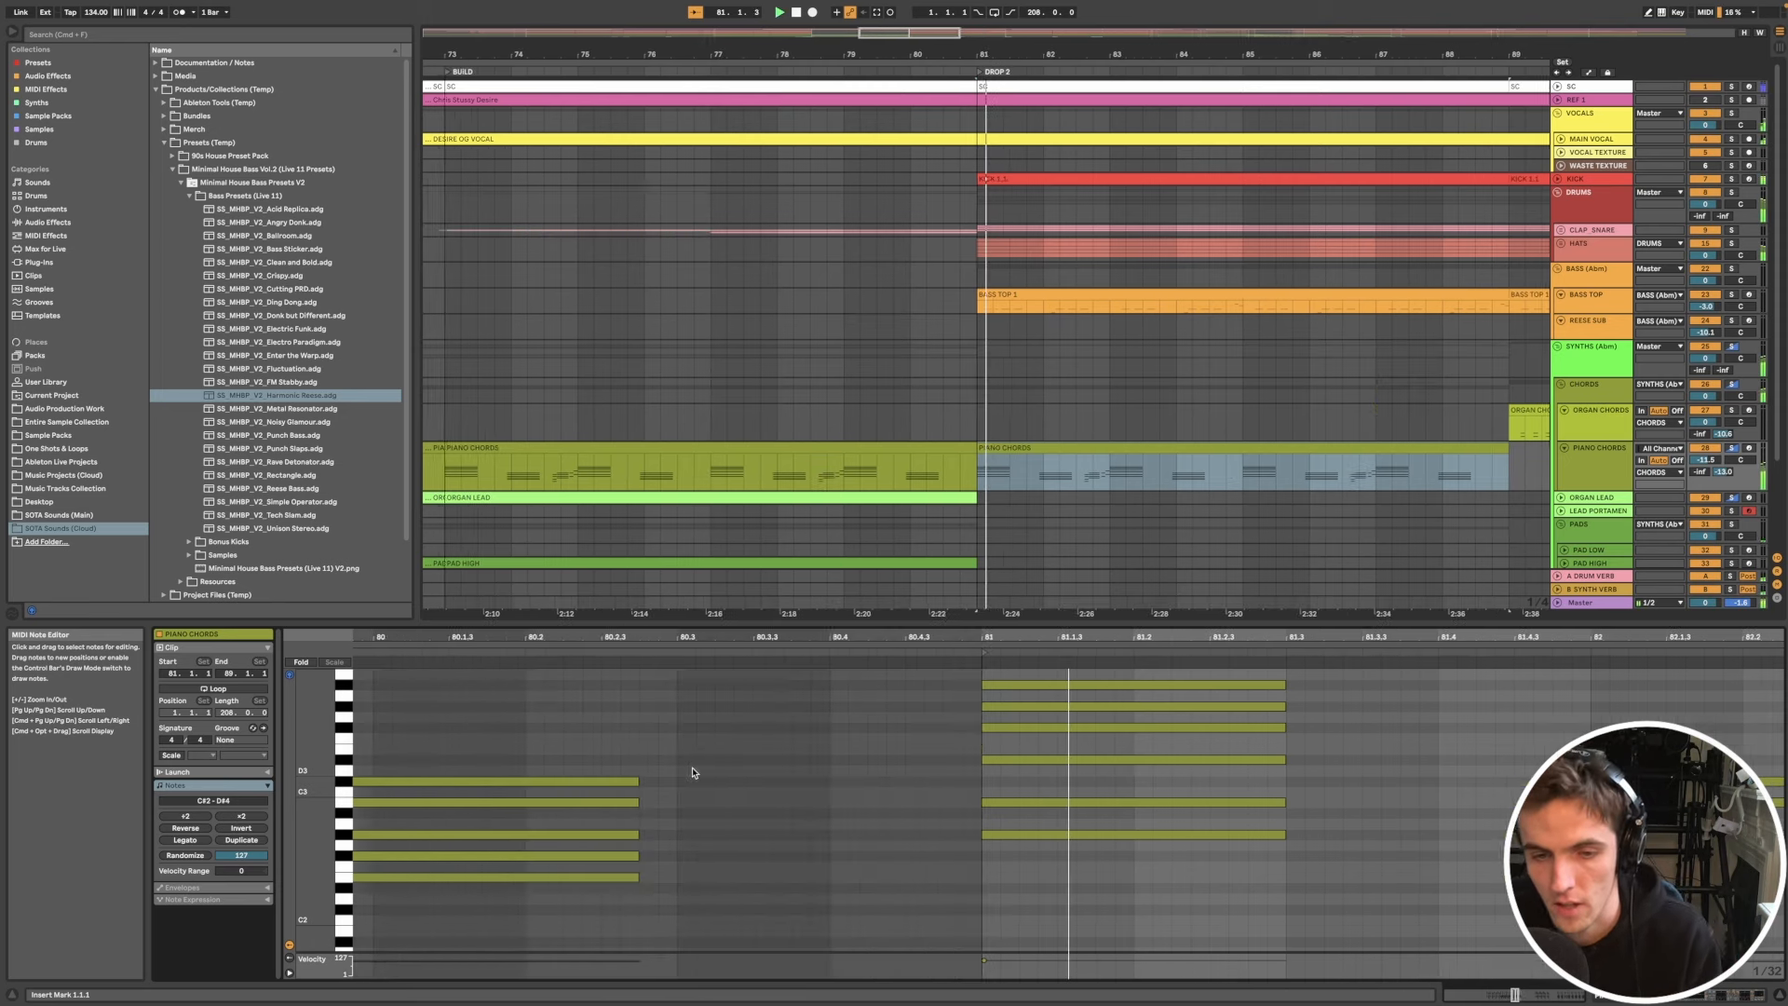
{"action": "scroll", "coordinate": [1138, 737], "scroll_direction": "down", "scroll_amount": 2}
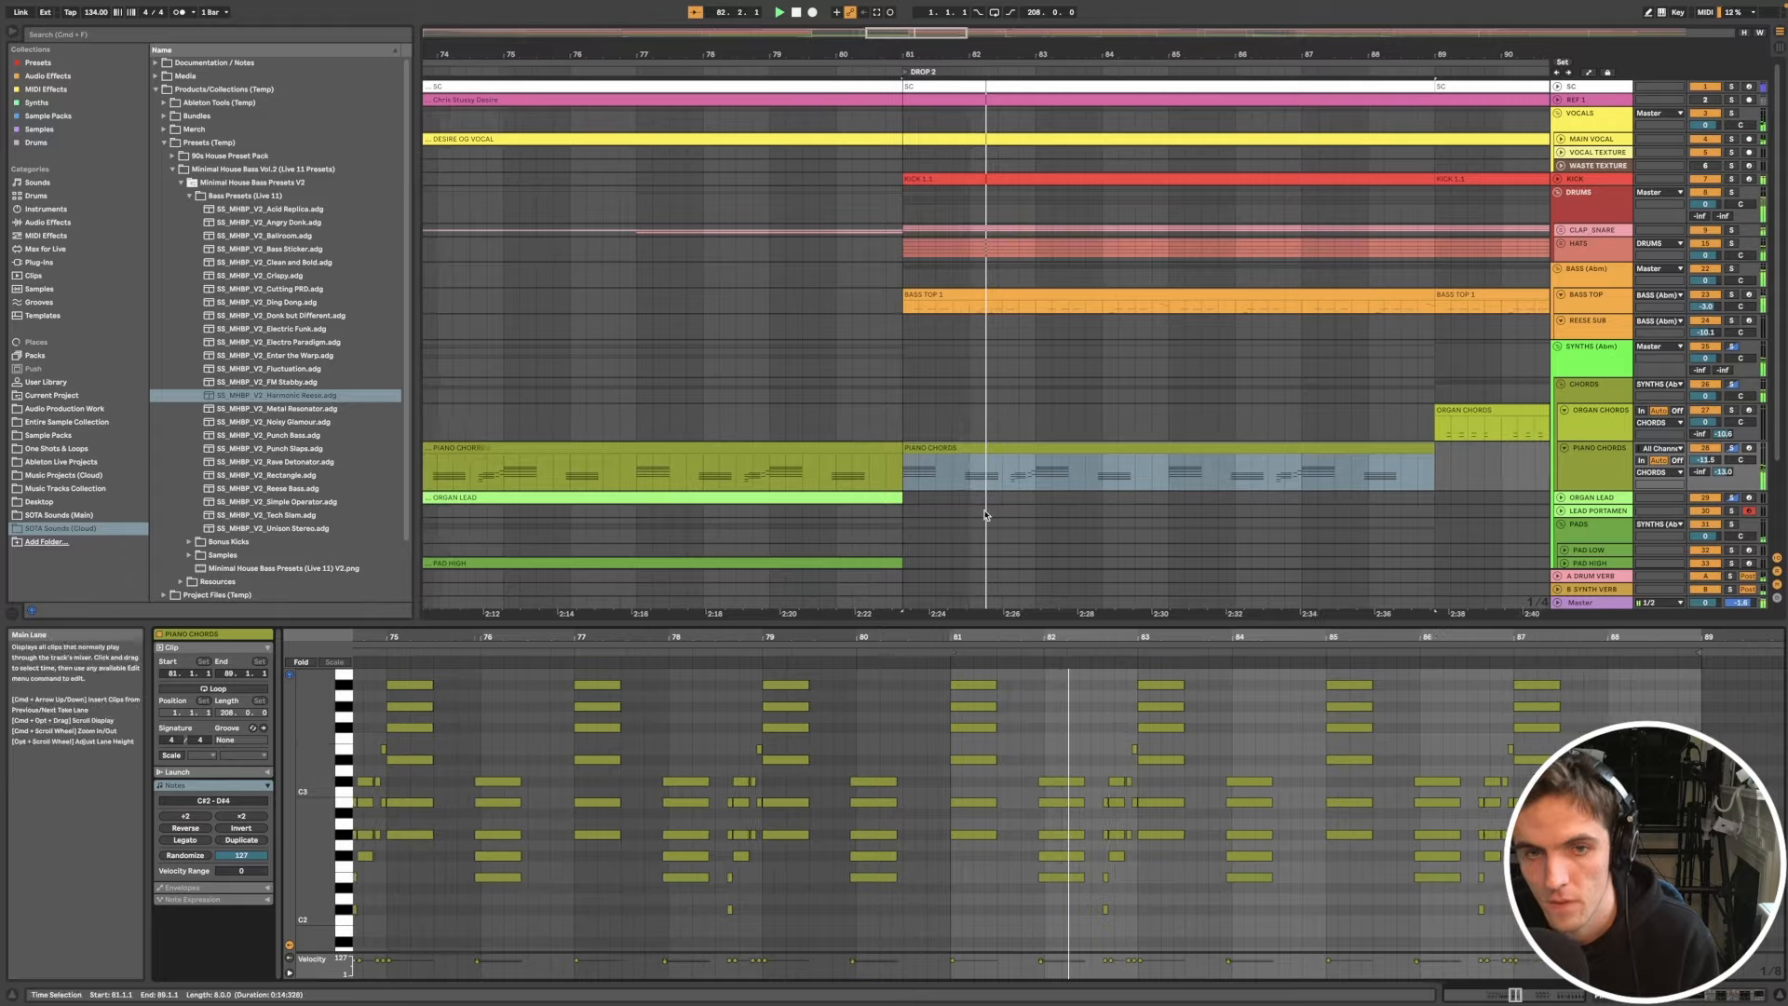
{"action": "scroll", "coordinate": [985, 548], "scroll_direction": "up", "scroll_amount": 5}
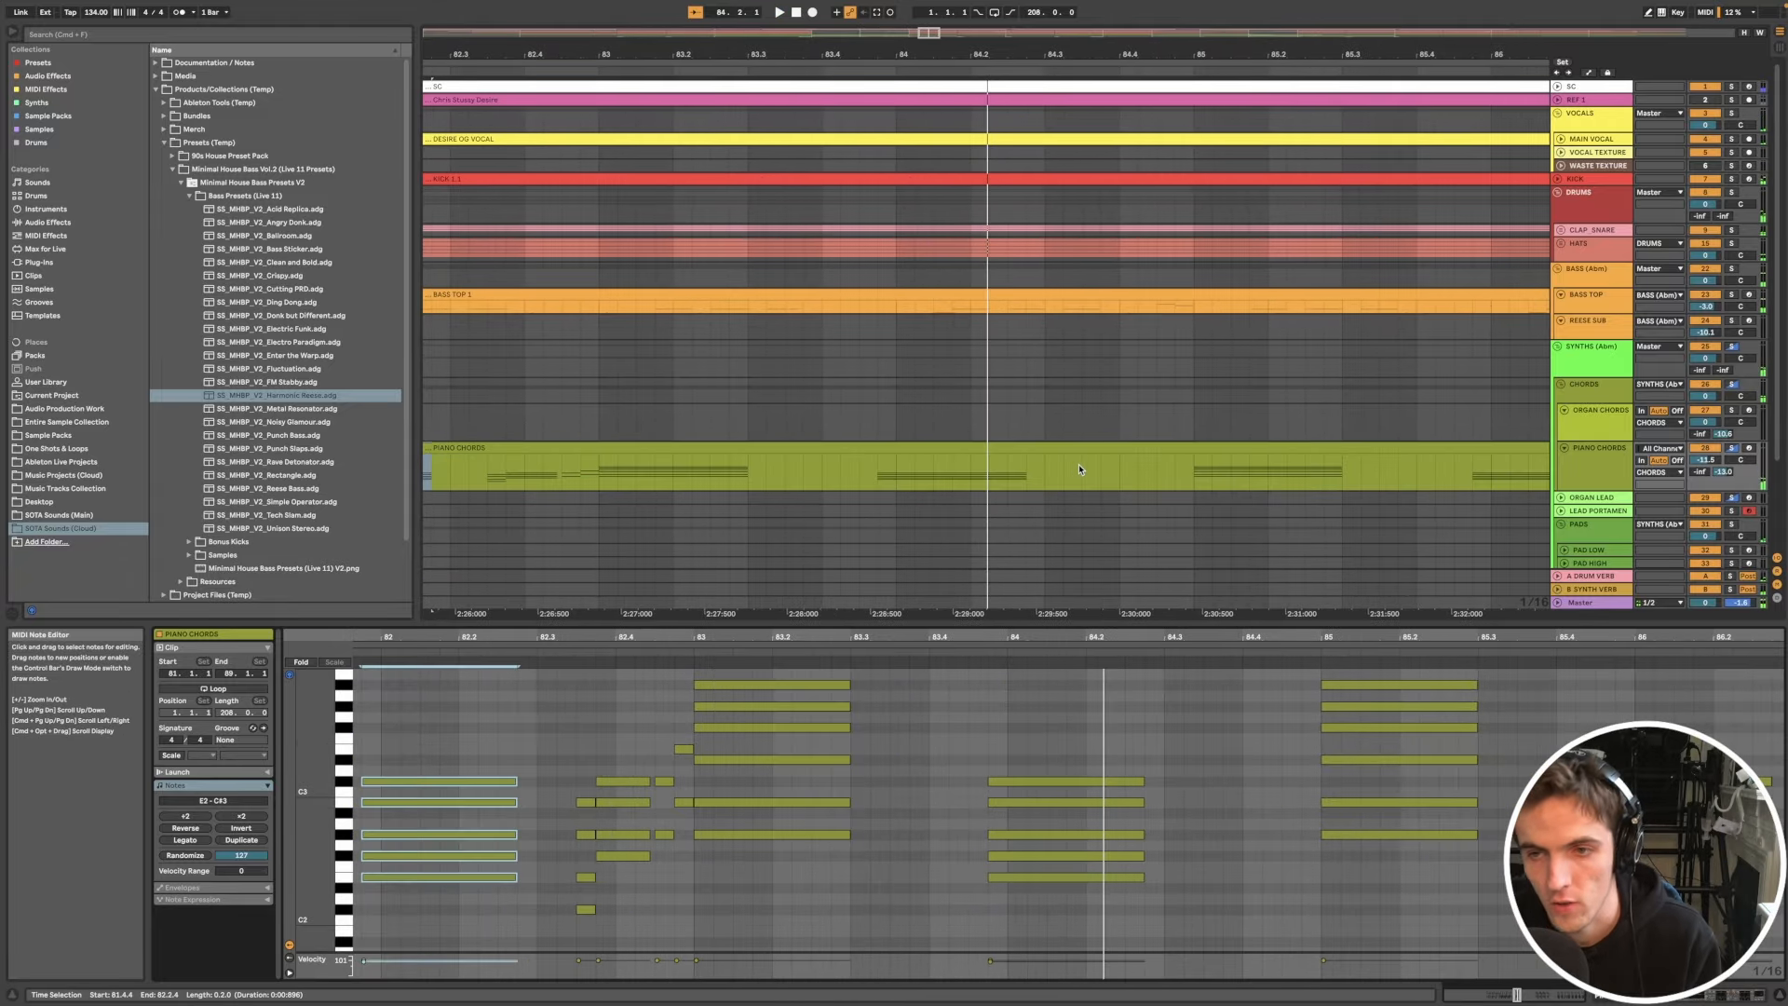
{"action": "scroll", "coordinate": [1086, 469], "scroll_direction": "down", "scroll_amount": 4}
{"action": "scroll", "coordinate": [1086, 470], "scroll_direction": "down", "scroll_amount": 5}
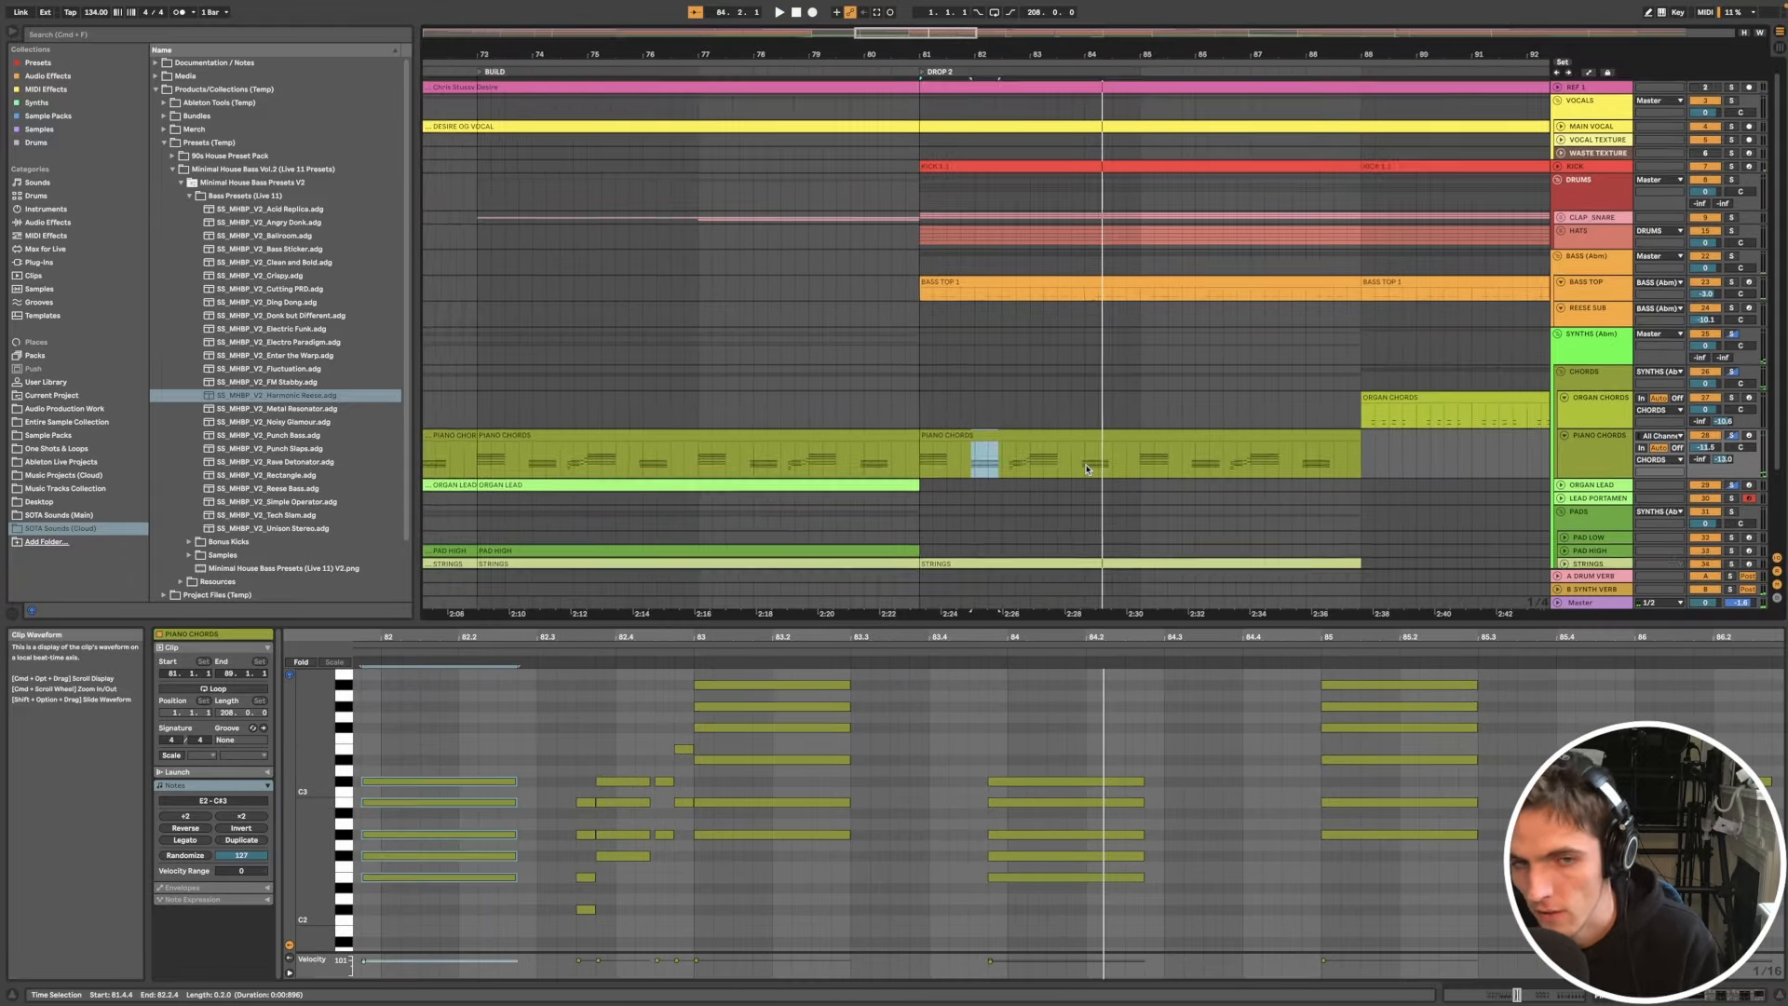
{"action": "scroll", "coordinate": [1108, 480], "scroll_direction": "down", "scroll_amount": 2}
{"action": "scroll", "coordinate": [1121, 485], "scroll_direction": "right", "scroll_amount": 2}
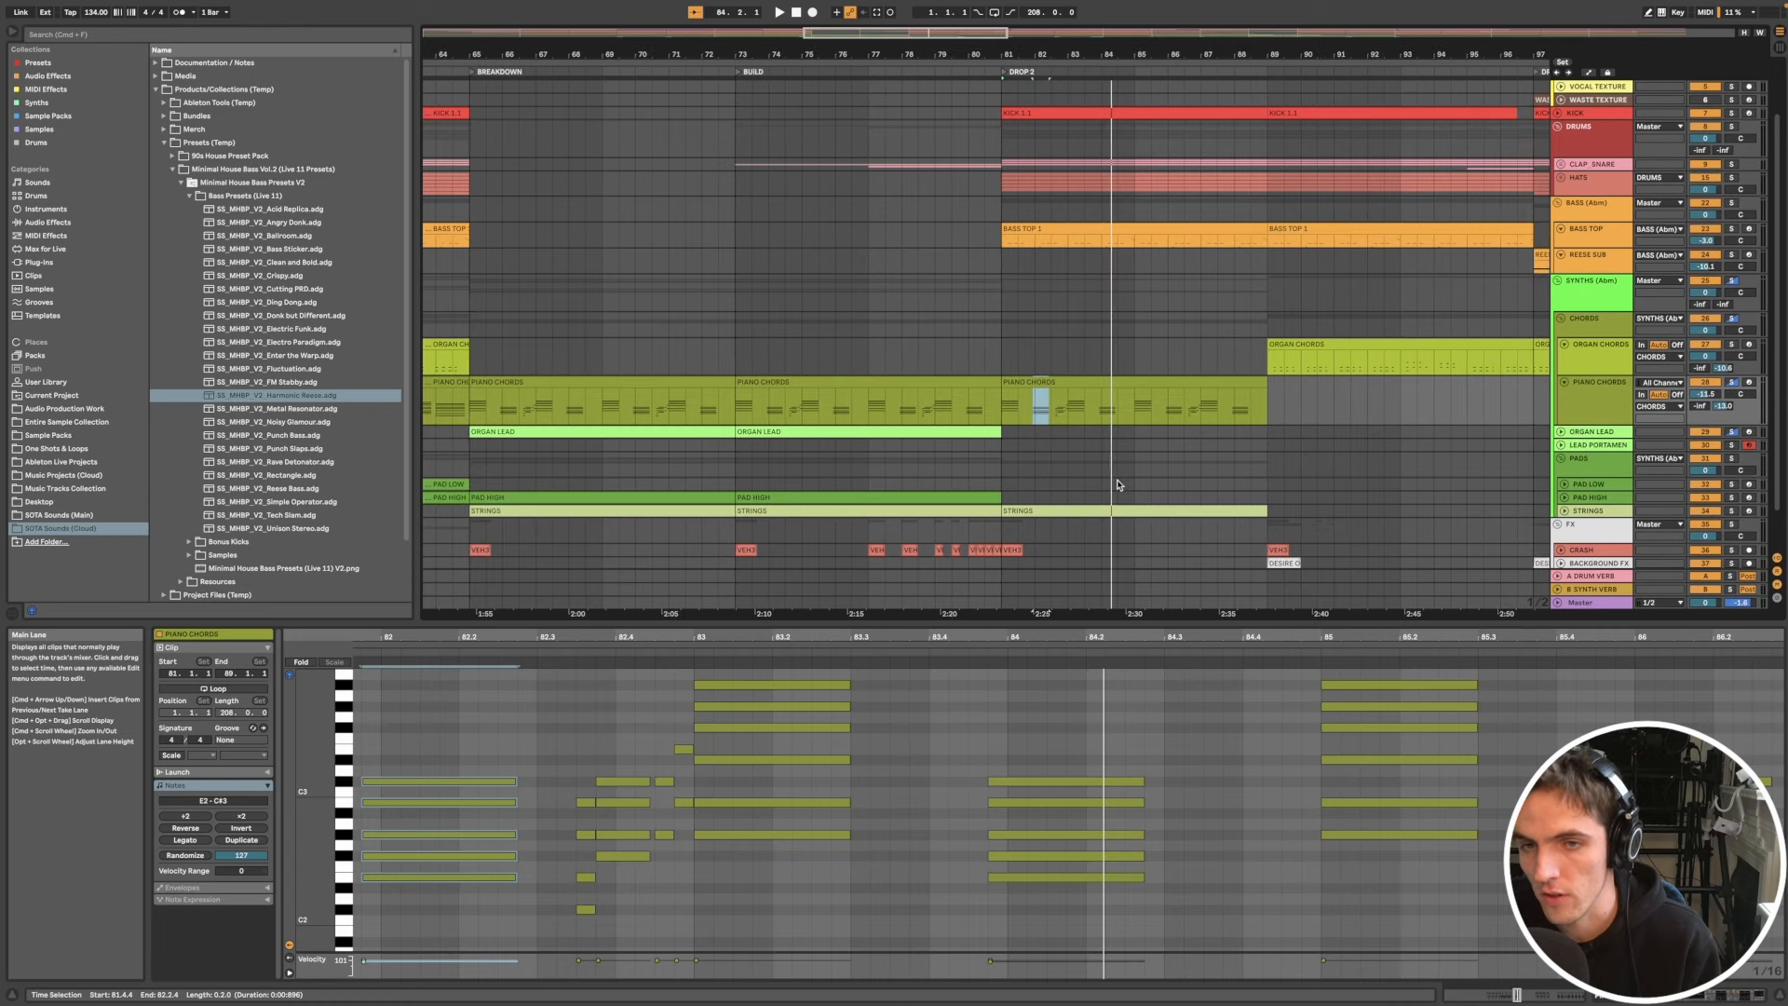
{"action": "scroll", "coordinate": [1118, 484], "scroll_direction": "right", "scroll_amount": 4}
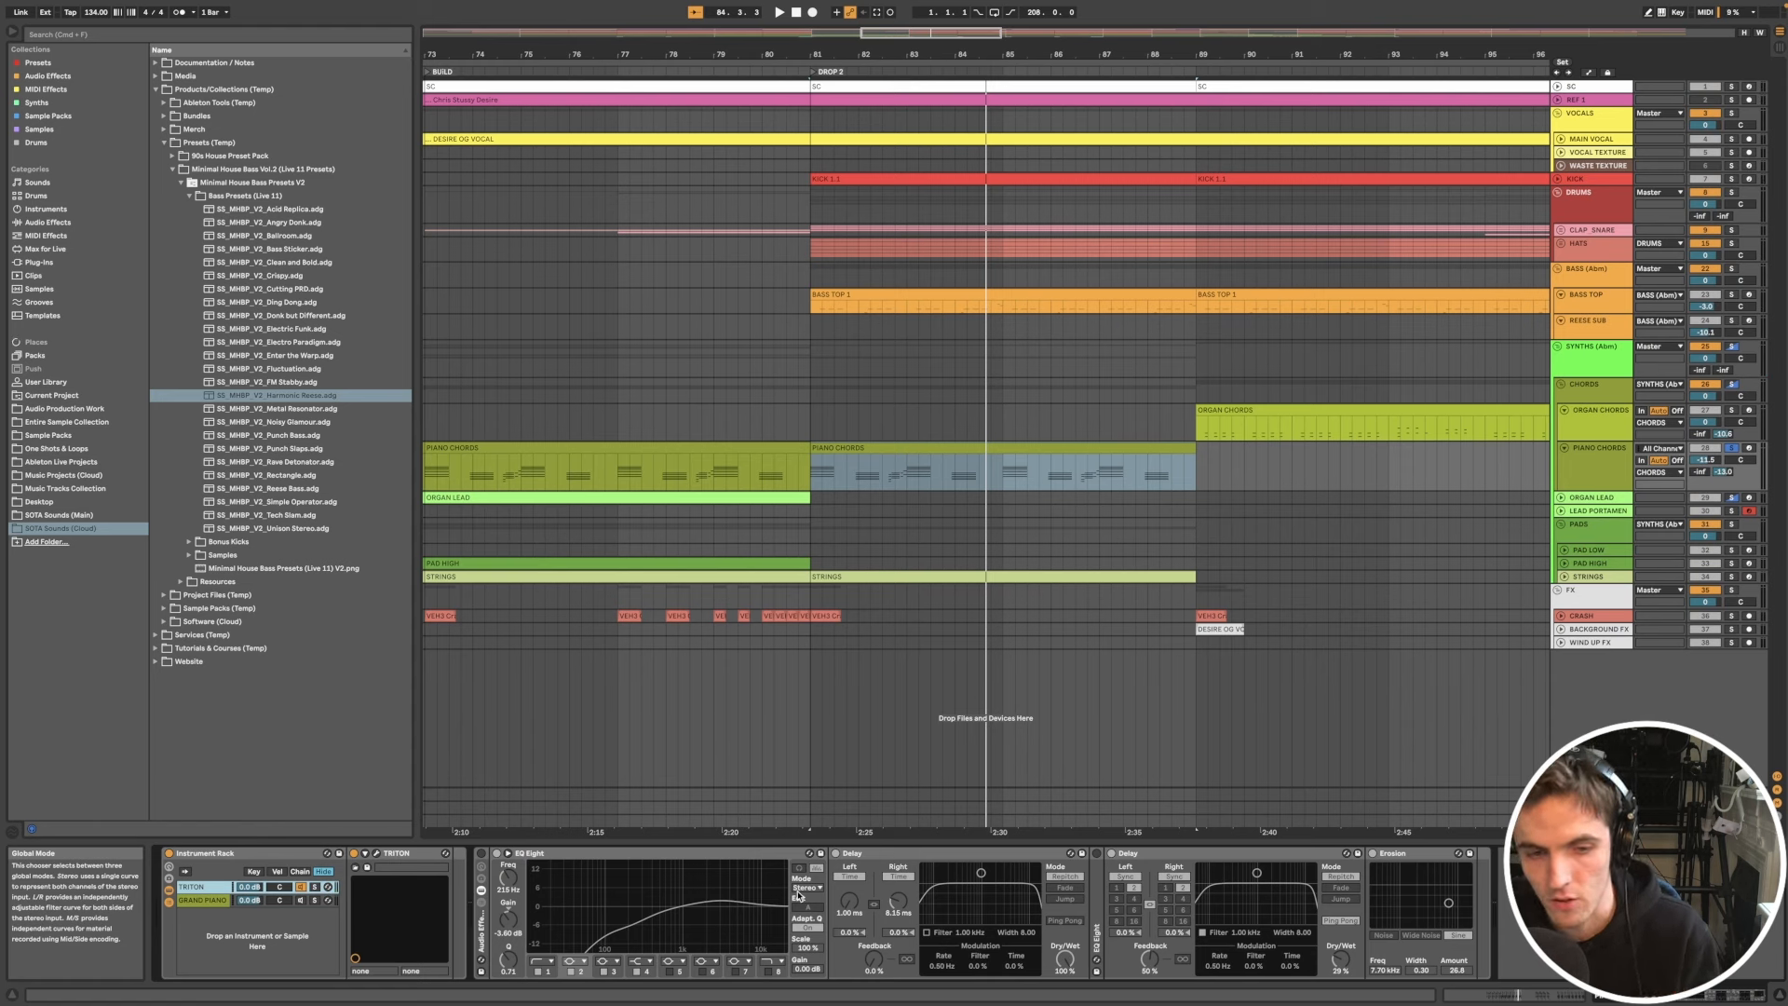
Step: Audition the piano chords with EQ Eight bypassed and re-enabled, and examine the two Delay effects that follow it
{"action": "left_click", "coordinate": [479, 855]}
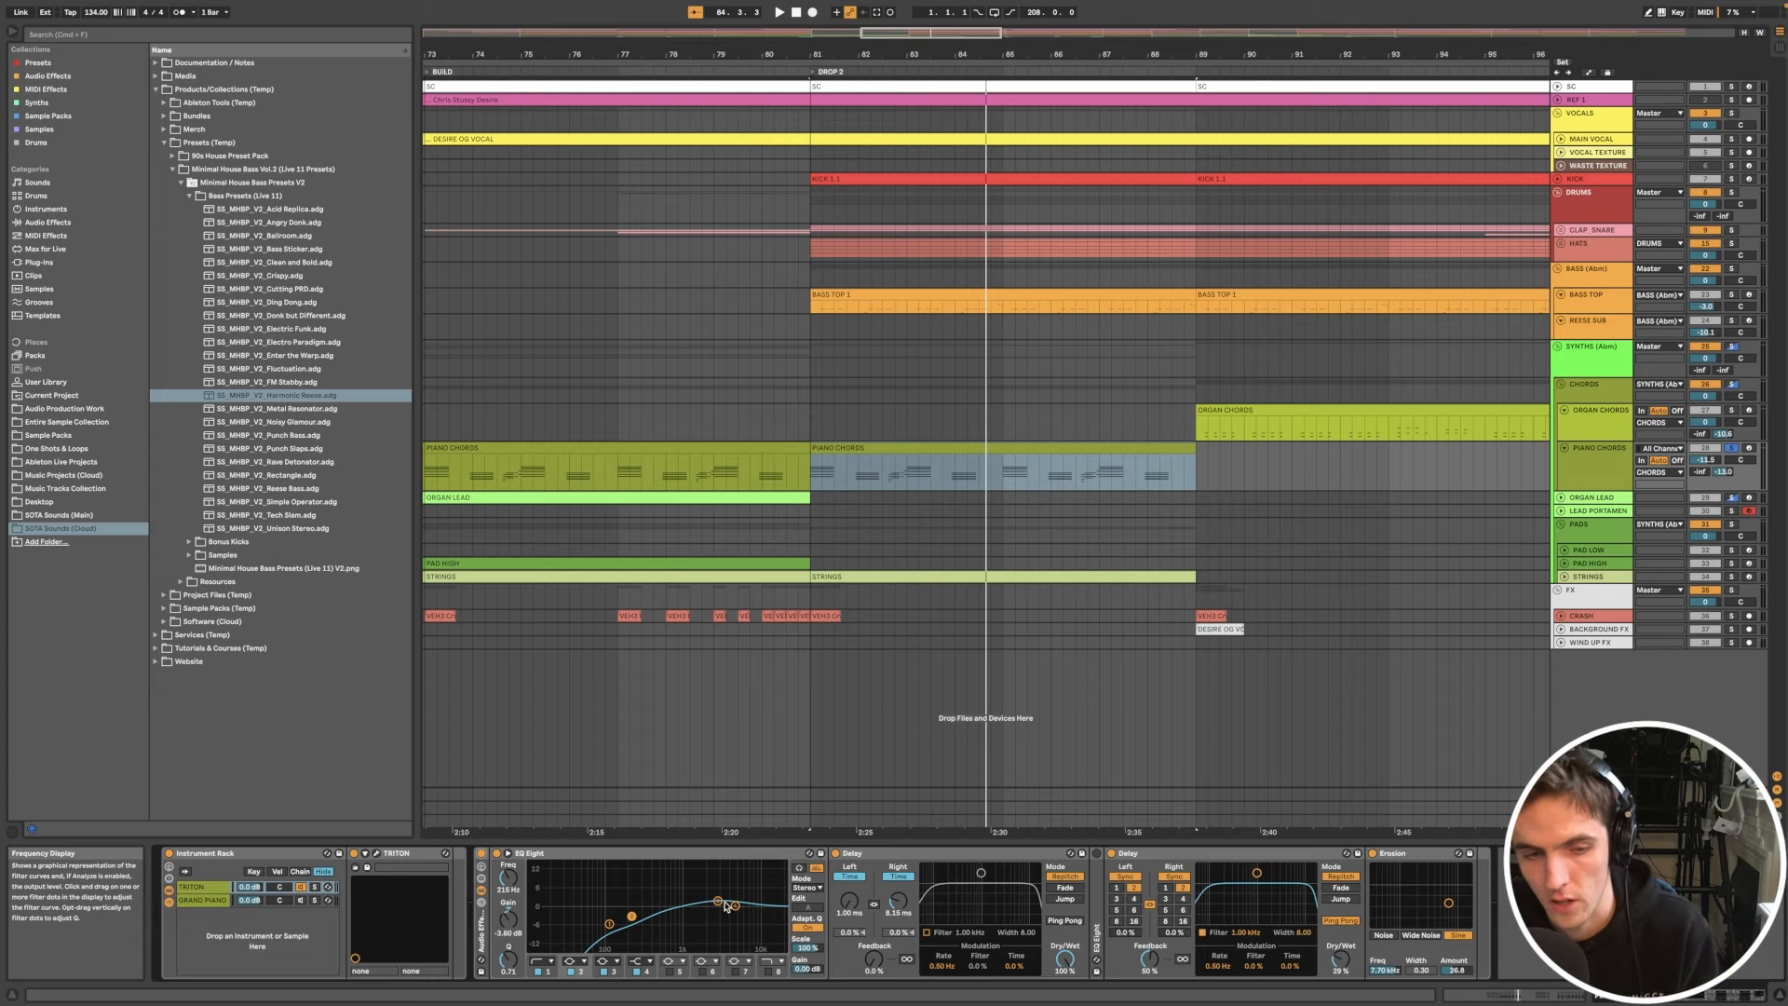
{"action": "key", "text": "space"}
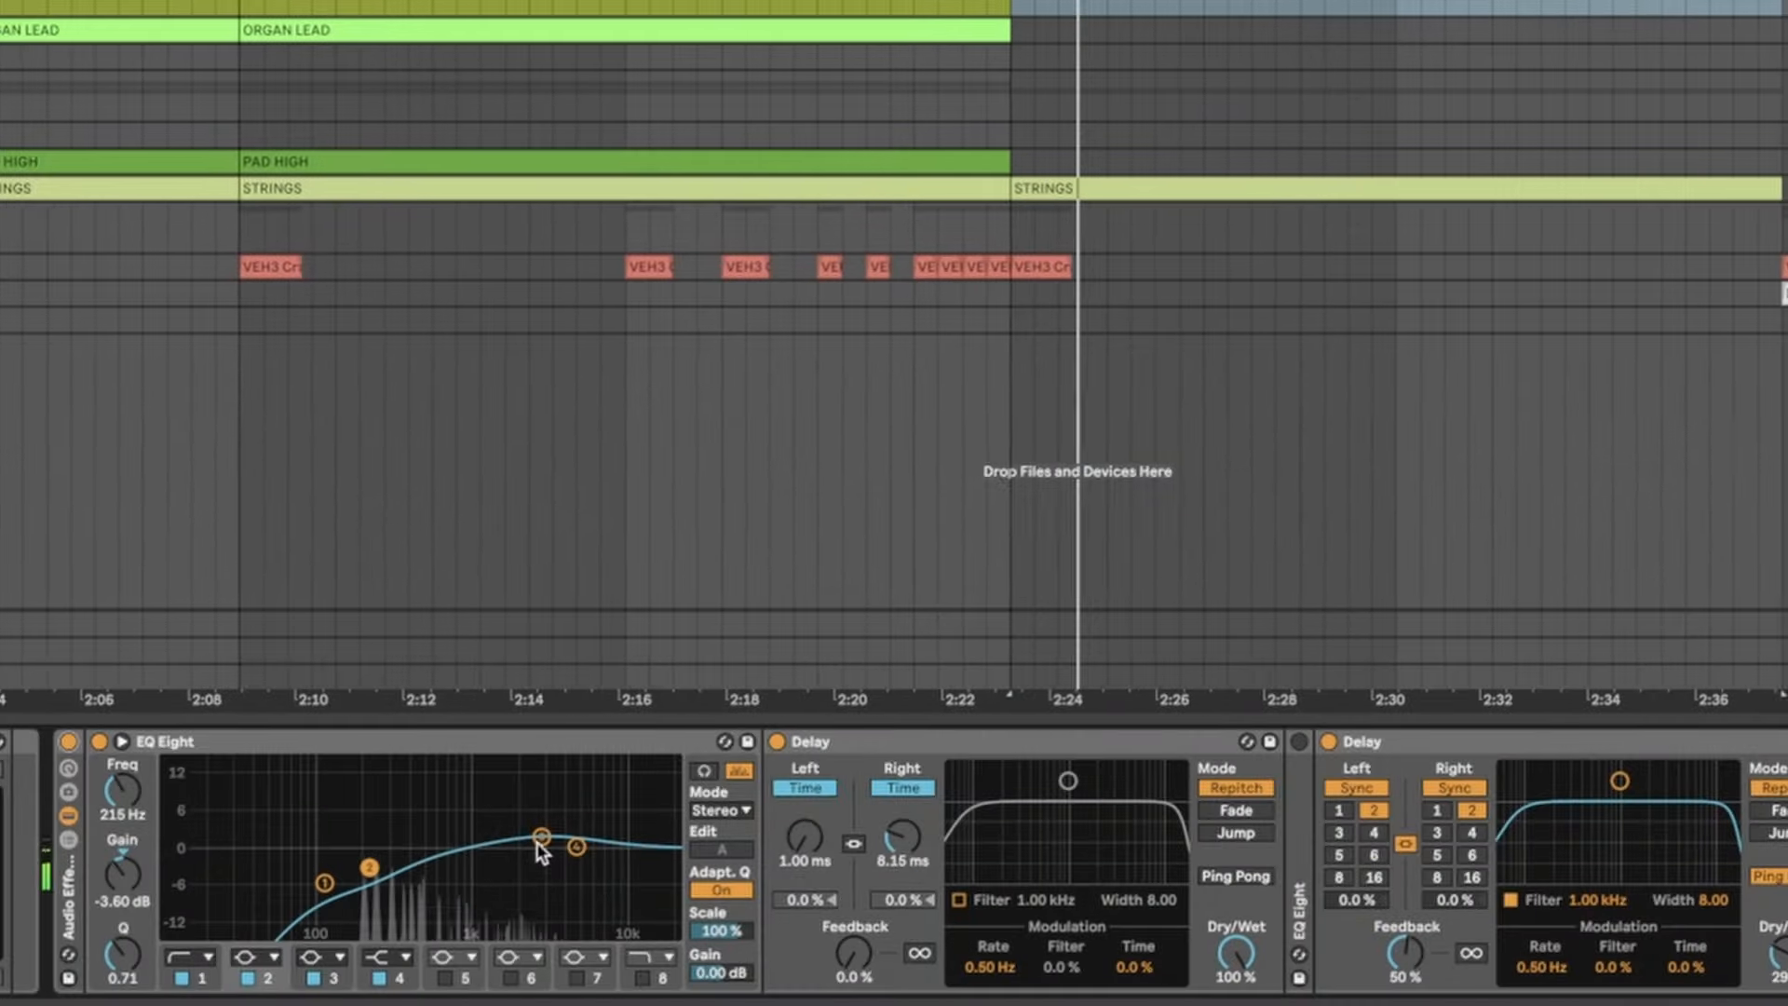
{"action": "left_click", "coordinate": [99, 741]}
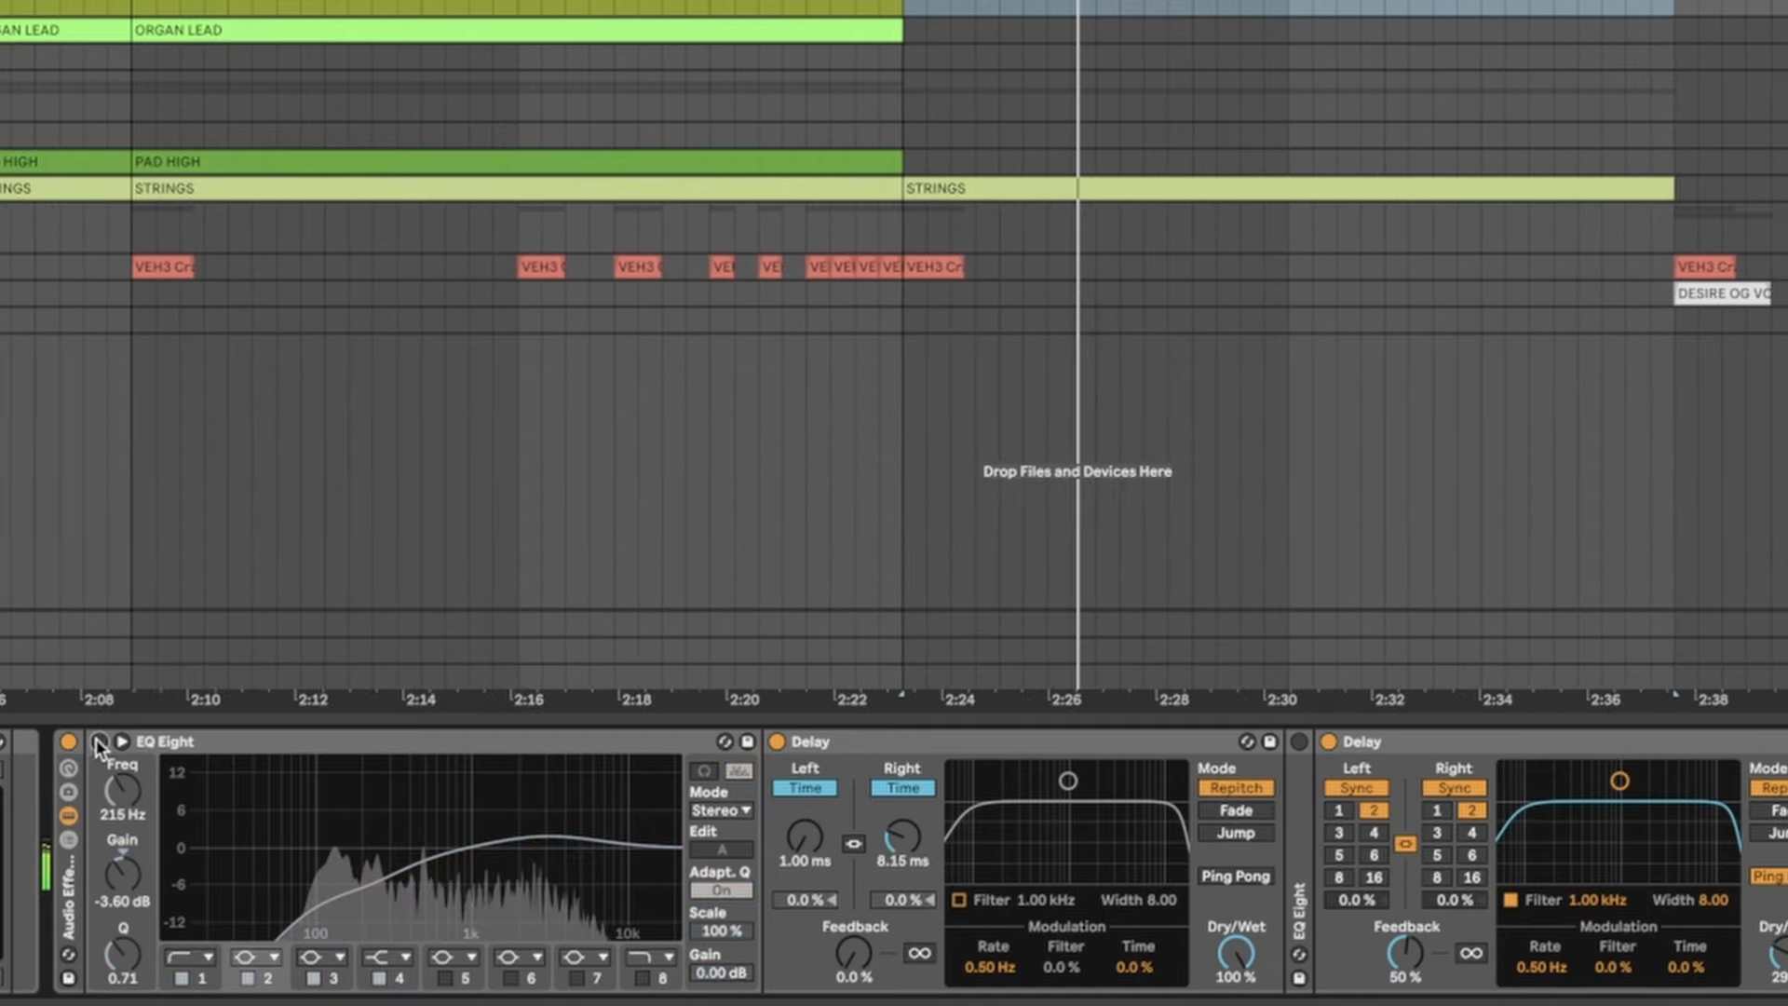
{"action": "left_click", "coordinate": [99, 741]}
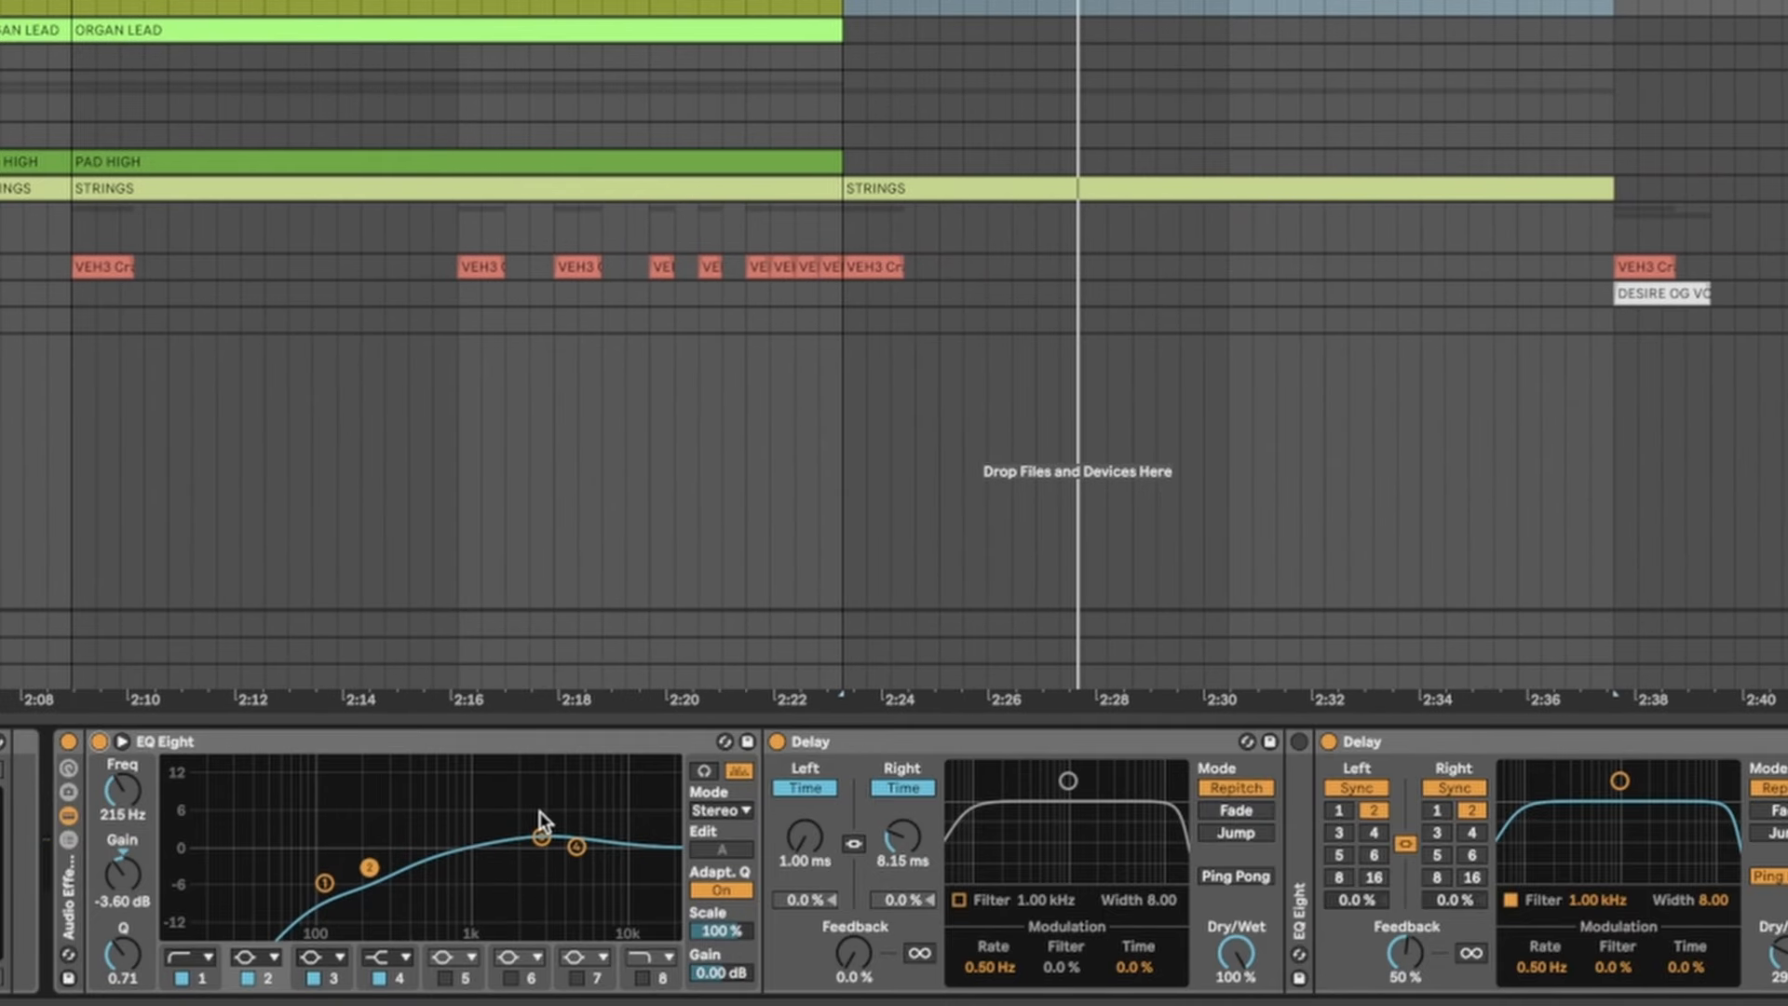
{"action": "key", "text": "space"}
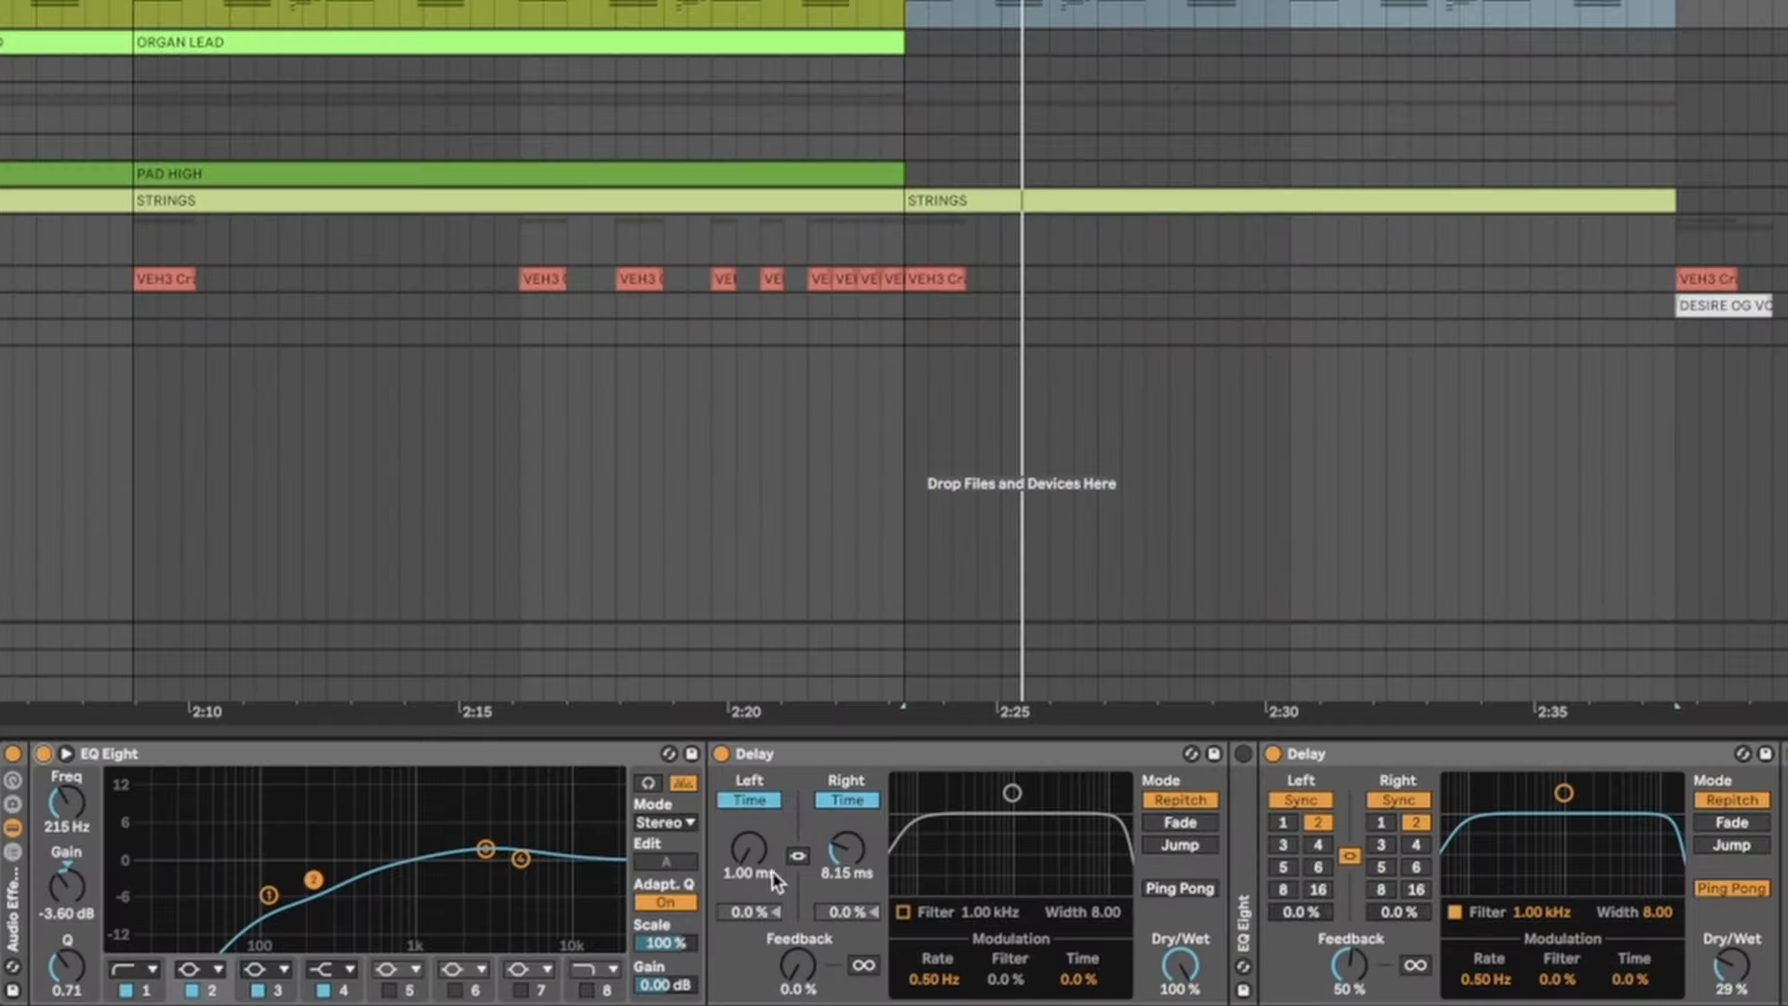
{"action": "key", "text": "space"}
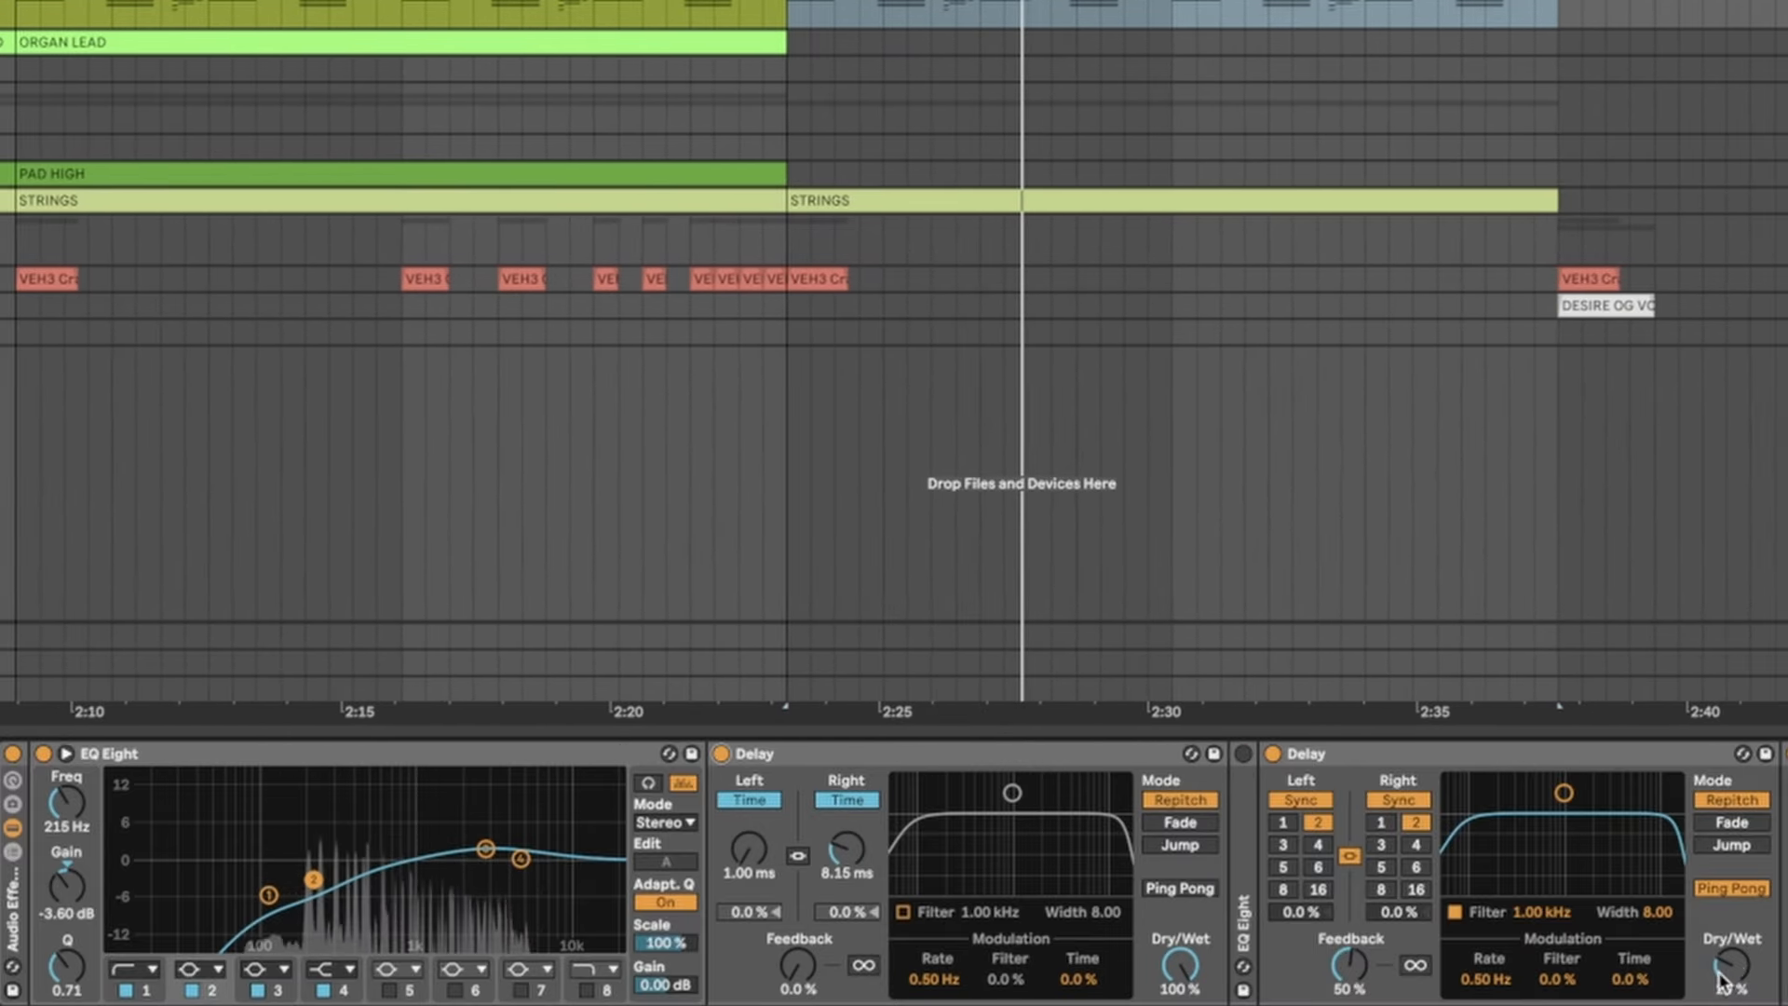
Step: Audition the PIANO CHORDS clip in the second BUILD section from bar 137 and again from bar 141
{"action": "scroll", "coordinate": [1693, 881], "scroll_direction": "right", "scroll_amount": 3}
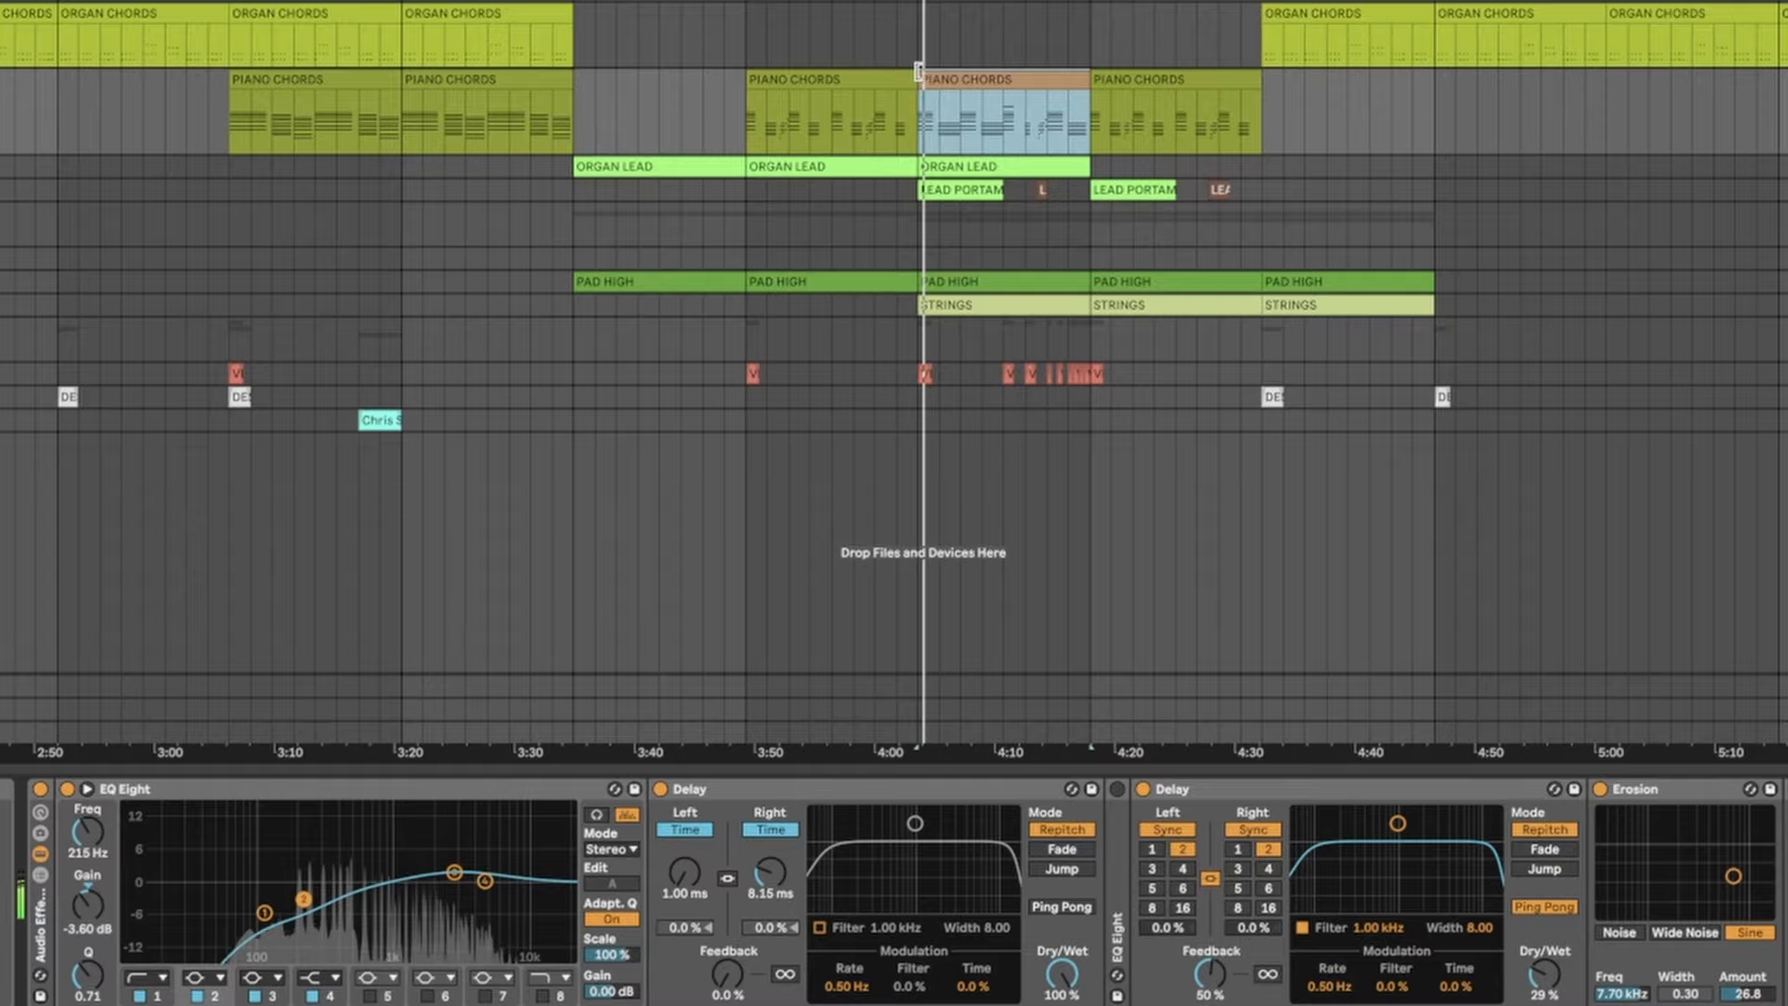
{"action": "scroll", "coordinate": [1070, 54], "scroll_direction": "up", "scroll_amount": 5}
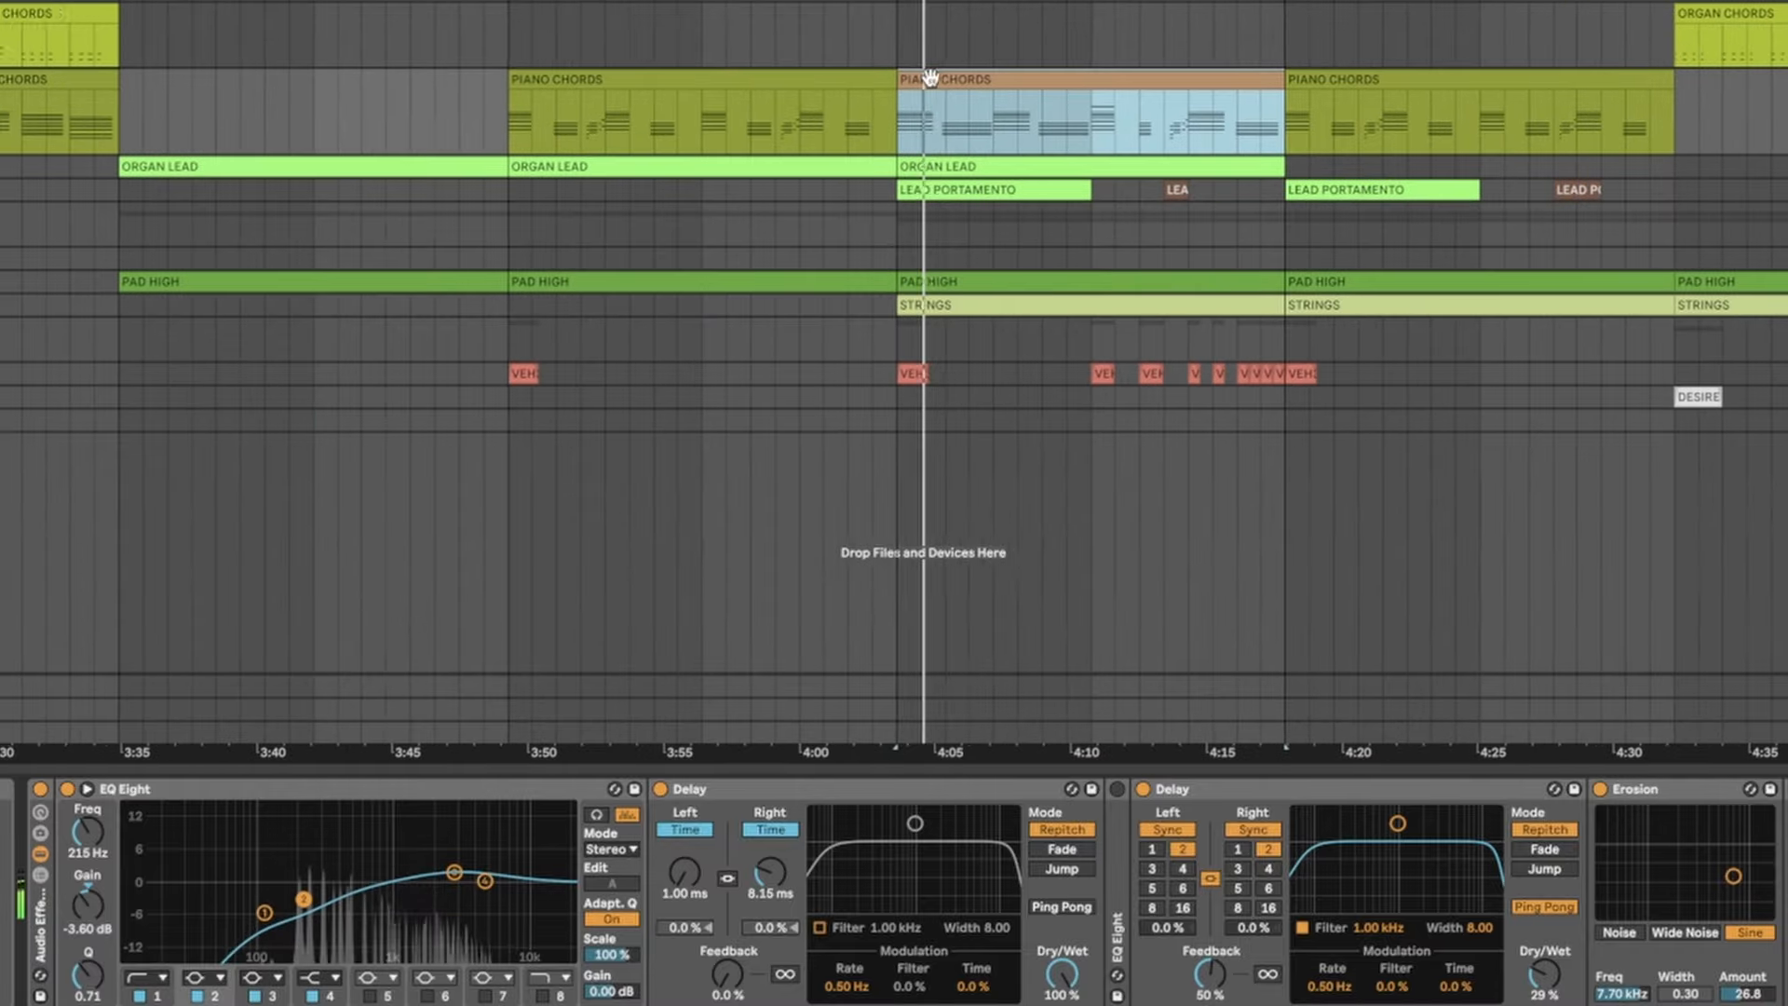
{"action": "left_click", "coordinate": [1051, 139]}
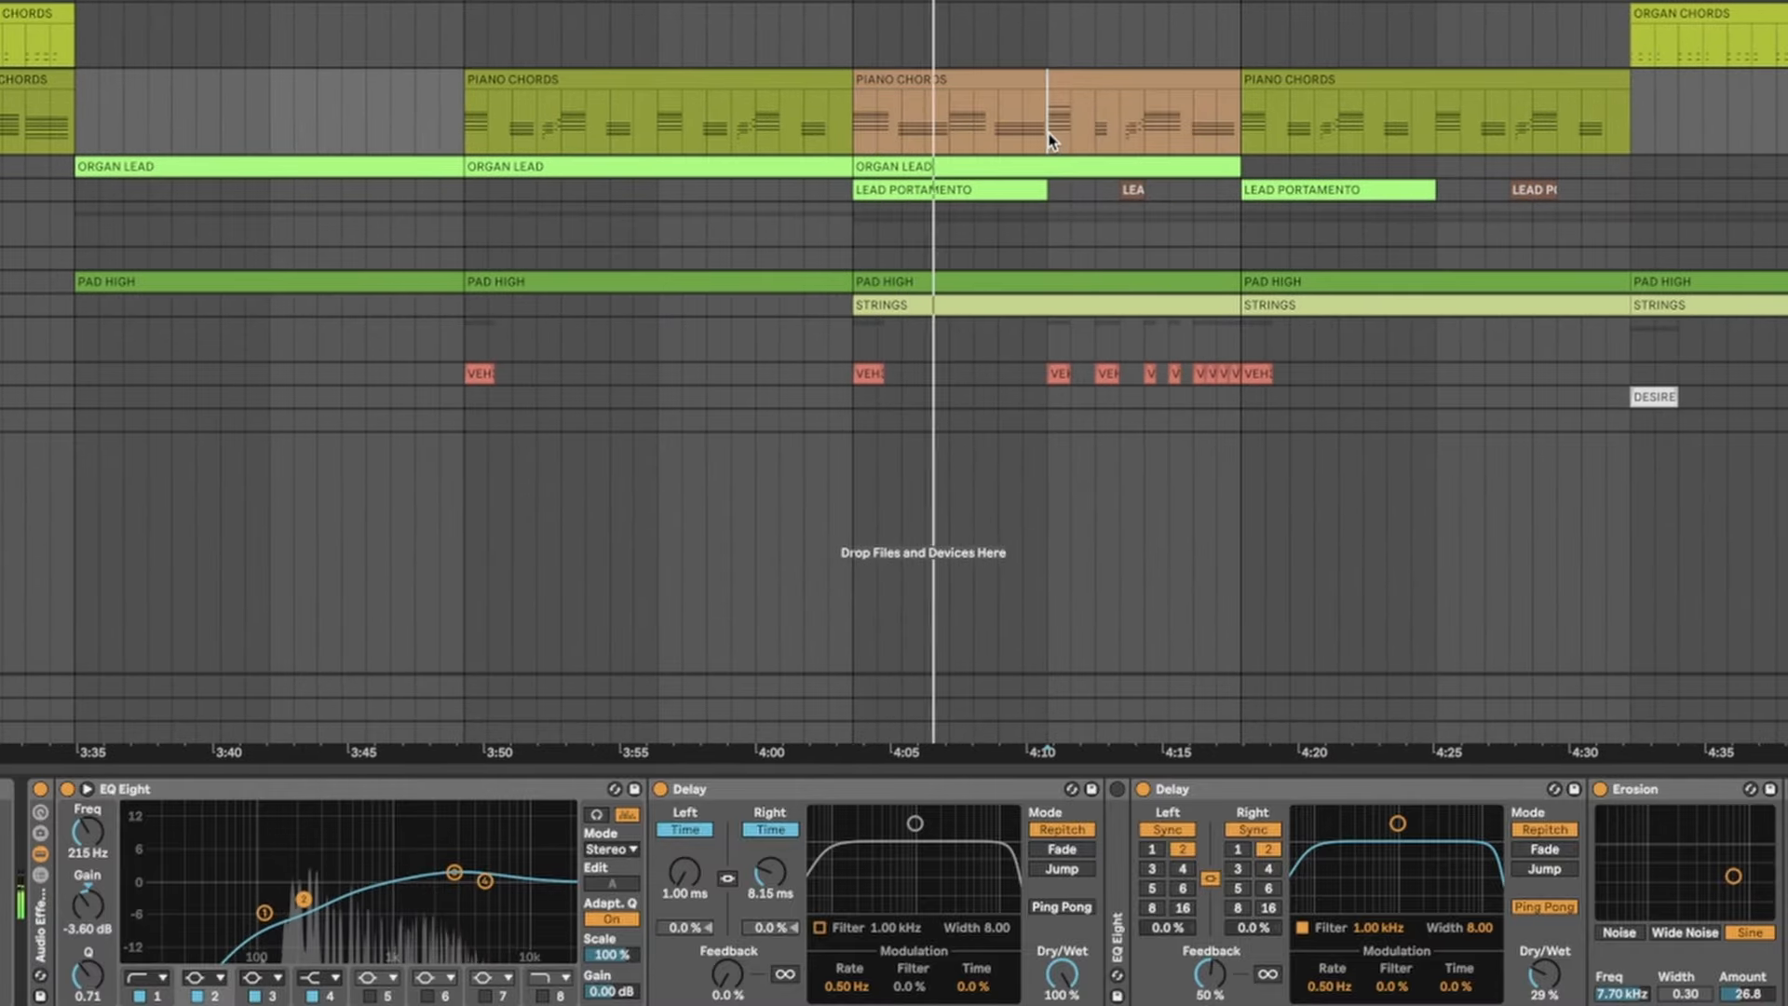
{"action": "key", "text": "space"}
{"action": "key", "text": "space"}
{"action": "scroll", "coordinate": [1046, 132], "scroll_direction": "down", "scroll_amount": 5}
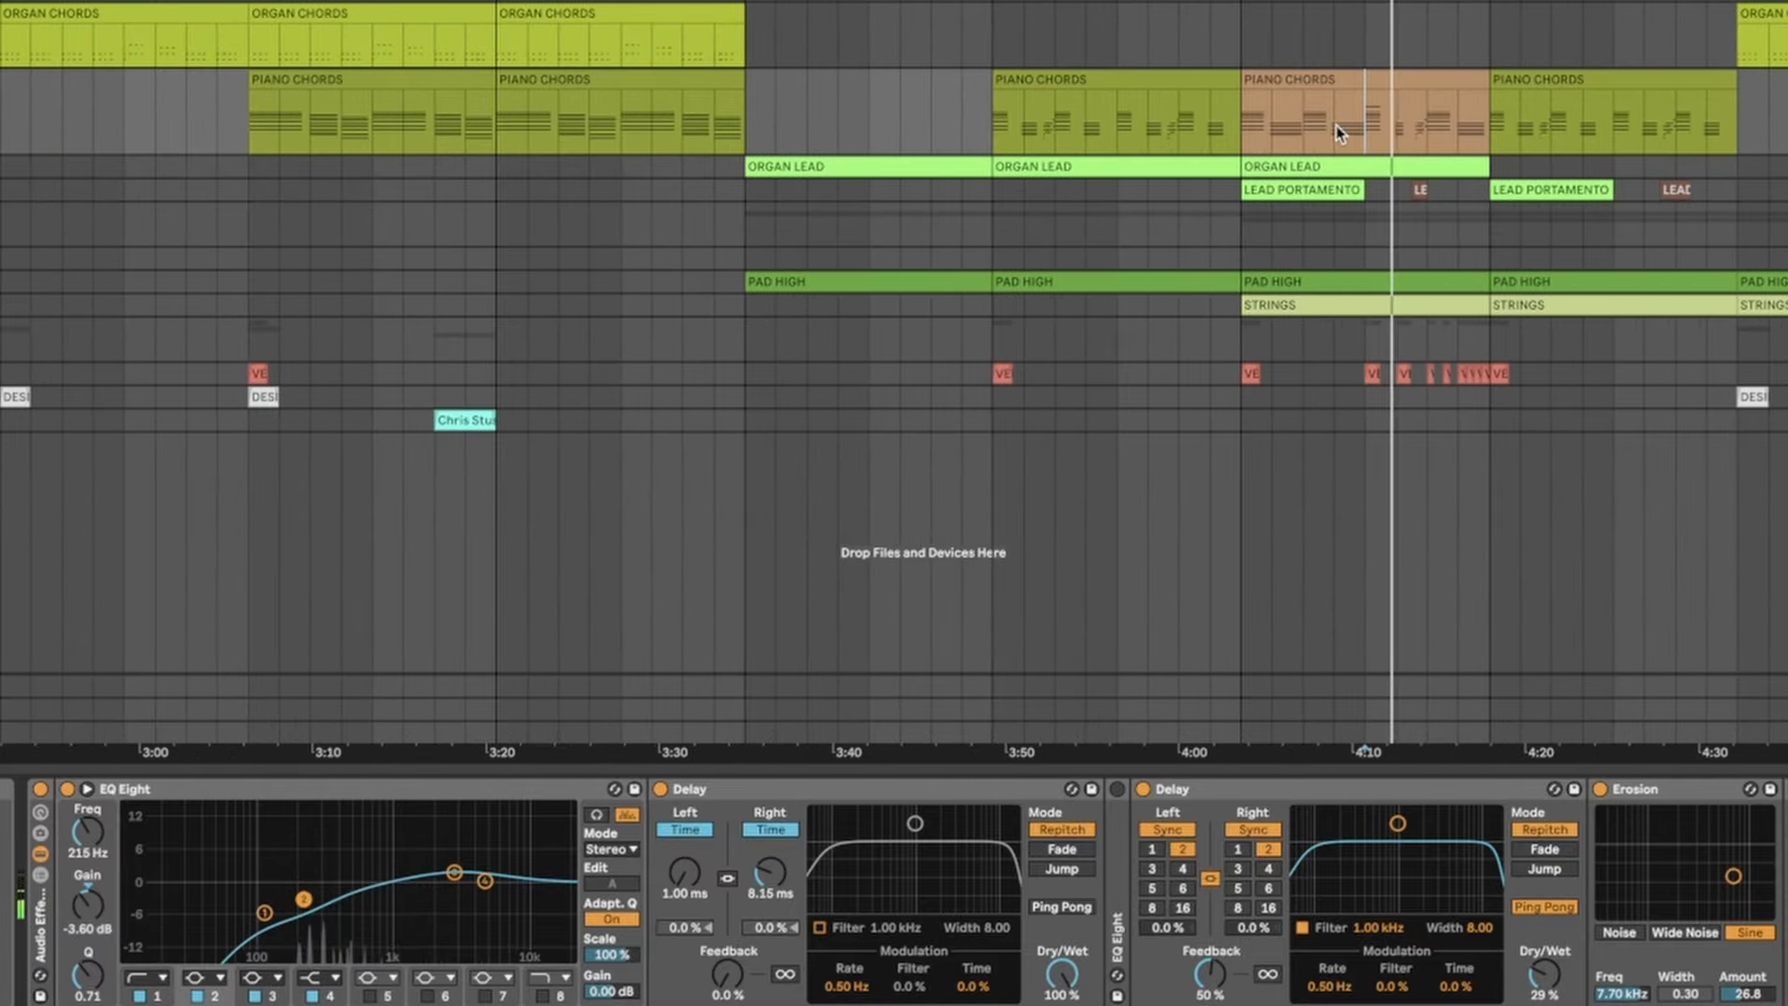
{"action": "scroll", "coordinate": [1432, 130], "scroll_direction": "up", "scroll_amount": 5}
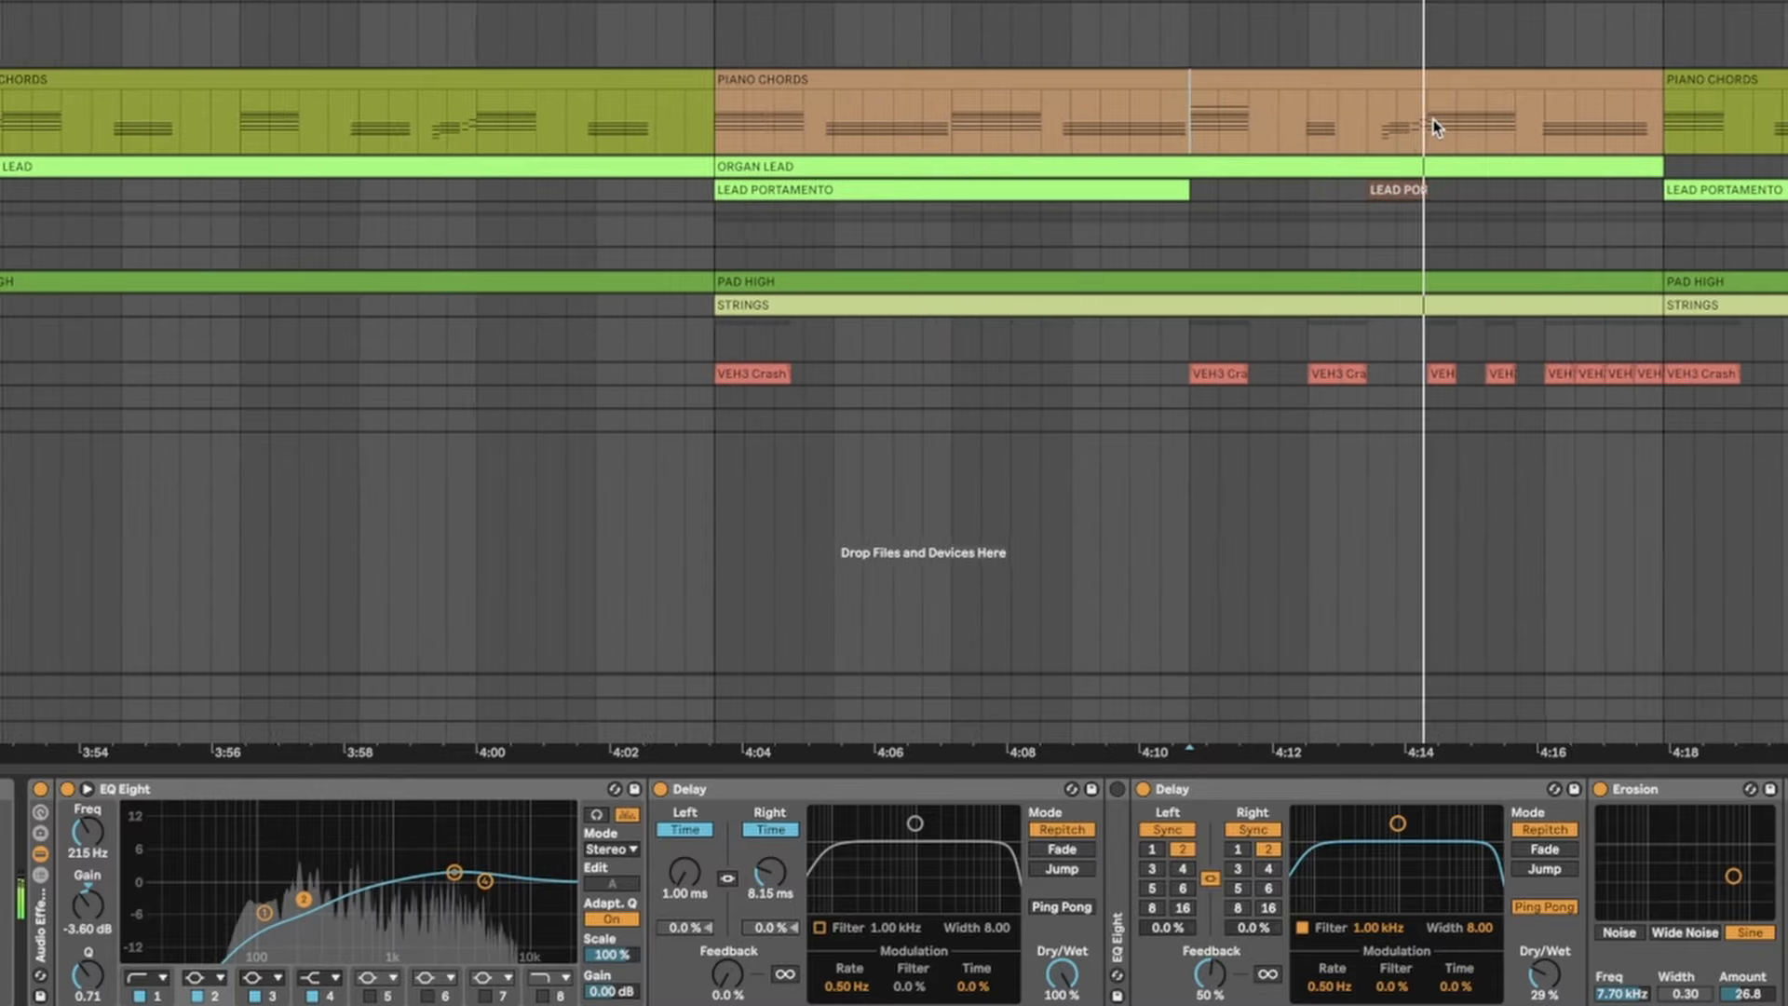
{"action": "scroll", "coordinate": [1436, 126], "scroll_direction": "down", "scroll_amount": 4}
Step: Fold the PIANO CHORDS track and unfold the LEAD PORTAMENTO track in the arrangement
{"action": "scroll", "coordinate": [1434, 126], "scroll_direction": "down", "scroll_amount": 6}
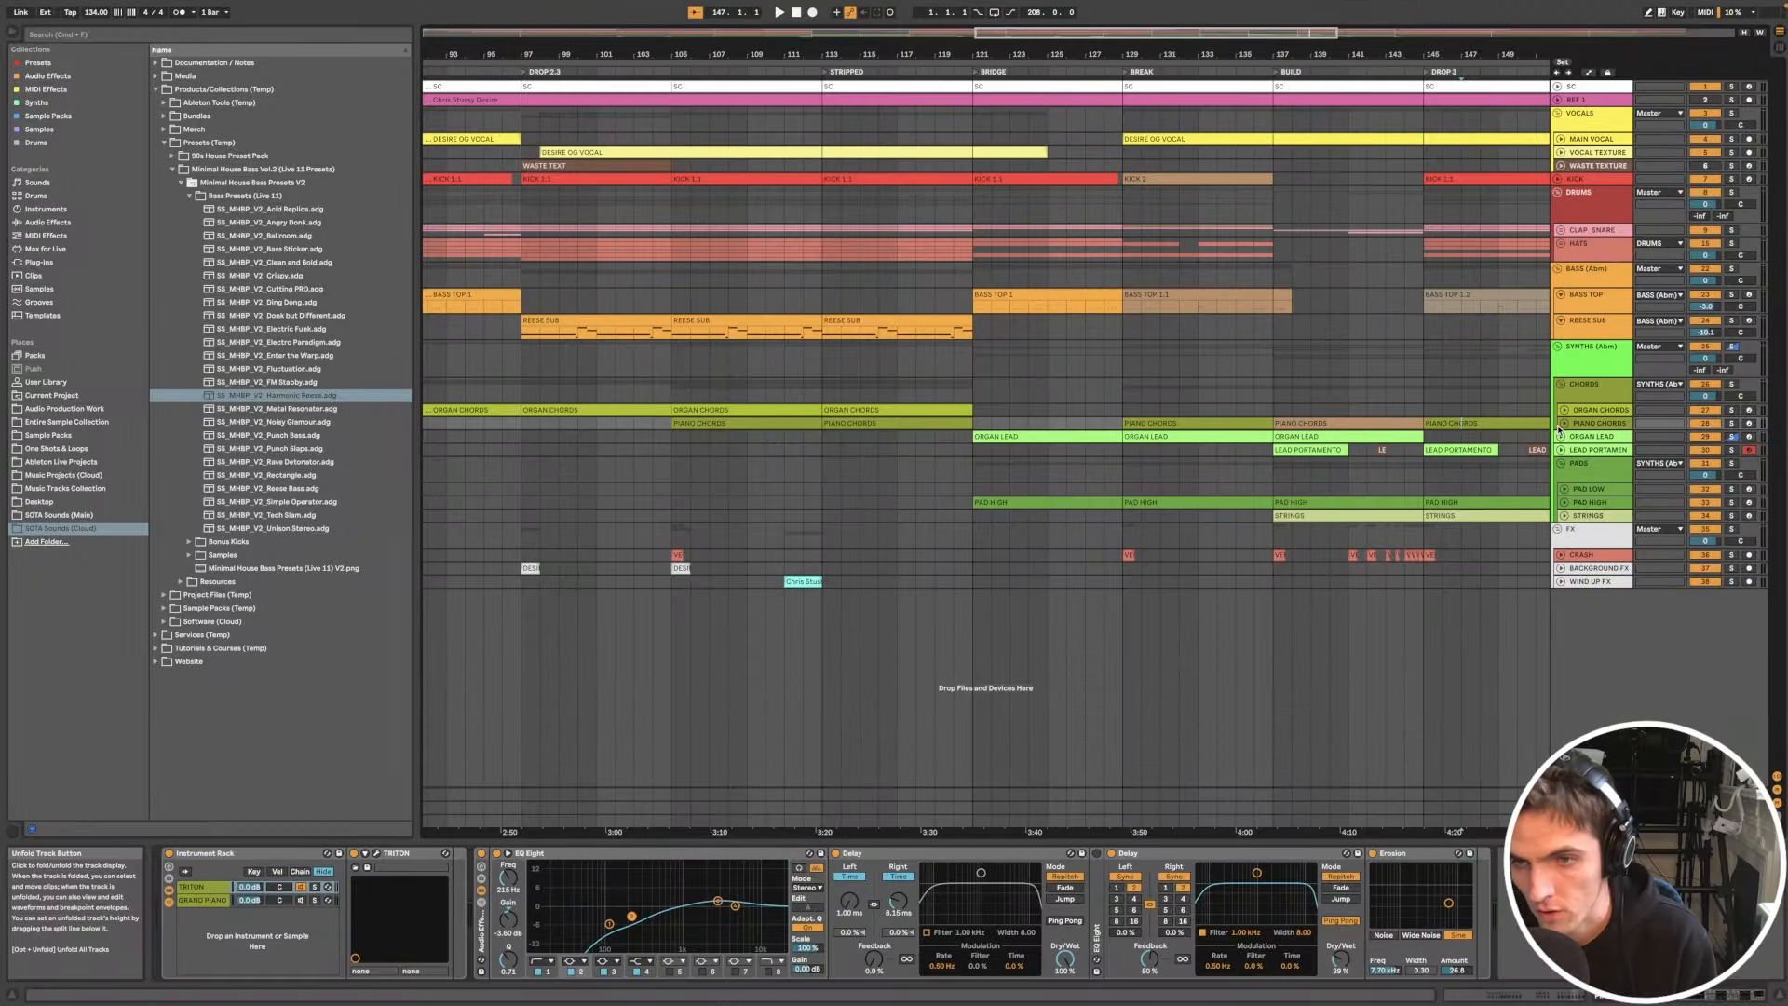
{"action": "scroll", "coordinate": [1137, 509], "scroll_direction": "down", "scroll_amount": 8}
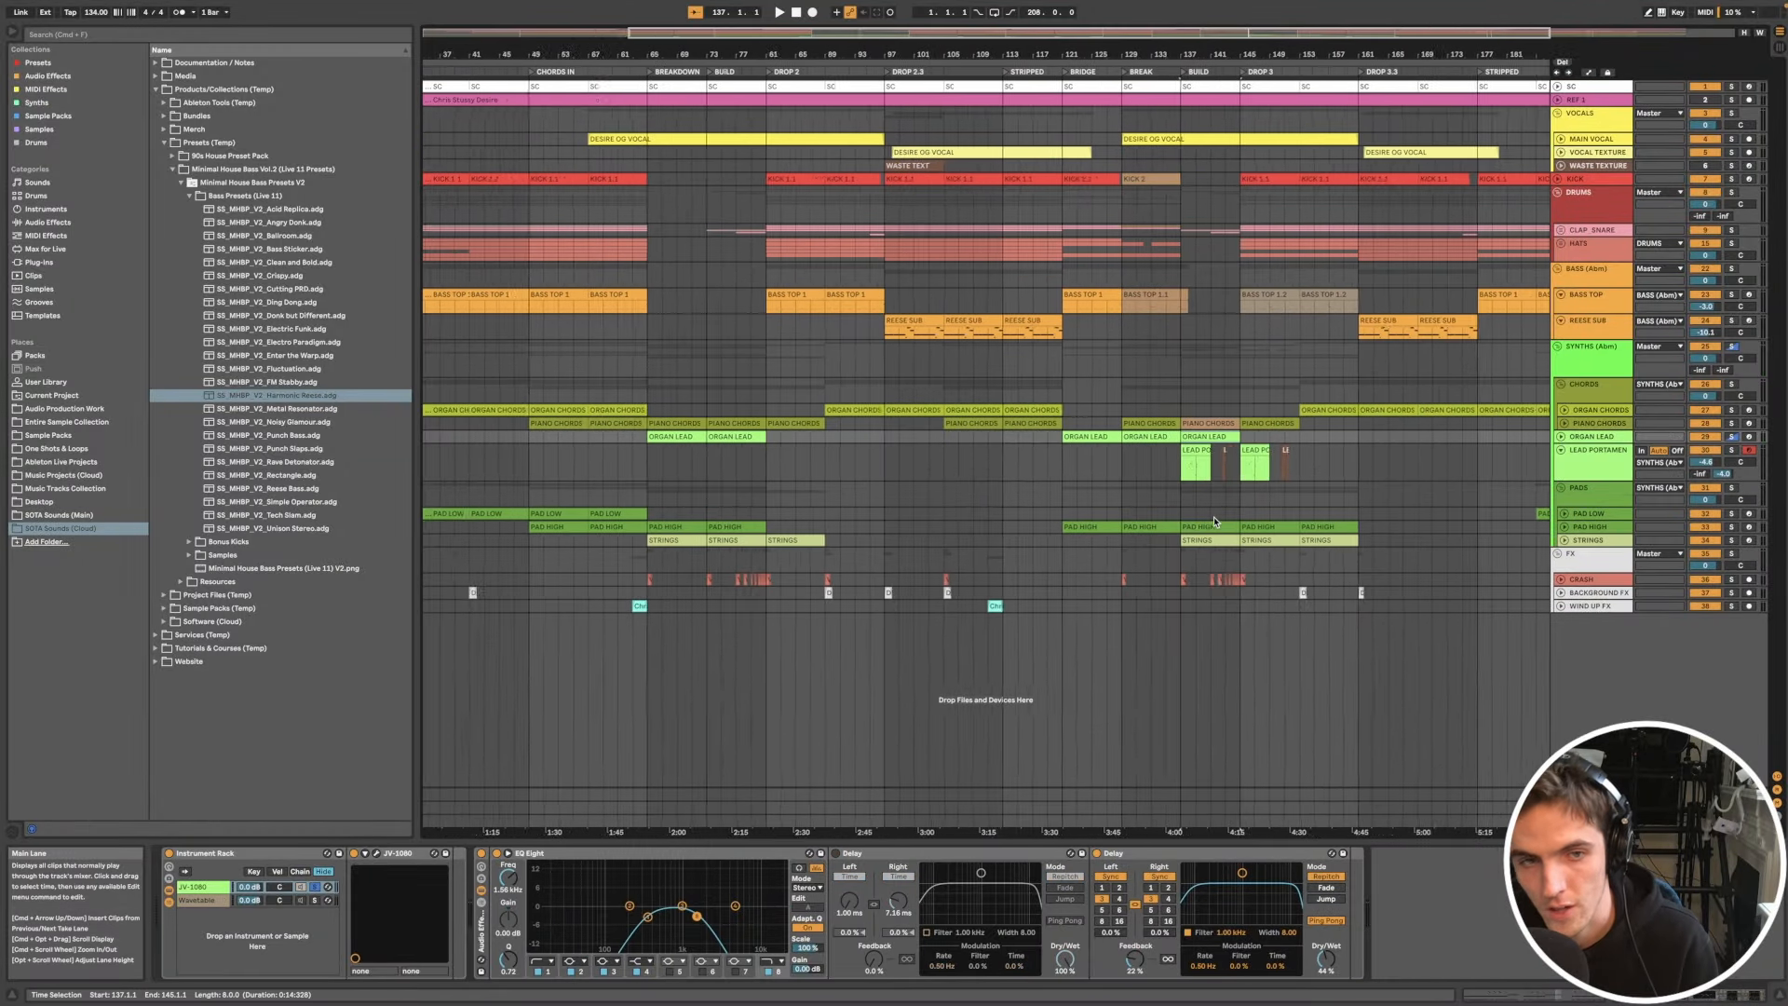
{"action": "scroll", "coordinate": [1108, 466], "scroll_direction": "up", "scroll_amount": 8}
Step: Compare the LEAD PORTAMENTO clips at bars 137 and 145, and play the one in the BUILD section
{"action": "left_click", "coordinate": [445, 370]}
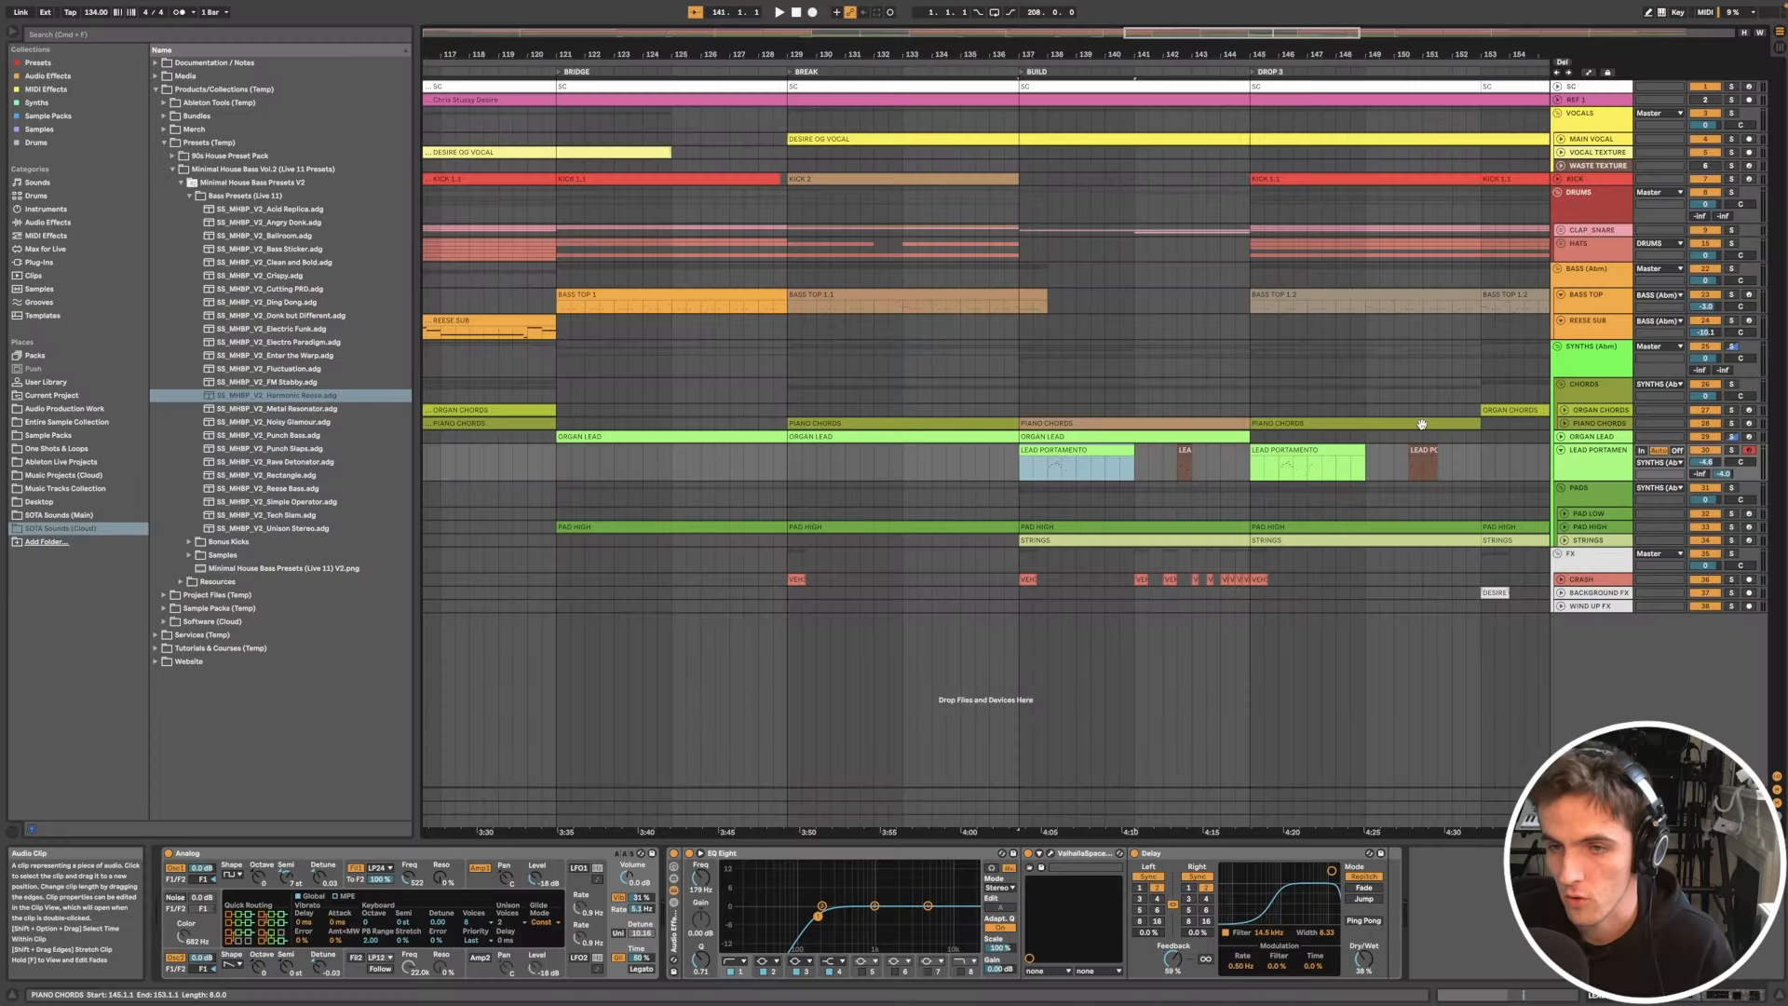
{"action": "left_click", "coordinate": [963, 308]}
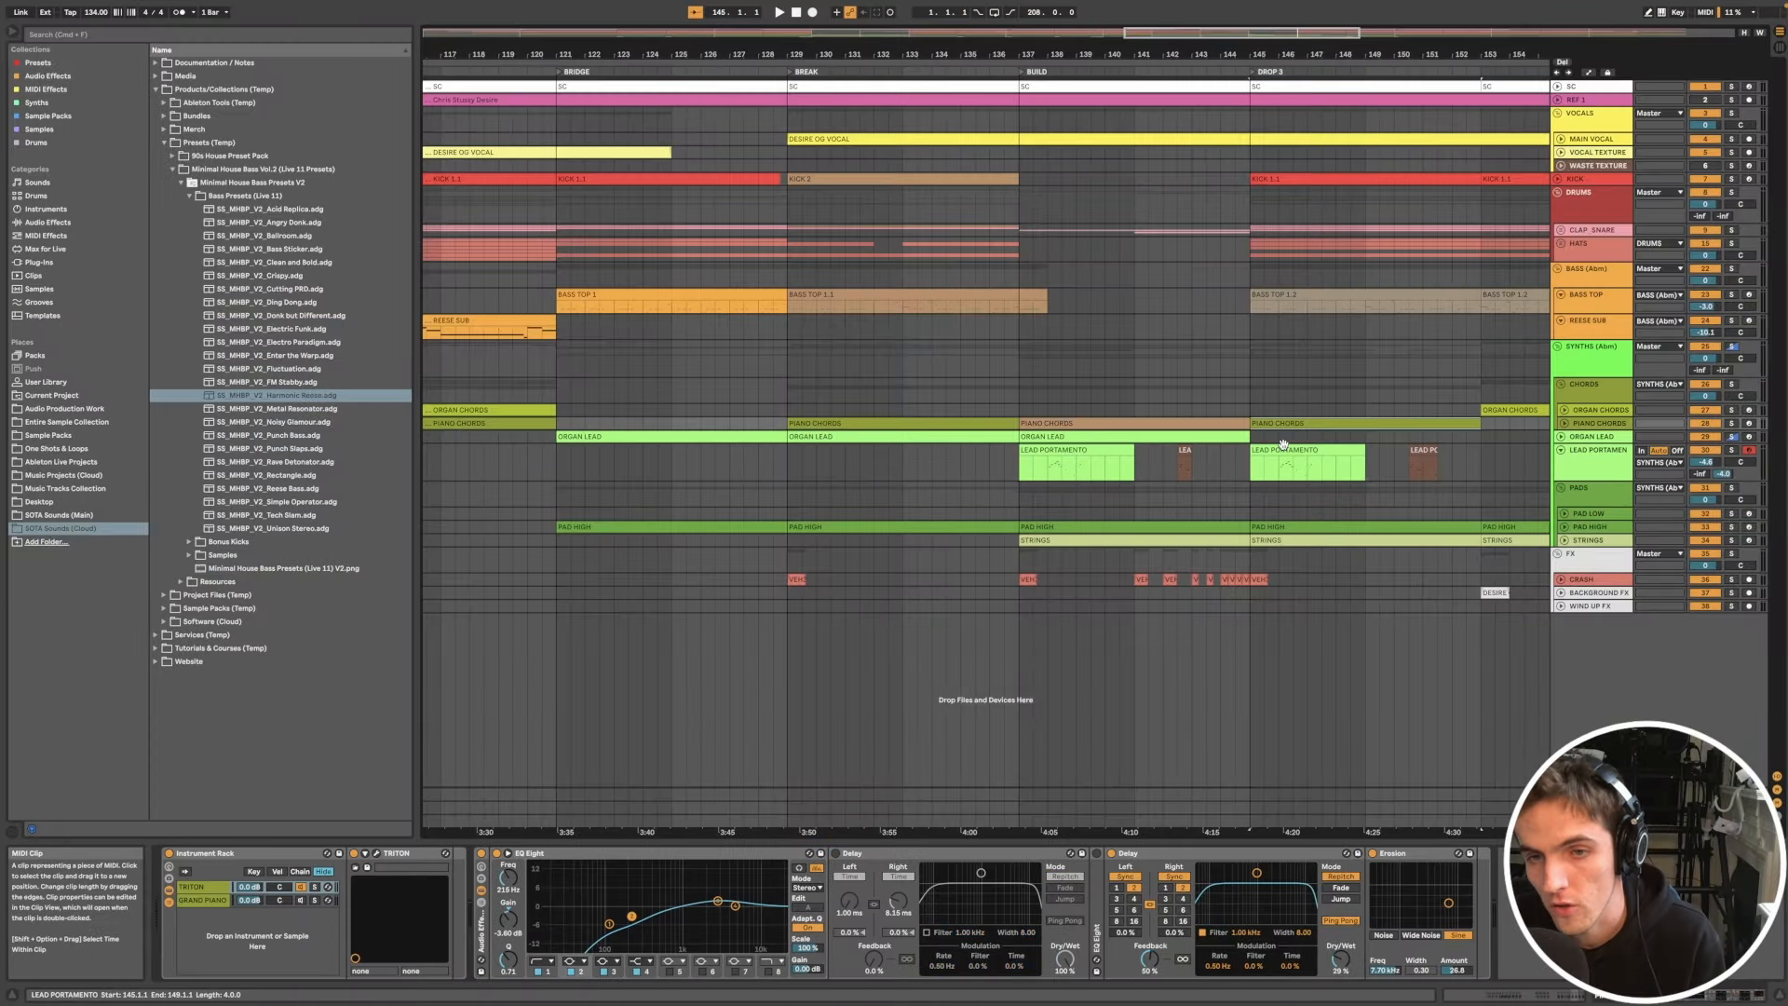
{"action": "left_click", "coordinate": [1284, 444]}
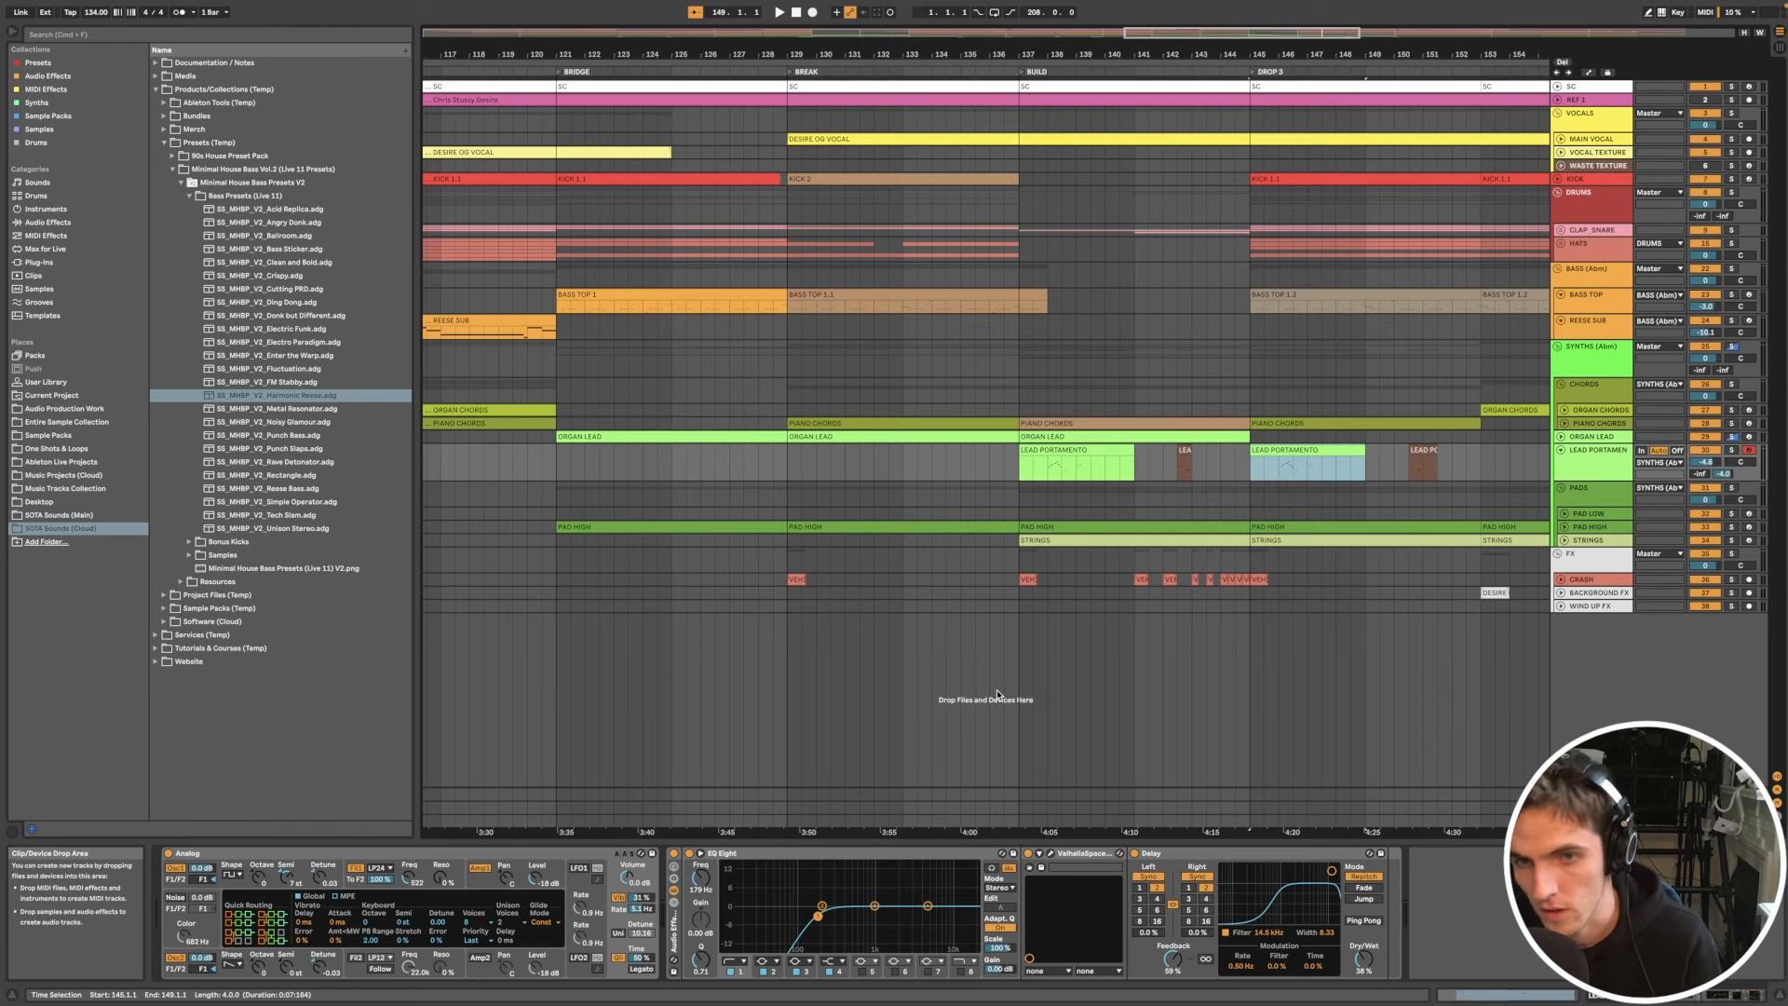
{"action": "left_click", "coordinate": [1051, 448]}
{"action": "key", "text": "space"}
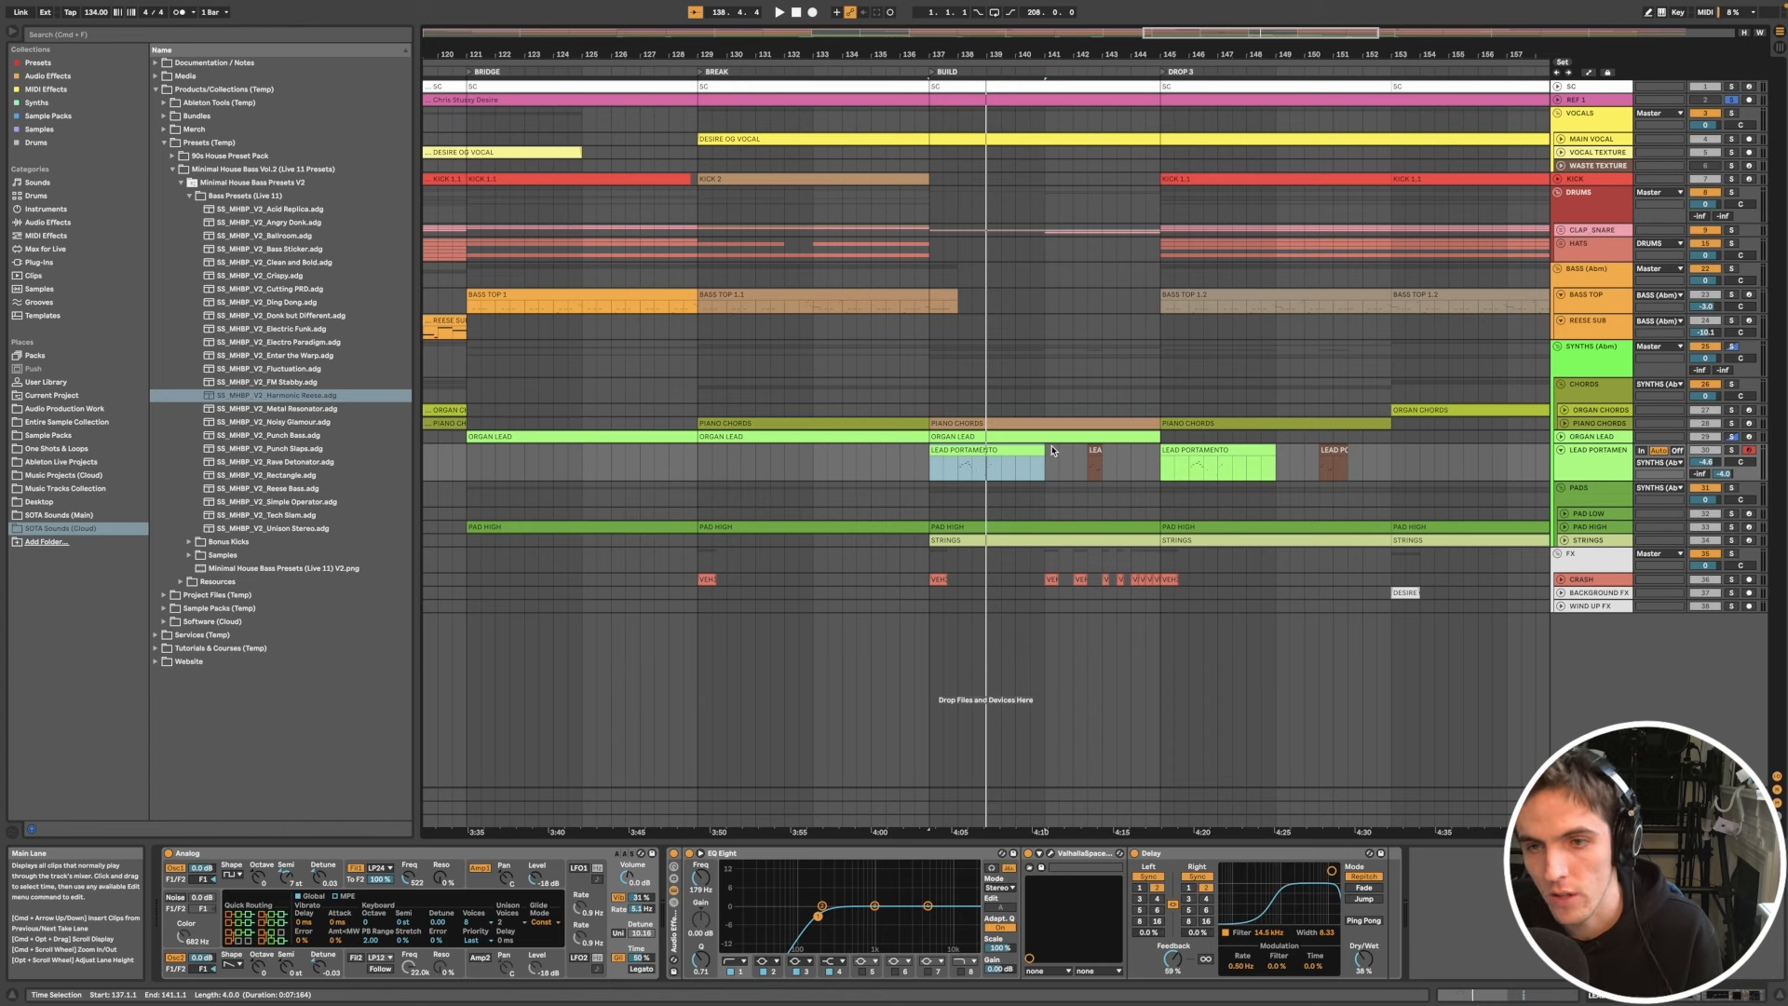
Step: Solo the LEAD PORTAMENTO track and audition its BUILD clip from bar 137
{"action": "left_click", "coordinate": [1573, 464]}
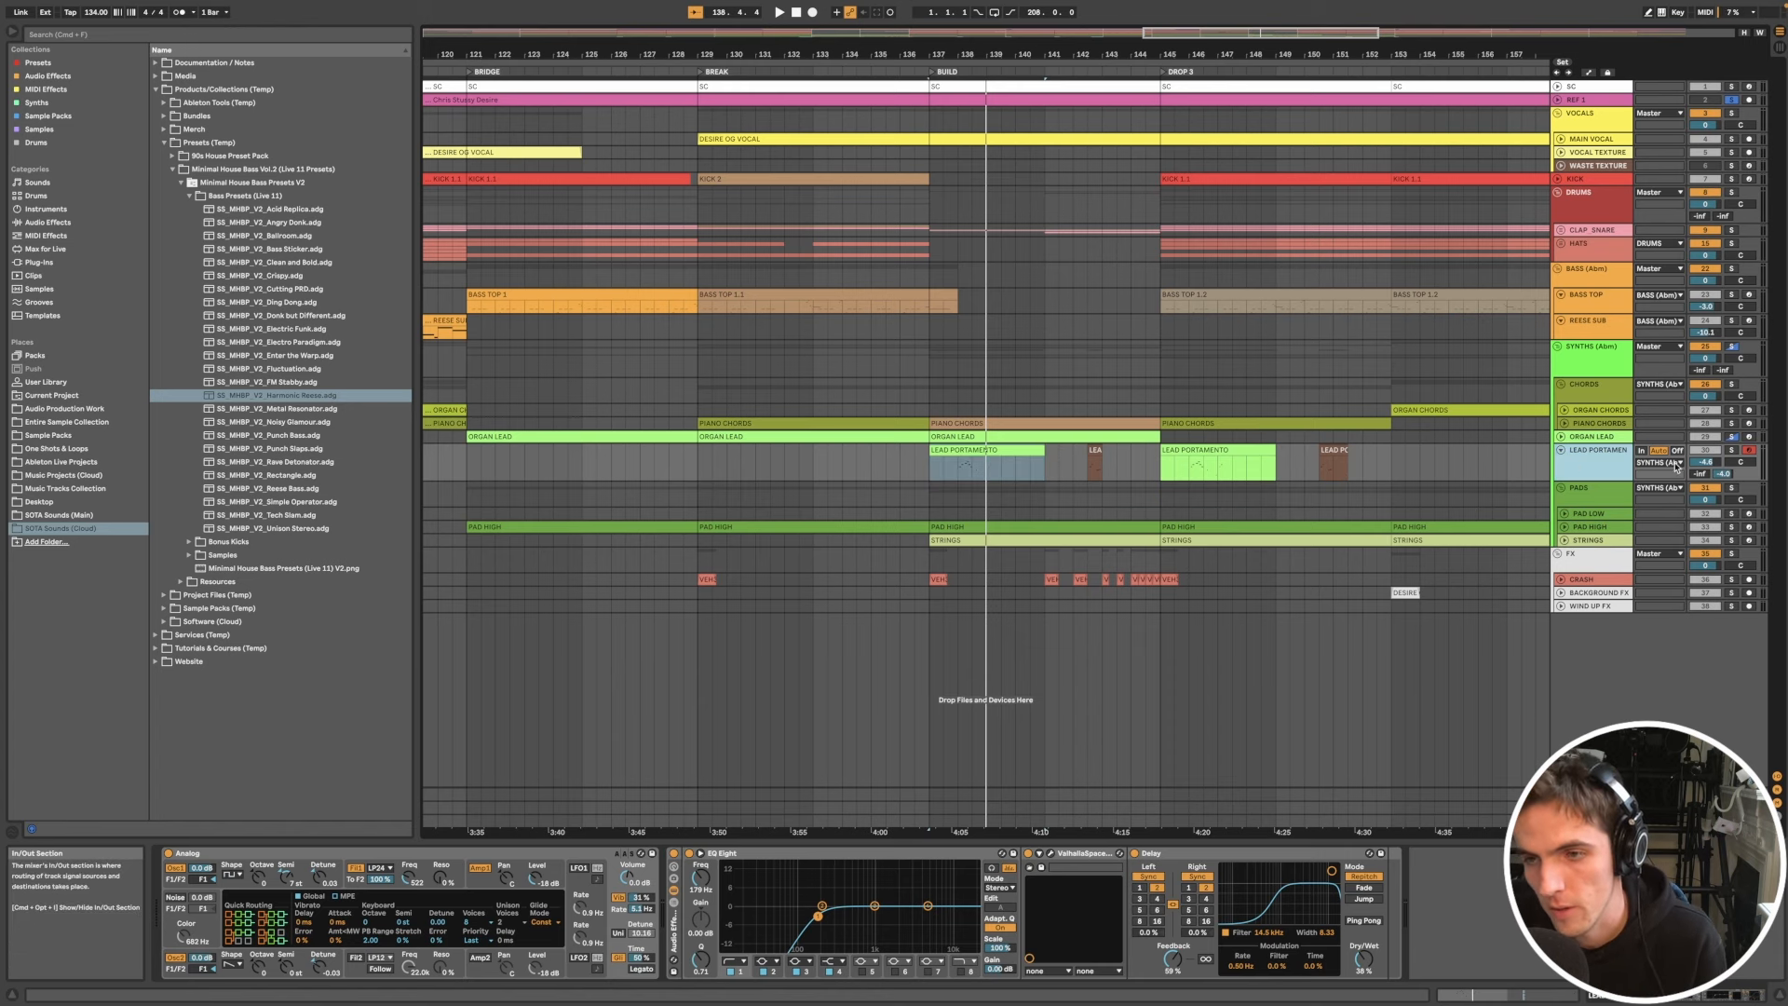
{"action": "left_click", "coordinate": [1730, 452]}
{"action": "key", "text": "space"}
{"action": "key", "text": "space"}
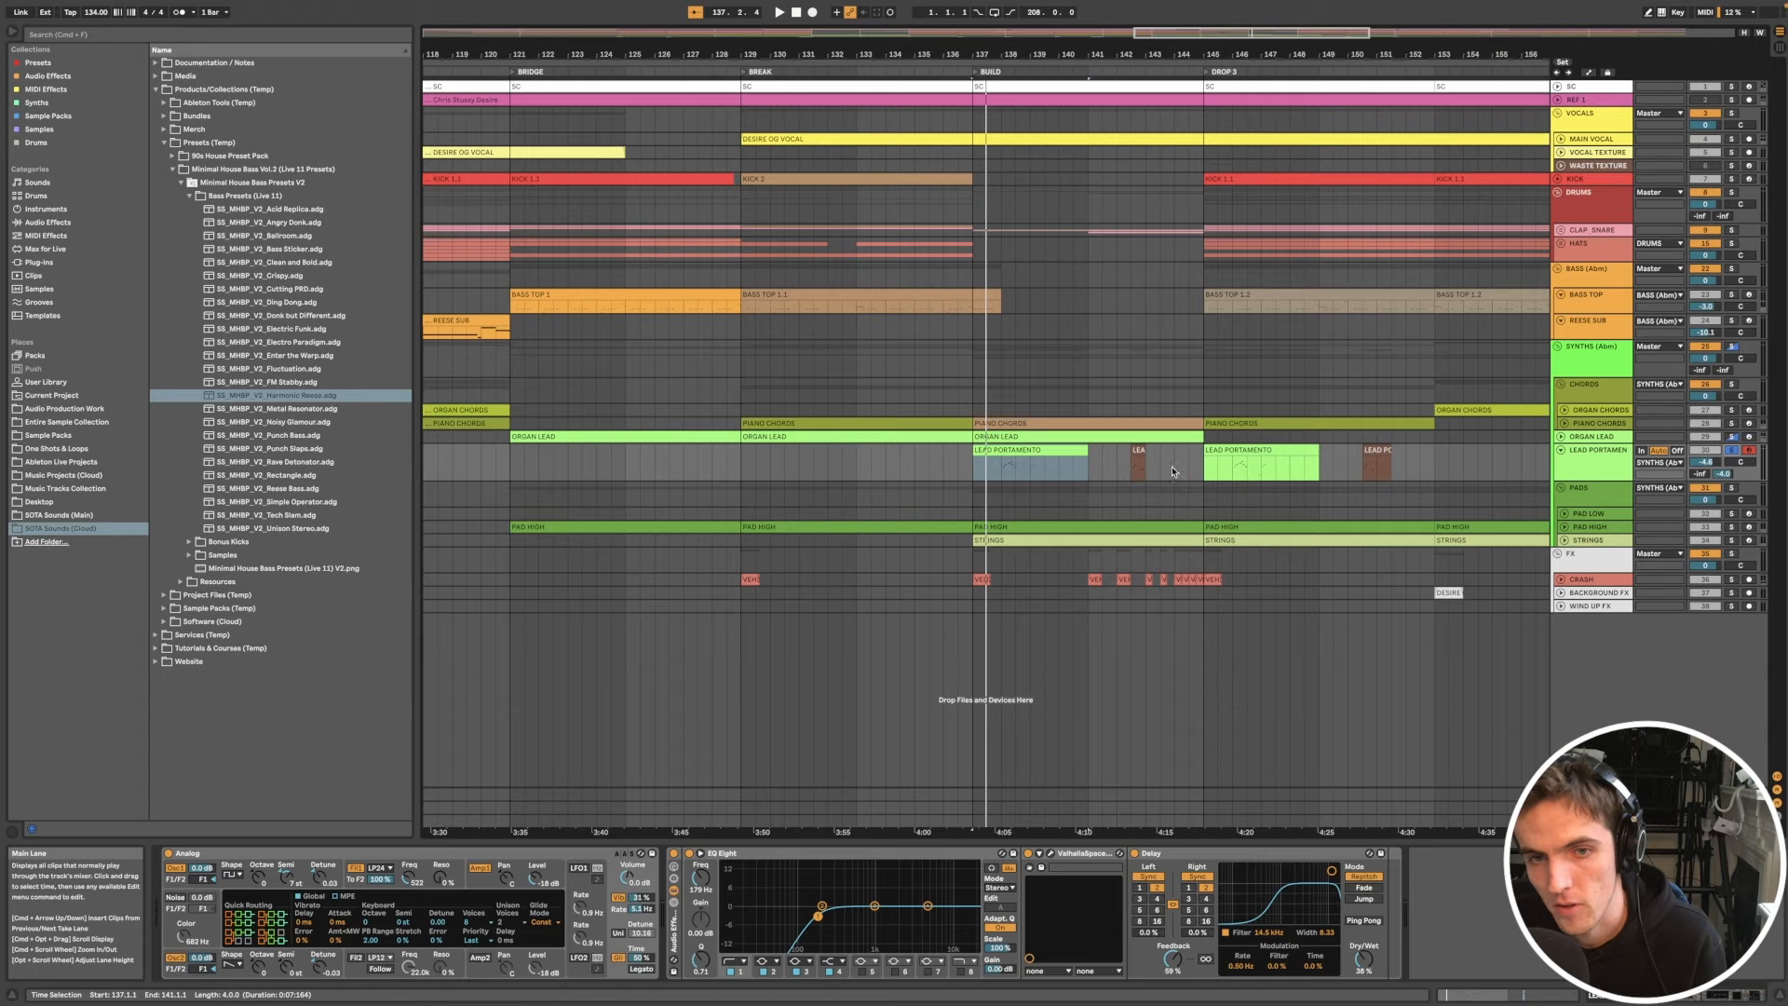
{"action": "left_click", "coordinate": [1004, 454]}
{"action": "key", "text": "space"}
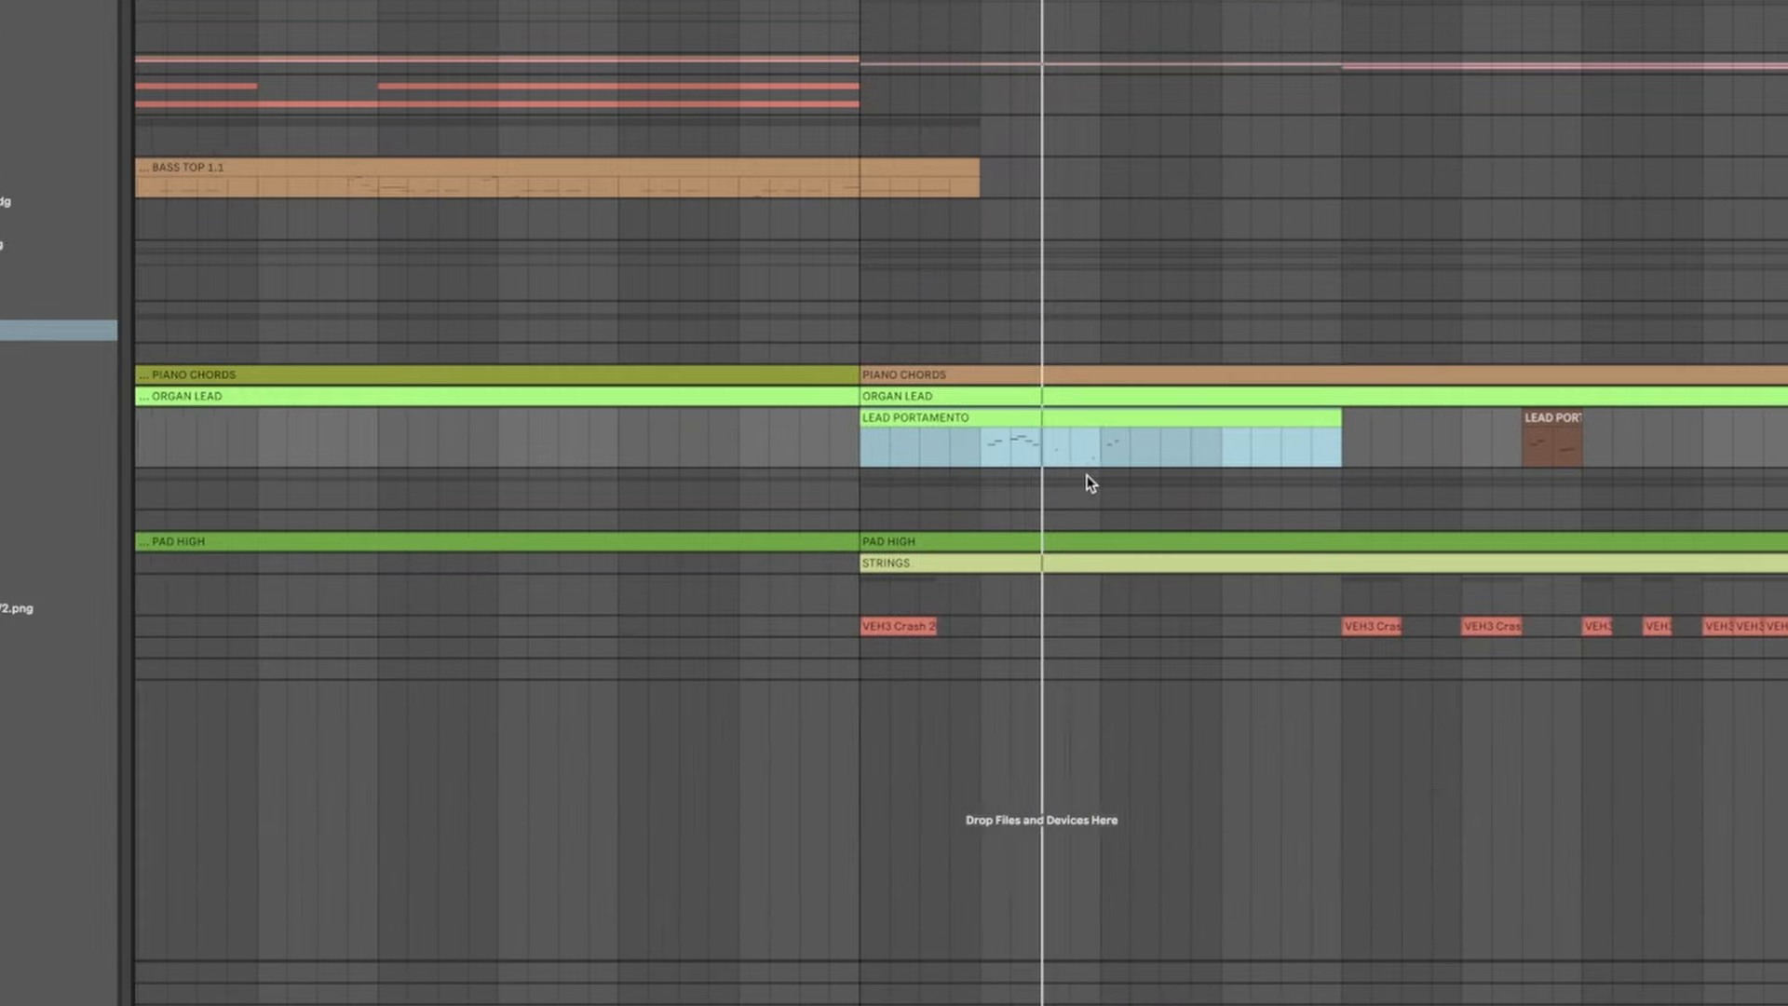
Step: Audition the LEAD PORTAMENTO clip in DROP 3 from bar 145
{"action": "key", "text": "minus"}
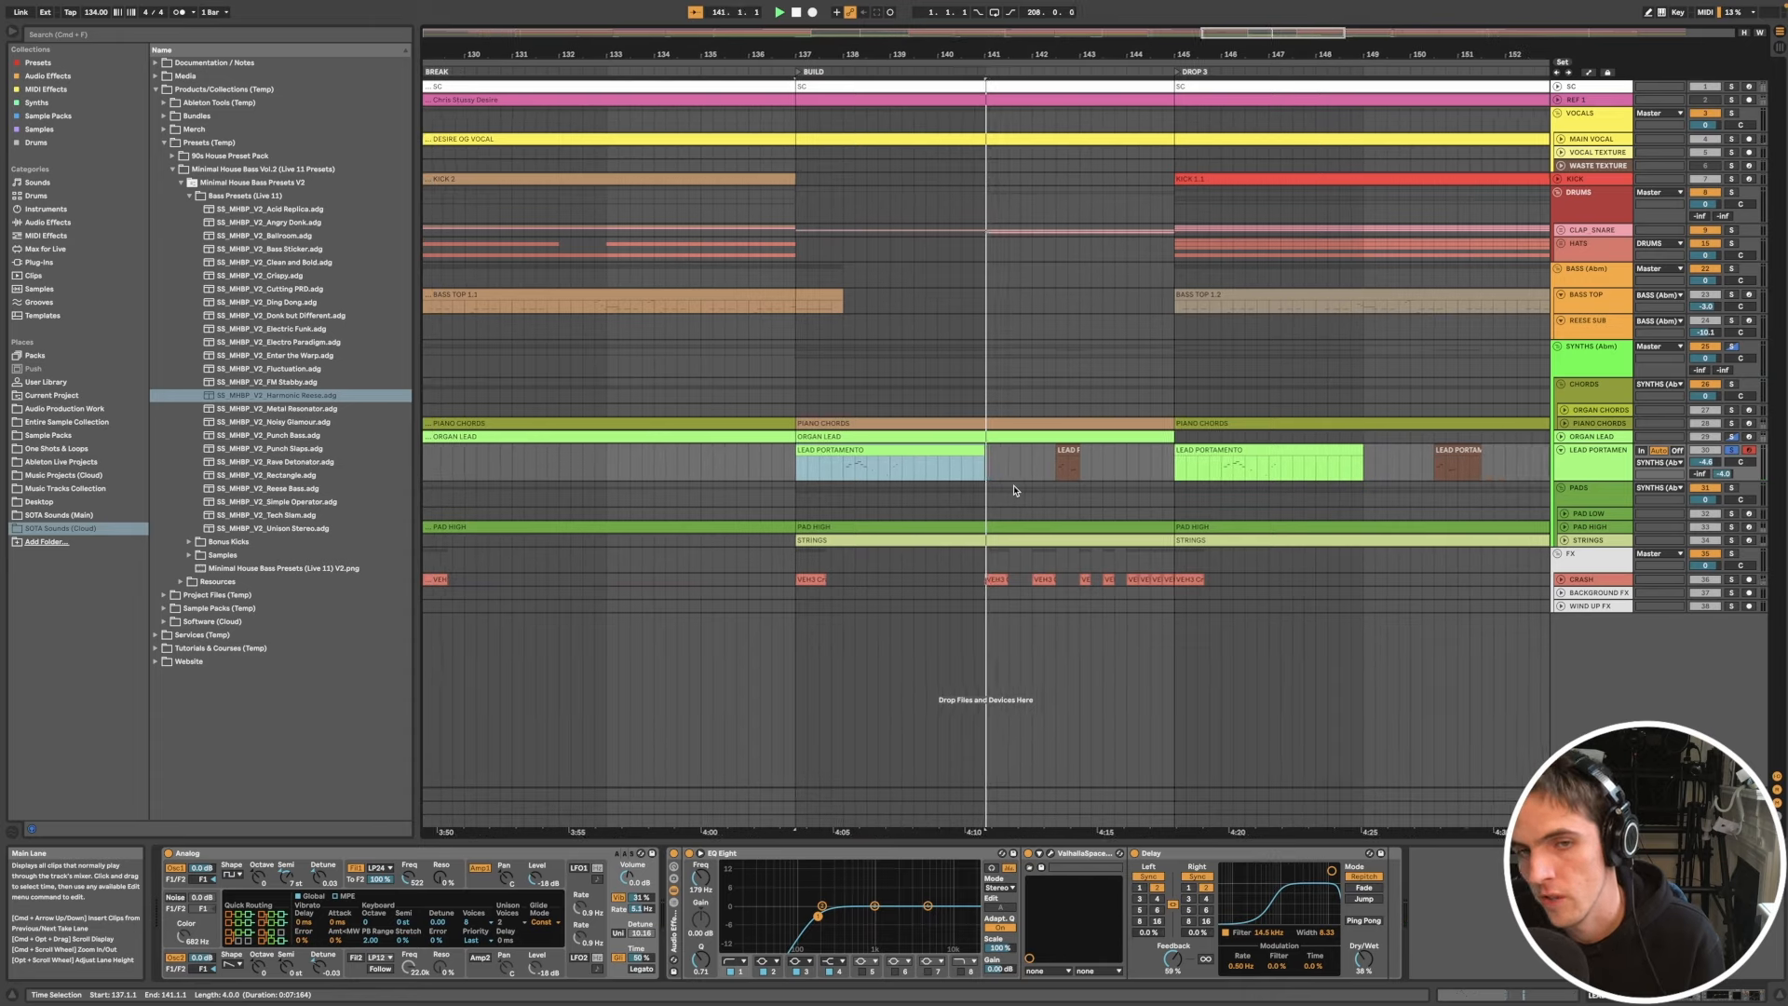
{"action": "left_click", "coordinate": [1109, 446]}
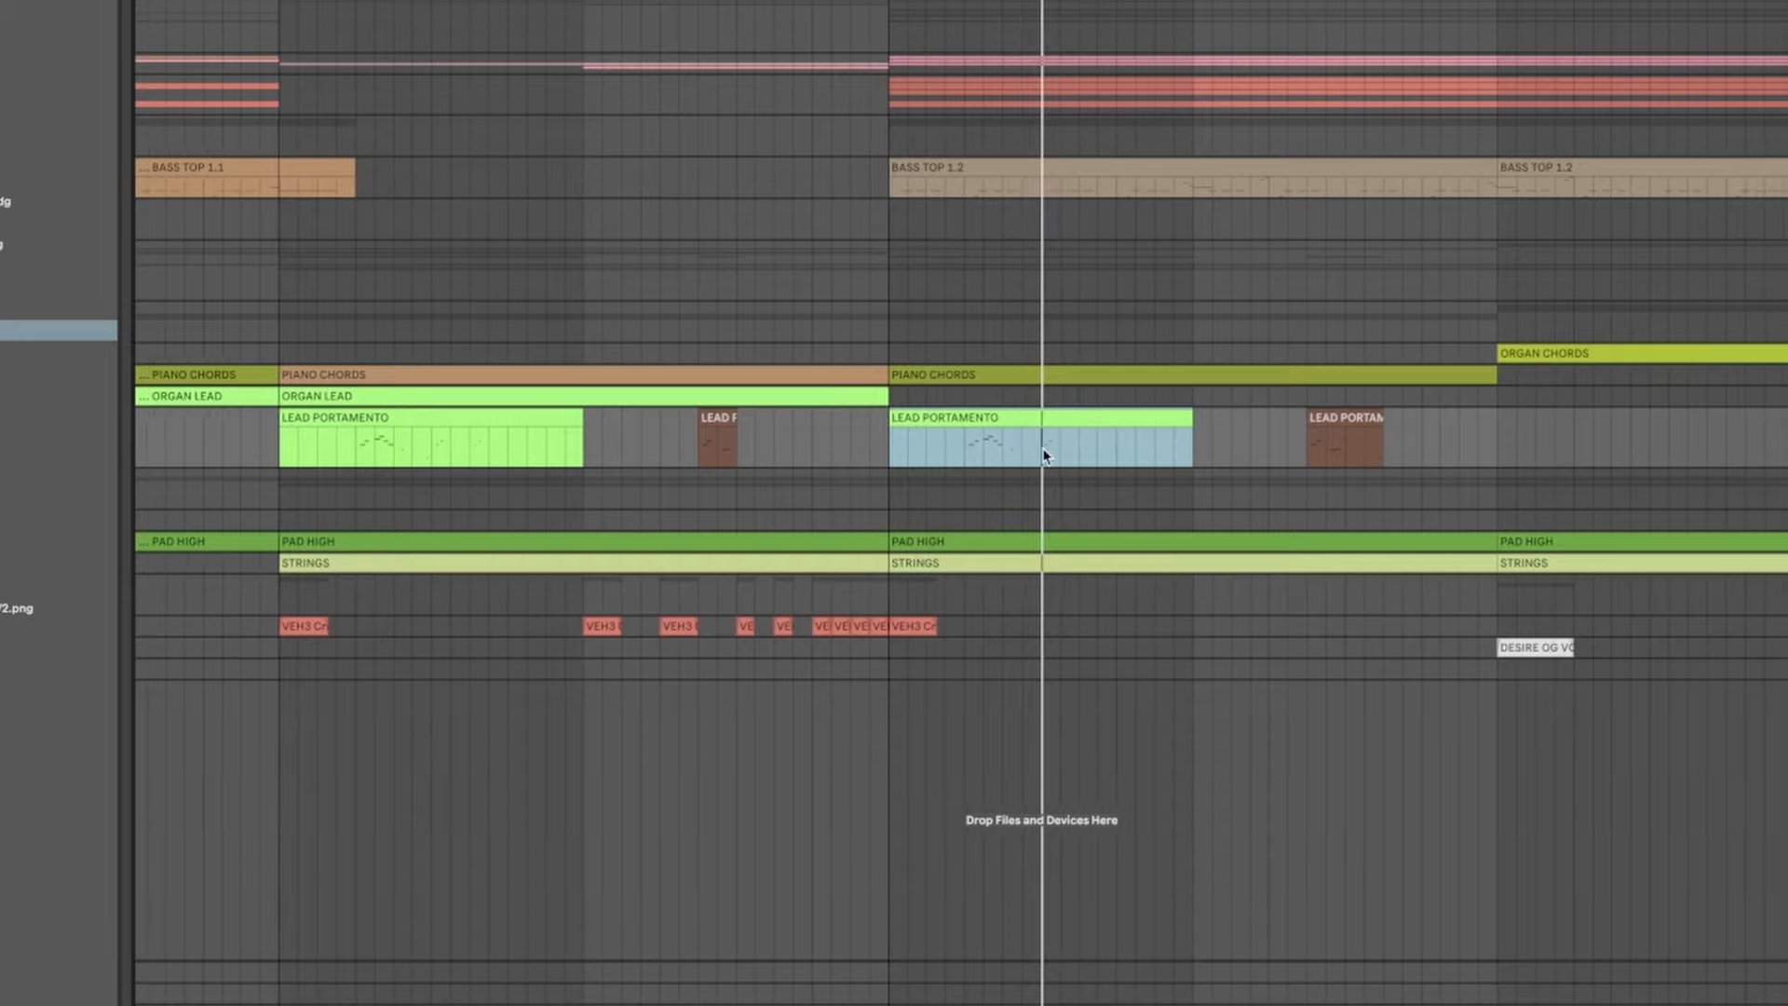
{"action": "scroll", "coordinate": [1032, 460], "scroll_direction": "up", "scroll_amount": 5}
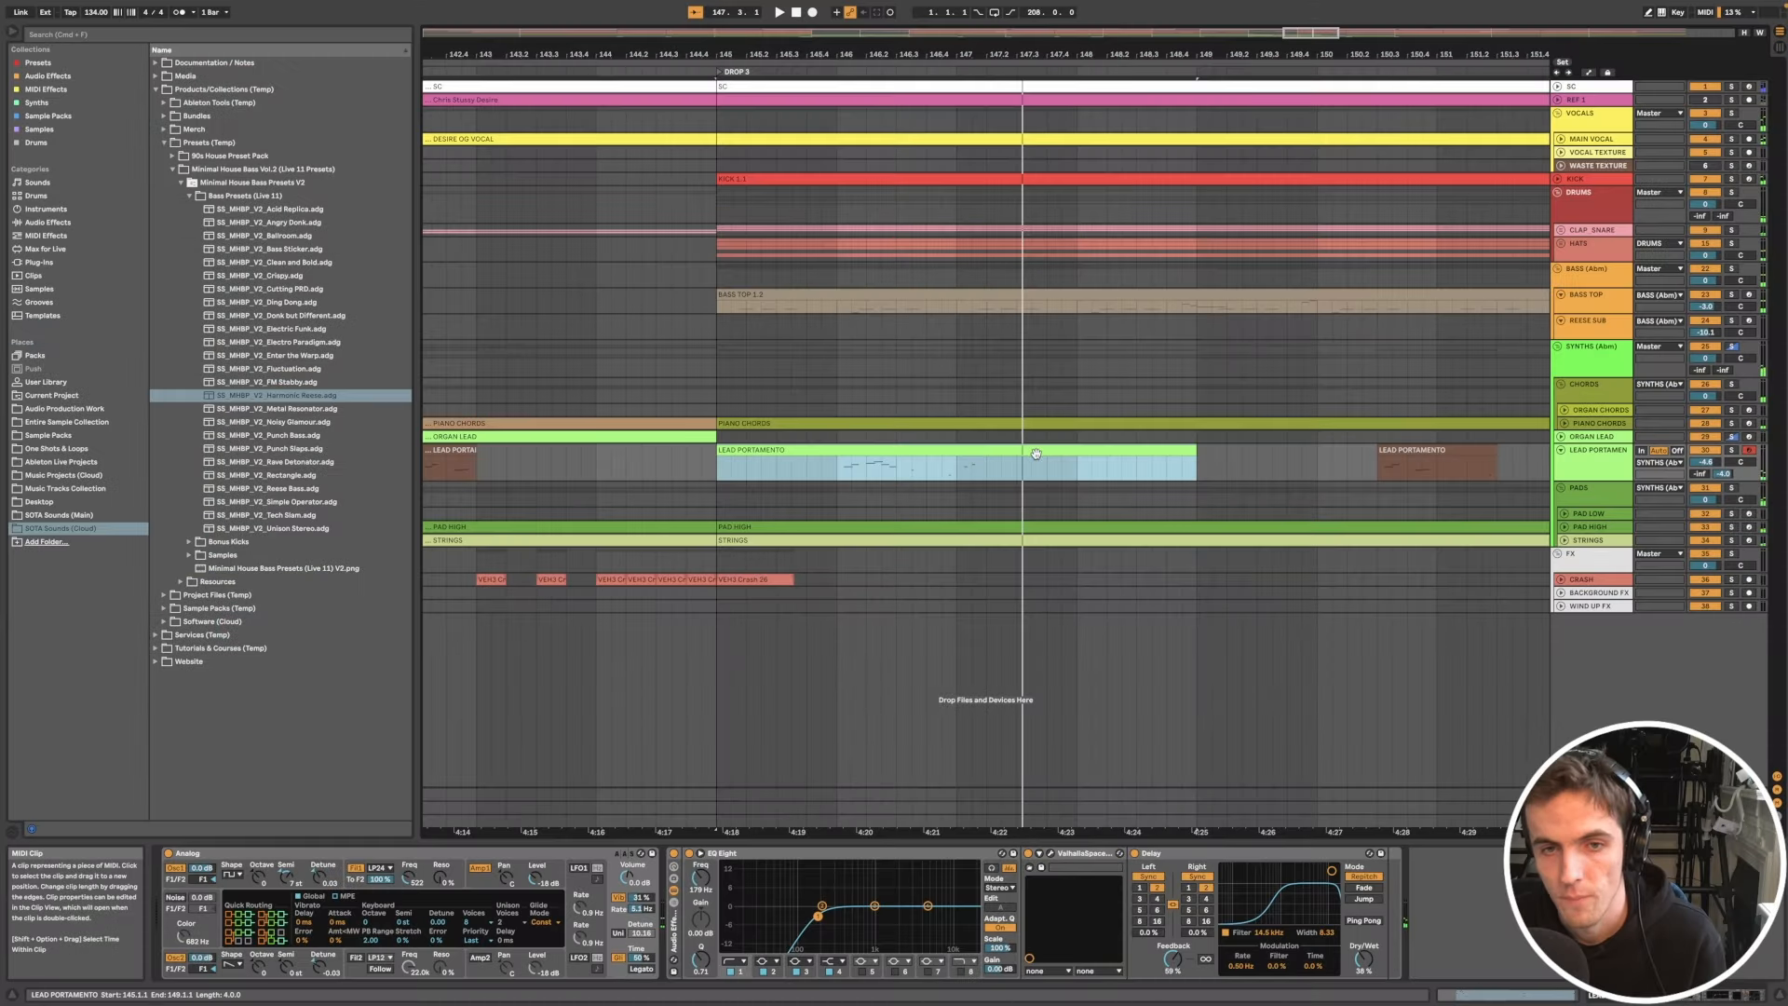
Step: Examine the Analog synth on the LEAD PORTAMENTO track and open the ValhallaSpaceModulator plug-in window
{"action": "left_click", "coordinate": [1590, 468]}
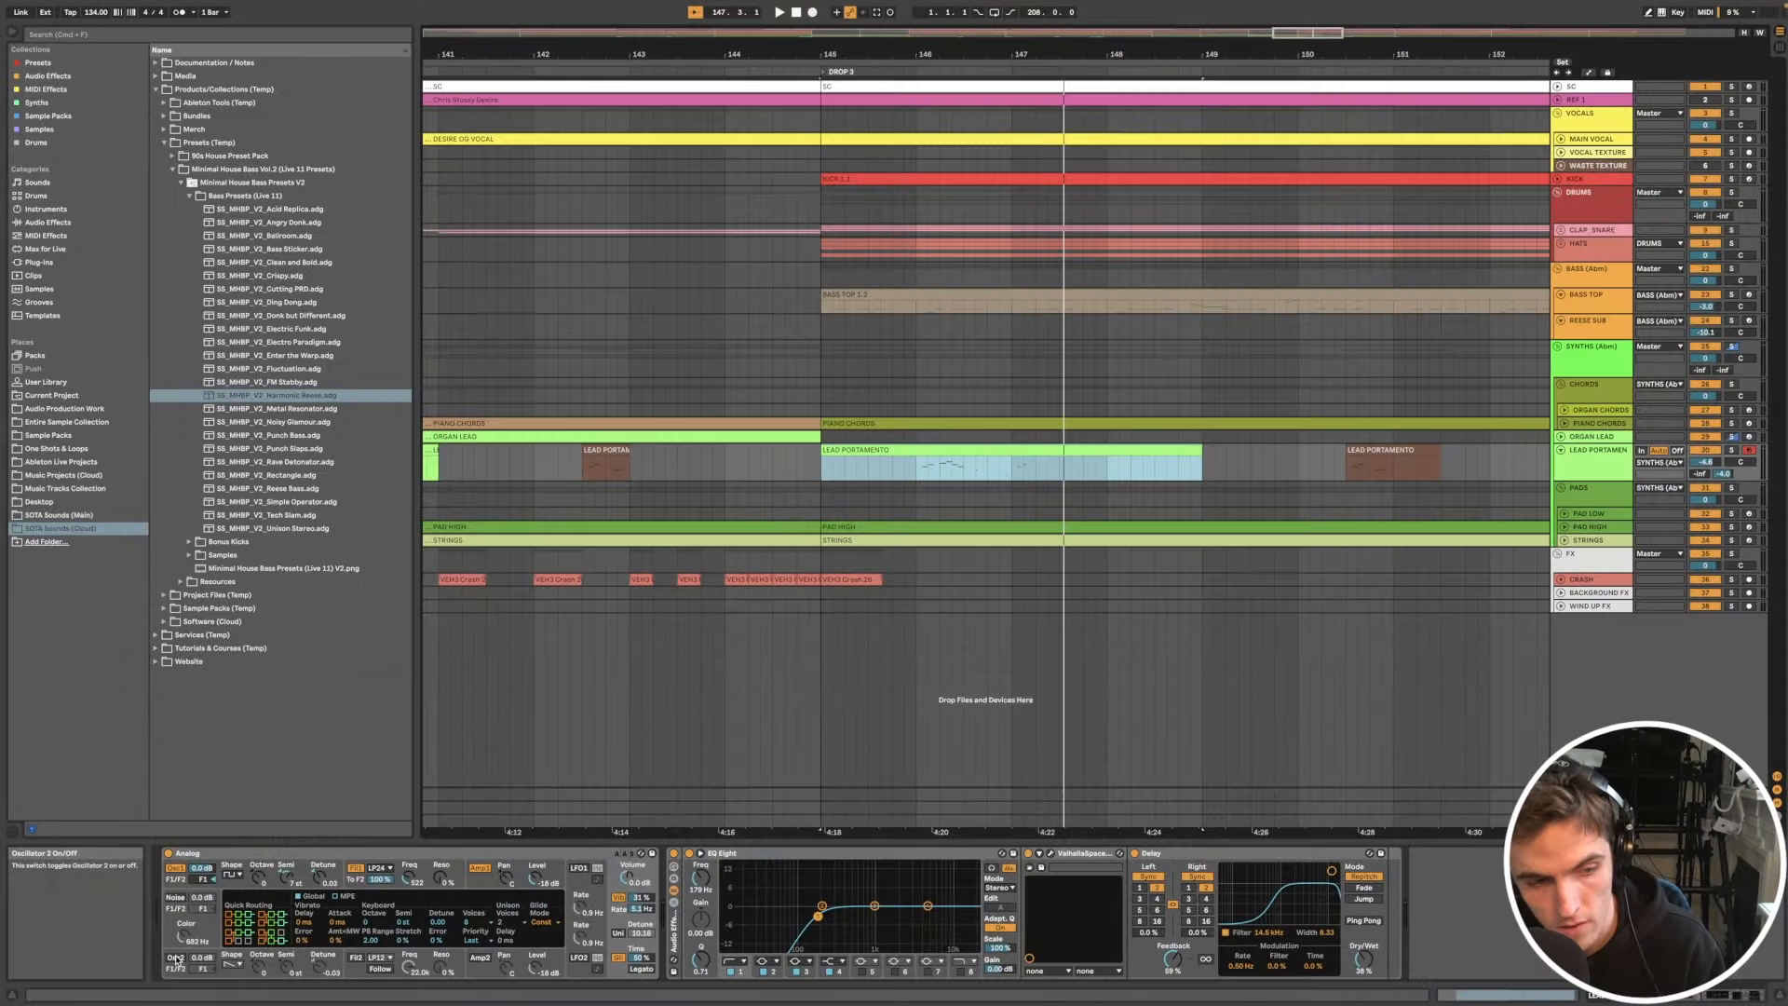
{"action": "left_click", "coordinate": [38, 947]}
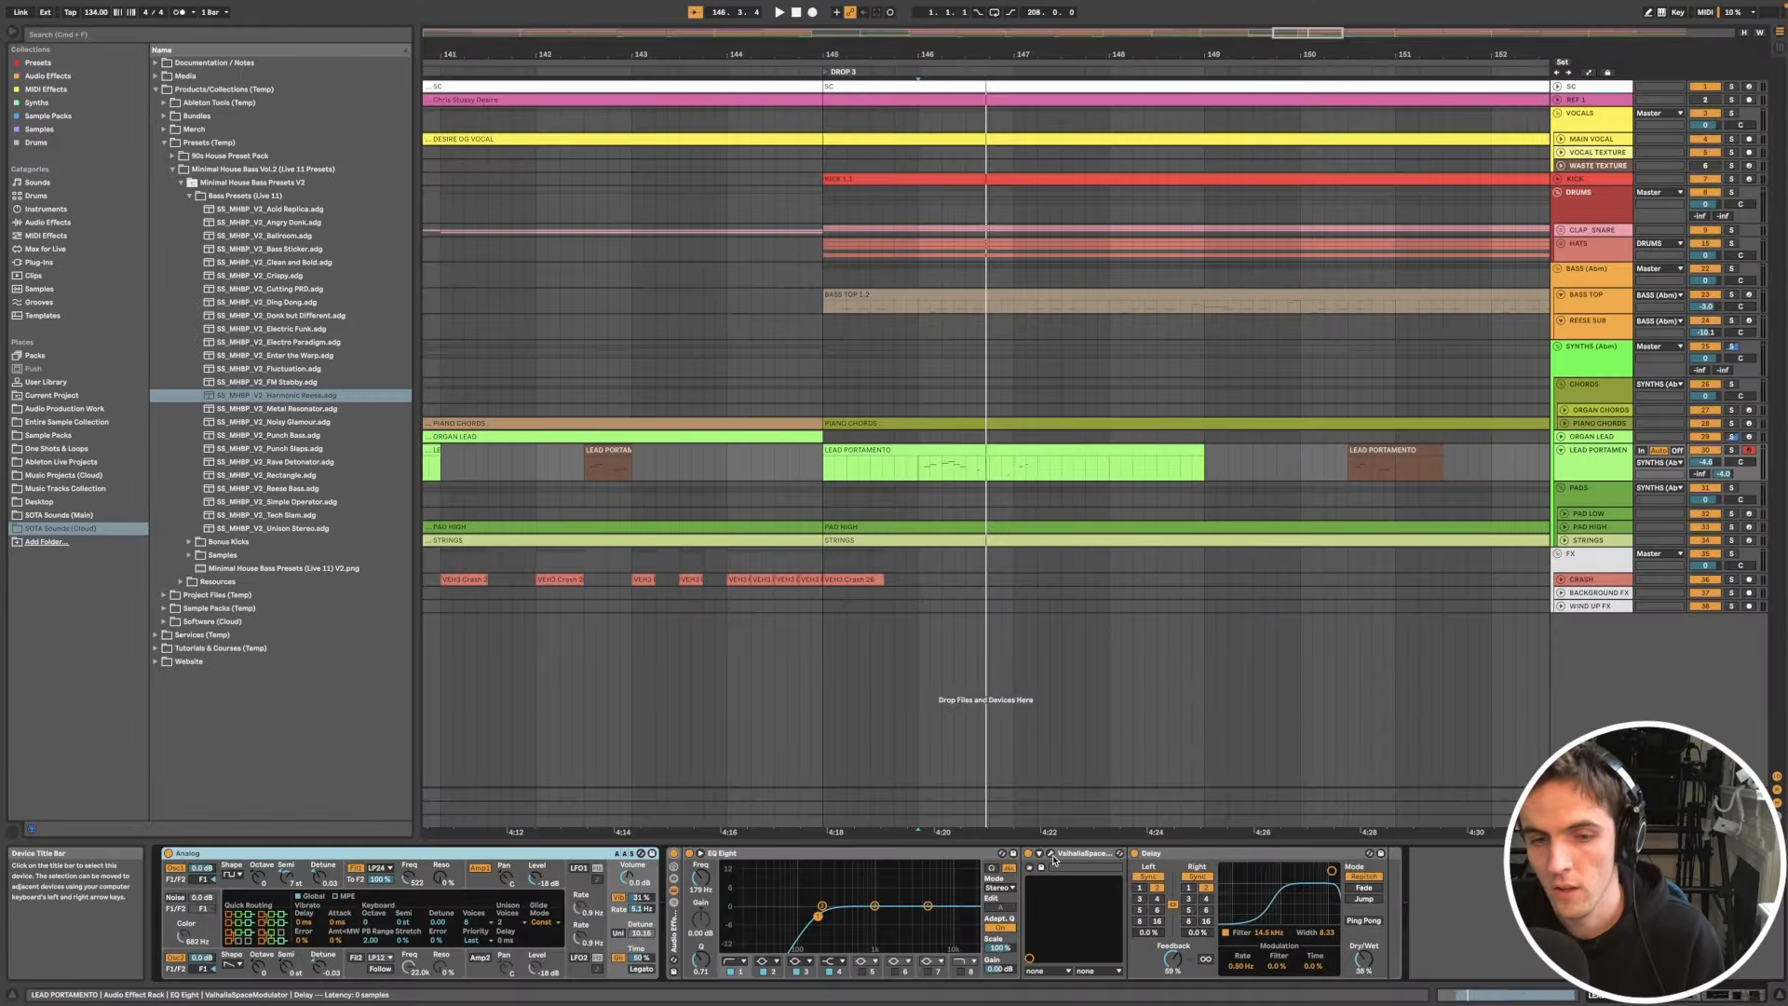
{"action": "left_click", "coordinate": [1067, 854]}
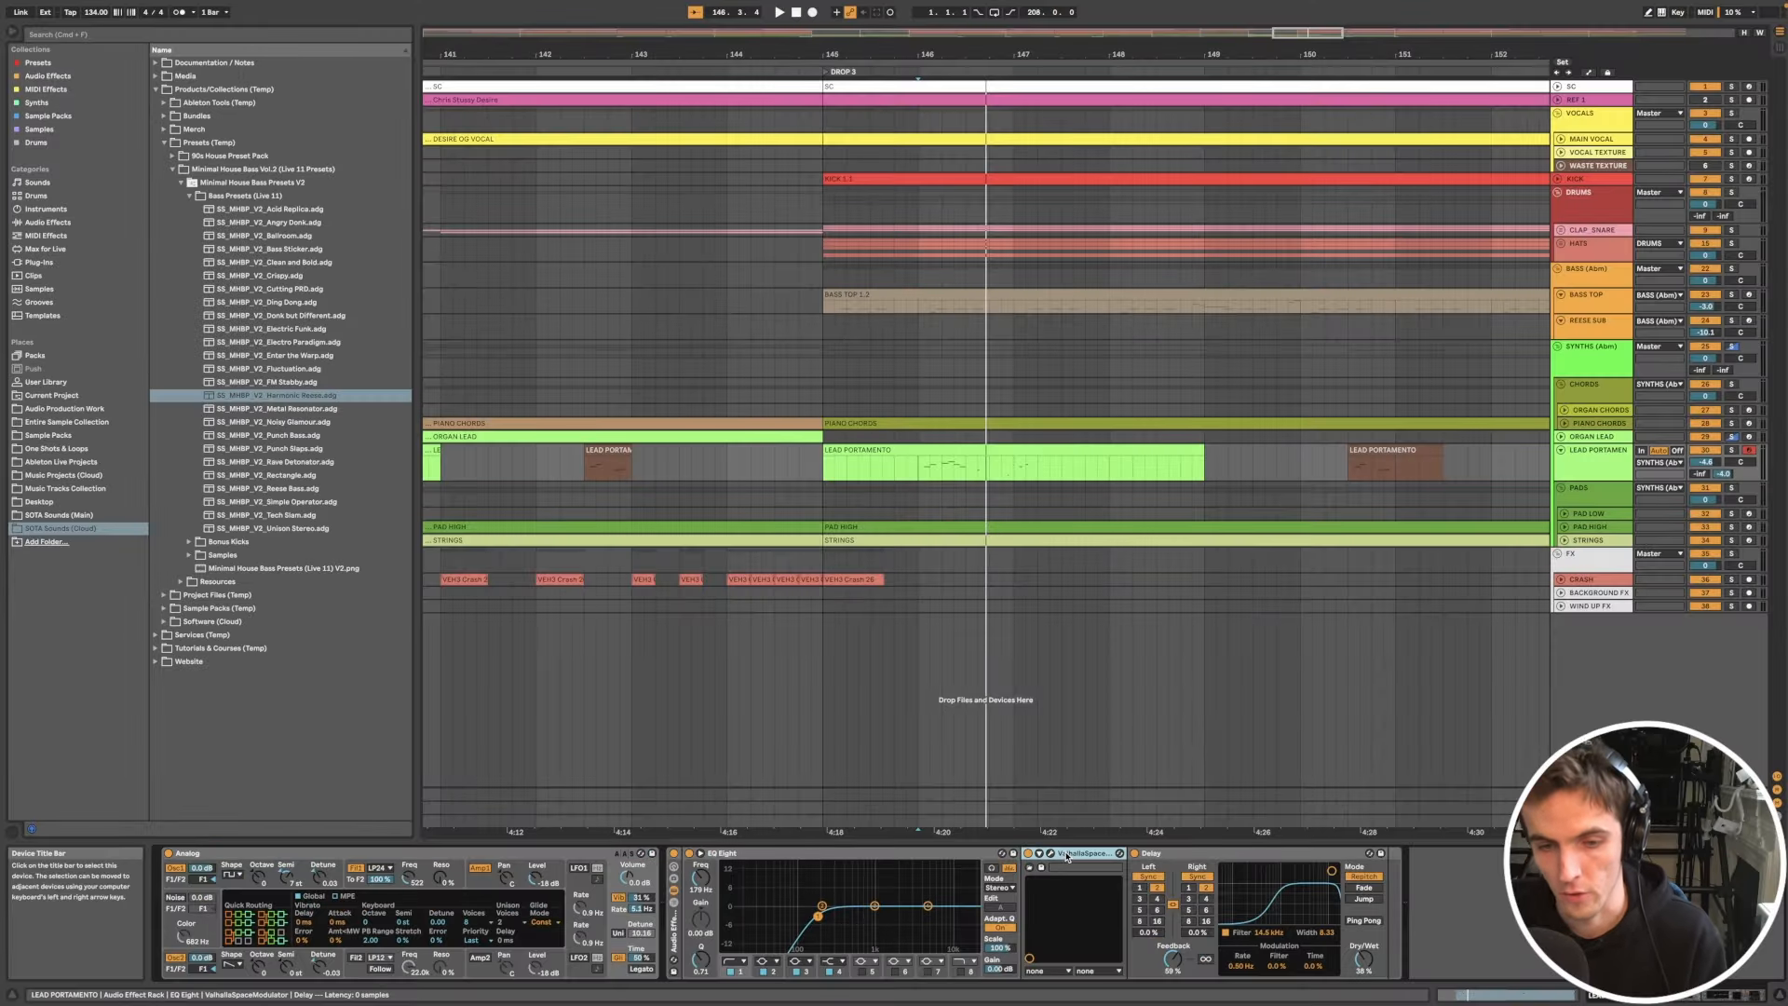
{"action": "left_click", "coordinate": [1049, 855]}
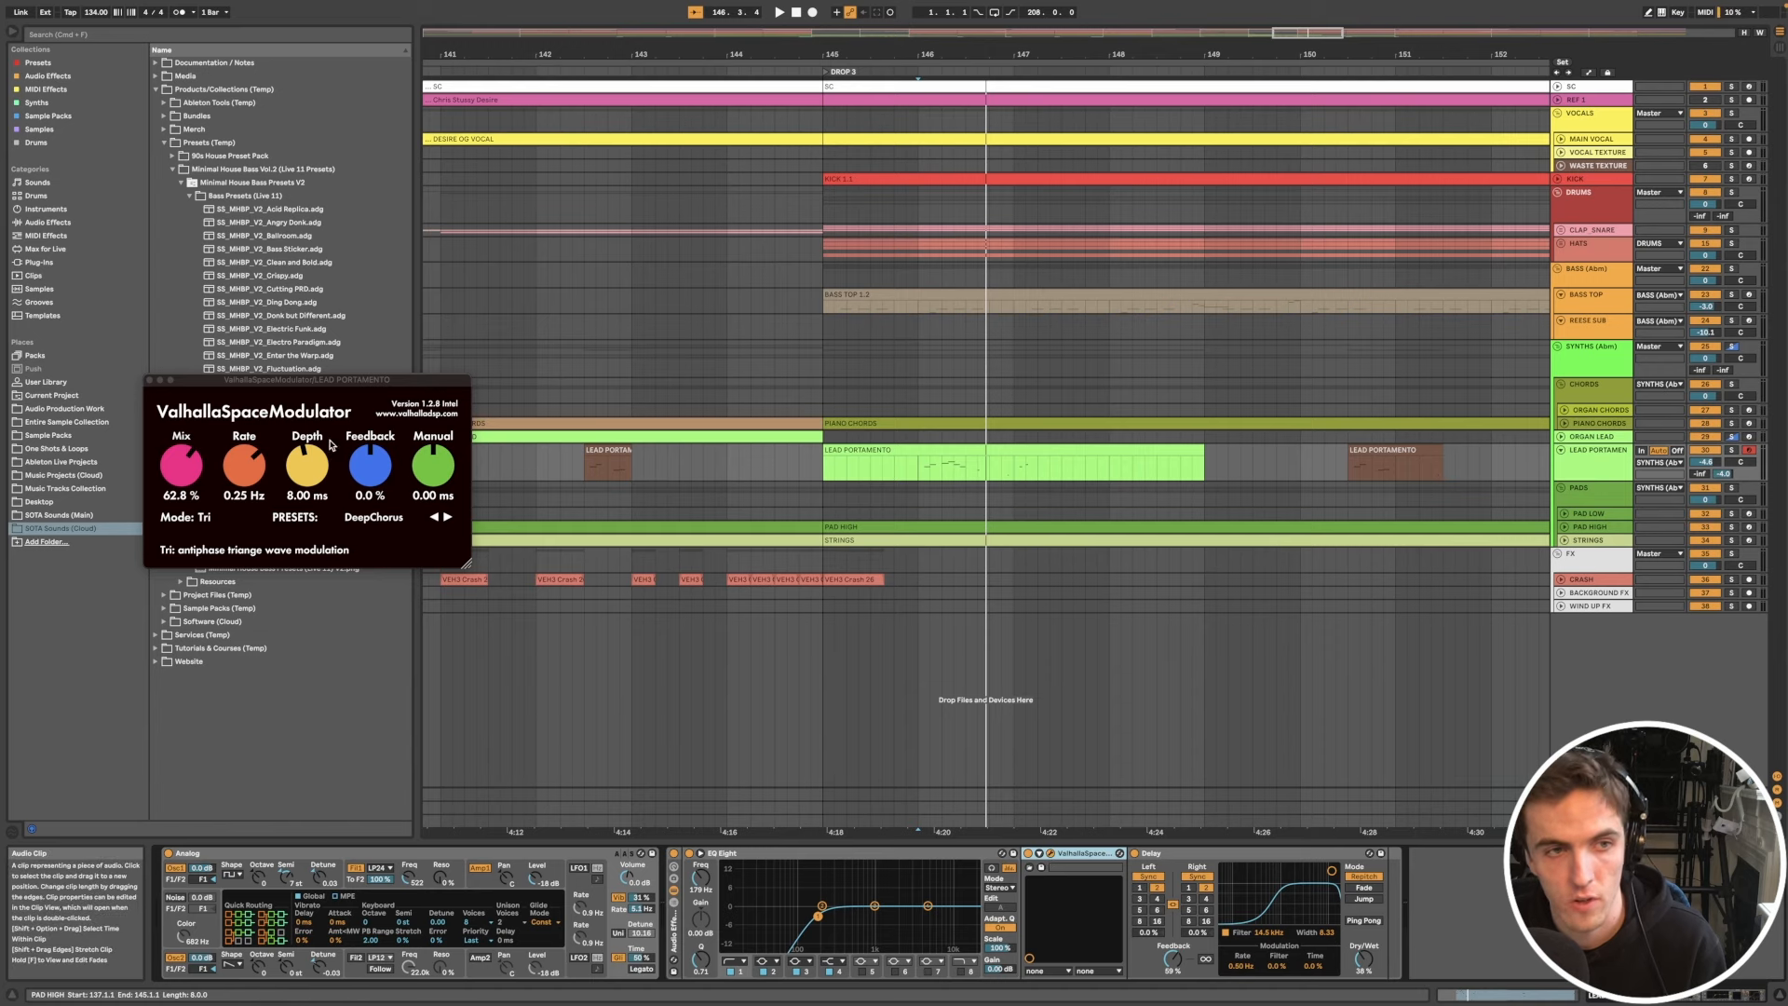
Step: Examine the DeepChorus settings in the ValhallaSpaceModulator window on the LEAD PORTAMENTO track, and close the window
{"action": "left_click_drag", "start_coordinate": [284, 384], "coordinate": [1036, 541]}
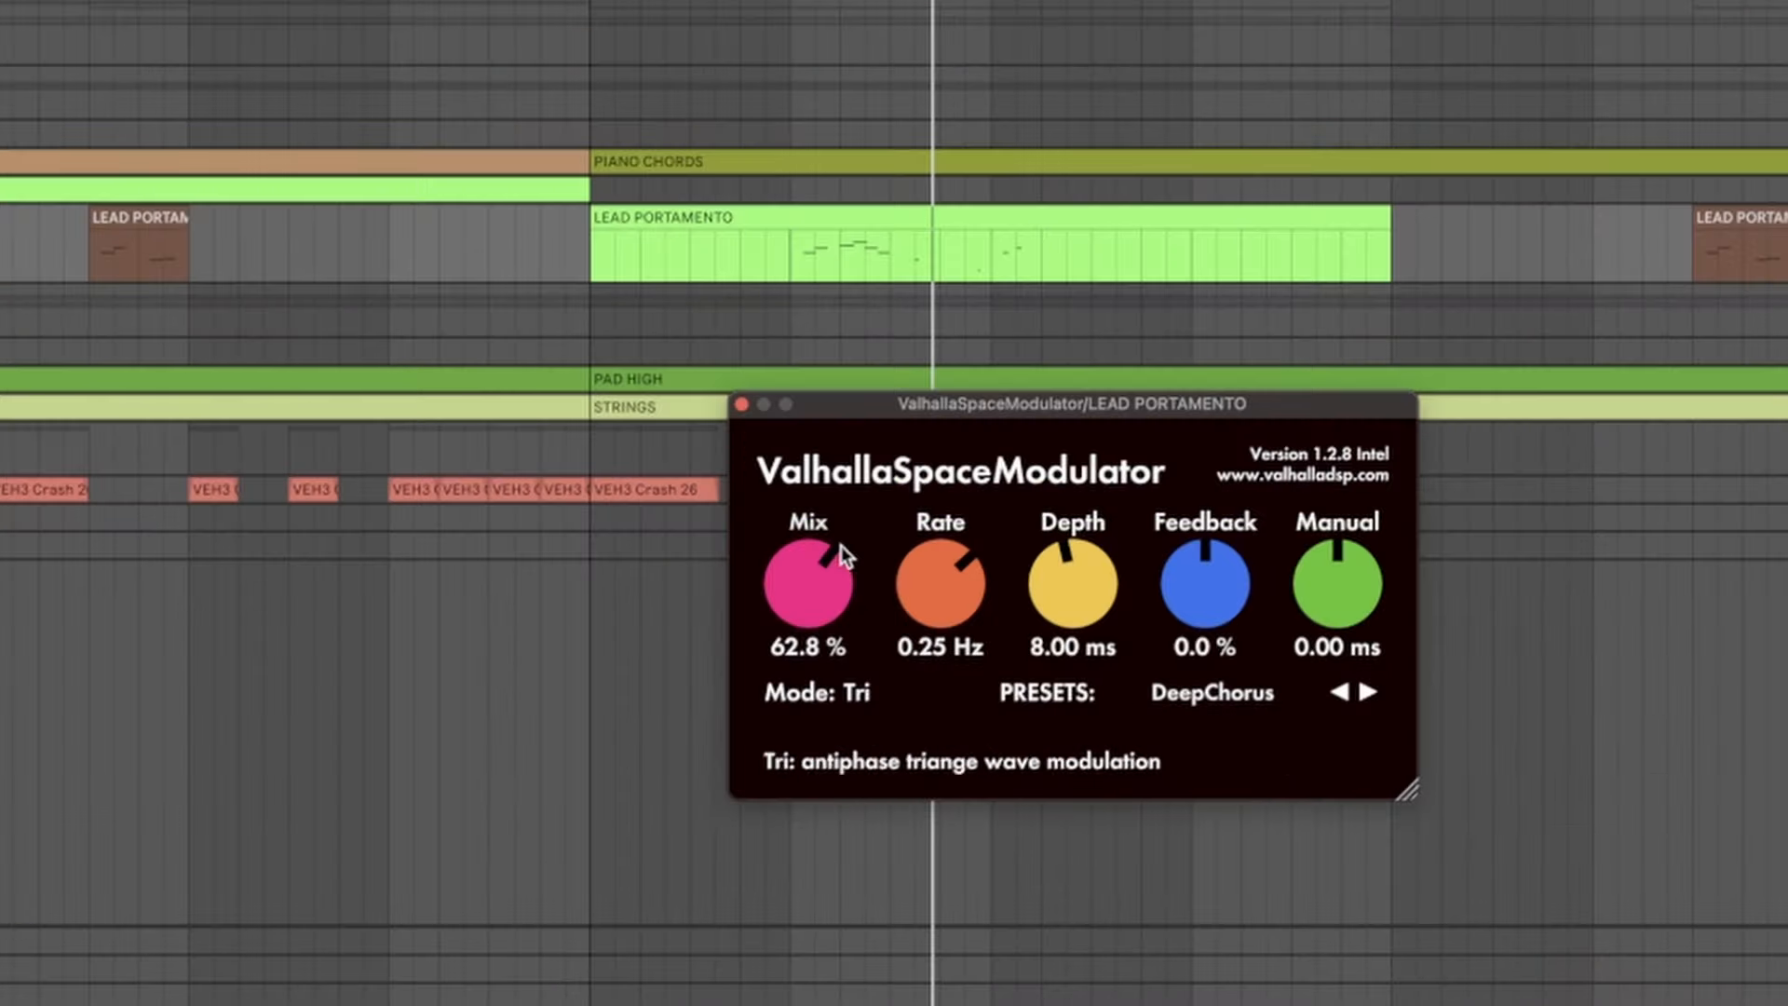
{"action": "left_click", "coordinate": [743, 404]}
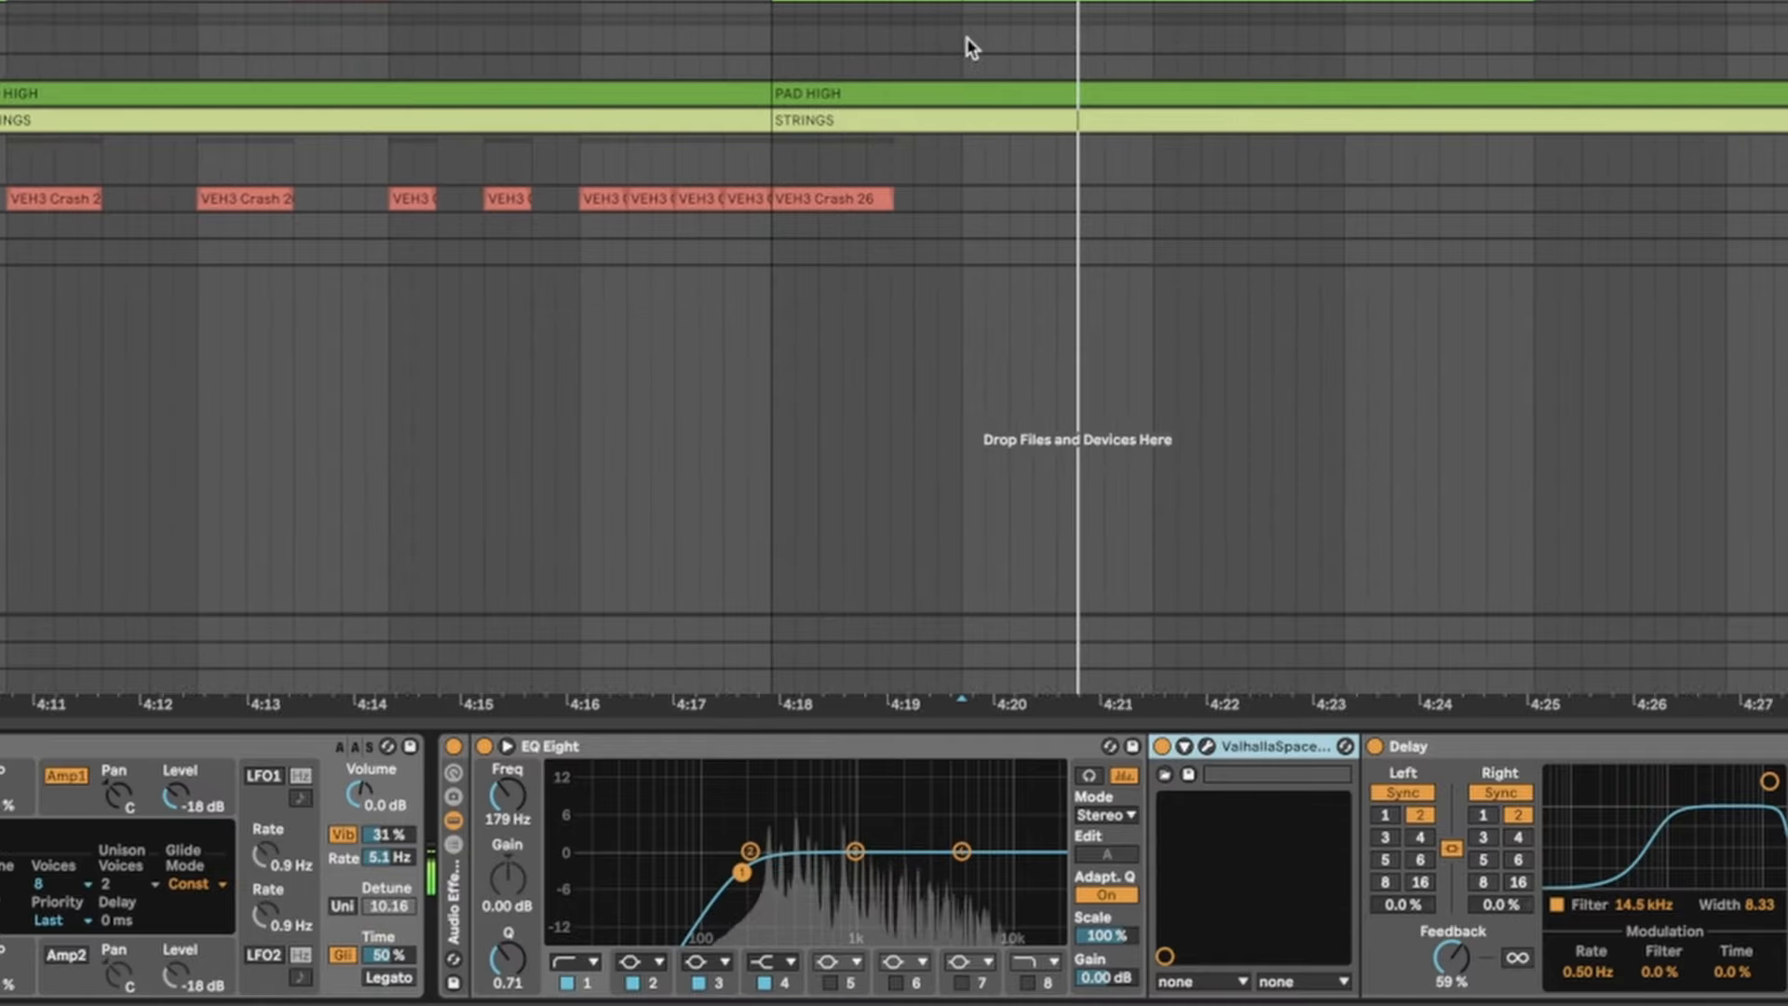
{"action": "scroll", "coordinate": [1143, 192], "scroll_direction": "down", "scroll_amount": 5}
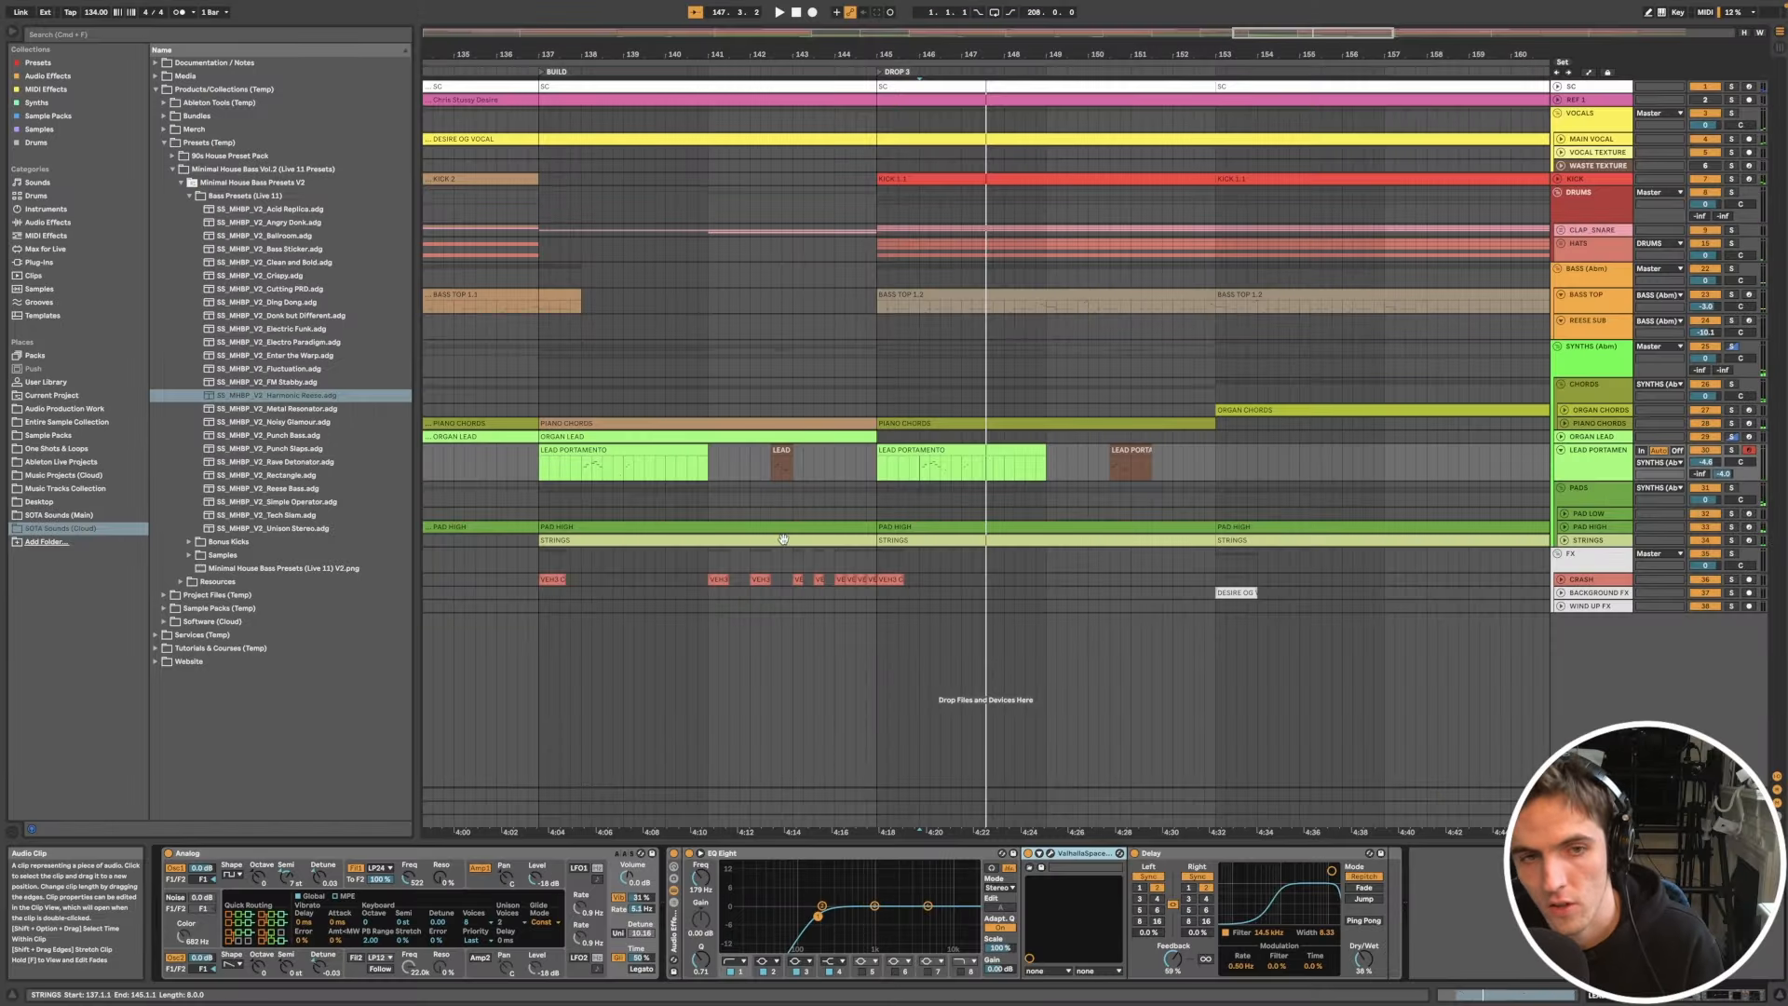
Step: Open the notes of the LEAD PORTAMENTO clip at bar 145 in DROP 3 and start playback
{"action": "left_click", "coordinate": [926, 468]}
{"action": "key", "text": "z"}
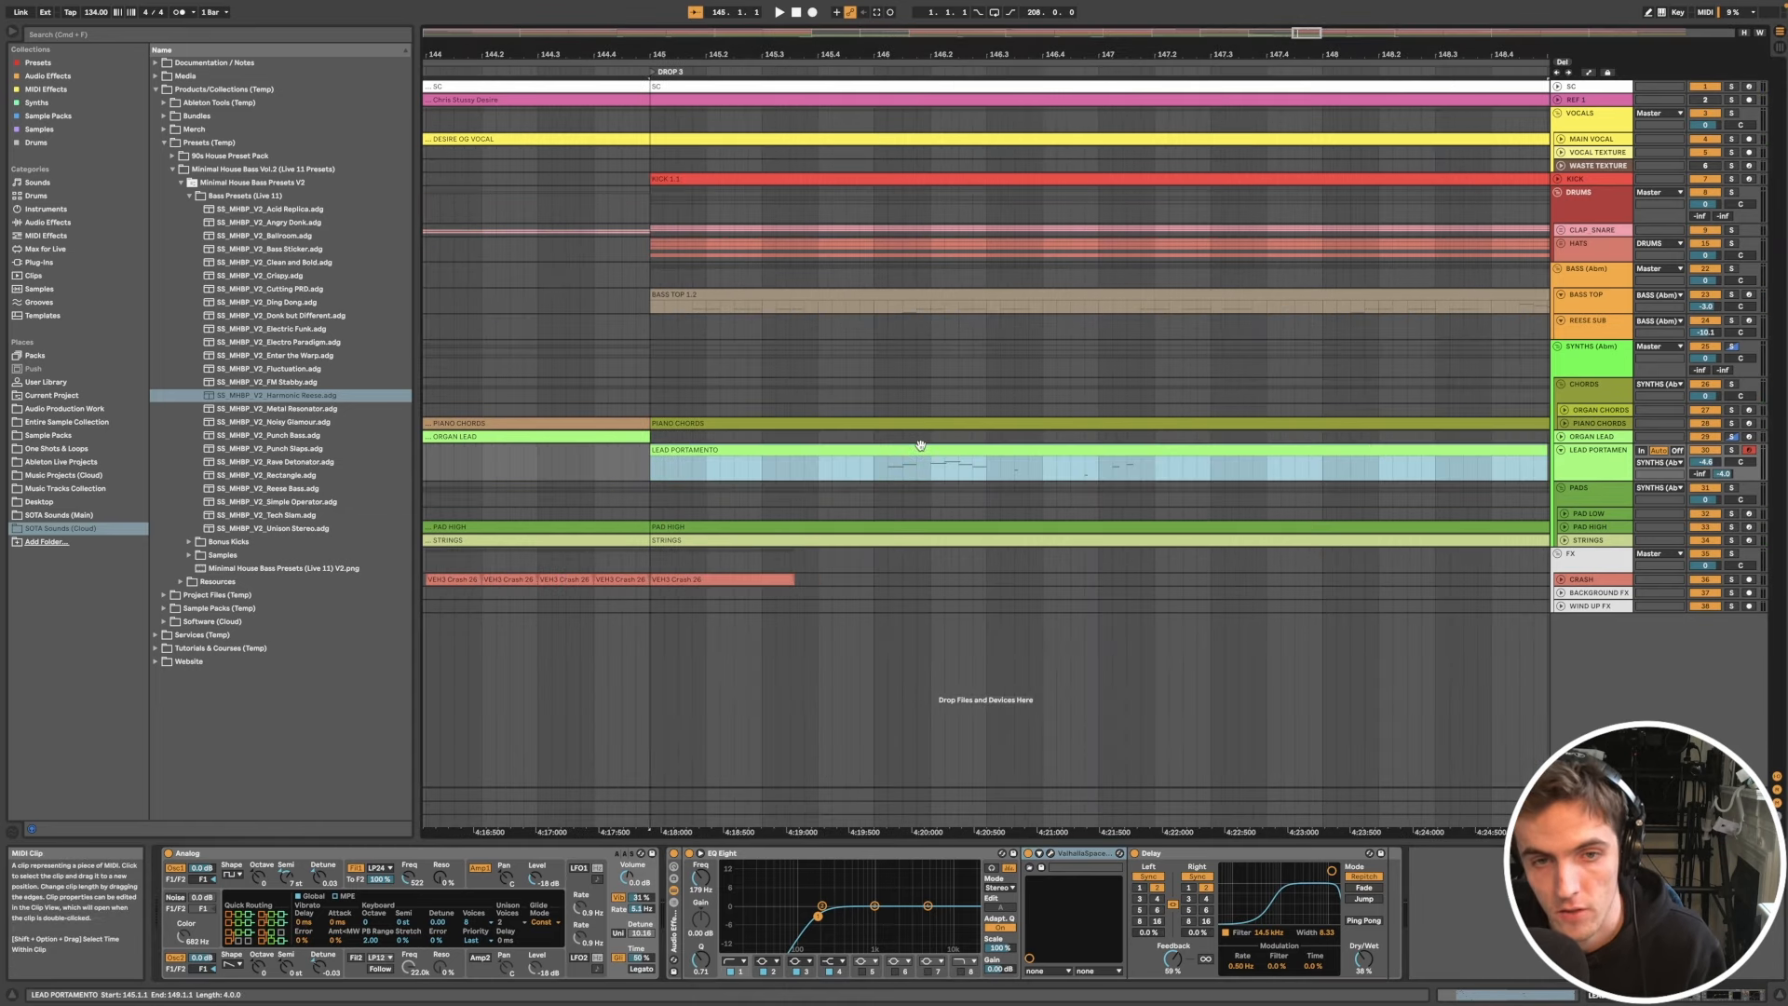
{"action": "double_click", "coordinate": [920, 446]}
{"action": "key", "text": "a"}
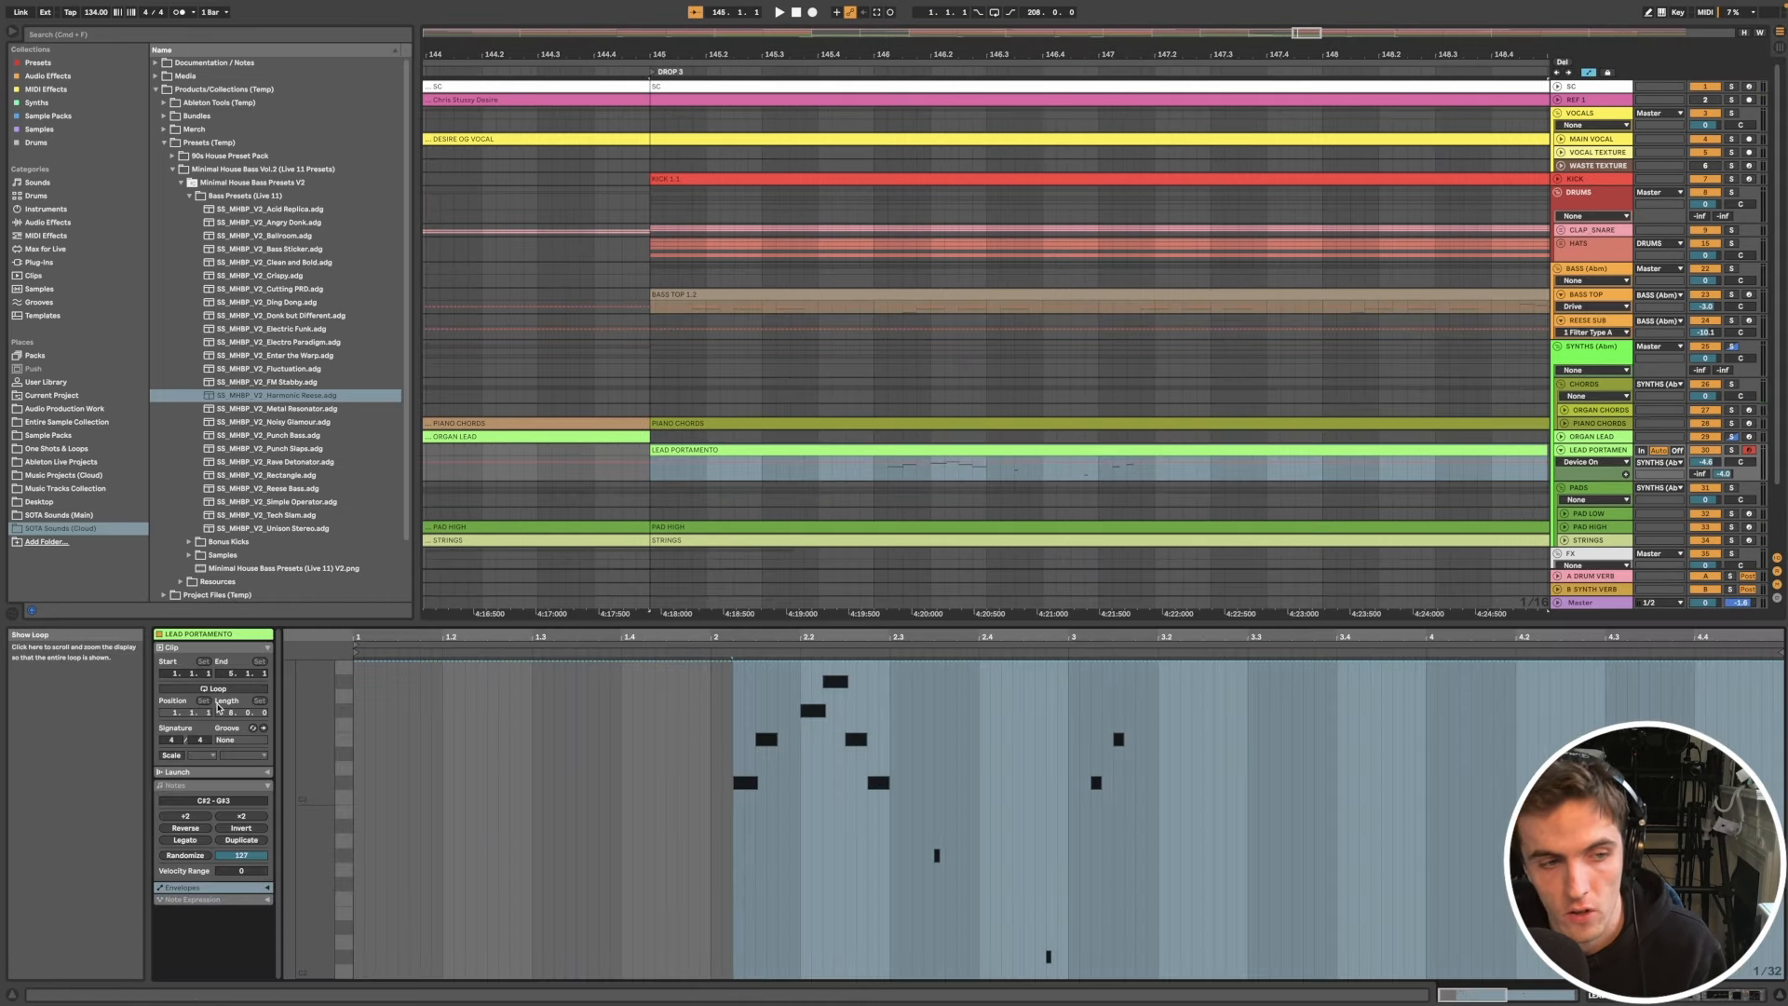
{"action": "key", "text": "a"}
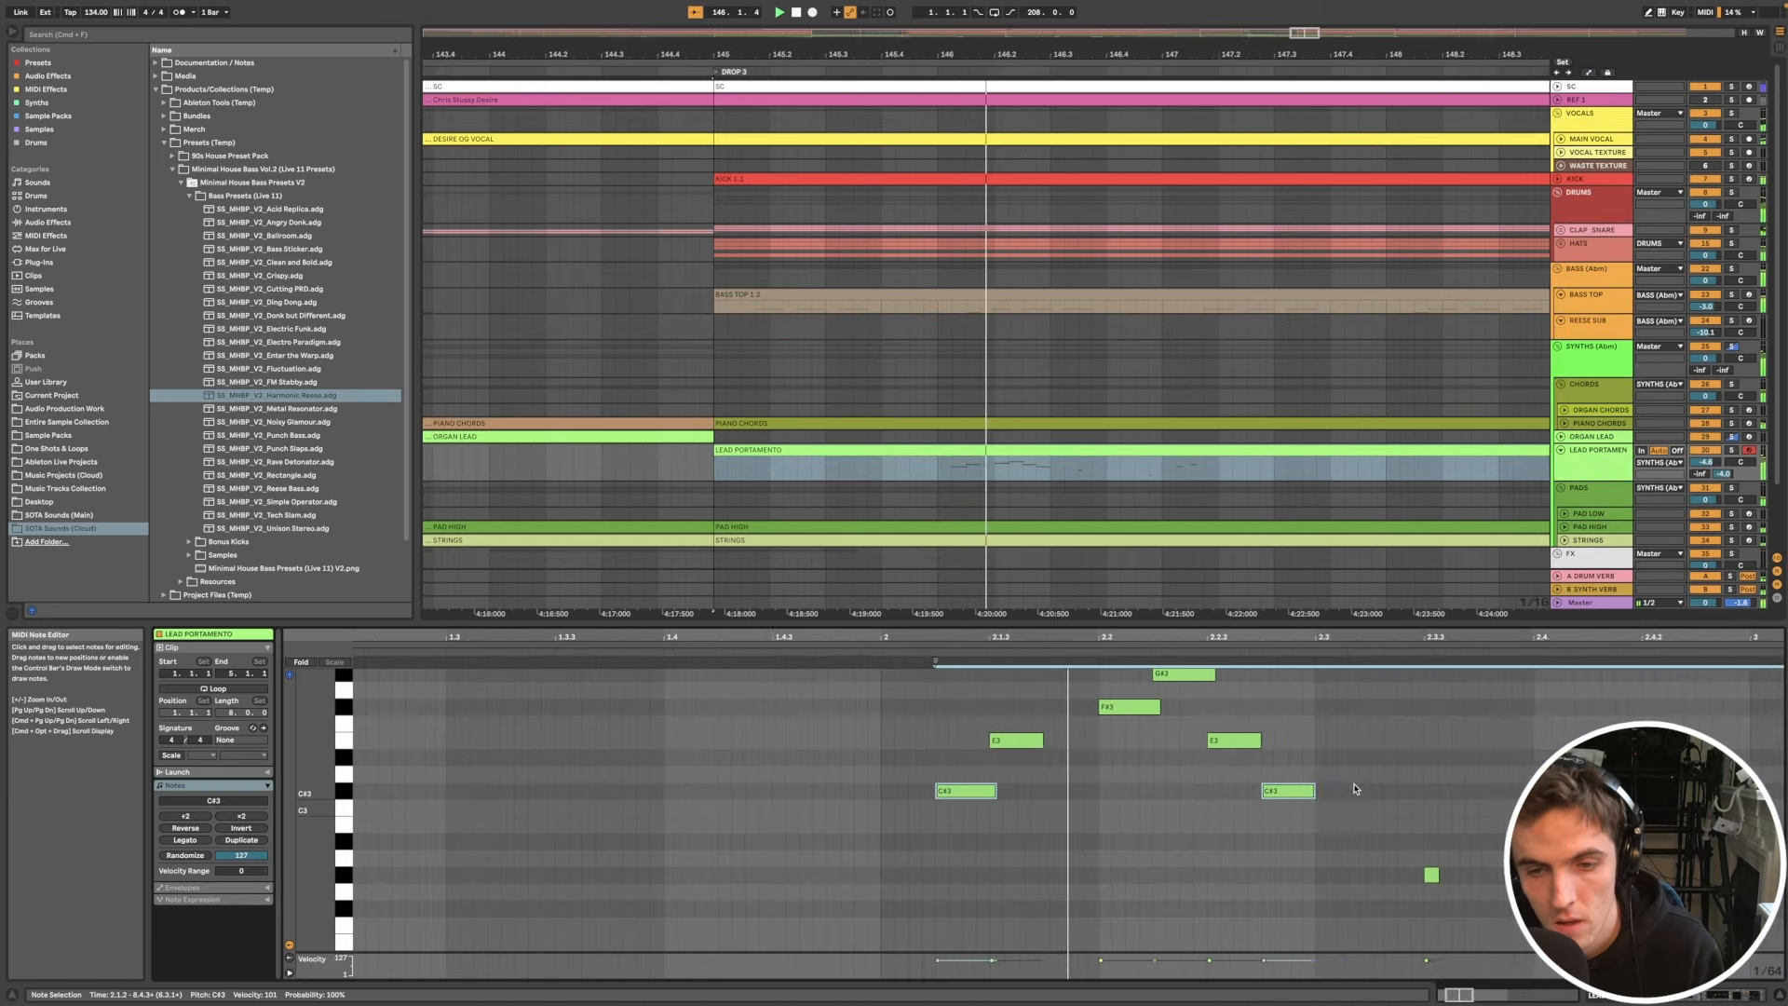
Step: Examine the lengths and overlaps of the C#3, E3, F#3 and G#3 notes in the LEAD PORTAMENTO clip
{"action": "scroll", "coordinate": [1357, 791], "scroll_direction": "down", "scroll_amount": 3}
{"action": "scroll", "coordinate": [959, 757], "scroll_direction": "left", "scroll_amount": 2}
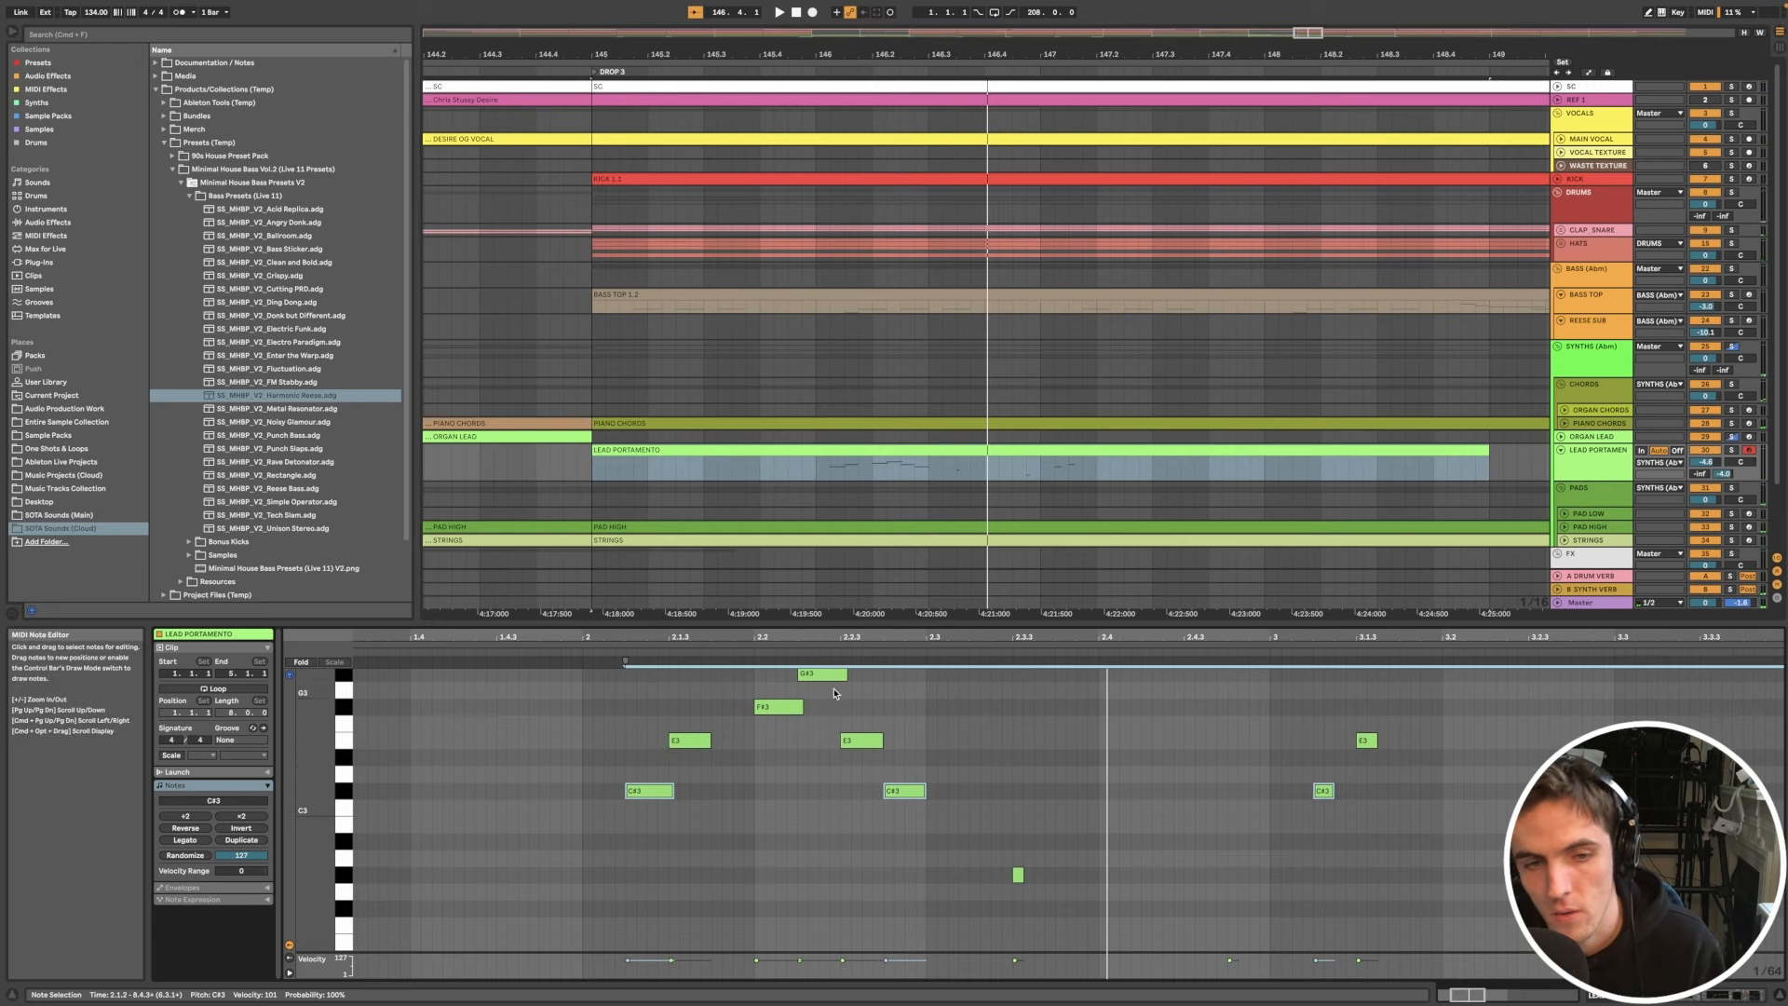
{"action": "scroll", "coordinate": [834, 693], "scroll_direction": "up", "scroll_amount": 5}
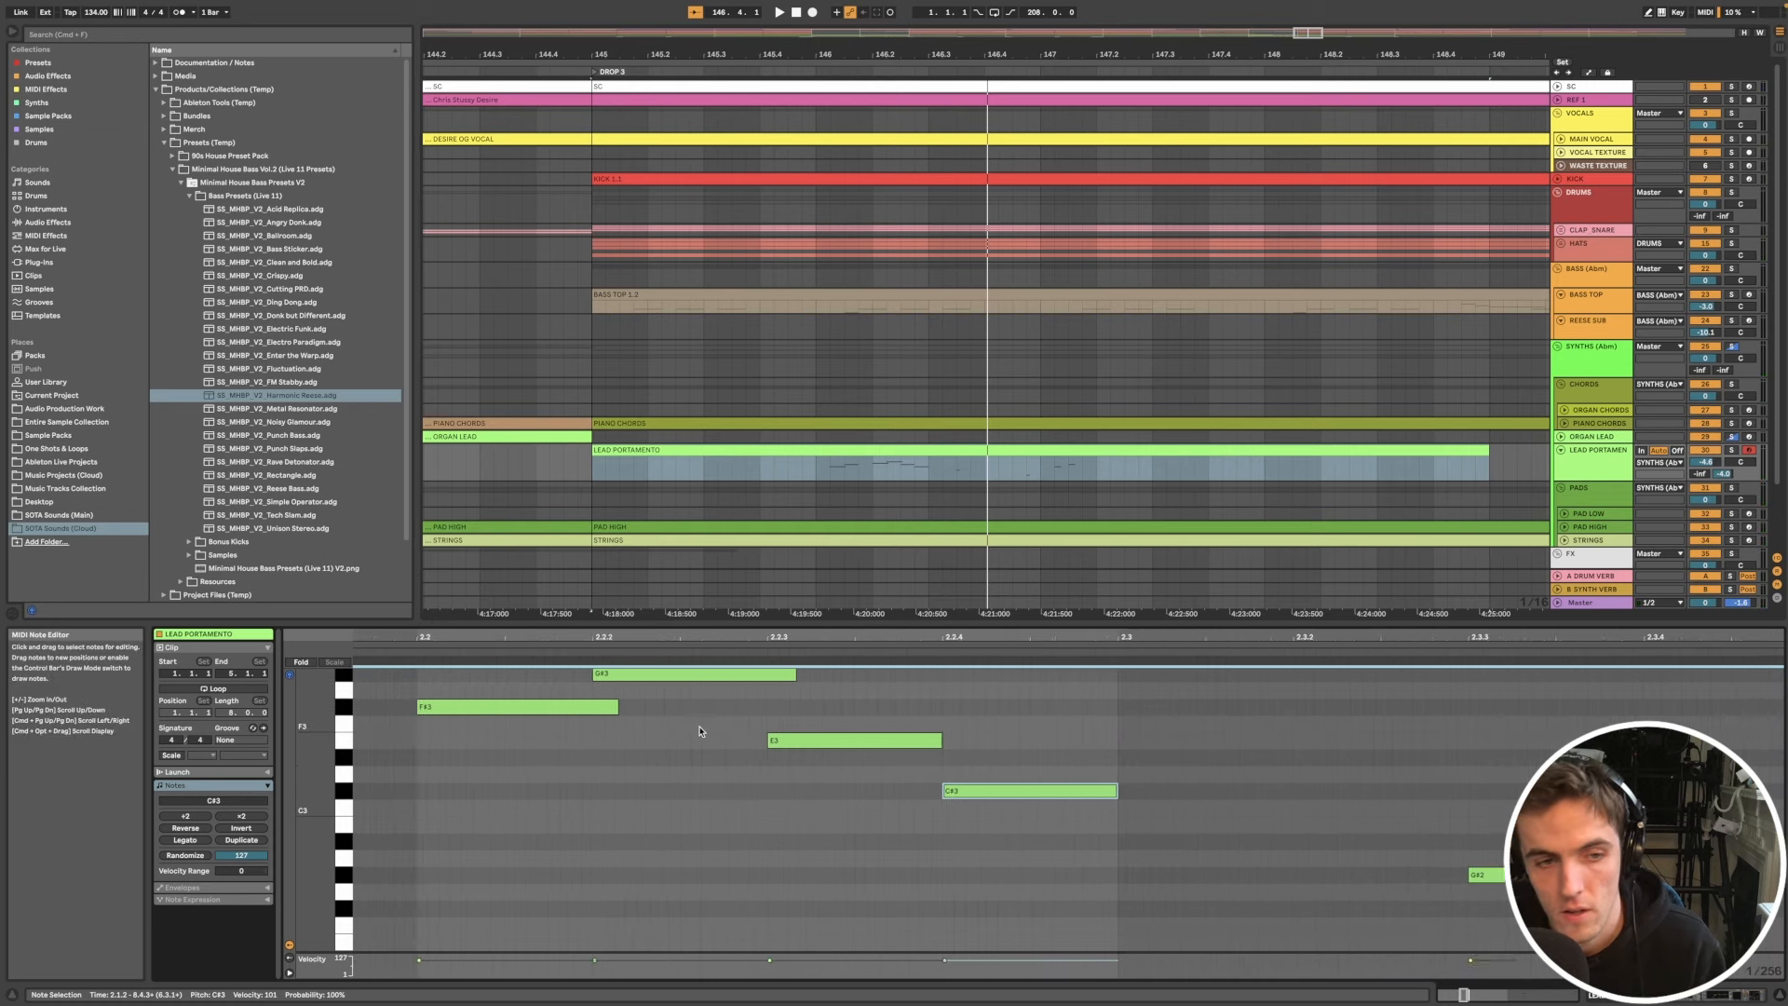
{"action": "scroll", "coordinate": [700, 731], "scroll_direction": "down", "scroll_amount": 1}
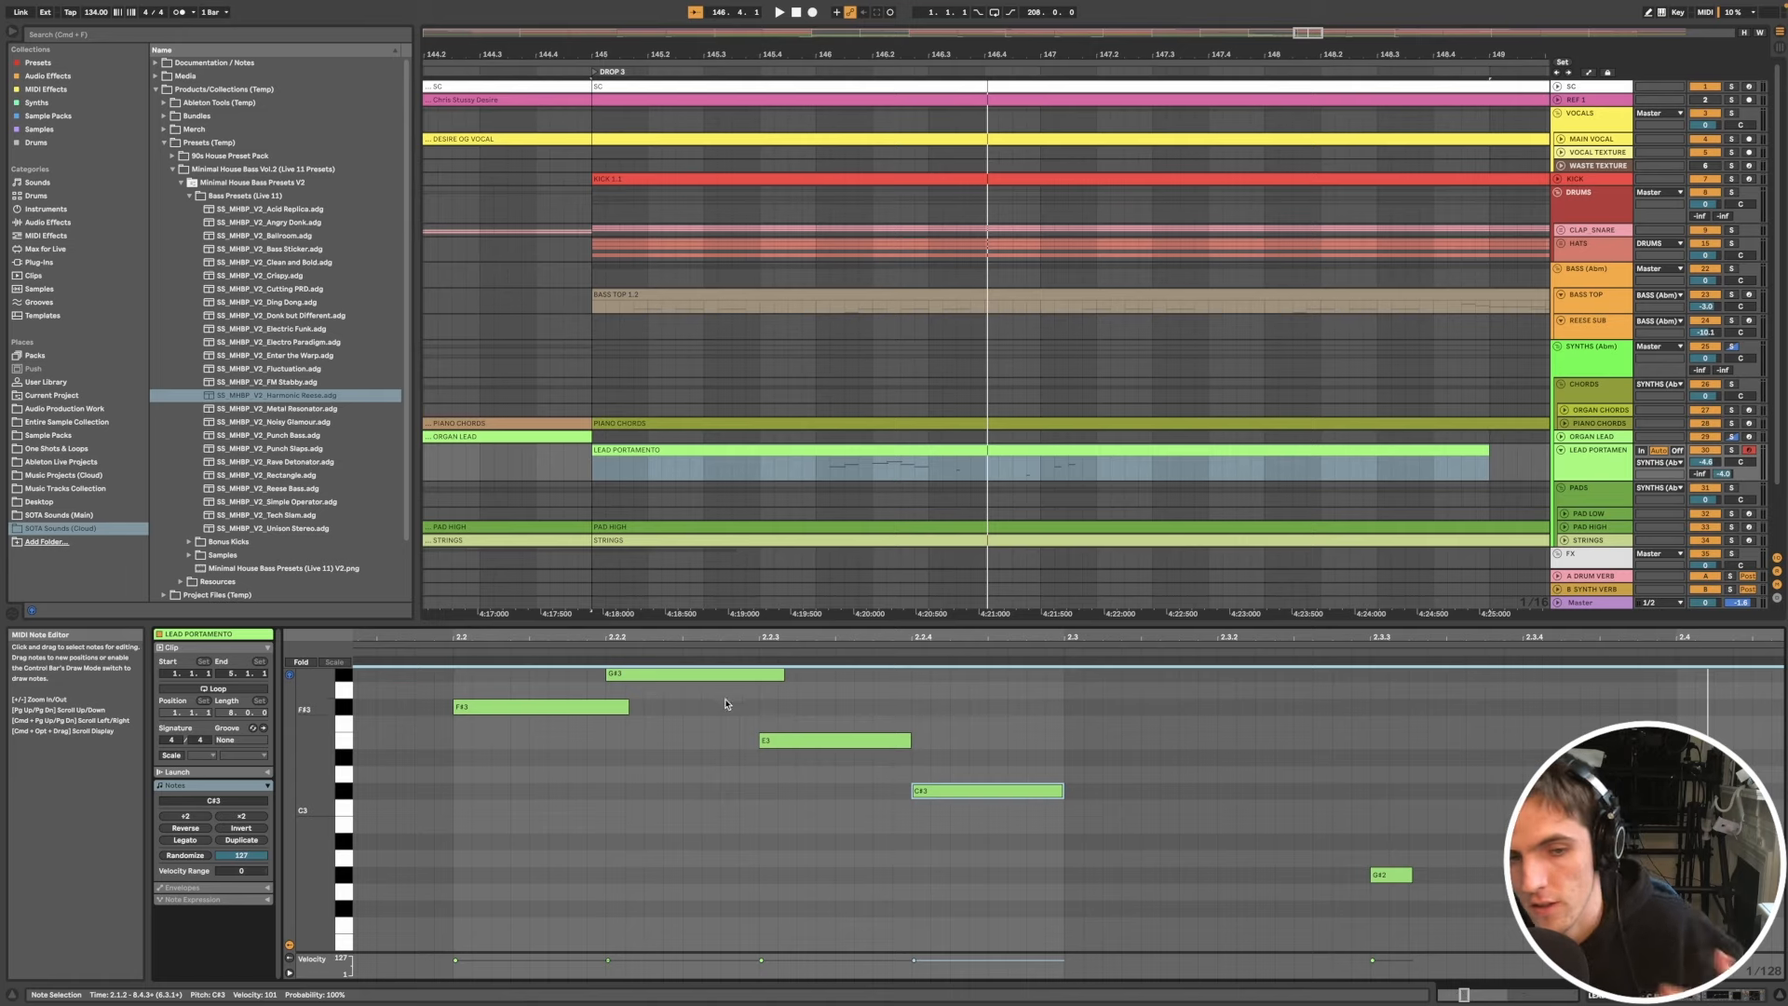
{"action": "scroll", "coordinate": [897, 723], "scroll_direction": "down", "scroll_amount": 3}
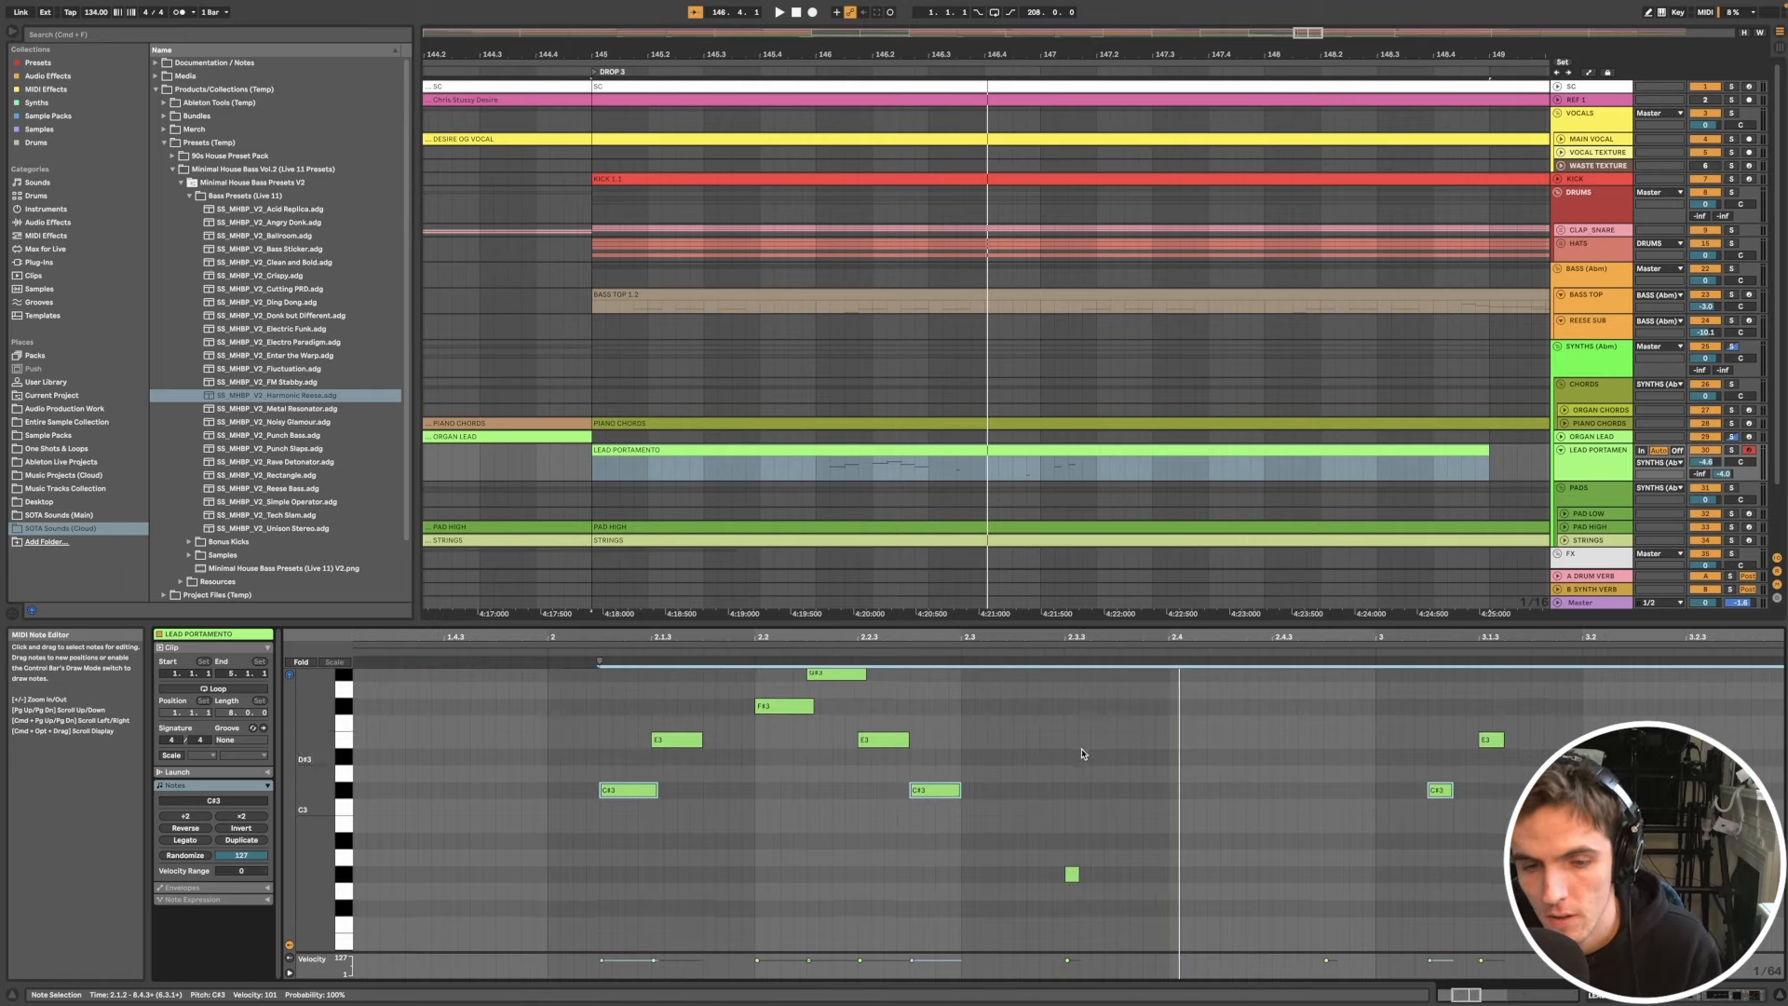
Step: Play the LEAD PORTAMENTO clip in DROP 3 from bar 146.3.3, and replay its phrase from the second bar
{"action": "left_click", "coordinate": [965, 475]}
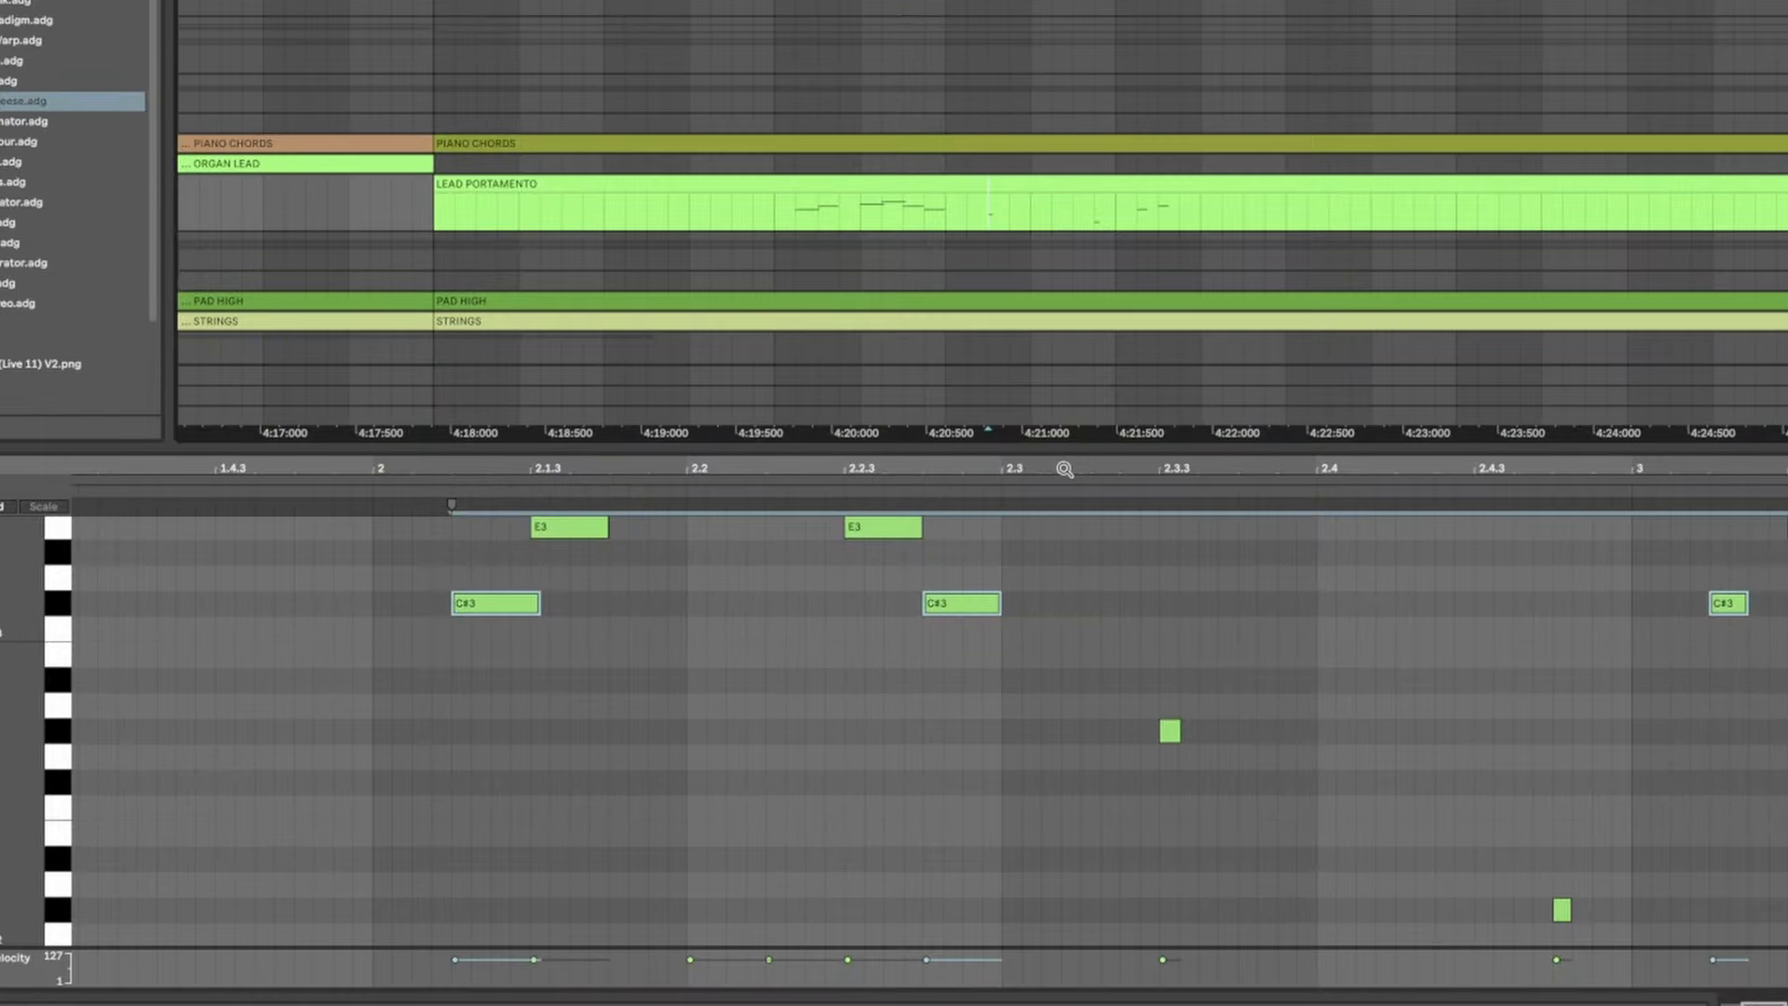
{"action": "key", "text": "space"}
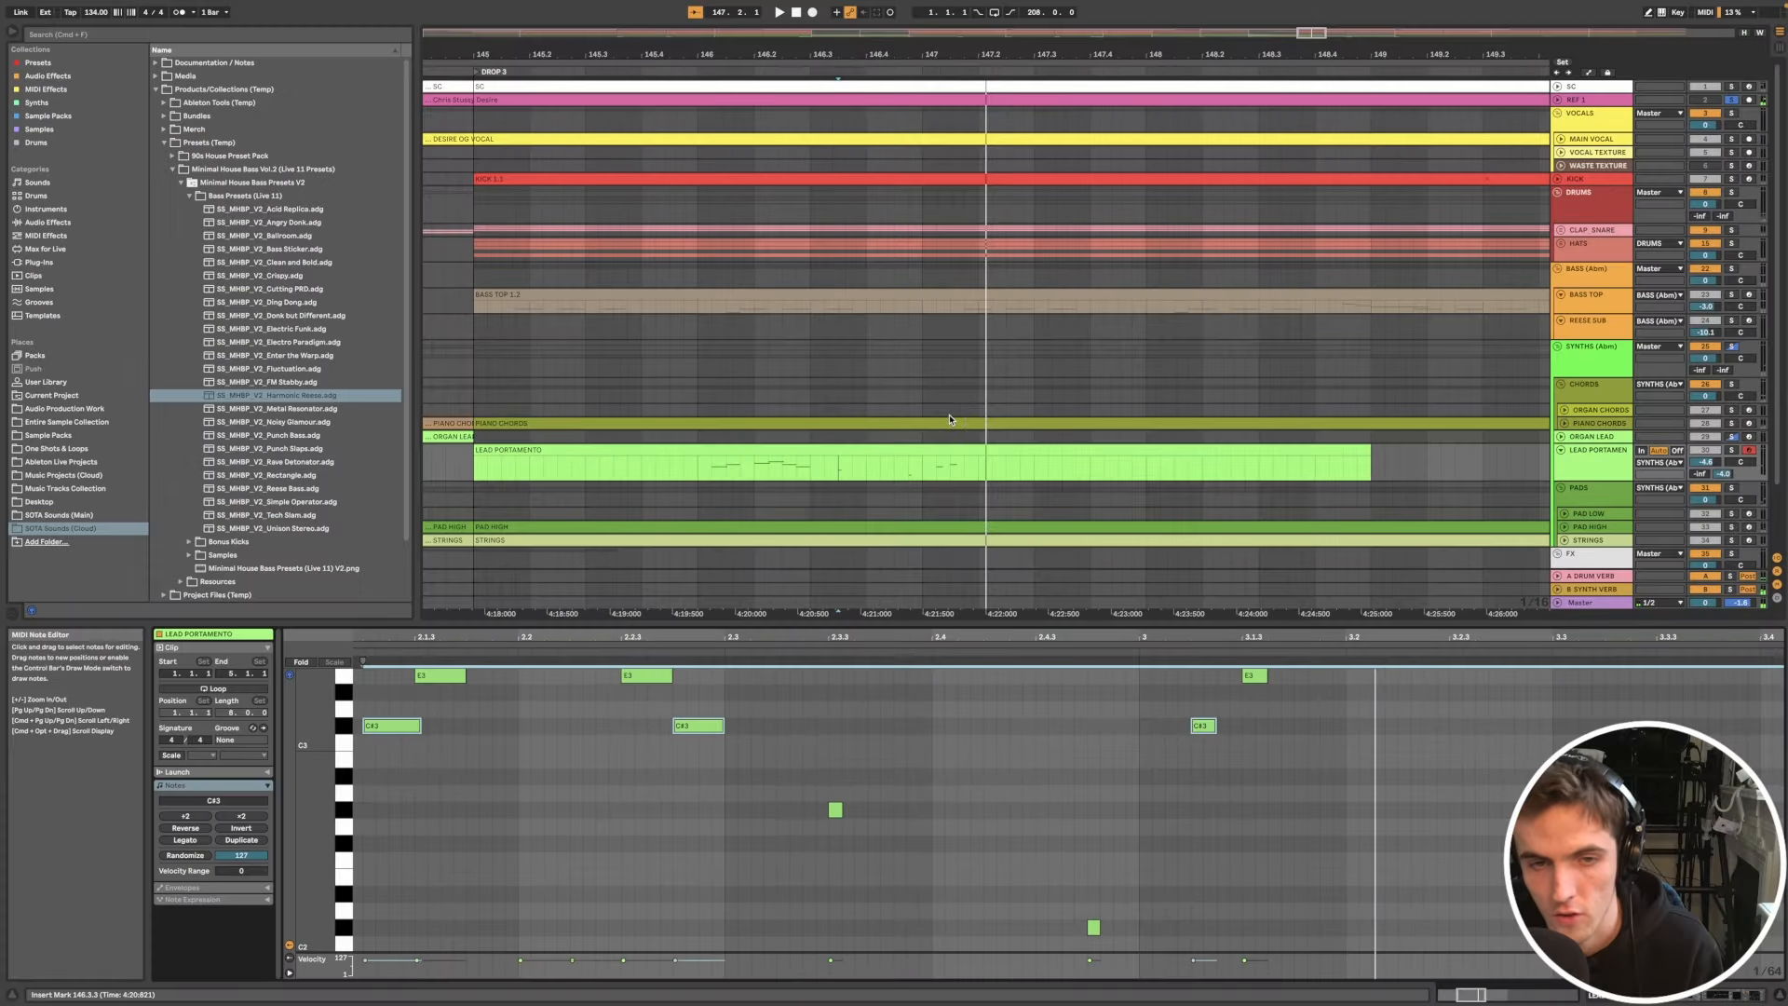
{"action": "scroll", "coordinate": [951, 420], "scroll_direction": "down", "scroll_amount": 5}
{"action": "left_click", "coordinate": [919, 449]}
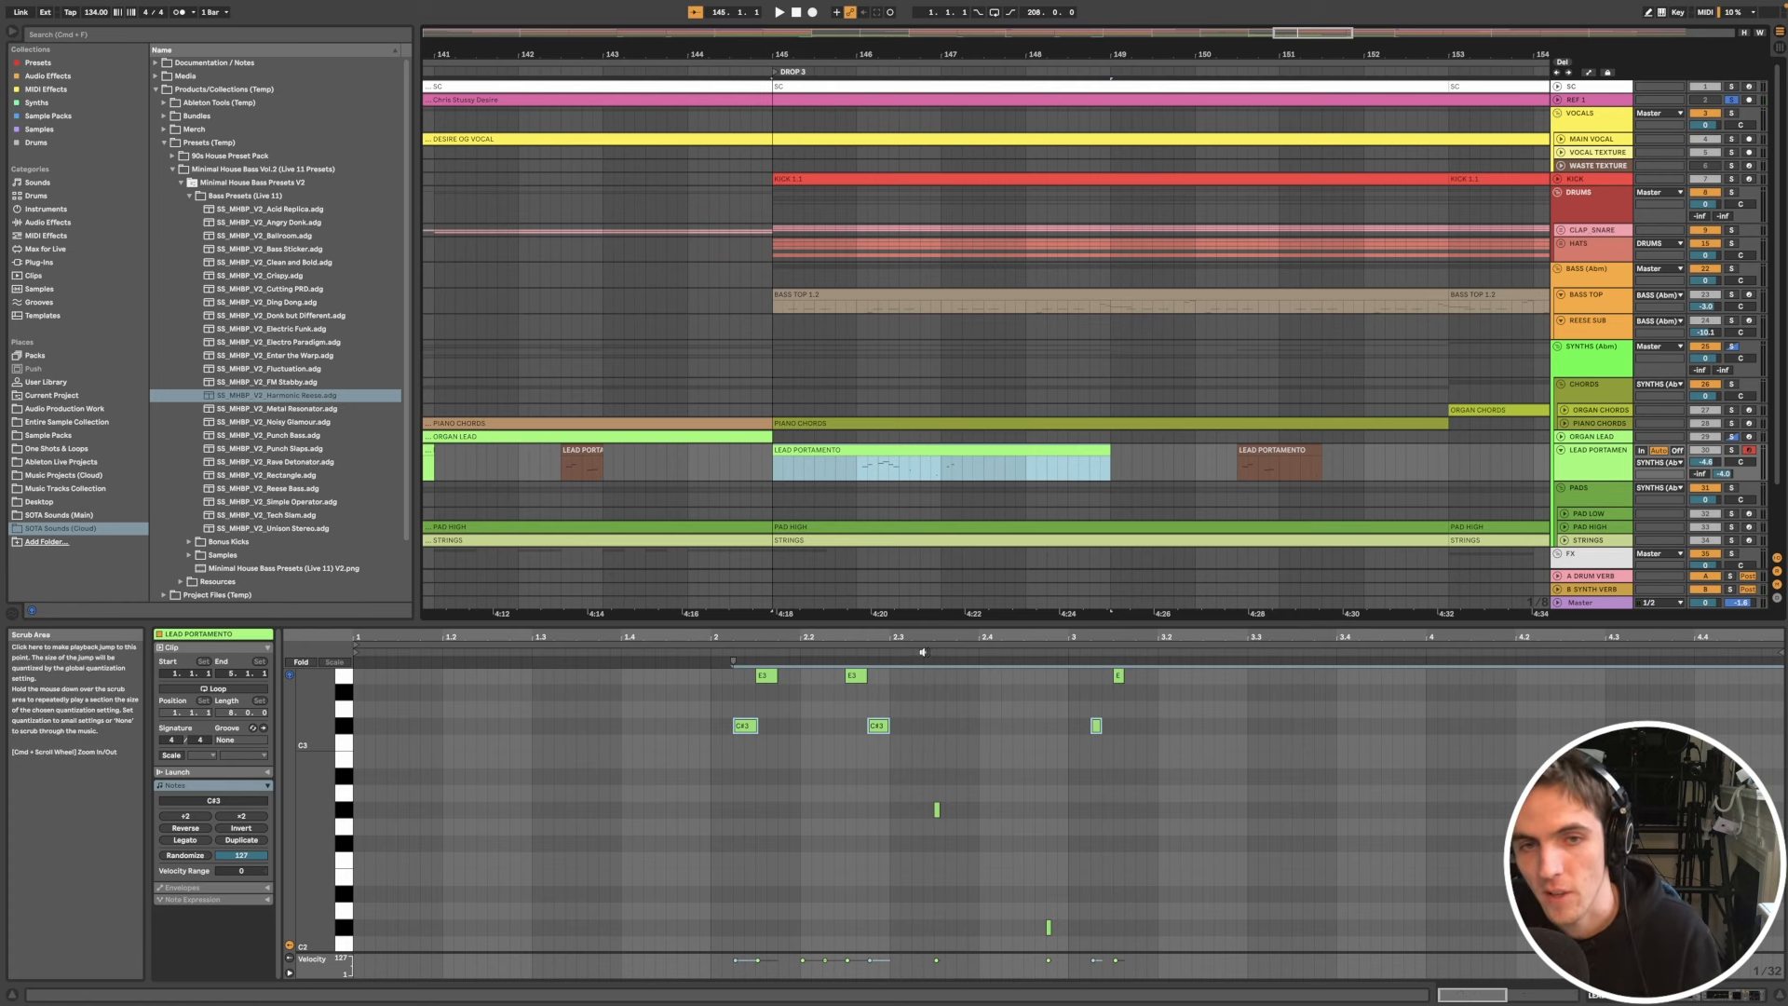
{"action": "left_click", "coordinate": [712, 652]}
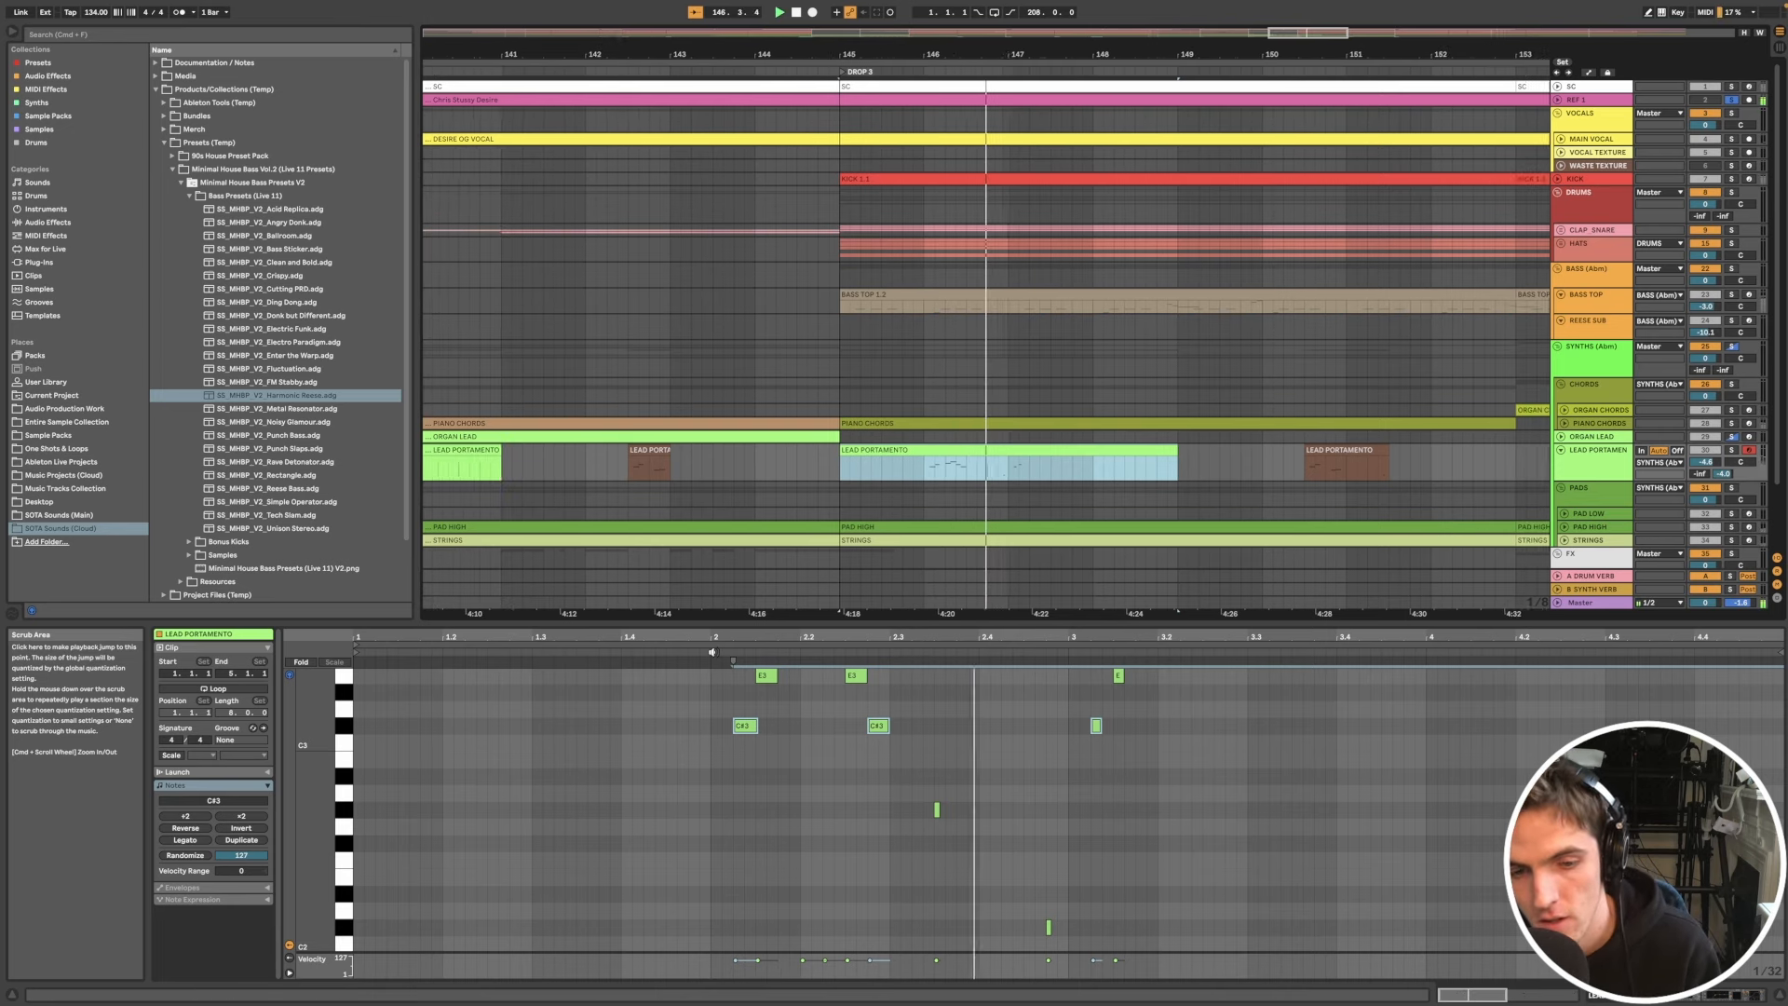
Step: Collapse the LEAD PORTAMENTO track and open the PAD LOW clip at bar 185
{"action": "key", "text": "s"}
{"action": "scroll", "coordinate": [962, 466], "scroll_direction": "down", "scroll_amount": 5}
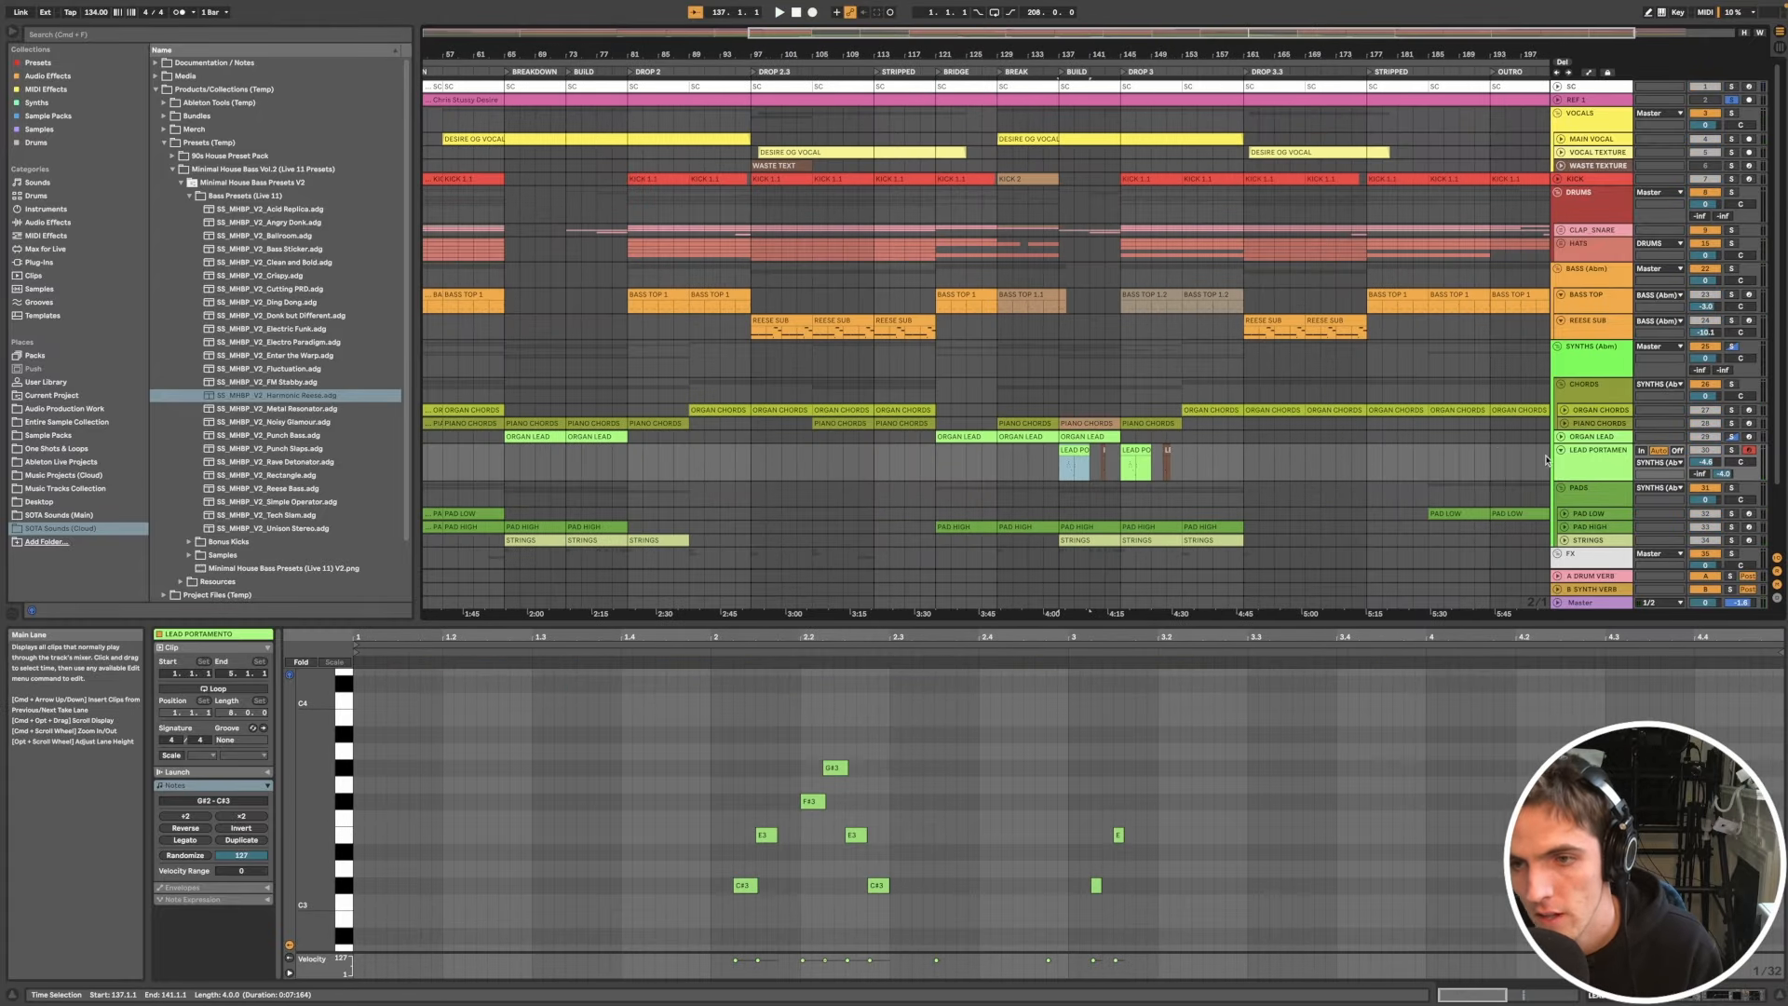
{"action": "left_click", "coordinate": [1561, 451]}
{"action": "scroll", "coordinate": [1097, 454], "scroll_direction": "down", "scroll_amount": 2}
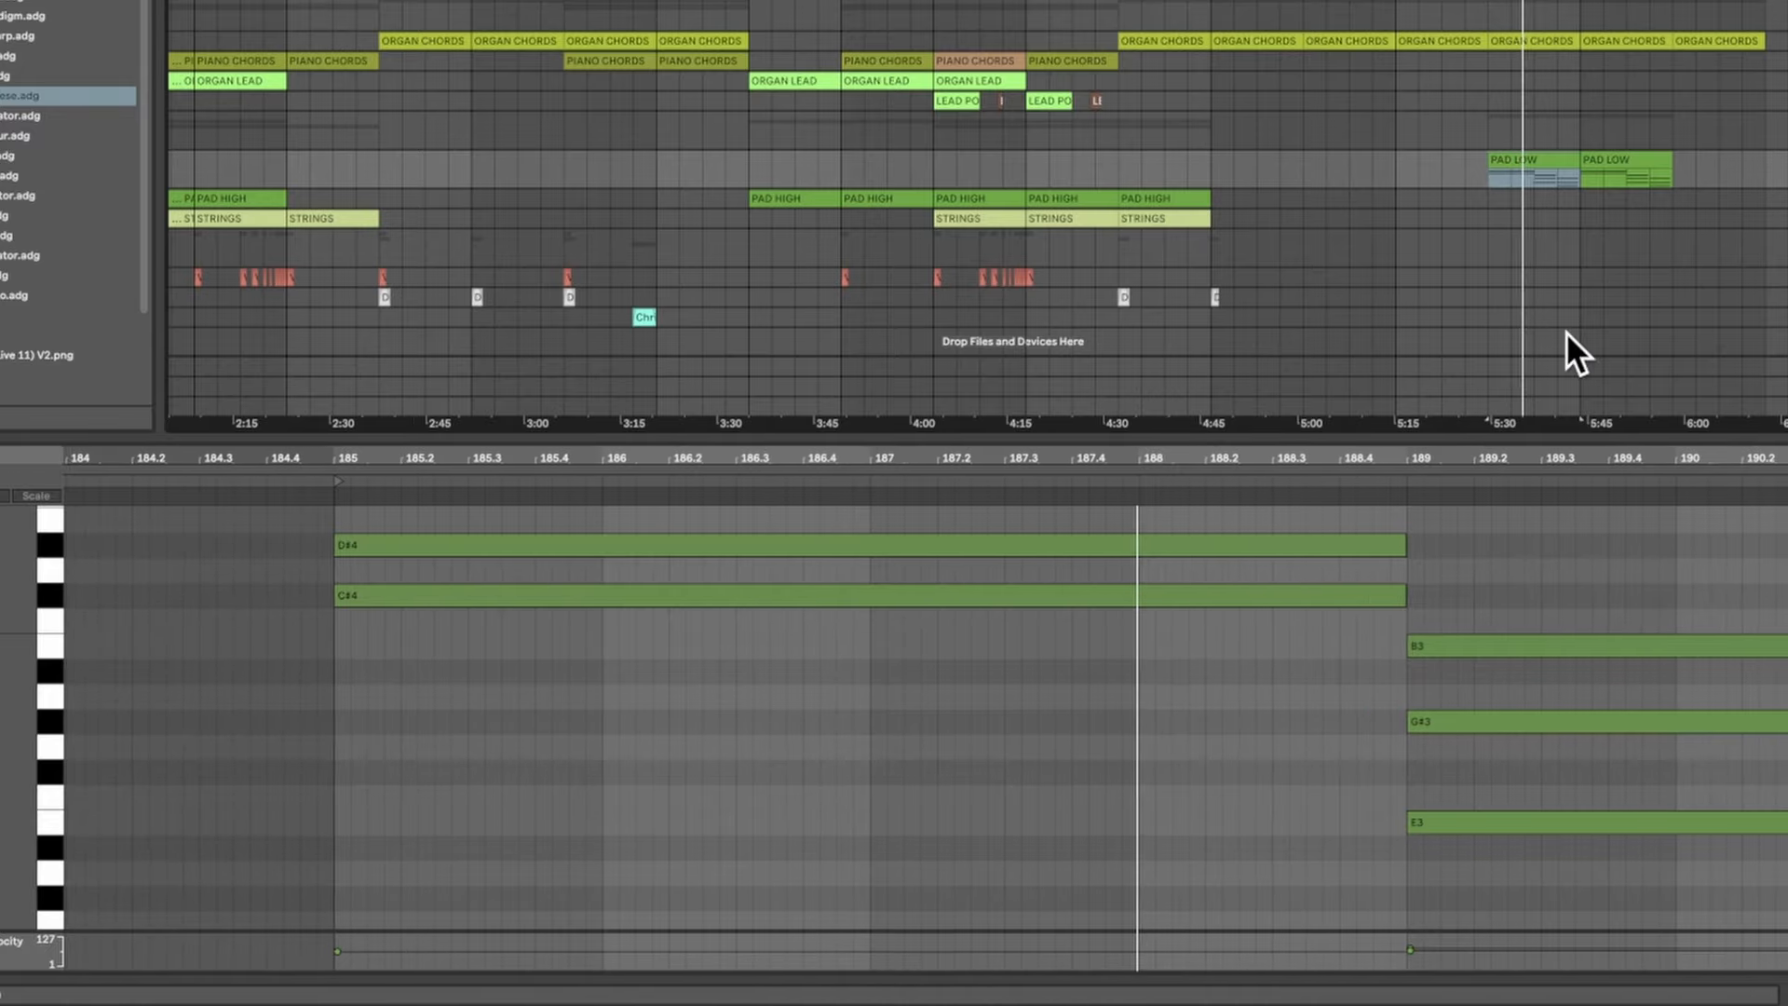
Step: Examine the chord notes of the PAD LOW clips at bars 185 and 193 and the track's devices
{"action": "scroll", "coordinate": [1443, 649], "scroll_direction": "up", "scroll_amount": 1}
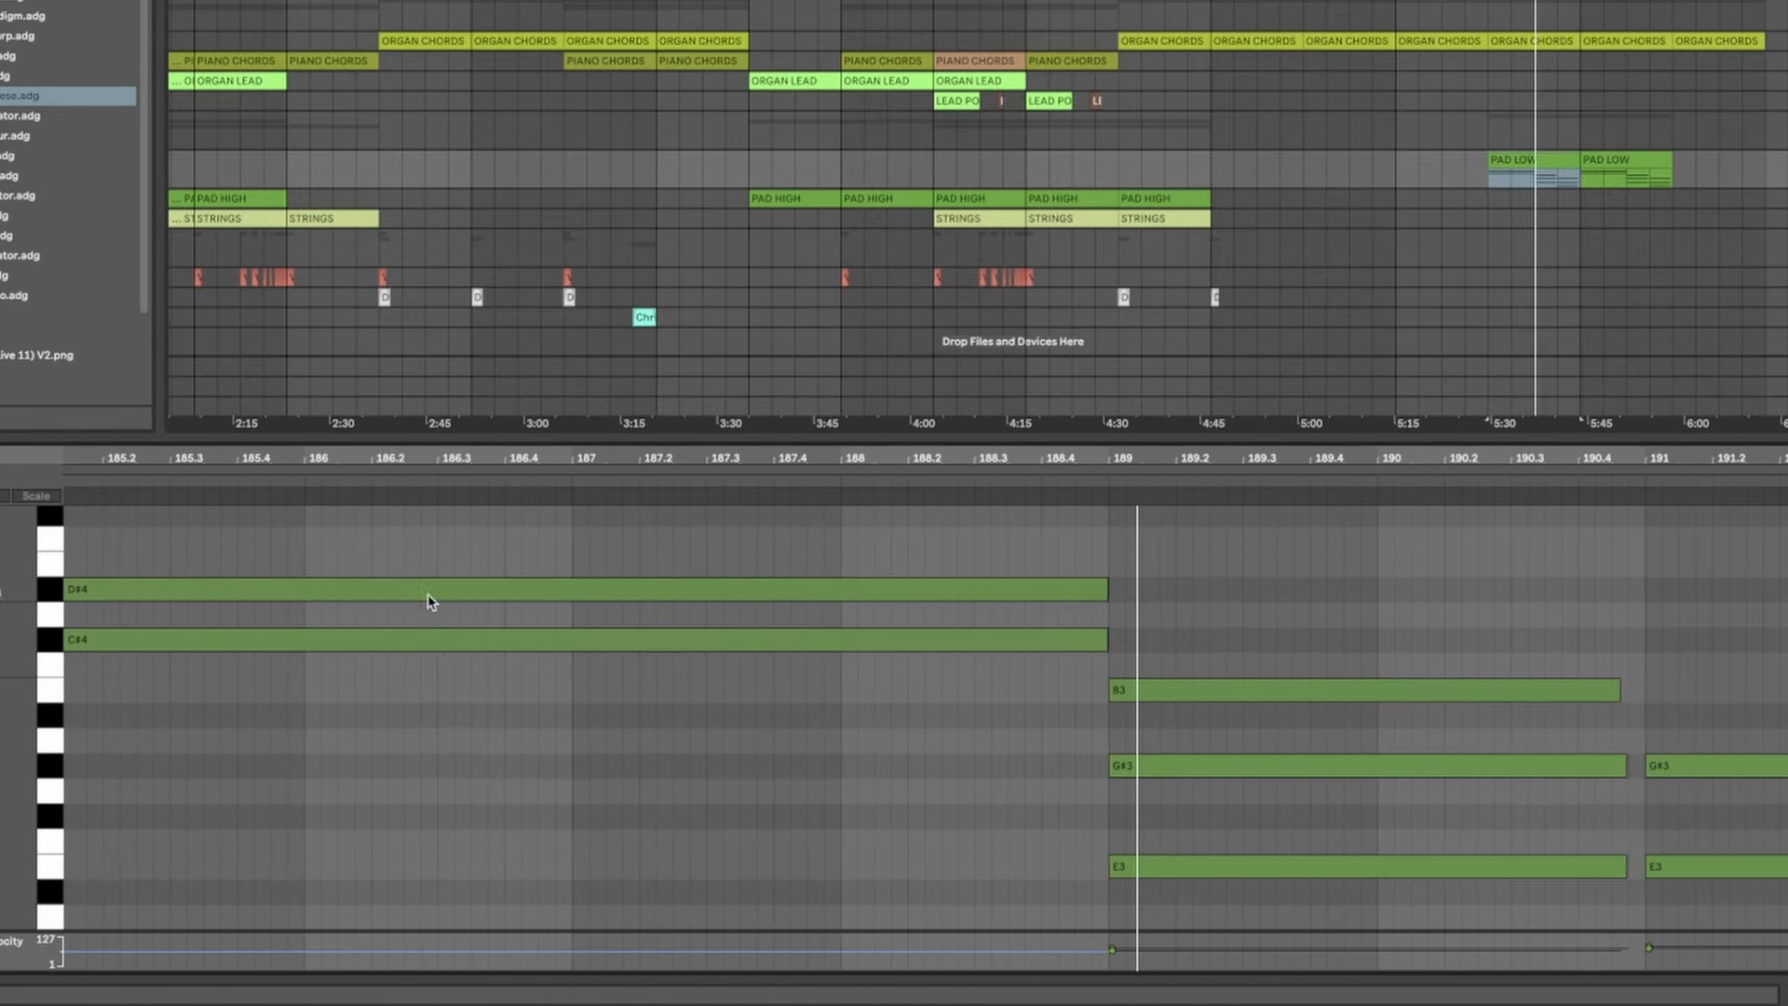
{"action": "left_click_drag", "start_coordinate": [33, 644], "coordinate": [16, 642]}
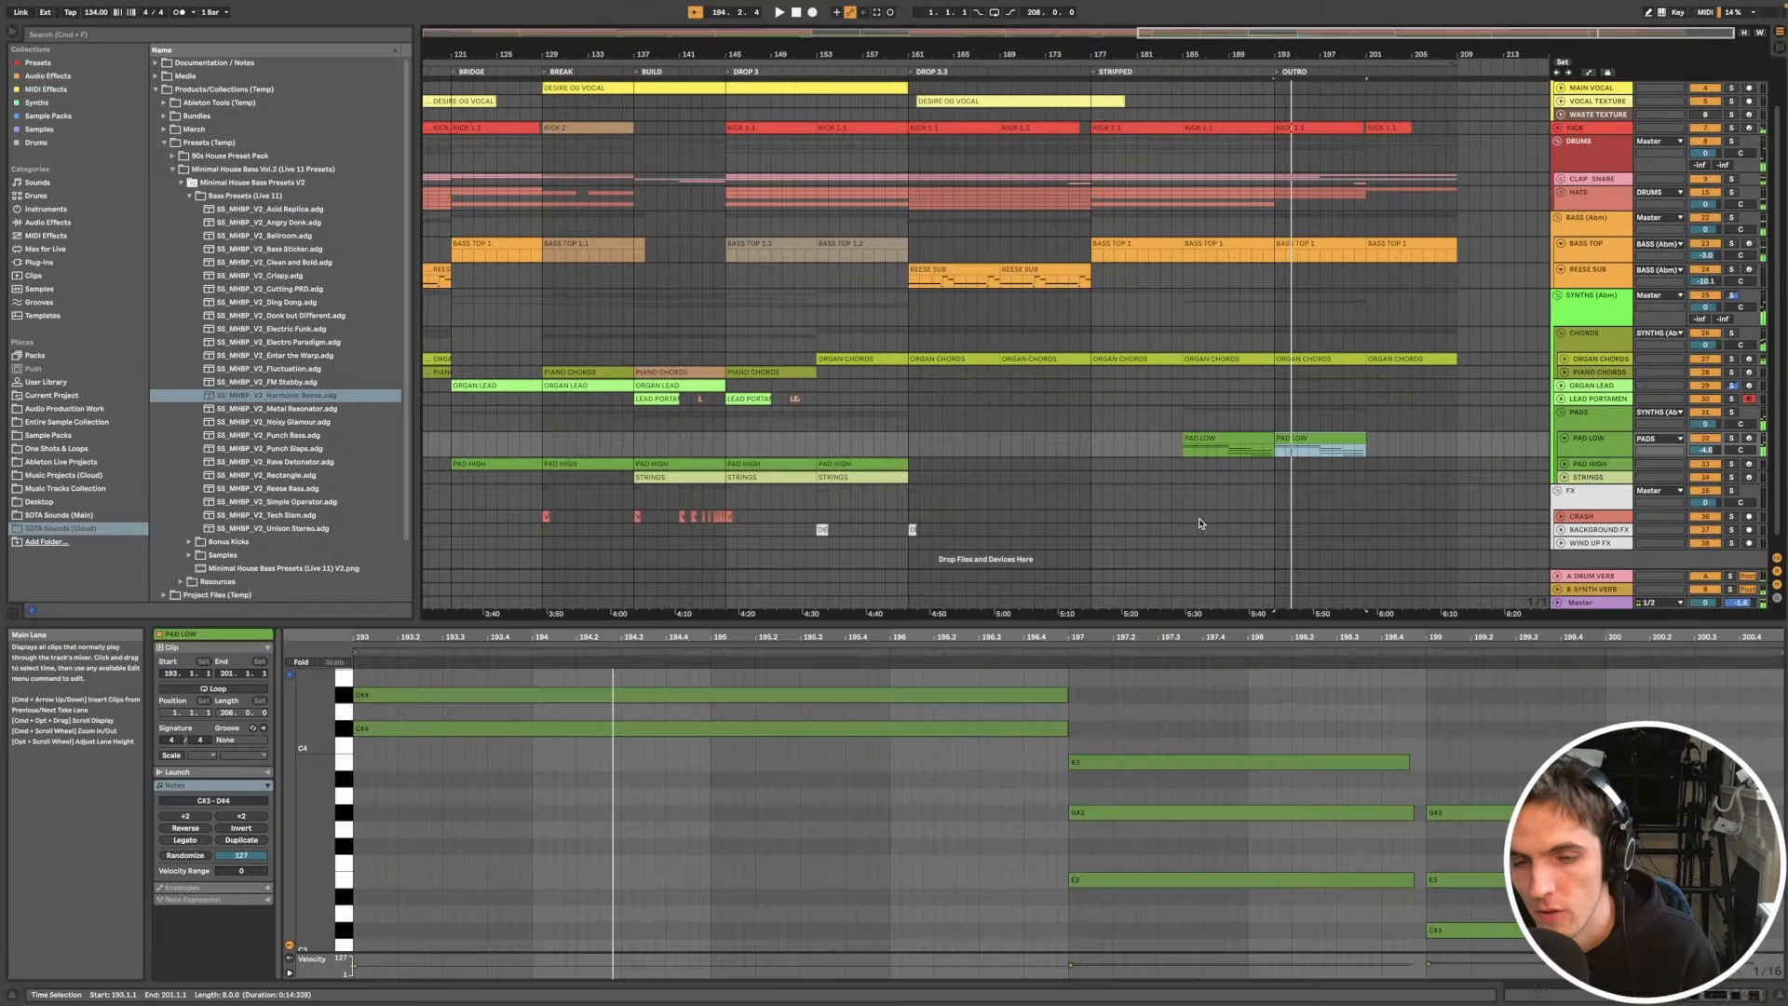
{"action": "left_click", "coordinate": [1199, 516]}
{"action": "left_click", "coordinate": [1207, 437]}
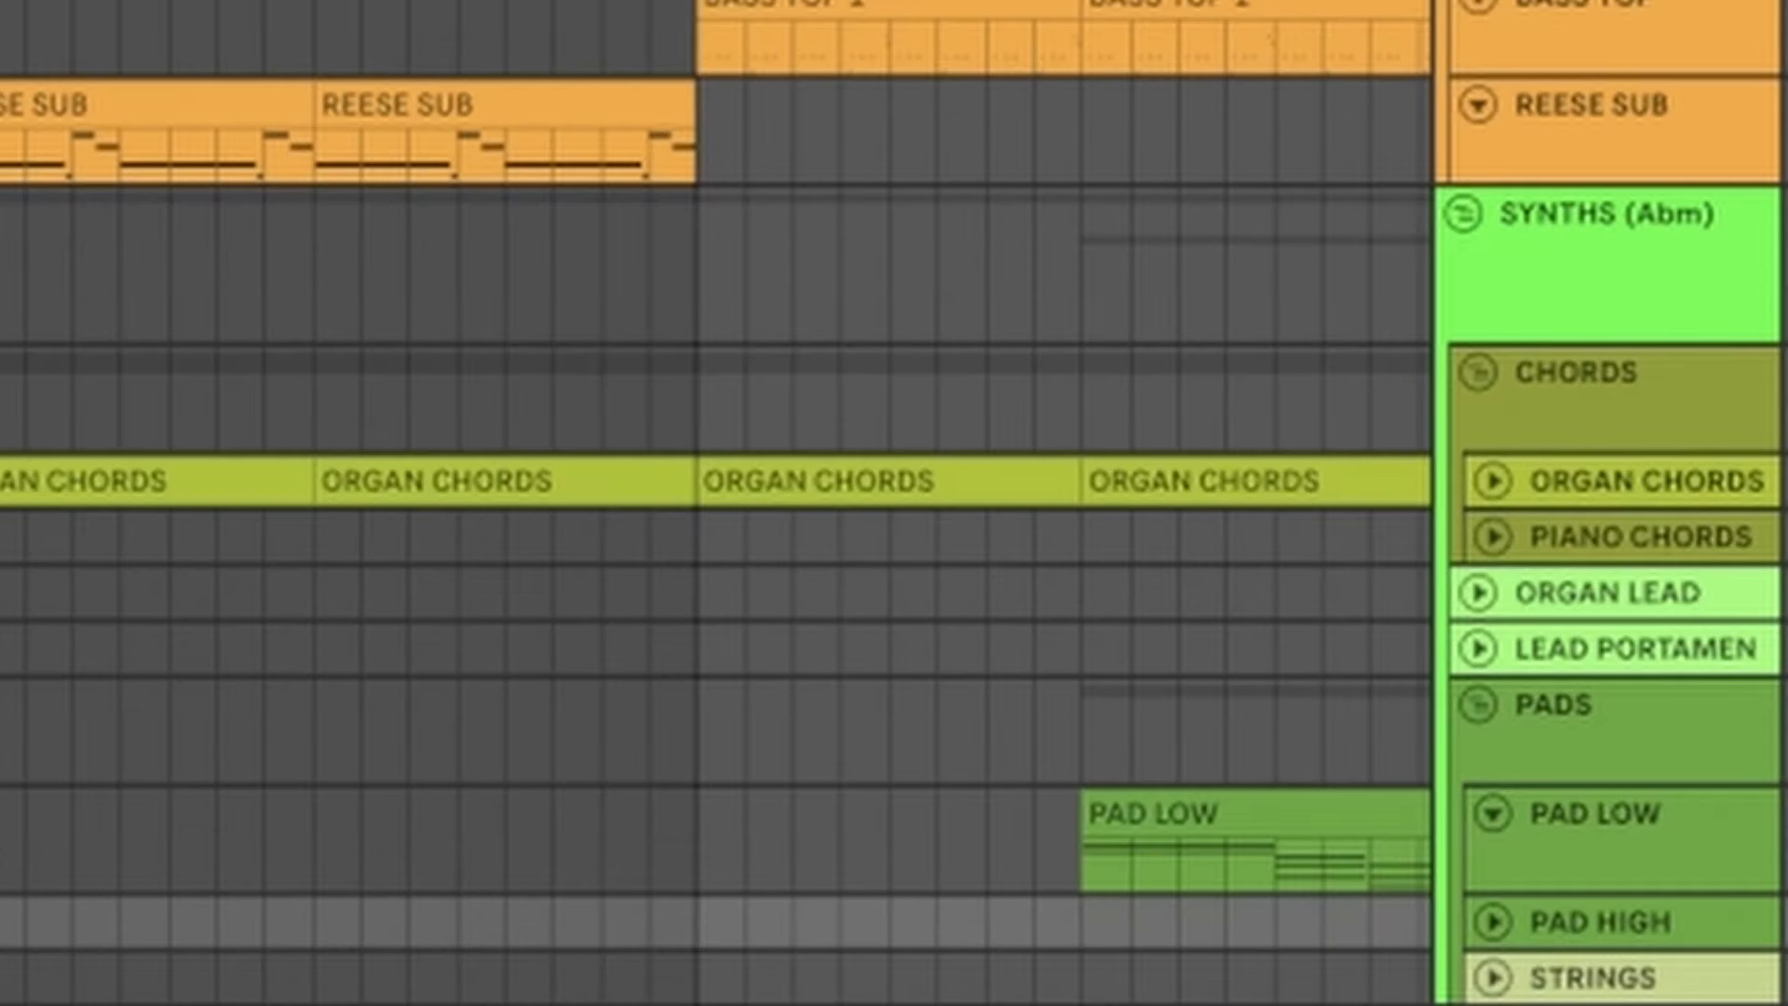
{"action": "key", "text": "Up"}
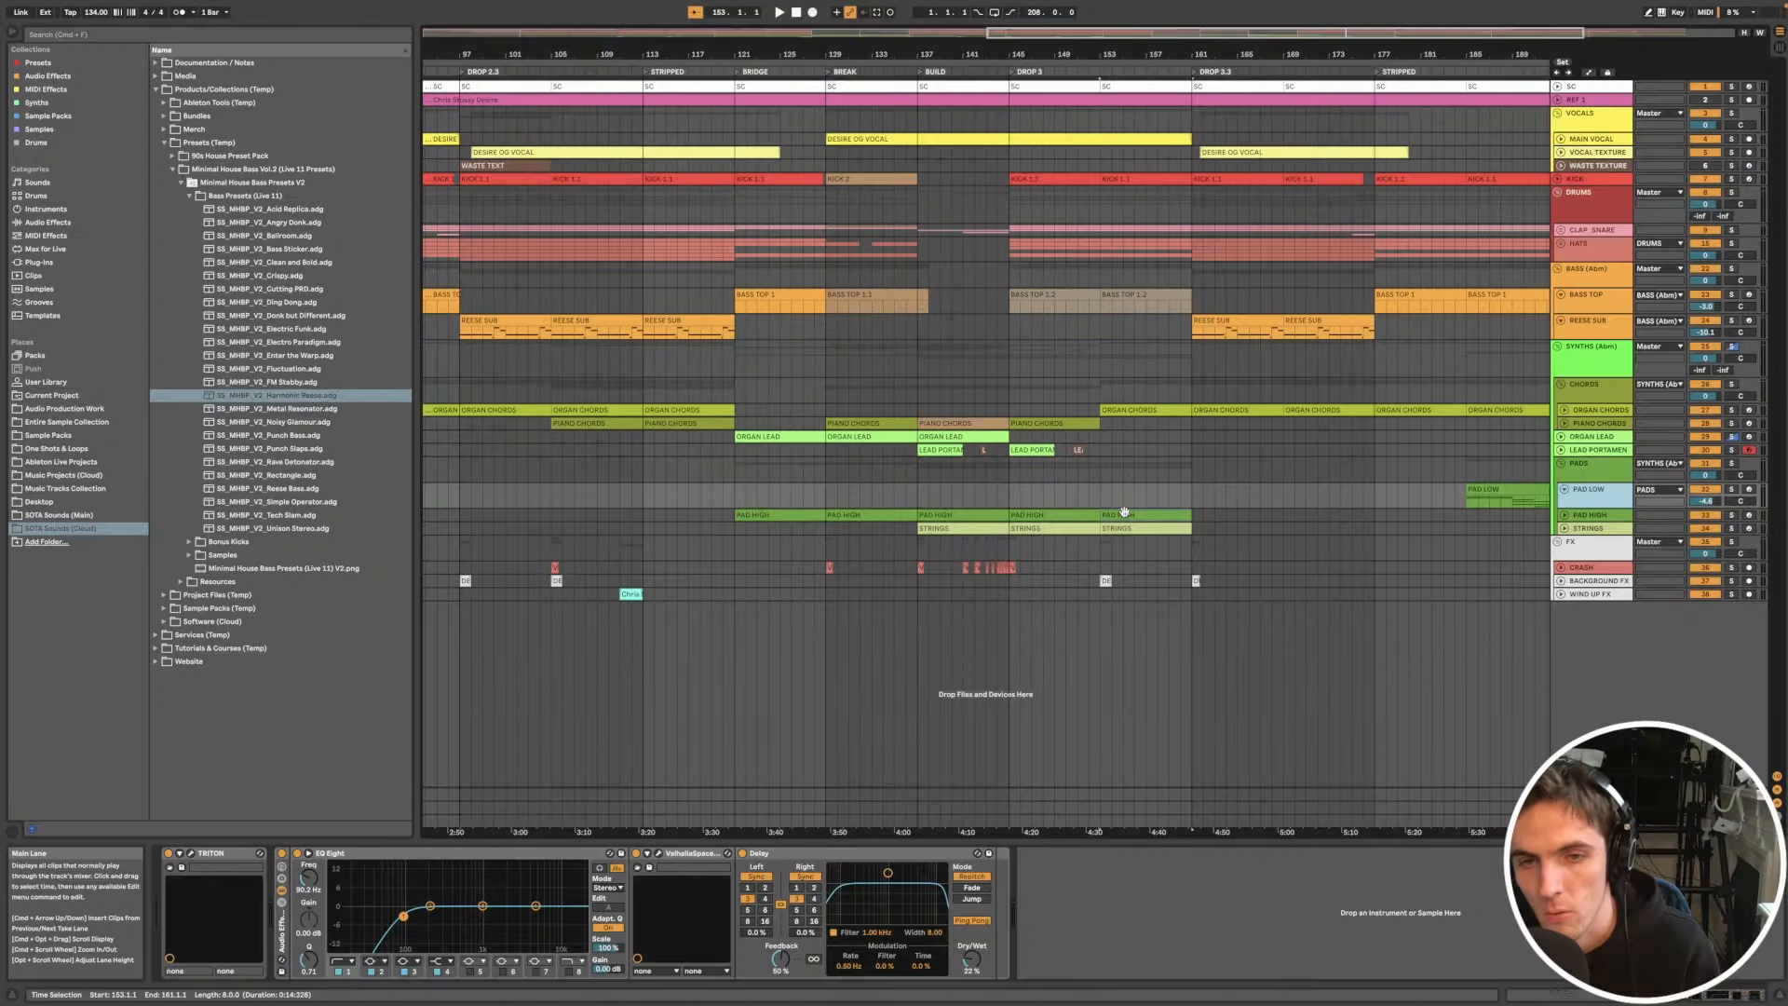
Step: Play the PAD HIGH clip from bar 153 and examine its chord notes
{"action": "left_click", "coordinate": [1129, 517]}
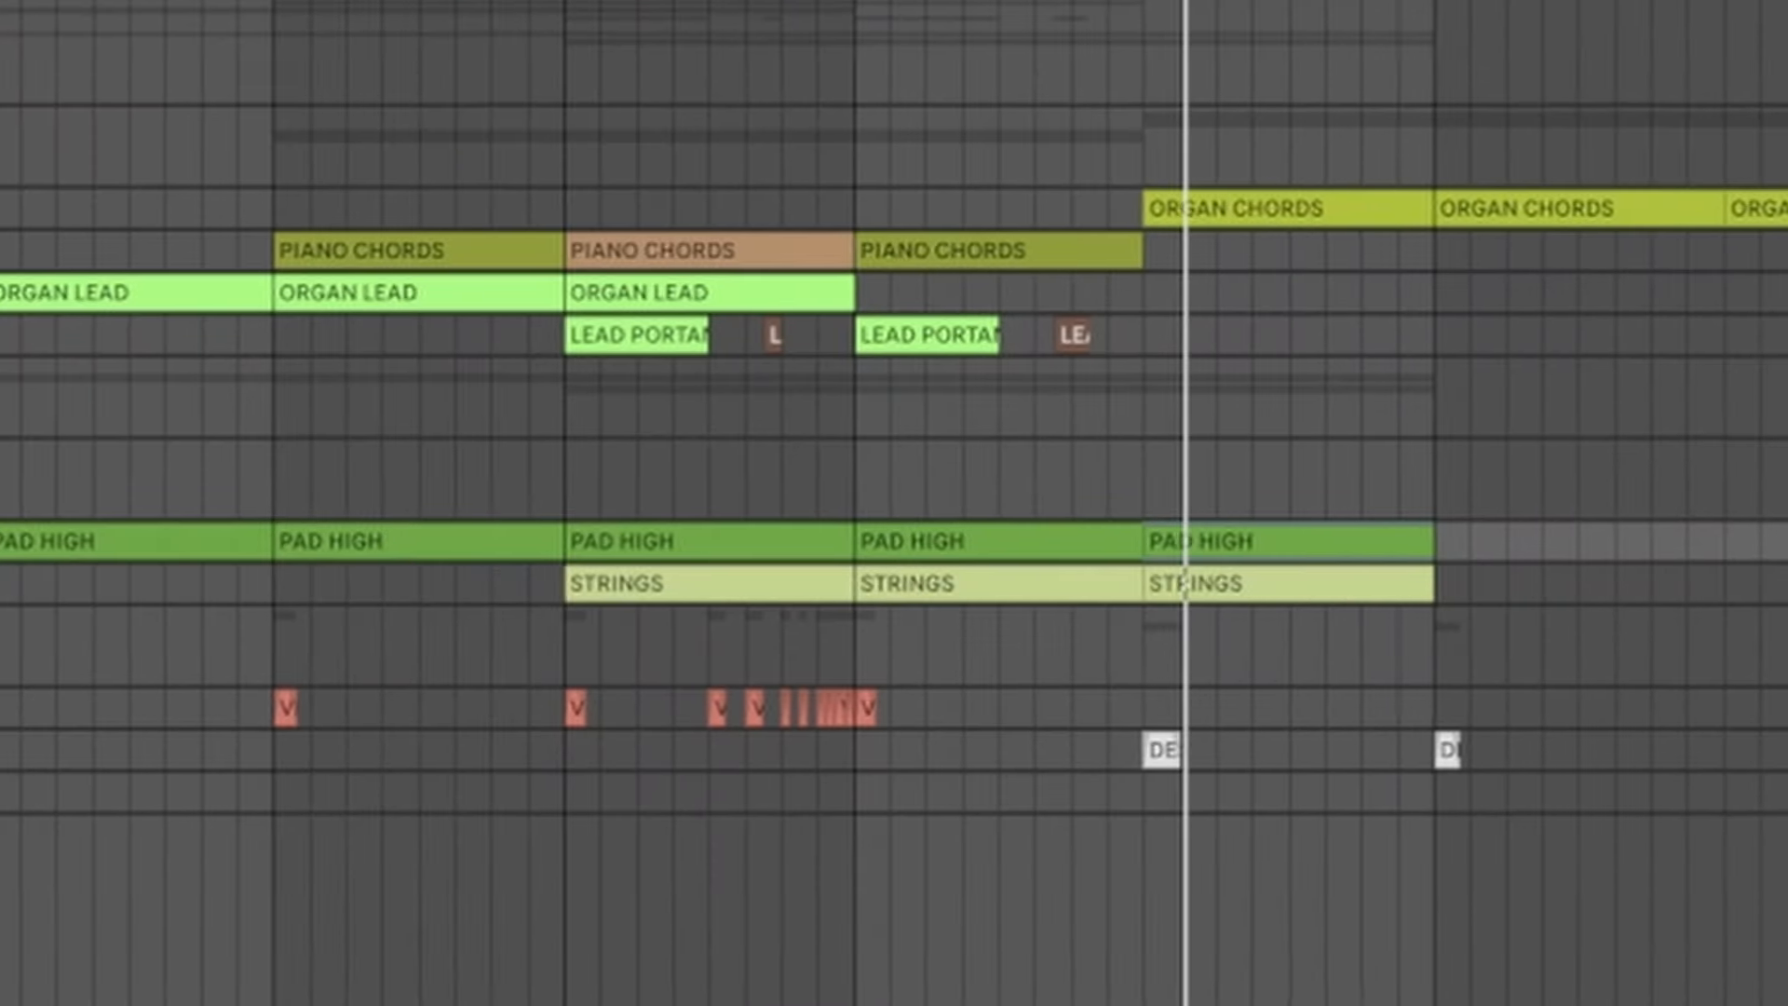
{"action": "scroll", "coordinate": [1440, 625], "scroll_direction": "down", "scroll_amount": 2}
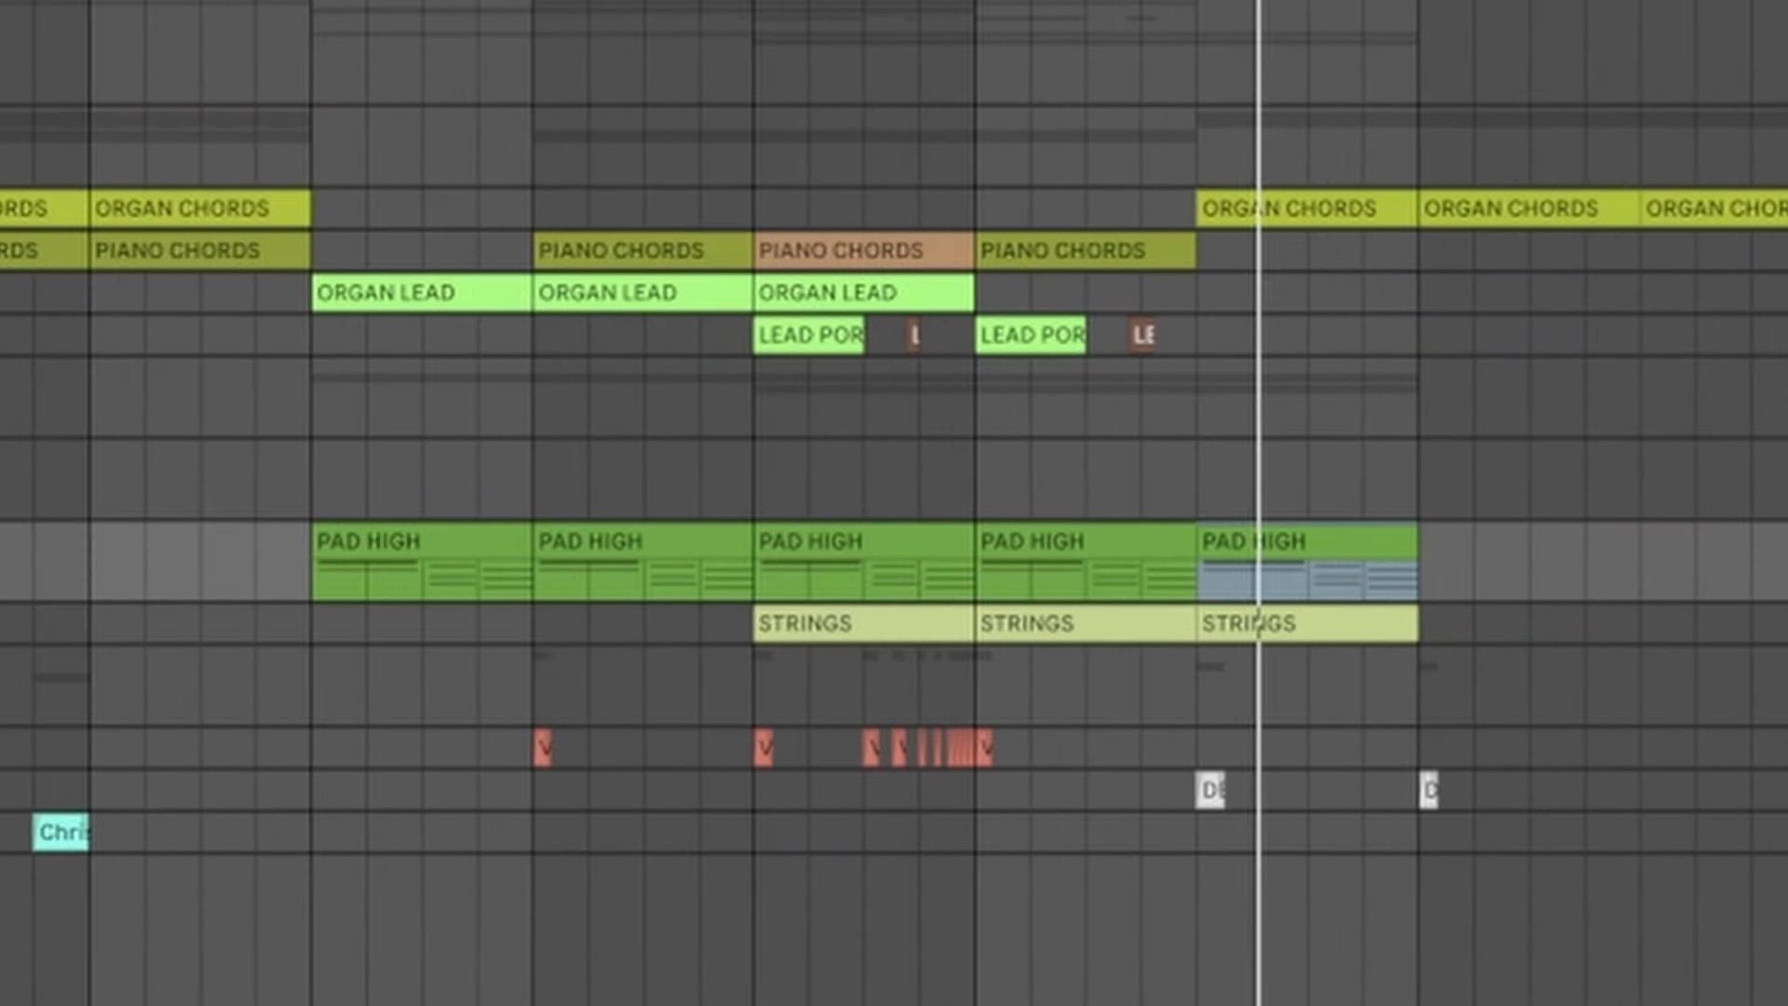
{"action": "scroll", "coordinate": [1441, 625], "scroll_direction": "left", "scroll_amount": 4}
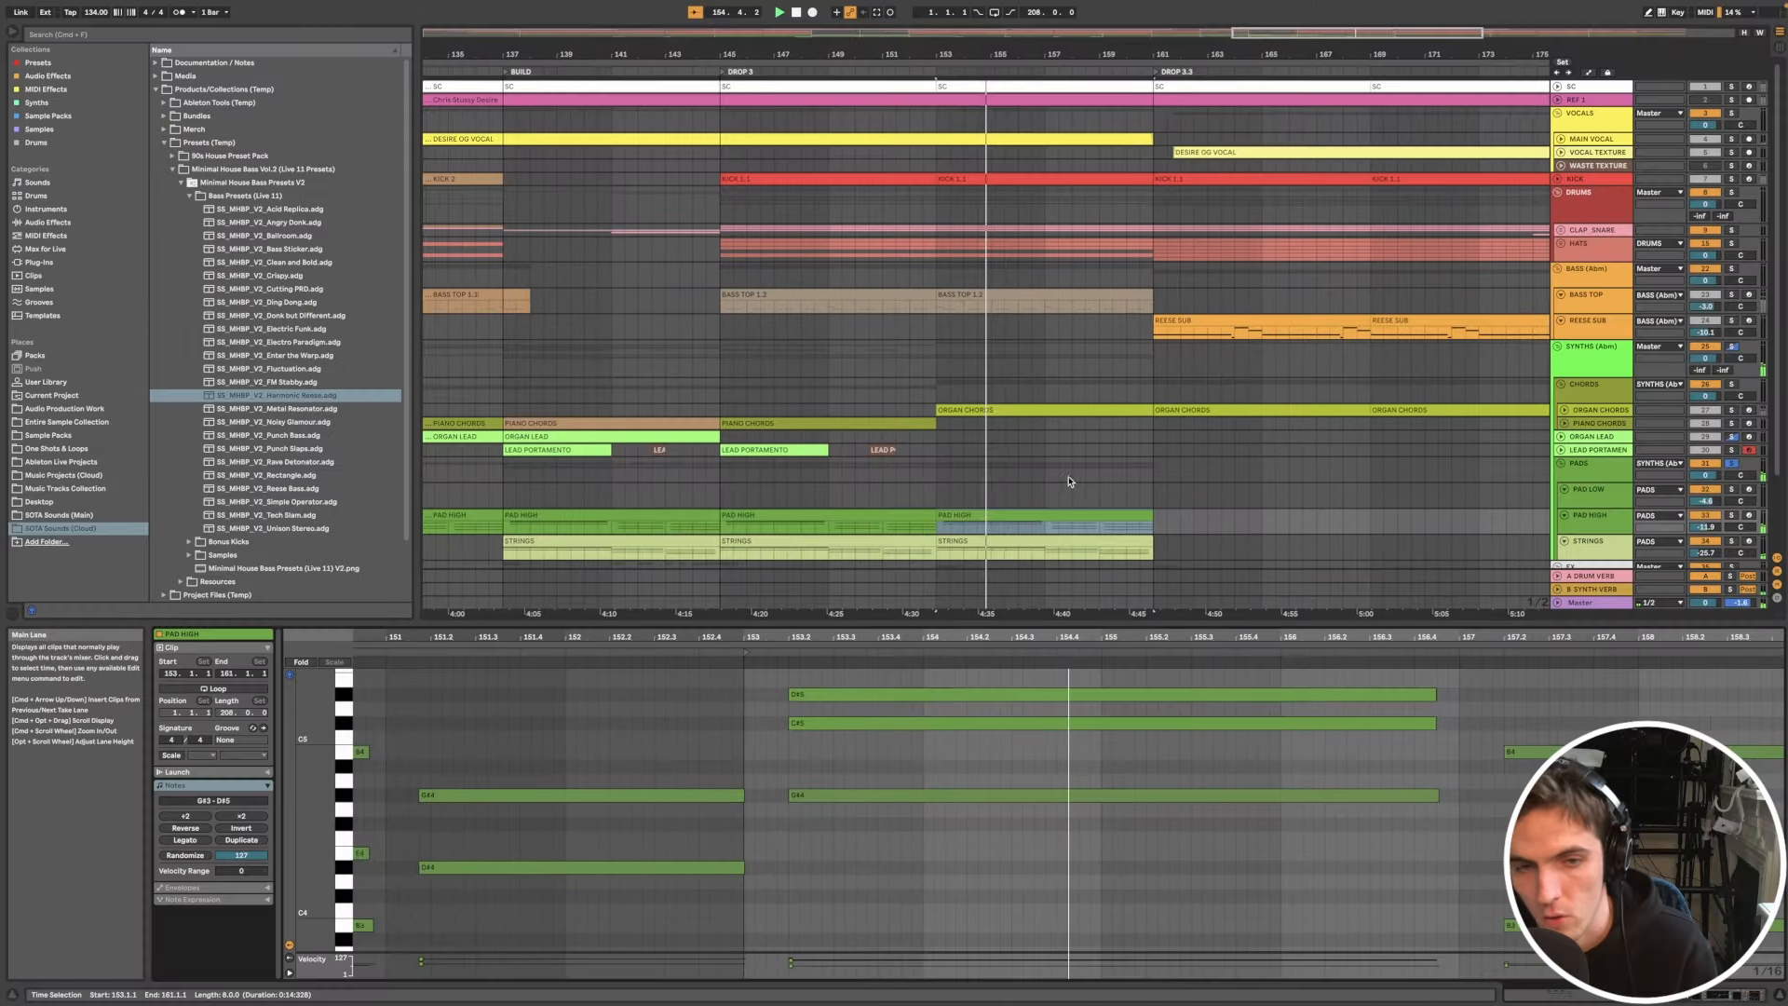
{"action": "scroll", "coordinate": [1070, 482], "scroll_direction": "down", "scroll_amount": 3}
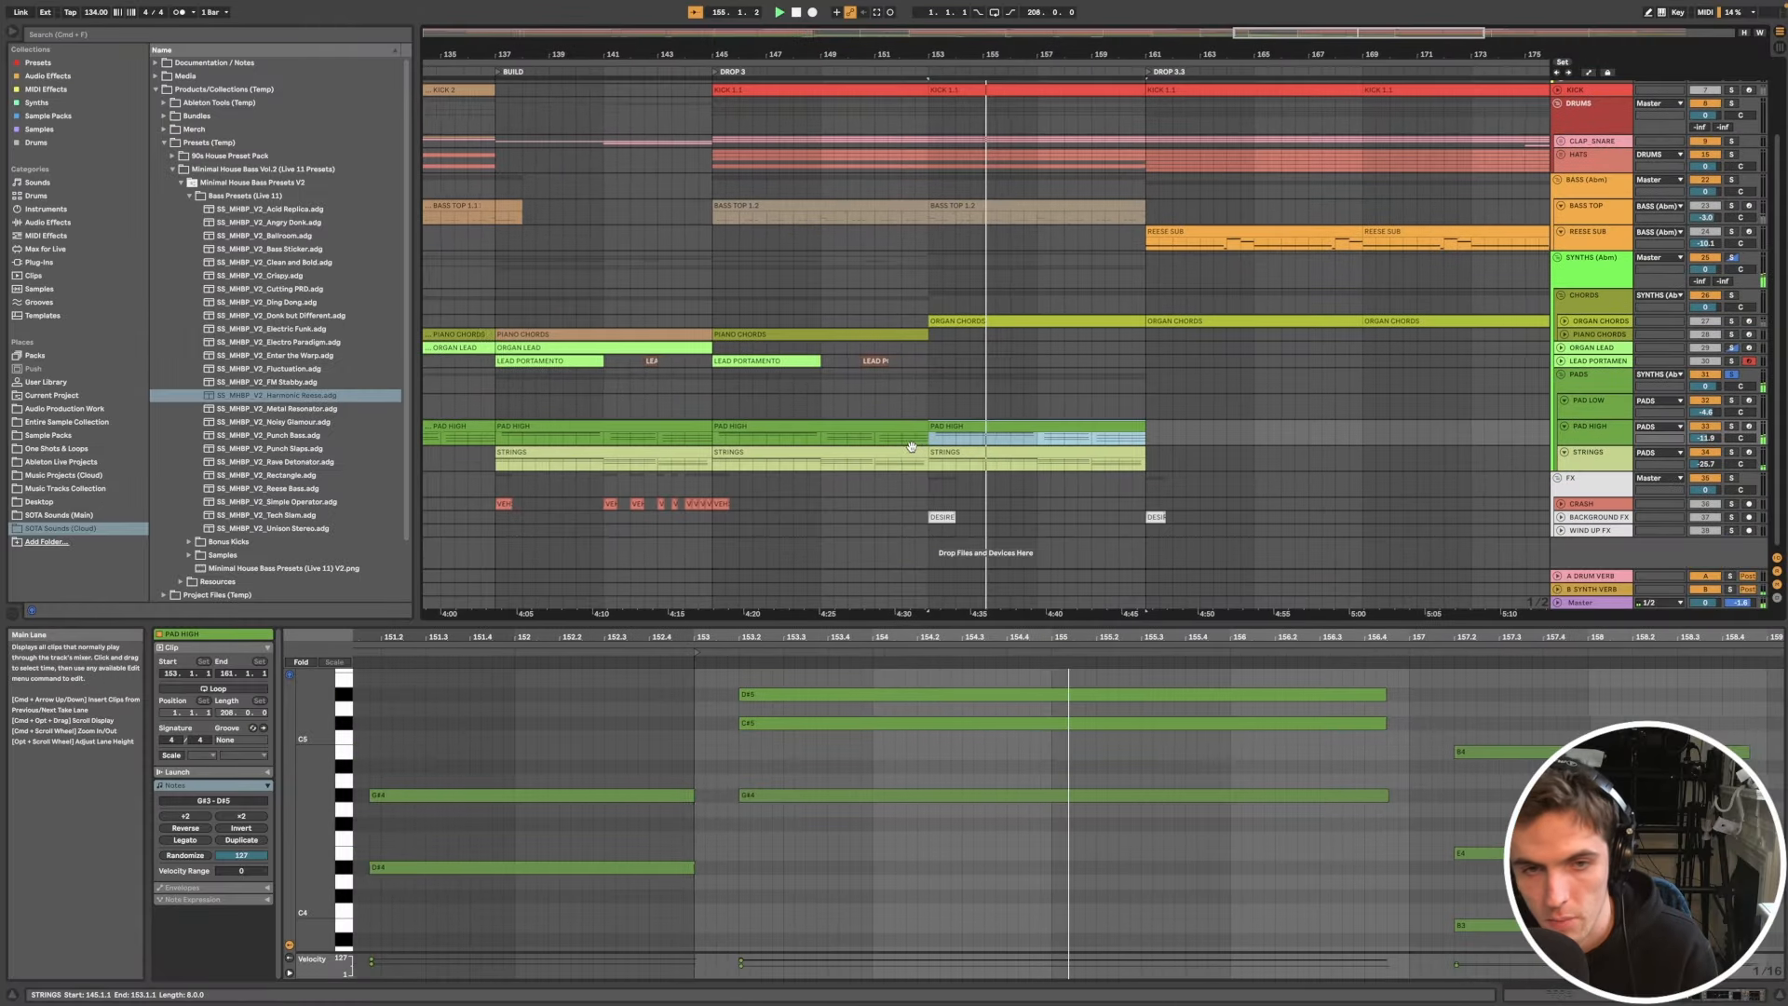
Step: Open the STRINGS clip at bar 153 and enlarge the STRINGS and PAD HIGH track lanes
{"action": "scroll", "coordinate": [1033, 471], "scroll_direction": "up", "scroll_amount": 5}
{"action": "left_click", "coordinate": [914, 450]}
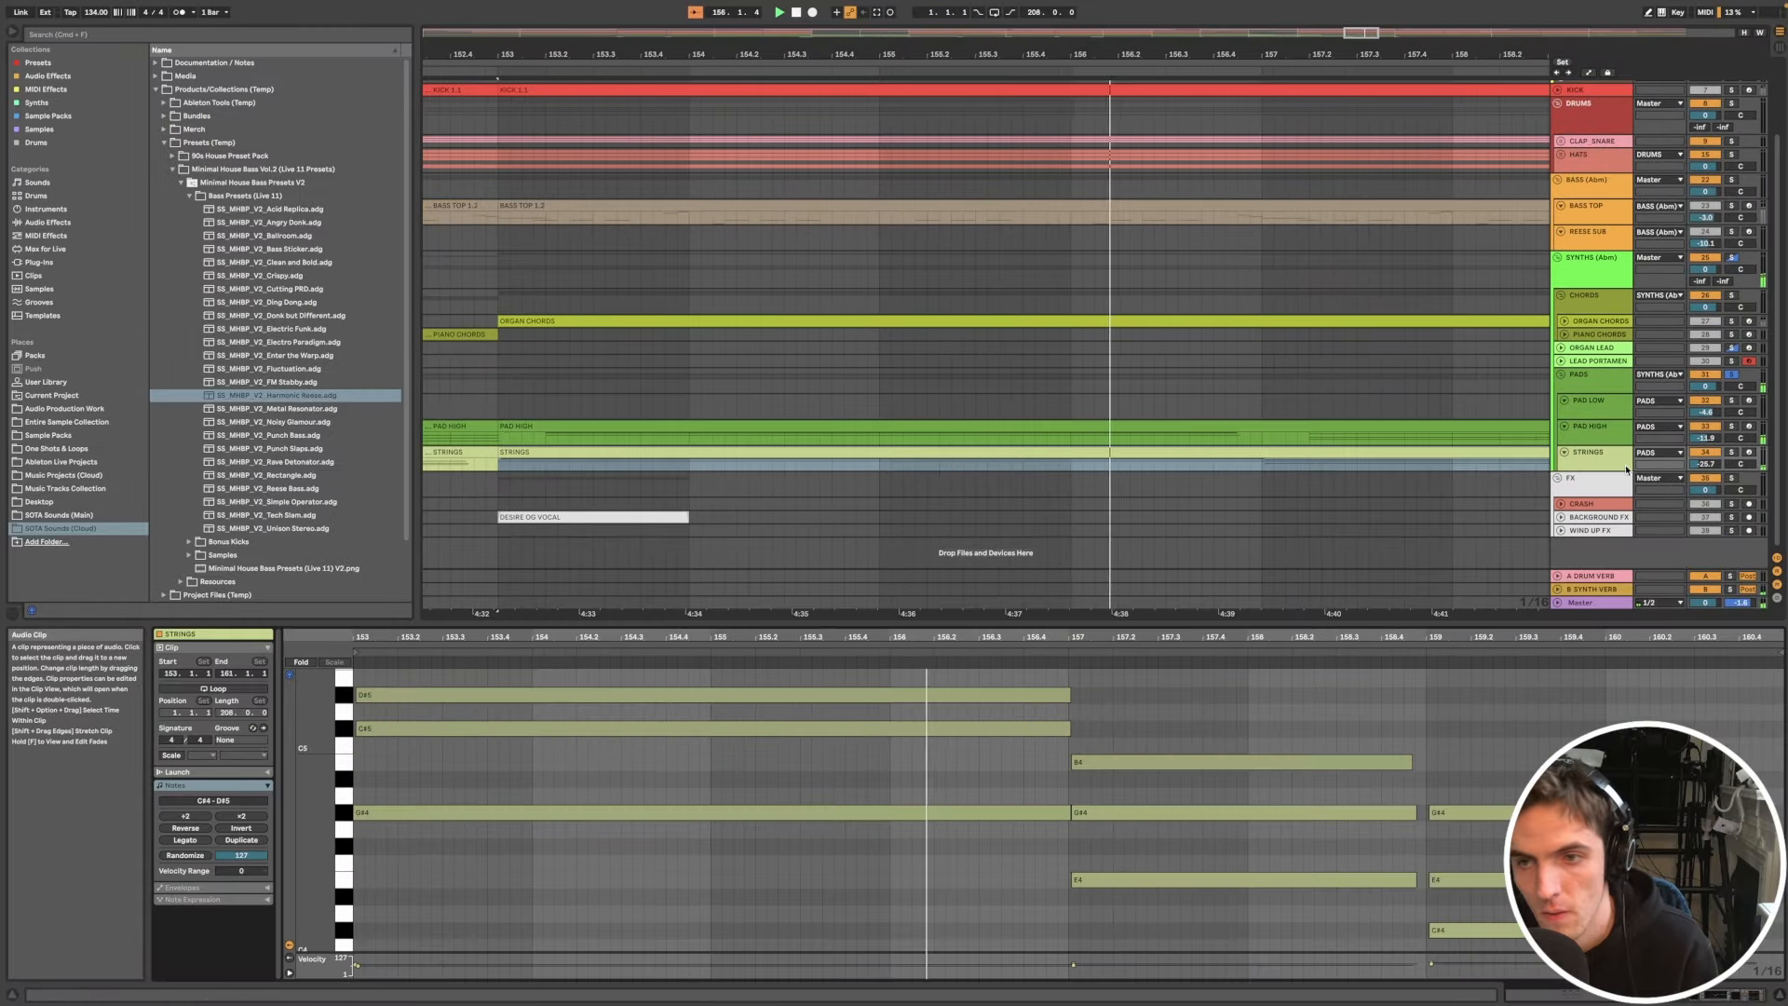
{"action": "left_click_drag", "start_coordinate": [1595, 471], "coordinate": [1594, 507]}
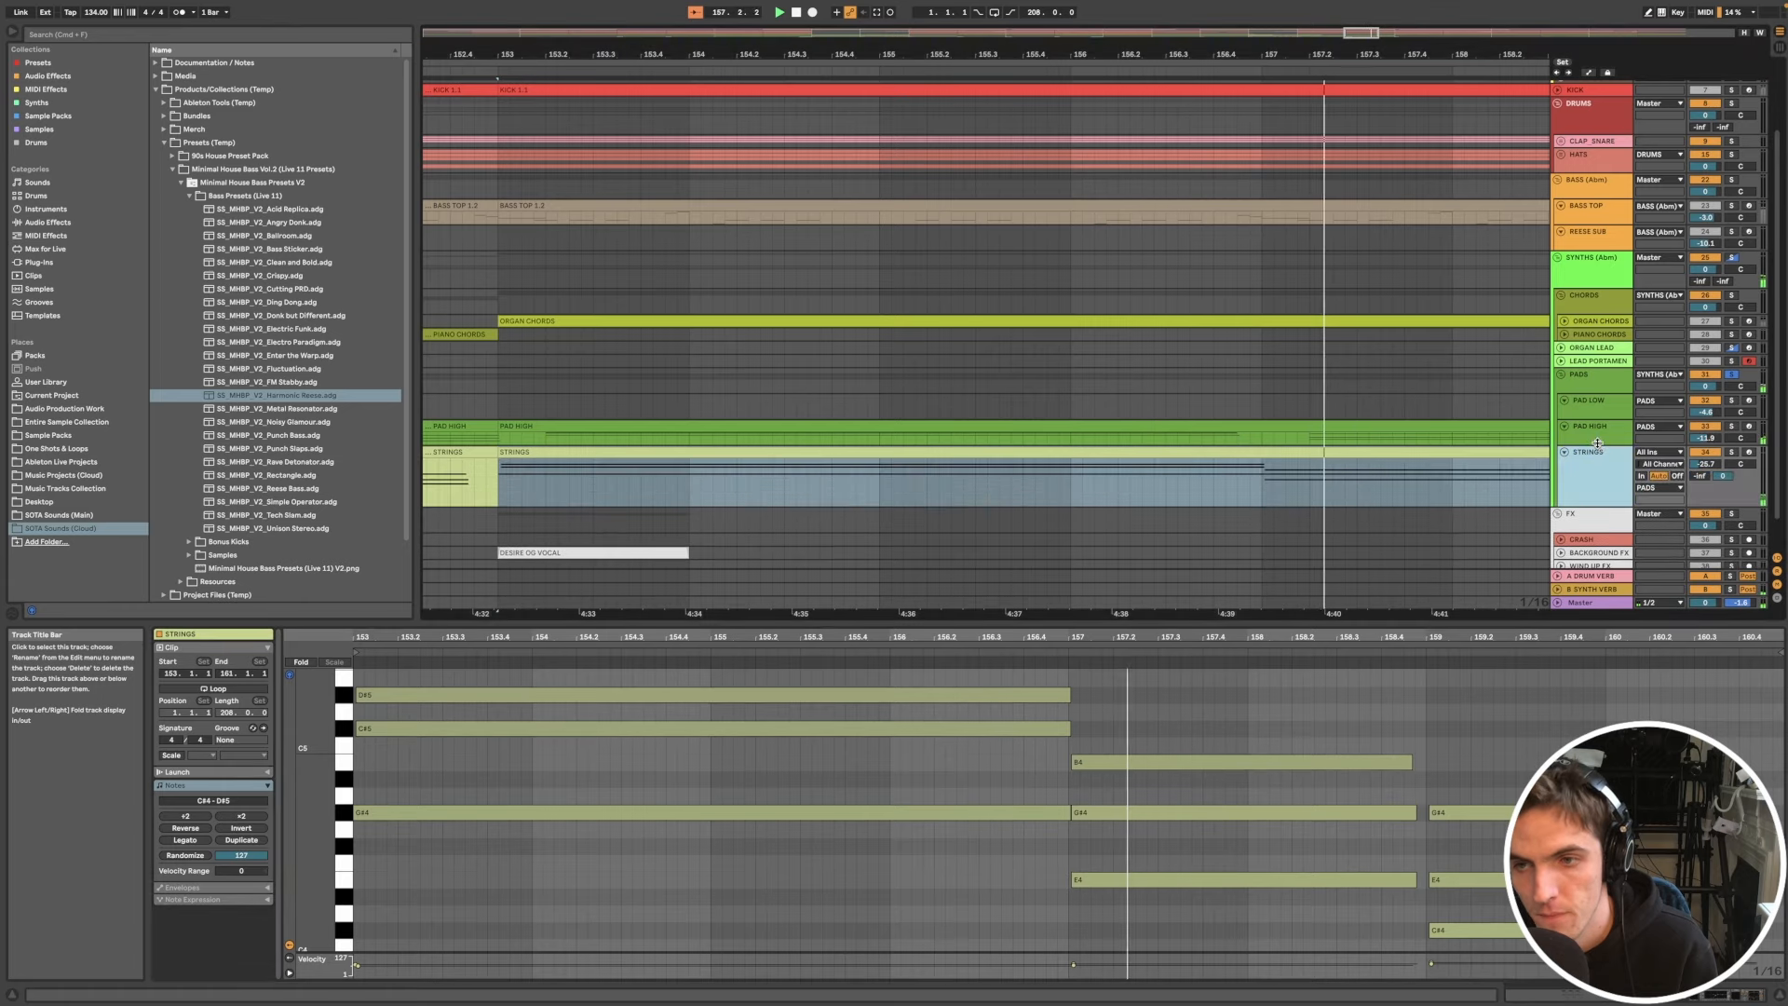
{"action": "left_click_drag", "start_coordinate": [1596, 442], "coordinate": [1596, 506]}
Step: Open the PAD HIGH clip at bar 153 and compare its notes with the STRINGS clip
{"action": "scroll", "coordinate": [1210, 452], "scroll_direction": "down", "scroll_amount": 5}
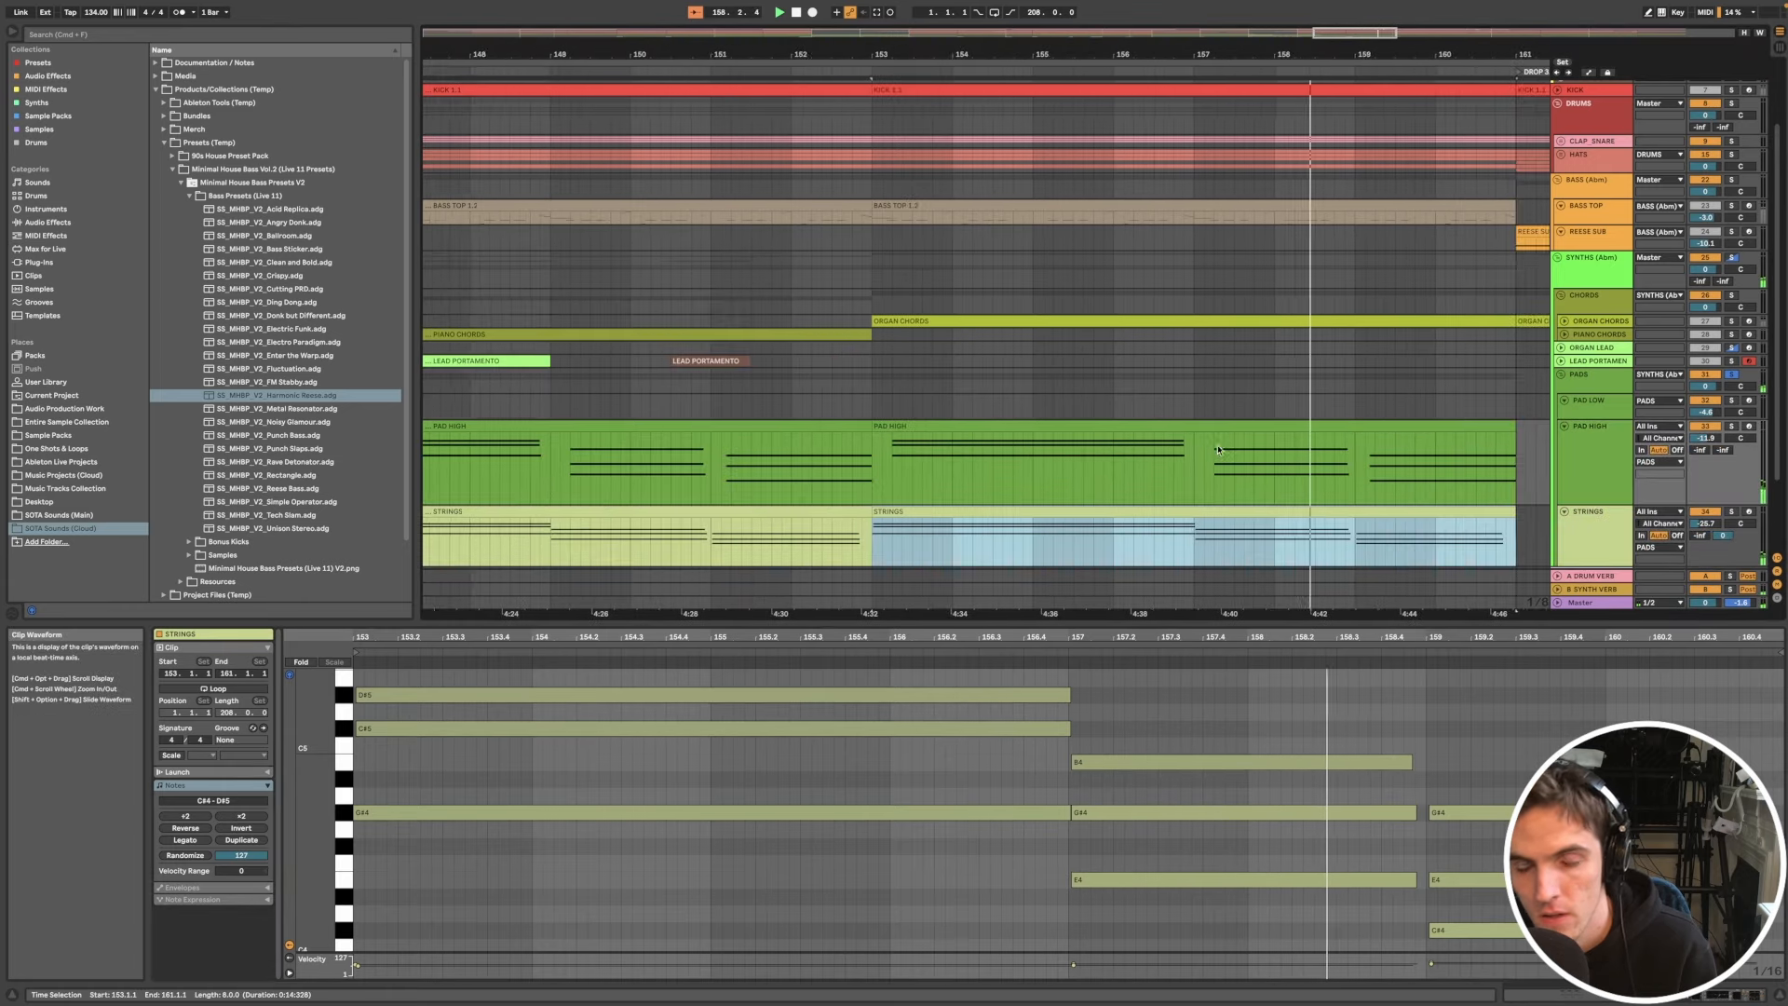
{"action": "scroll", "coordinate": [1164, 456], "scroll_direction": "down", "scroll_amount": 2}
{"action": "left_click", "coordinate": [1053, 460]}
{"action": "scroll", "coordinate": [1053, 460], "scroll_direction": "down", "scroll_amount": 4}
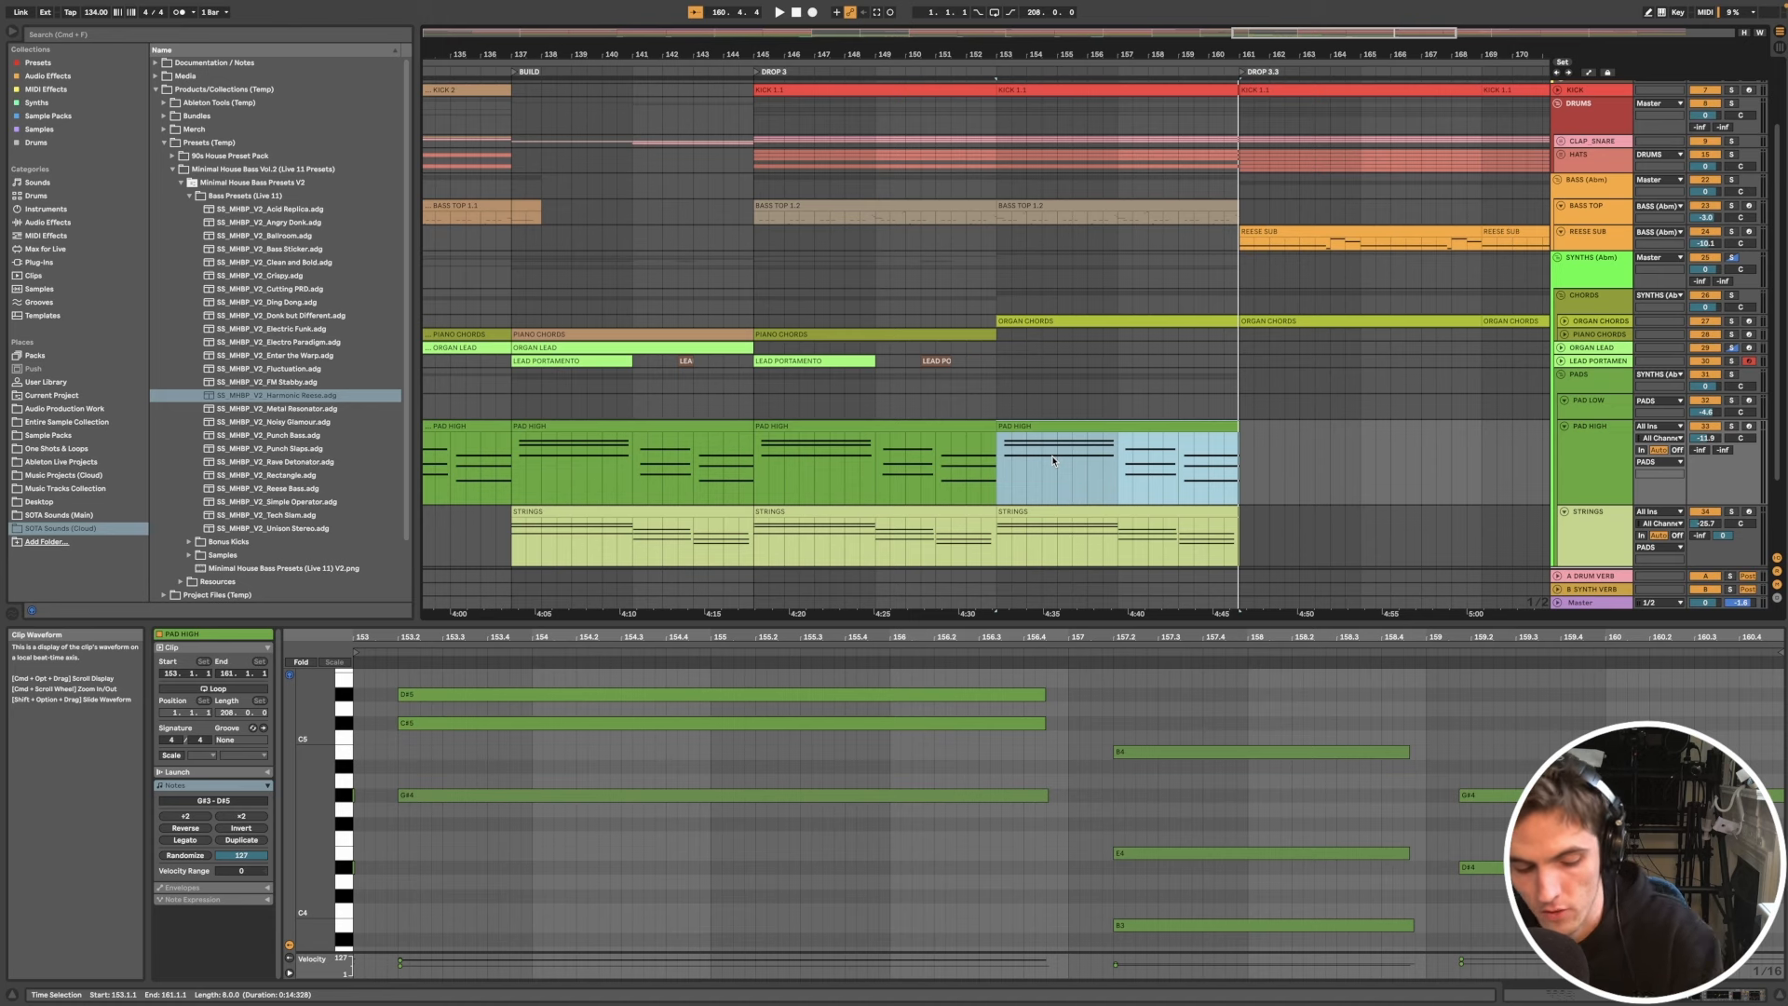
Step: Audition the arrangement from bar 153 with the PADS group deactivated, and reactivate the group to compare
{"action": "left_click", "coordinate": [1697, 376]}
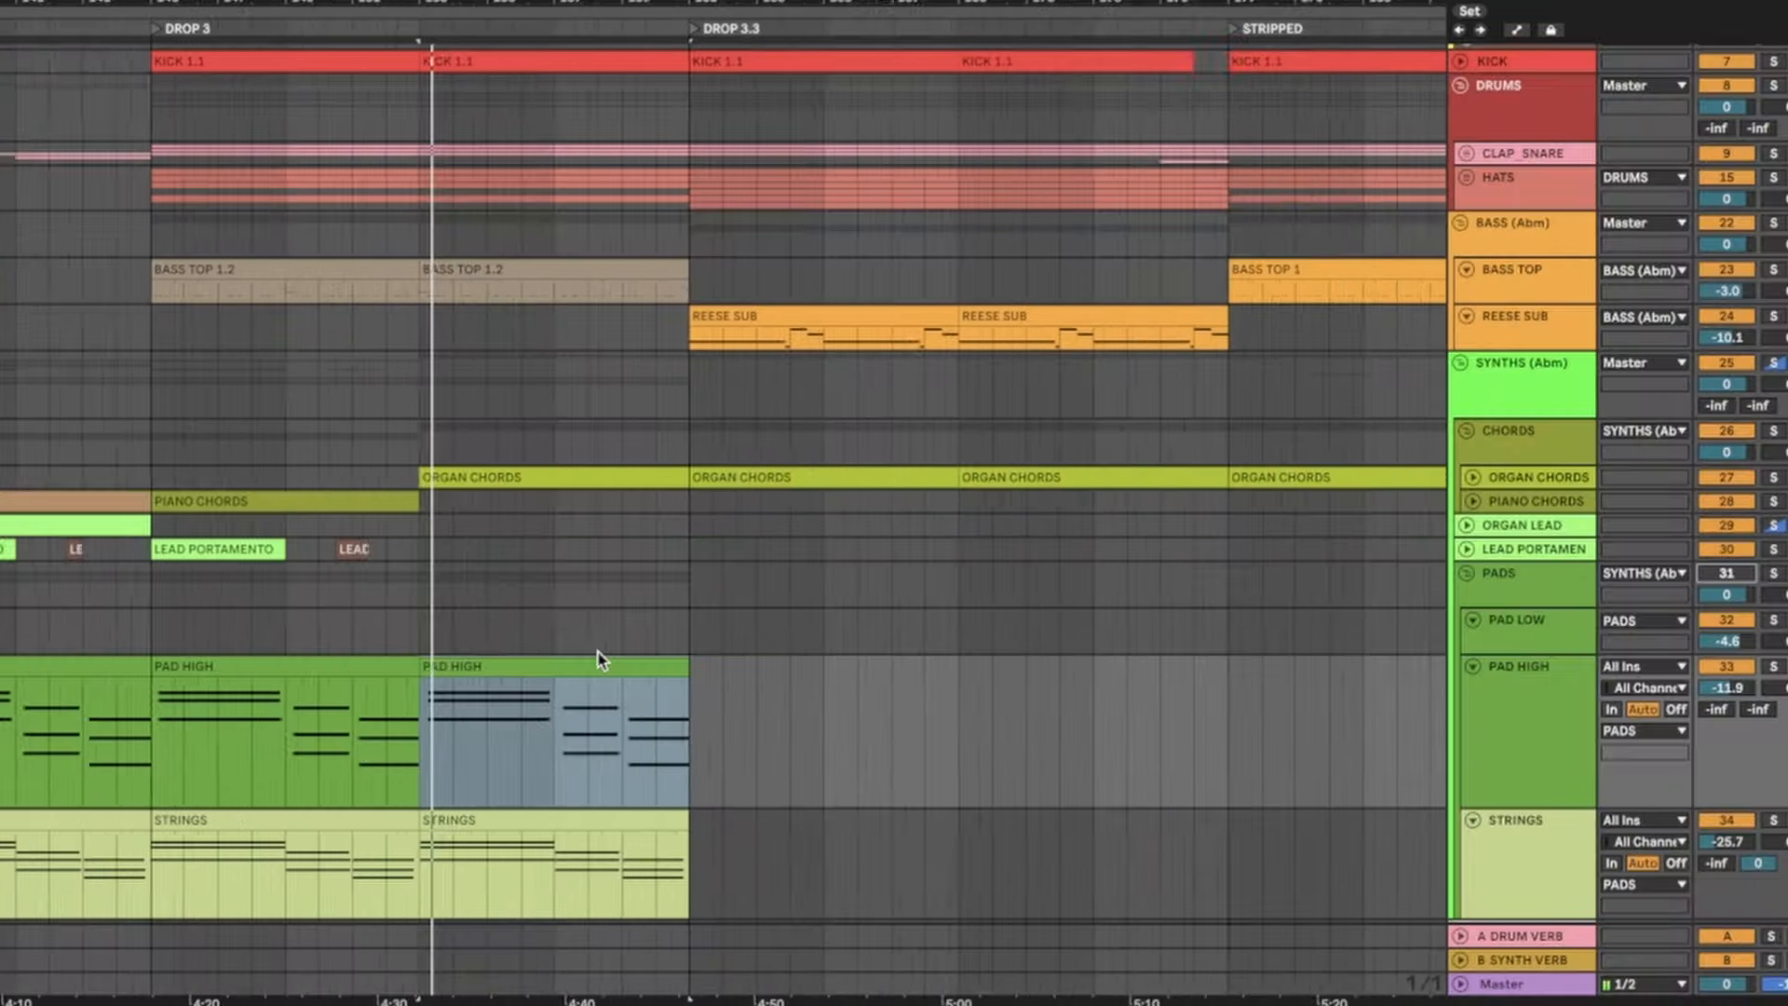
{"action": "key", "text": "minus"}
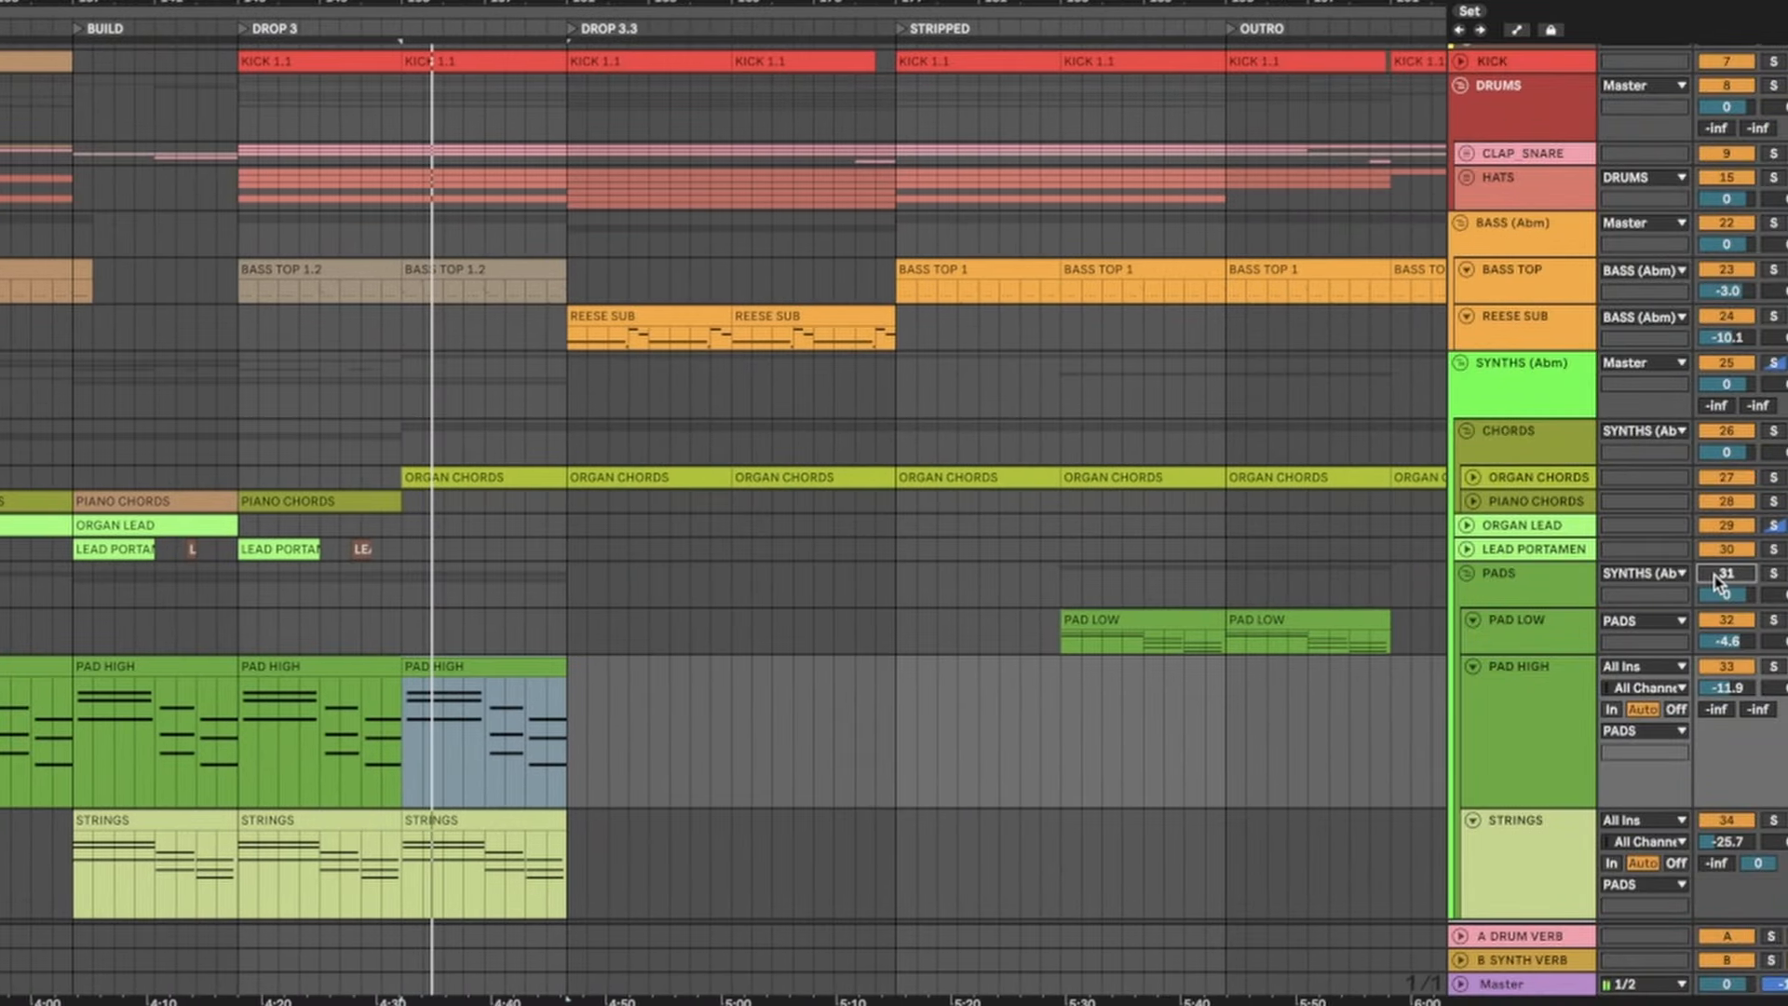
{"action": "left_click", "coordinate": [1716, 576]}
{"action": "scroll", "coordinate": [407, 667], "scroll_direction": "down", "scroll_amount": 3}
{"action": "scroll", "coordinate": [407, 667], "scroll_direction": "left", "scroll_amount": 3}
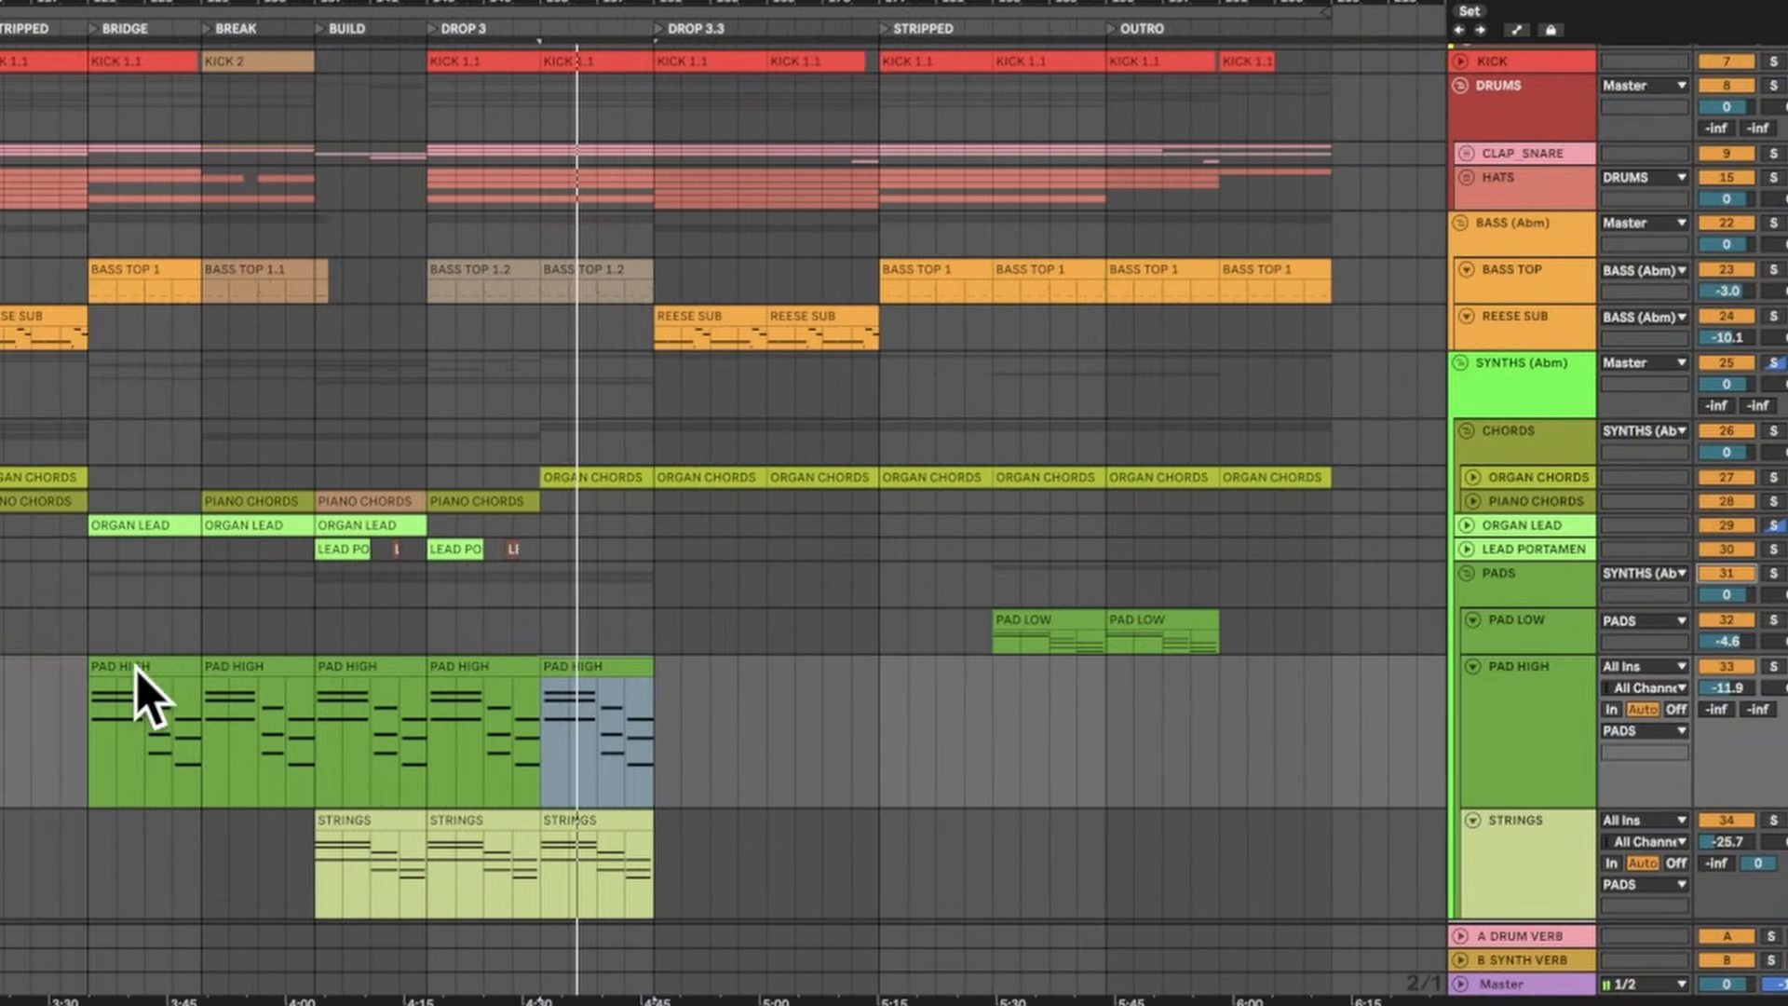